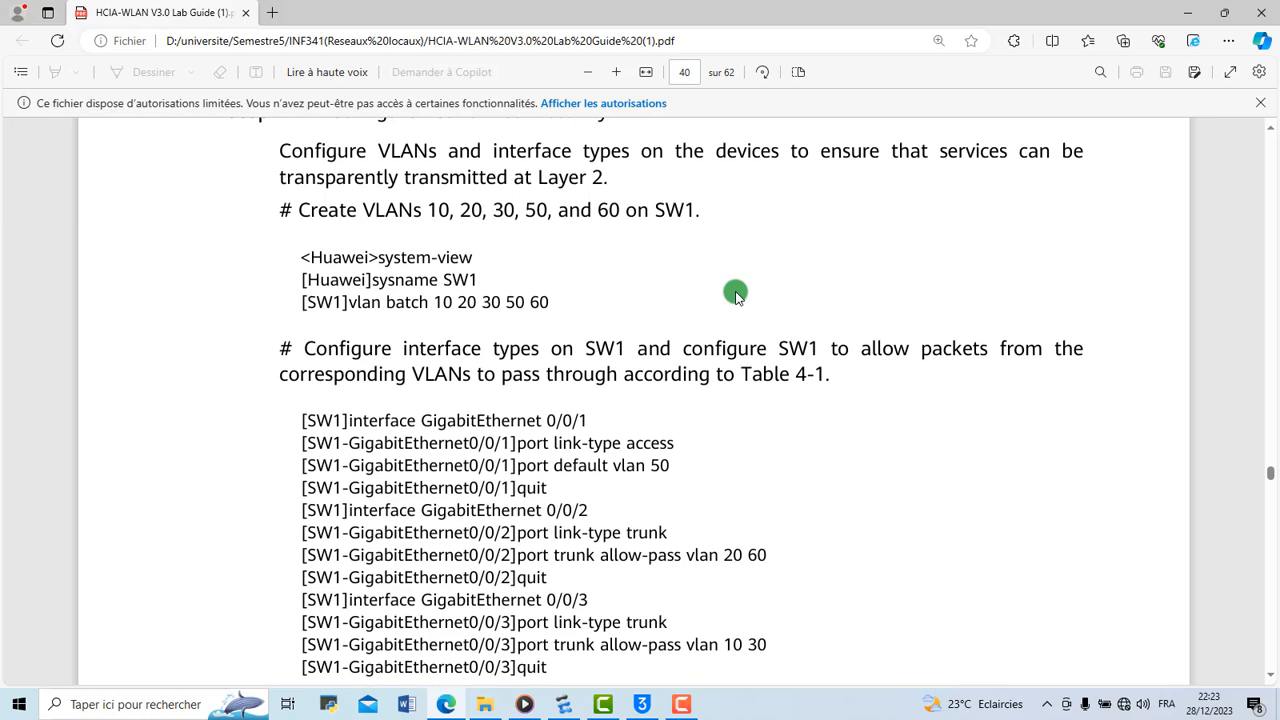
Review the lab guide's Configuration Procedure for the VLAN and interface commands on SW1 and SW2
scroll(735, 297, up, 2)
scroll(735, 297, down, 2)
scroll(735, 297, down, 5)
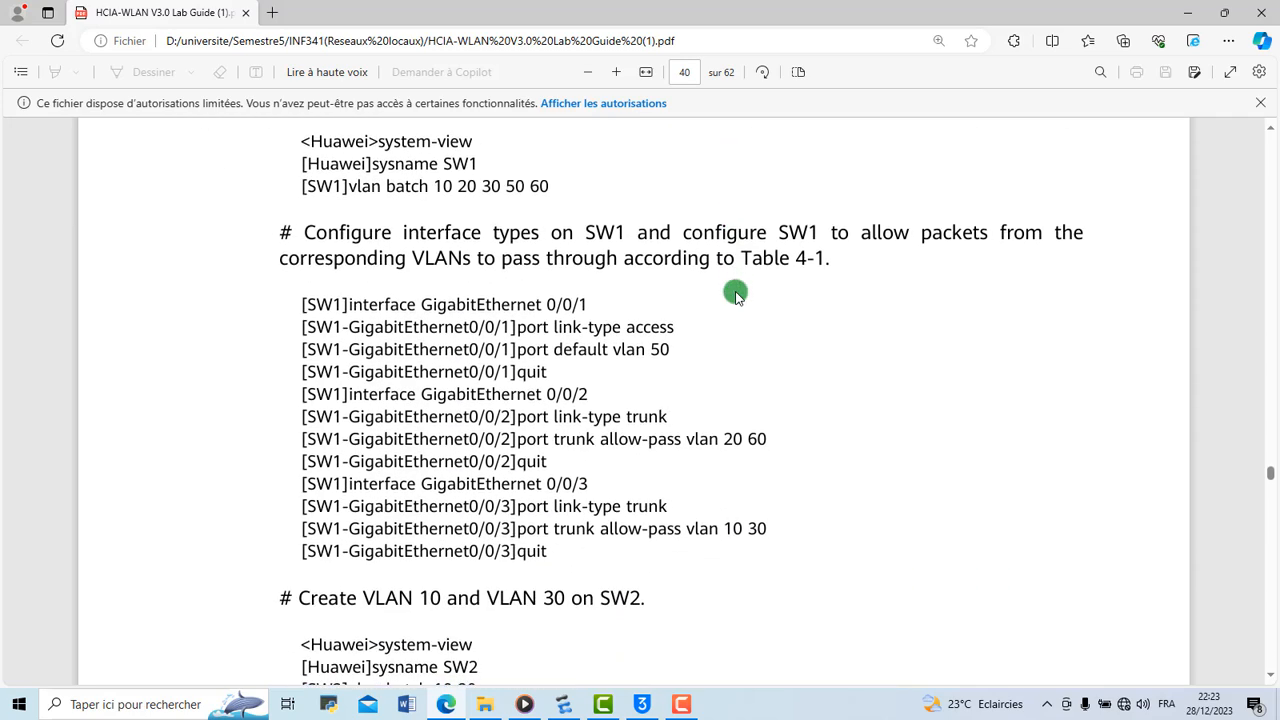
scroll(735, 297, down, 1)
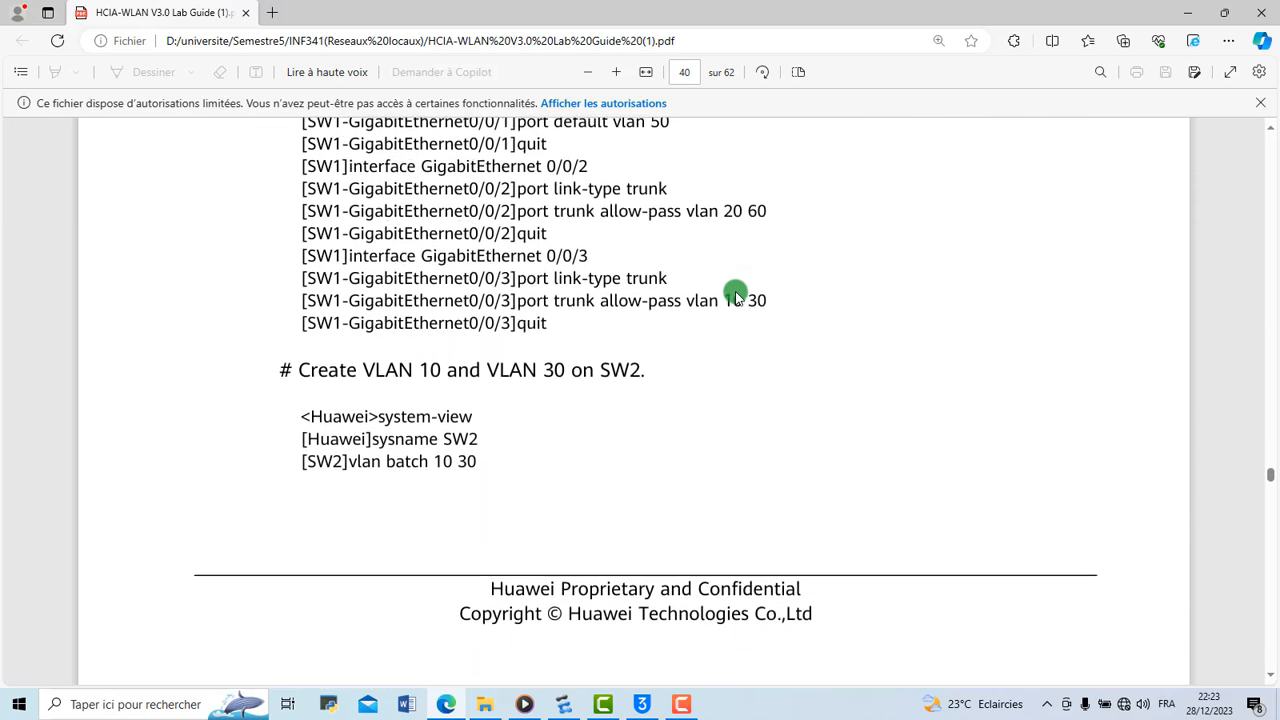
scroll(735, 297, up, 4)
scroll(735, 297, up, 1)
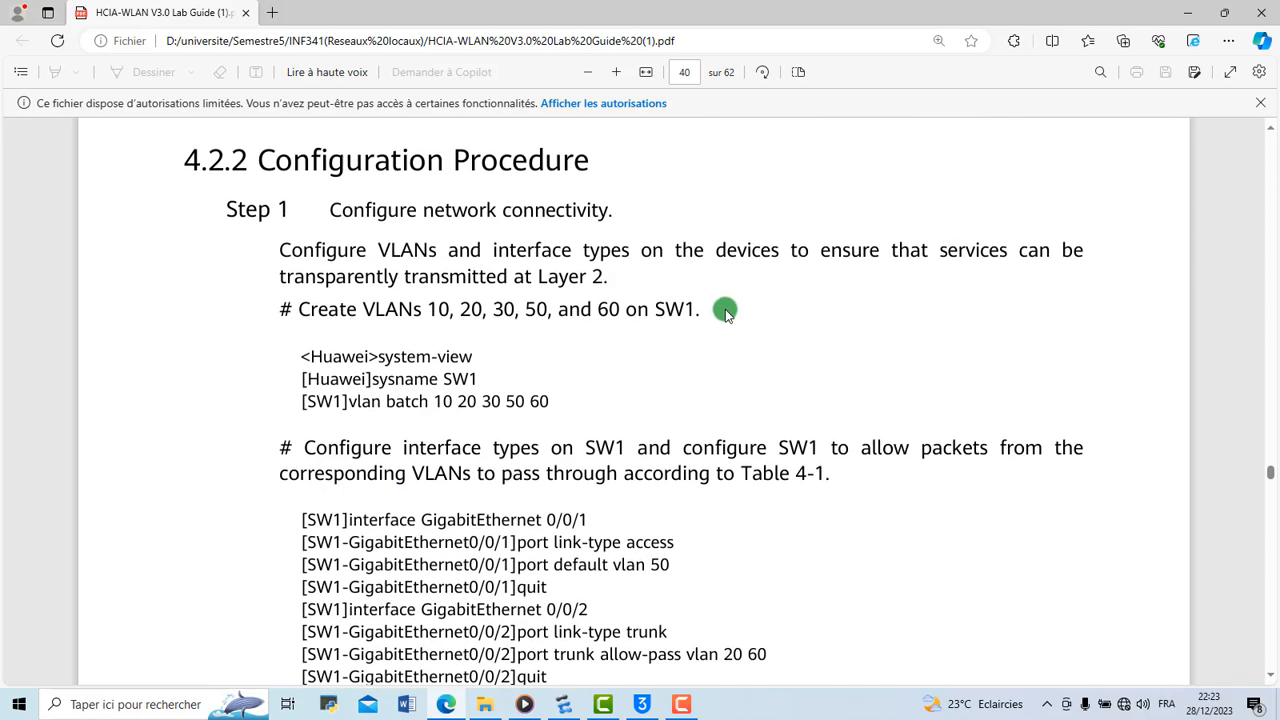
scroll(683, 289, down, 4)
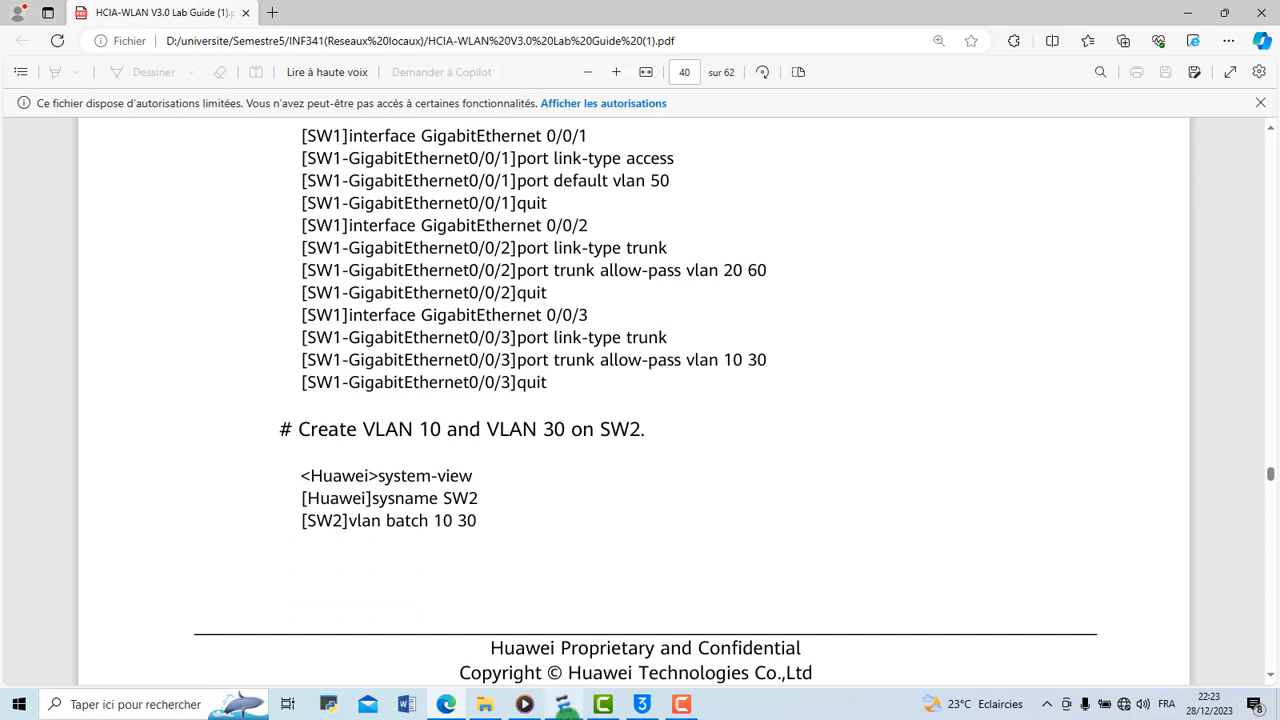
Switch to eNSP, select all the devices in the topology and start them
click(566, 705)
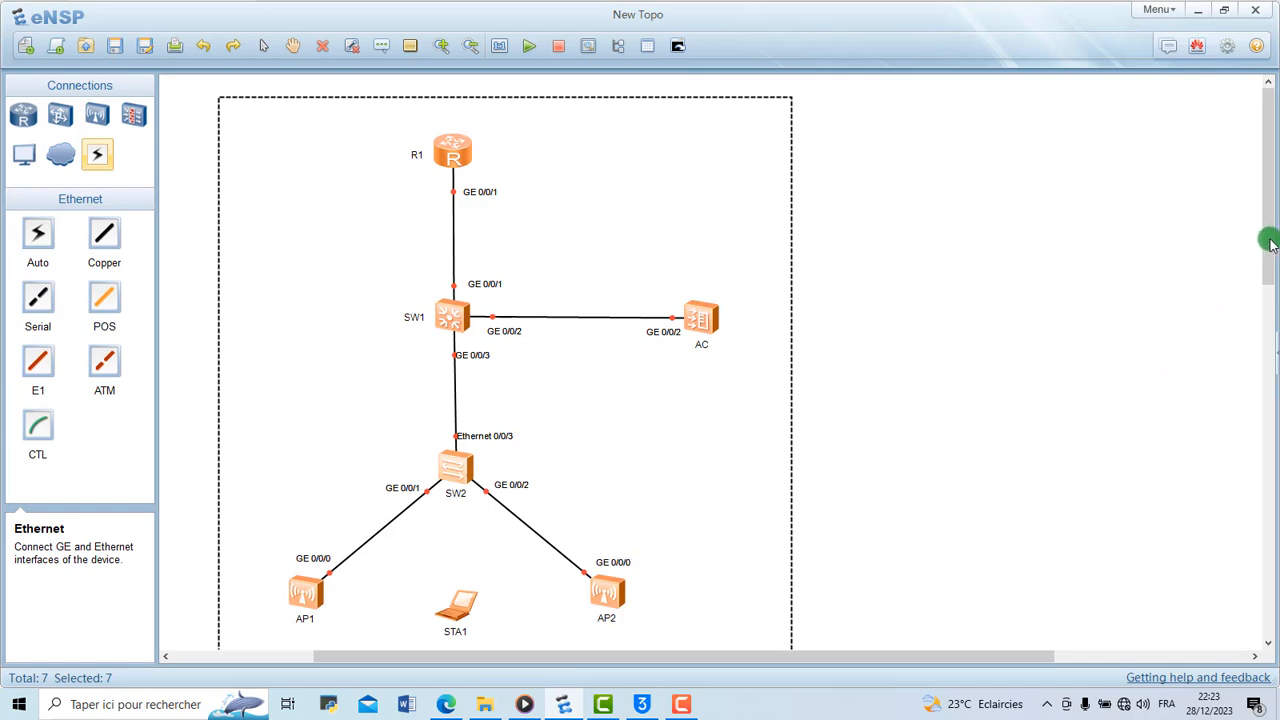
drag(1270, 244, 1268, 214)
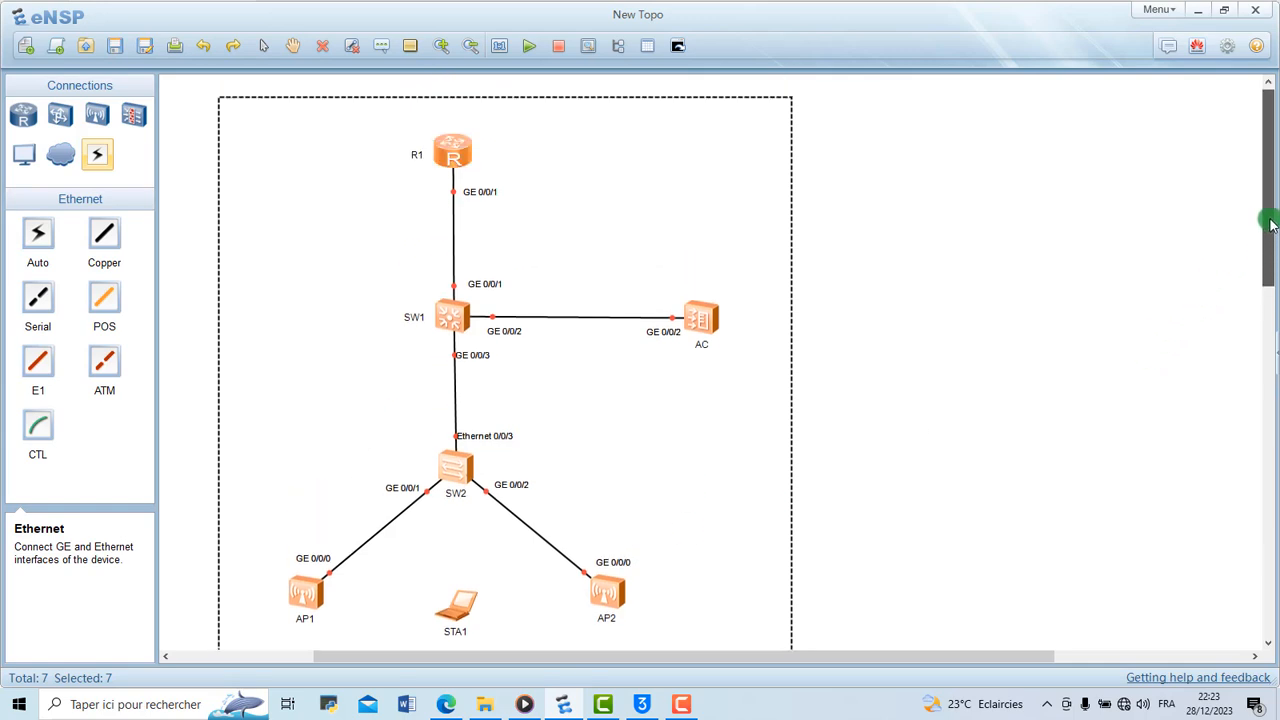
click(935, 322)
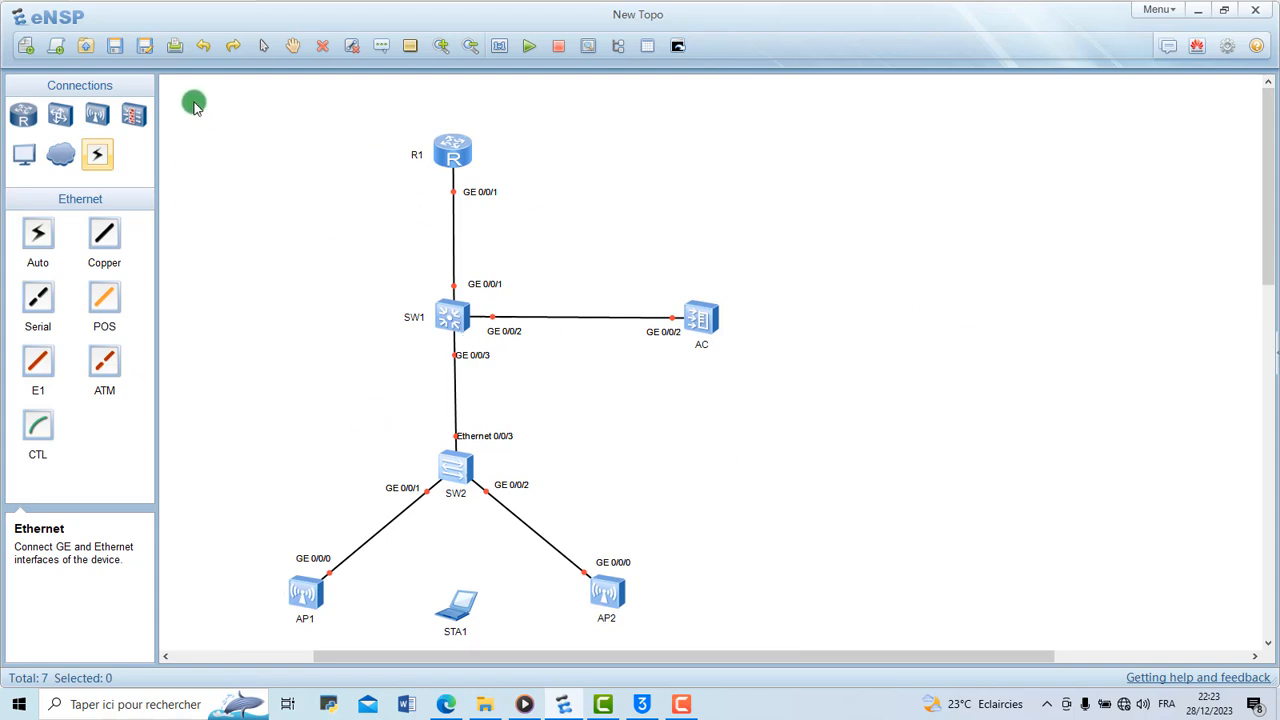
drag(190, 100, 817, 633)
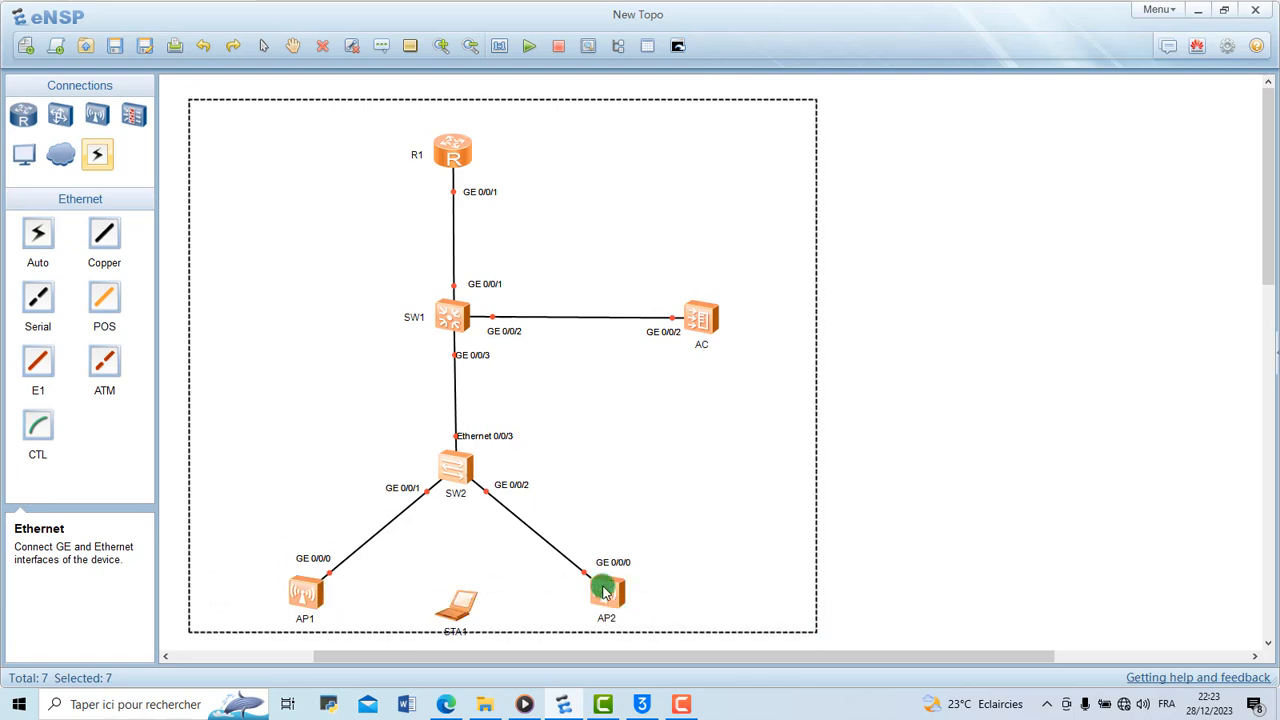
right_click(449, 317)
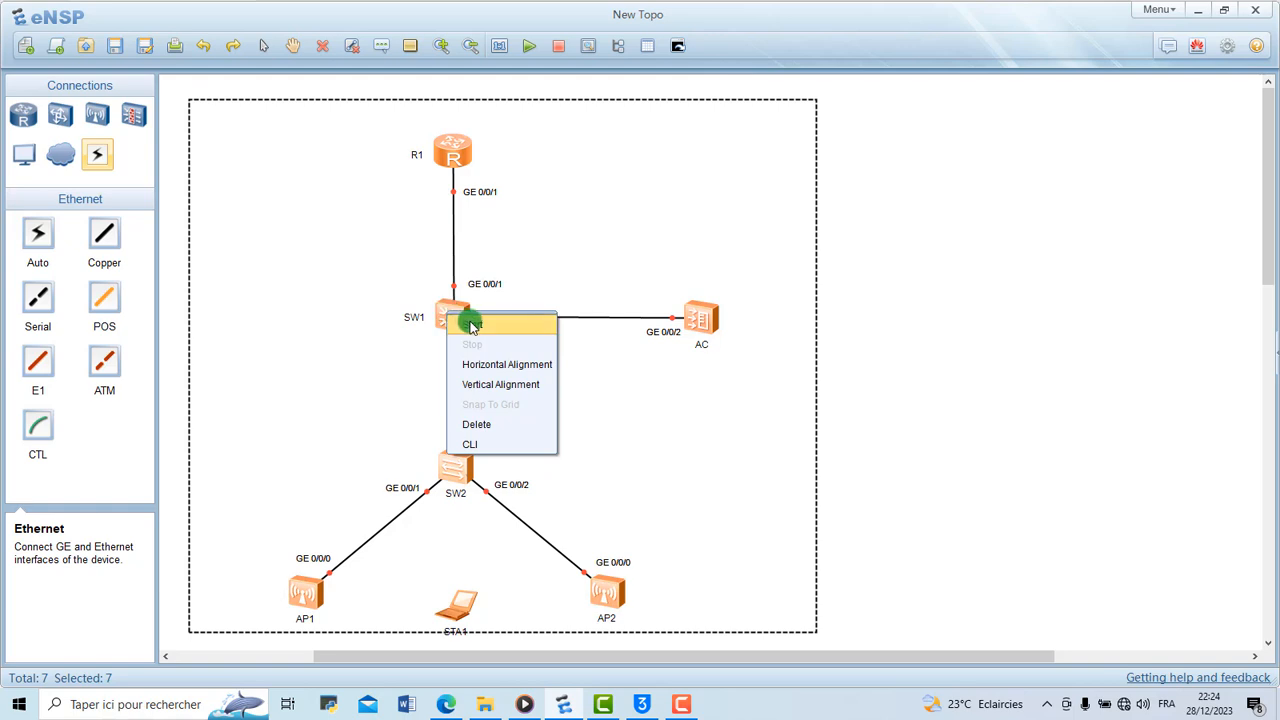
click(474, 324)
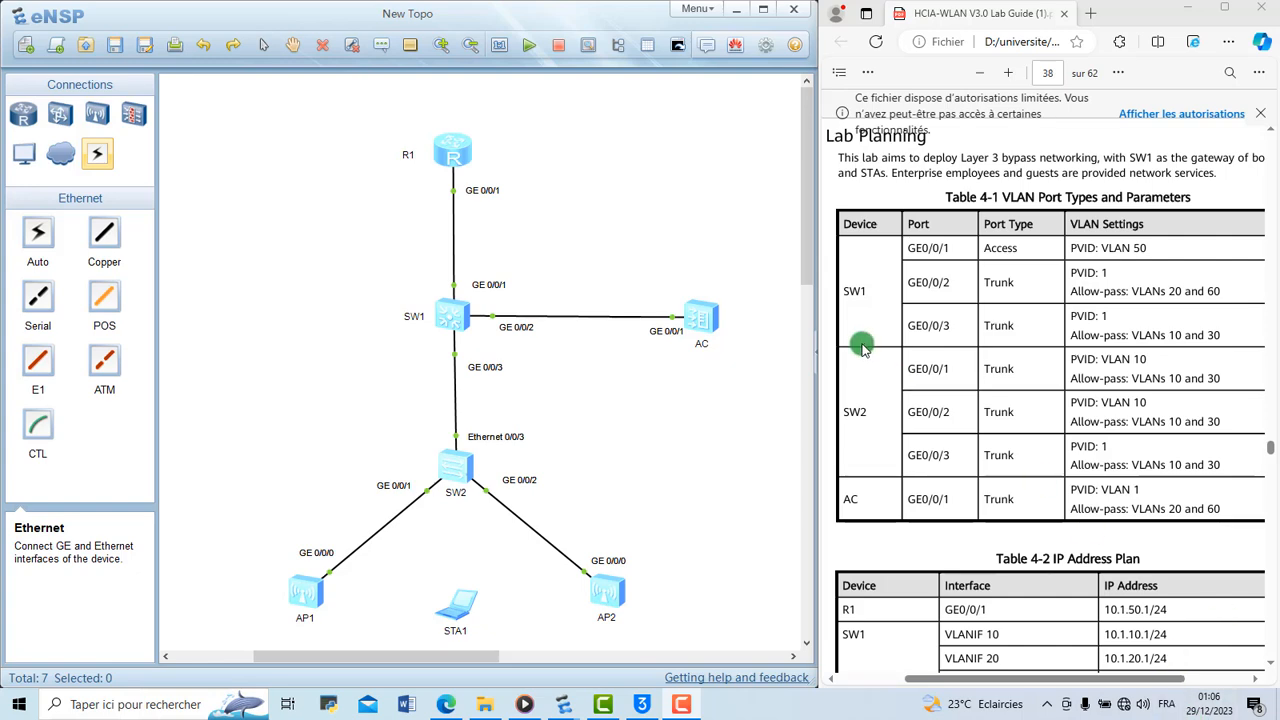
Open the command-line consoles of all devices and enlarge the console window over the topology
click(678, 45)
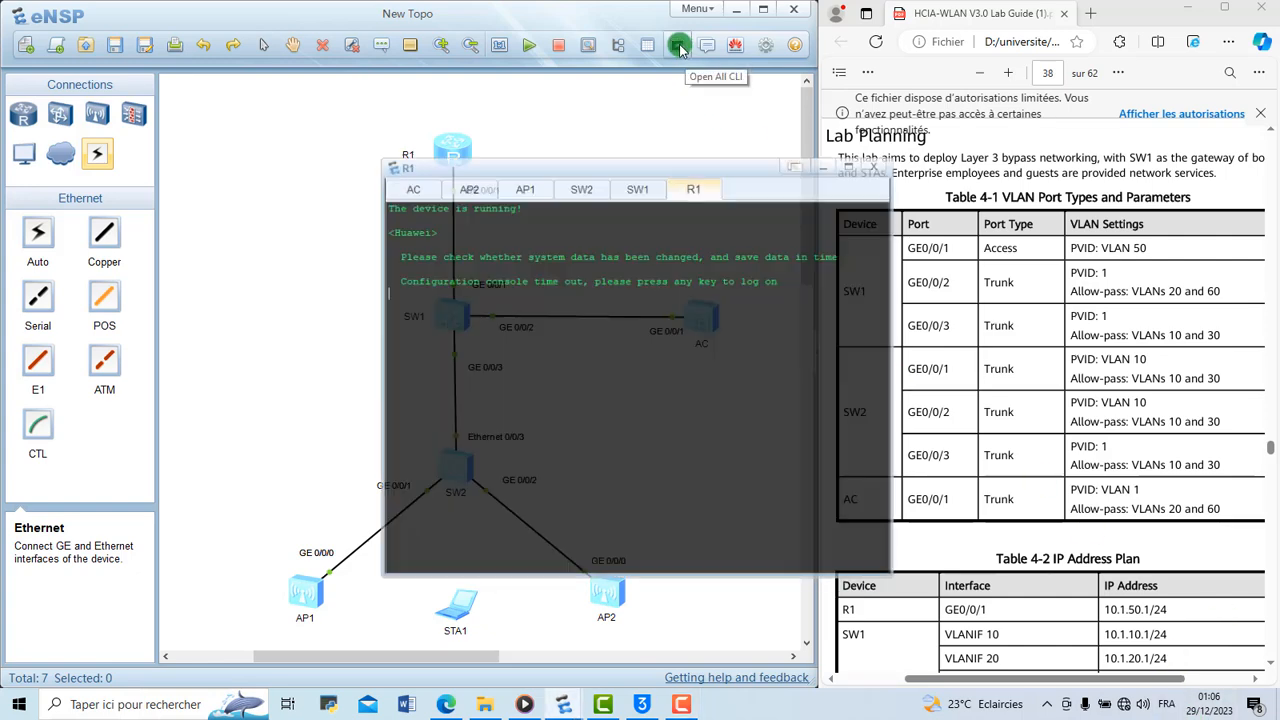
drag(723, 135, 524, 116)
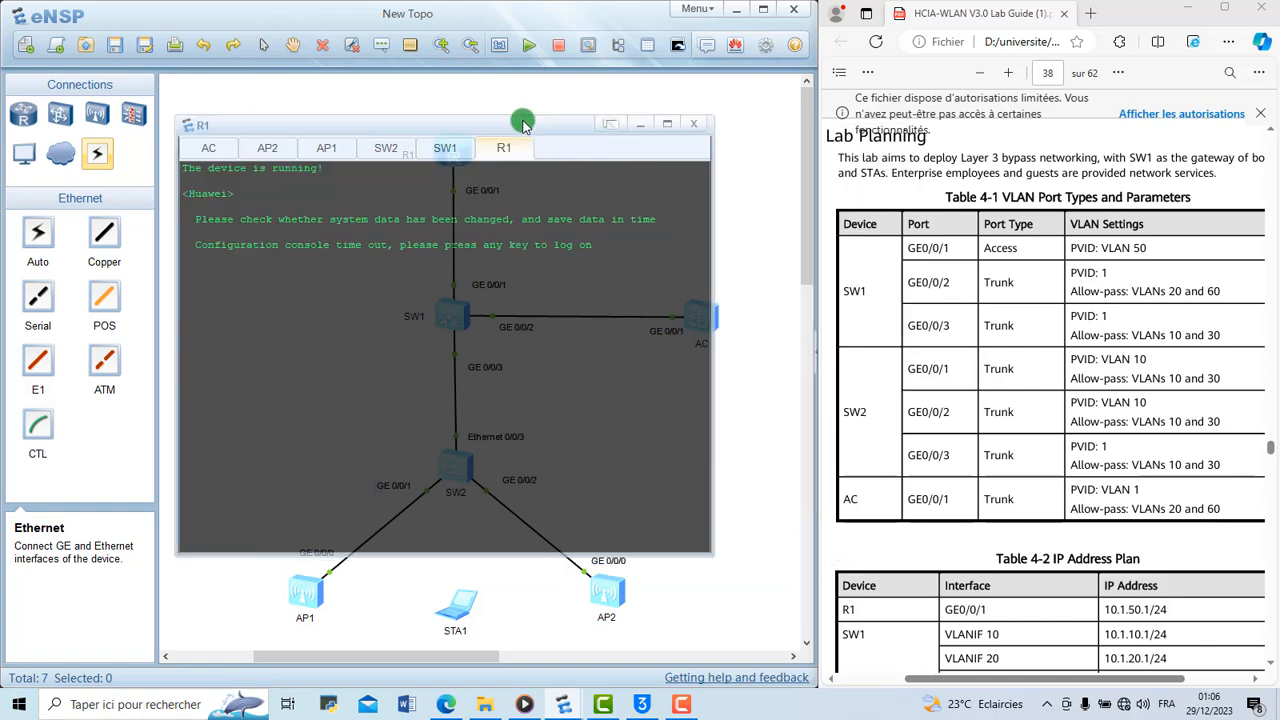
click(174, 115)
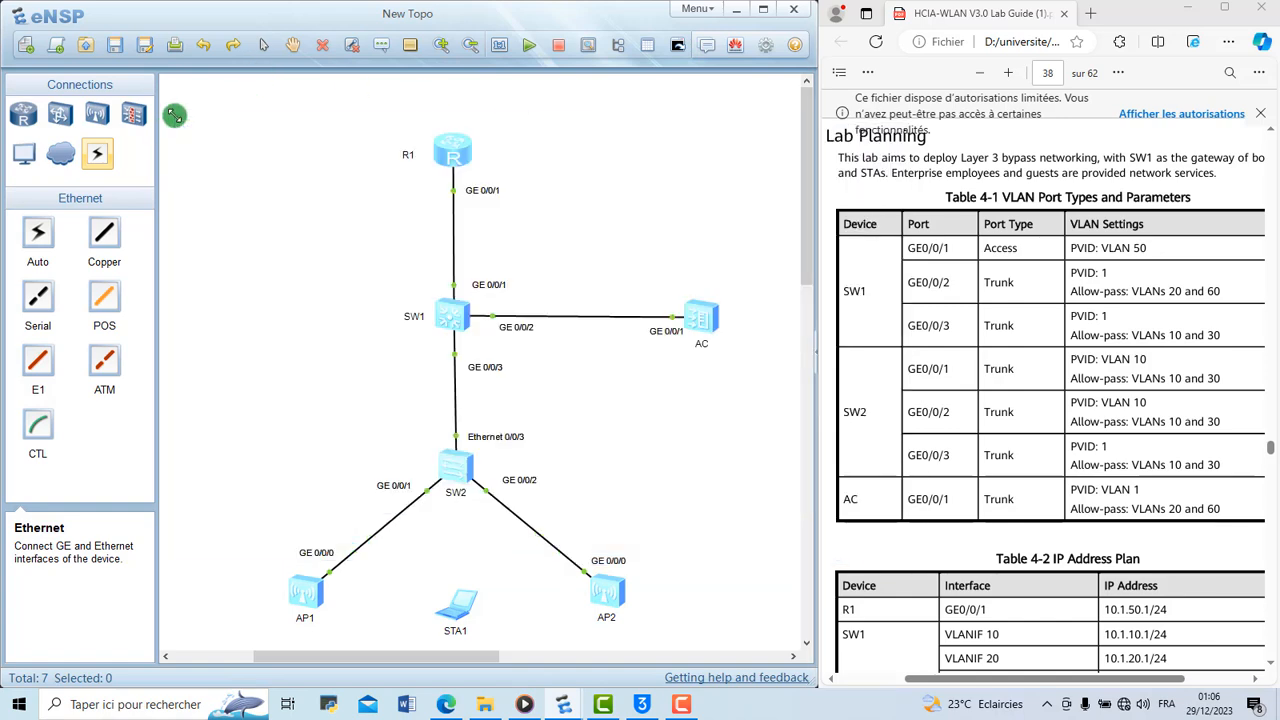
click(676, 48)
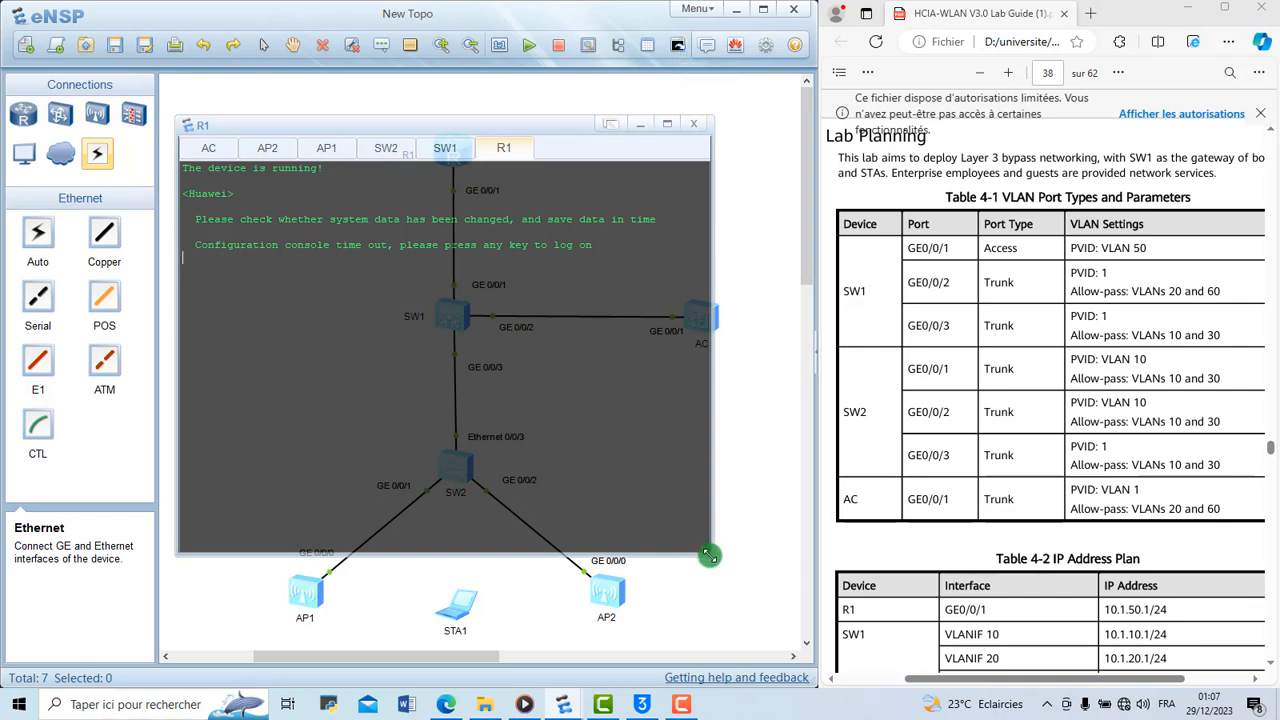
drag(710, 563, 802, 656)
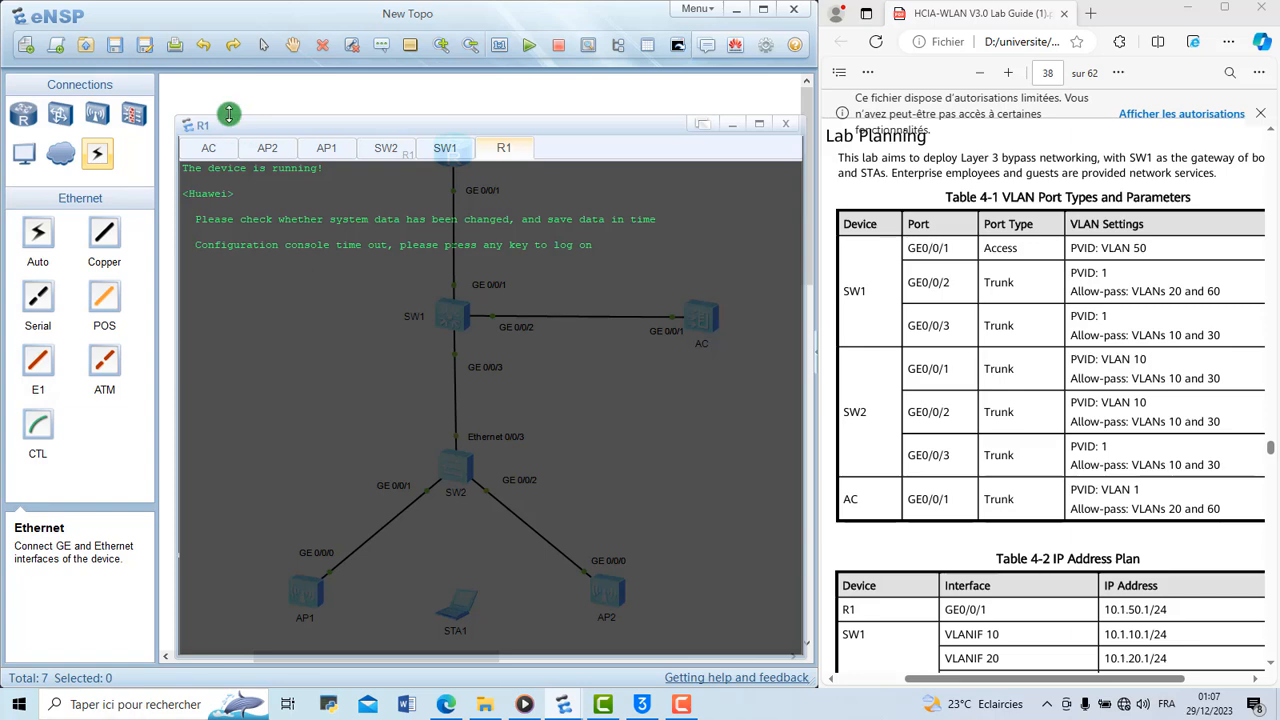
drag(182, 117, 106, 47)
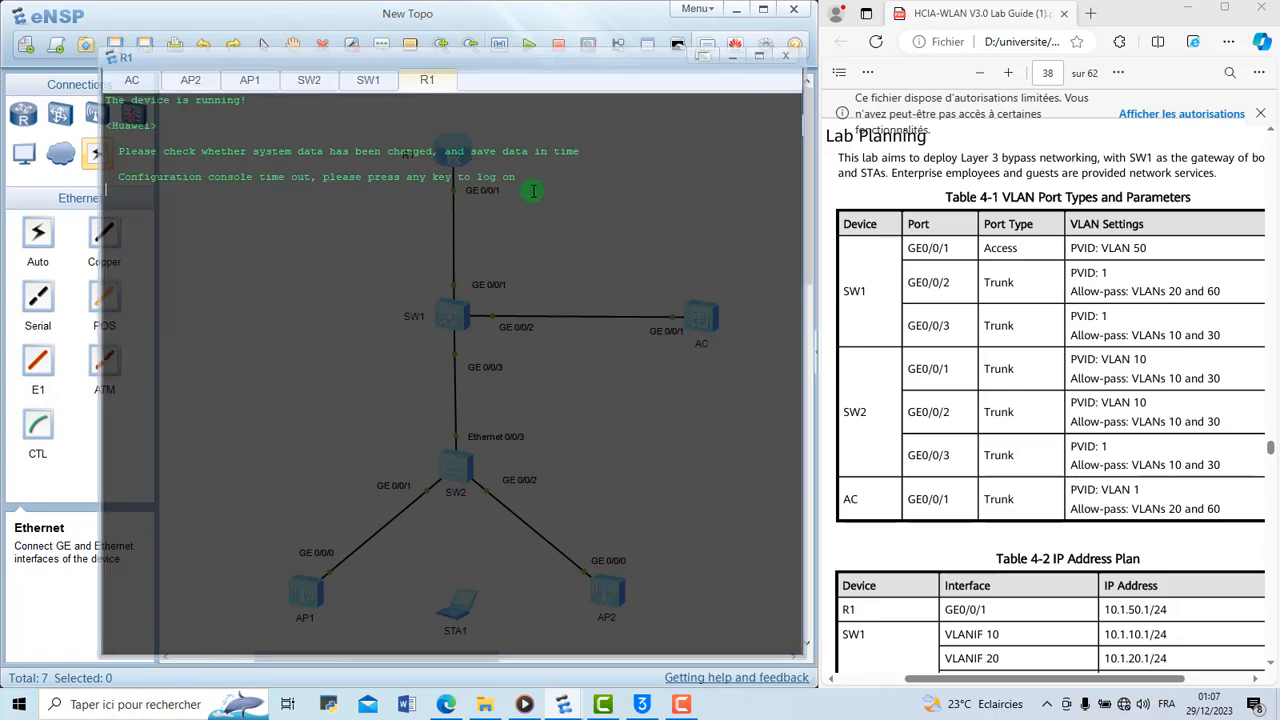
In SW1's console, enter the system view and set the system name to SW1
click(369, 80)
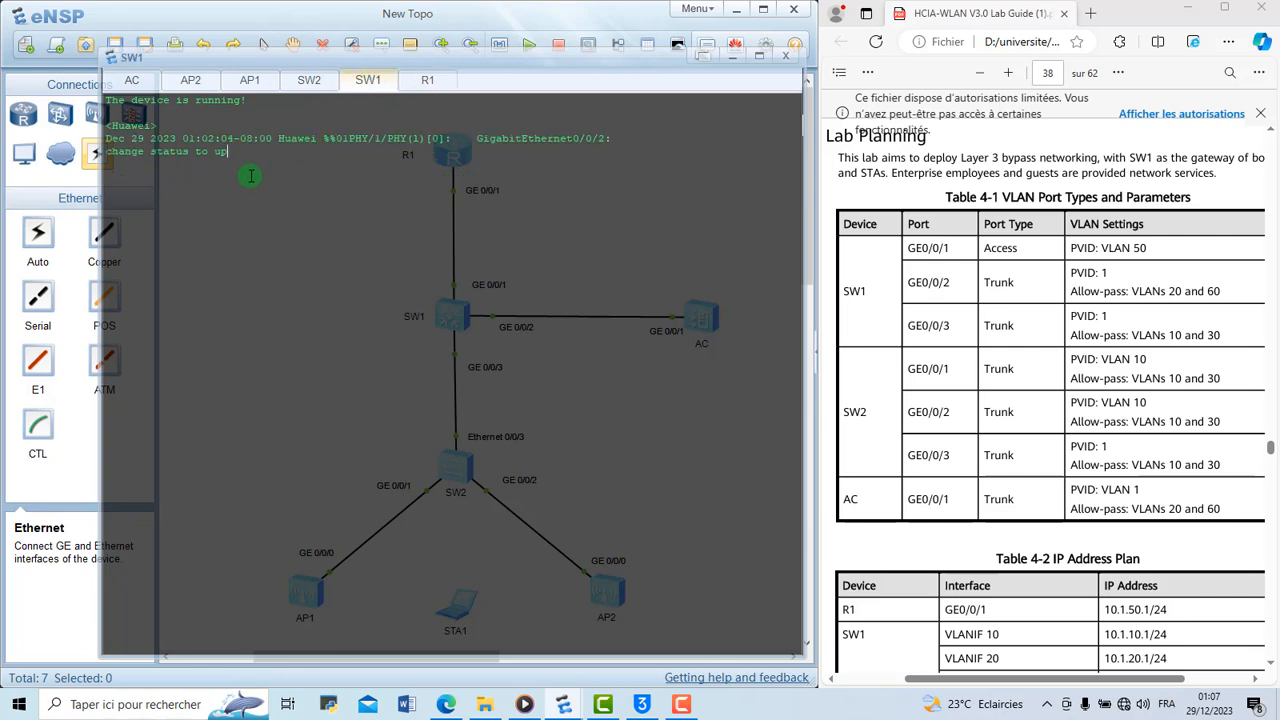
key(Return)
text(sys)
key(Return)
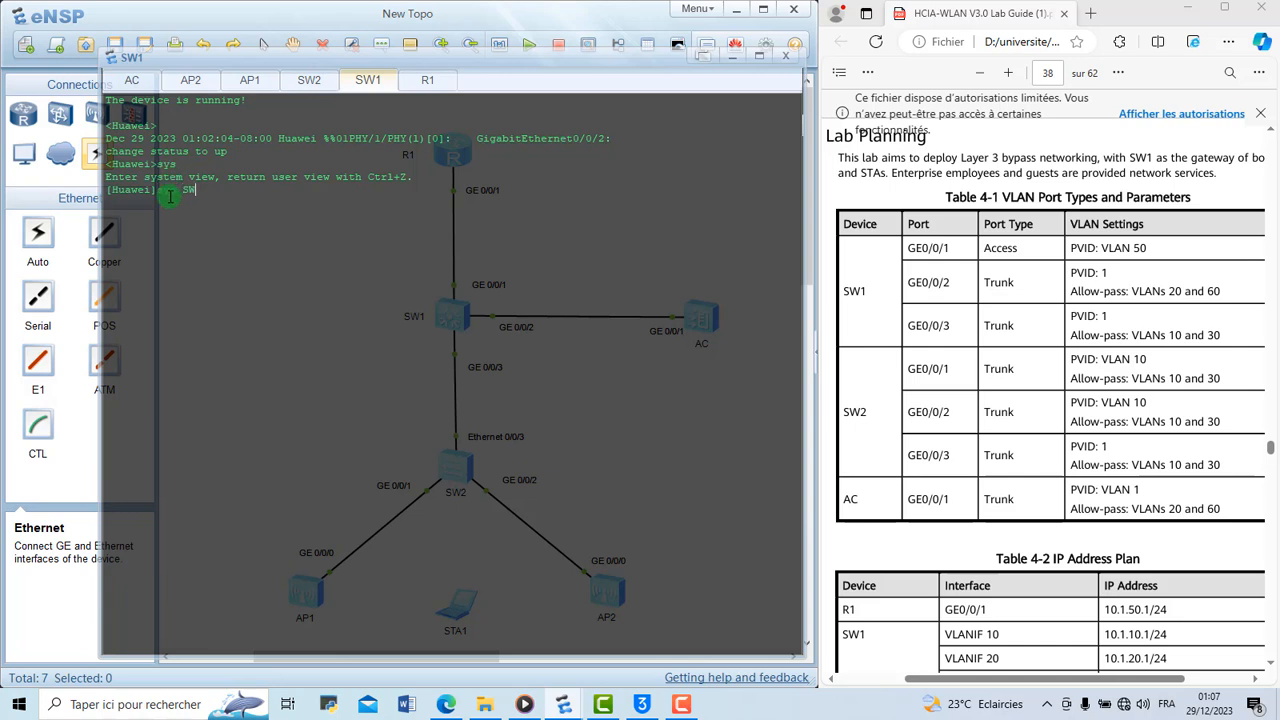
key(Return)
Create VLANs 10, 20, 30, 50 and 60 on SW1 with one vlan batch command
text(vla)
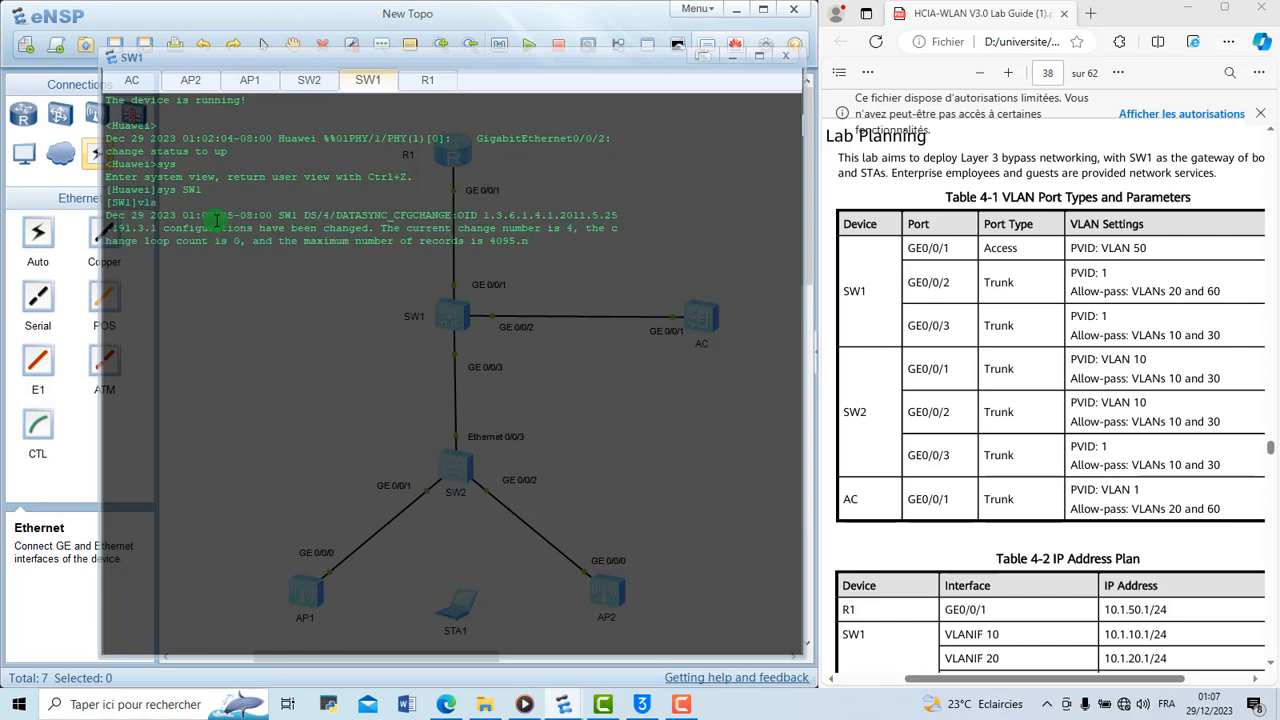
text(n)
key(Tab)
key(Return)
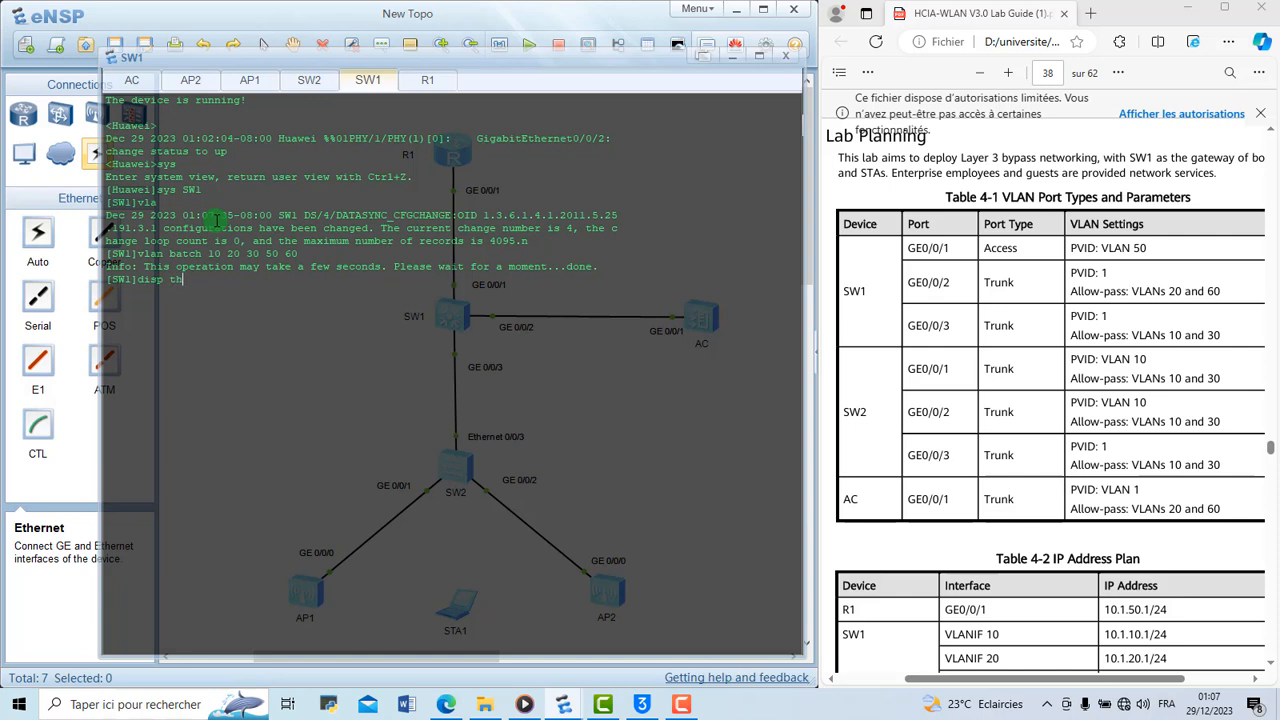
Display SW1's current configuration to check the VLANs, and clear the console output
text(disp th)
key(Return)
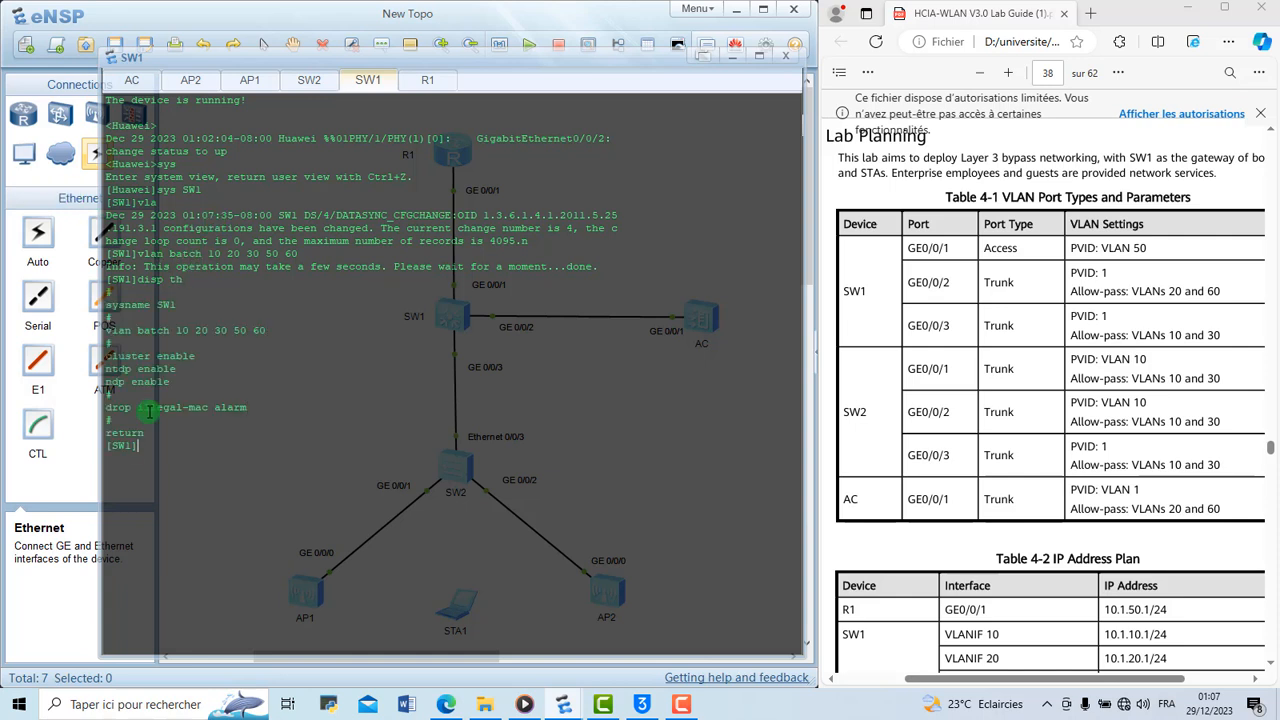
right_click(172, 442)
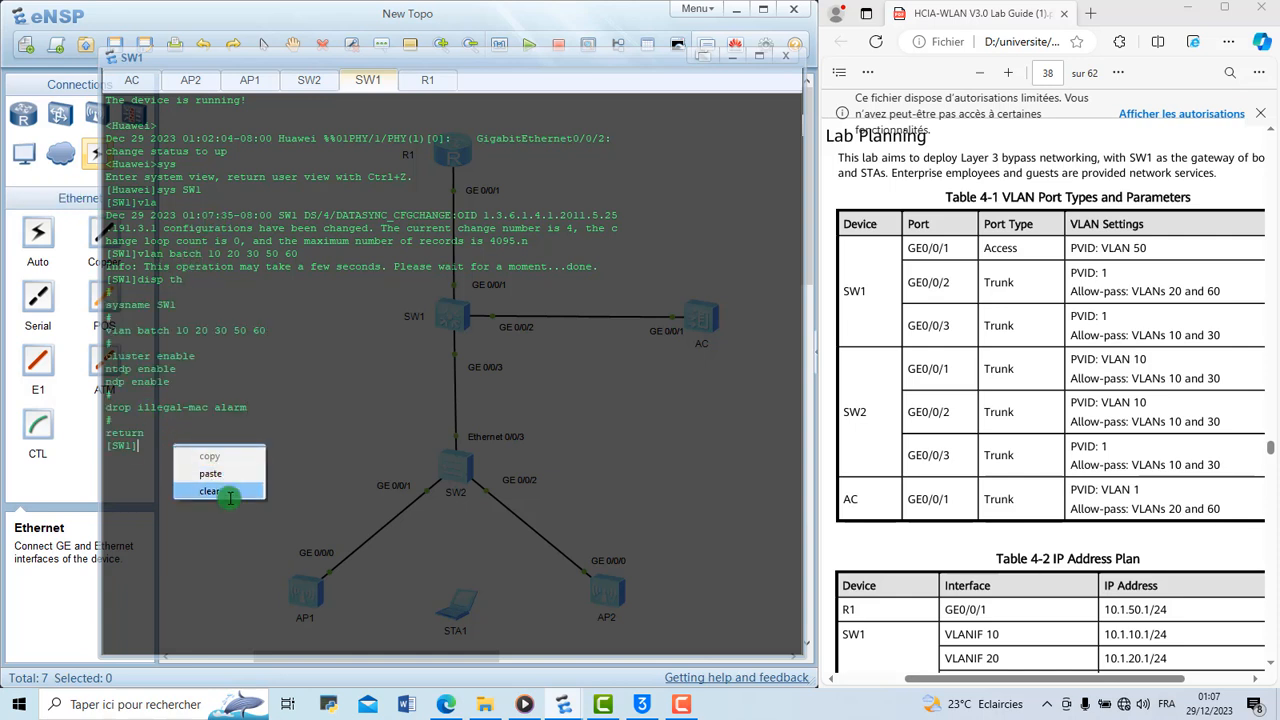
click(229, 493)
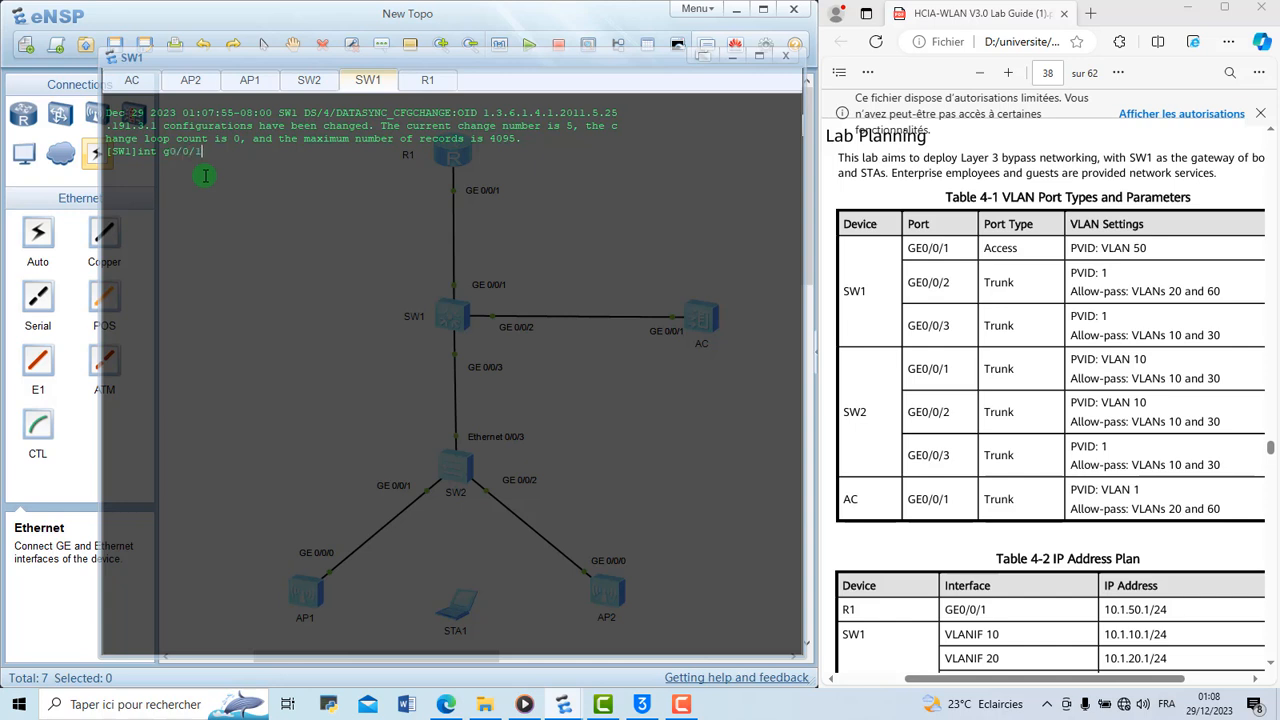
Enter interface g0/0/1 on SW1 and set its port link type to access
key(Return)
text(port)
key(Tab)
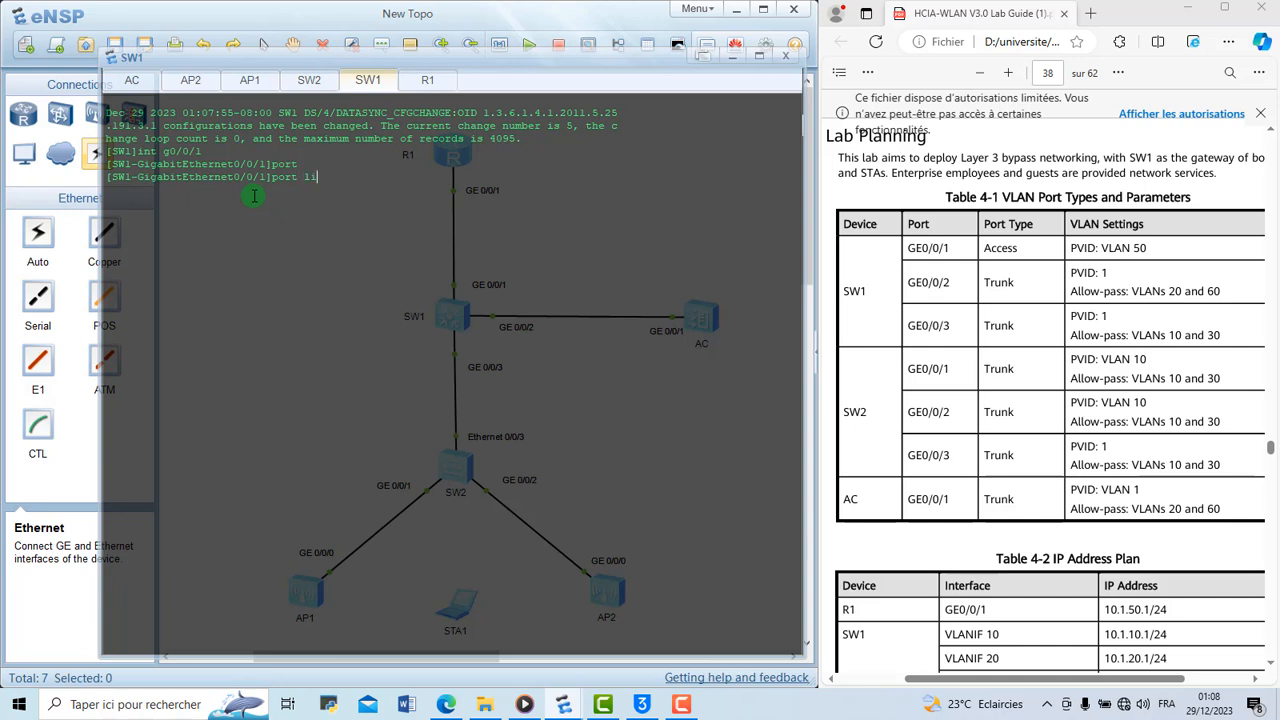
key(Tab)
text(t)
key(Tab)
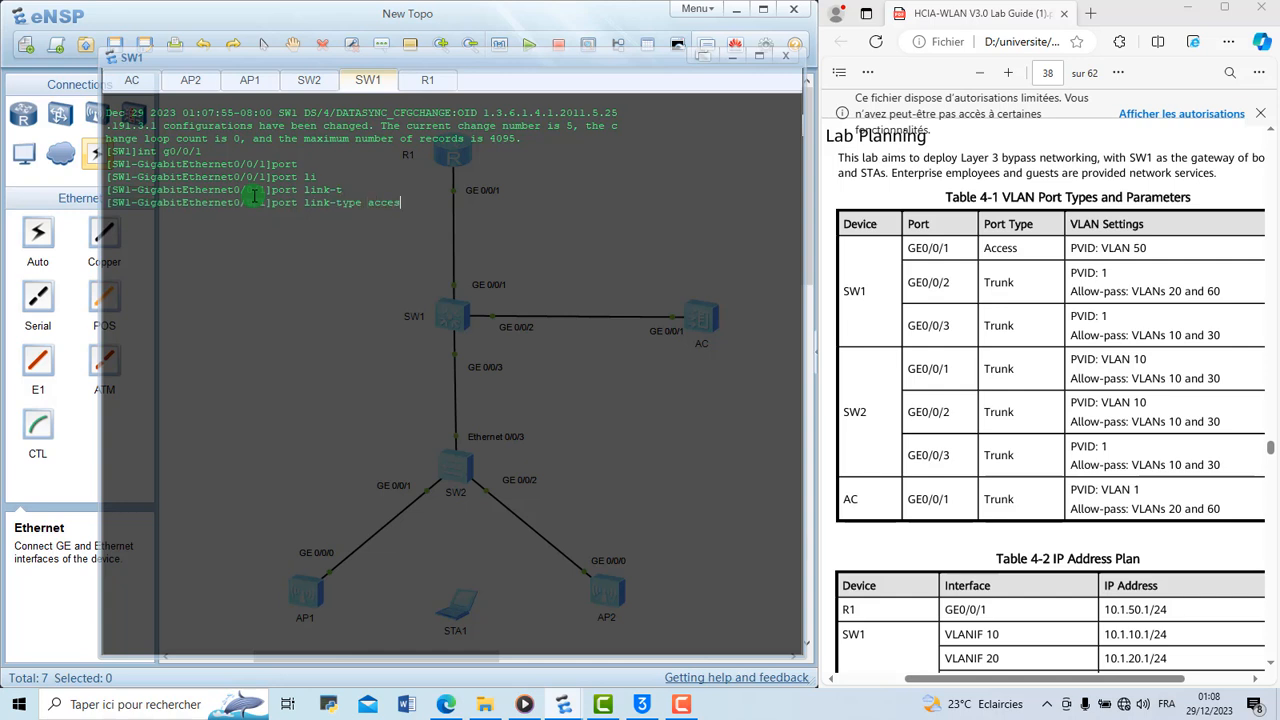
key(Return)
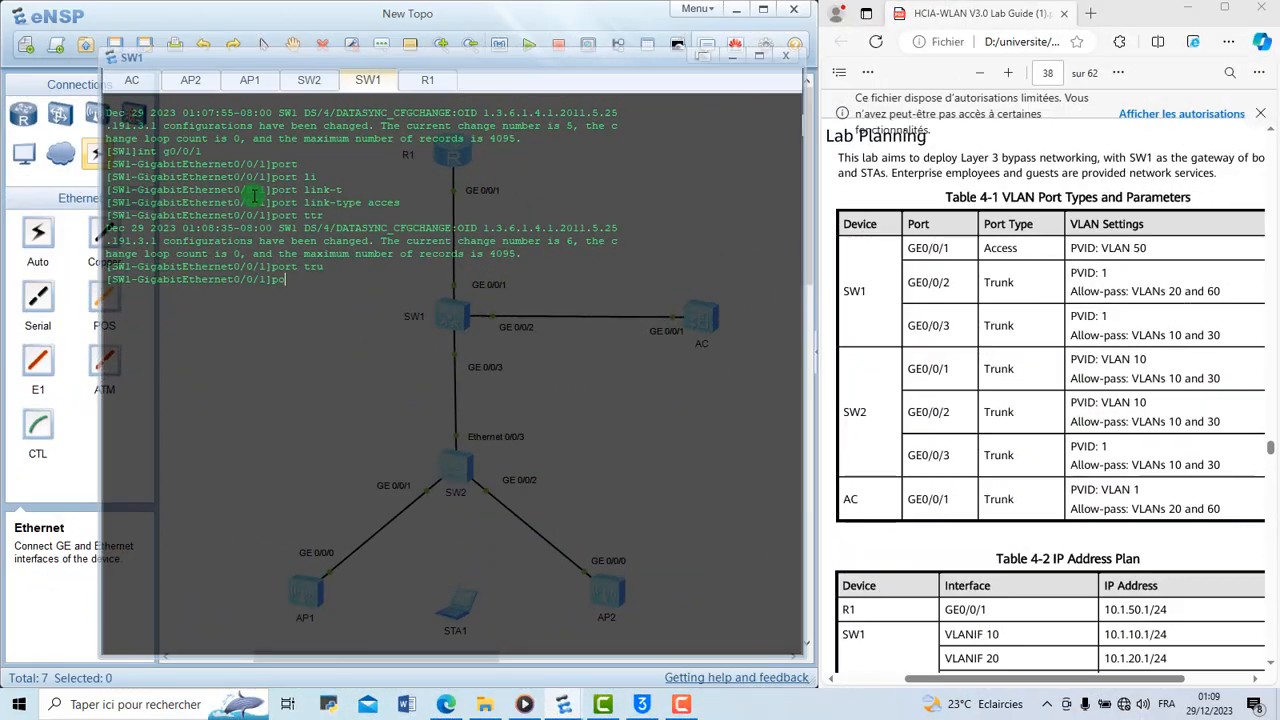
Set the default VLAN of SW1's GigabitEthernet 0/0/1 port to 50
text(def)
key(Tab)
text(v)
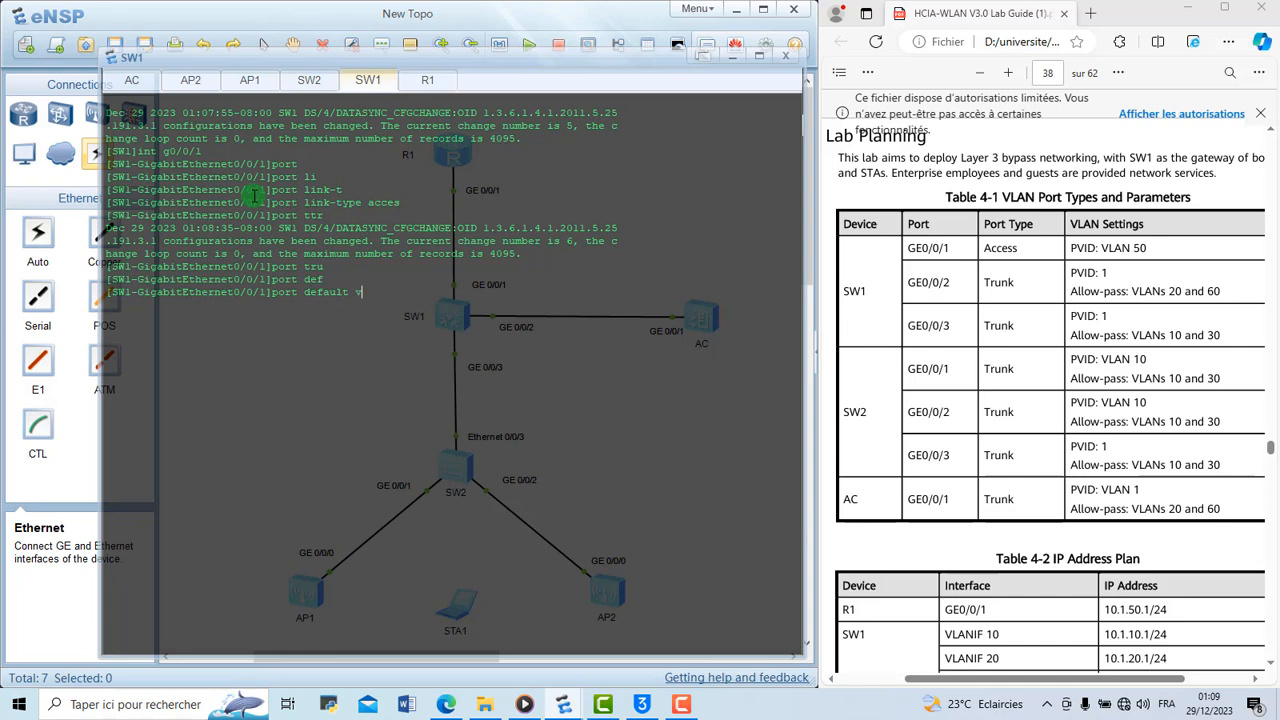
text(l)
key(Tab)
text(50)
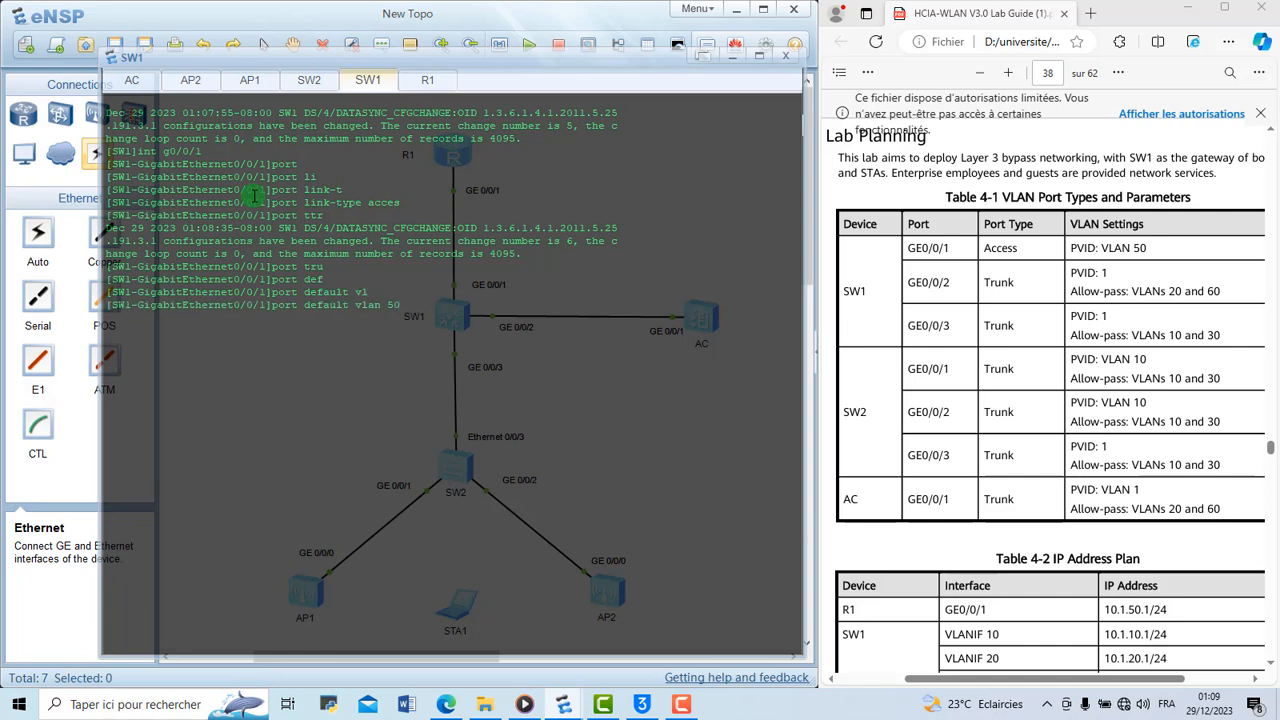
key(Return)
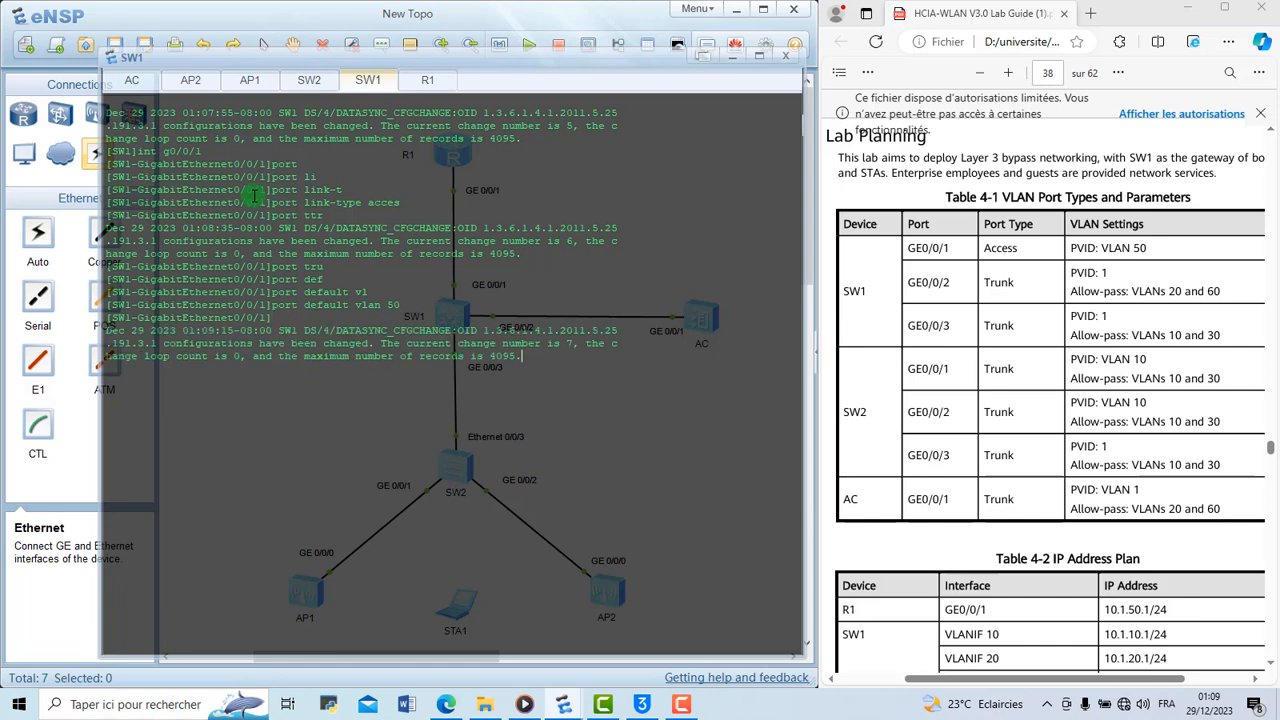
Move to the configuration view of interface g0/0/2 on SW1
key(Return)
key(Up)
key(Up)
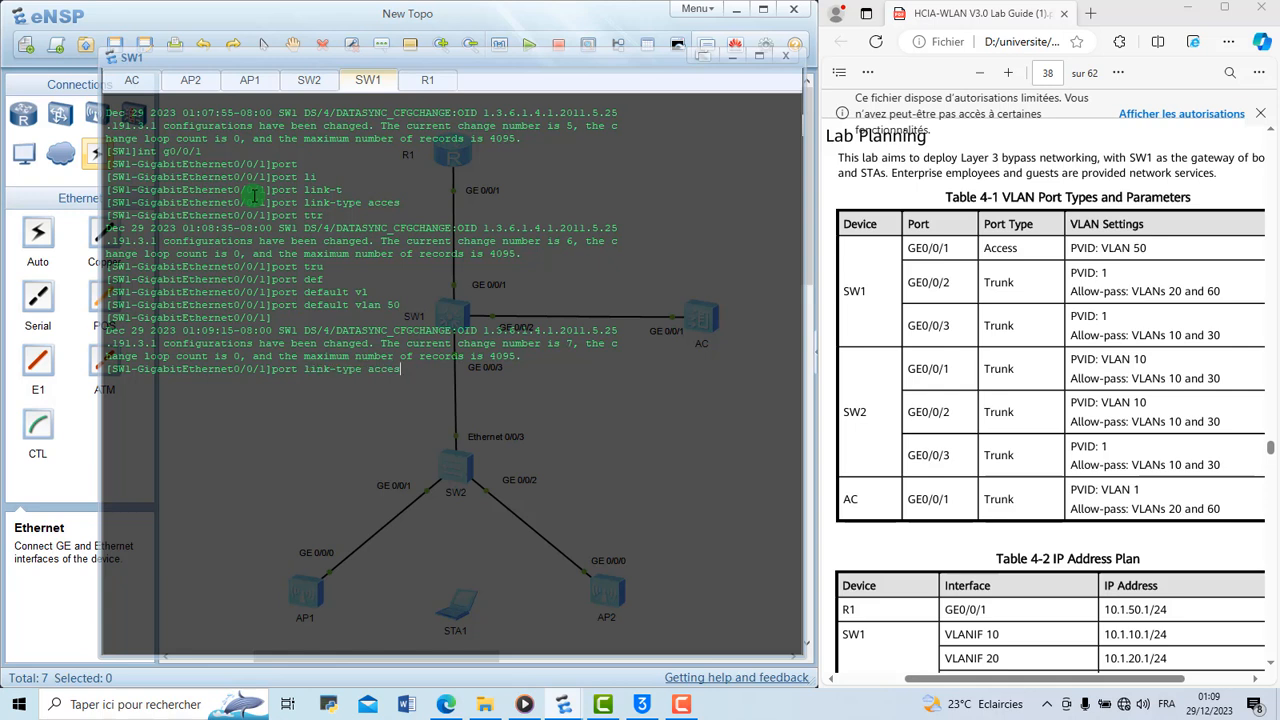
key(Up)
key(BackSpace)
text(2)
key(Return)
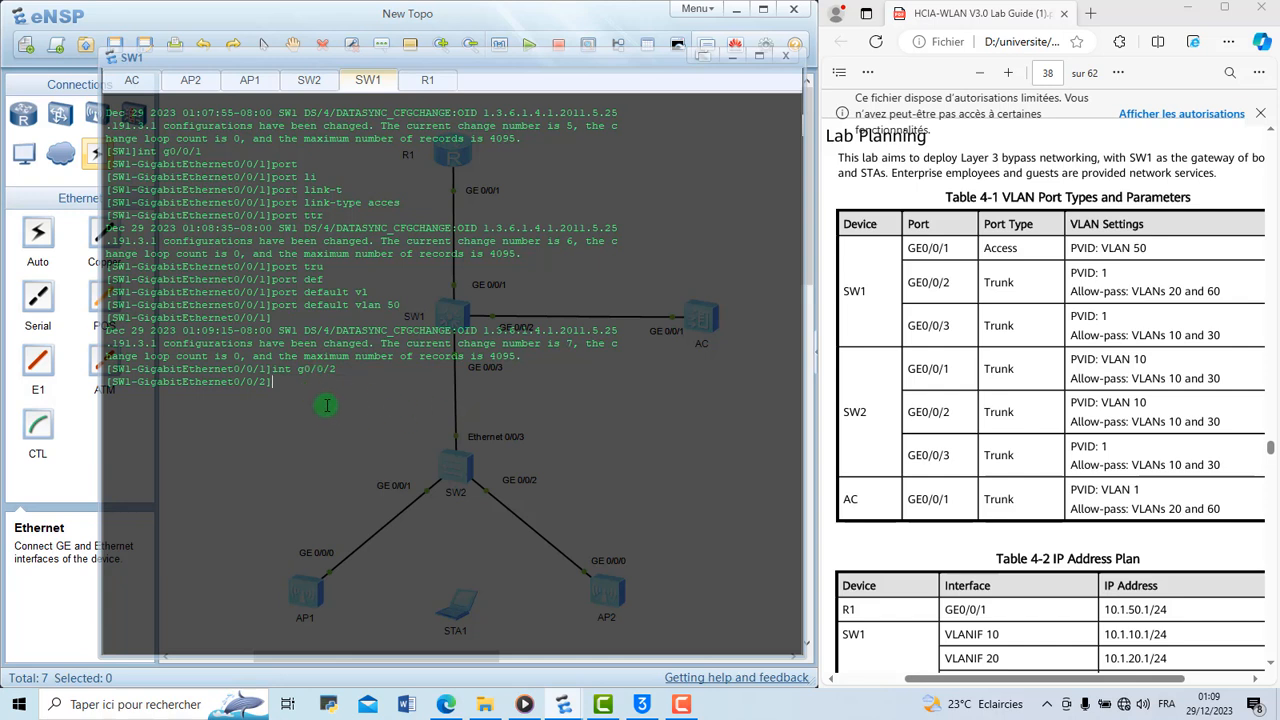
Set the port link type of SW1's GigabitEthernet 0/0/2 to trunk
text(po)
text(r)
key(Tab)
text(li)
key(Tab)
text(ty)
key(Tab)
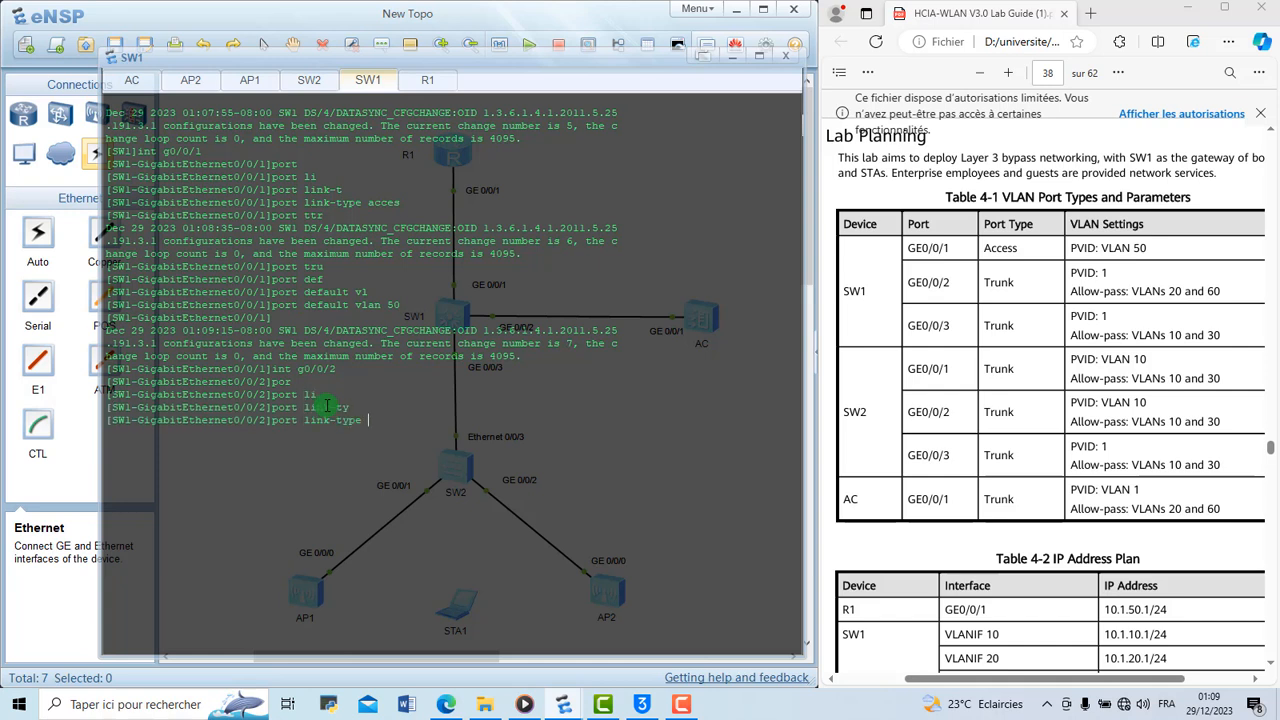
text(tr)
key(Tab)
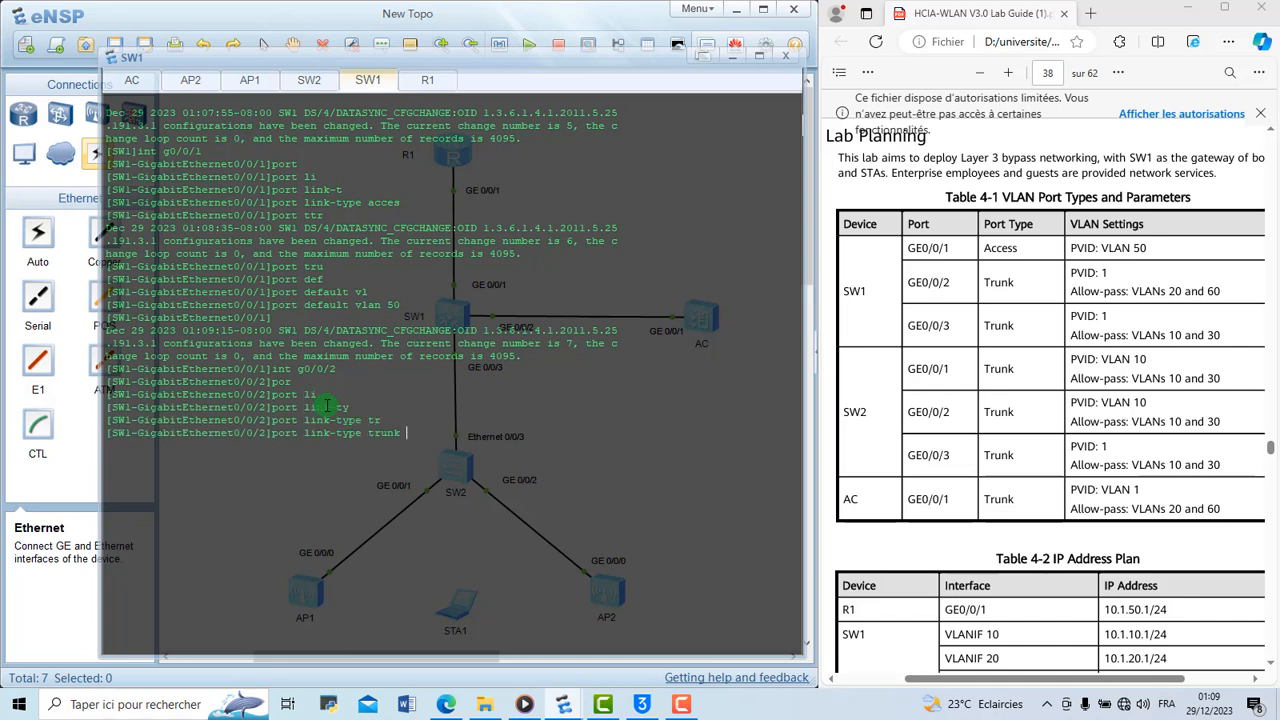
key(Return)
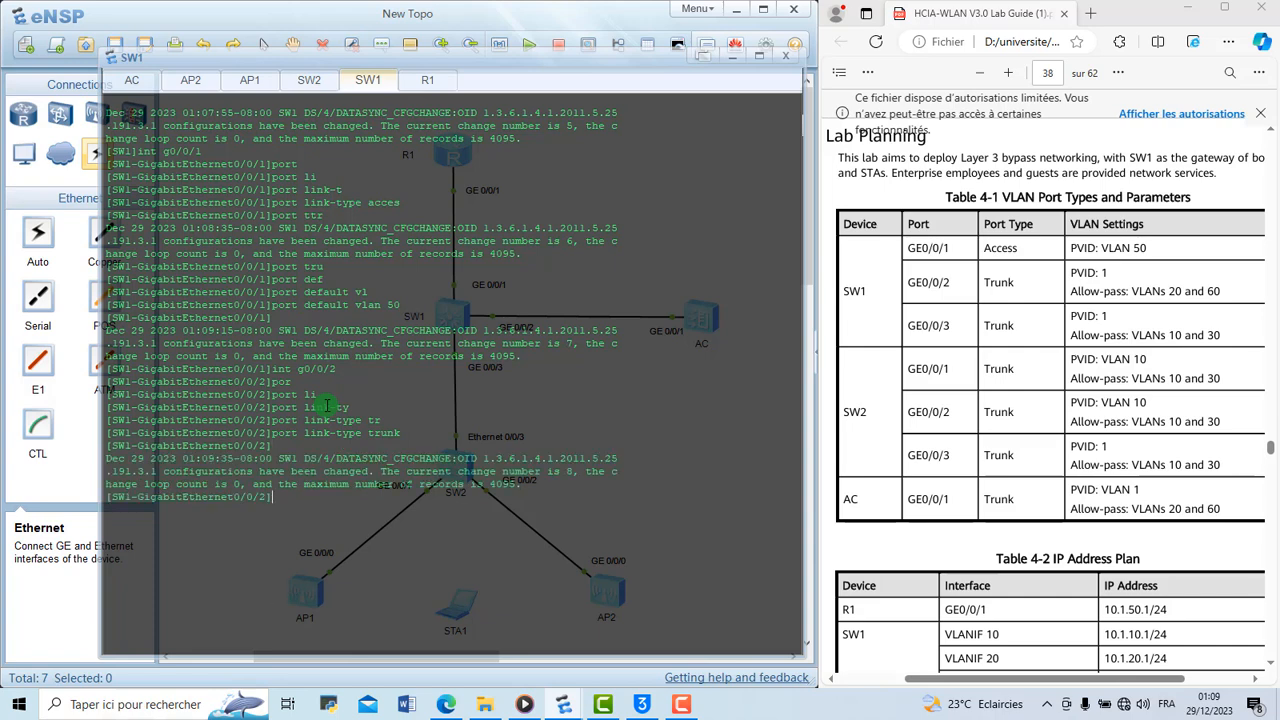
Allow VLANs 20 and 60 through the trunk on SW1's GigabitEthernet 0/0/2 port
text(port tr)
key(Tab)
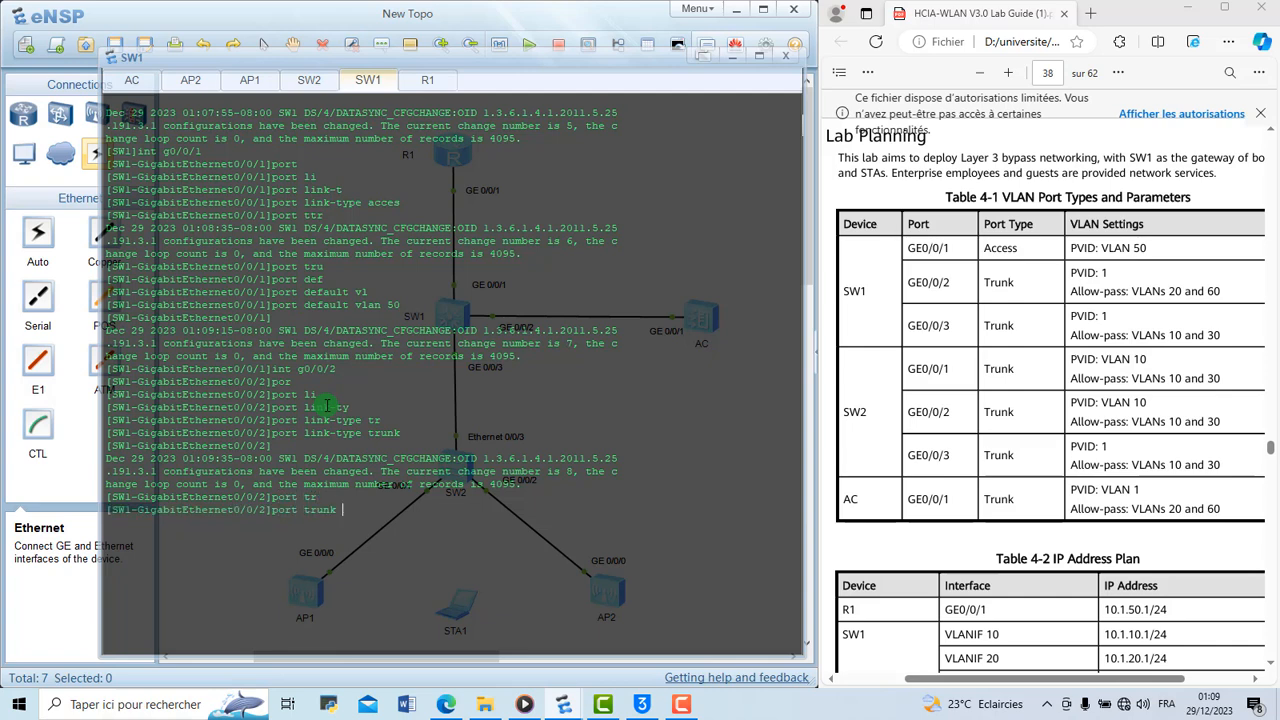
text(all)
key(Tab)
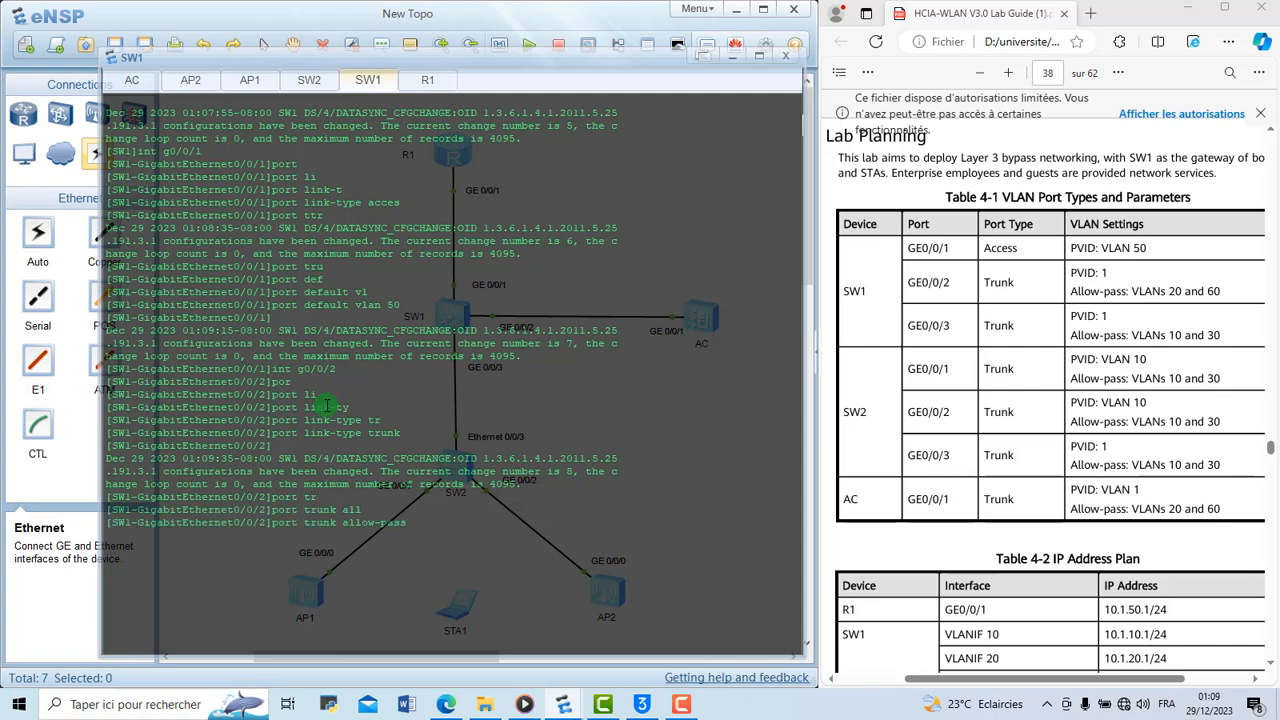
text(vl)
key(Tab)
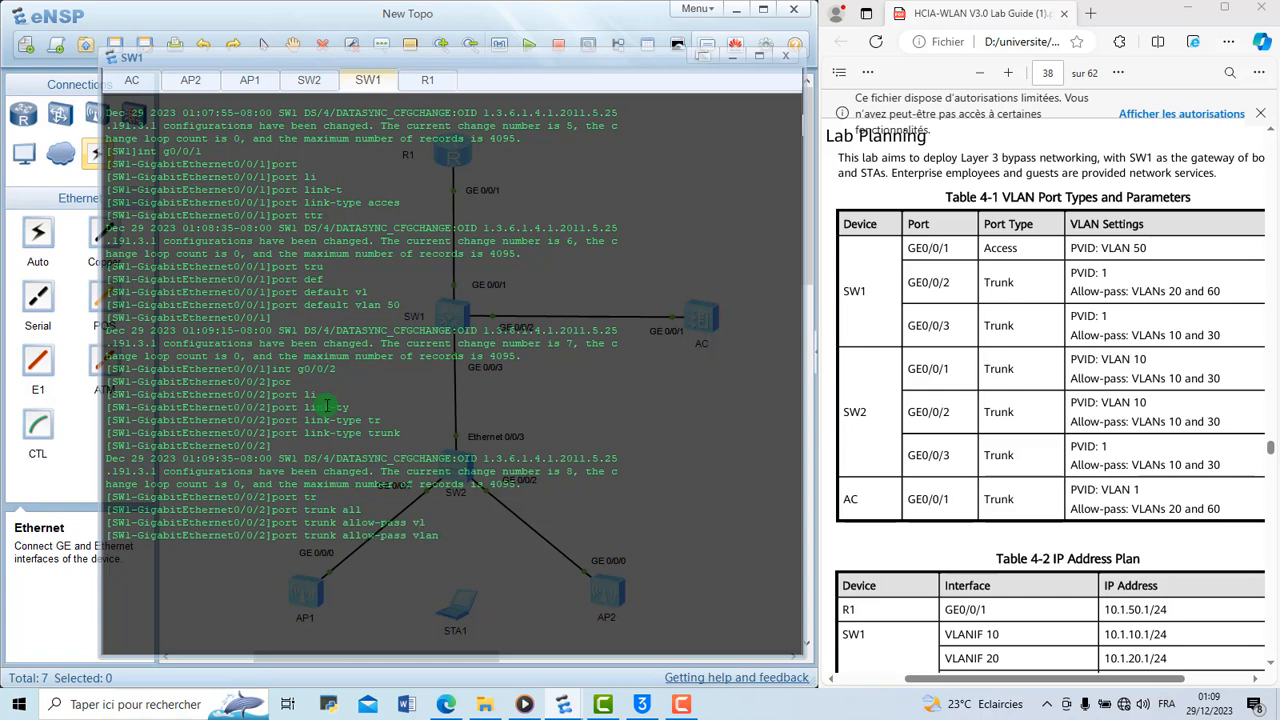
text(20 60)
key(Return)
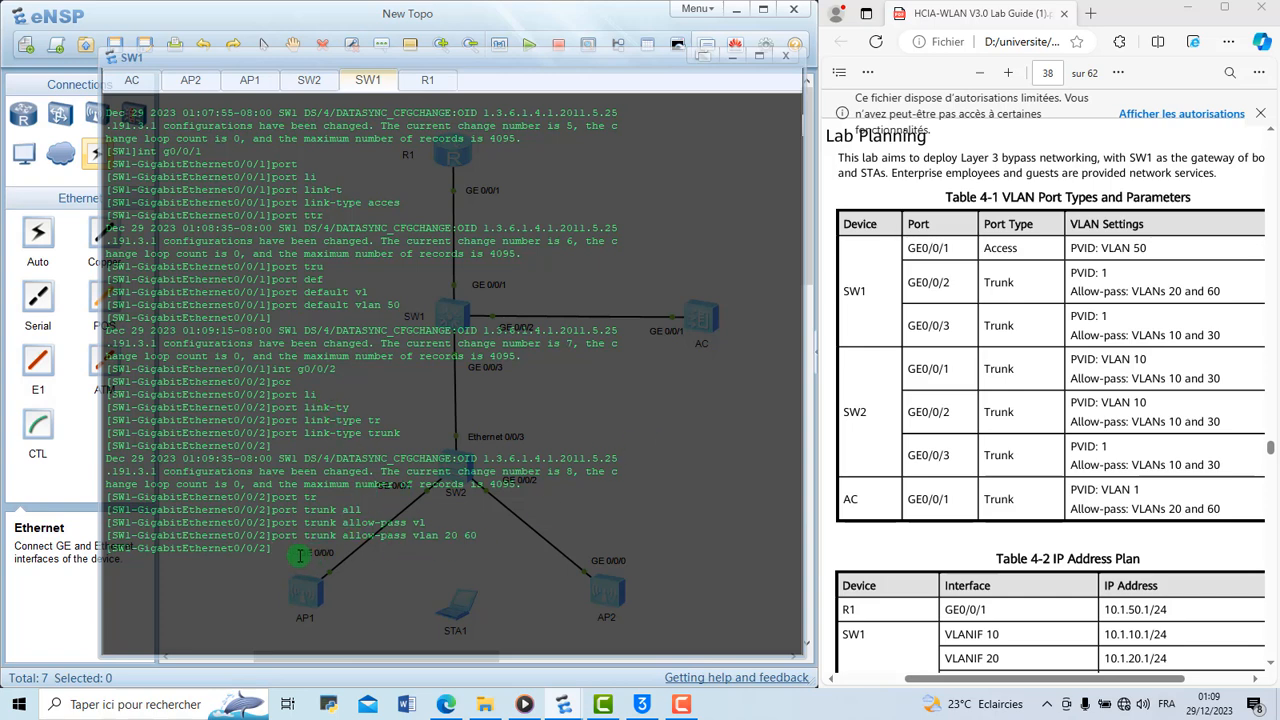
Enter the view of interface g0/0/3 on SW1 and clear the console output
text(in)
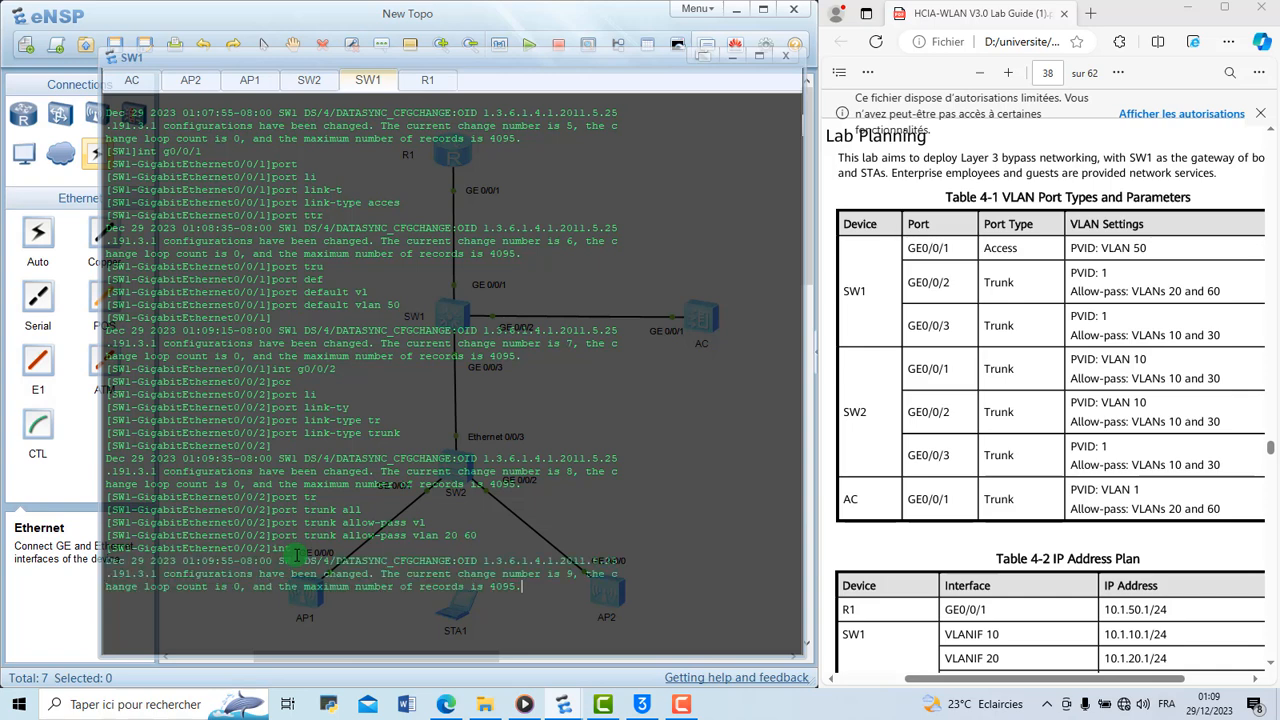
text(t g)
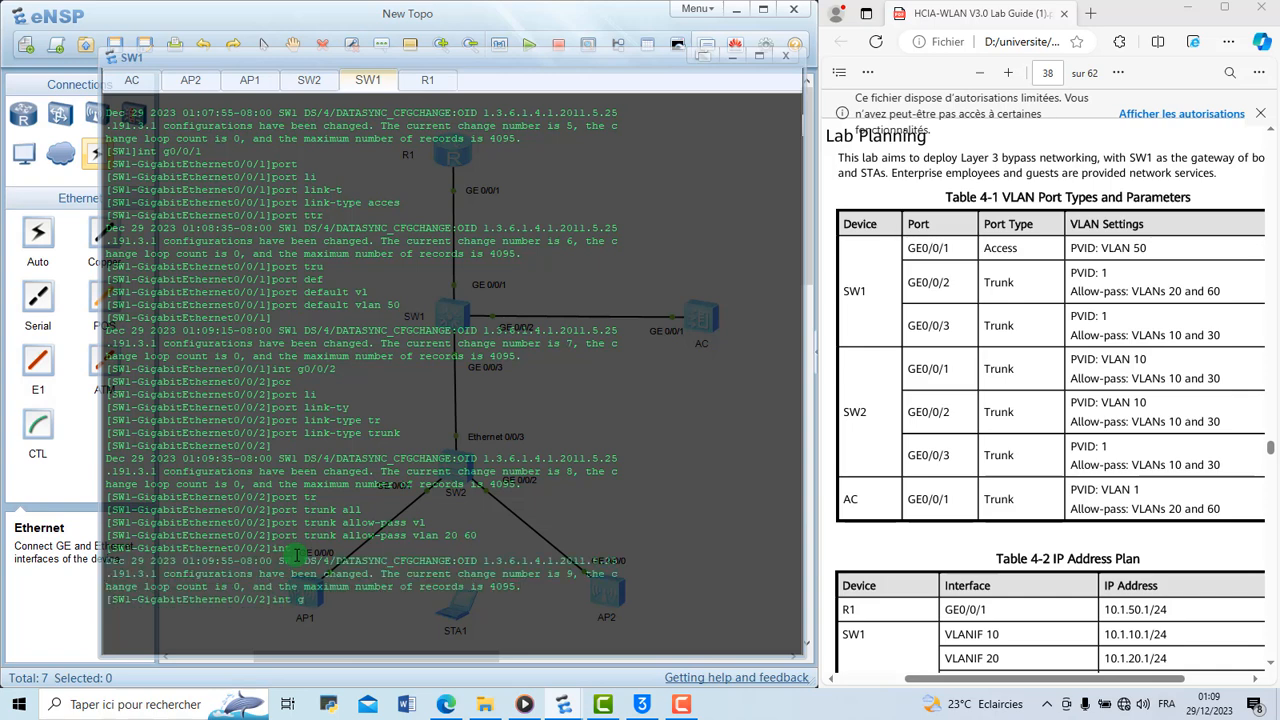
text(0/0/)
text(3)
key(Return)
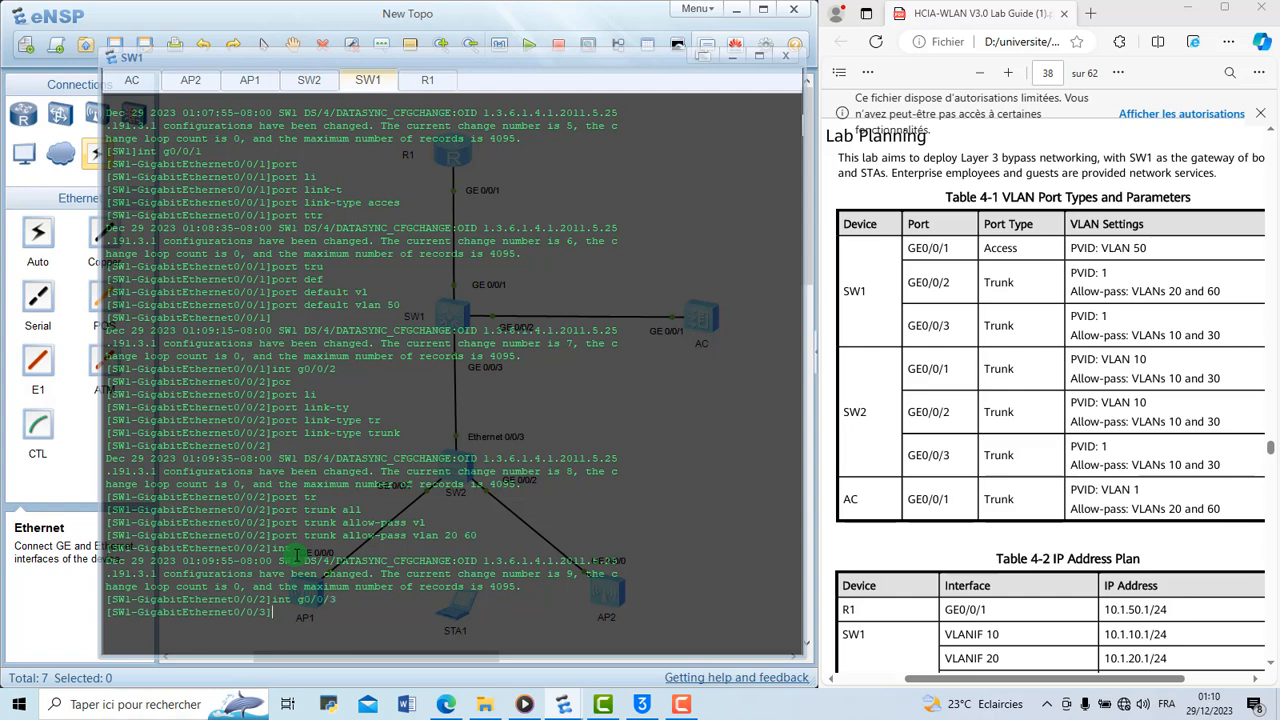
right_click(311, 618)
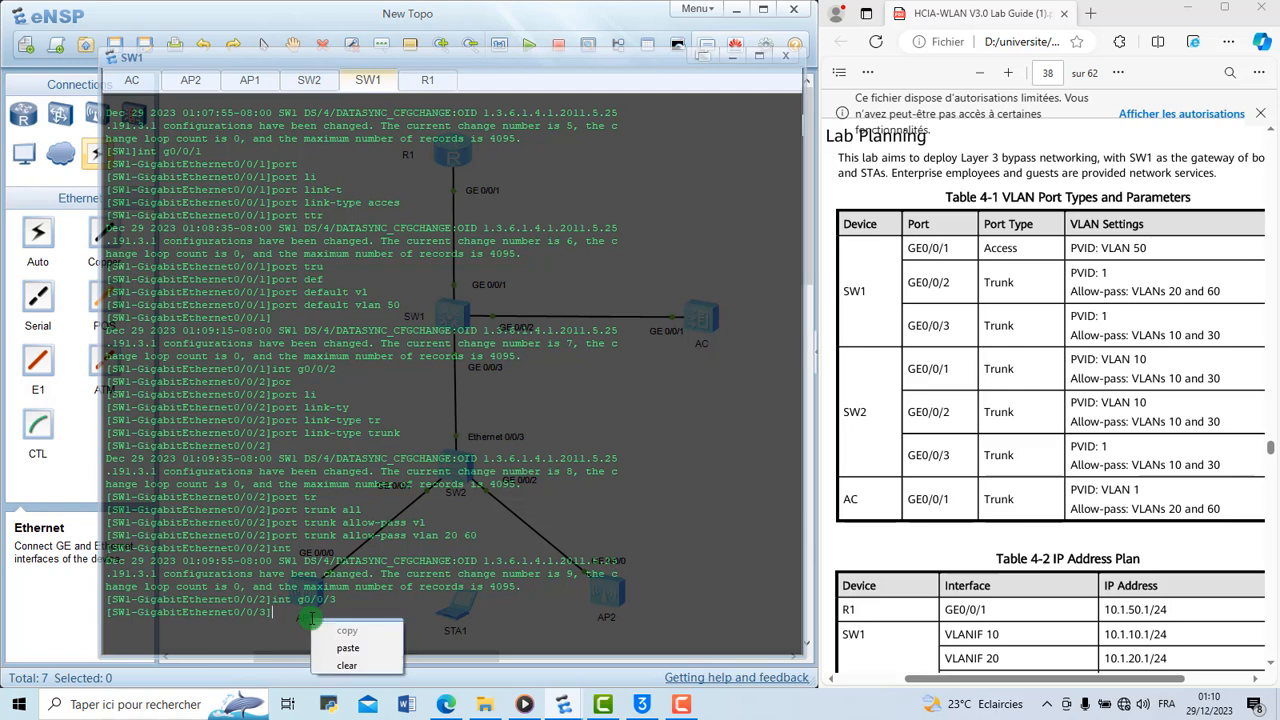
click(350, 664)
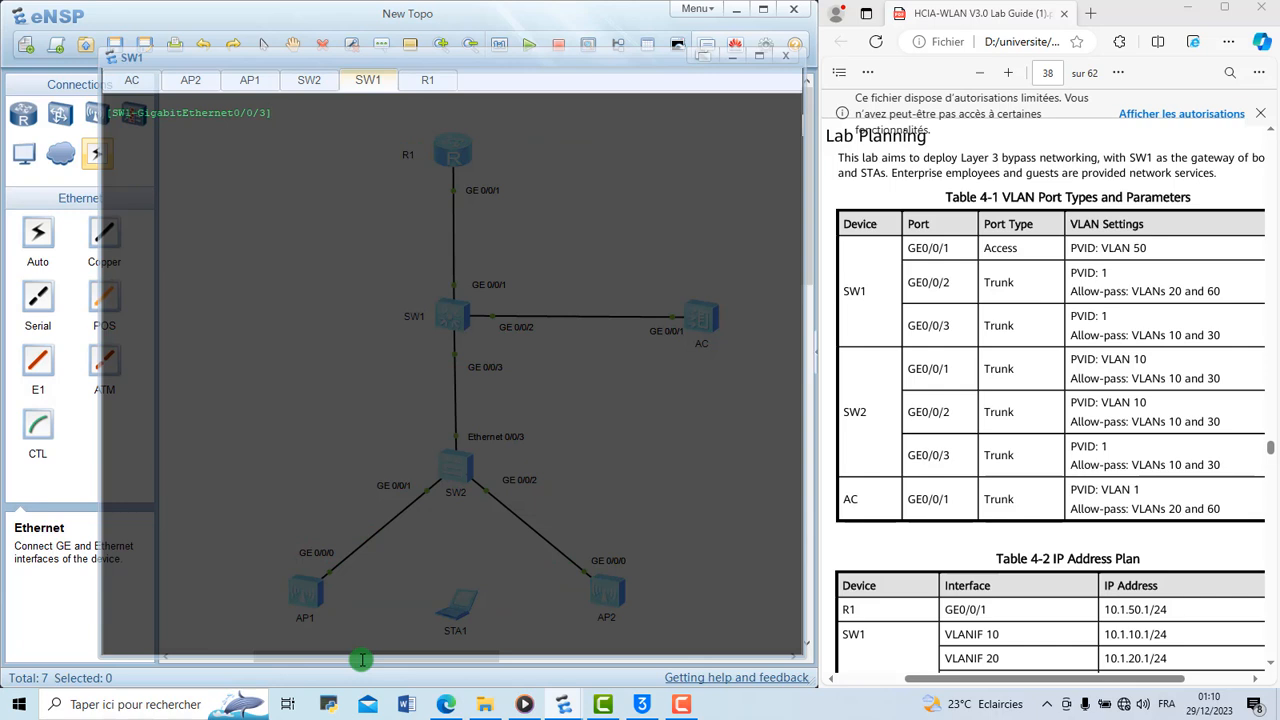
Set the port link type of SW1's GigabitEthernet 0/0/3 to trunk
text(i)
text(por)
key(Tab)
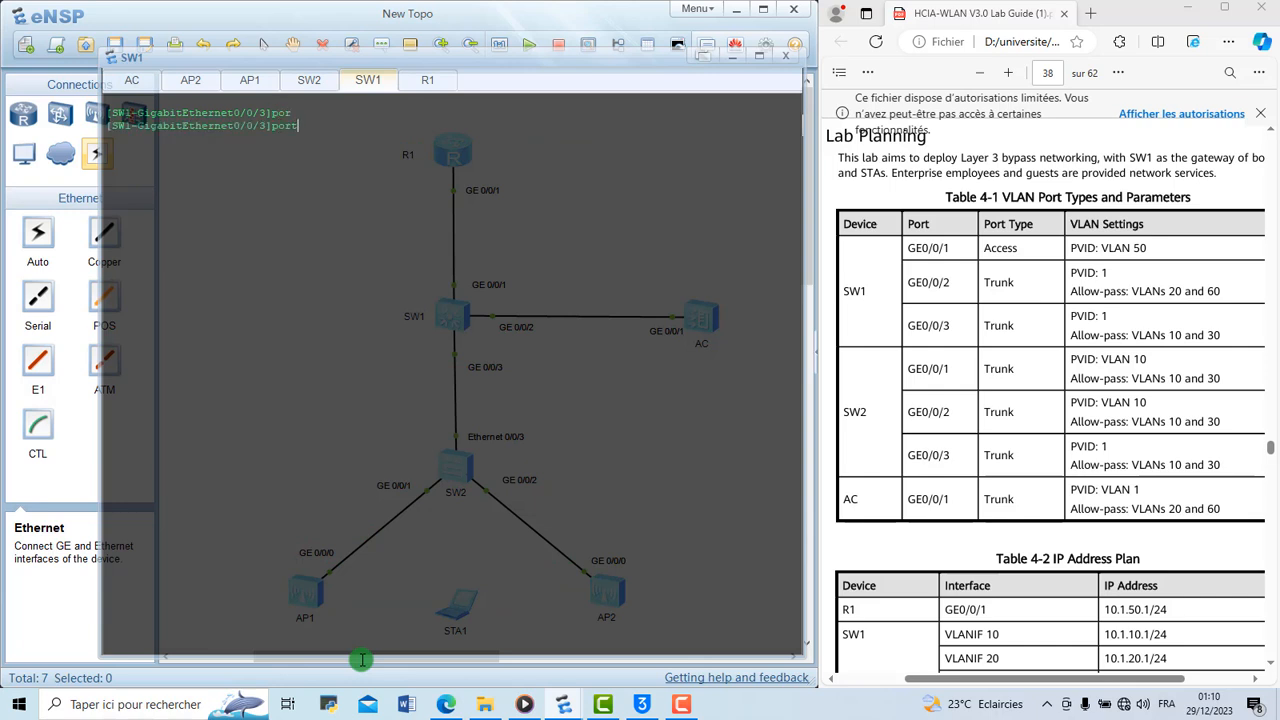
text(li)
key(Tab)
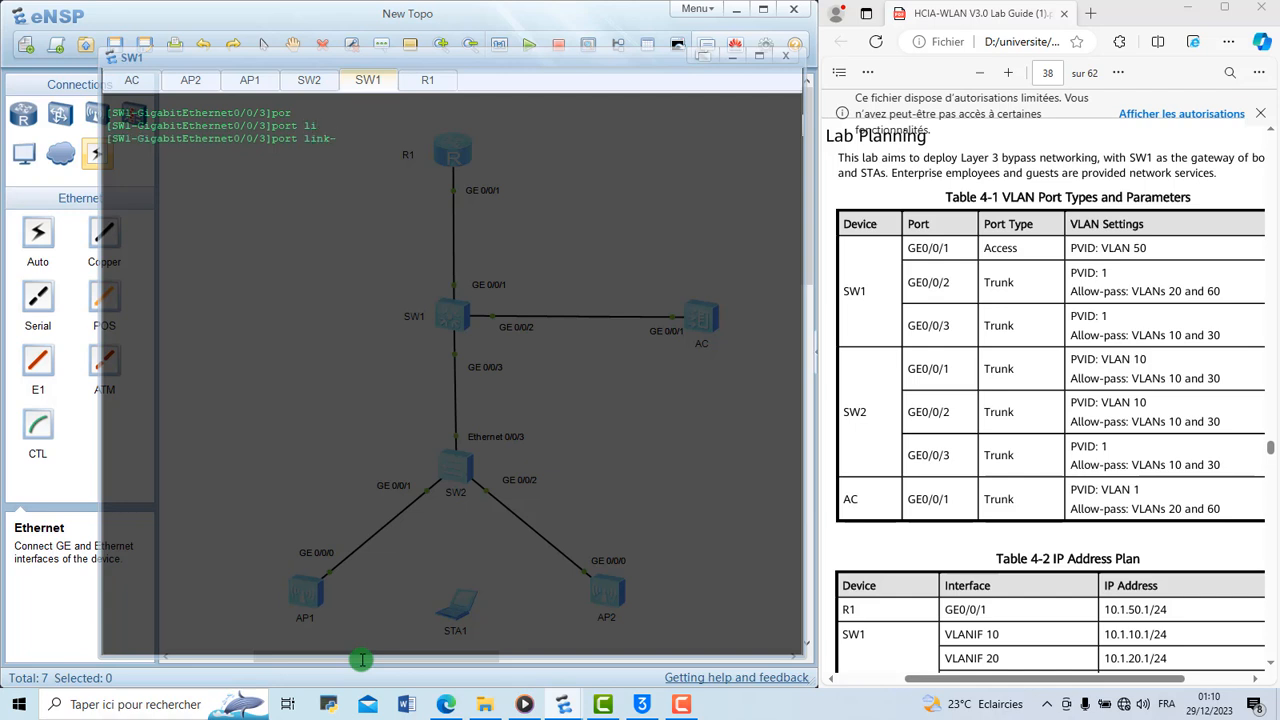
text(ty)
key(Tab)
text(tr)
key(Tab)
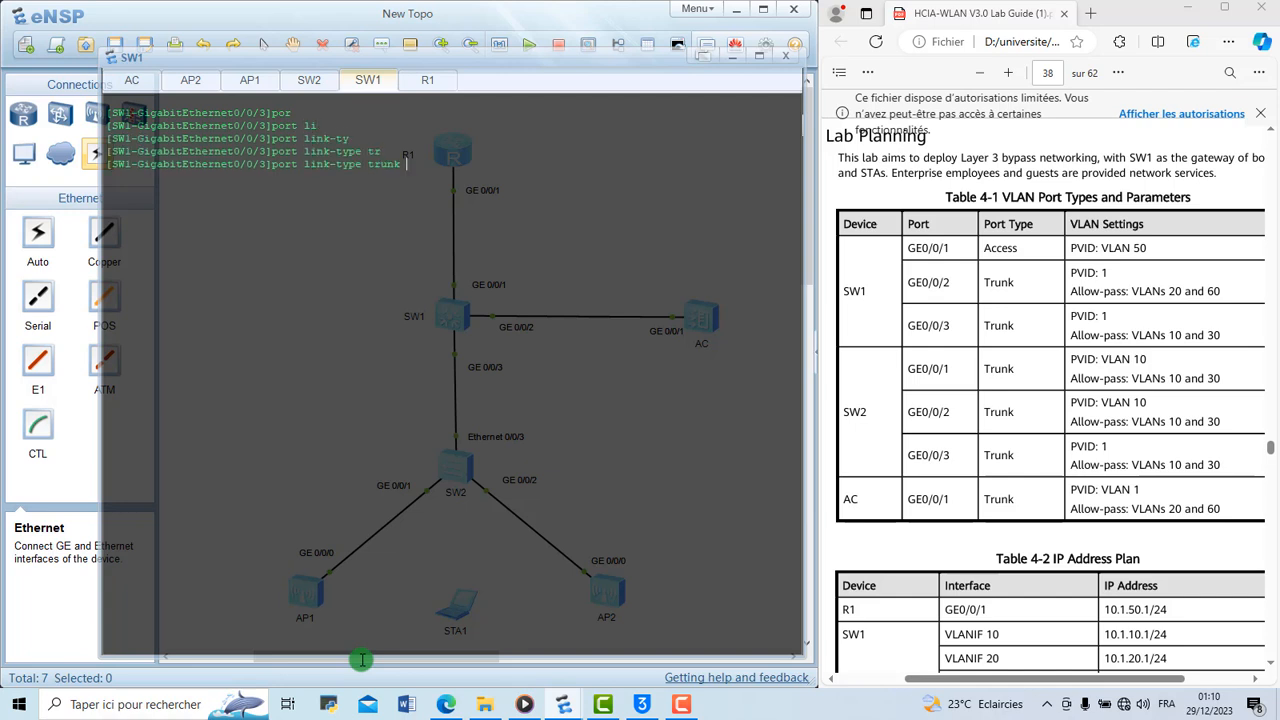
key(Return)
Allow VLANs 10 and 30 through the trunk on SW1's GigabitEthernet 0/0/3 port and leave the interface view
text(por)
key(Tab)
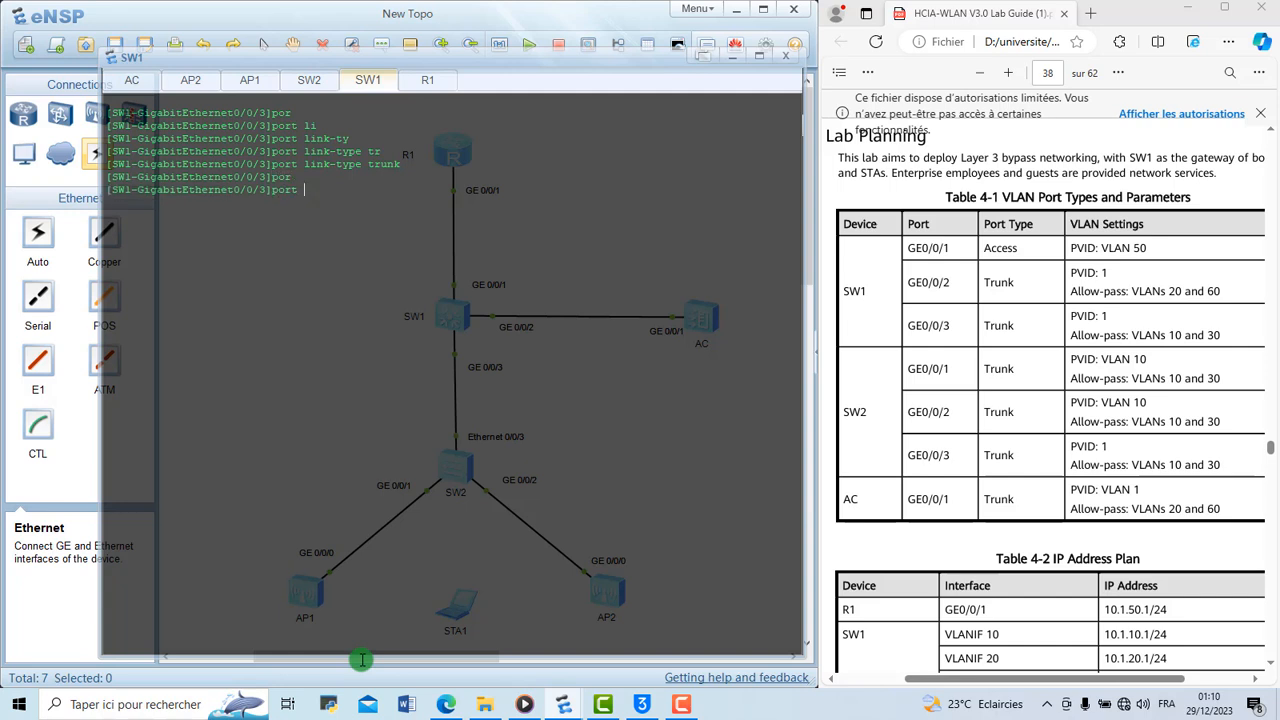
text(tr)
key(Tab)
text(all)
key(Tab)
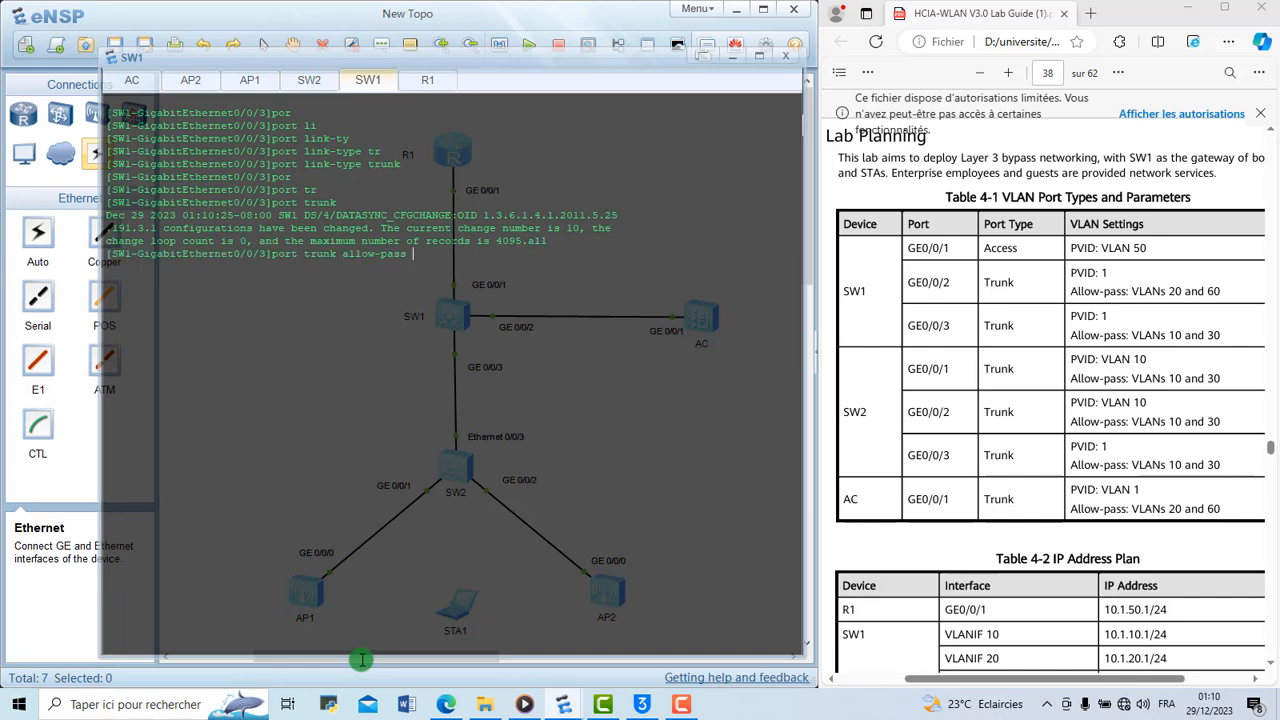
text(vl)
key(Tab)
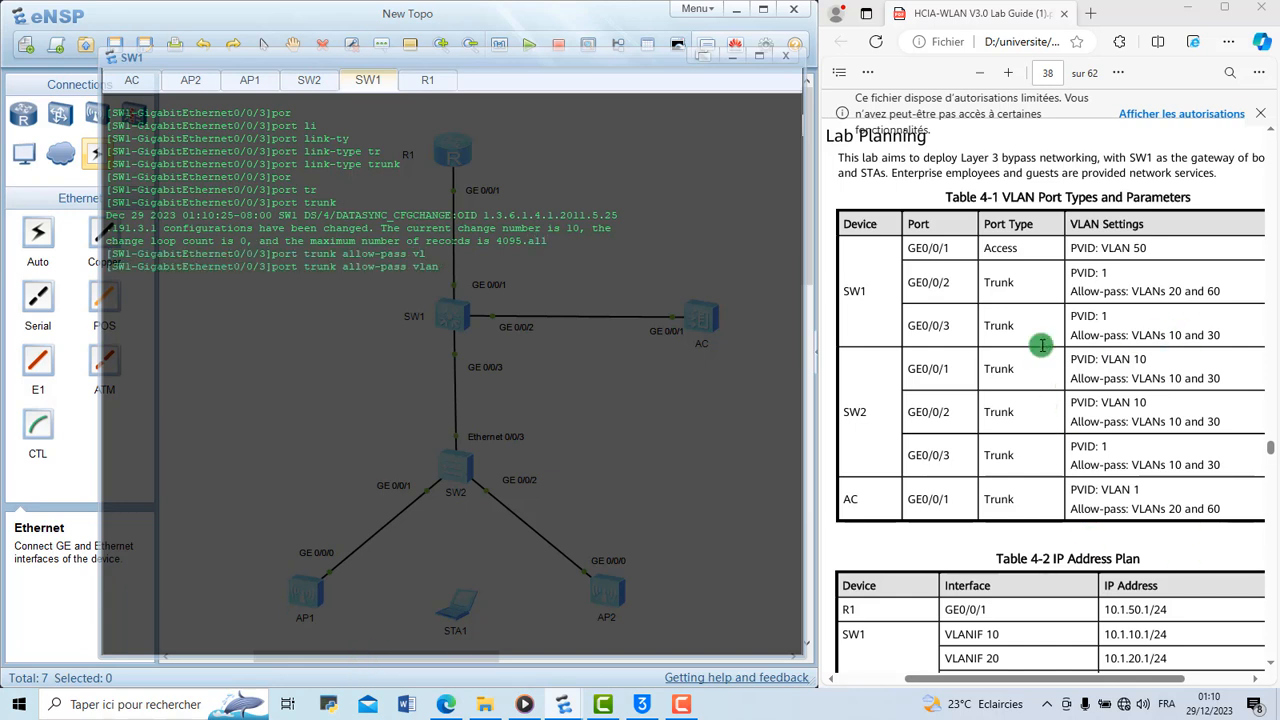
text(10 30)
key(Return)
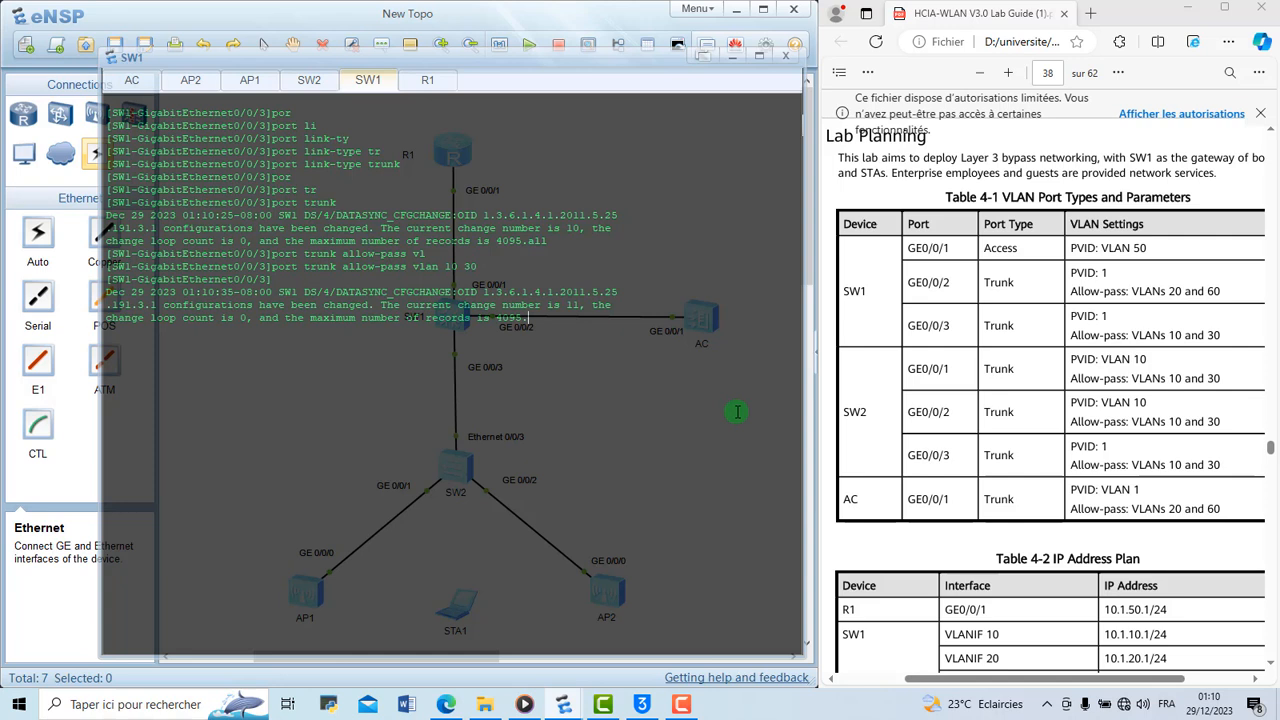
text(q)
key(Return)
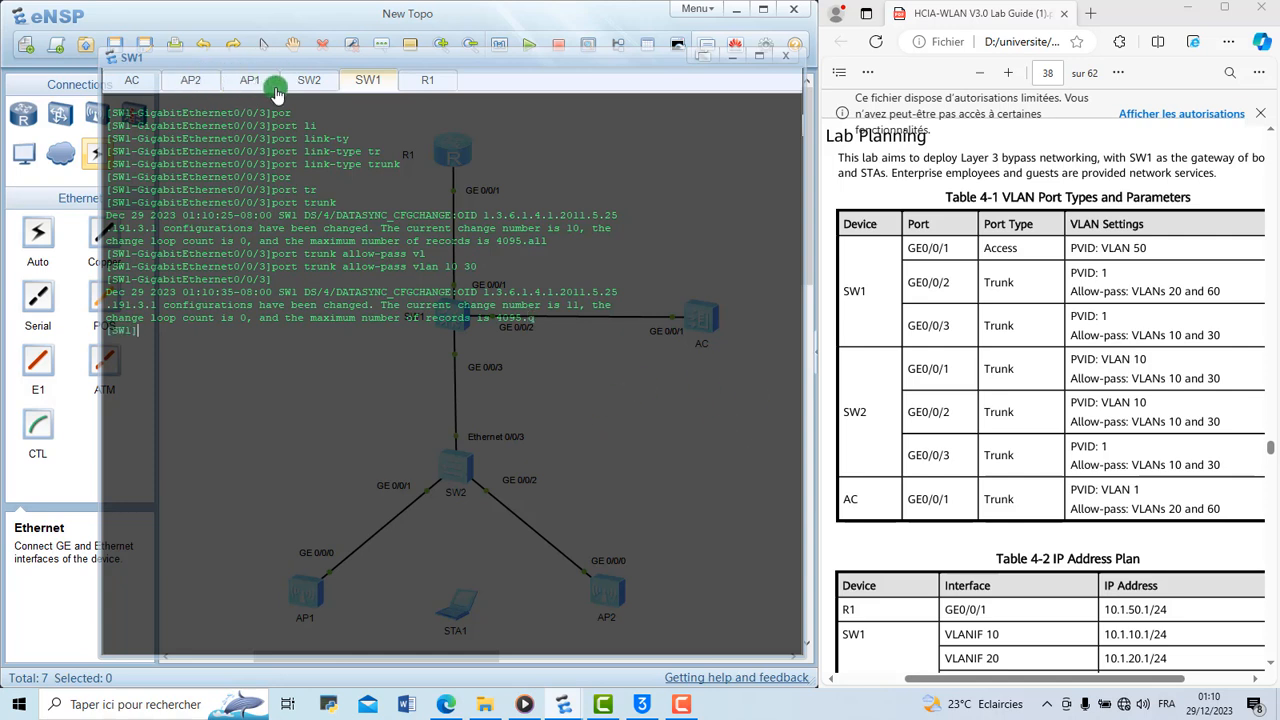
Switch to the SW2 console, enter system view and set the device name to SW2
click(318, 80)
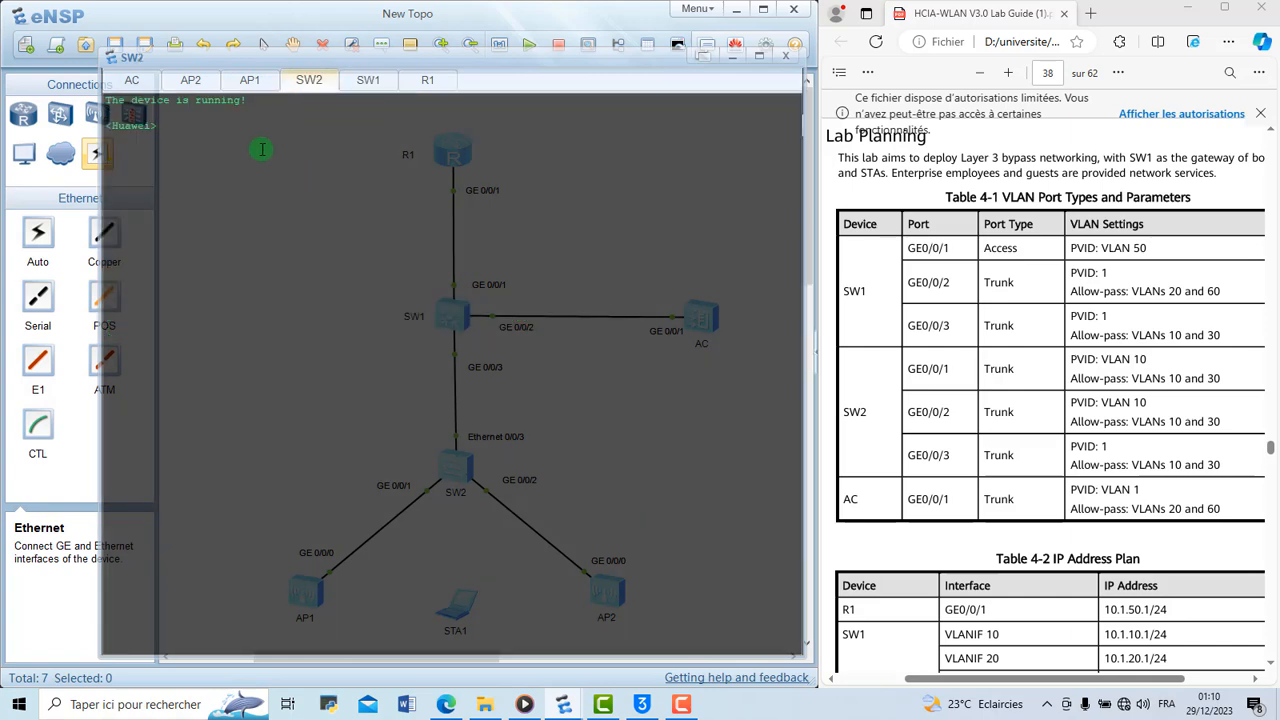
text(sys)
key(Return)
text(sys)
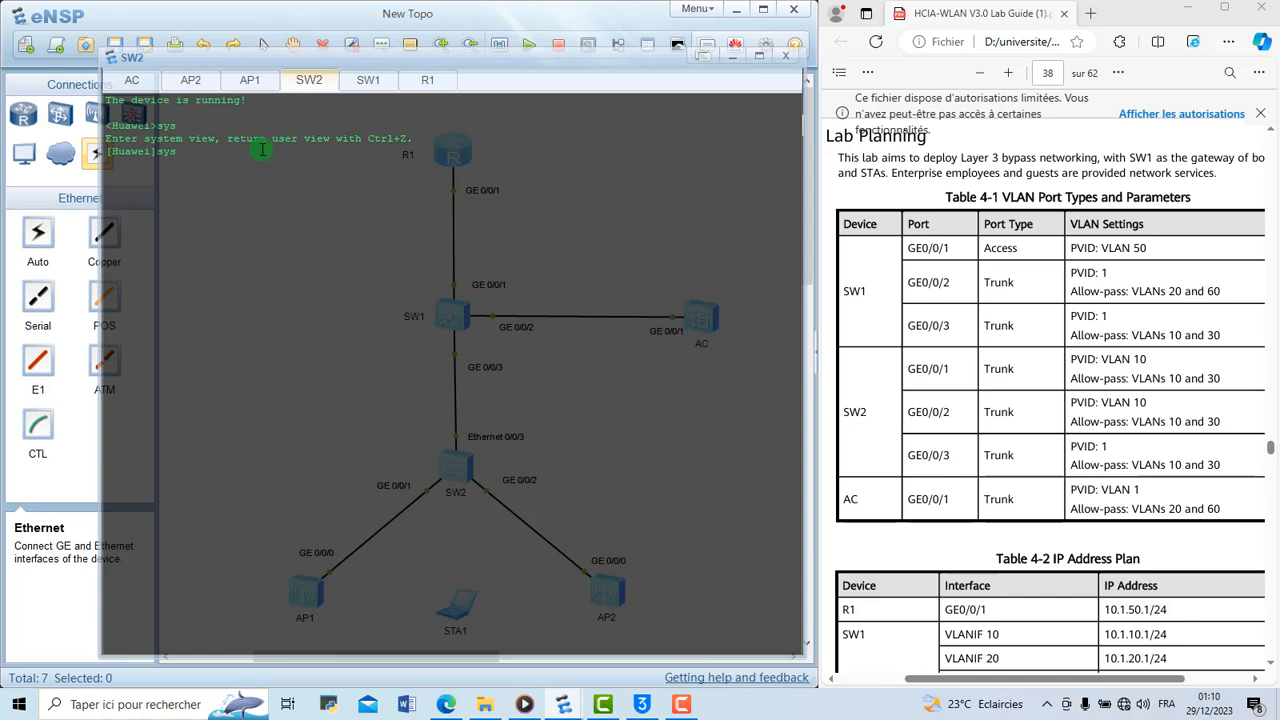
text( SW2)
key(Return)
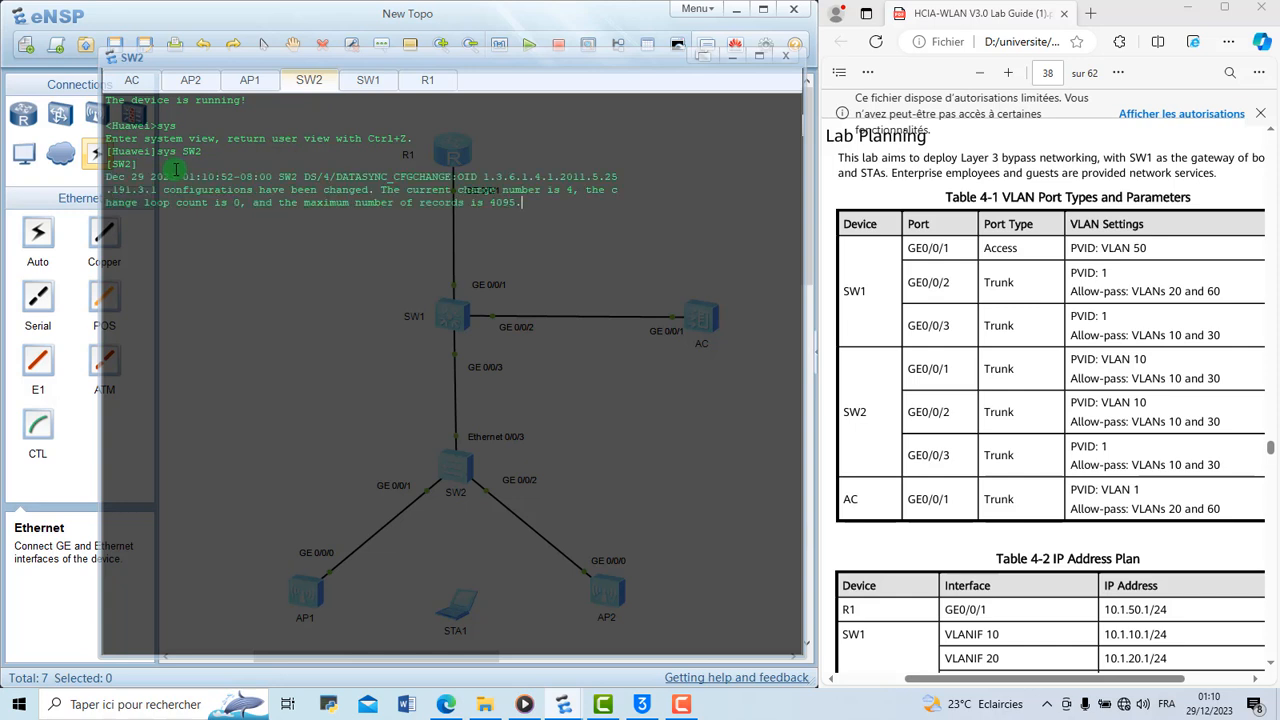
Enter the configuration view of interface e0/0/3 on SW2
text(i)
key(Return)
key(Return)
text(int e0/0/3)
key(Return)
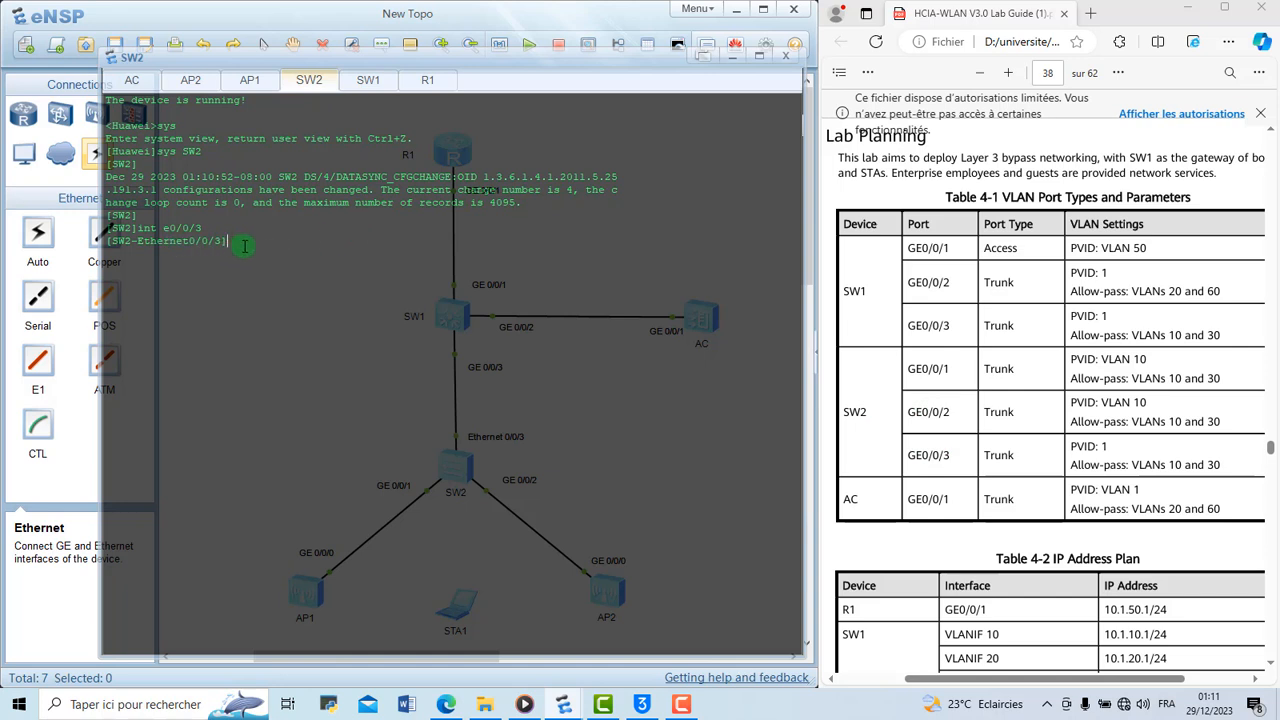
Set the port link type of SW2's Ethernet 0/0/3 to trunk
text(p)
key(Tab)
text(li)
key(Tab)
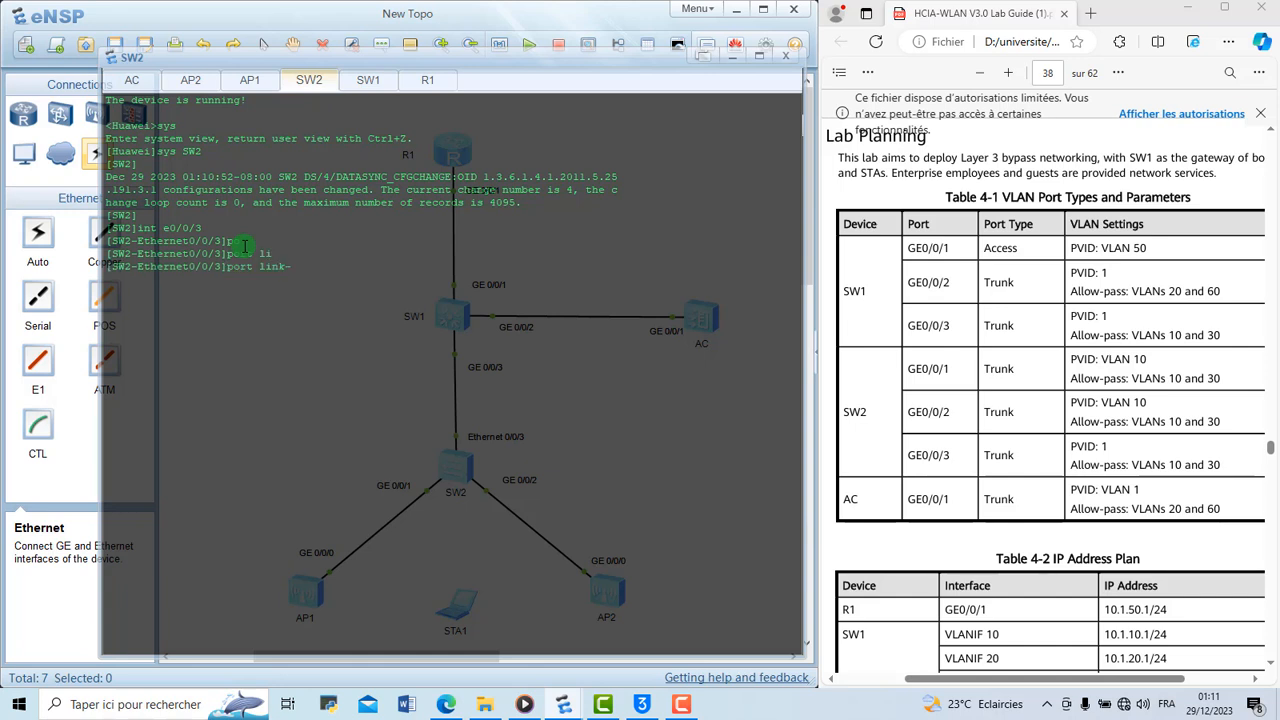
text(ty)
key(Tab)
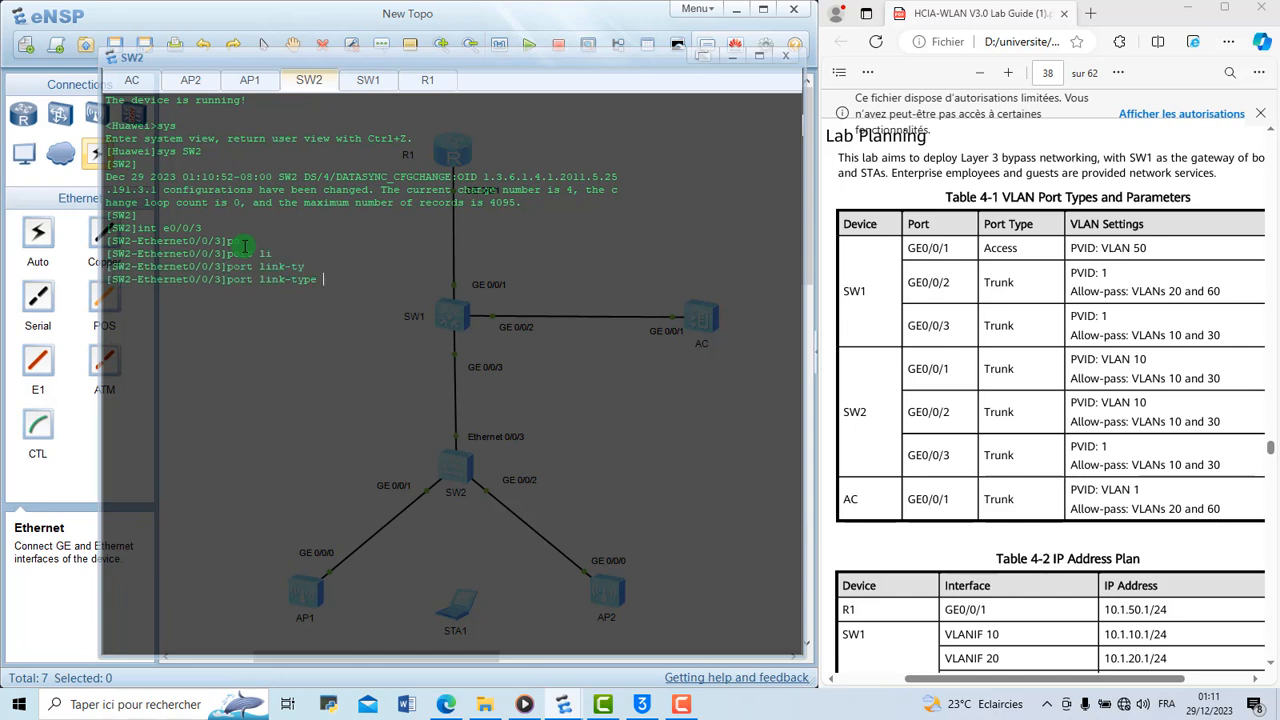
text(tr)
key(Tab)
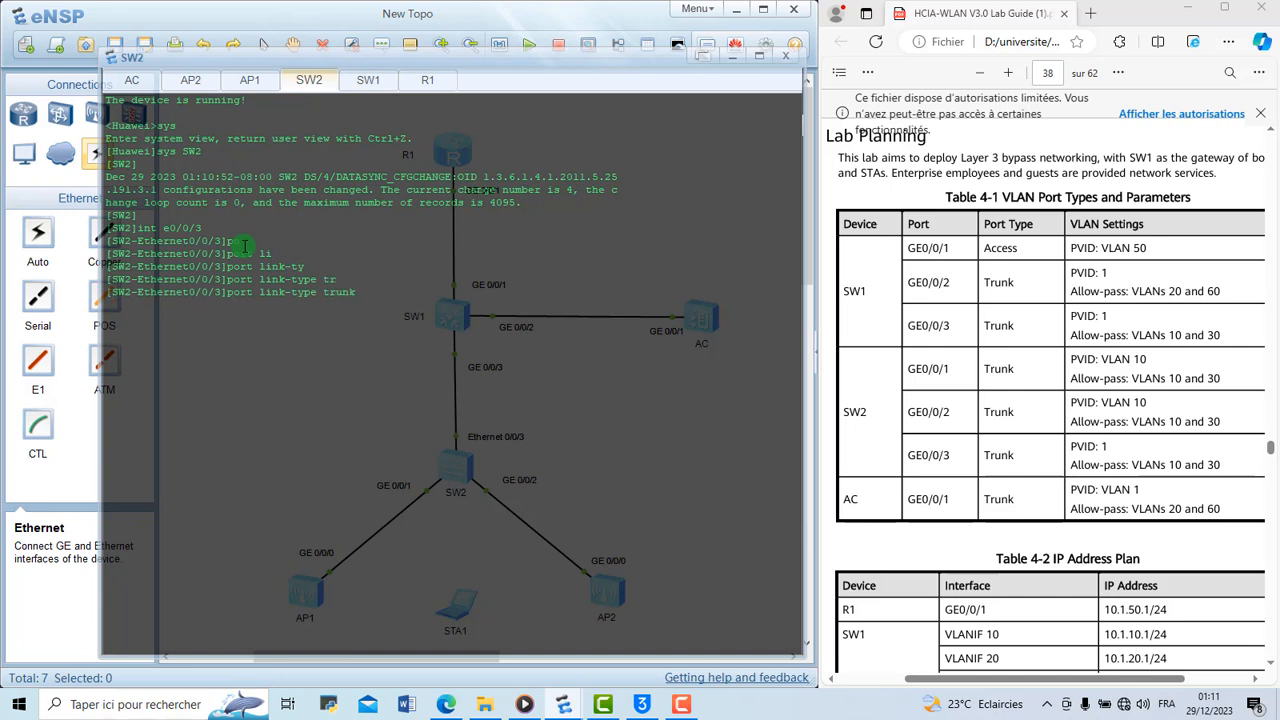
key(Return)
Allow VLANs 10 and 30 through the trunk on SW2's Ethernet 0/0/3 port
text(por)
key(Tab)
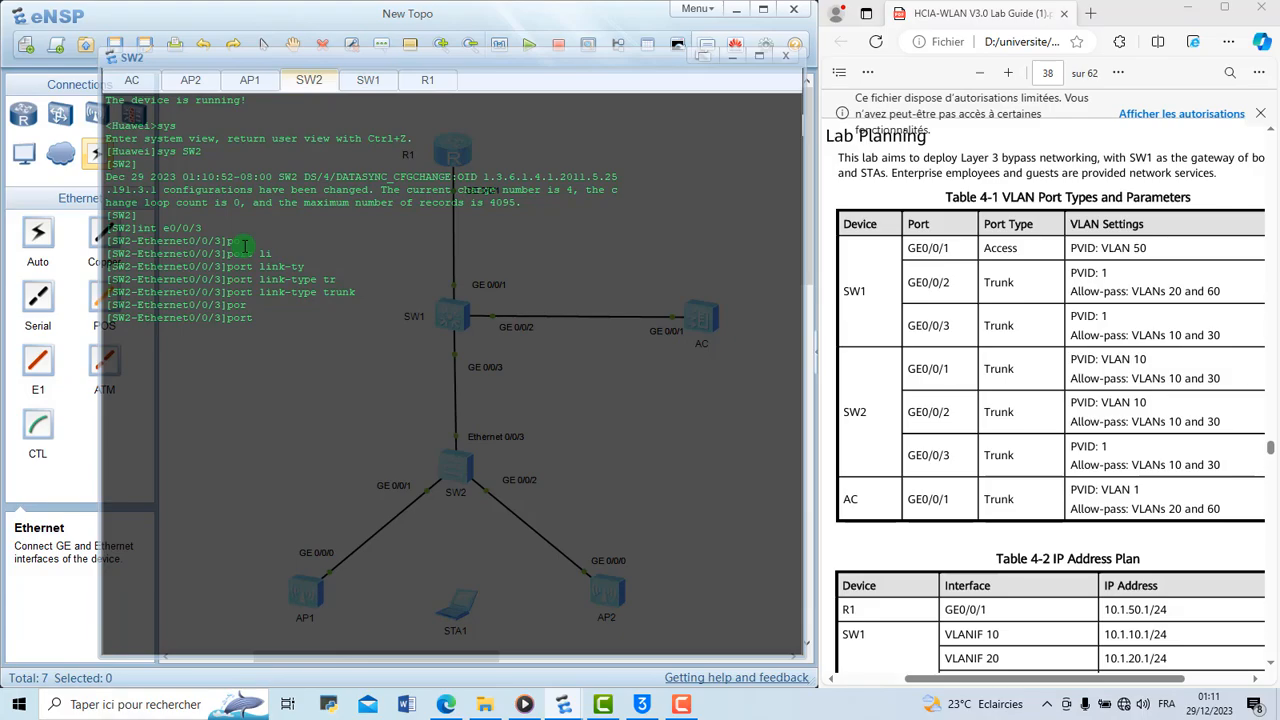
text(tr)
key(Tab)
text(all)
key(Tab)
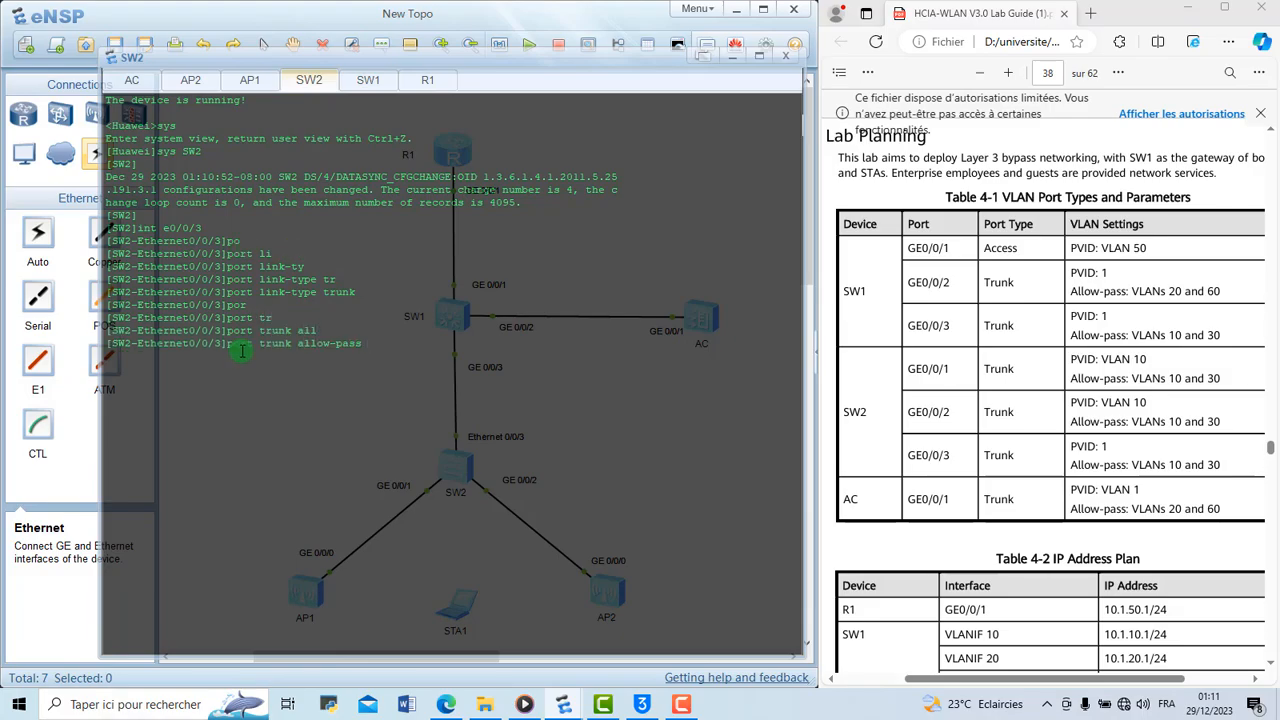
text(vl)
key(Tab)
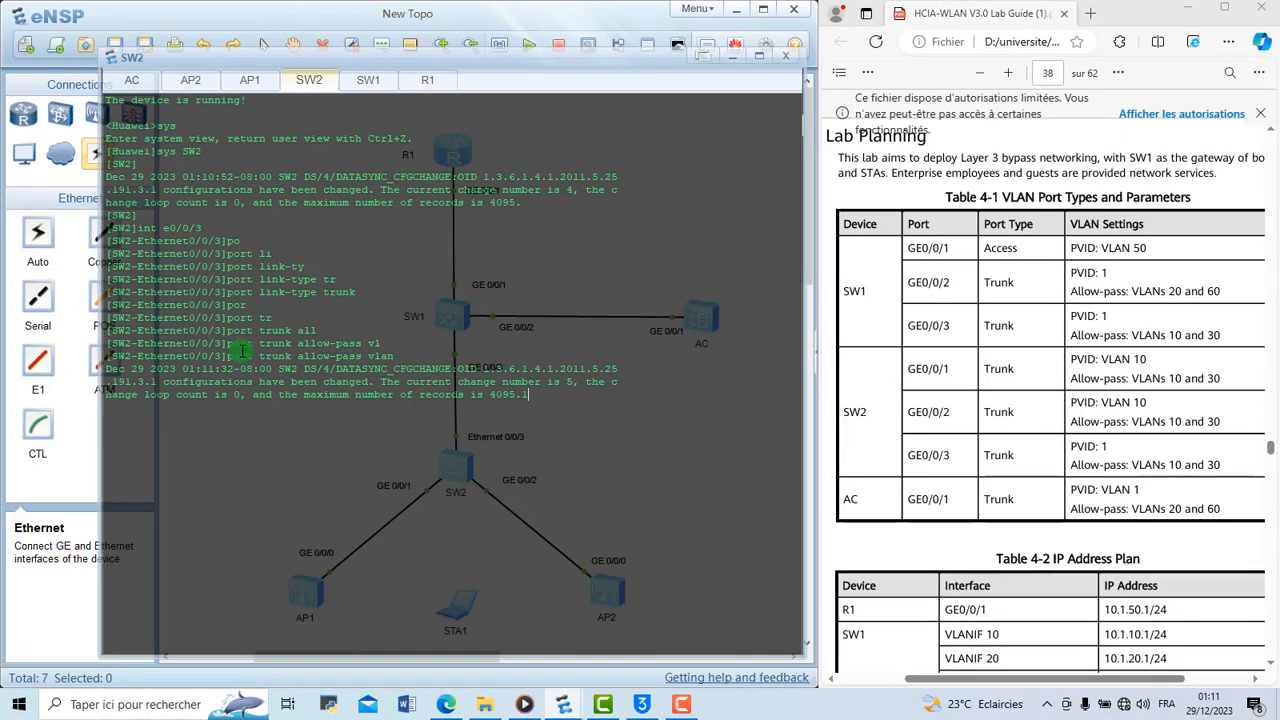
text(10)
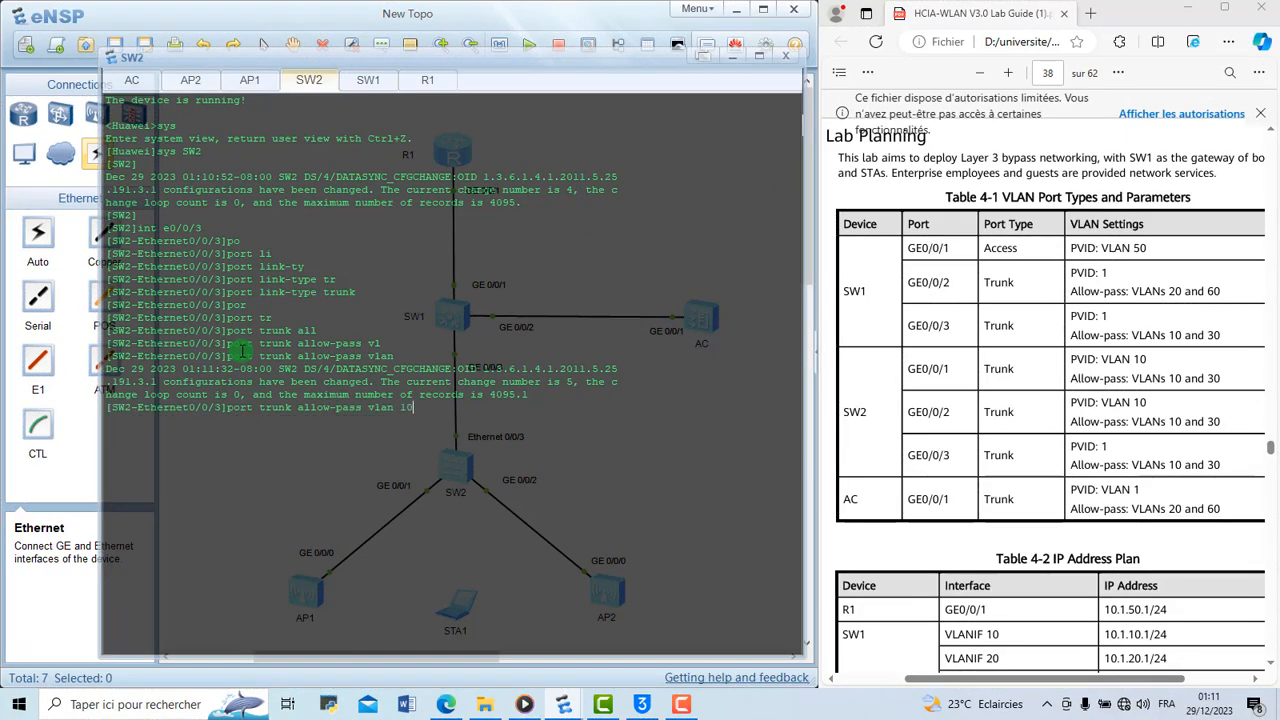
text( 30)
key(Return)
Move to interface g0/0/1 on SW2 and clear the console output
text(int g0)
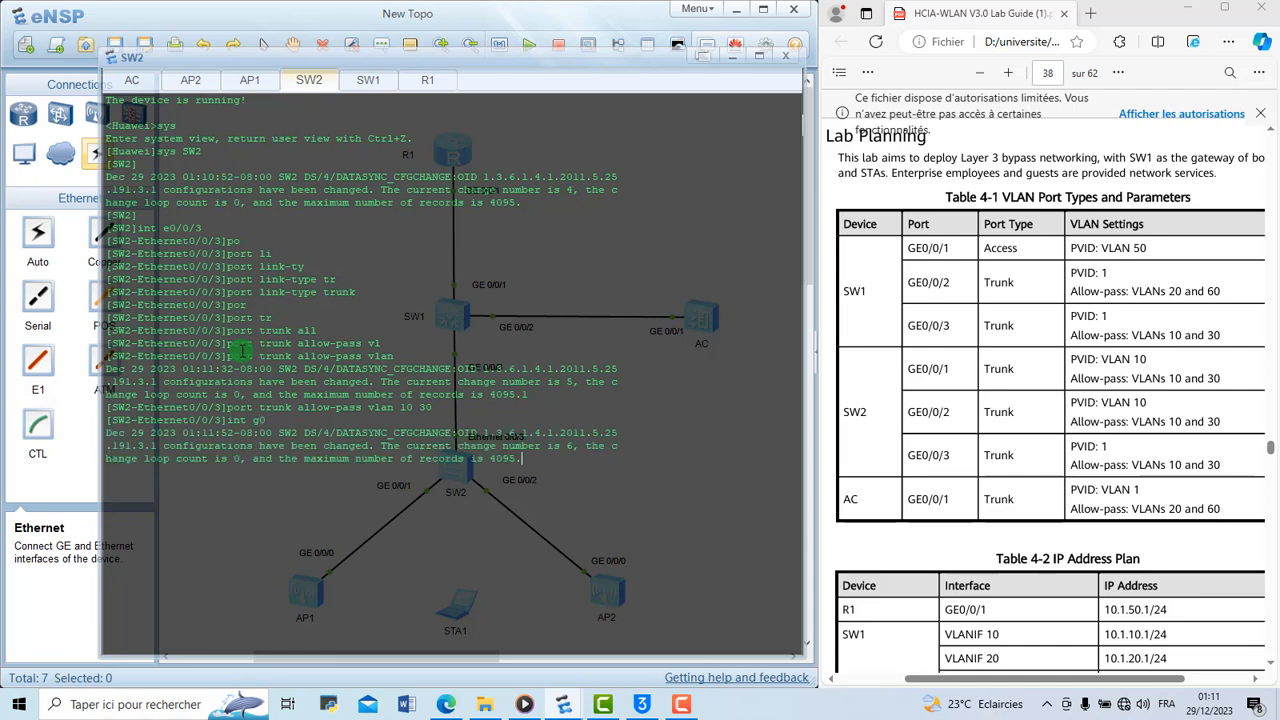
text(/0/1)
key(Return)
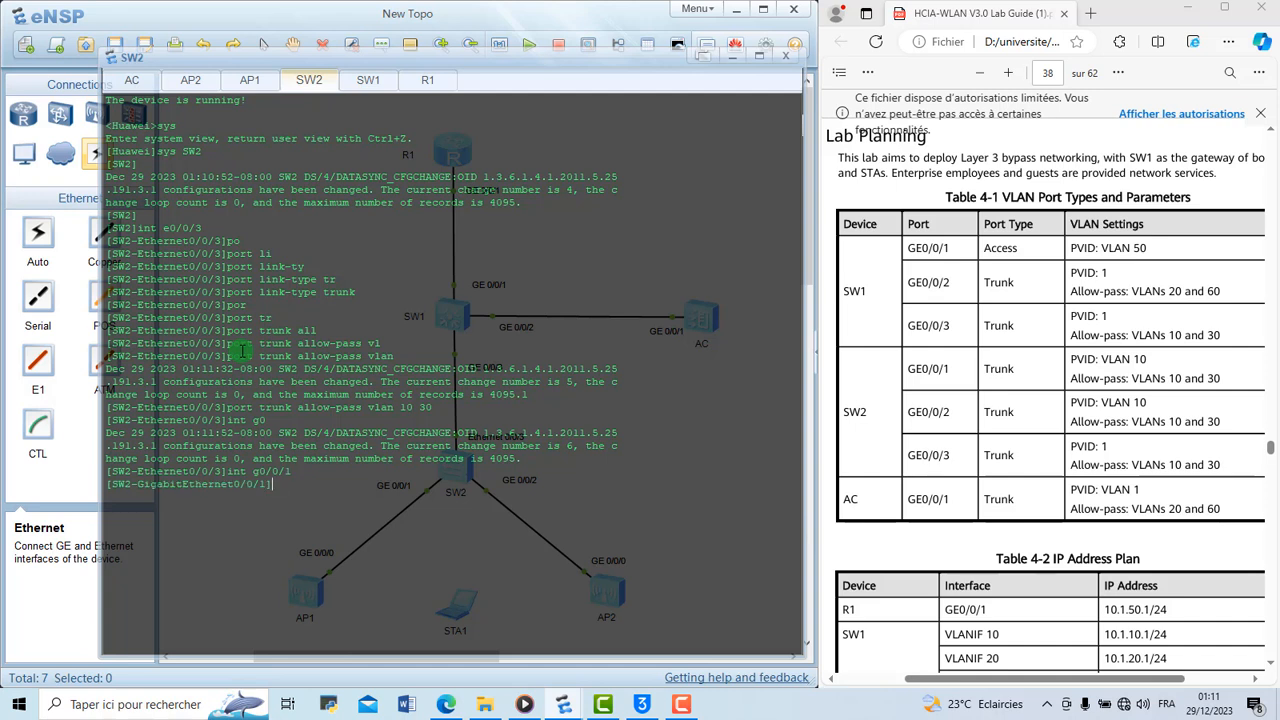
right_click(241, 351)
click(284, 395)
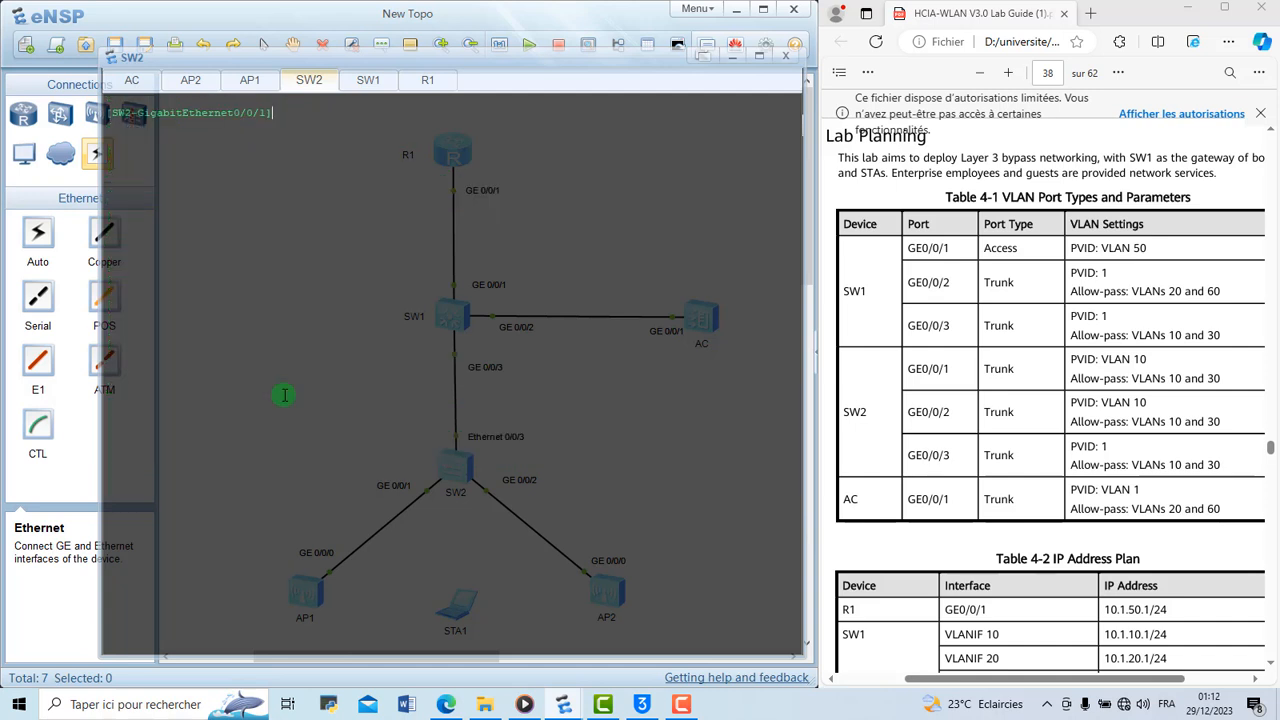
Set the port link type of SW2's GigabitEthernet 0/0/1 to trunk
text(i)
text(n)
key(BackSpace)
key(BackSpace)
text(port)
key(Tab)
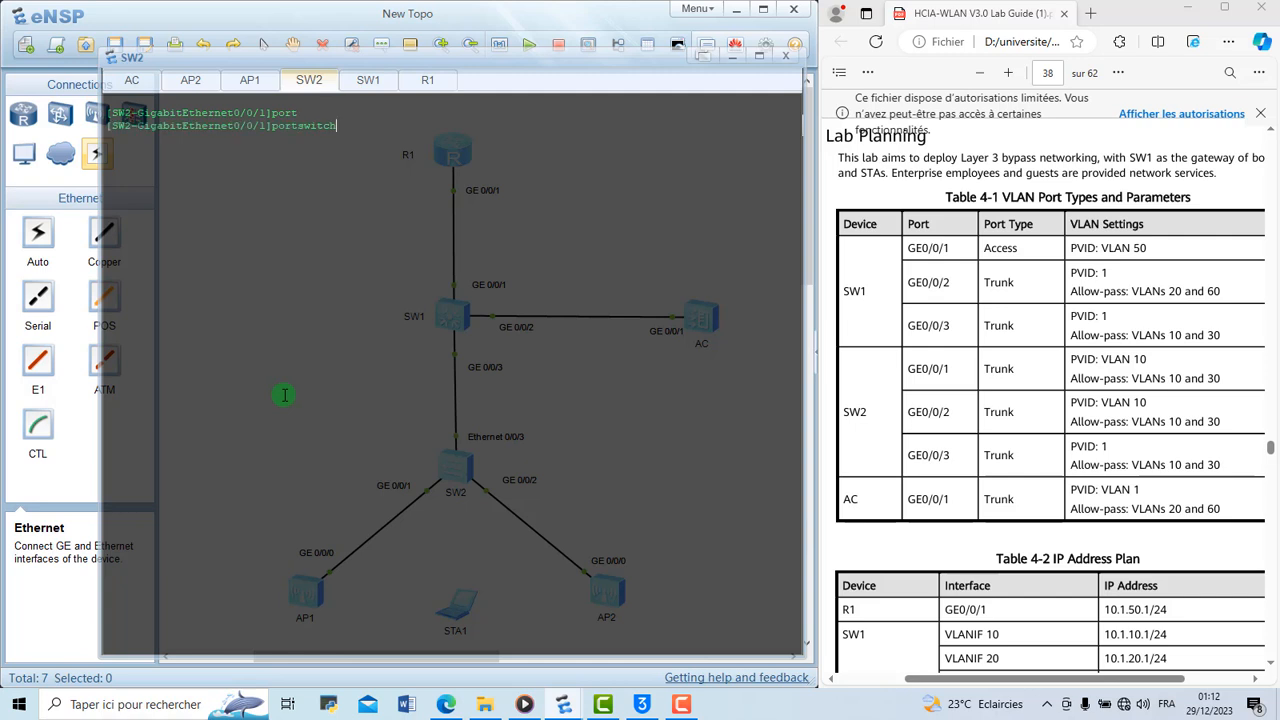
key(BackSpace)
key(BackSpace)
key(BackSpace)
key(BackSpace)
key(BackSpace)
key(BackSpace)
text(li)
key(Tab)
text(ty)
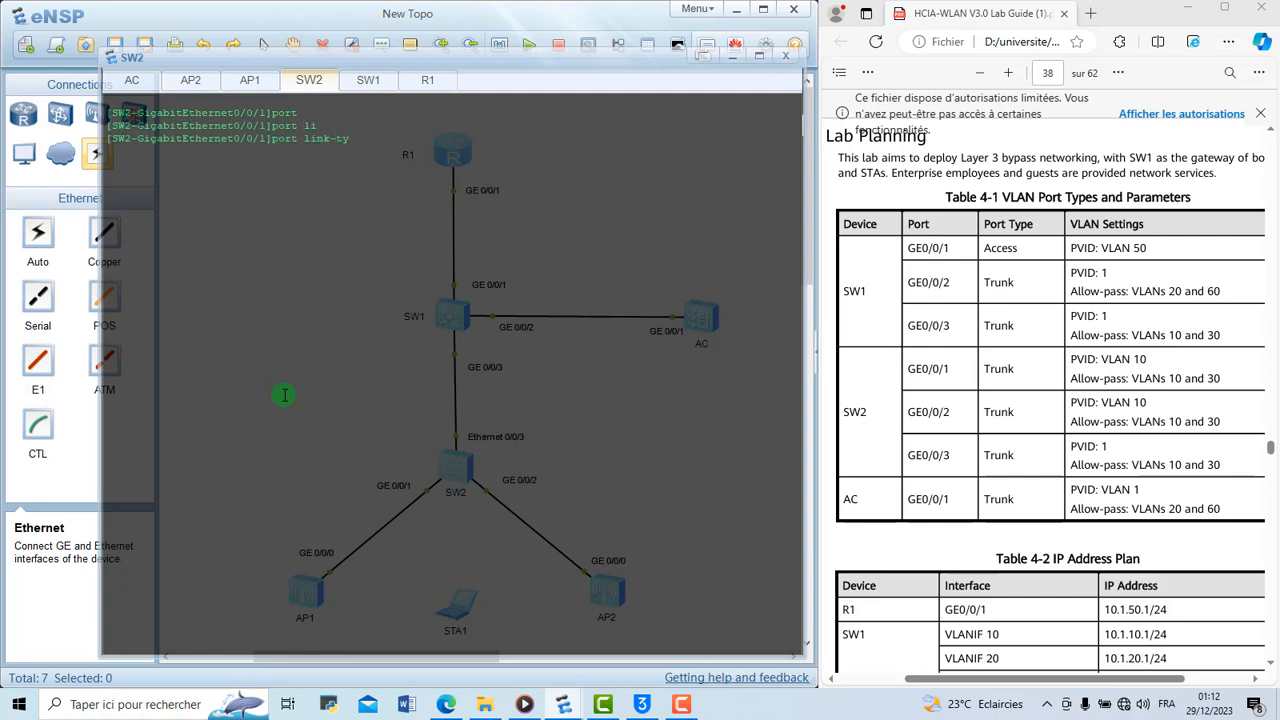
key(Tab)
text(tr)
key(Tab)
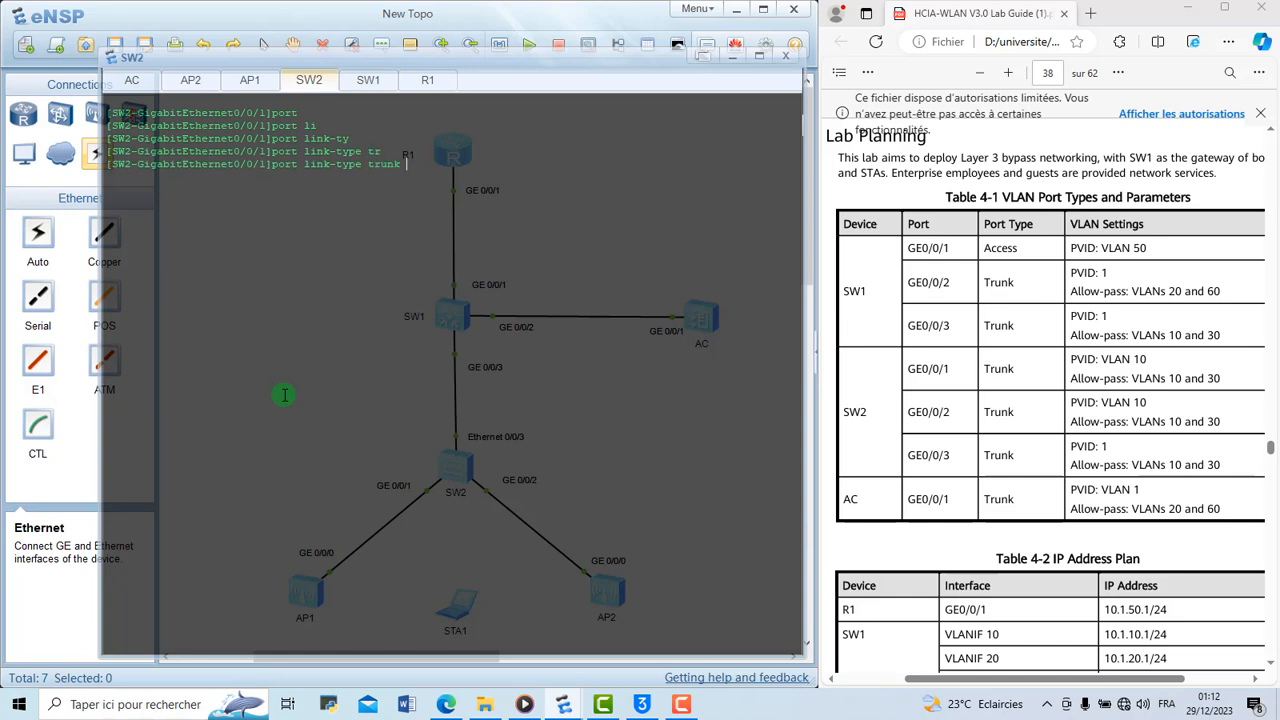
key(Return)
Try to set the trunk PVID of SW2's GigabitEthernet 0/0/1 port to VLAN 10
text(port)
key(Tab)
key(BackSpace)
key(BackSpace)
key(BackSpace)
key(BackSpace)
key(BackSpace)
key(BackSpace)
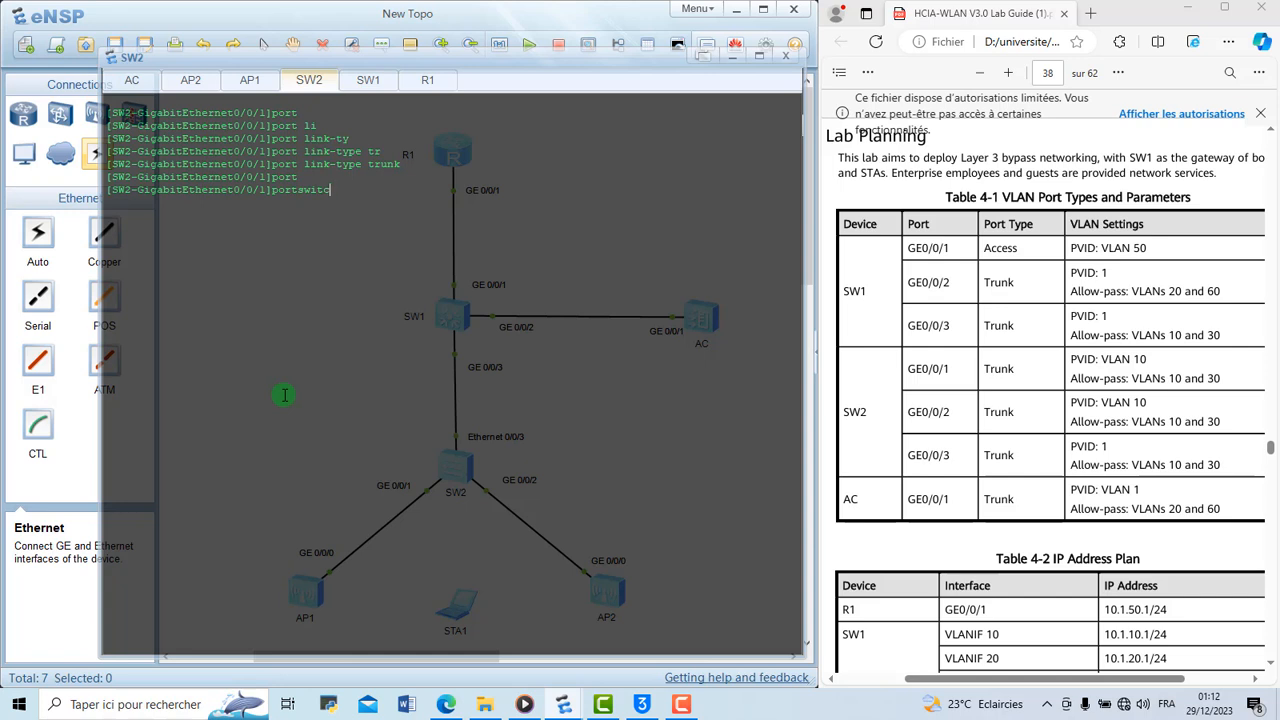
key(BackSpace)
text(tr)
key(Tab)
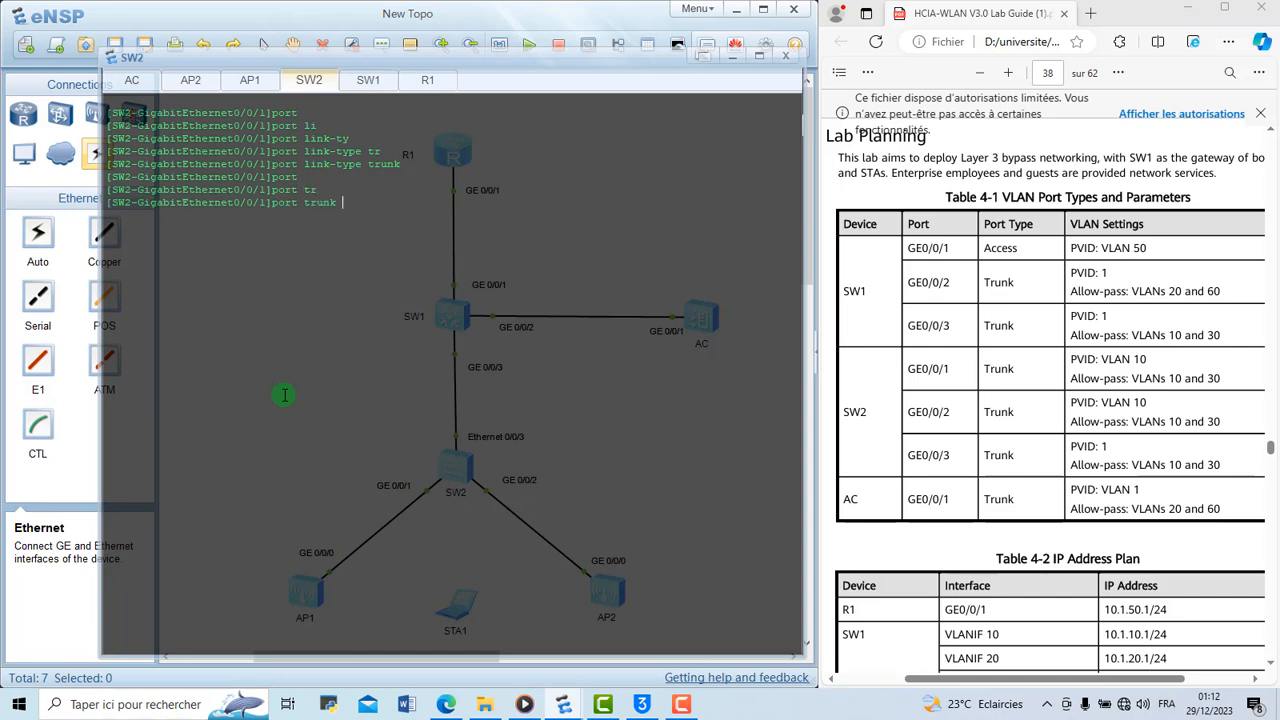
text(pv)
key(Tab)
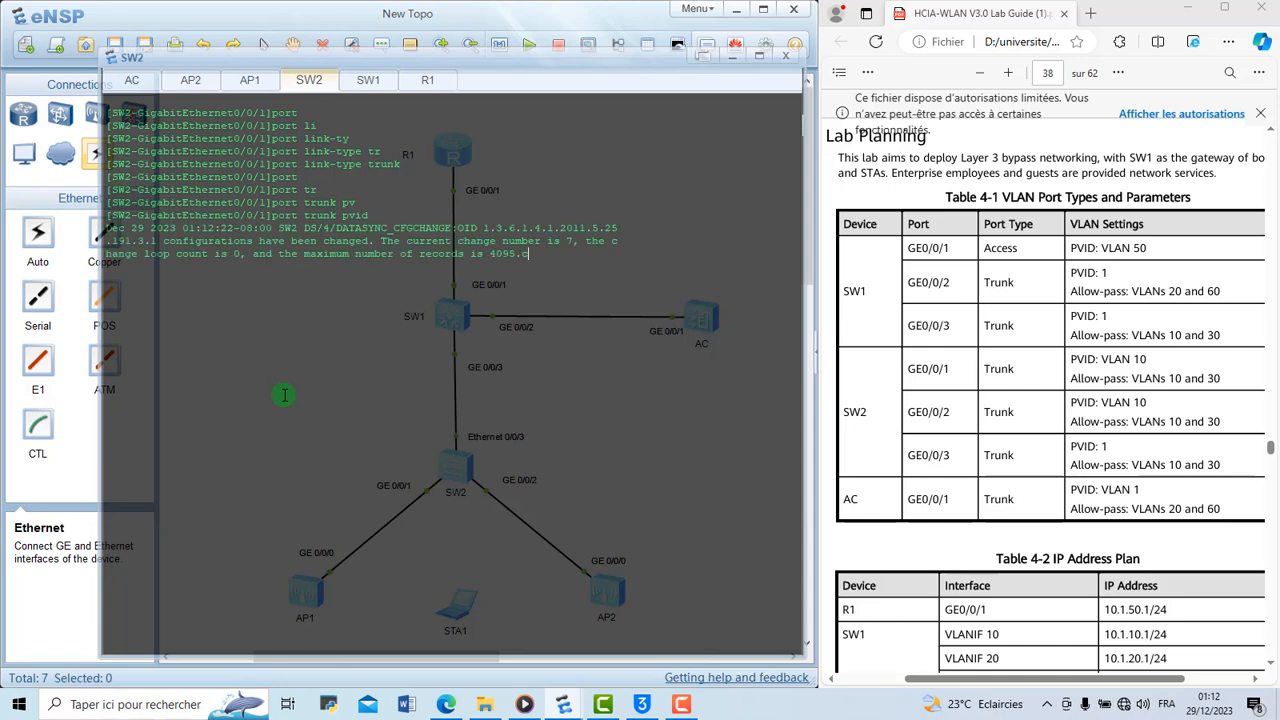
text(vl)
key(Tab)
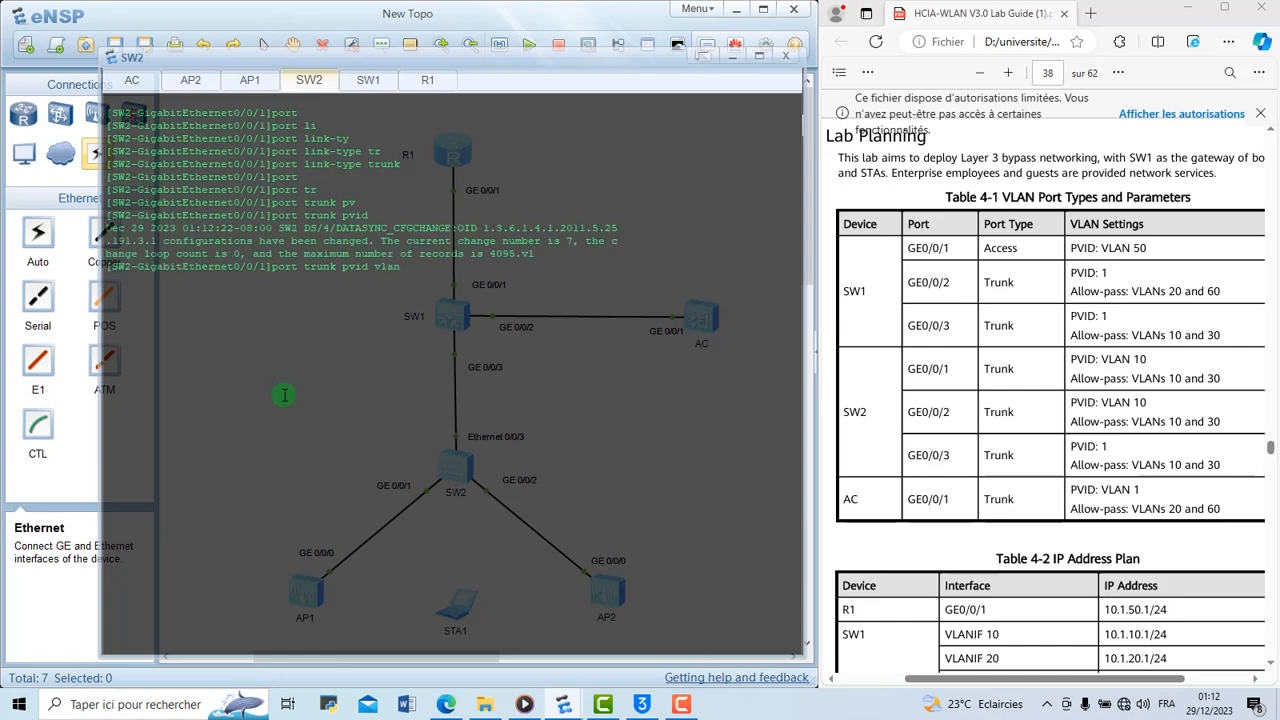
text(10)
key(Return)
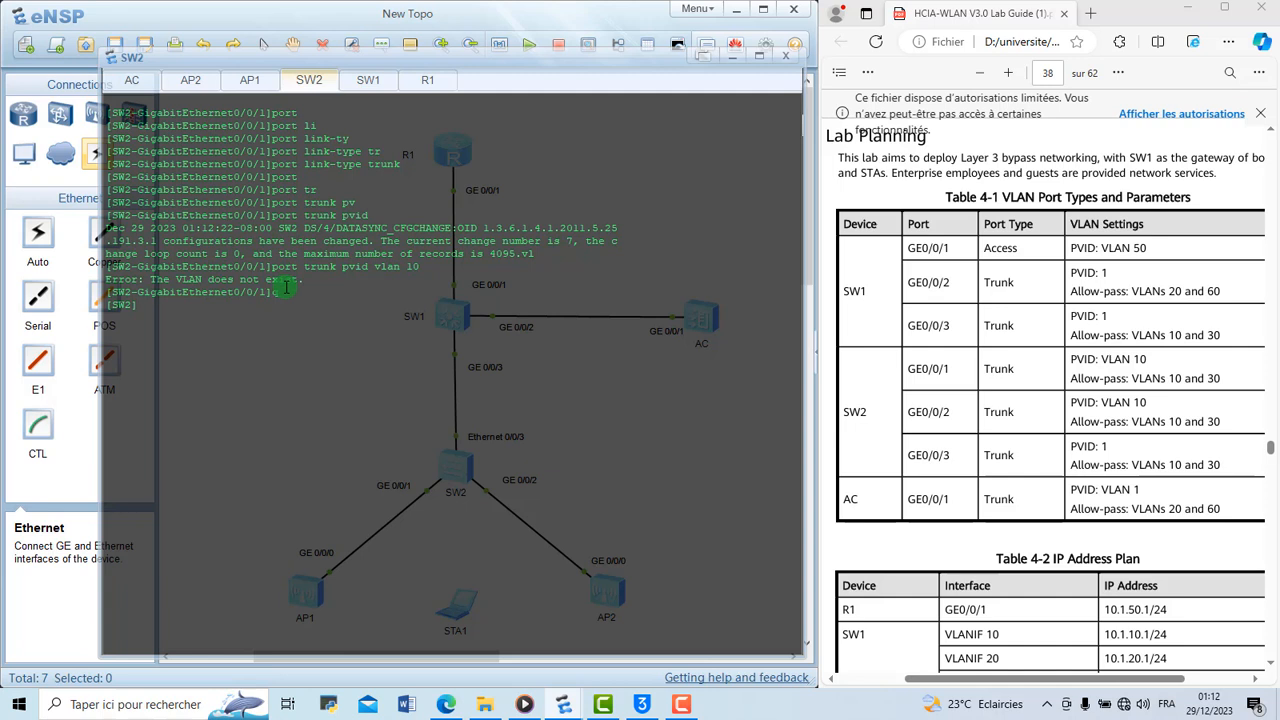
Create VLANs 10 and 30 on SW2 with a single batch command from the system view
text(vlan batch 10 30)
key(Return)
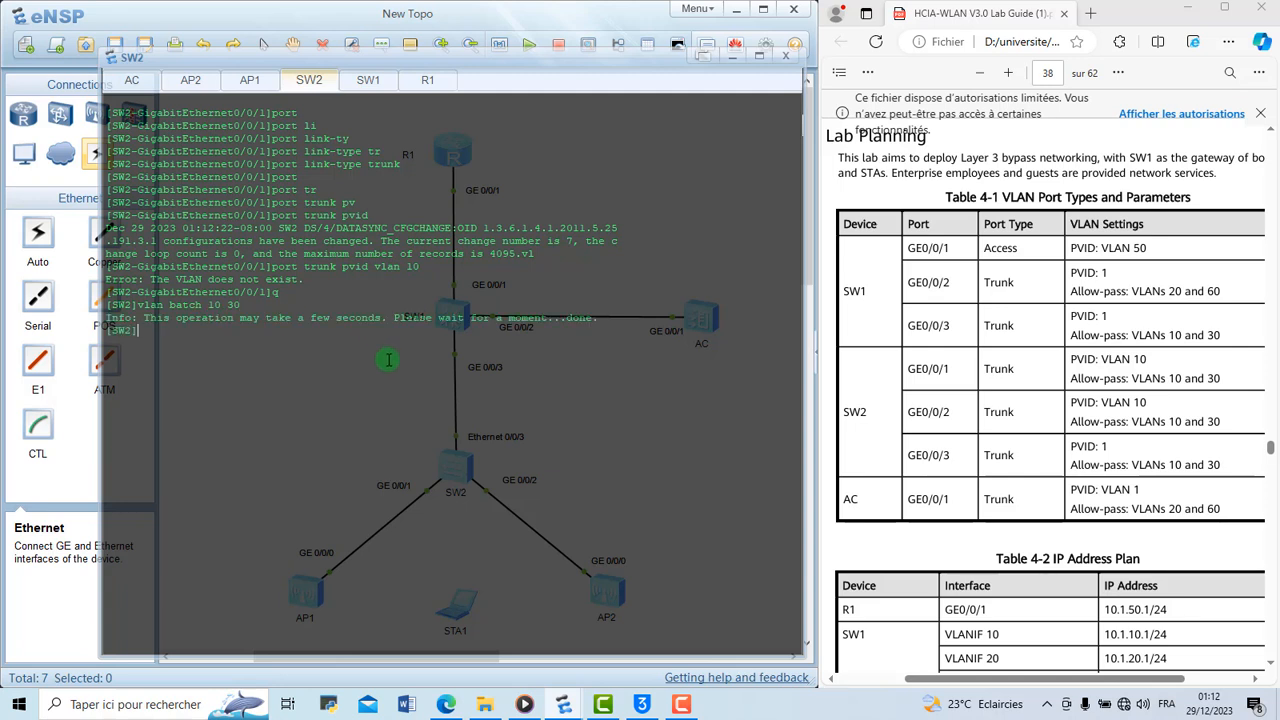
Return to interface g0/0/1 on SW2 and display its current configuration
text(int)
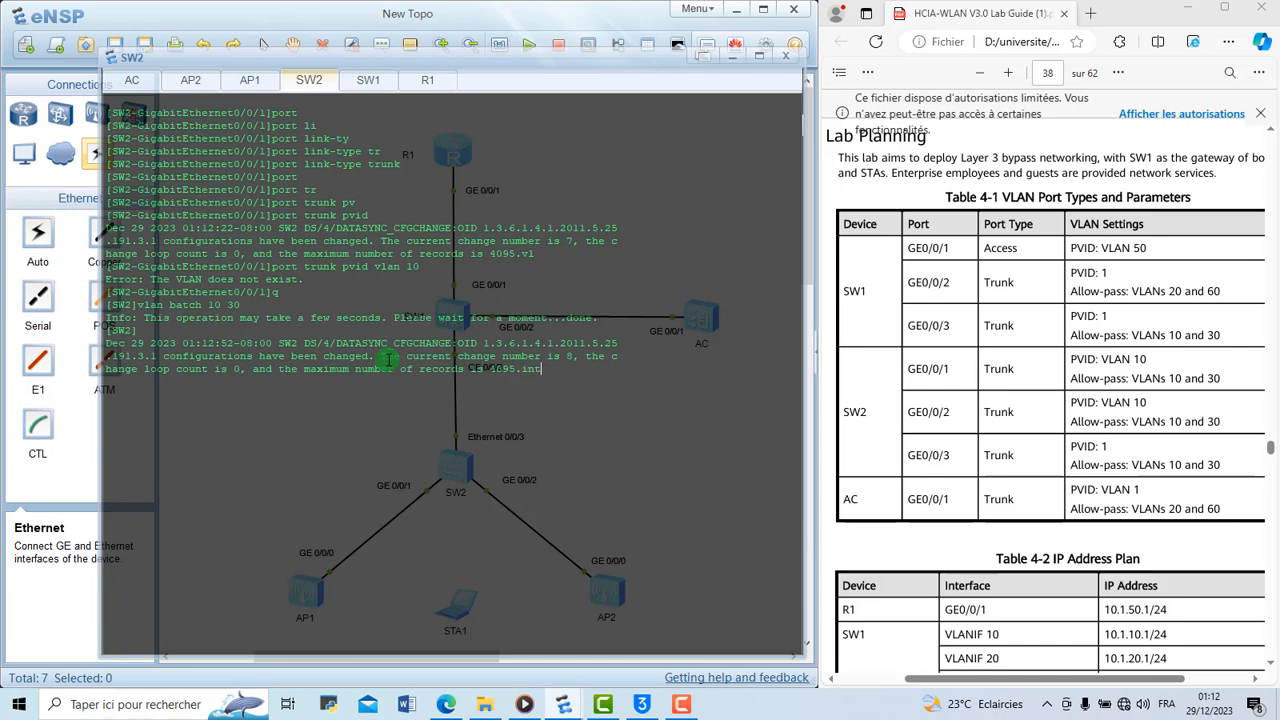
key(BackSpace)
key(BackSpace)
key(BackSpace)
key(Return)
text(int g0/0/1)
key(Return)
text(disp)
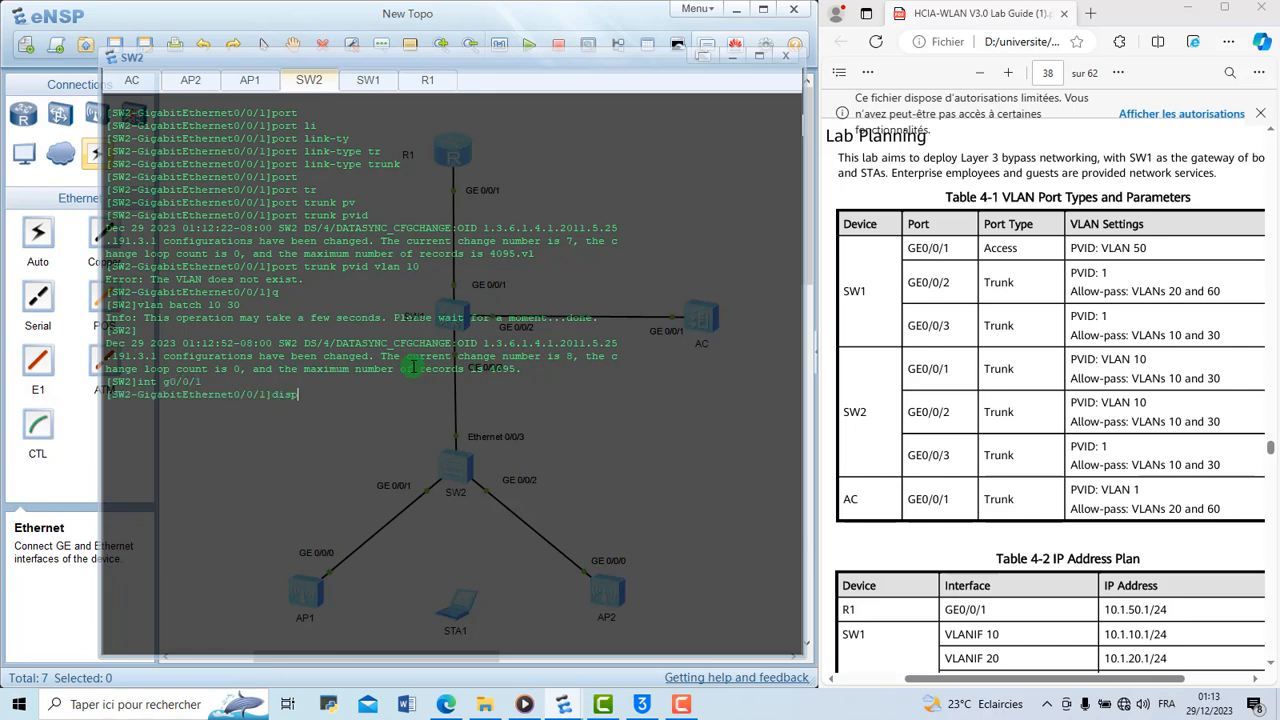
text( th)
key(Return)
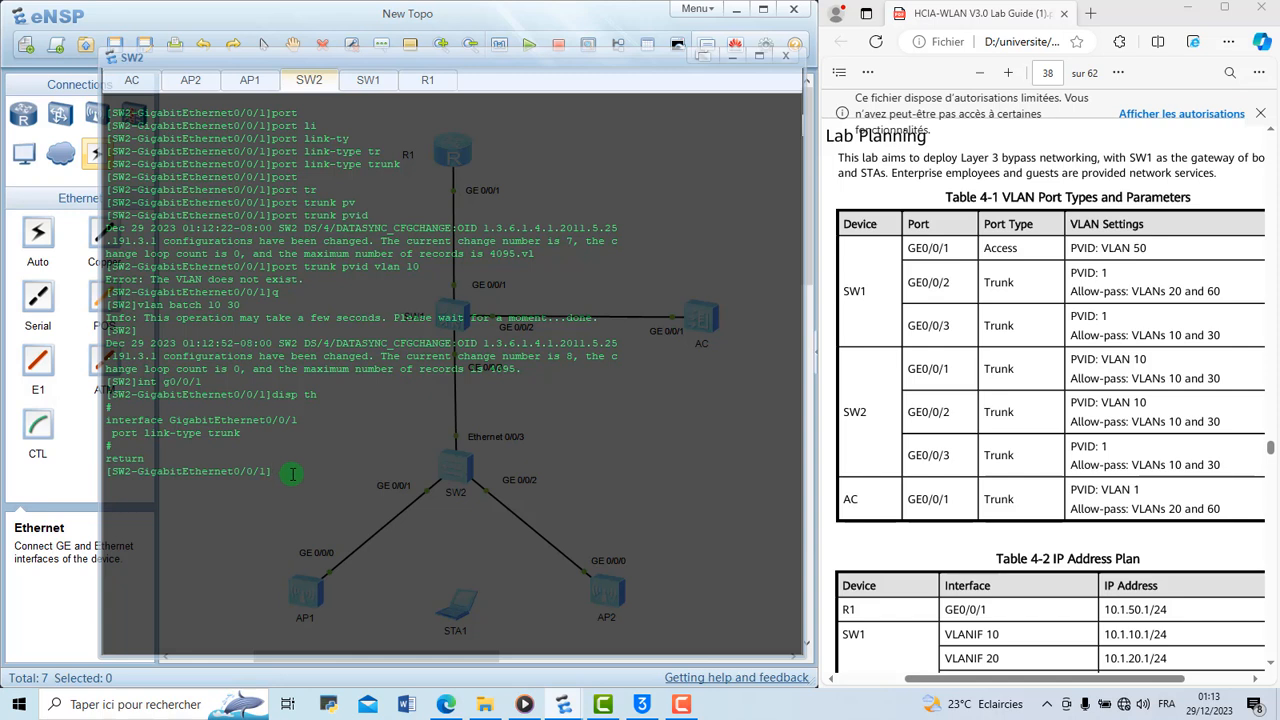
Set the trunk PVID to VLAN 10 on SW2's GigabitEthernet 0/0/1 port
text(port)
key(Tab)
key(BackSpace)
key(BackSpace)
key(BackSpace)
key(BackSpace)
key(BackSpace)
key(BackSpace)
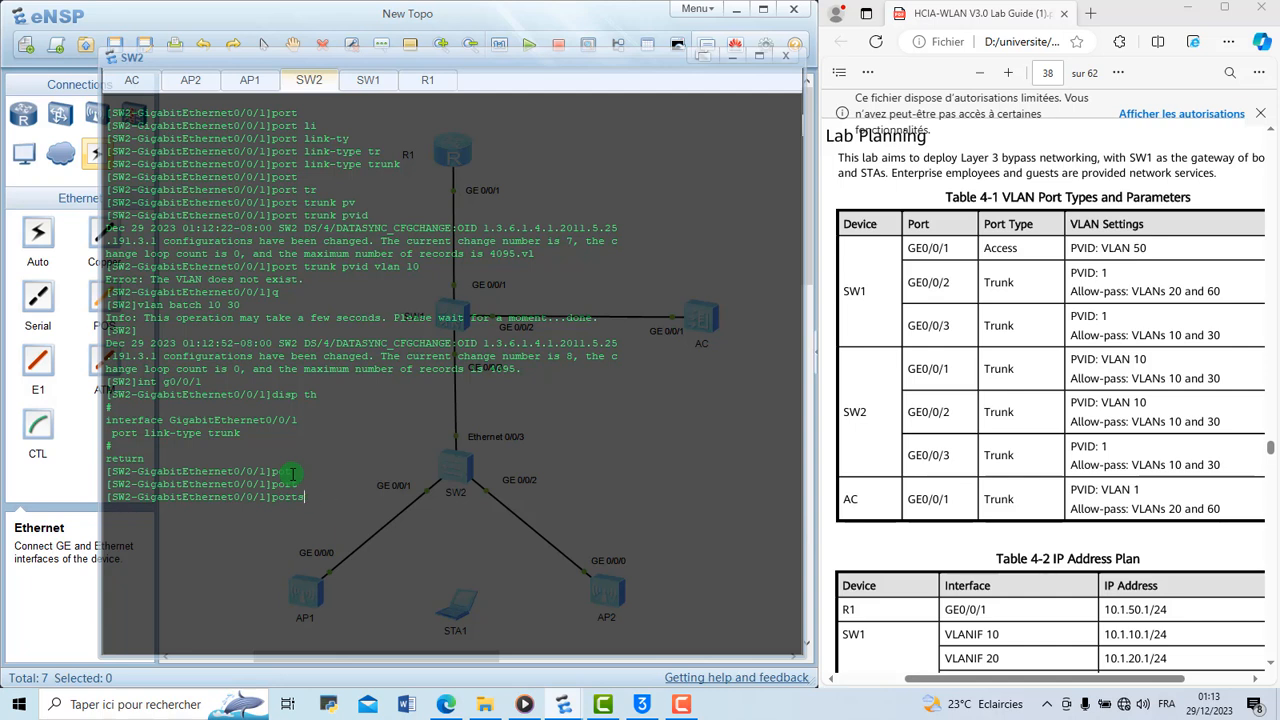
text(tr)
key(Tab)
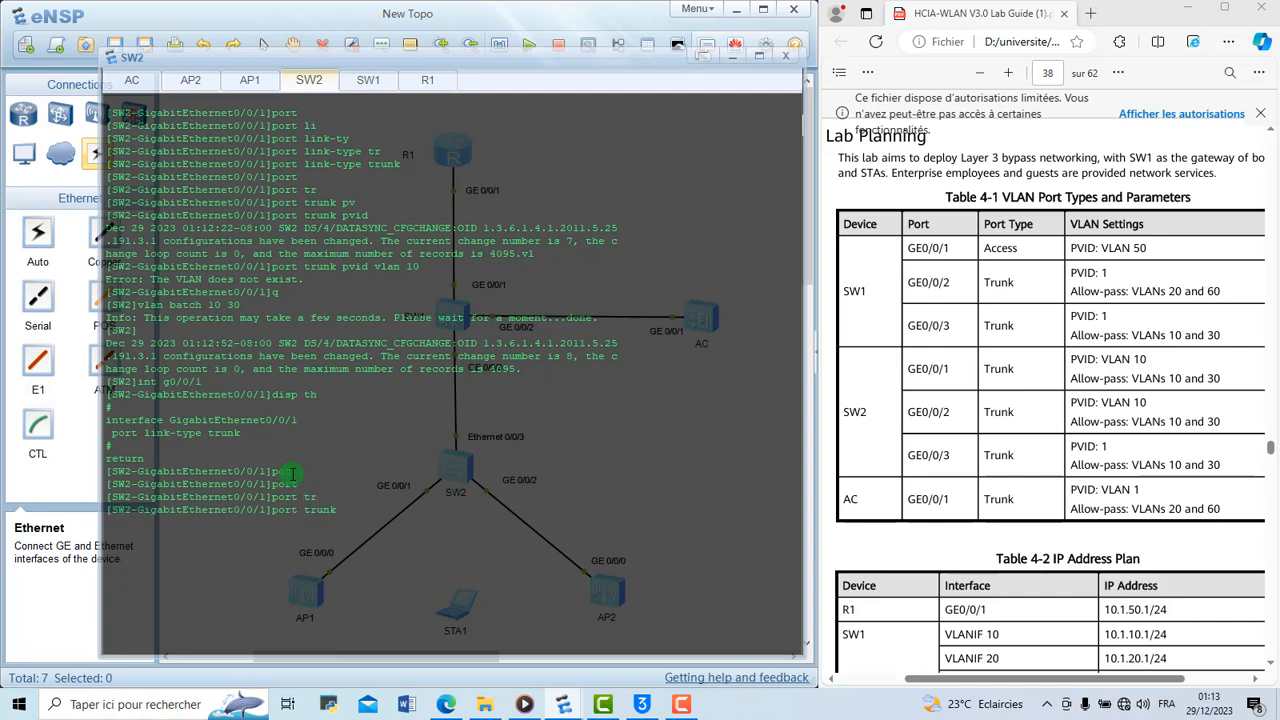
text(pv)
key(Tab)
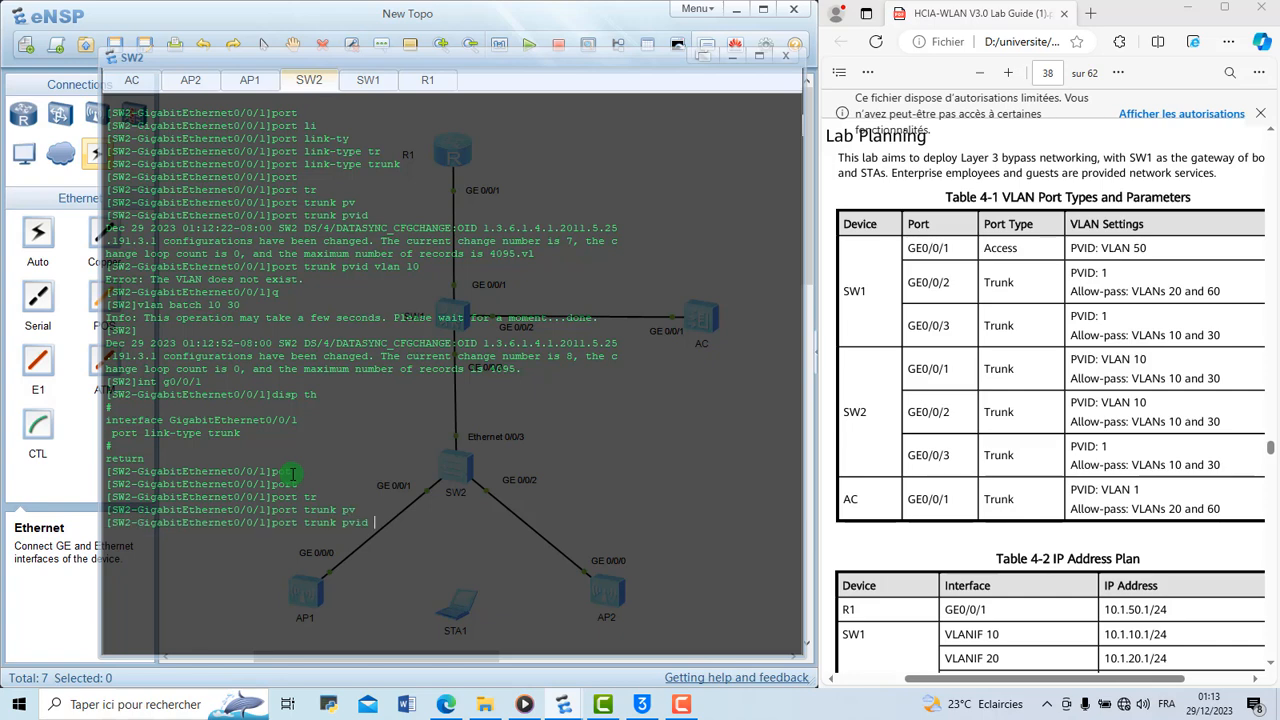
text(vl)
key(Tab)
text(10)
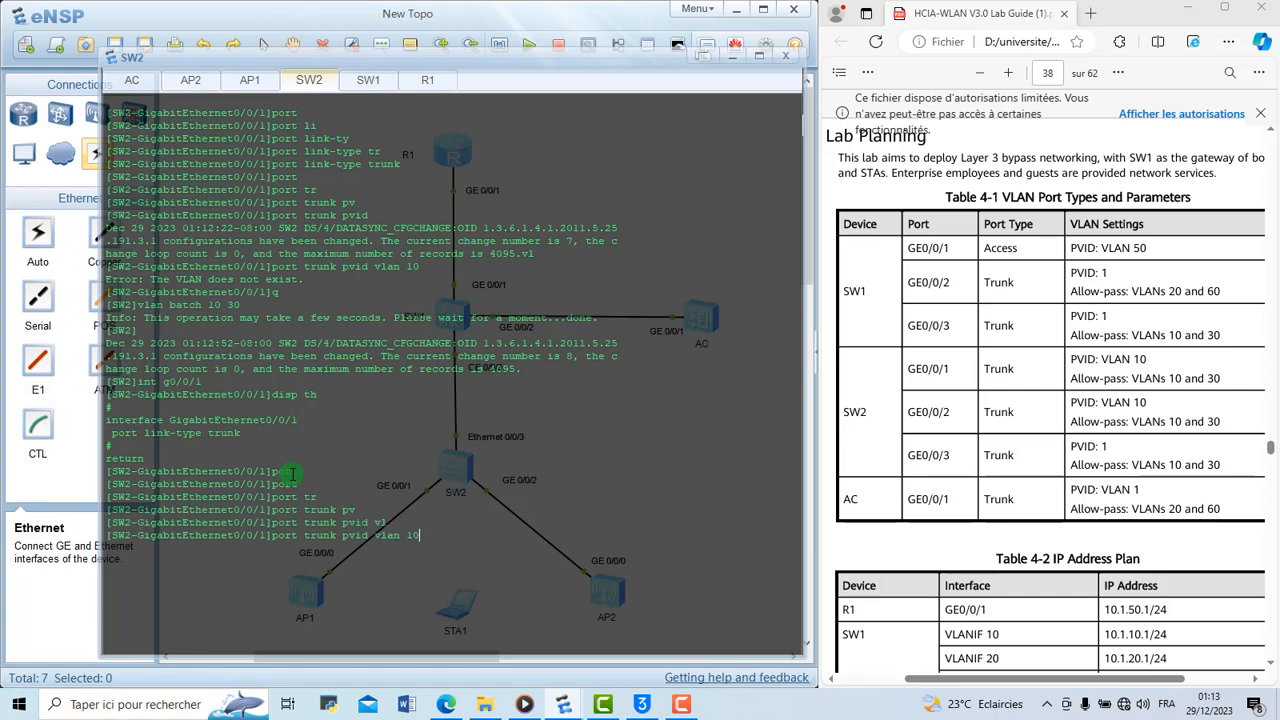
key(Return)
Allow VLANs 10 and 30 through the trunk on SW2's GigabitEthernet 0/0/1 port
text(port)
key(Tab)
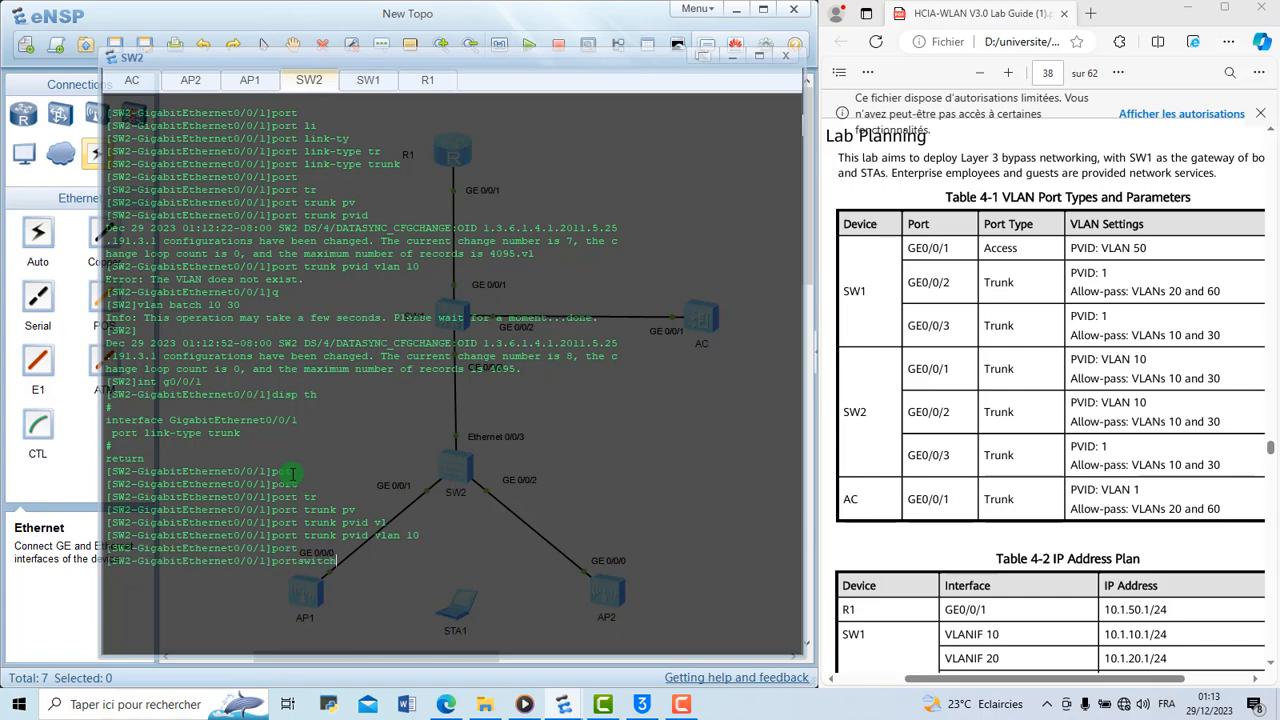
key(BackSpace)
key(BackSpace)
key(BackSpace)
key(BackSpace)
key(BackSpace)
key(BackSpace)
text(tr)
key(Tab)
text(allow-pass )
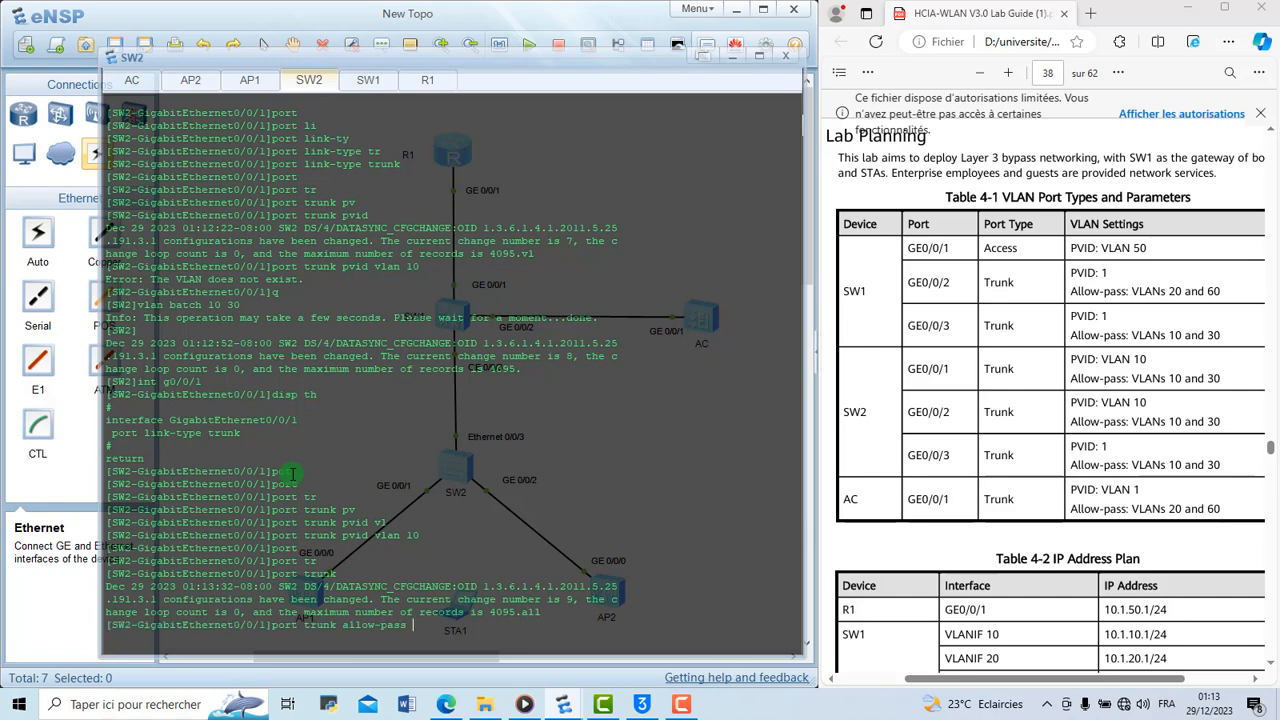
text(vl)
key(Tab)
text(10 30)
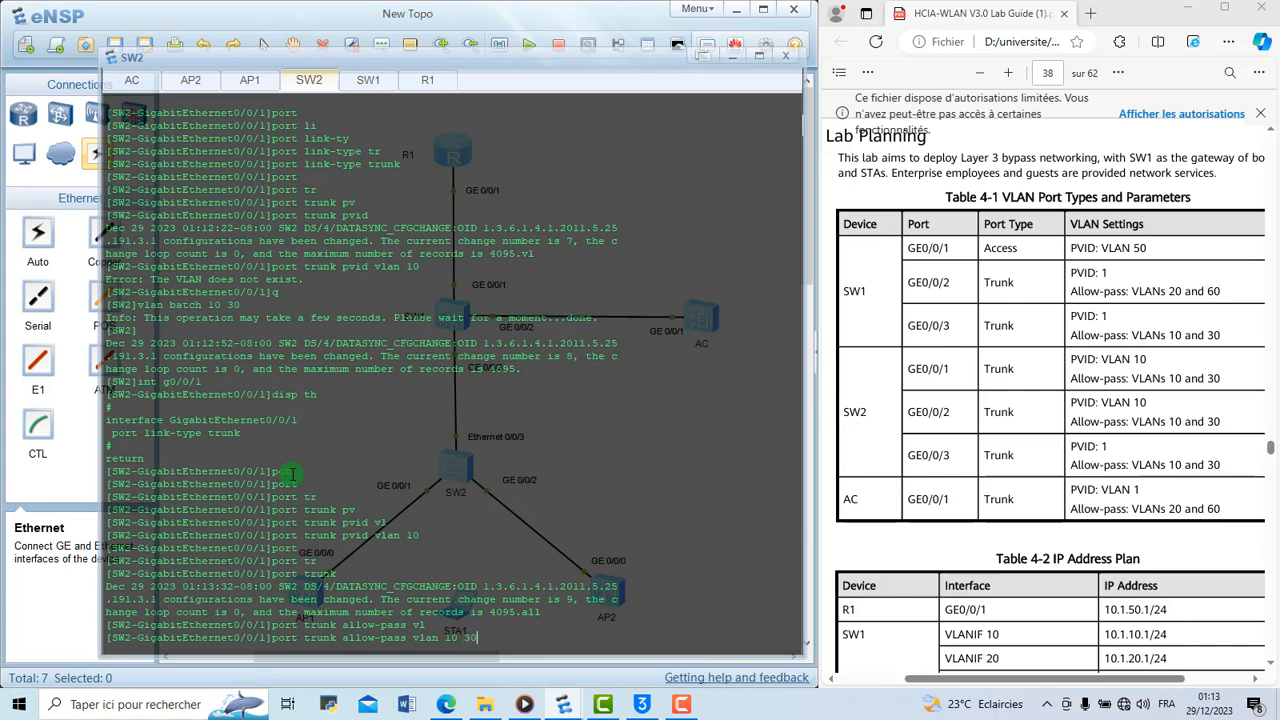
key(Return)
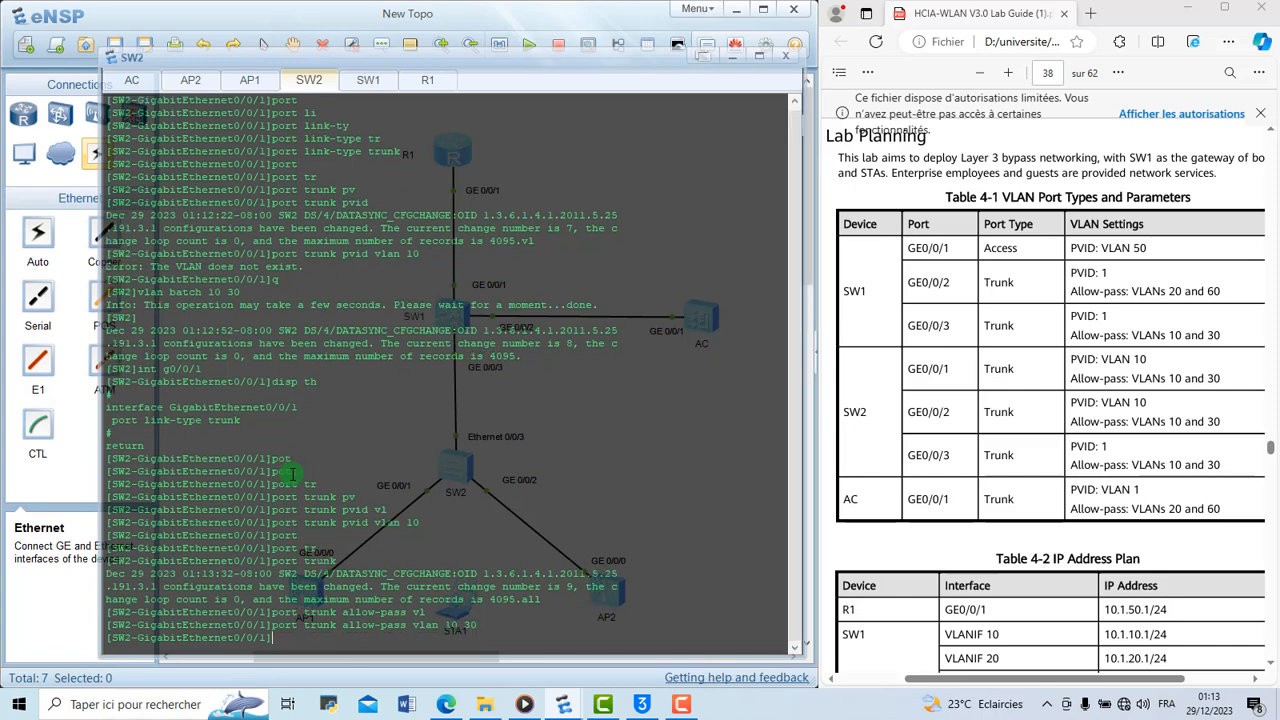
Clear SW2's console output and move to interface g0/0/2
right_click(416, 419)
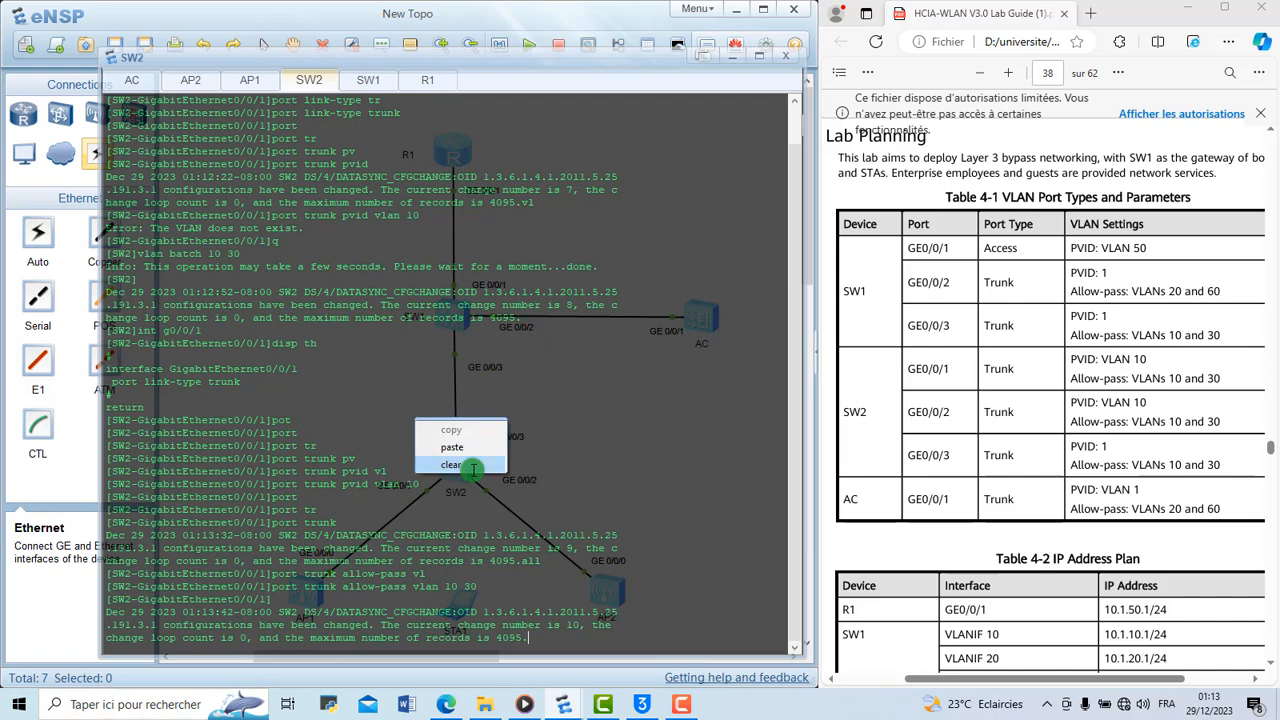
click(472, 467)
key(Return)
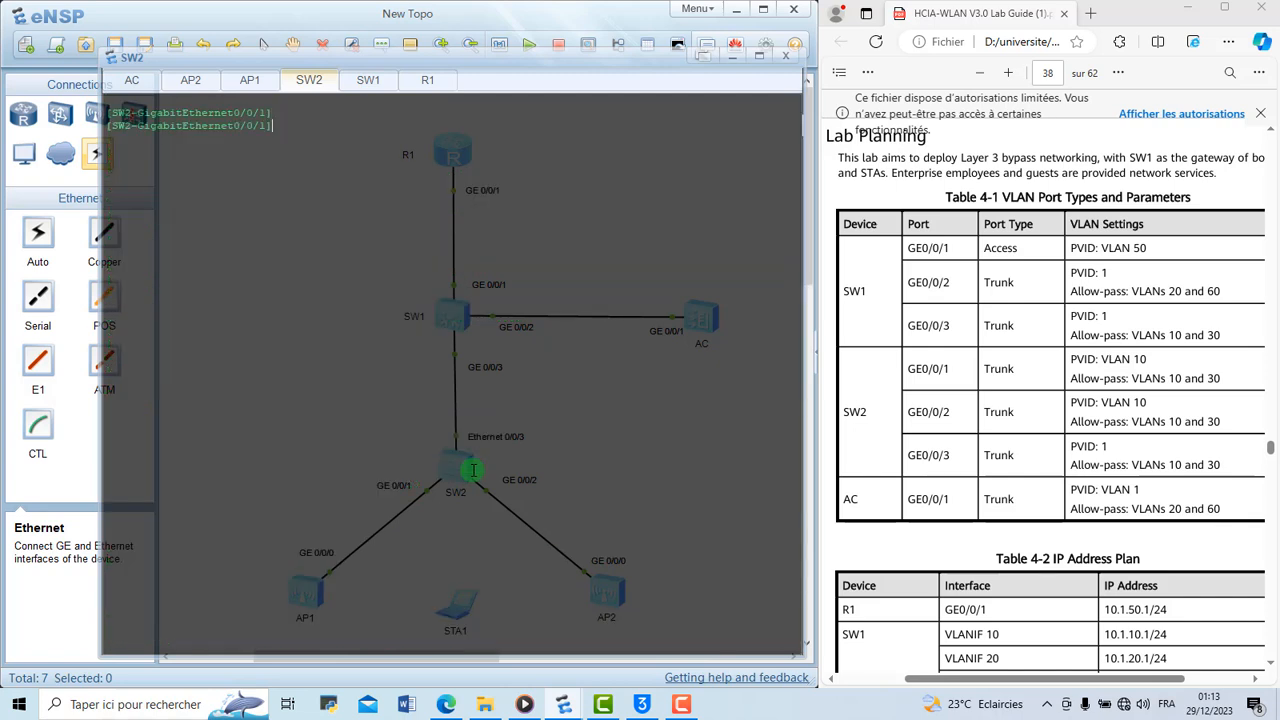
text(int g0/0/3)
key(Return)
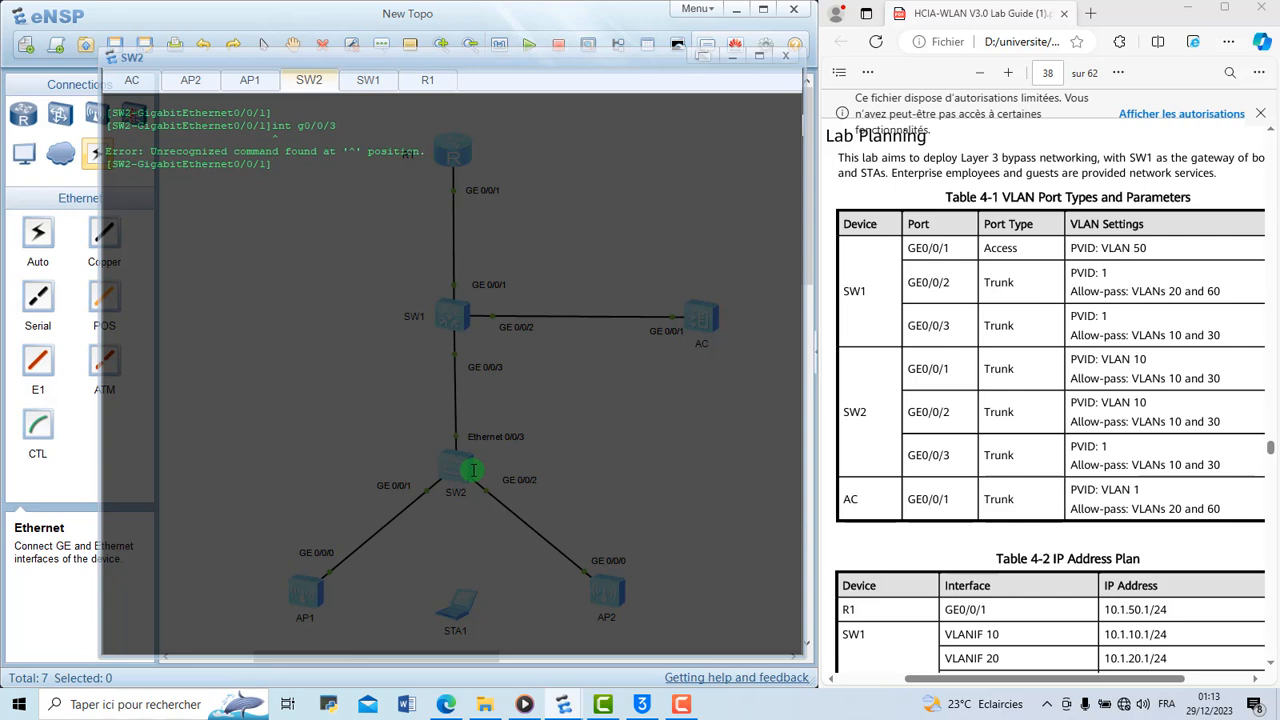
key(Up)
key(BackSpace)
text(2)
key(Return)
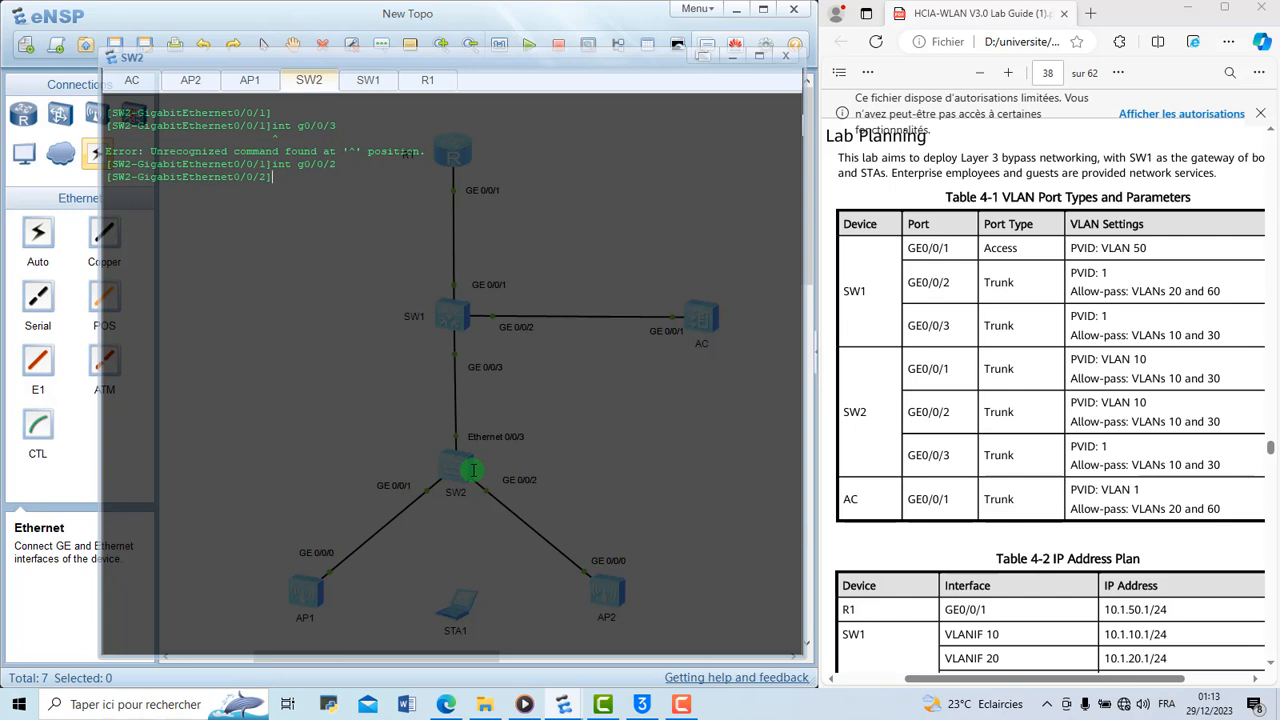
Set the port link type of SW2's GigabitEthernet 0/0/2 to trunk
text(pot)
key(BackSpace)
text(r)
key(Tab)
text(li)
key(Tab)
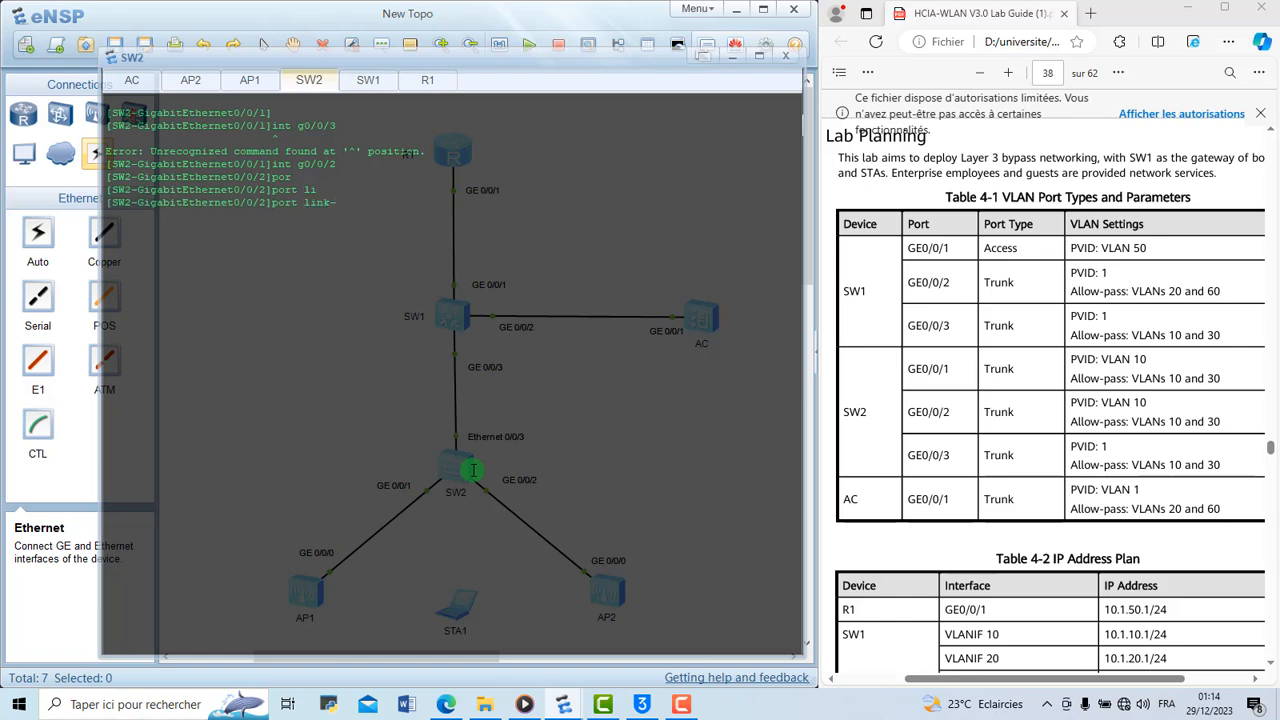
text(ty)
key(Tab)
text(tru)
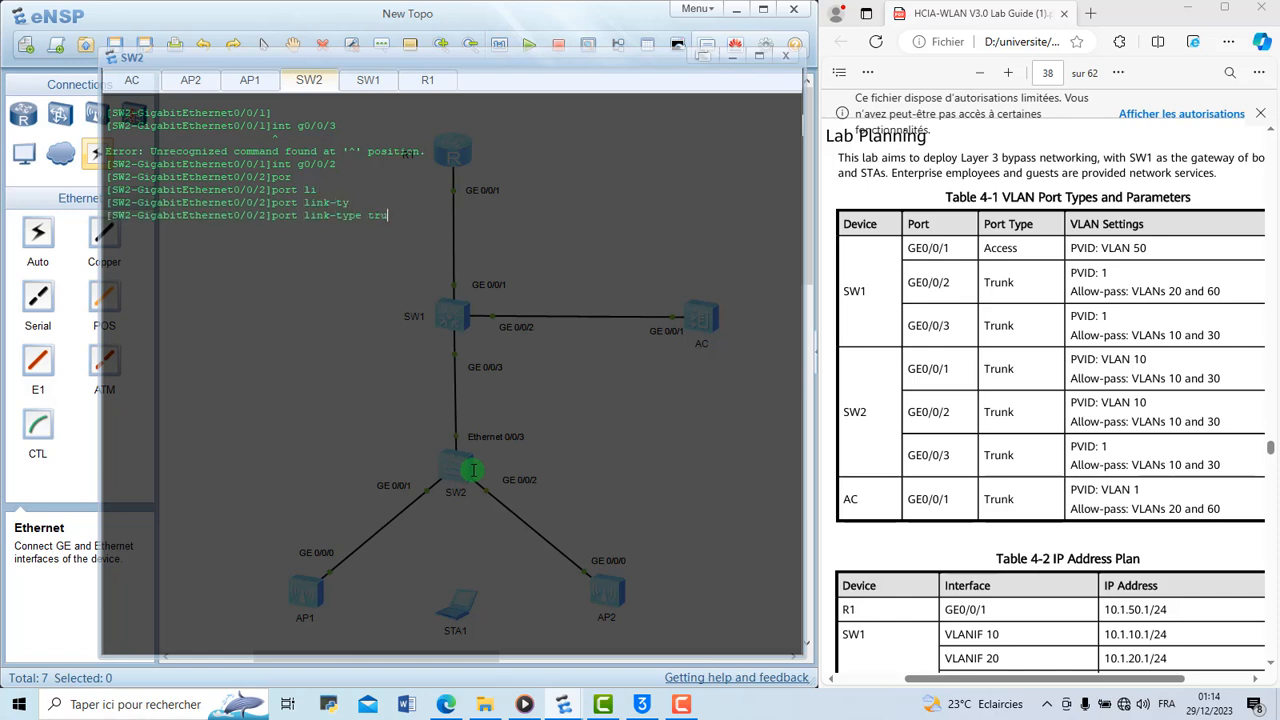
key(Tab)
key(Return)
Set the trunk PVID to VLAN 10 on SW2's GigabitEthernet 0/0/2 port
text(po)
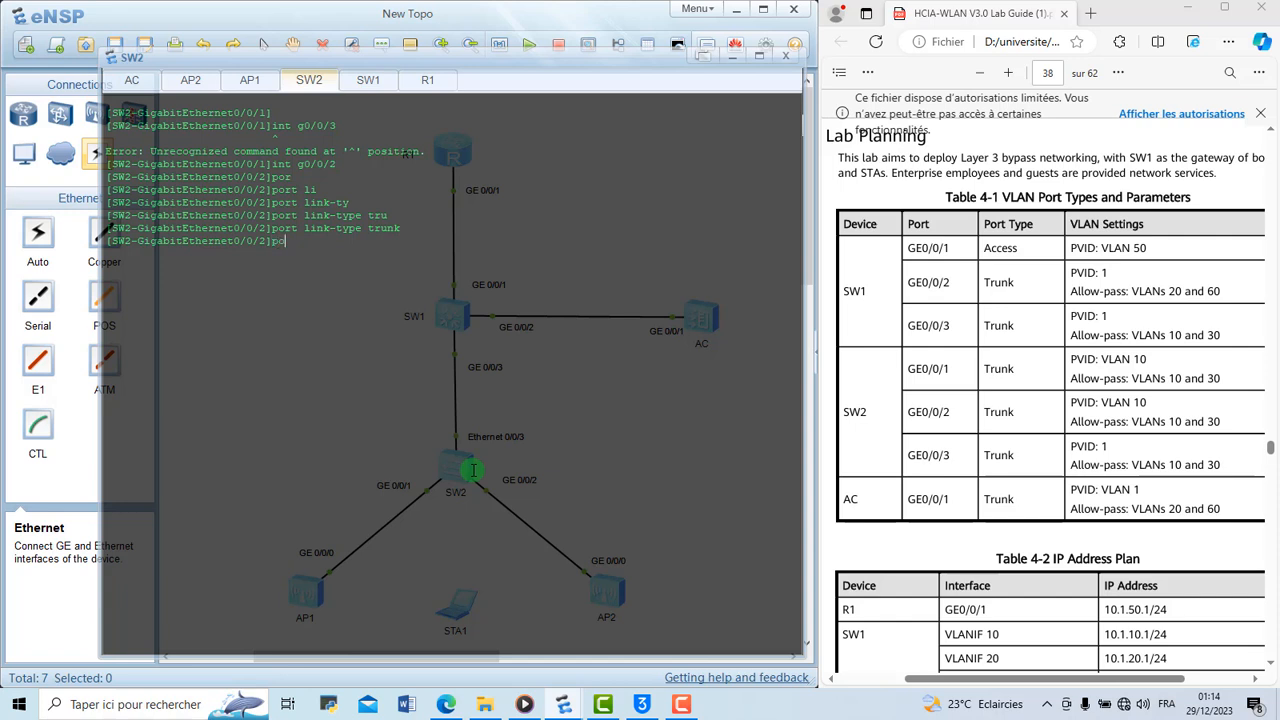
text(rt tr)
key(Tab)
text(pv)
key(Tab)
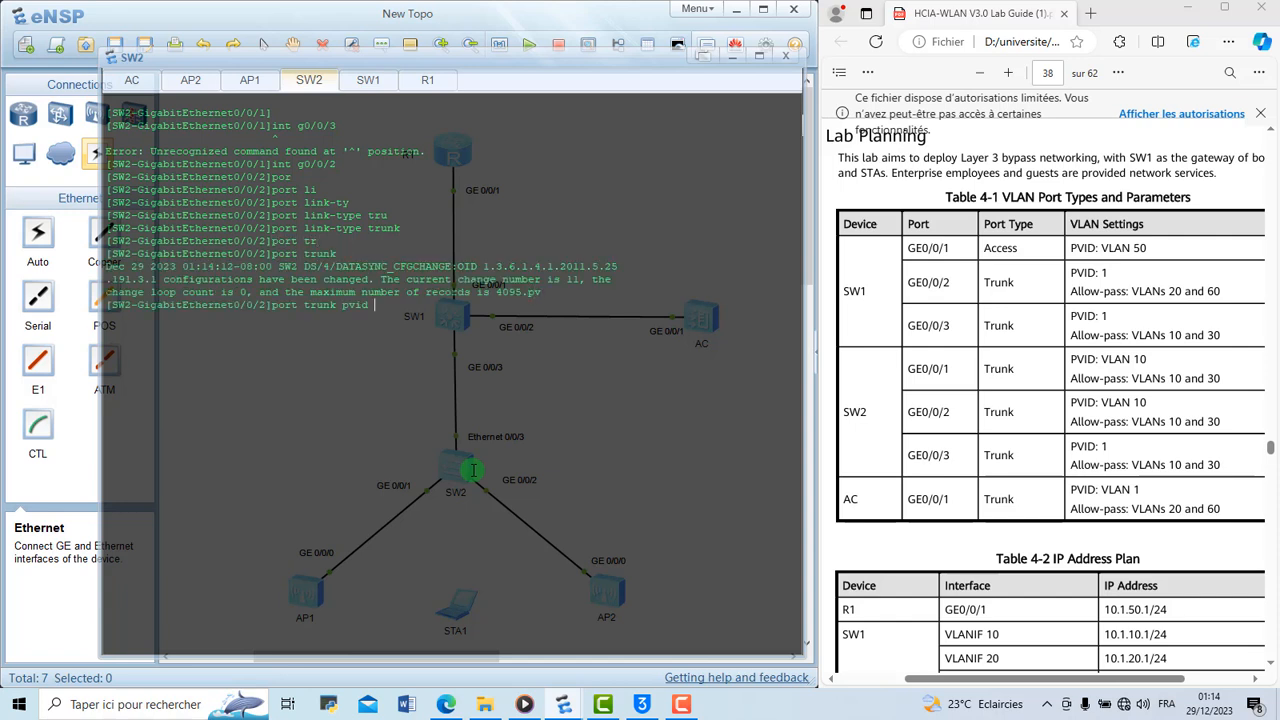
text(vl)
key(Tab)
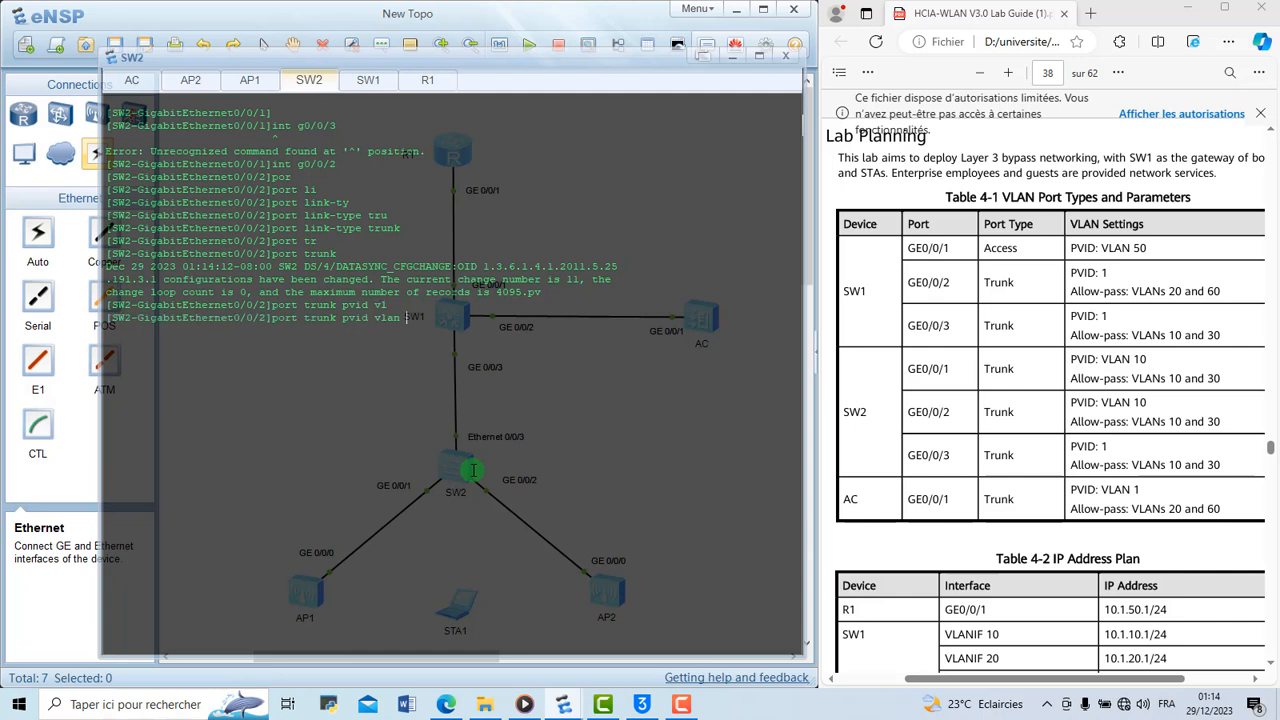
text(10)
key(Return)
Allow VLANs 10 and 30 through the trunk on SW2's GigabitEthernet 0/0/2 port
text(port)
key(Tab)
text(switc)
key(BackSpace)
key(BackSpace)
key(BackSpace)
key(BackSpace)
key(BackSpace)
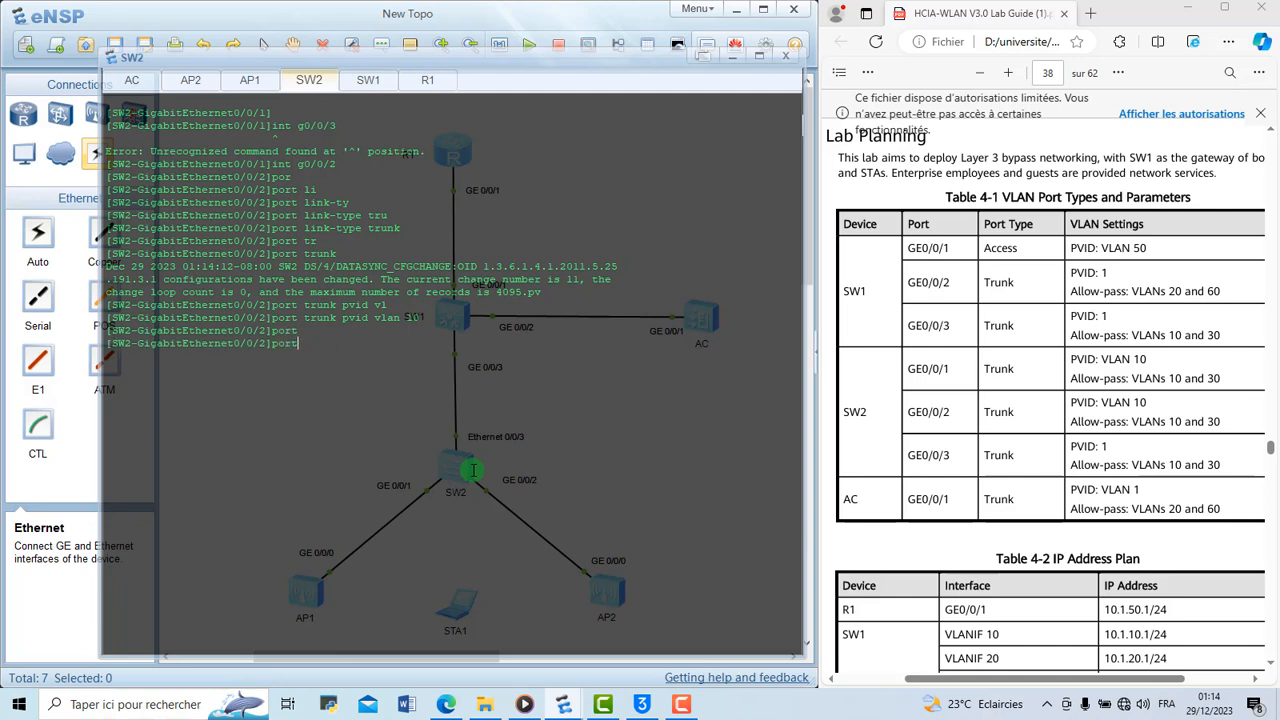
text(tr)
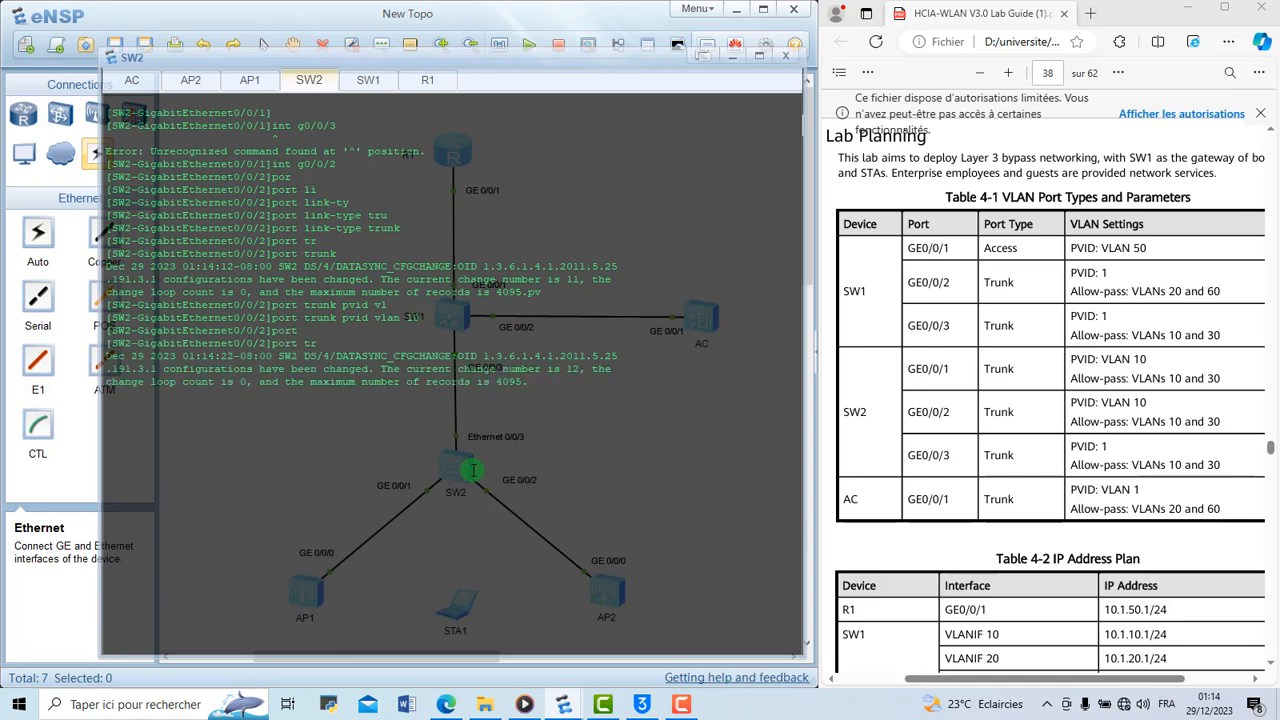
key(Tab)
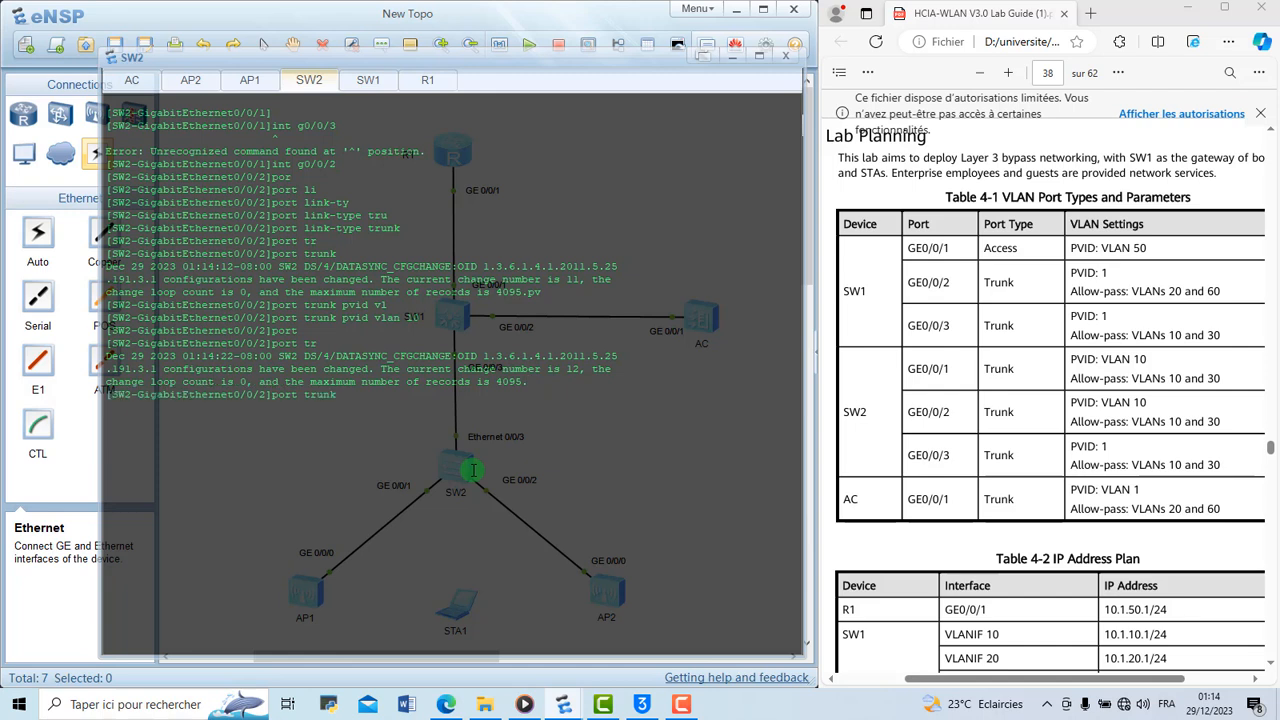
text(all)
key(Tab)
text(v)
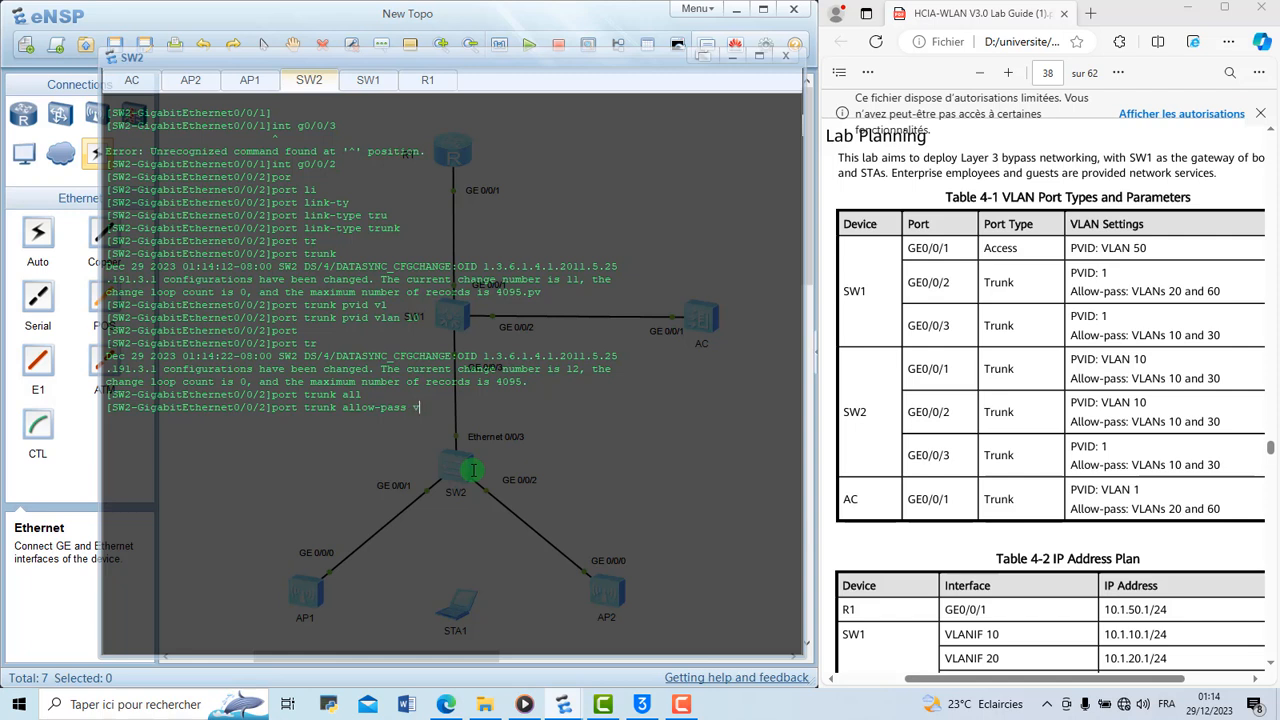
key(Tab)
text(10)
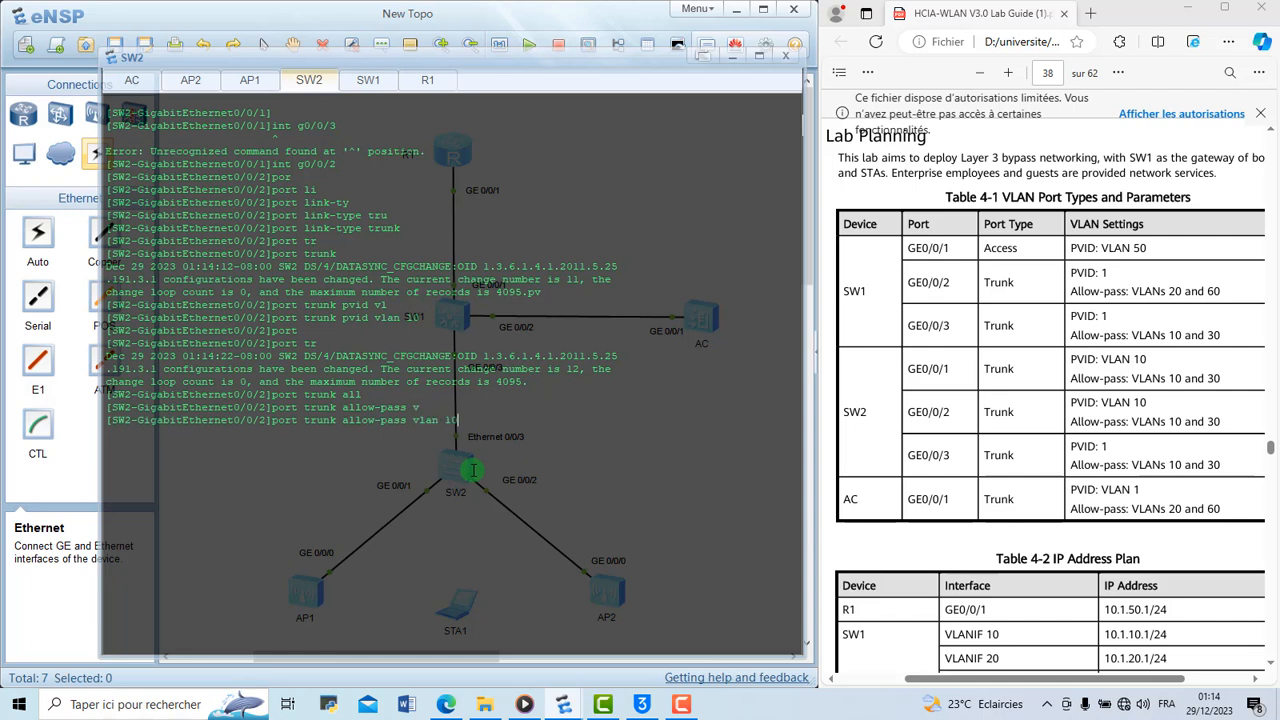
text( 30)
key(Return)
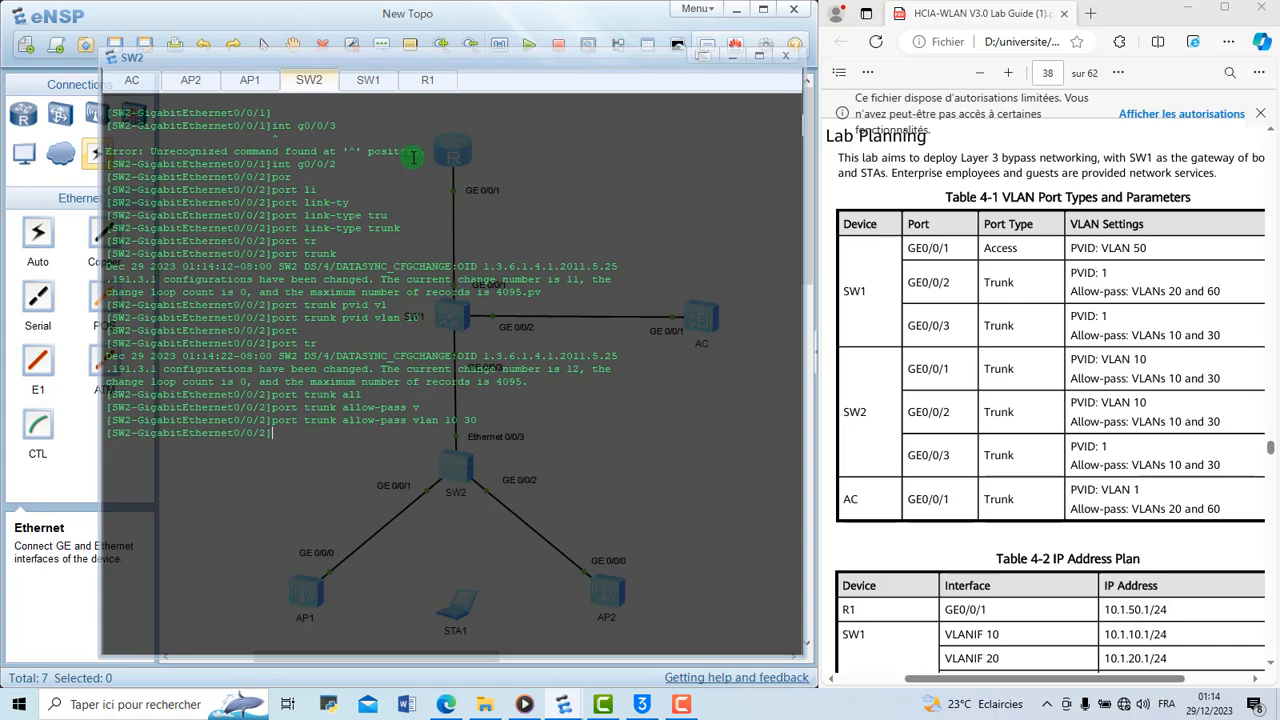
Switch to the AC's console and enter its system view
scroll(945, 420, down, 1)
scroll(945, 420, down, 2)
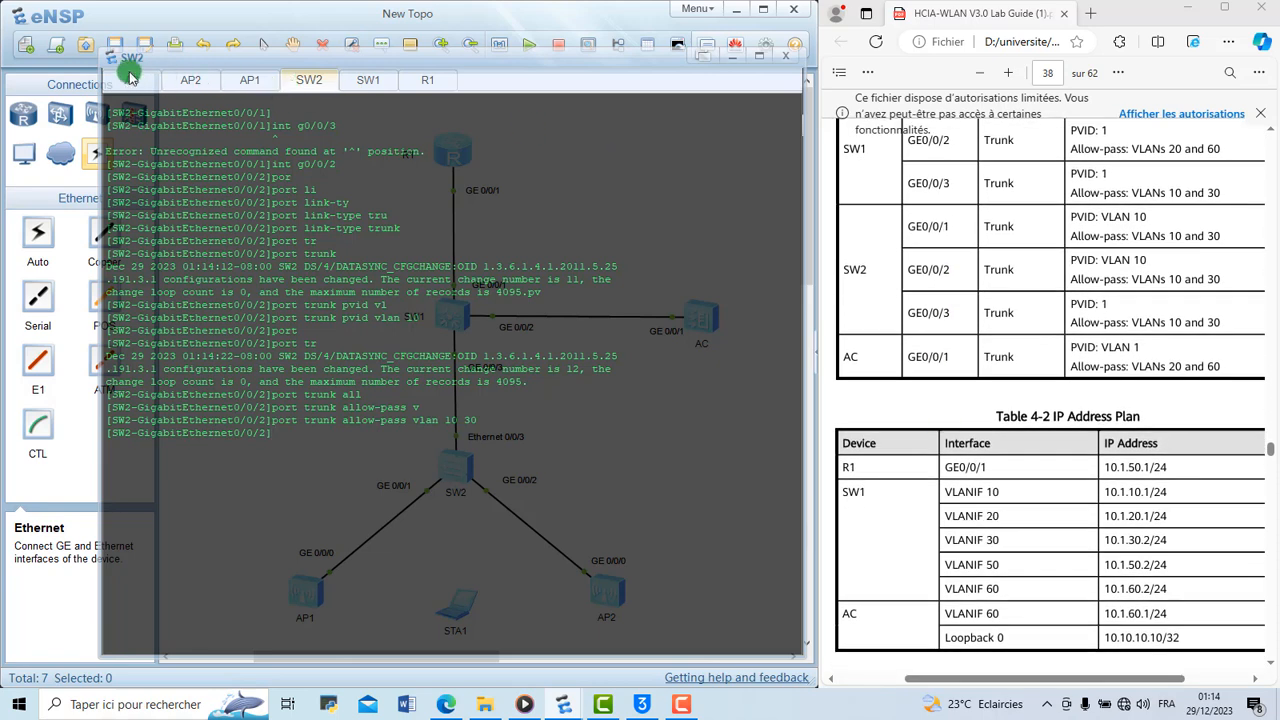
click(131, 79)
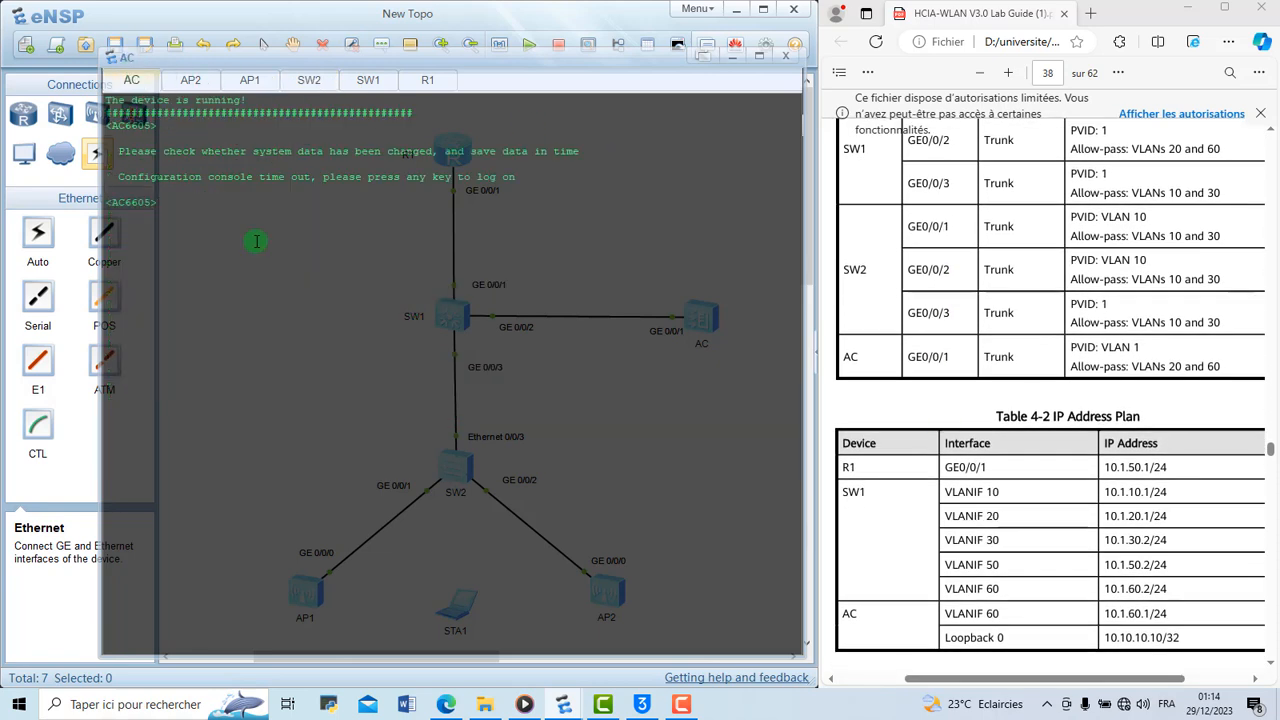
text(sys syu)
key(BackSpace)
key(BackSpace)
Enter the AC's system view and set its system name to AC
key(BackSpace)
key(BackSpace)
key(Return)
text(stys)
key(BackSpace)
key(BackSpace)
key(BackSpace)
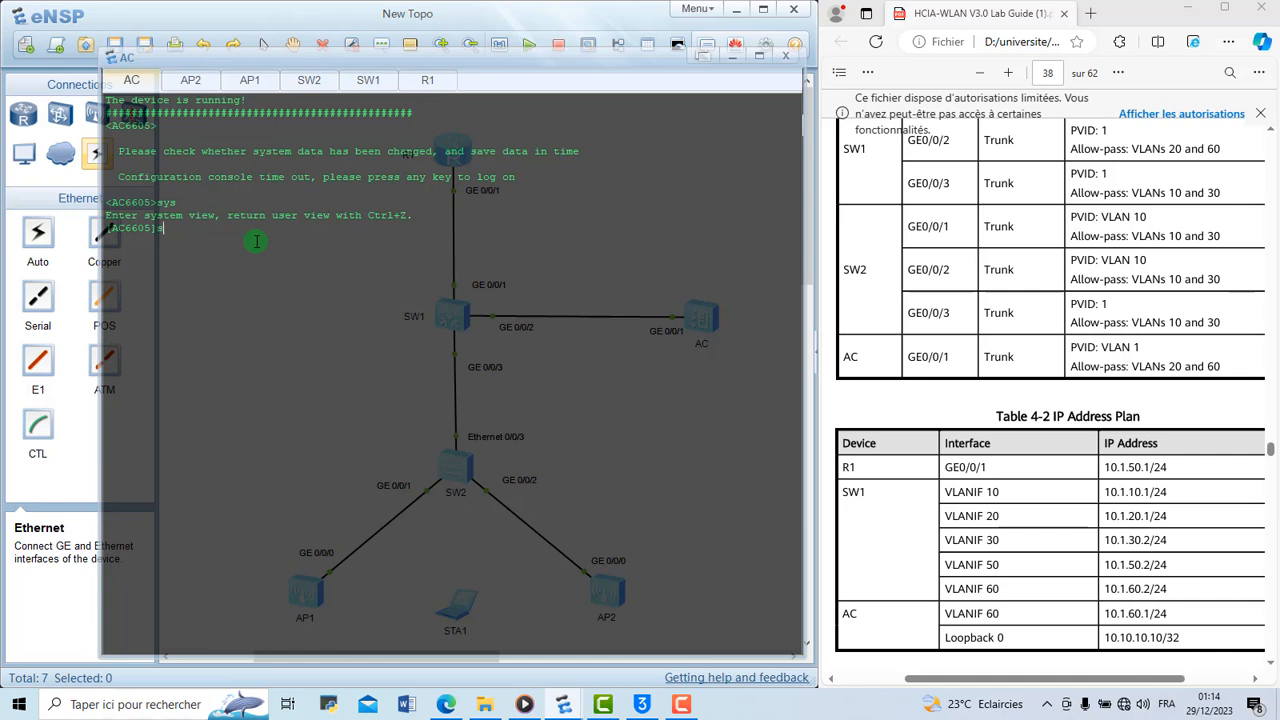
text(ys na)
Set the port link type of the AC's GigabitEthernet 0/0/1 interface to trunk
key(BackSpace)
key(BackSpace)
text(AC)
key(Return)
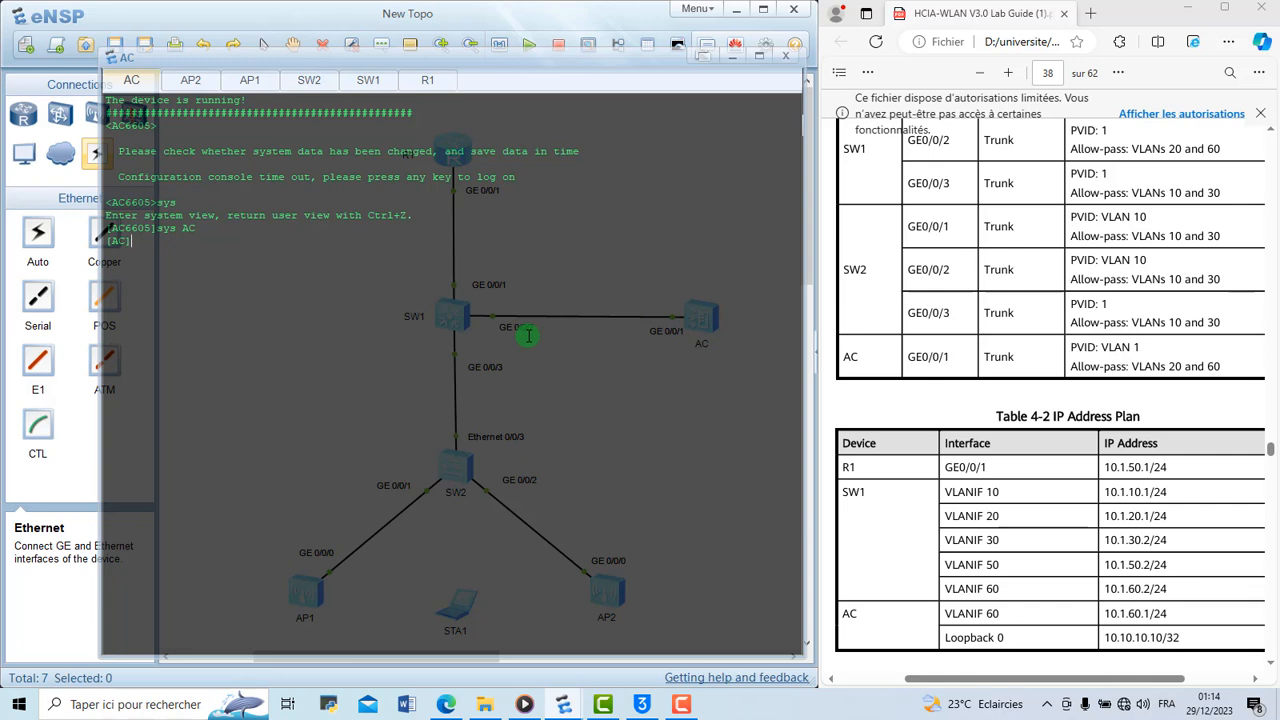
text(po)
key(BackSpace)
key(BackSpace)
text(int g0/0/0)
key(BackSpace)
text(1)
key(Return)
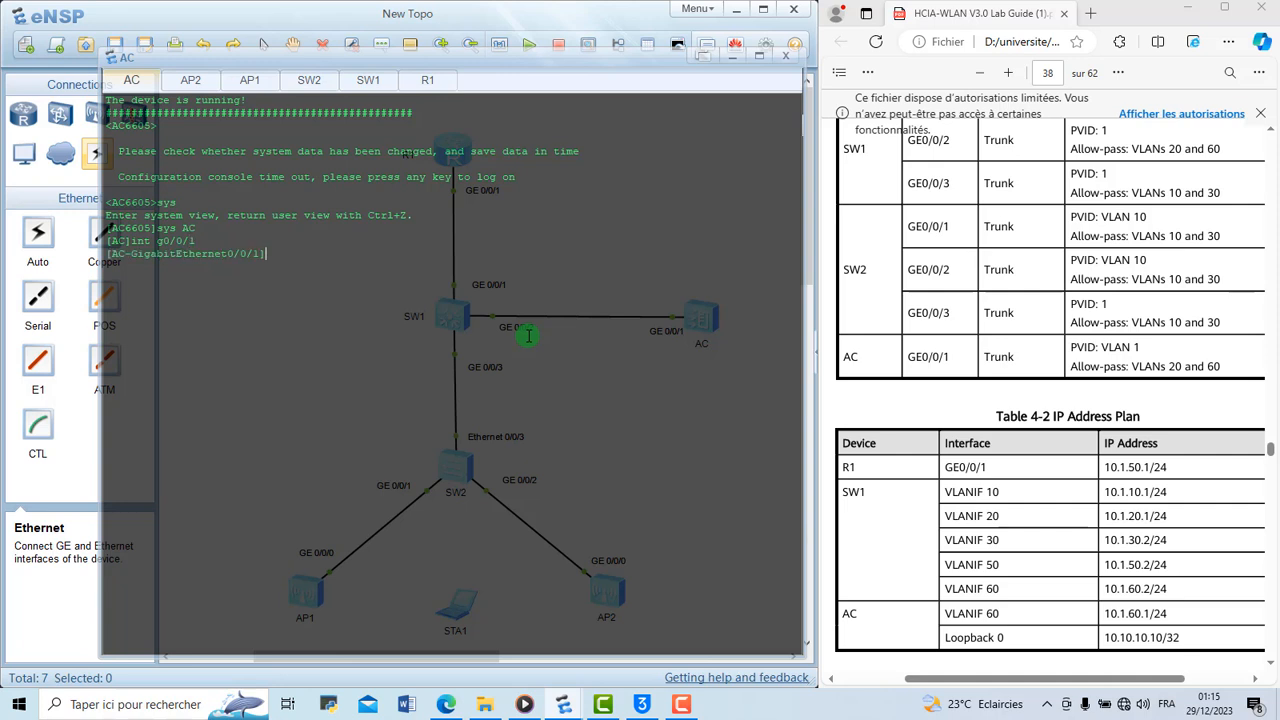
text(por)
text(t)
key(Tab)
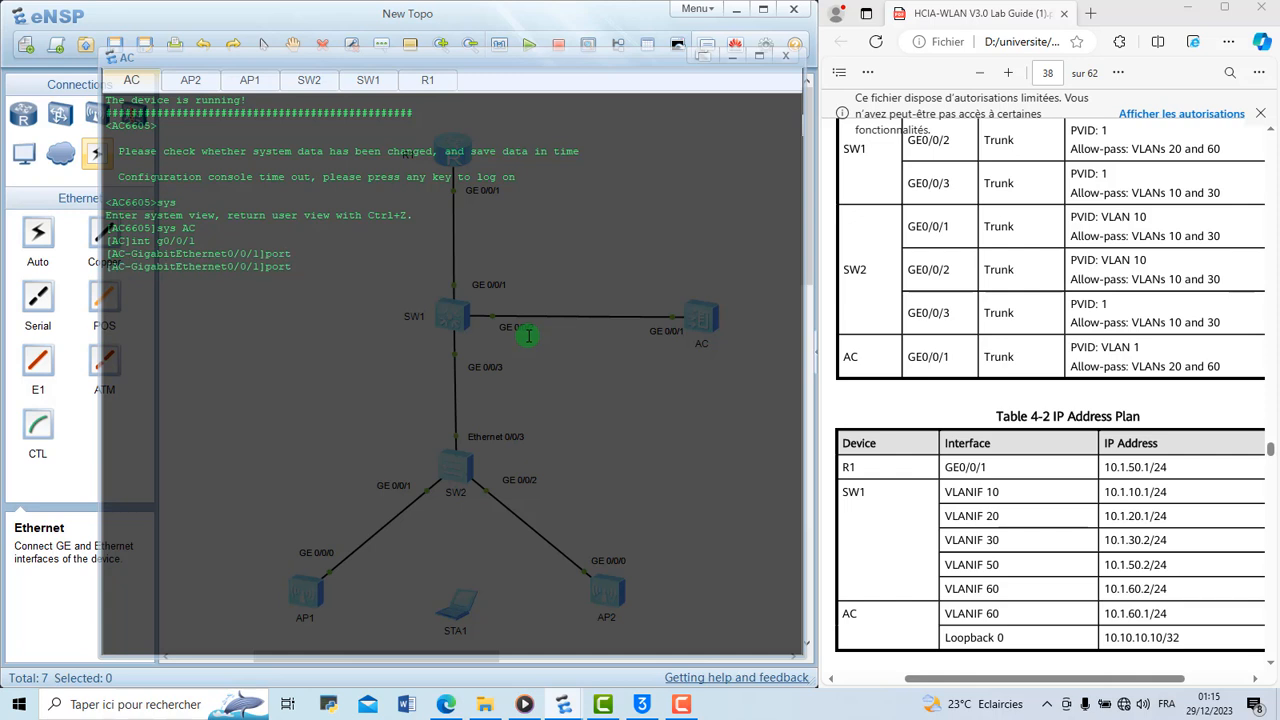
text(lin)
key(Tab)
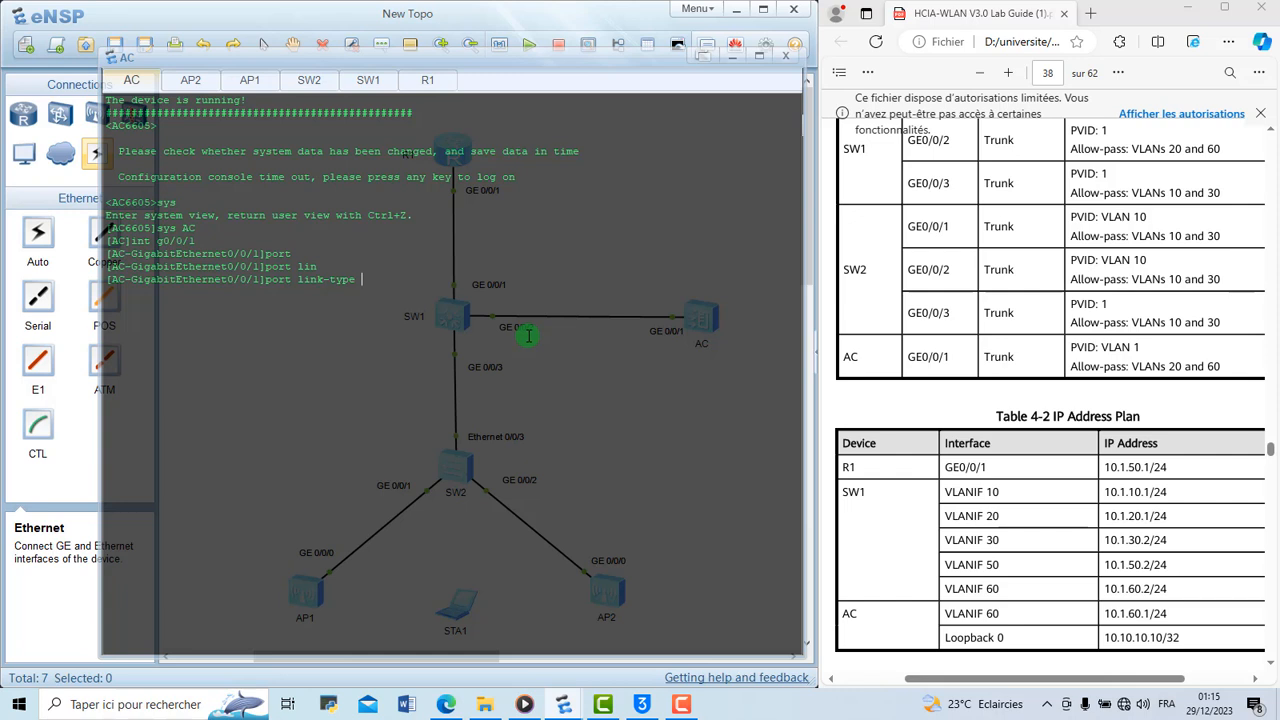
text(tr)
key(Tab)
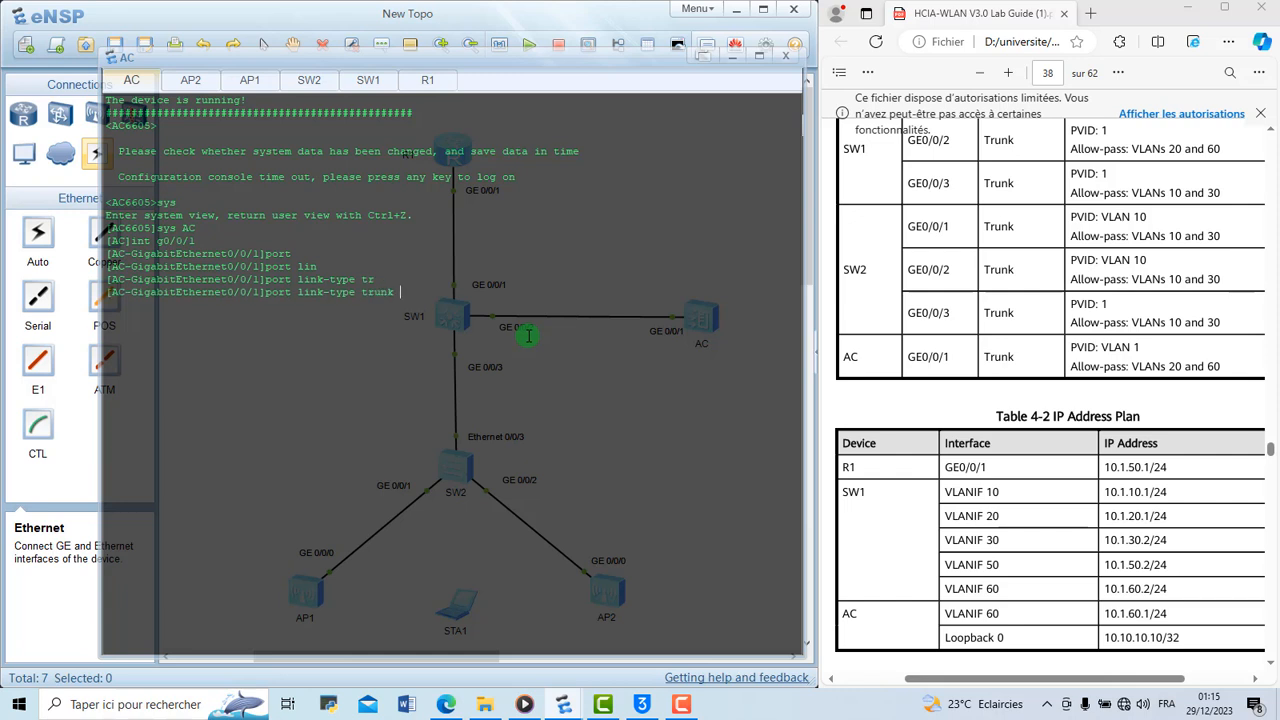
key(Return)
Allow VLANs 20 and 60 through the trunk on the AC's GigabitEthernet 0/0/1 port
text(port)
key(Tab)
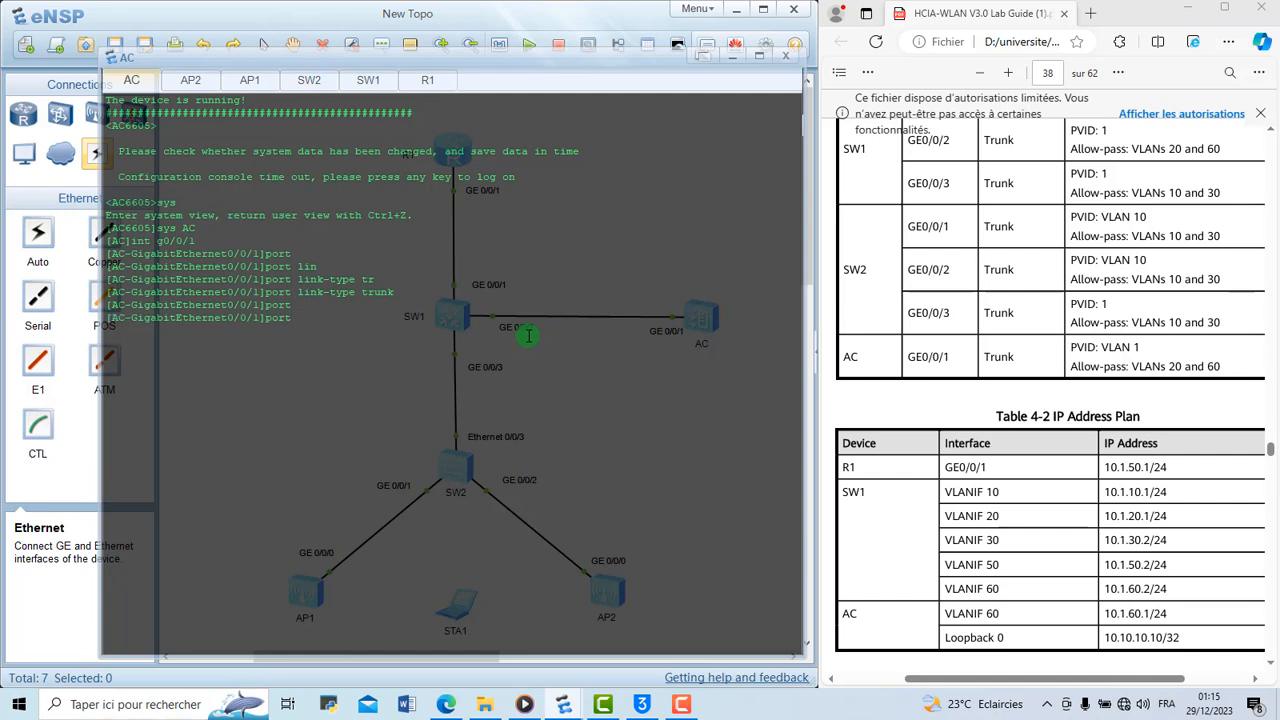
text(tr)
key(Tab)
text(all)
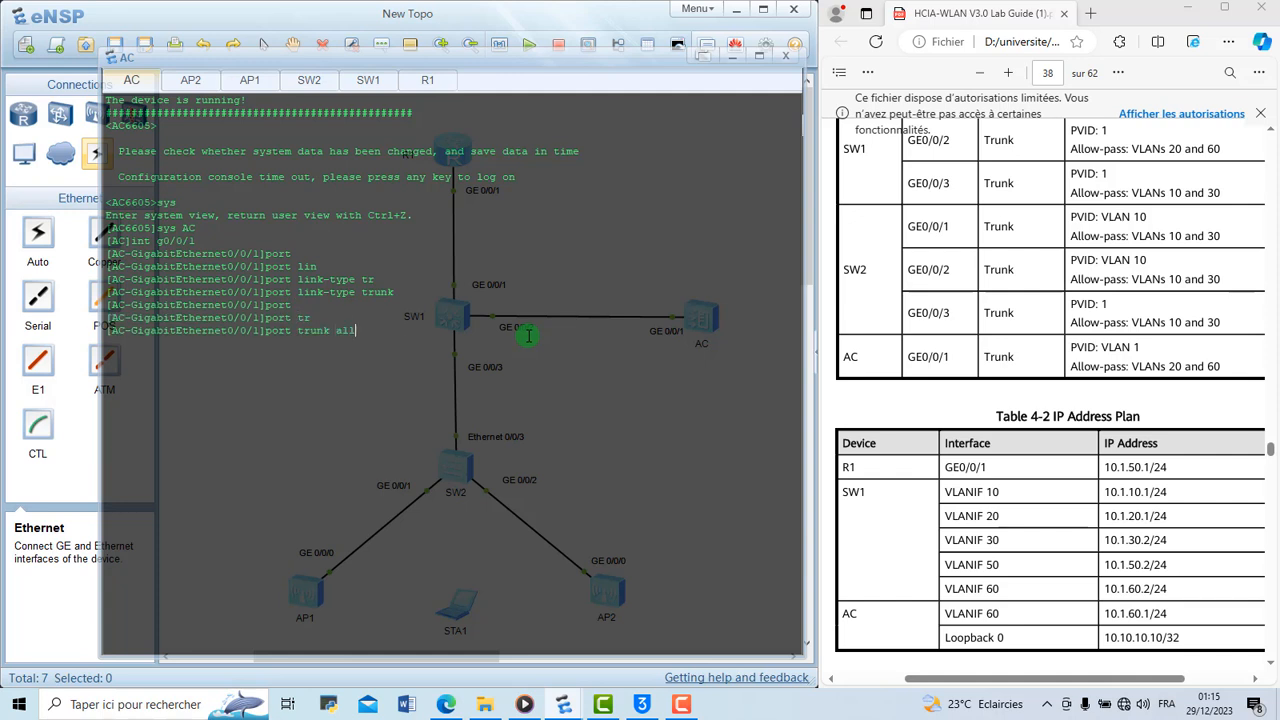
key(Tab)
text(vl)
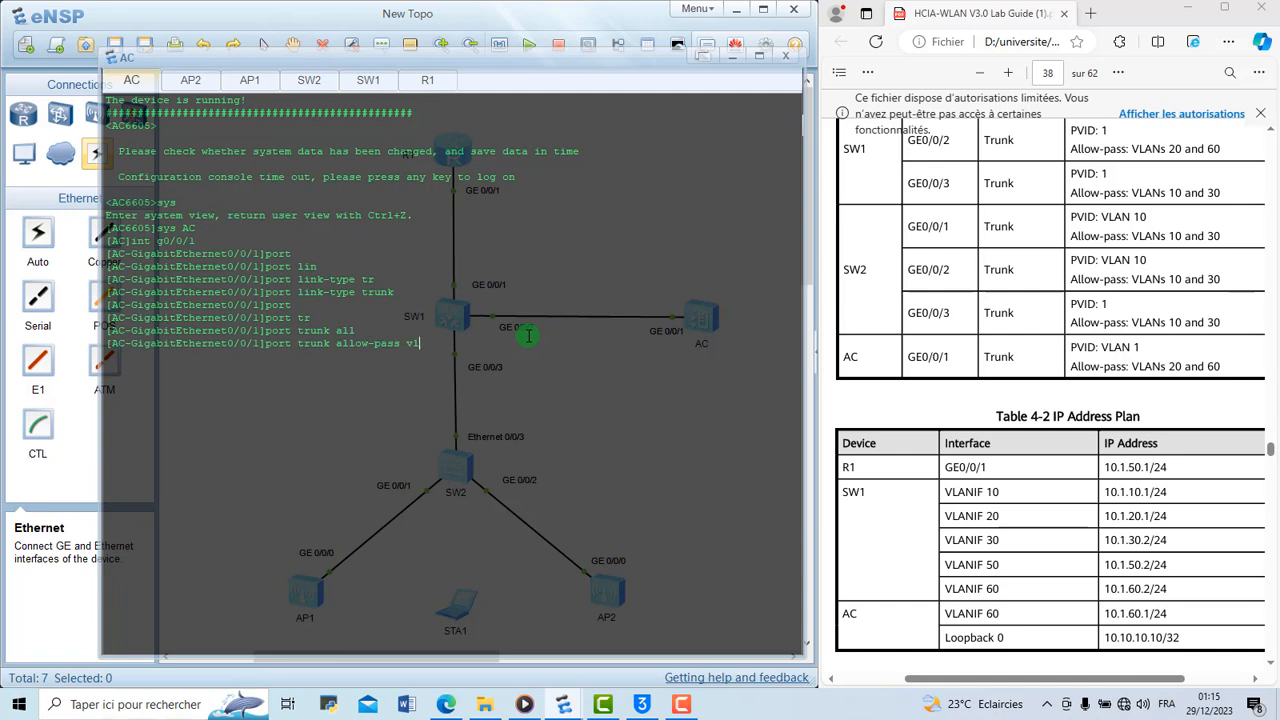
key(Tab)
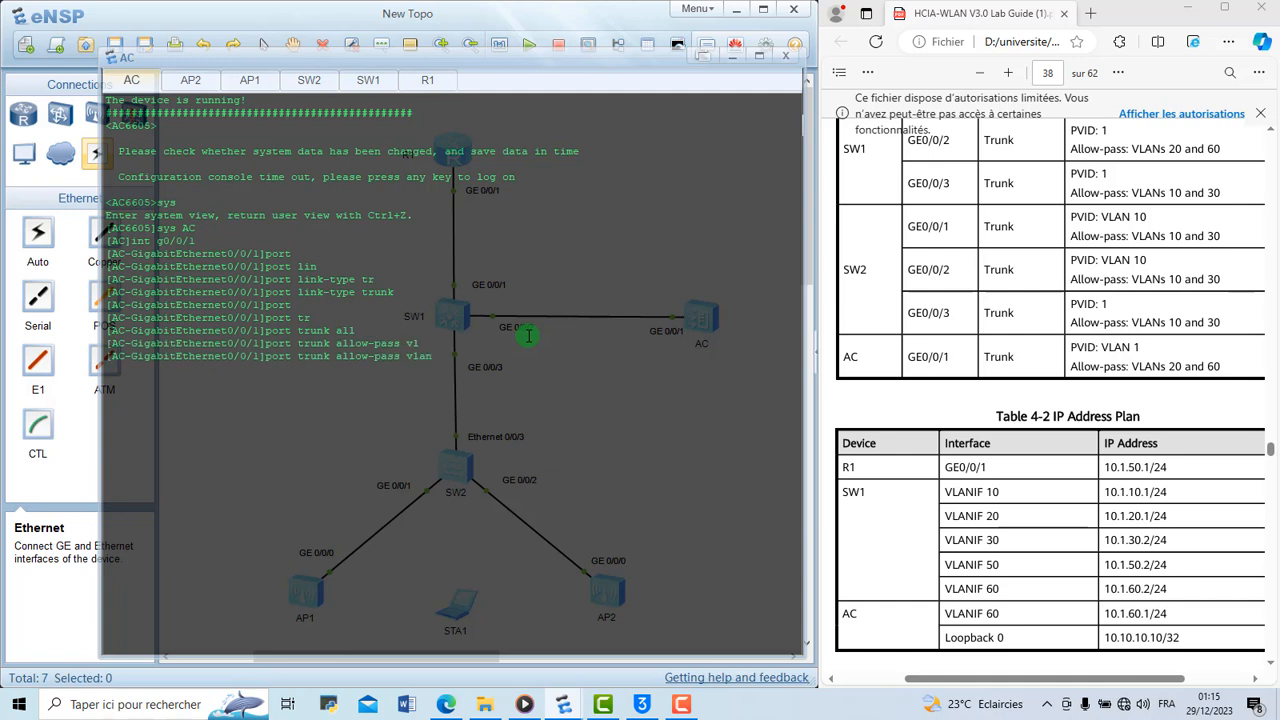
text(20 60)
key(Return)
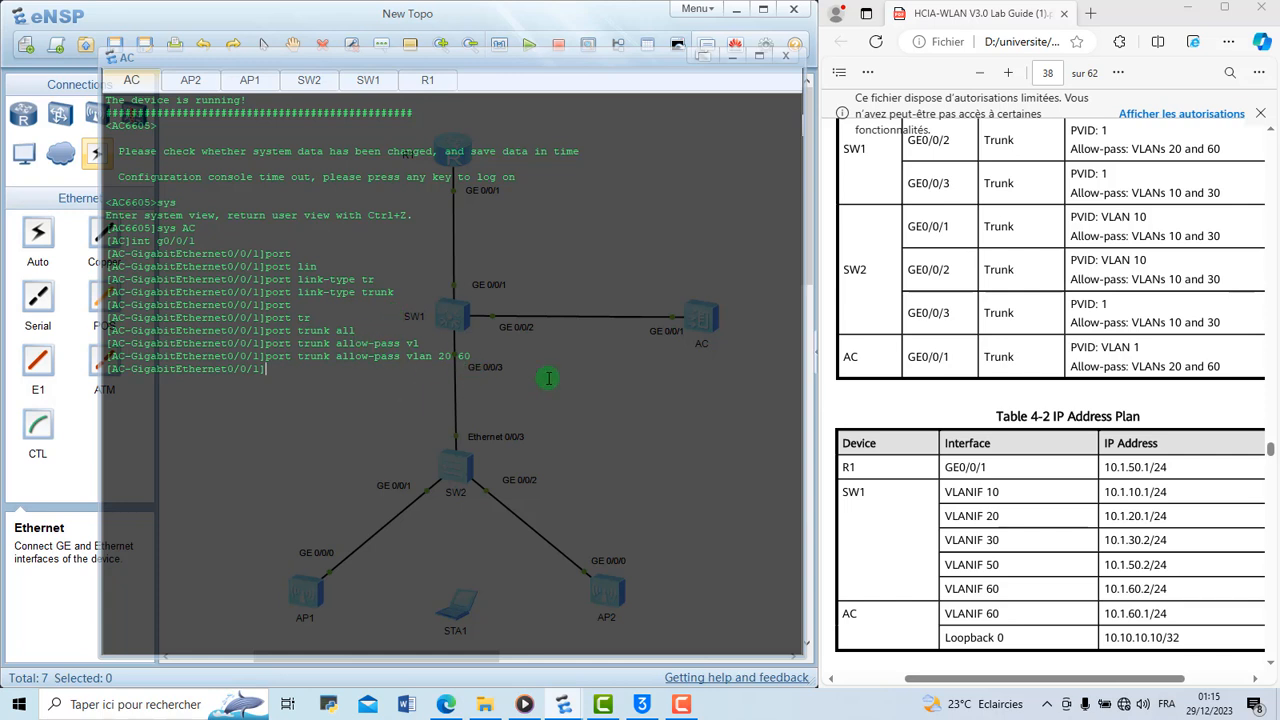
key(Return)
key(Return)
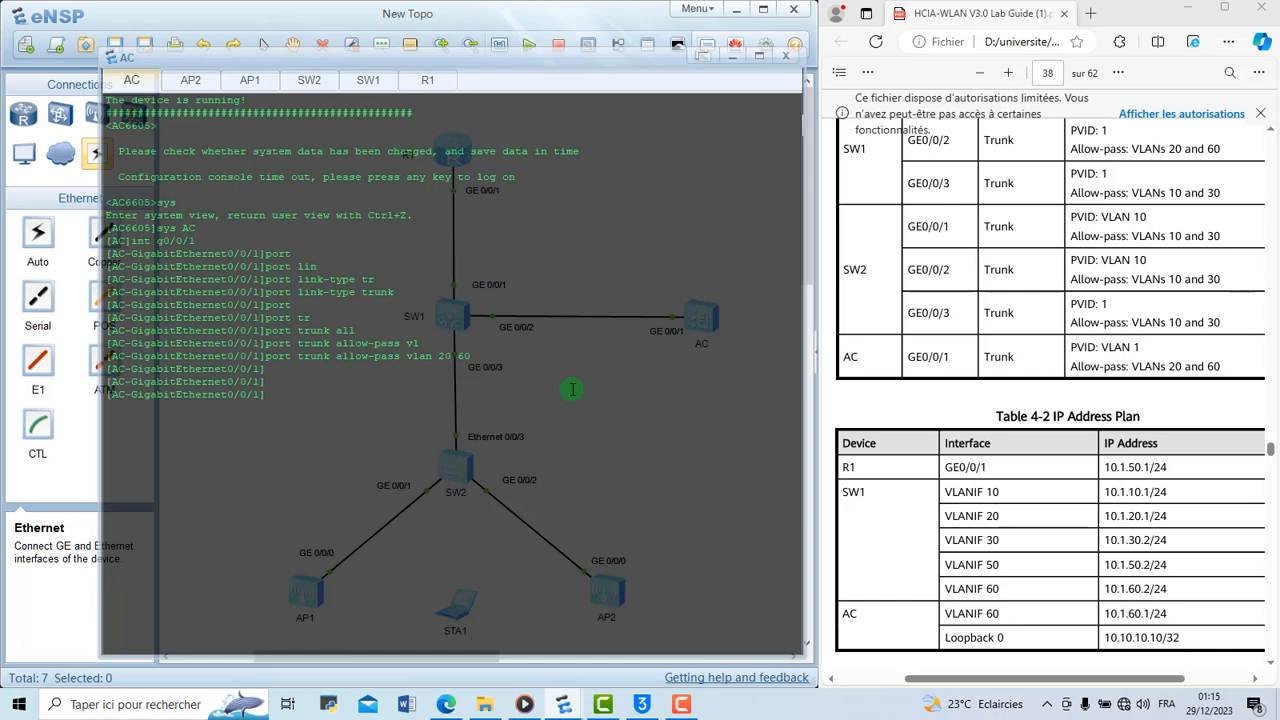
Switch to the router's console, enter its system view and set the system name to R1
scroll(1005, 333, down, 4)
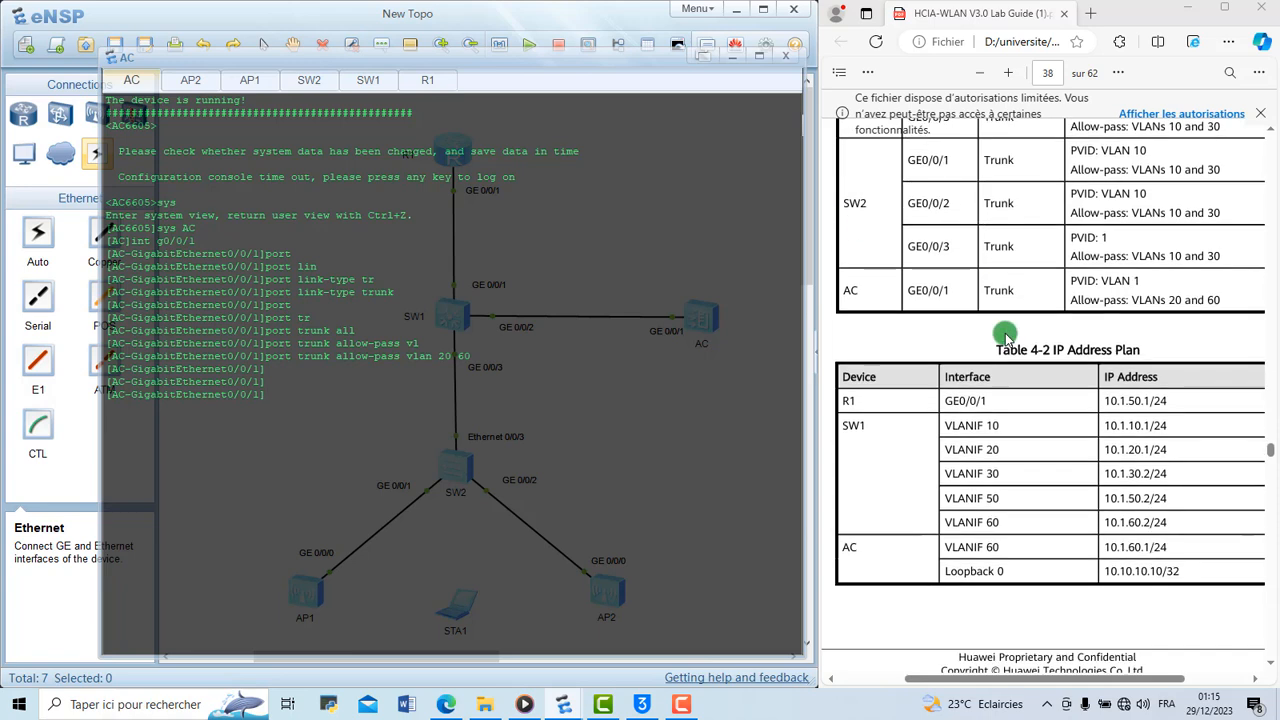
click(430, 80)
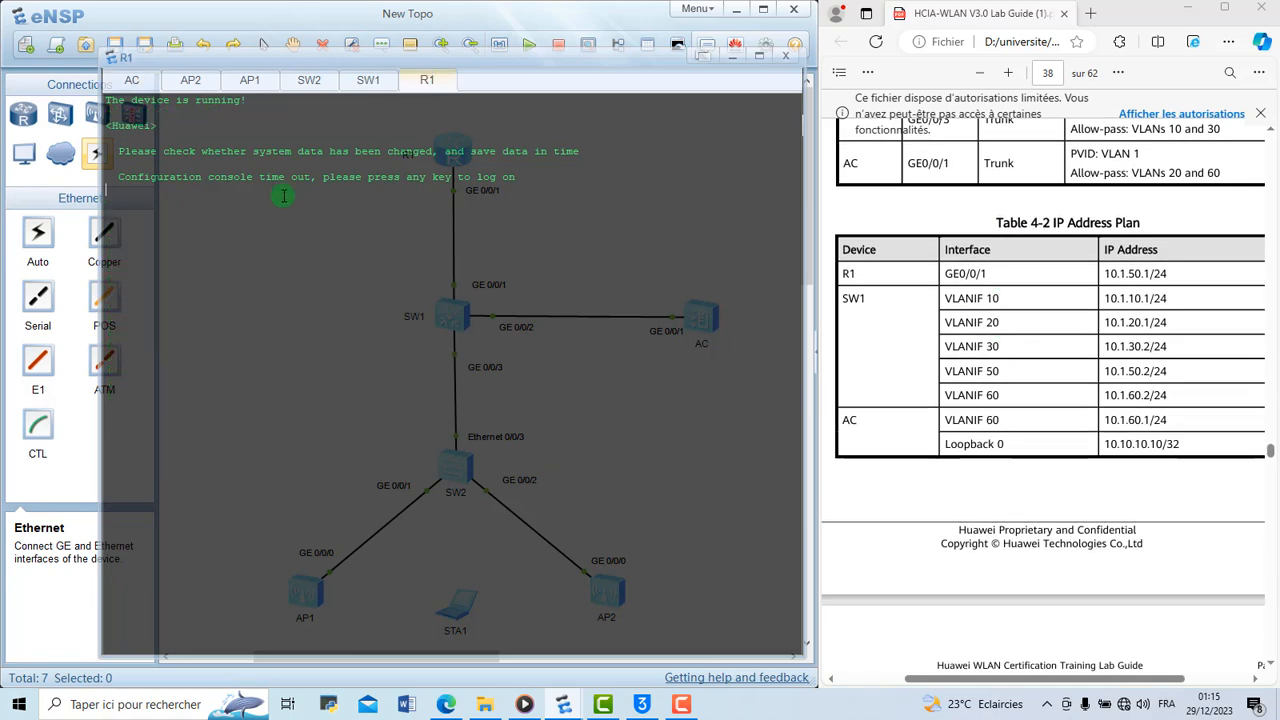
key(Return)
text(sys)
key(Return)
text(sys)
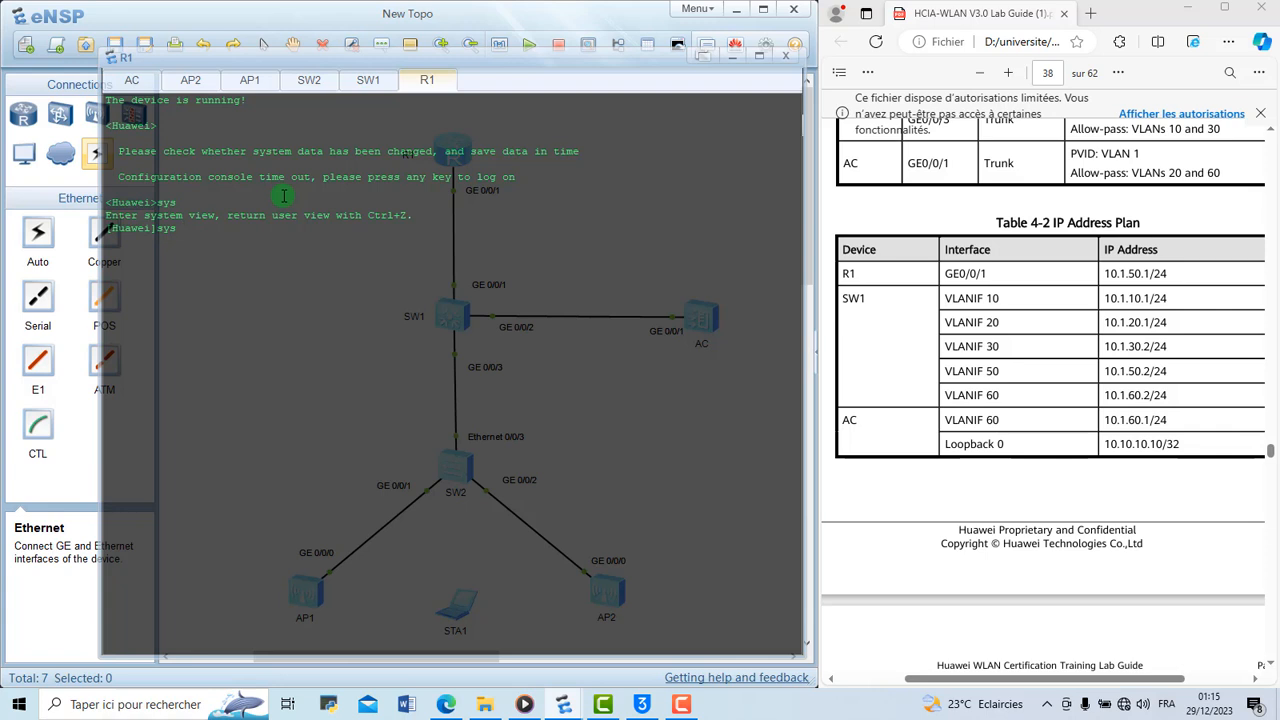
text( R1)
Assign IP address 10.1.50.1 with a 24-bit mask to R1's GigabitEthernet 0/0/1 interface
text(int g0/0/1)
key(Return)
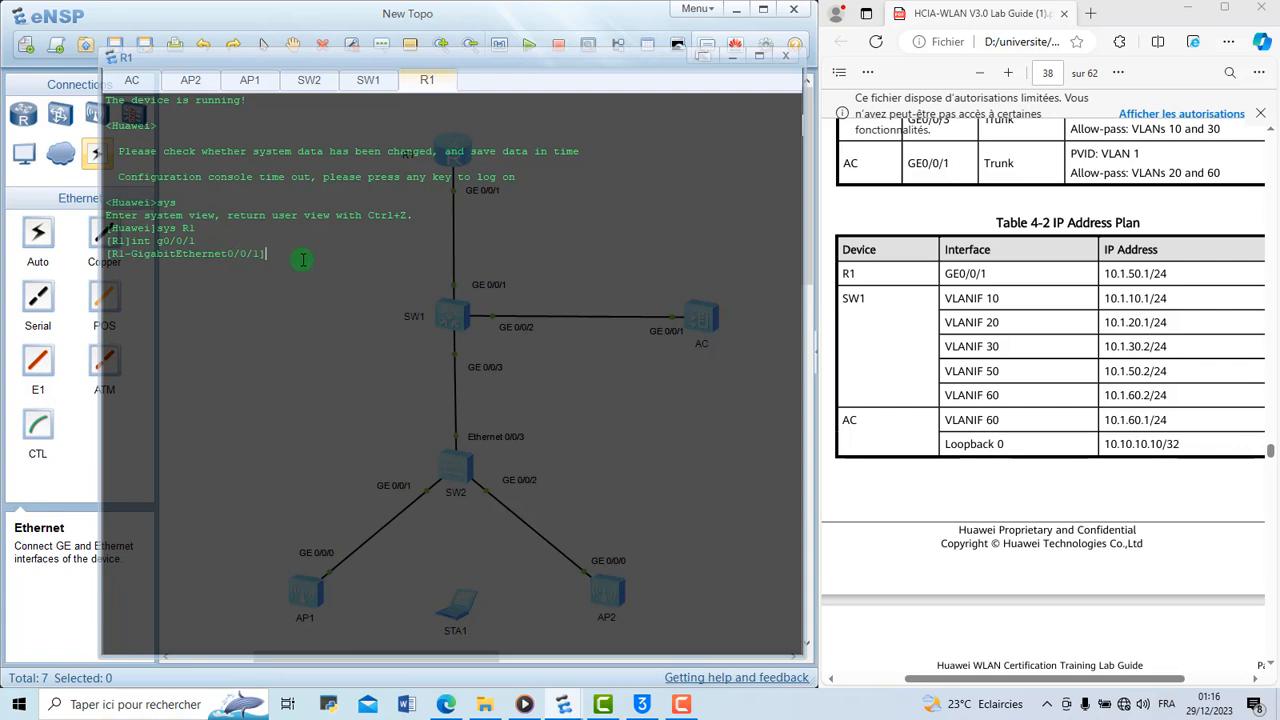
text(ip add 10.1.50.1 24)
key(Return)
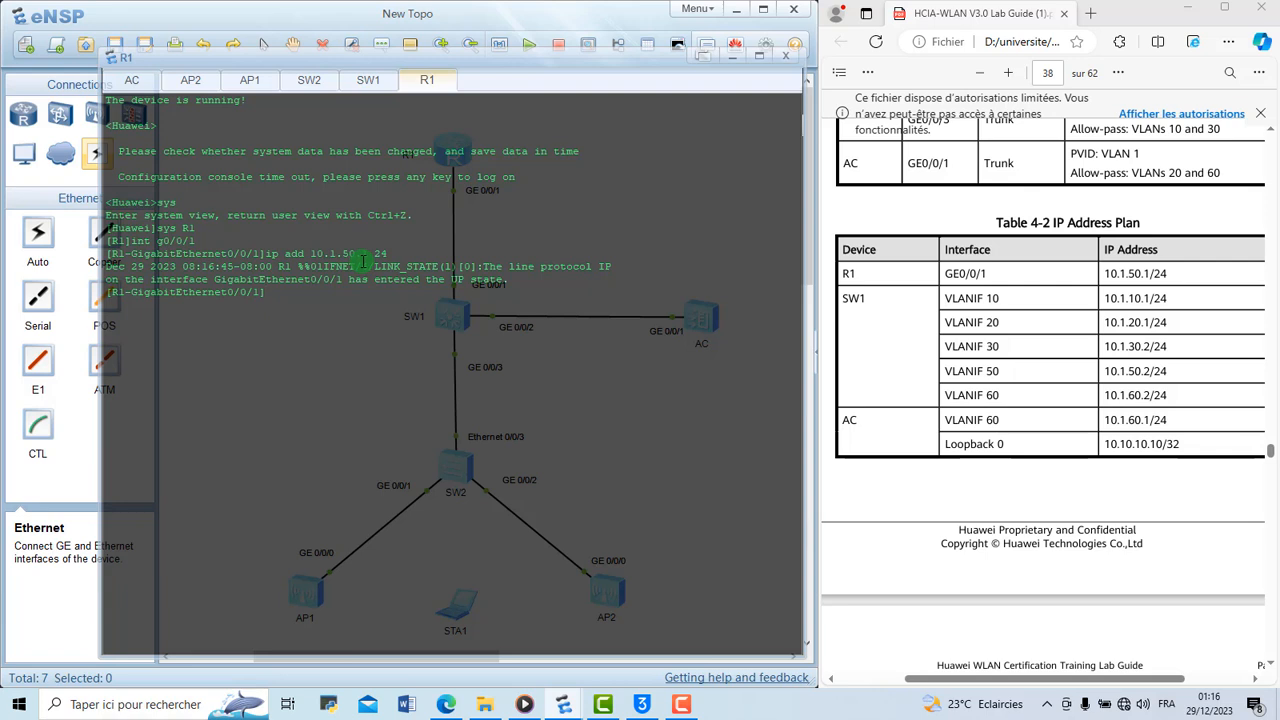
Display the current configuration of R1's GigabitEthernet 0/0/1 interface
text(disp th)
key(Return)
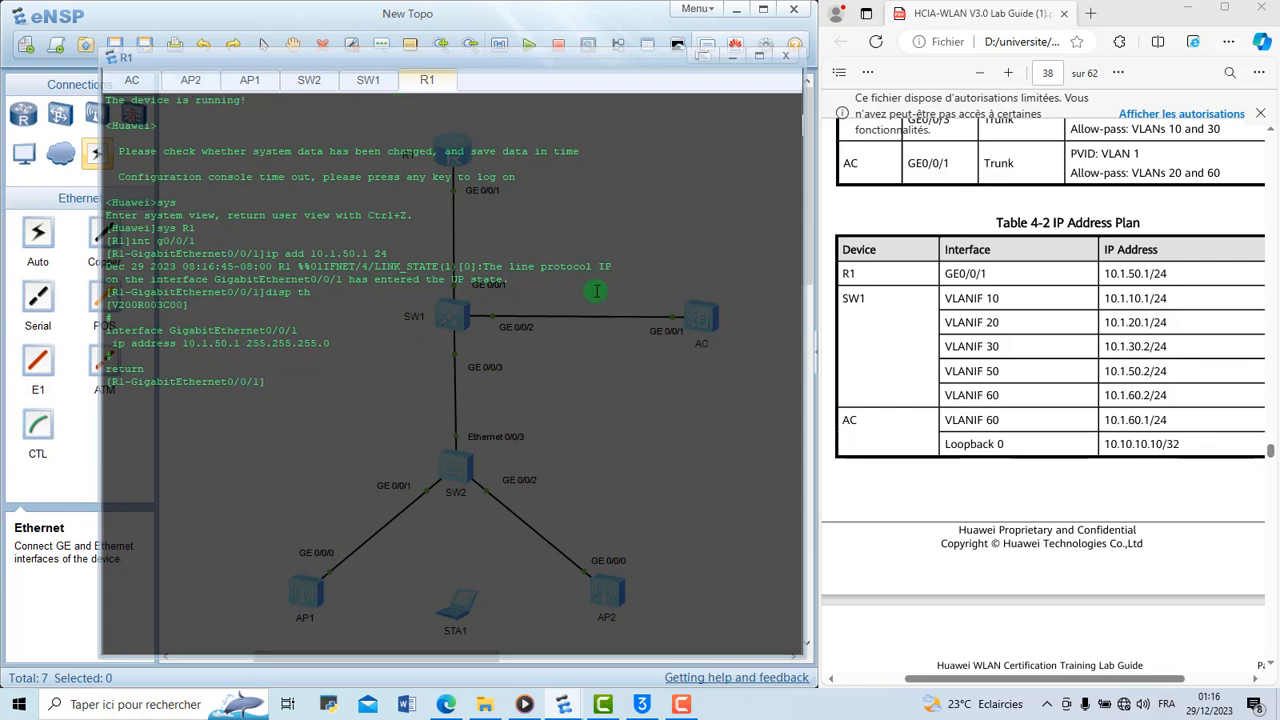
Switch to SW1's console and create the VLANIF 10 interface
click(375, 83)
key(Return)
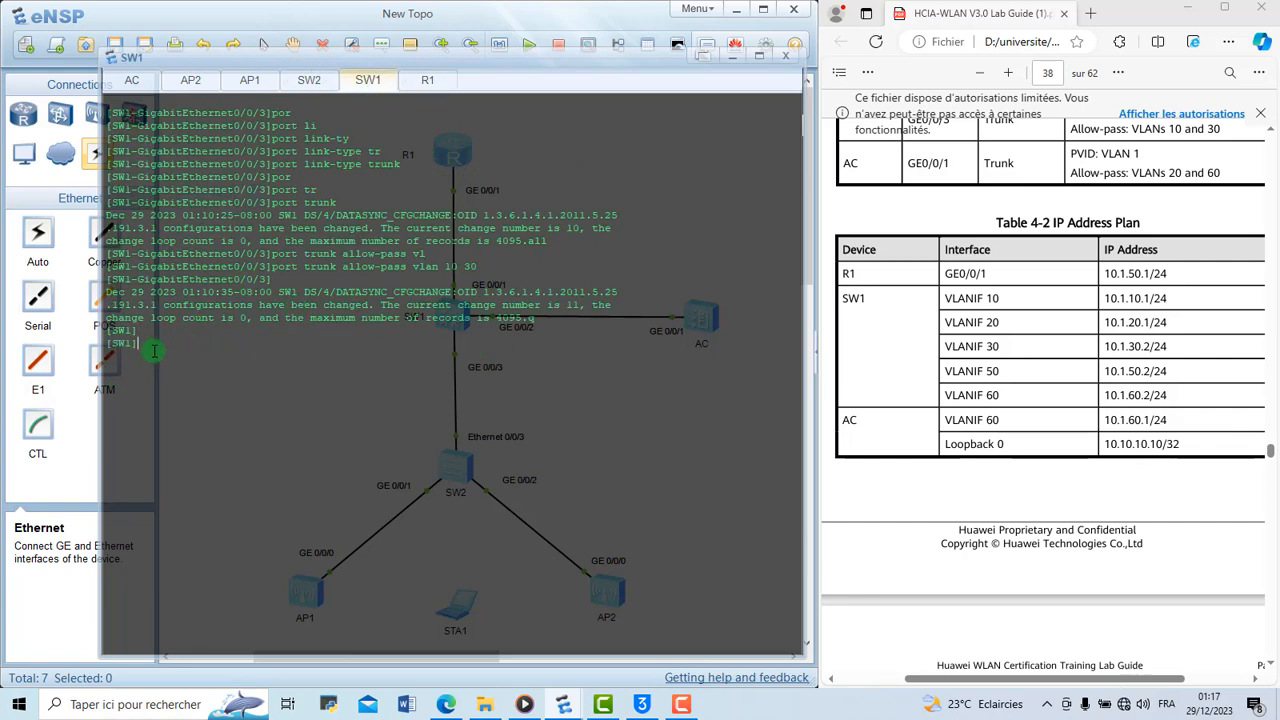
text(int vl)
key(Tab)
text(10)
key(Return)
Assign IP address 10.1.10.1 with a 24-bit mask to SW1's VLANIF 10 interface
key(Return)
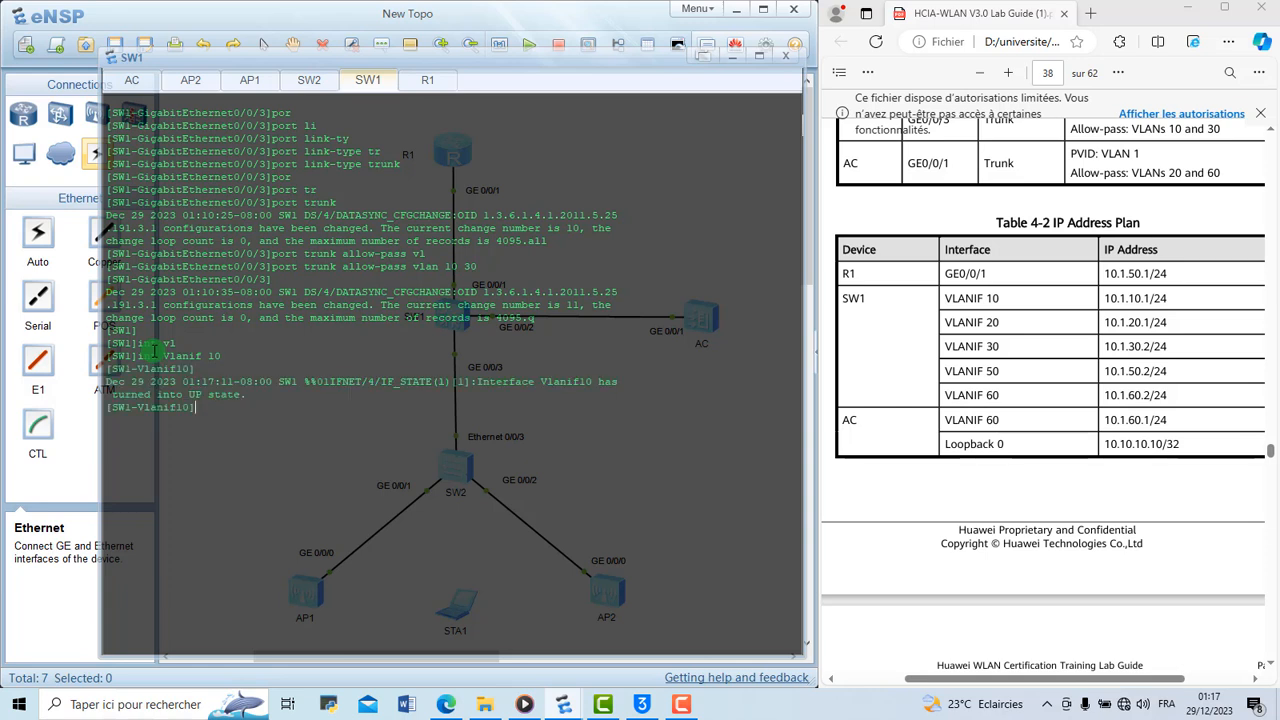
text(ipmadd 10.1.10.1 24)
key(Return)
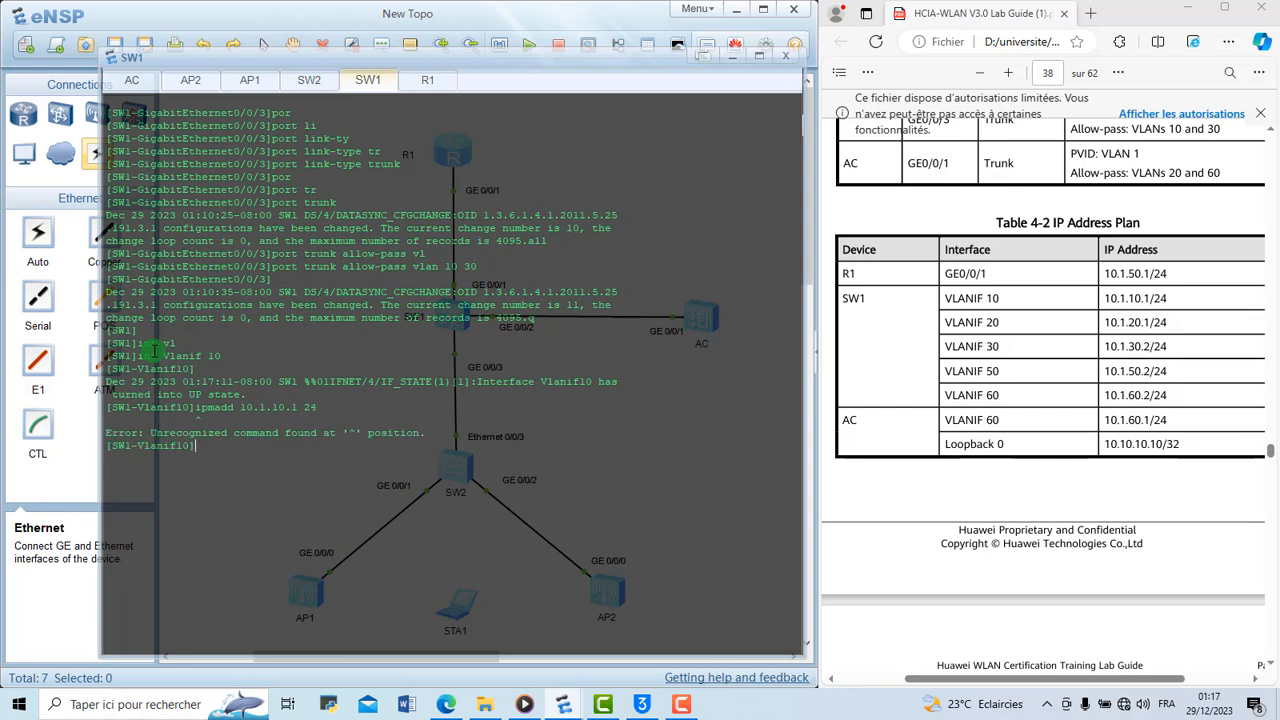
key(Up)
key(Left)
key(Left)
key(Left)
key(Left)
key(Left)
key(Left)
key(Left)
key(Left)
key(Left)
key(Left)
key(Left)
key(Left)
key(BackSpace)
key(Return)
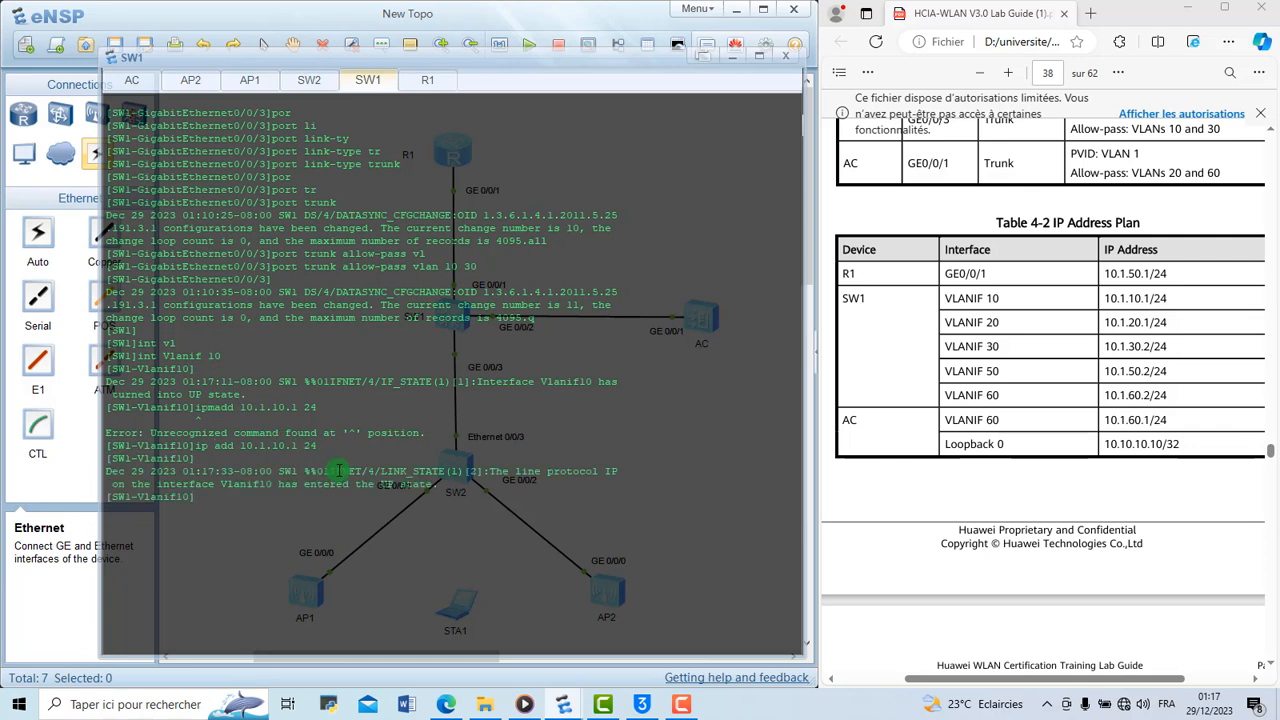
Display the current configuration of SW1's VLANIF 10 interface
text(disp)
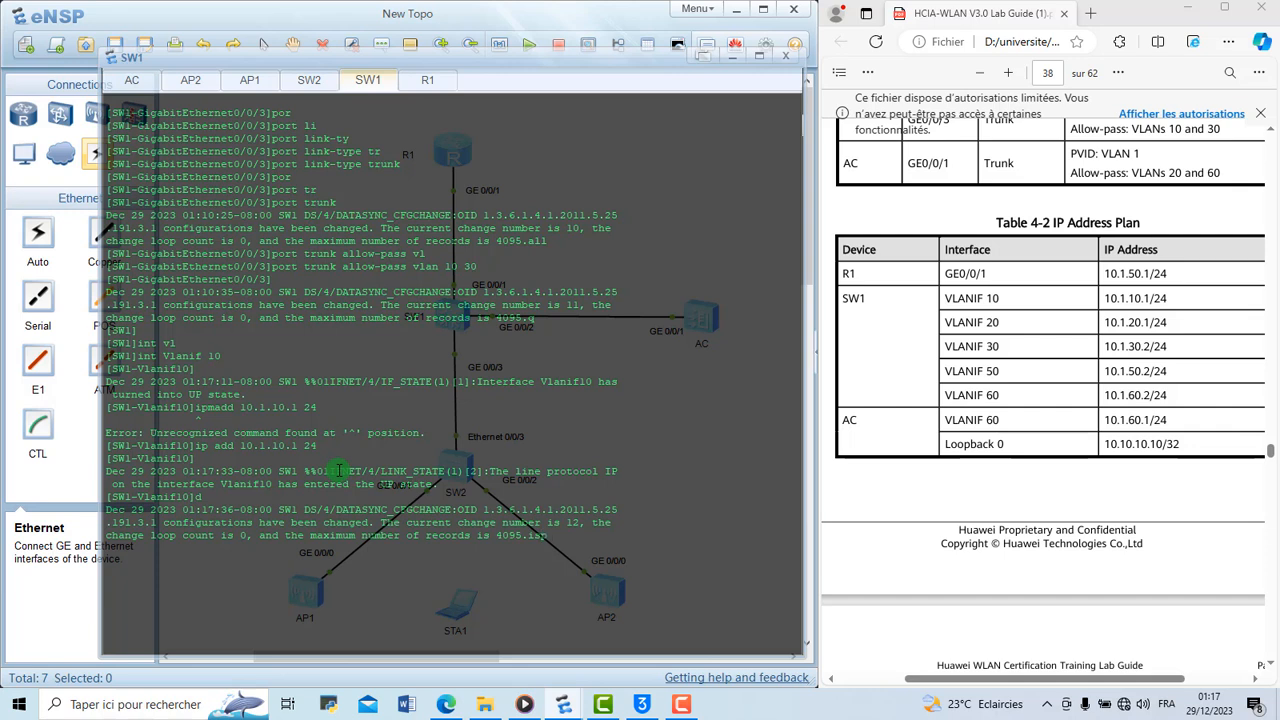
key(Tab)
text(th)
key(Return)
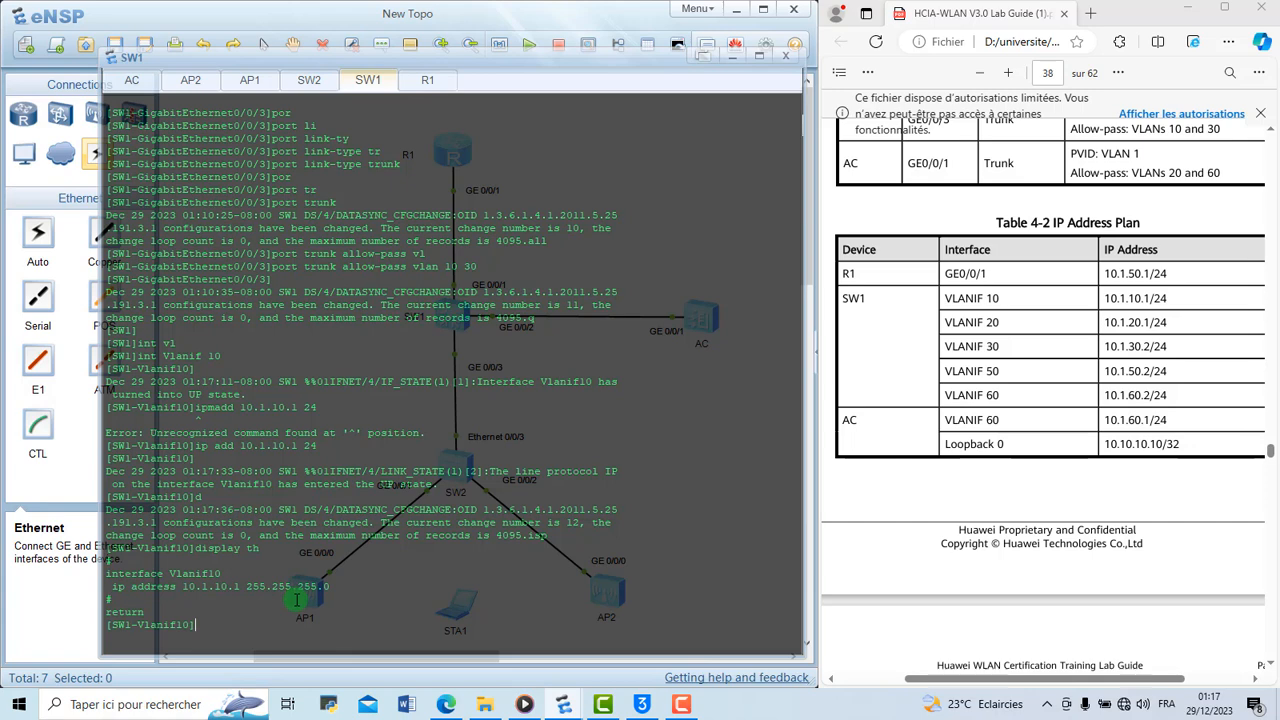
Clear the output in SW1's console
right_click(297, 606)
click(357, 645)
key(Return)
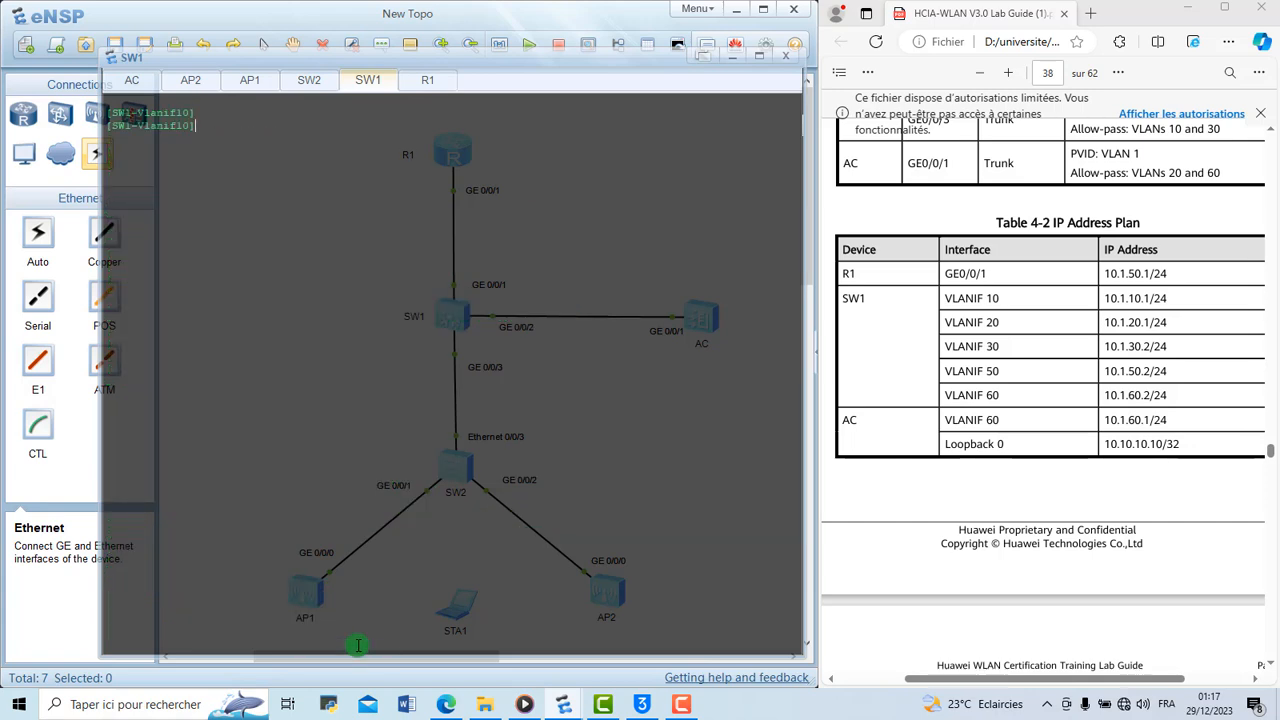
Leave the VLANIF 10 view and create the VLANIF 20 interface on SW1
text(int vl)
key(Tab)
text(an)
key(BackSpace)
key(BackSpace)
key(BackSpace)
key(BackSpace)
key(BackSpace)
key(BackSpace)
key(BackSpace)
key(BackSpace)
text(q)
key(Return)
text(int c vl)
key(Tab)
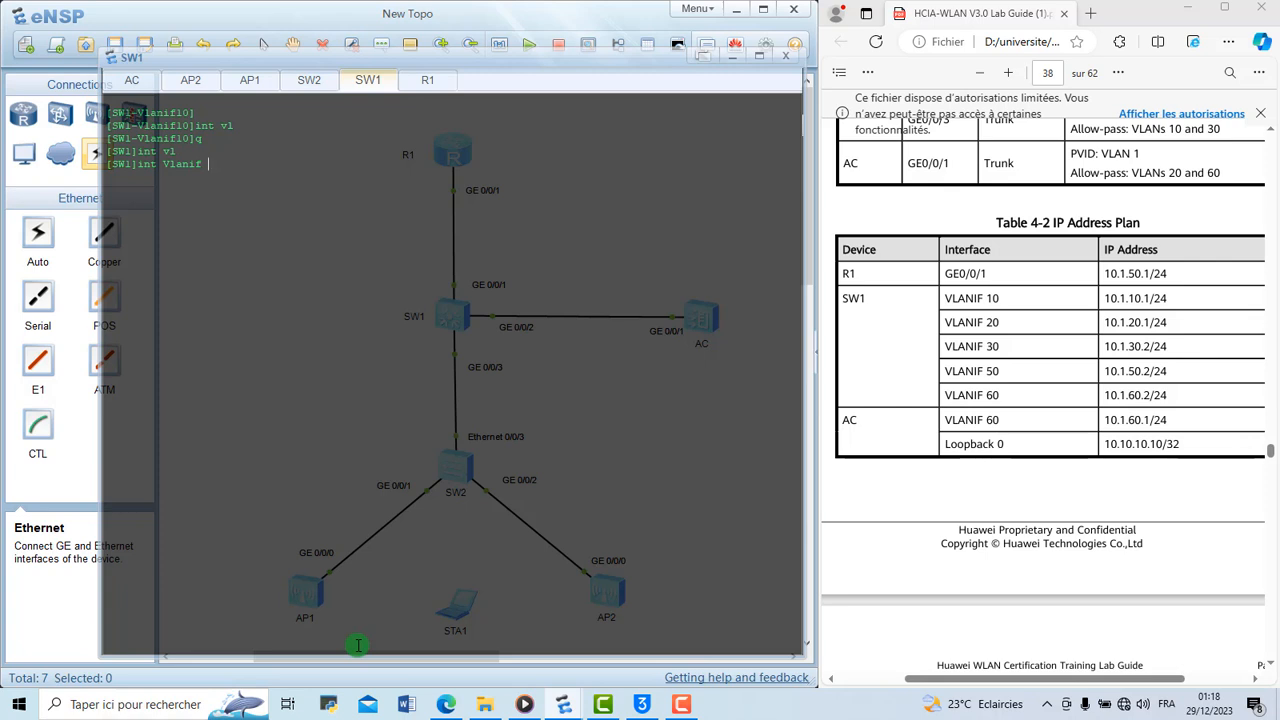
text(20)
key(Return)
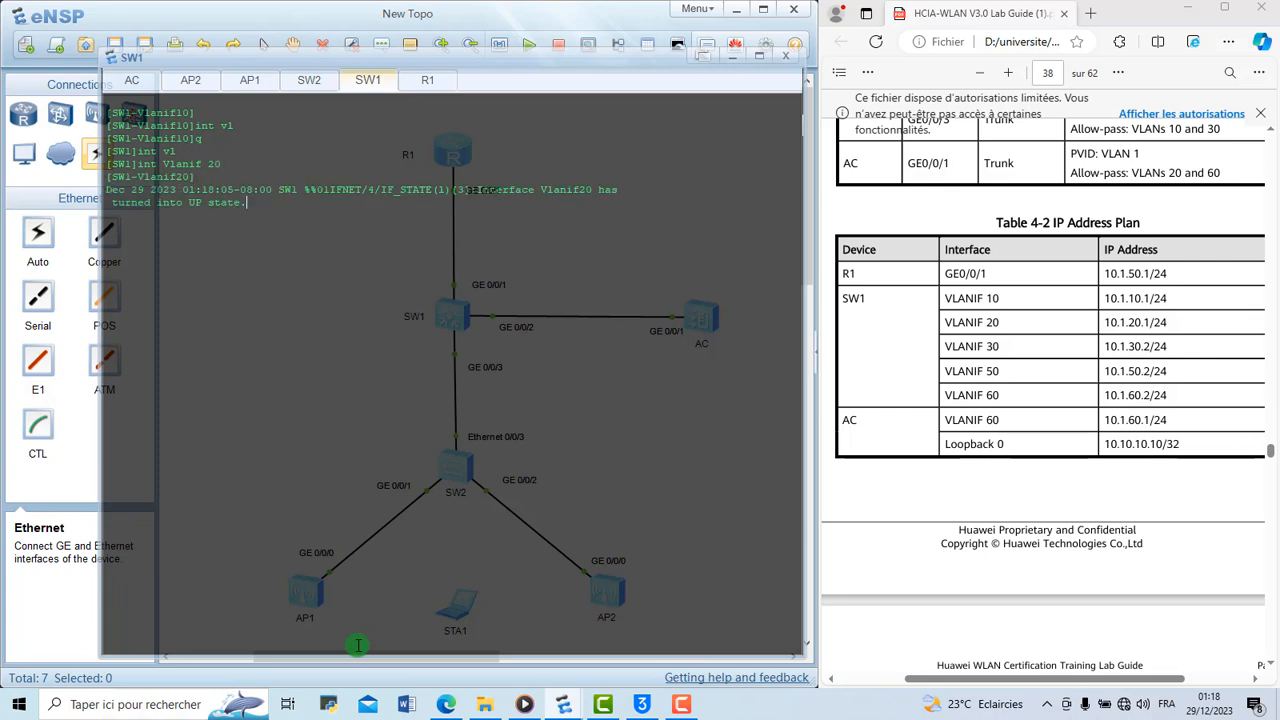
key(Return)
Assign IP address 10.1.20.1 with a 24-bit mask to SW1's VLANIF 20 interface
text(ip add 10.1.20.1 24)
key(Return)
key(Return)
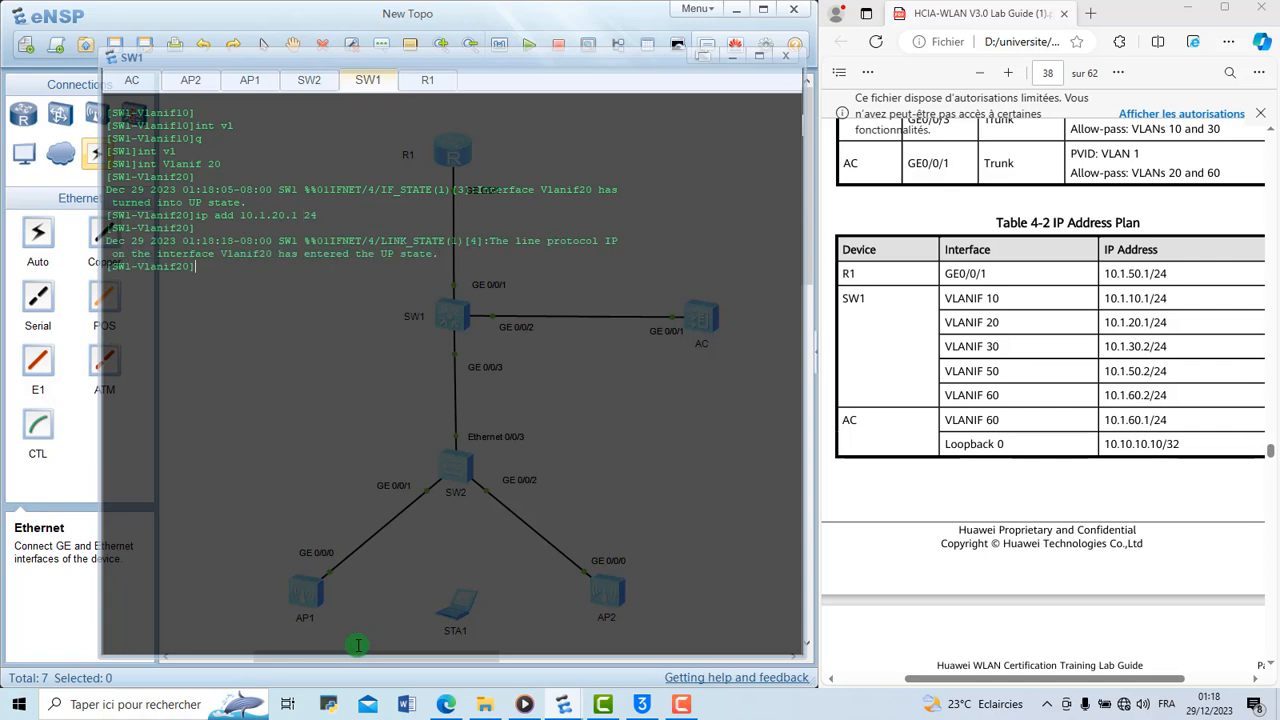
Create the VLANIF 30 interface on SW1
key(Up)
key(Up)
key(BackSpace)
key(BackSpace)
text(30)
key(Return)
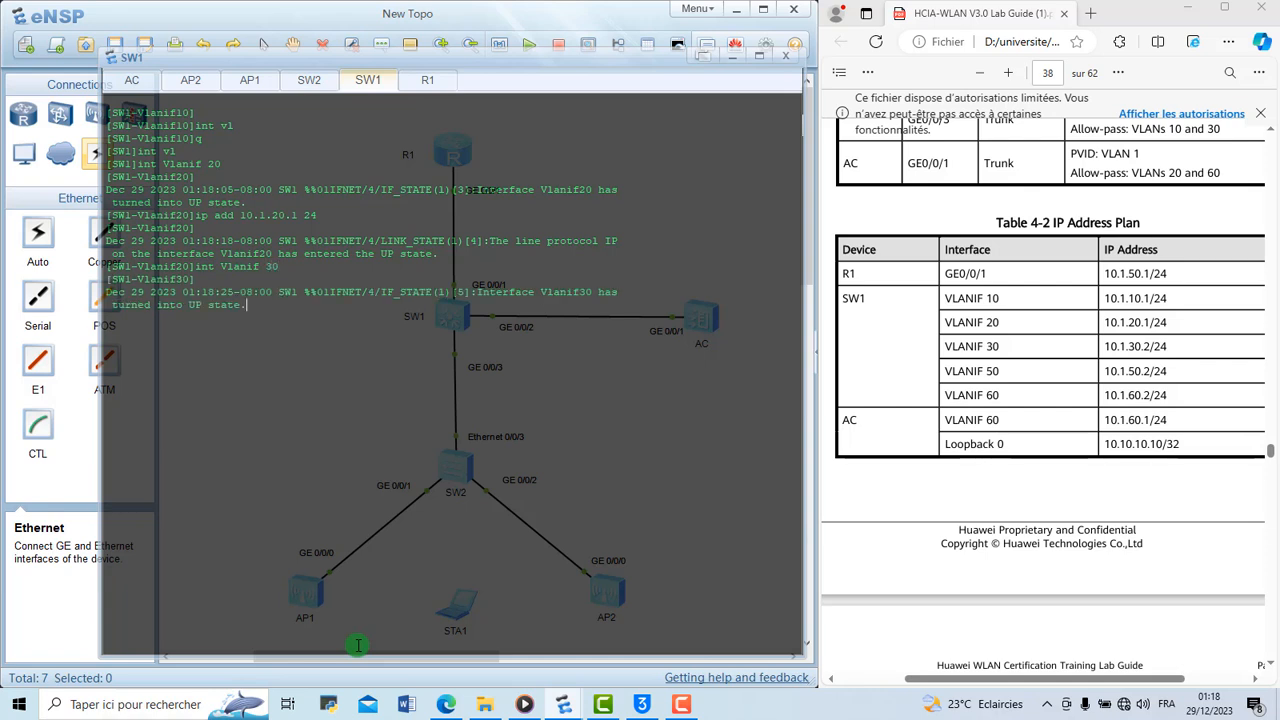
key(Return)
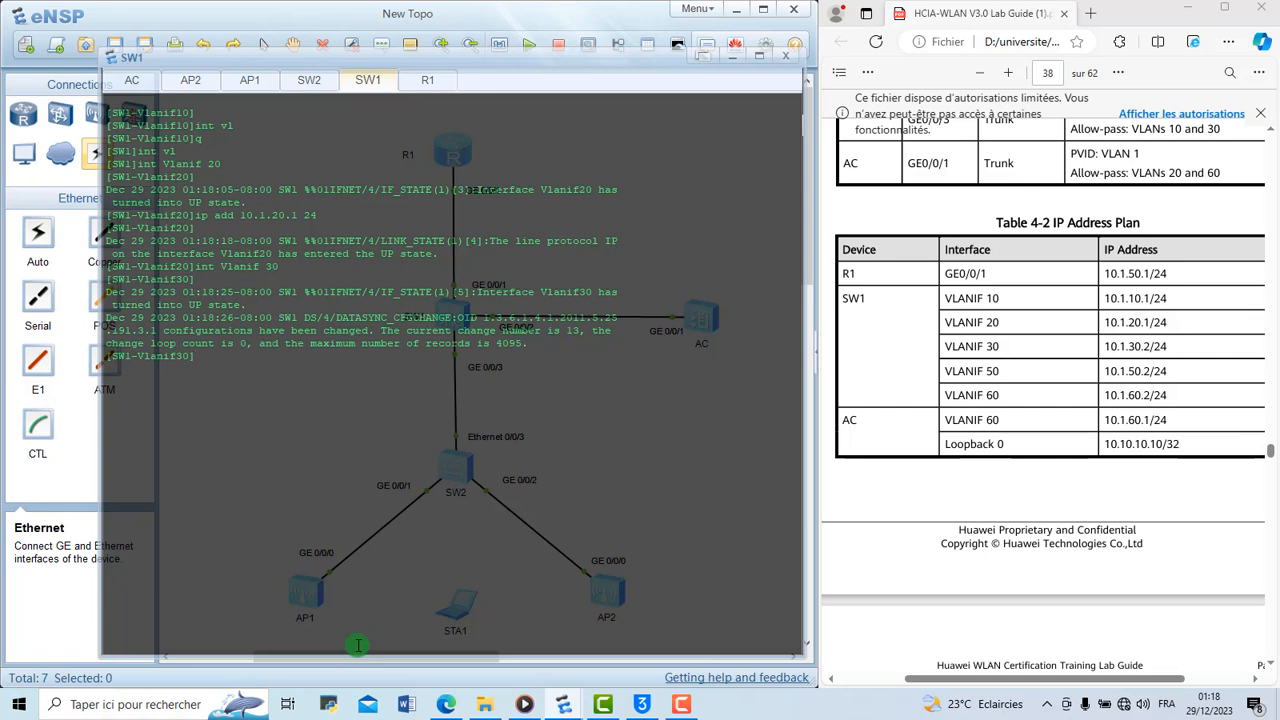
Assign IP address 10.1.30.2 with a 24-bit mask to SW1's VLANIF 30 interface
key(Up)
key(Up)
key(Left)
key(Left)
key(Left)
key(Left)
key(Left)
key(Left)
key(BackSpace)
text(3)
key(Right)
key(Right)
key(BackSpace)
text(2)
key(Return)
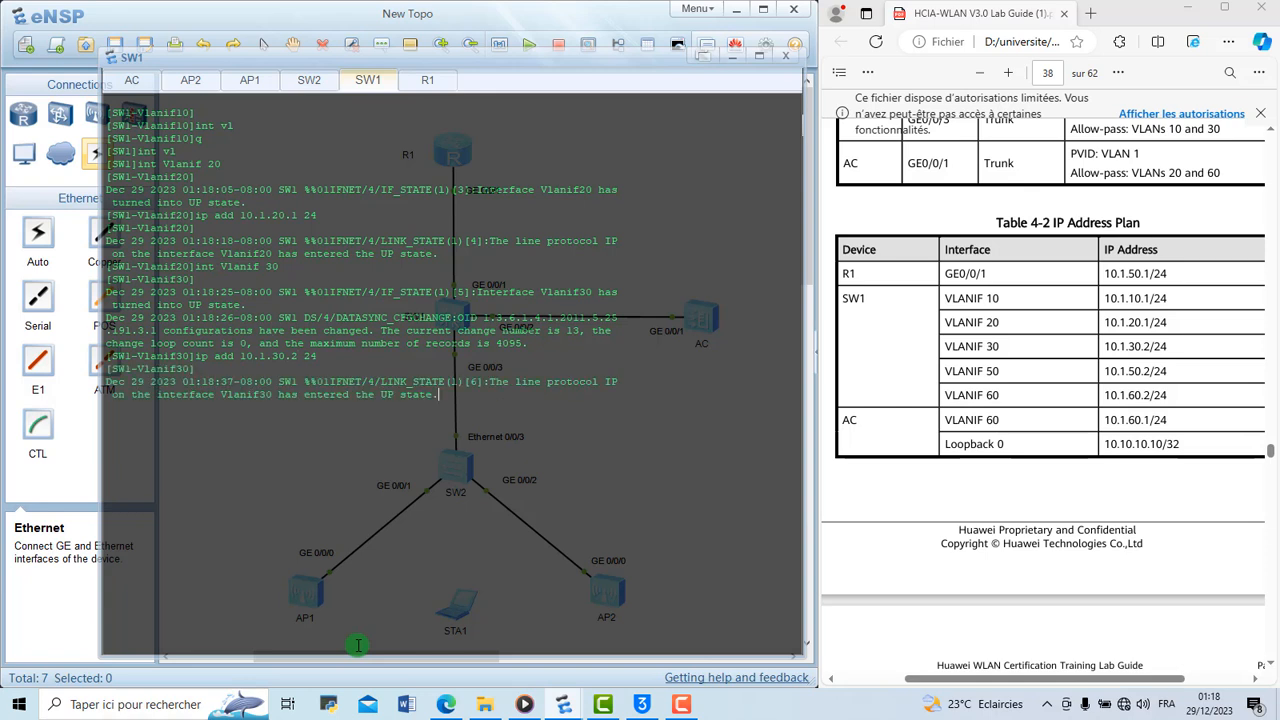
key(Return)
Create the VLANIF 50 interface on SW1
key(Up)
key(Up)
key(BackSpace)
key(BackSpace)
text(50)
key(Return)
Assign the planned IP address 10.1.50.2 with a 24-bit mask to SW1's VLANIF 50 interface
key(Up)
key(Up)
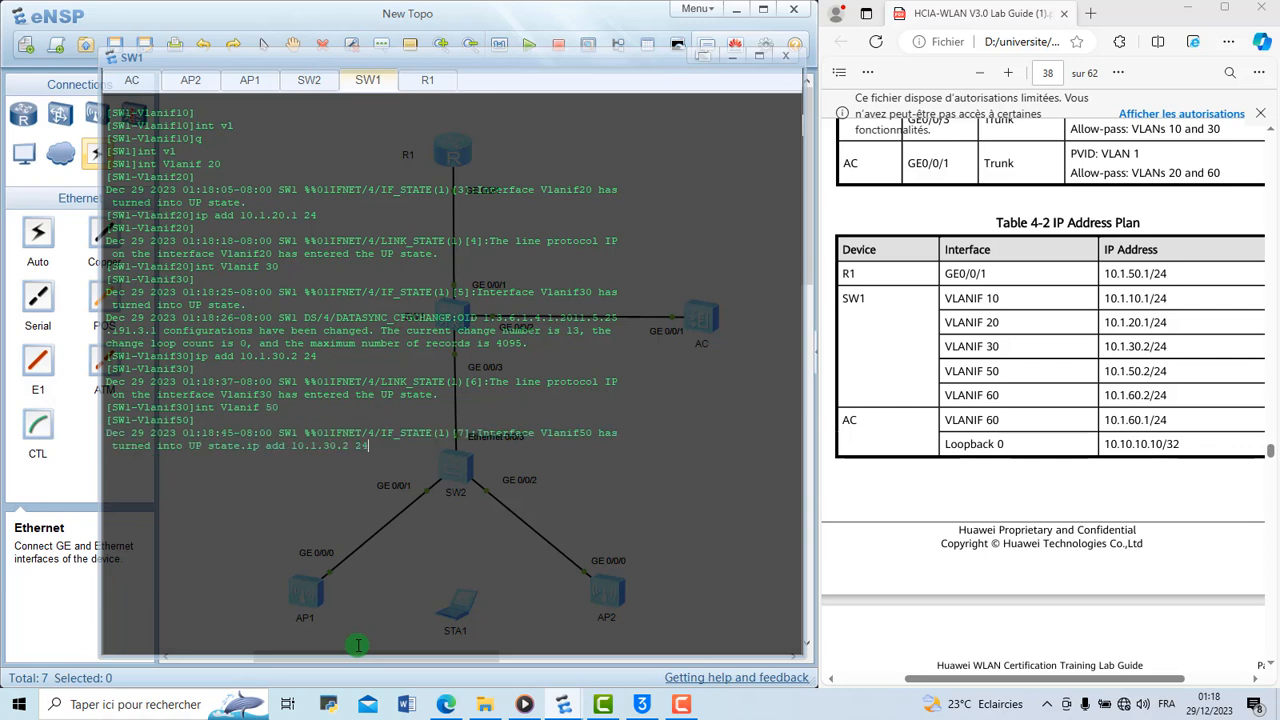
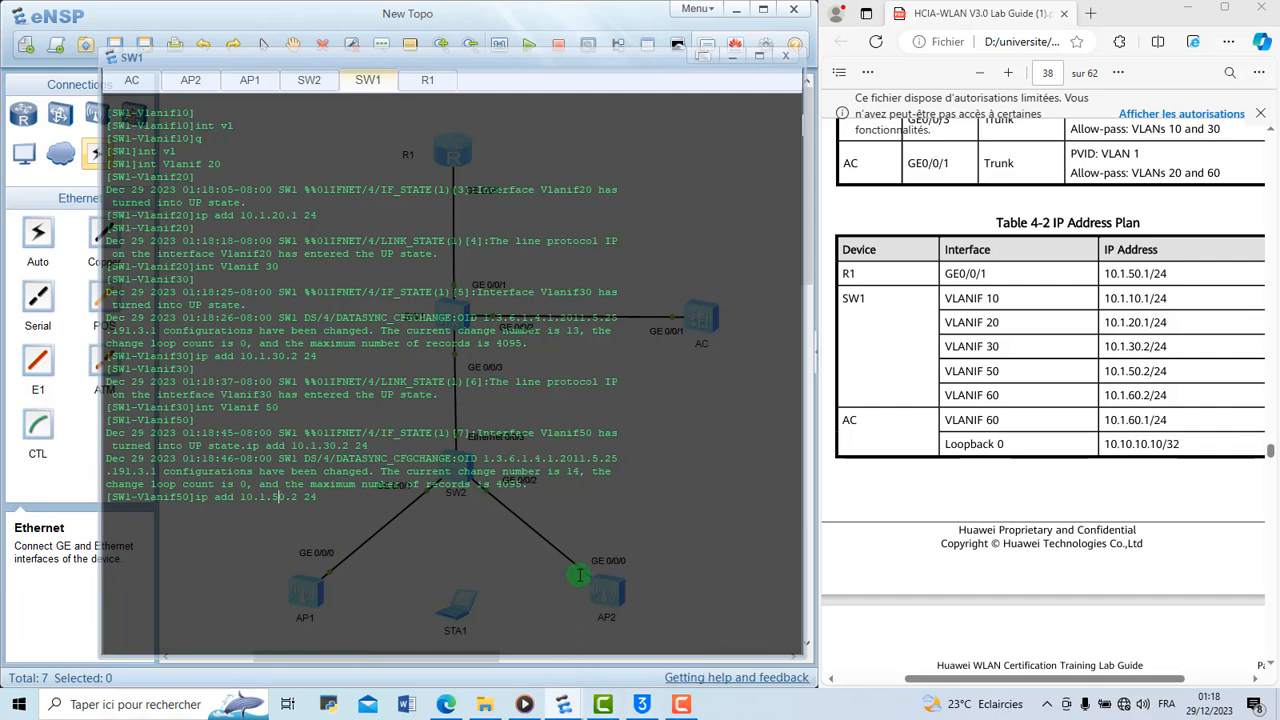
Apply address 10.1.50.2 with a 24-bit mask to SW1's VLANIF 50 and display that interface's configuration
key(Return)
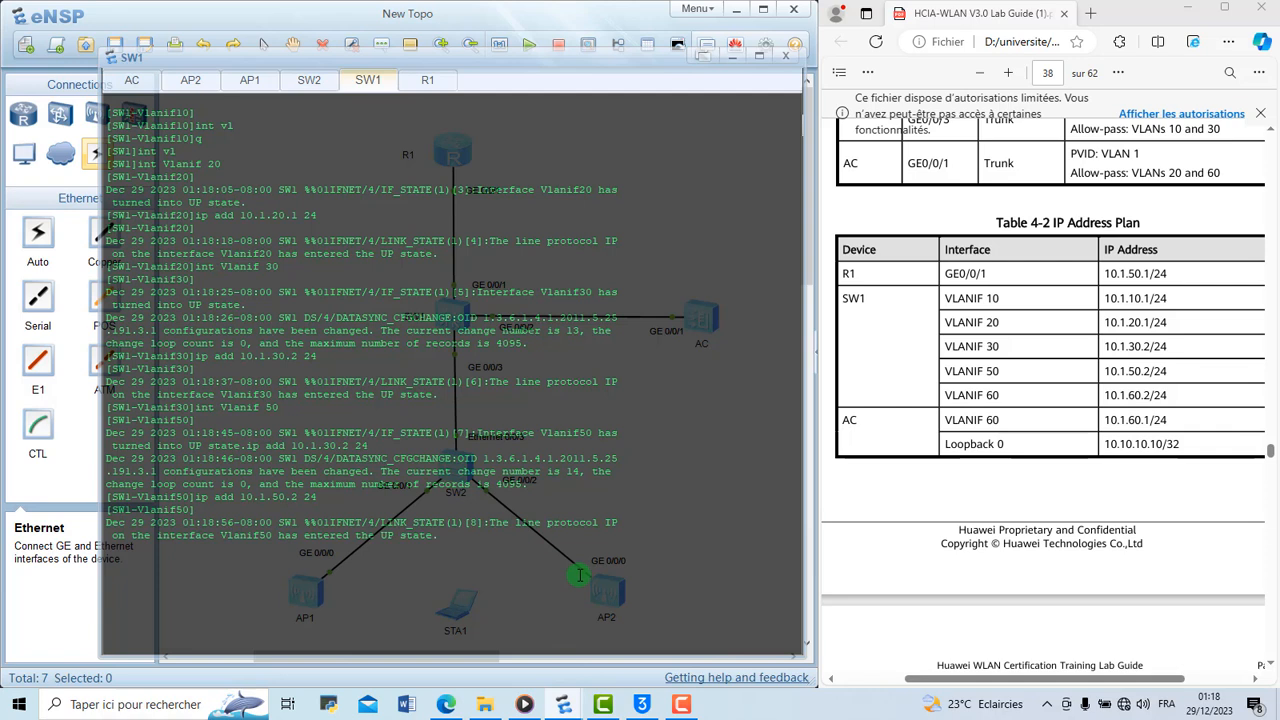
text(dip th)
text(s)
key(Return)
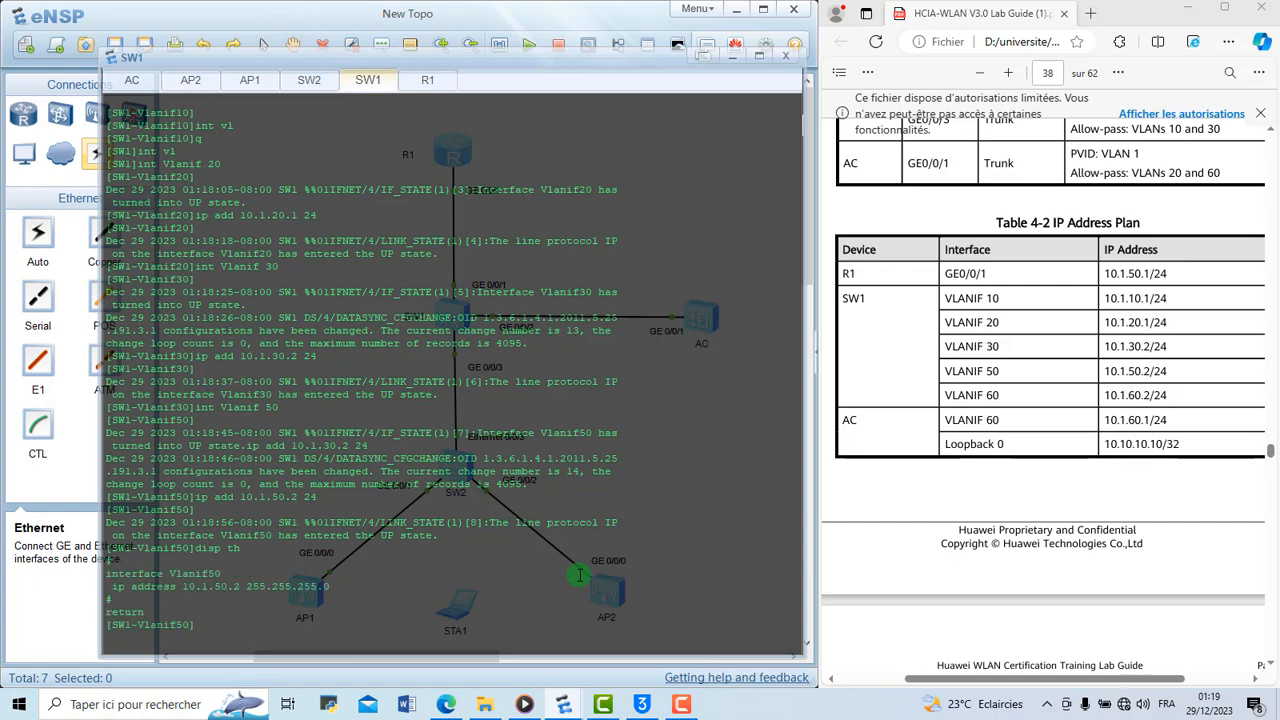
Clear the SW1 console and create the VLANIF 60 interface
right_click(579, 575)
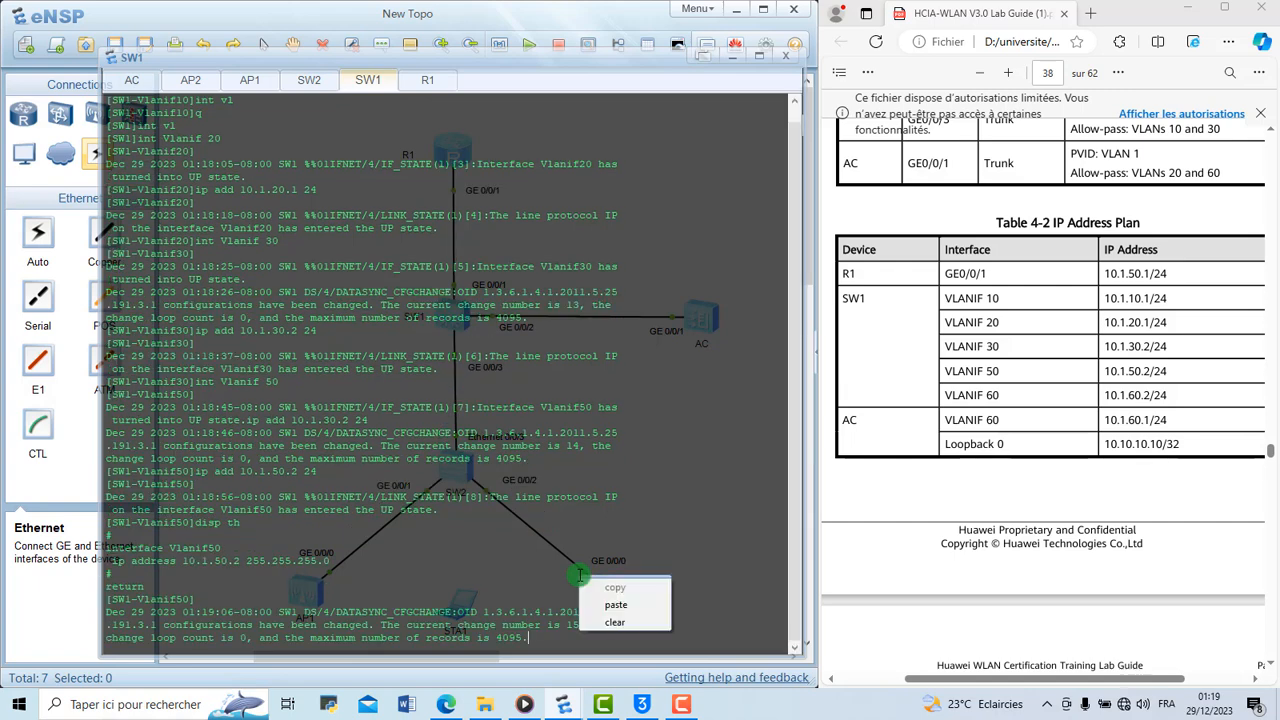
click(621, 622)
key(Return)
key(Return)
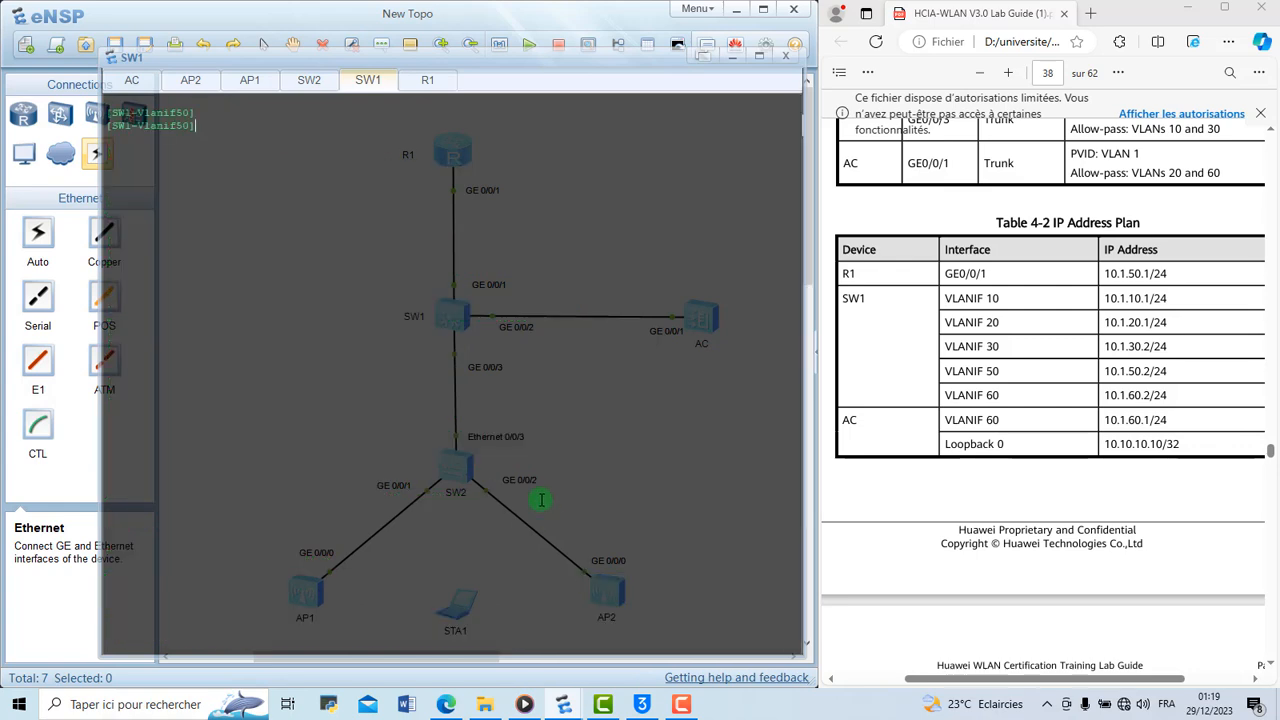
text(int Vlanif 60)
key(Return)
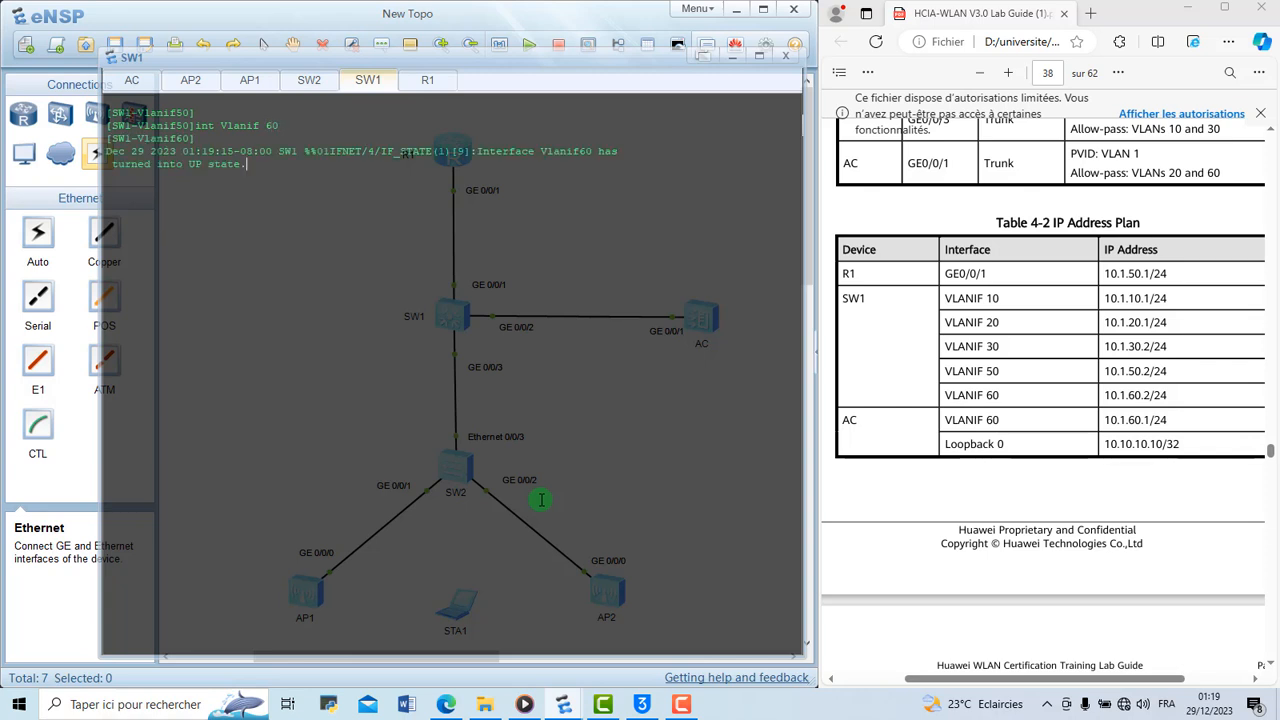
Assign IP address 10.1.60.2 with a 24-bit mask to SW1's VLANIF 60 interface and display its configuration
text(disp th)
key(Up)
key(Up)
key(Left)
key(Left)
key(BackSpace)
text(6)
key(Return)
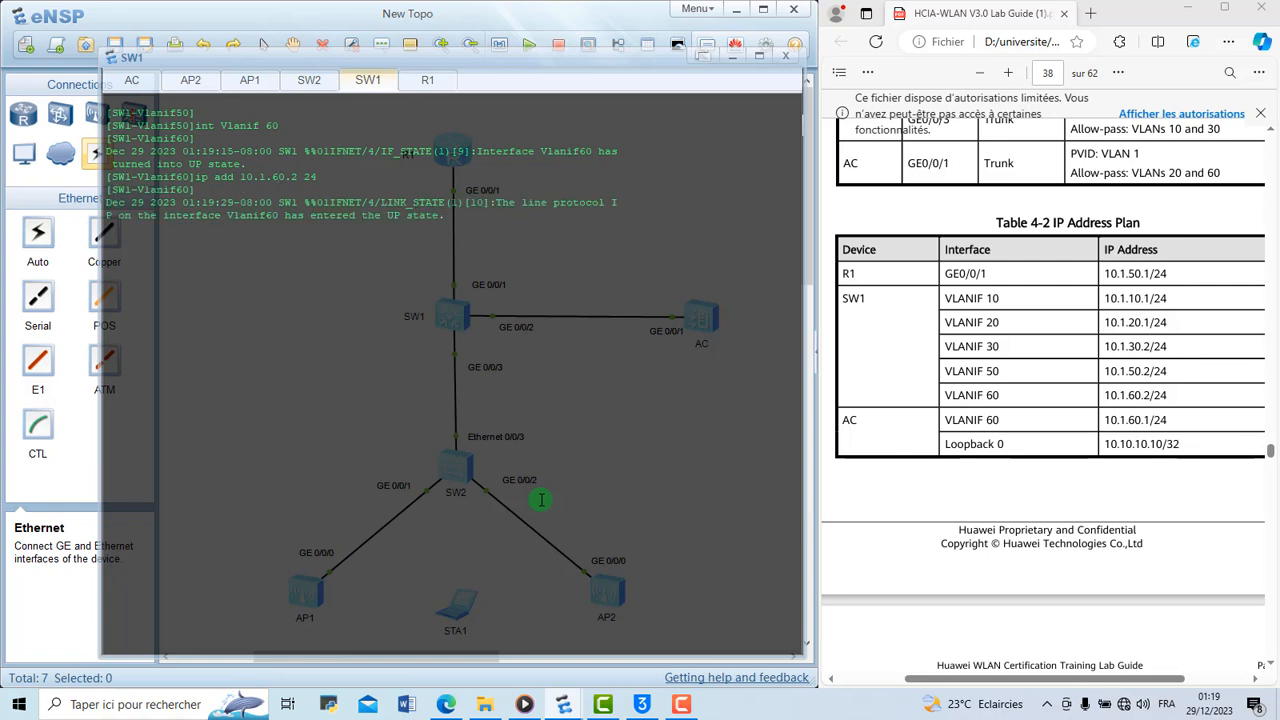
text(disp th)
key(Return)
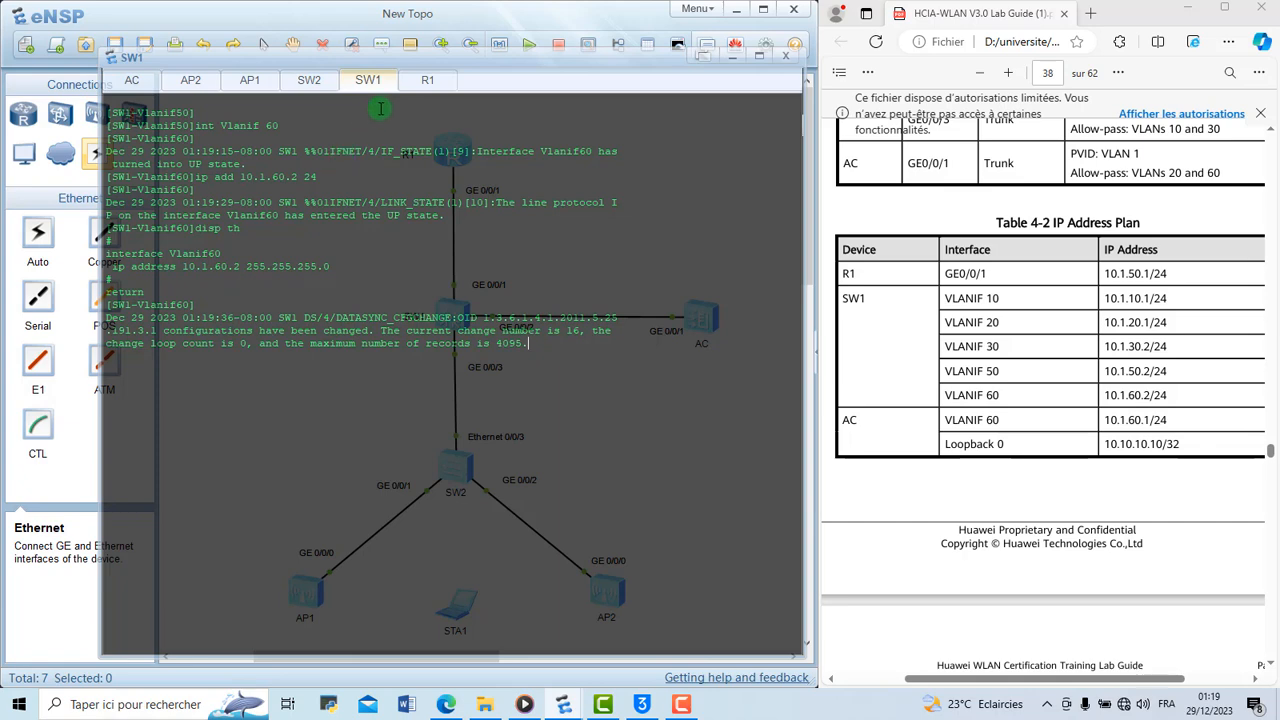
Switch to the AC console and leave the GigabitEthernet0/0/1 interface view
click(135, 79)
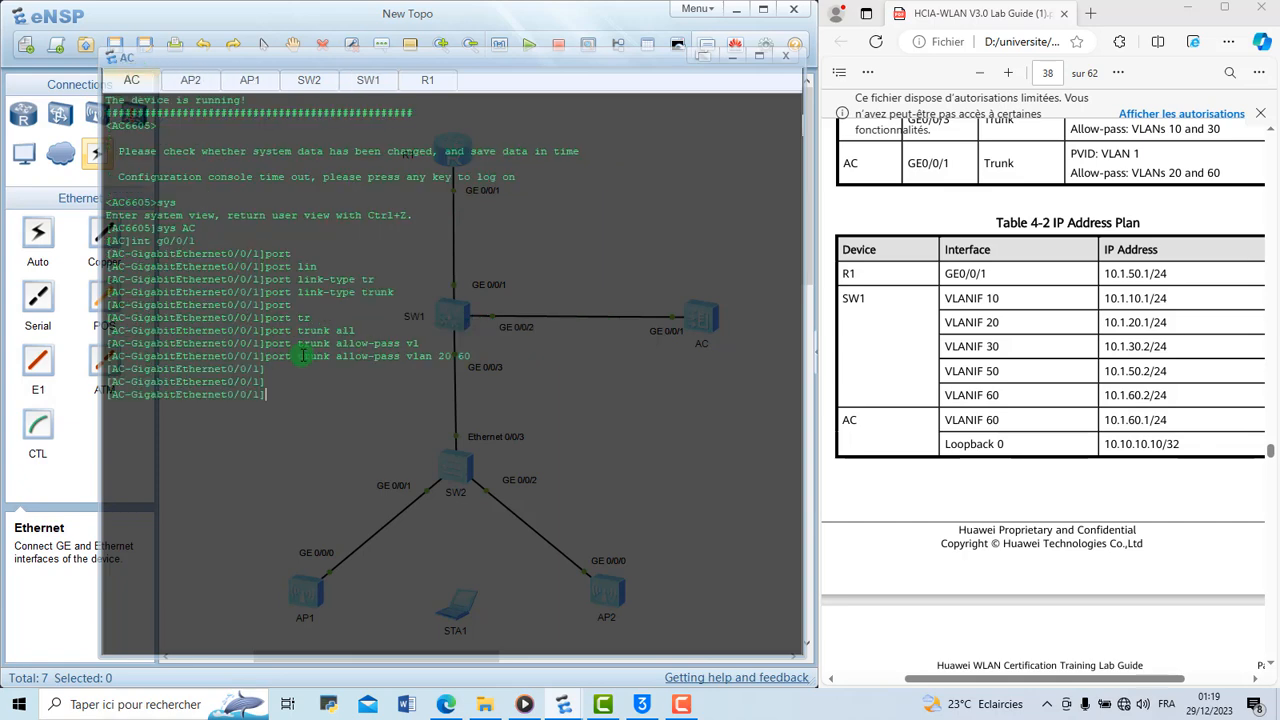
text(q)
key(Return)
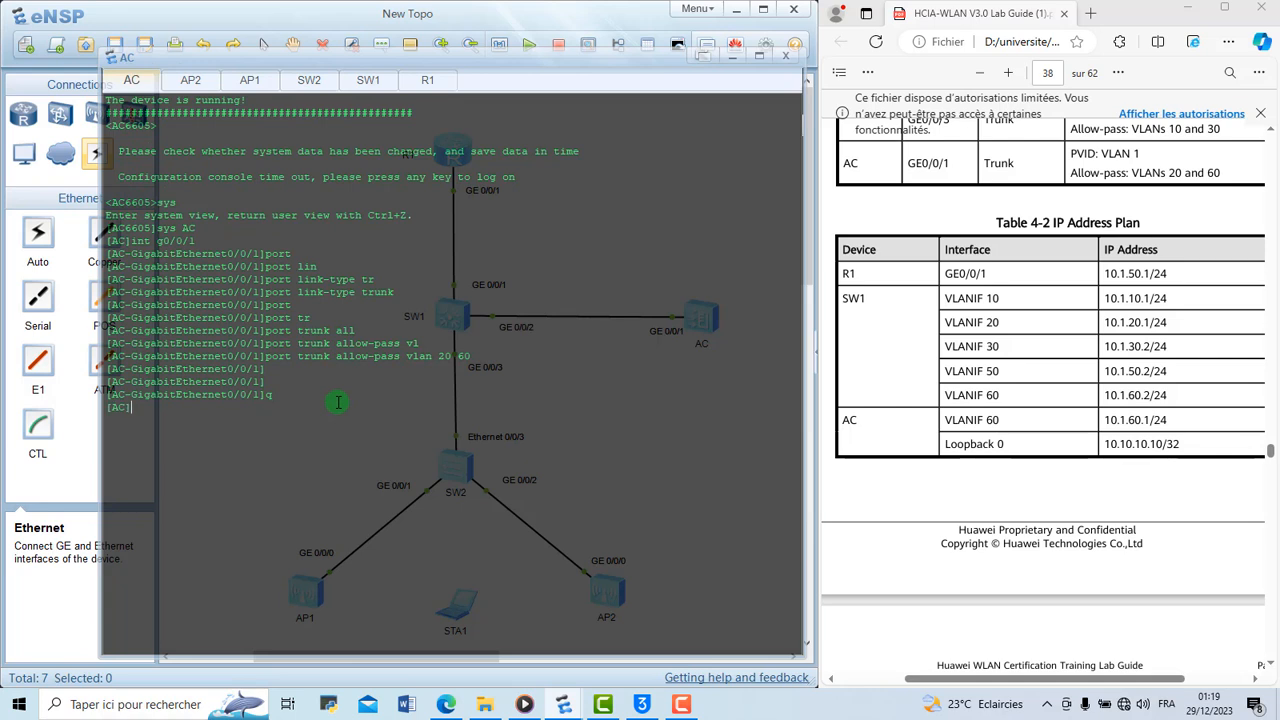
Try to create the VLANIF 60 interface on the AC
text(int vl)
key(Tab)
text(6)
key(Tab)
text(0)
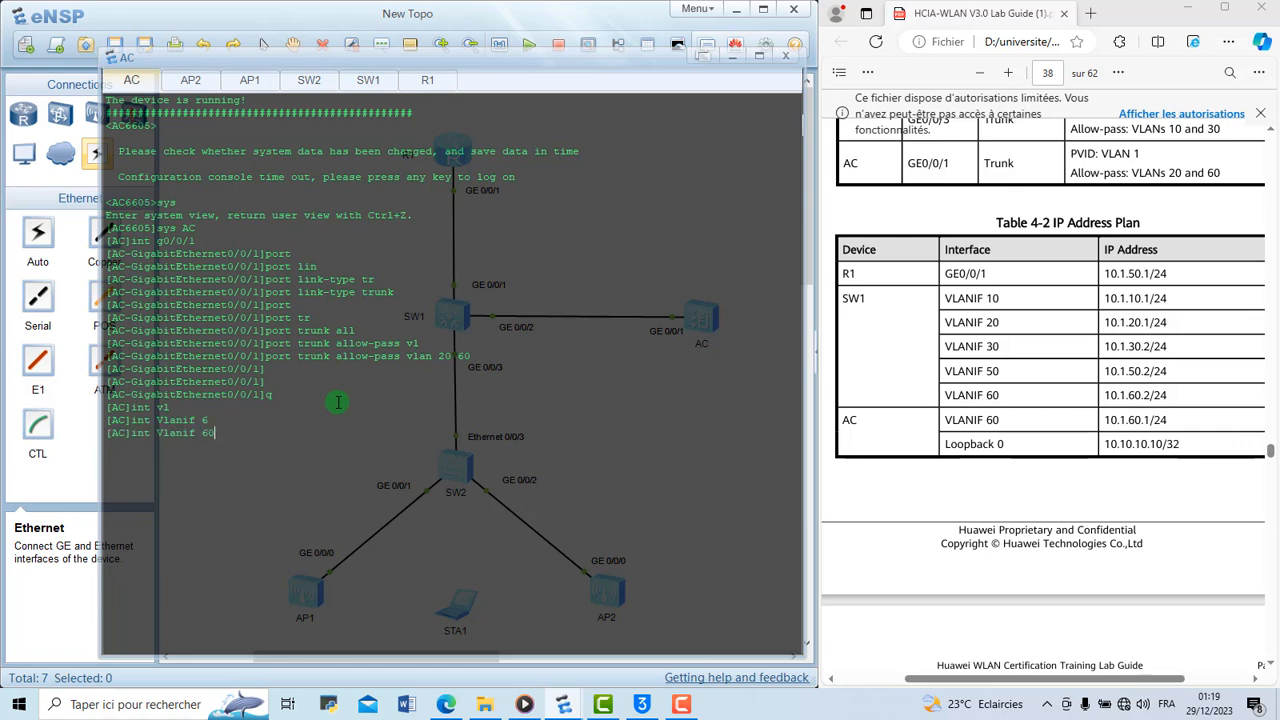
key(Return)
Create VLANs 20 and 60 on the AC with one batch command
key(Up)
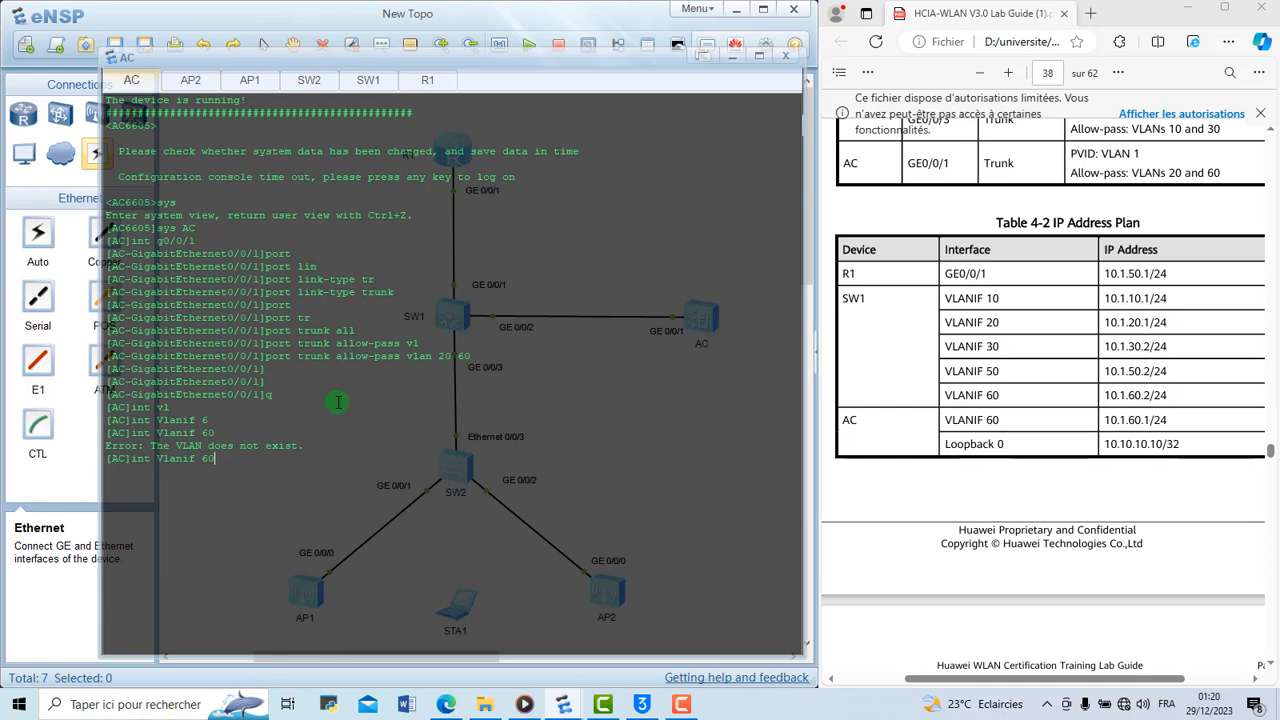
key(BackSpace)
key(BackSpace)
key(BackSpace)
key(BackSpace)
key(BackSpace)
key(BackSpace)
key(BackSpace)
key(BackSpace)
key(BackSpace)
key(BackSpace)
key(BackSpace)
key(BackSpace)
key(BackSpace)
text(vlan batch 20 60)
key(Return)
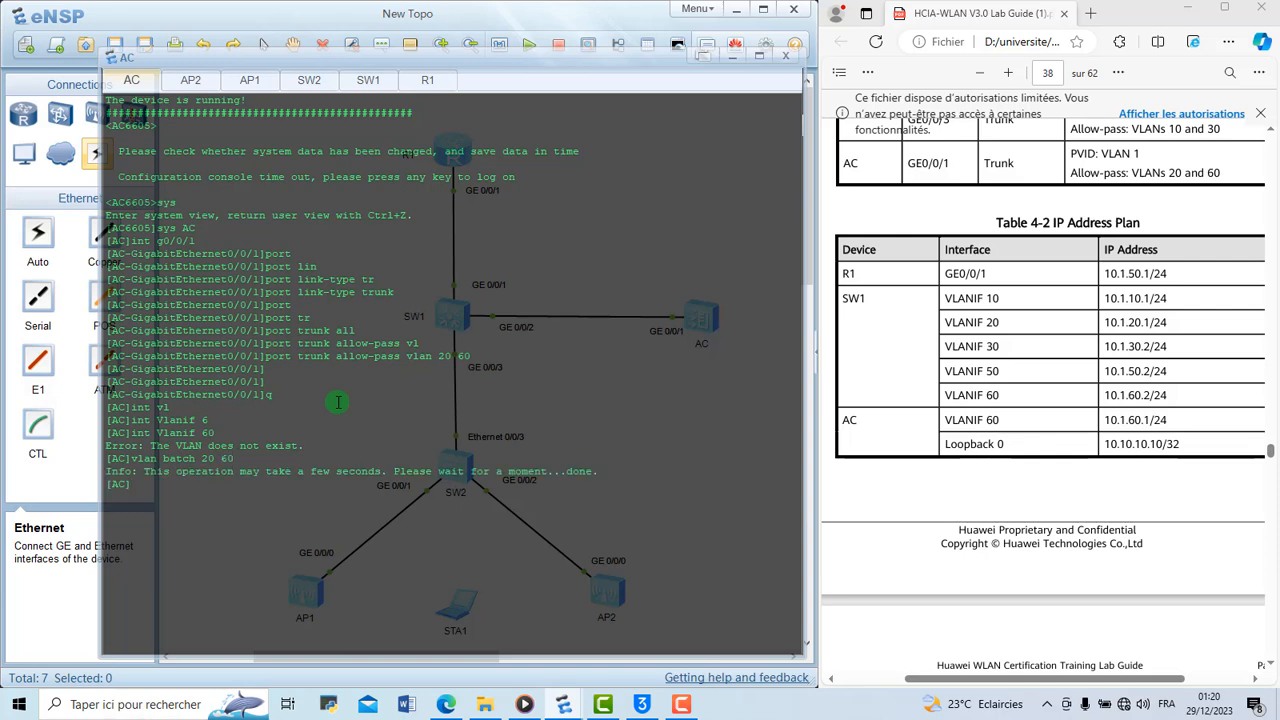
Create the VLANIF 60 interface on the AC and assign it 10.1.60.1 with a 24-bit mask
key(Up)
key(Up)
key(Return)
text(ip add 10.1.60)
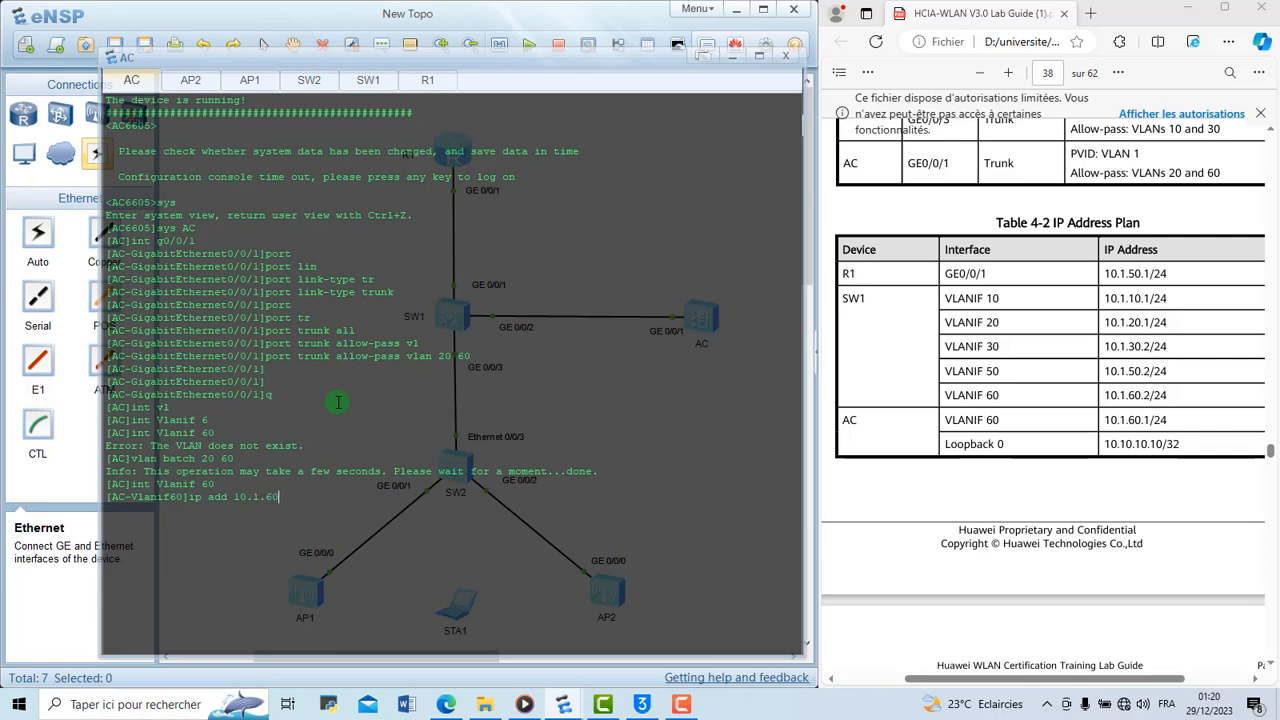
text(.1 24)
key(Return)
Create the LoopBack 0 interface on the AC and assign it 10.10.10.10 with a 32-bit mask
text(q)
key(Return)
text(inrt)
key(BackSpace)
text(l)
key(Tab)
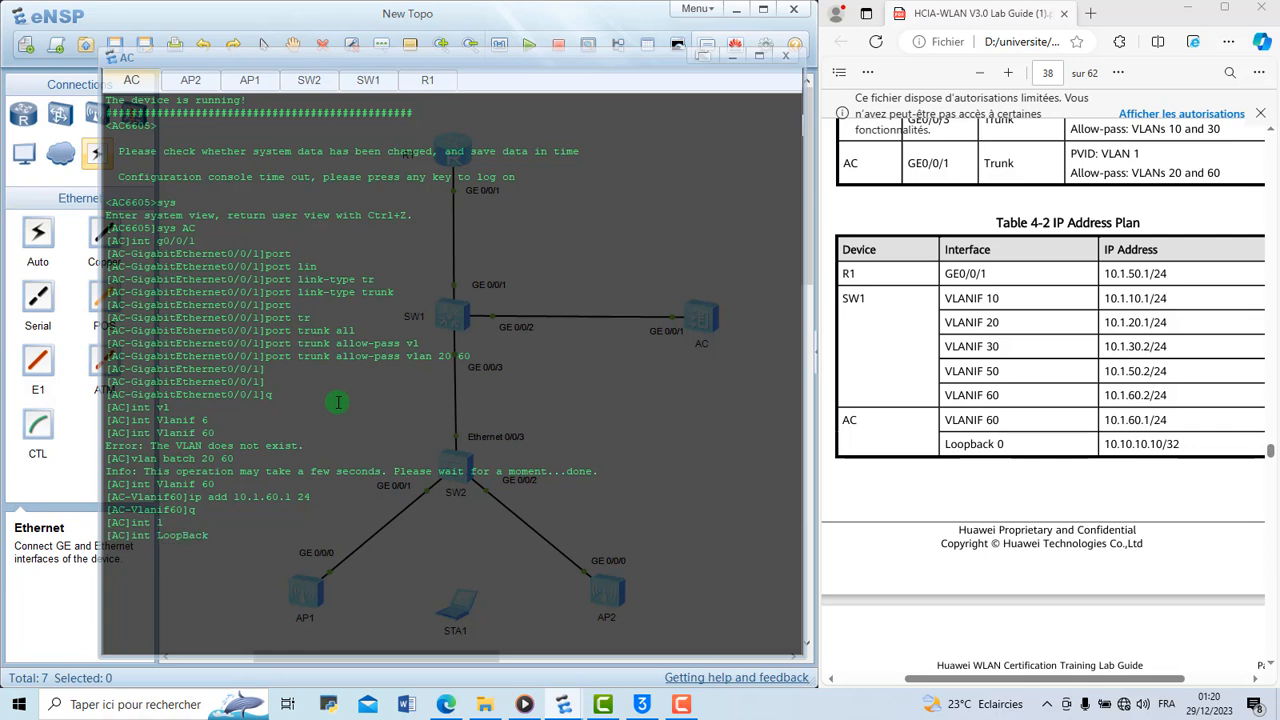
text(0)
key(Return)
text(ip add 10.10.10.10 32)
key(Return)
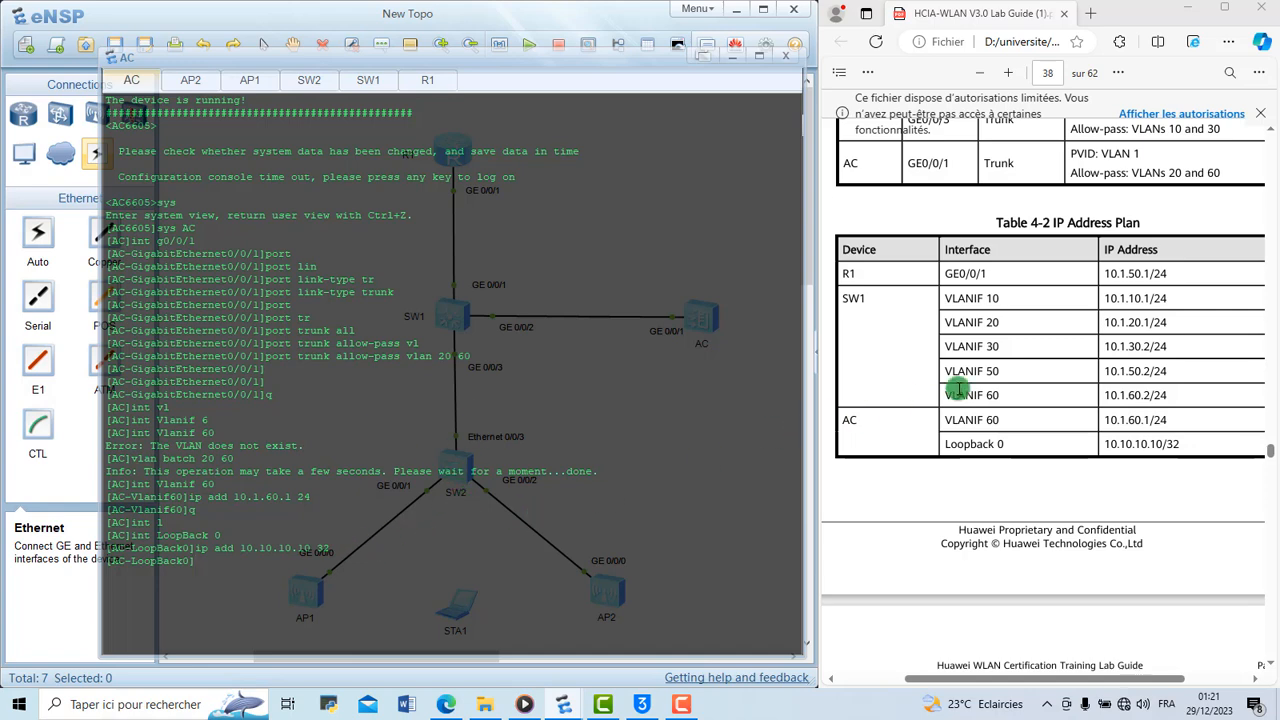
Examine the lab guide's WLAN data plan, interface address commands and R1 static route commands, plus the network topology
scroll(940, 380, up, 2)
scroll(956, 385, down, 4)
scroll(958, 388, down, 4)
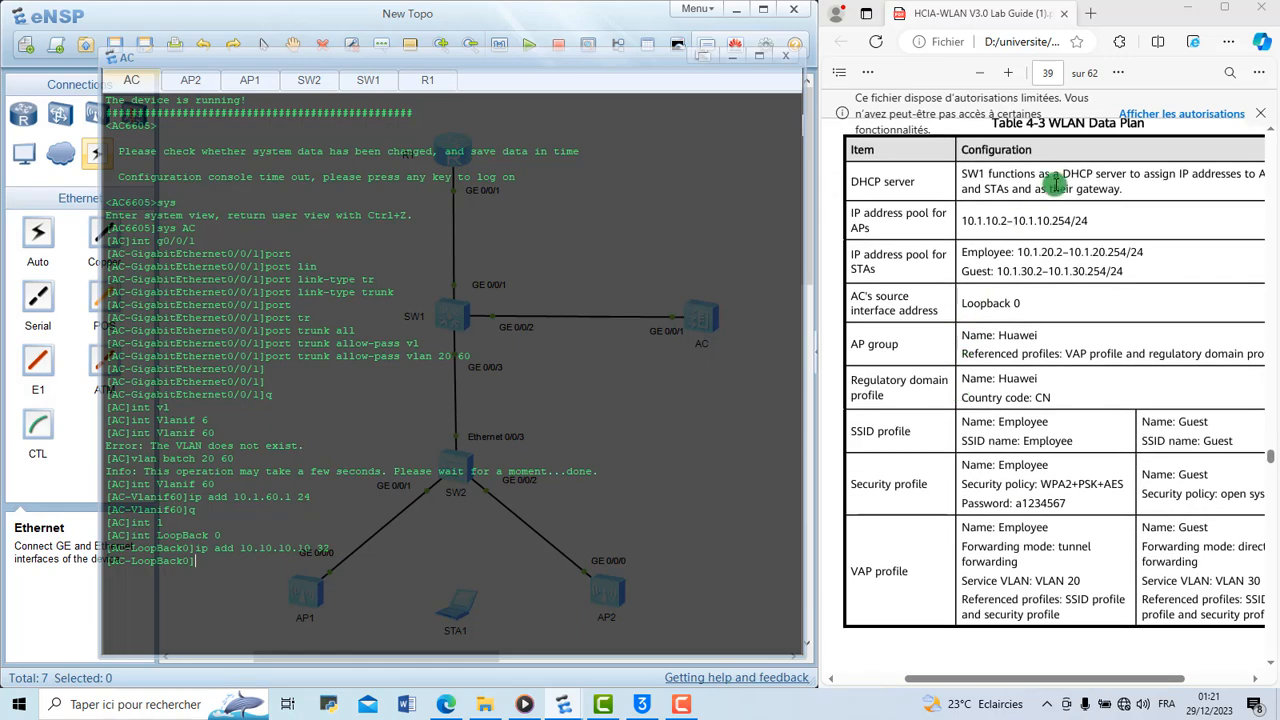
scroll(1010, 298, down, 15)
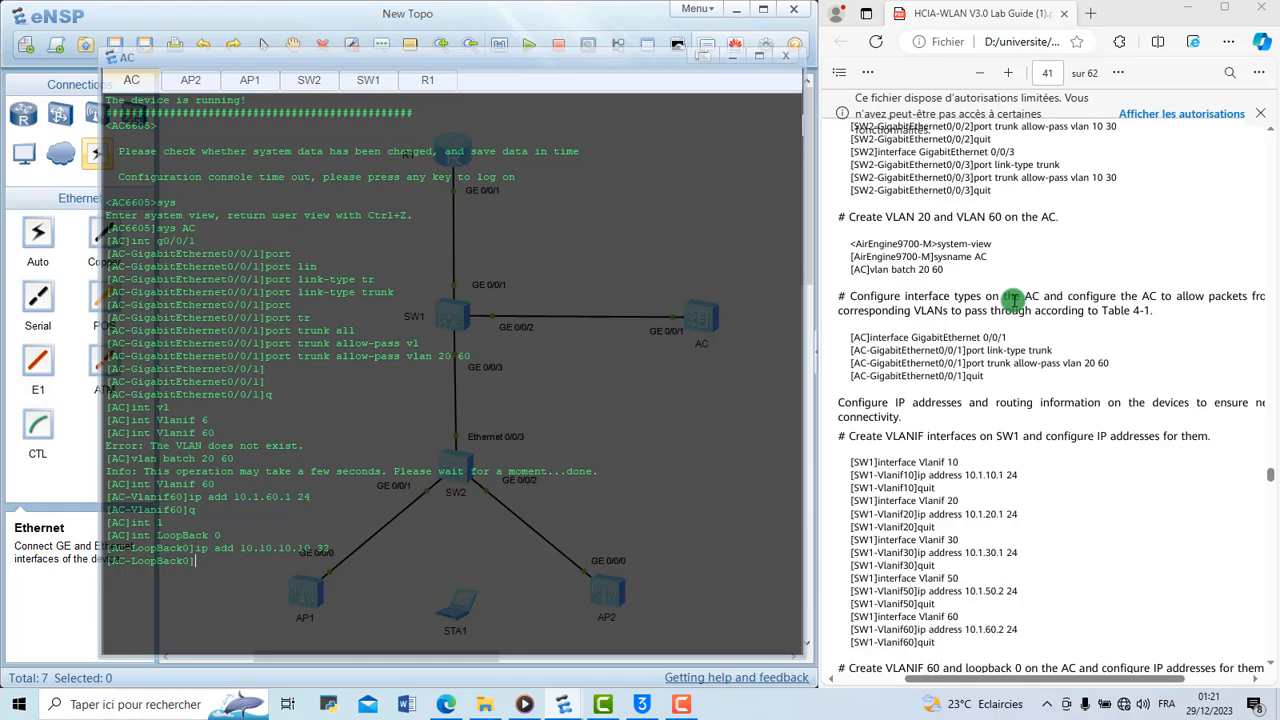
scroll(1013, 300, up, 7)
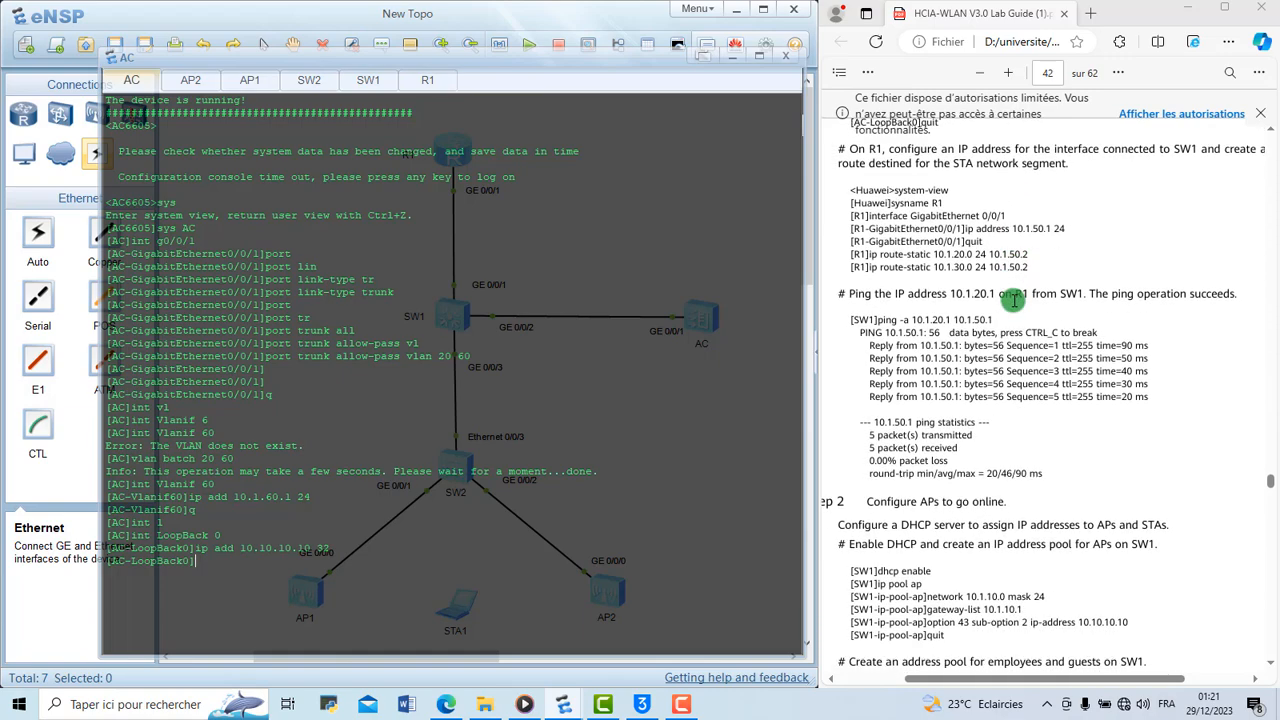
scroll(1013, 300, up, 2)
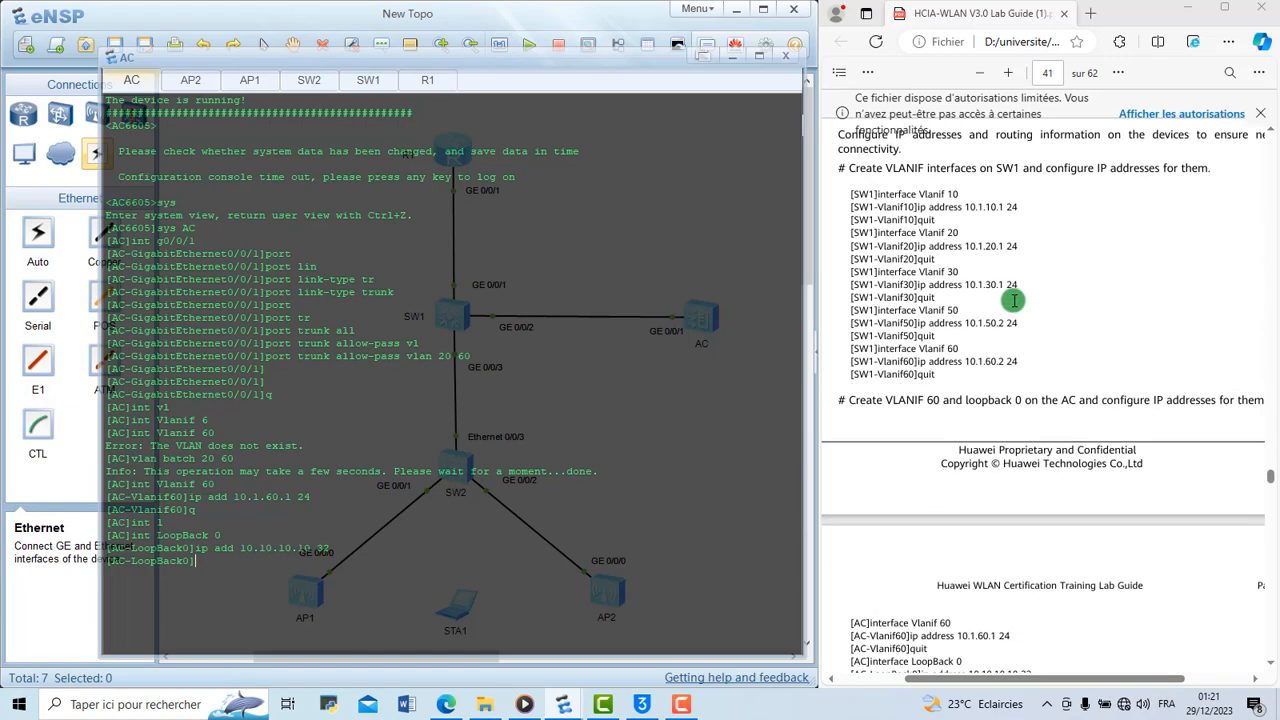
scroll(1013, 300, down, 1)
scroll(1013, 300, down, 5)
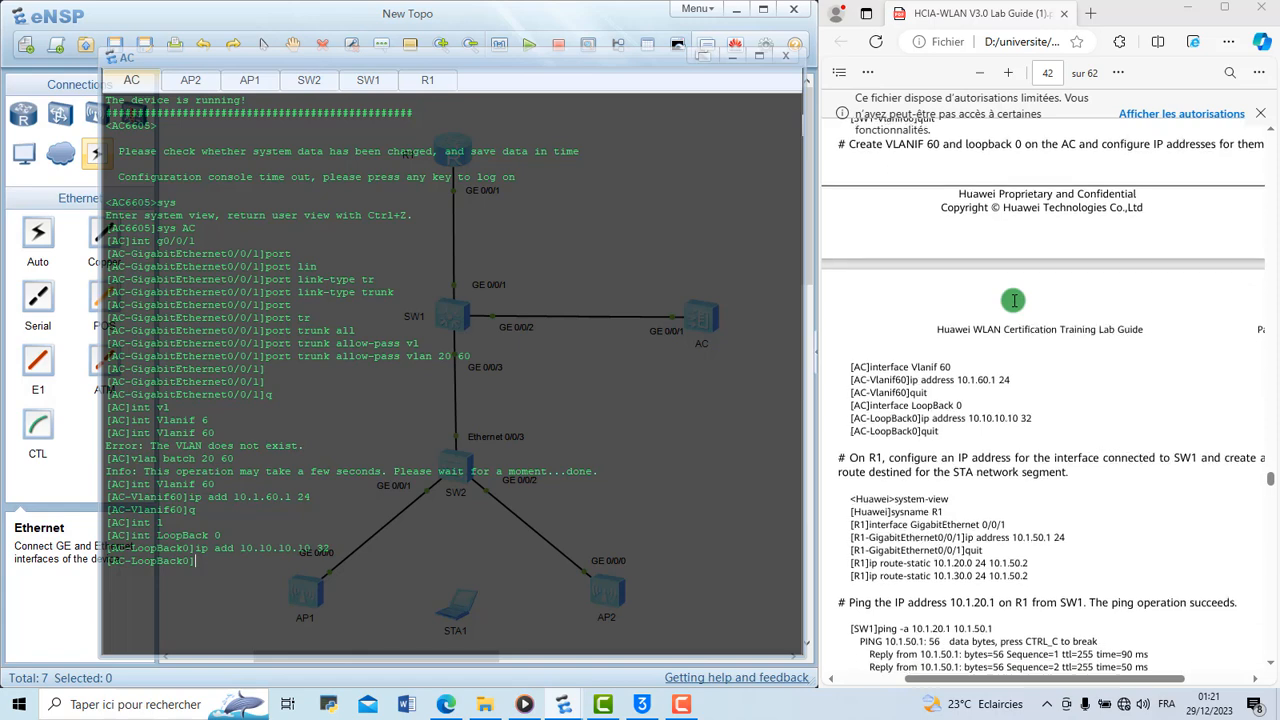
scroll(1013, 300, down, 1)
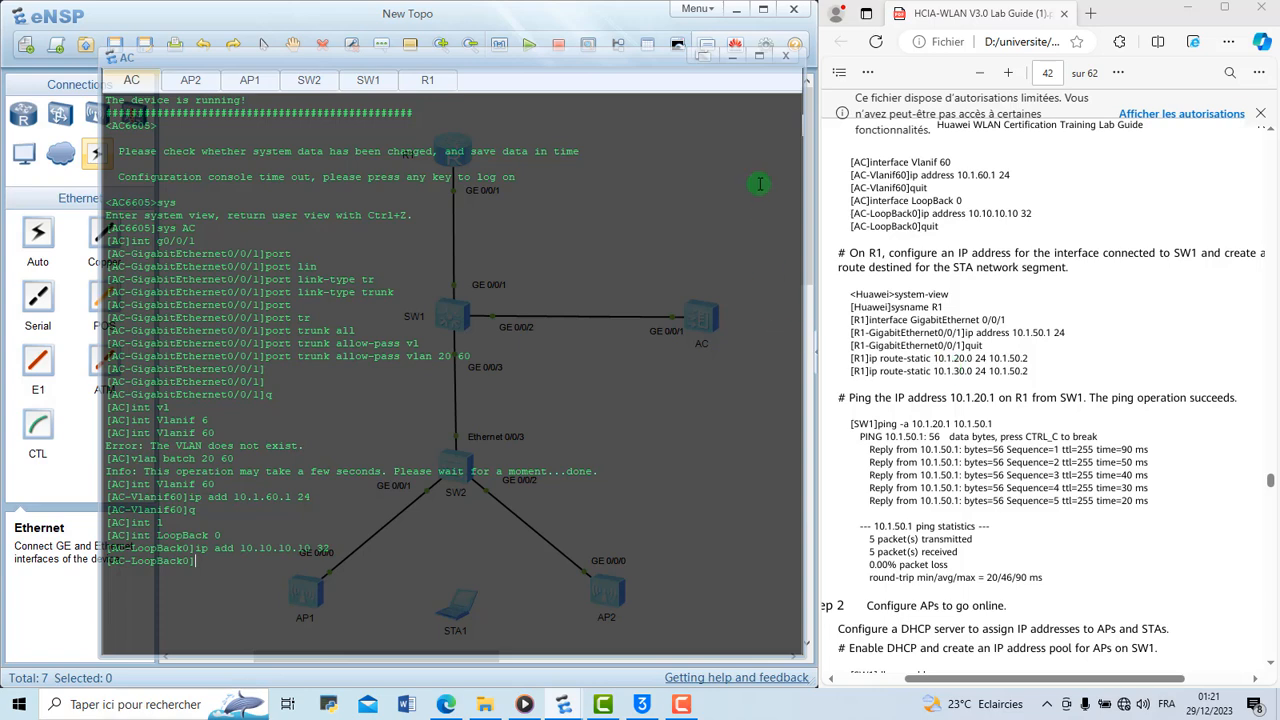
click(731, 55)
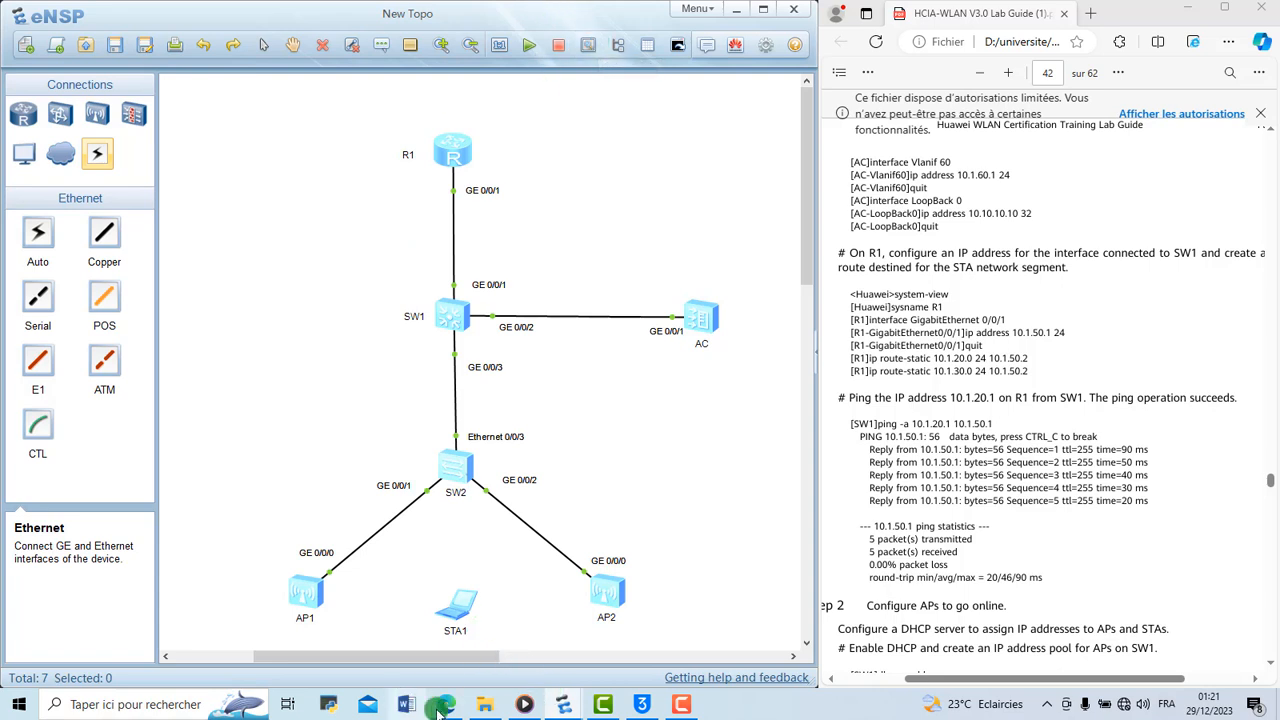
Reopen the AC console, clear its output and return from the LoopBack 0 view to the system view
mouse_move(444, 708)
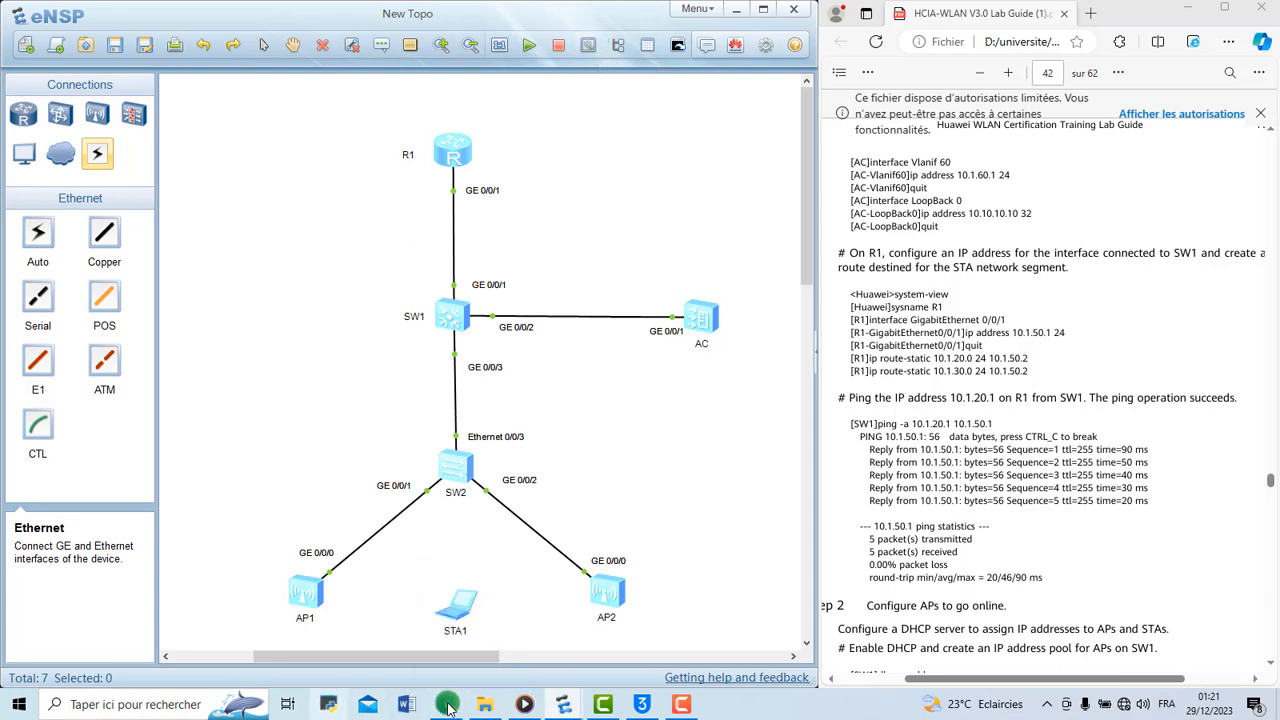
mouse_move(540, 708)
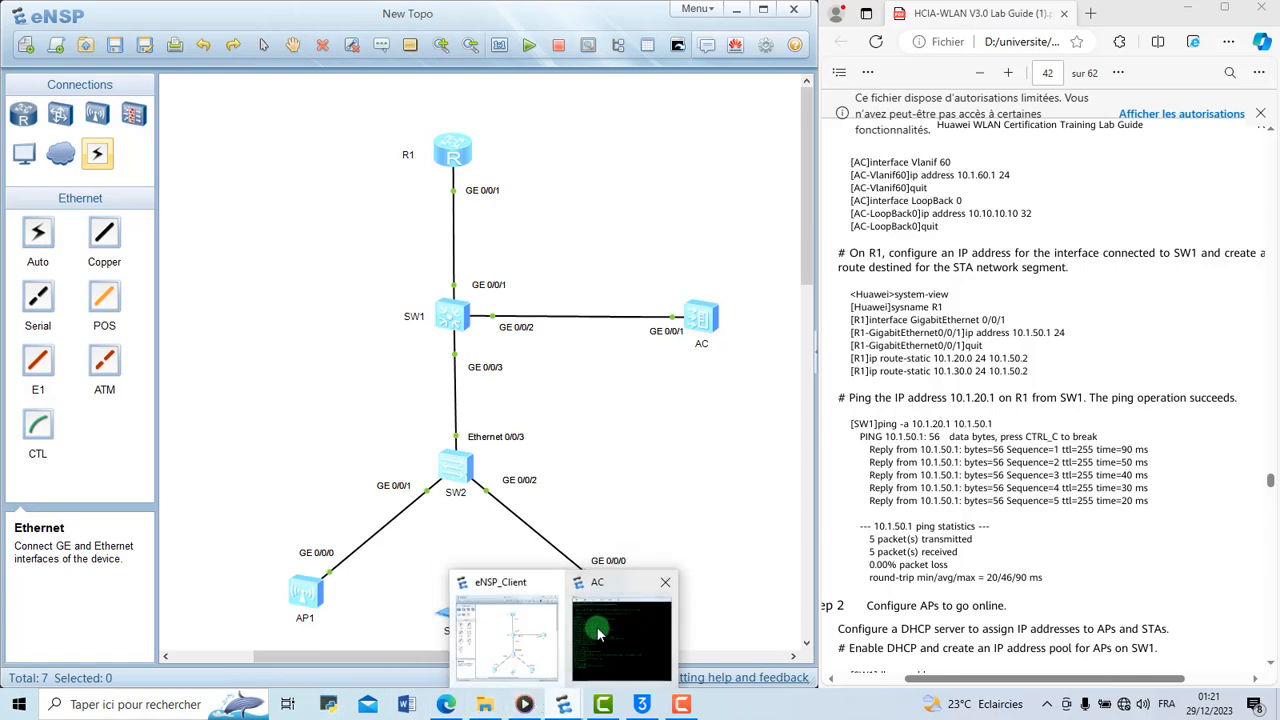
click(610, 622)
right_click(333, 567)
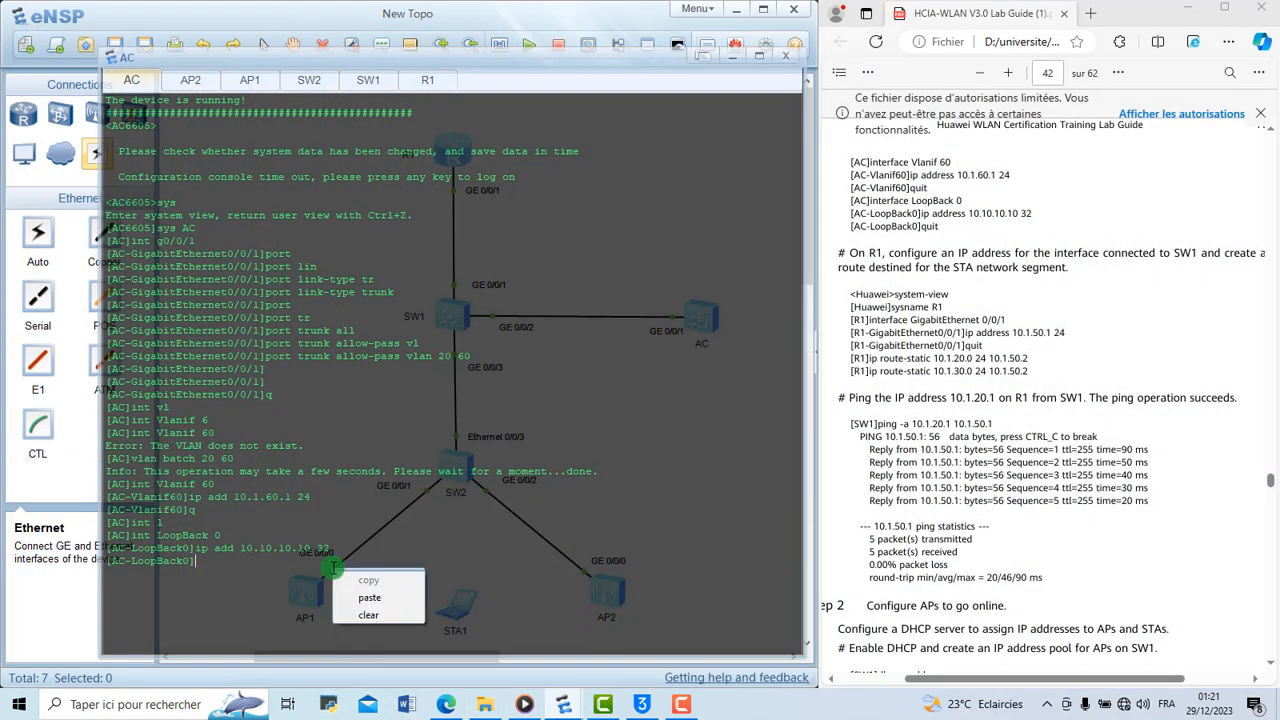
click(387, 611)
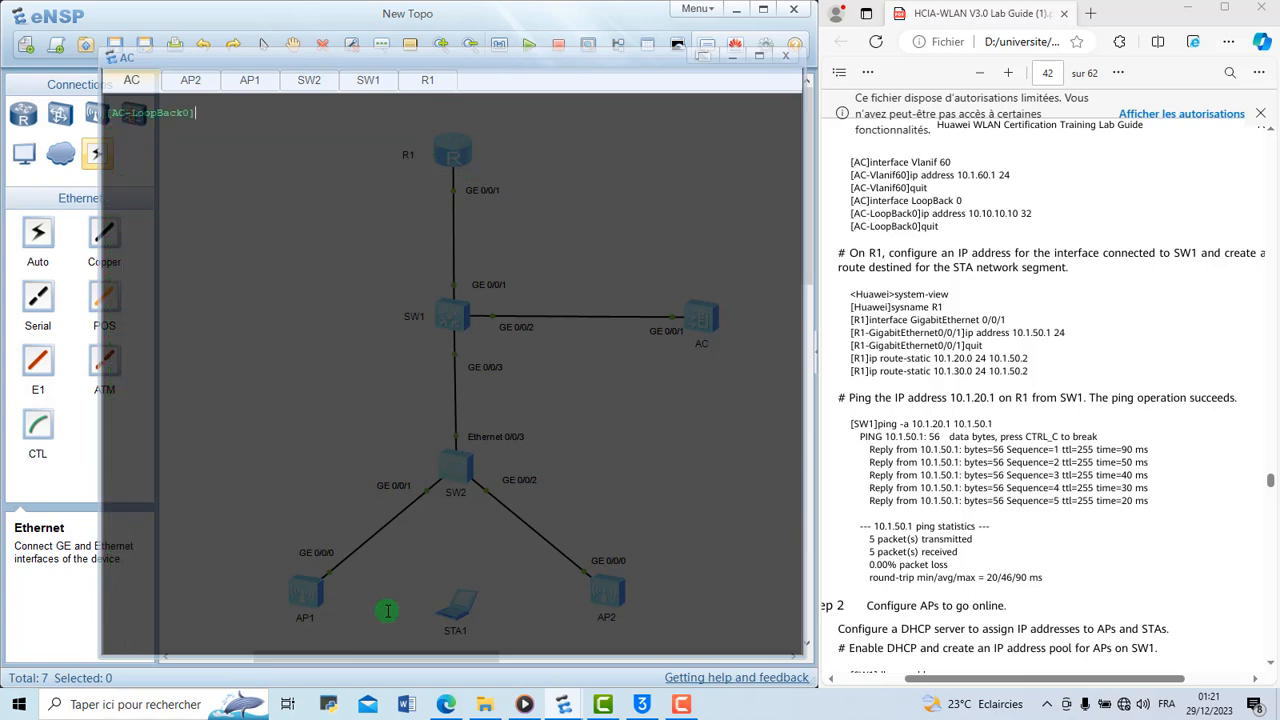
text(q)
key(Return)
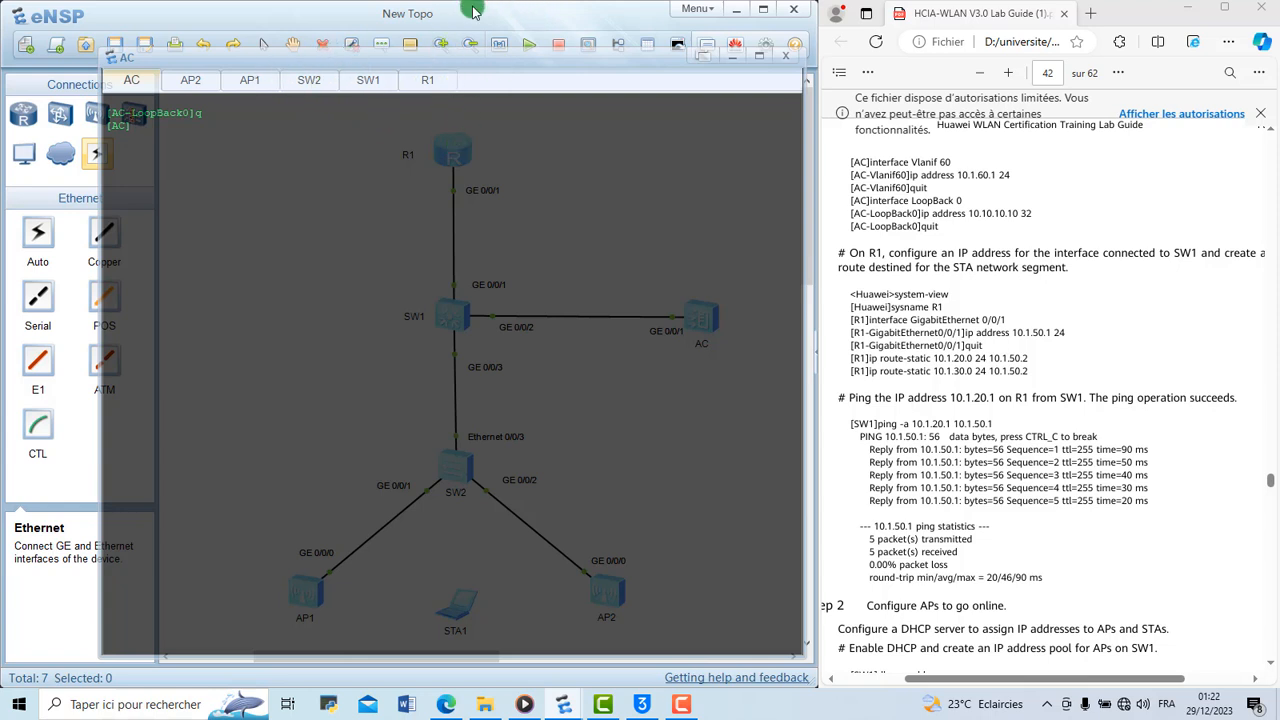
Switch to the R1 console, reactivate the session, clear its output and enter the system view
click(424, 80)
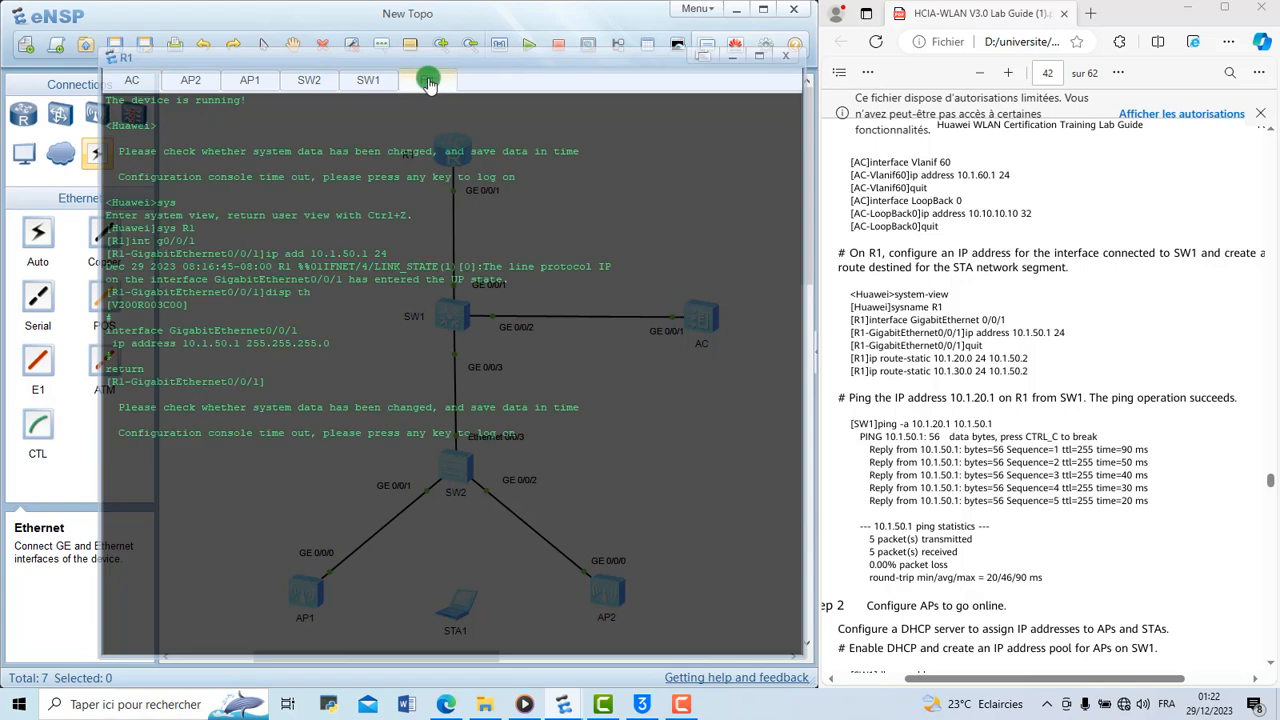
key(Return)
right_click(332, 445)
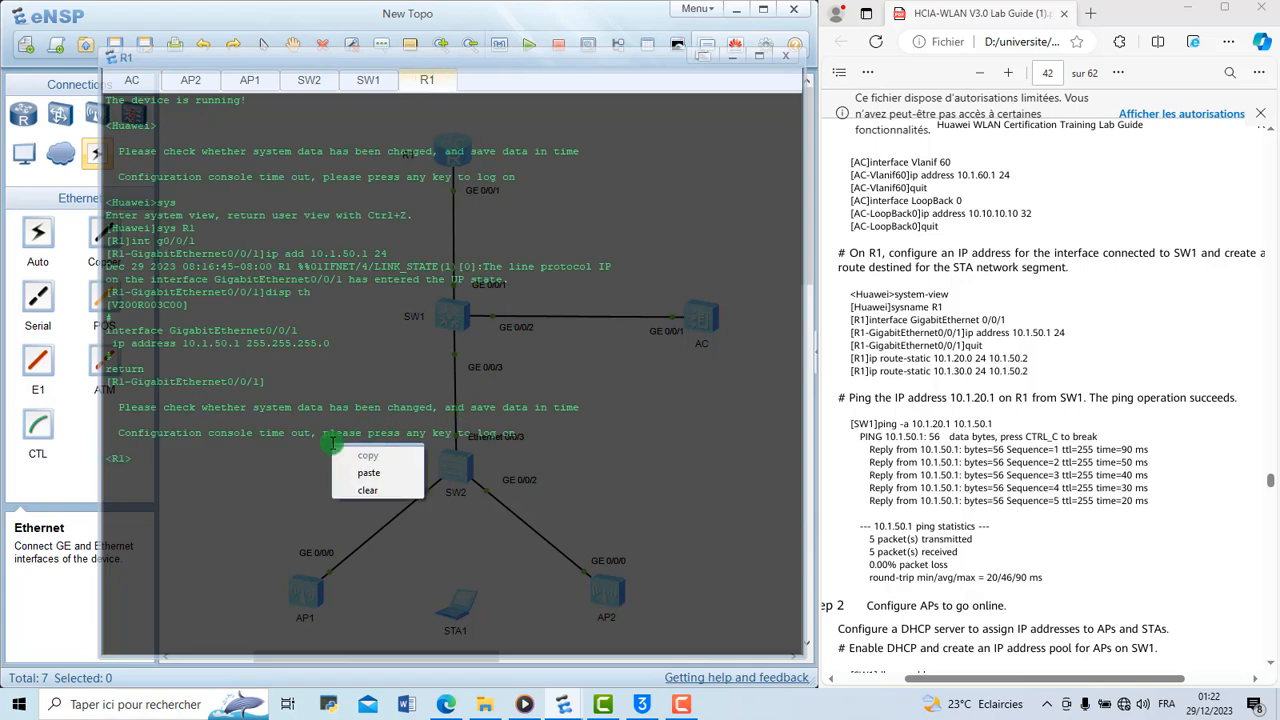
click(368, 490)
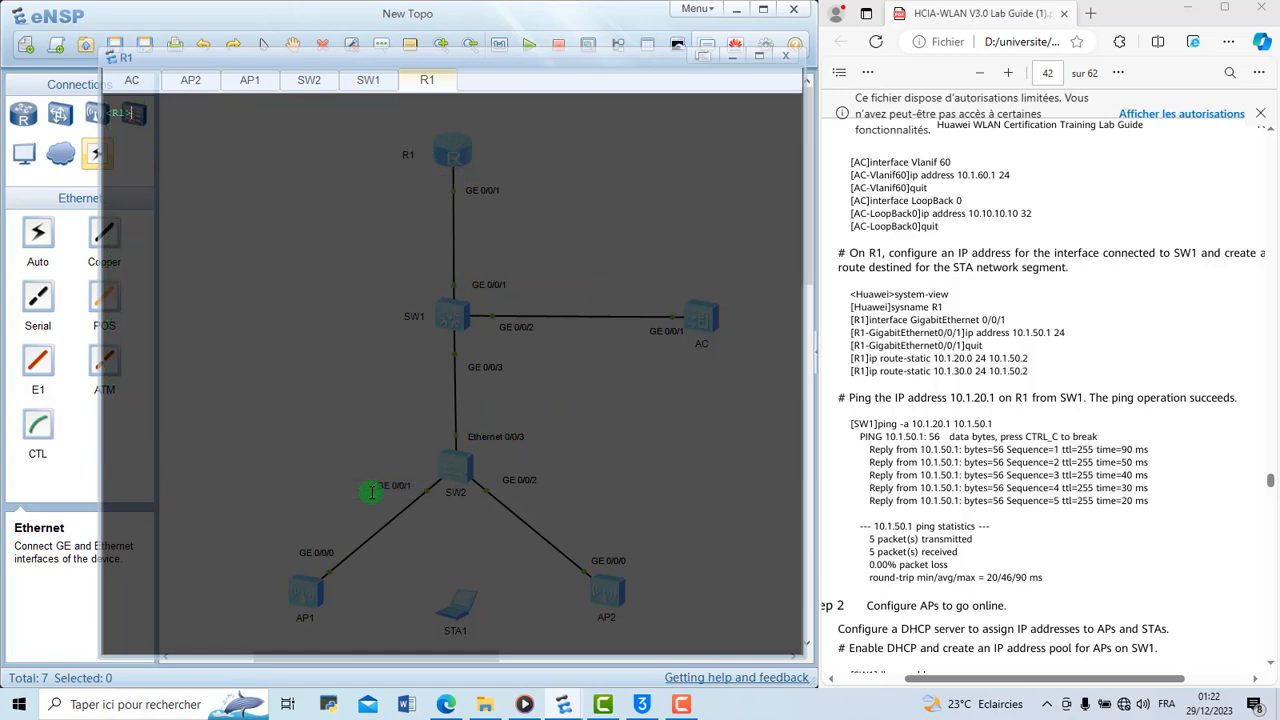
text(sys)
key(Return)
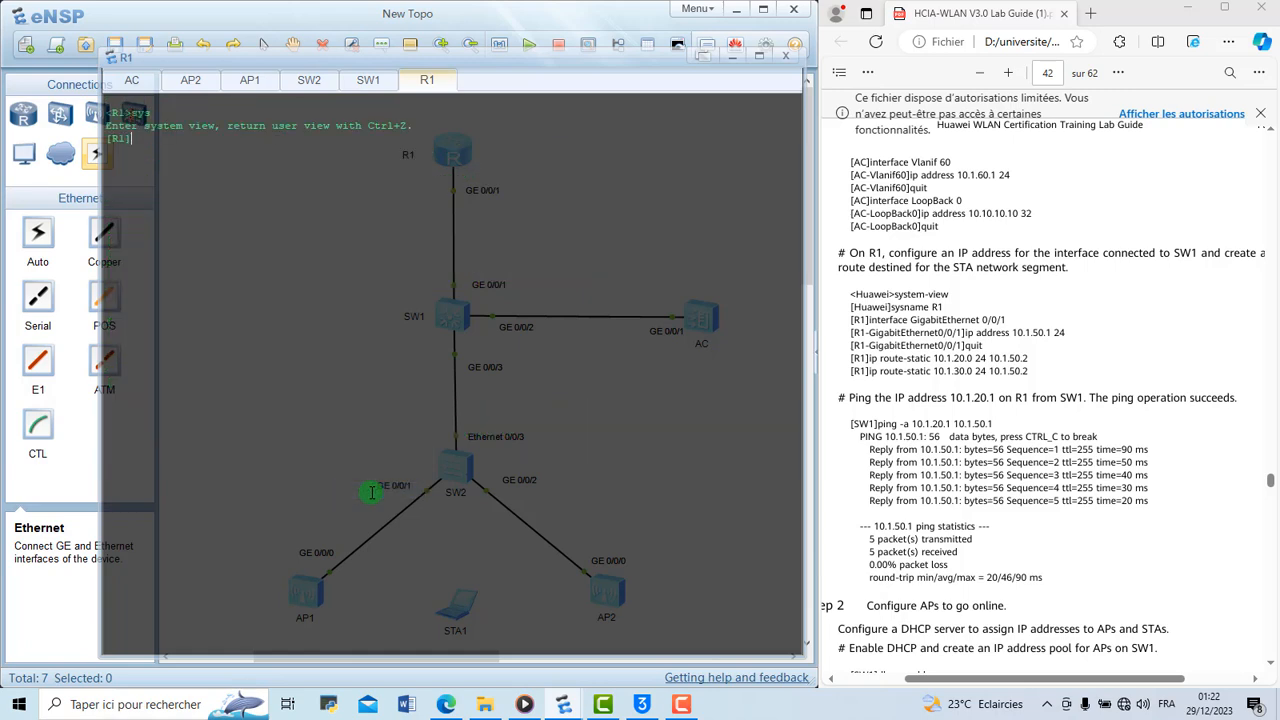
Add a static route on R1 to 10.1.20.0 with a 24-bit mask via next hop 10.1.50.2
text(ip rio)
key(BackSpace)
key(BackSpace)
text(ou)
key(Tab)
text(-st)
key(Tab)
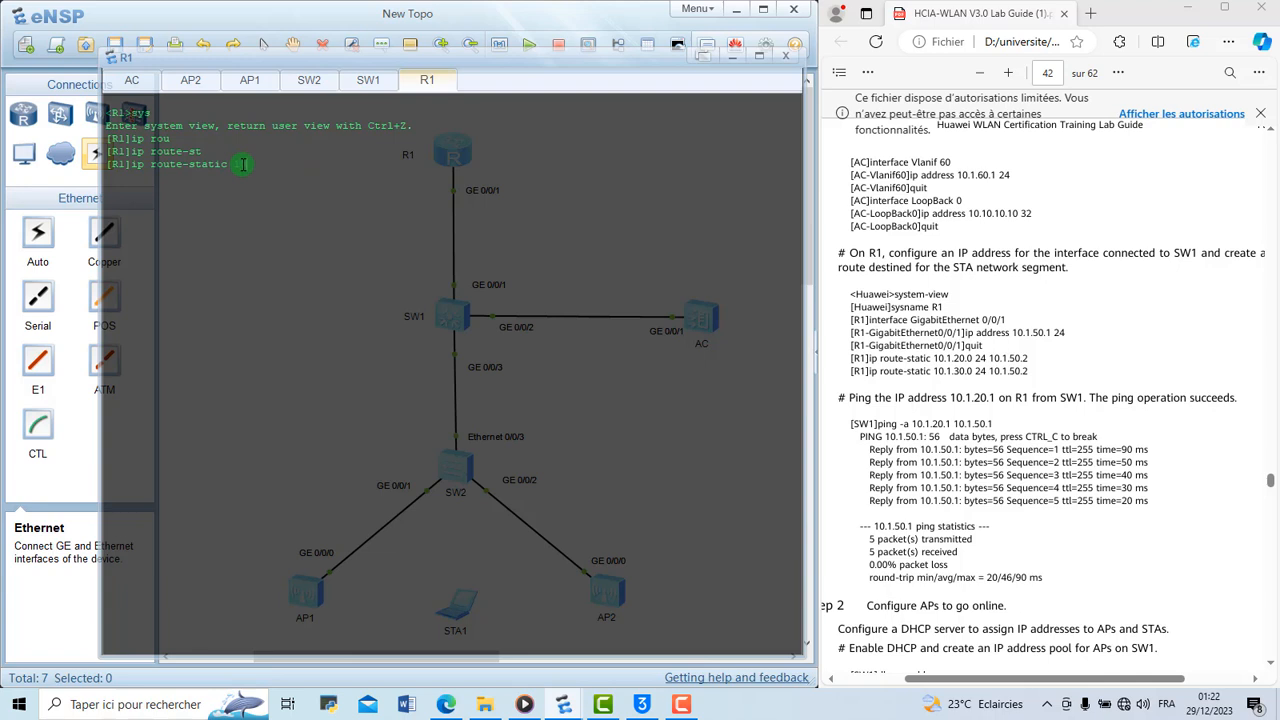
text(10.1.20.0 24 10.1.50.2)
click(729, 57)
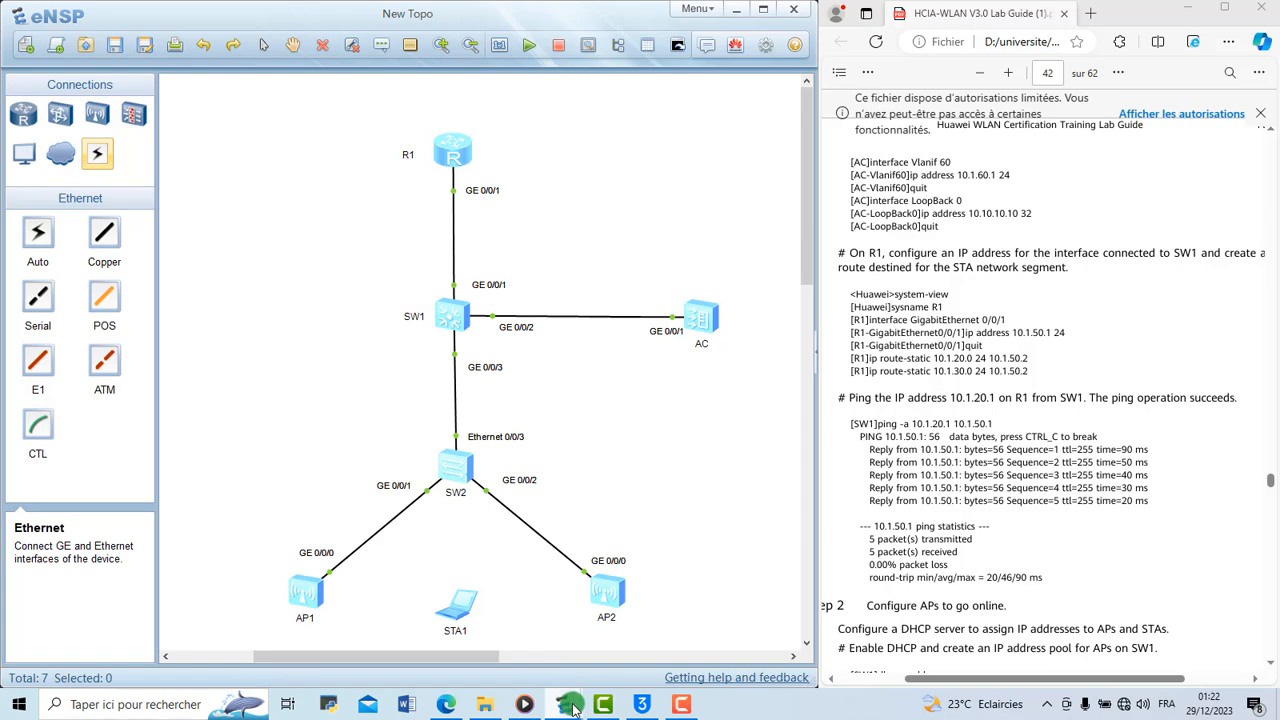
mouse_move(568, 705)
click(624, 656)
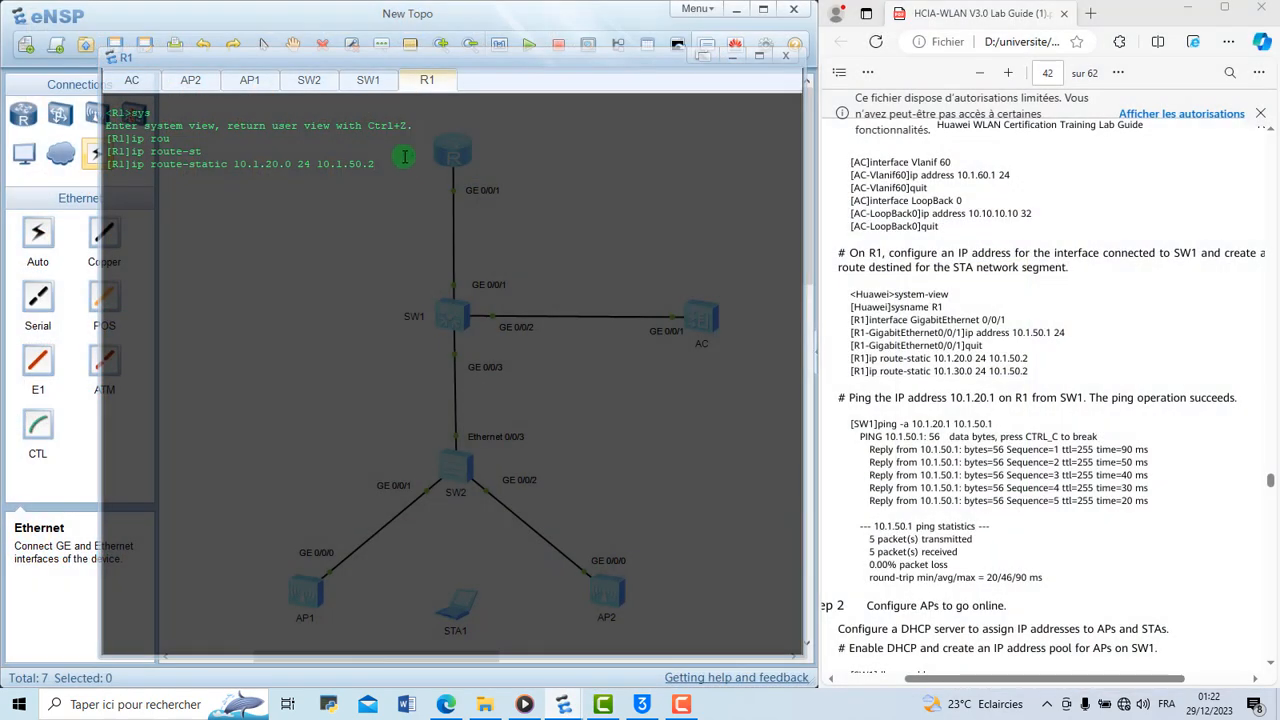
click(455, 188)
Add a static route on R1 to 10.1.30.0 with a 24-bit mask via next hop 10.1.50.2
key(Up)
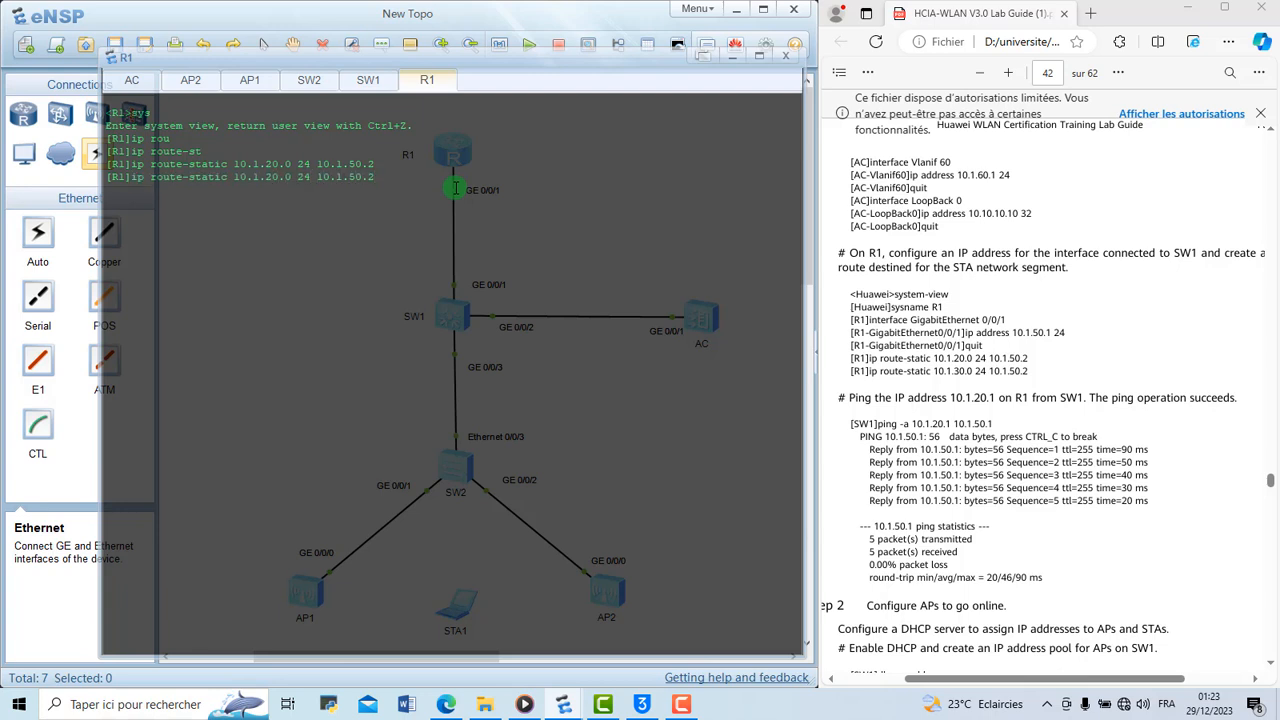
key(BackSpace)
text(3)
key(Return)
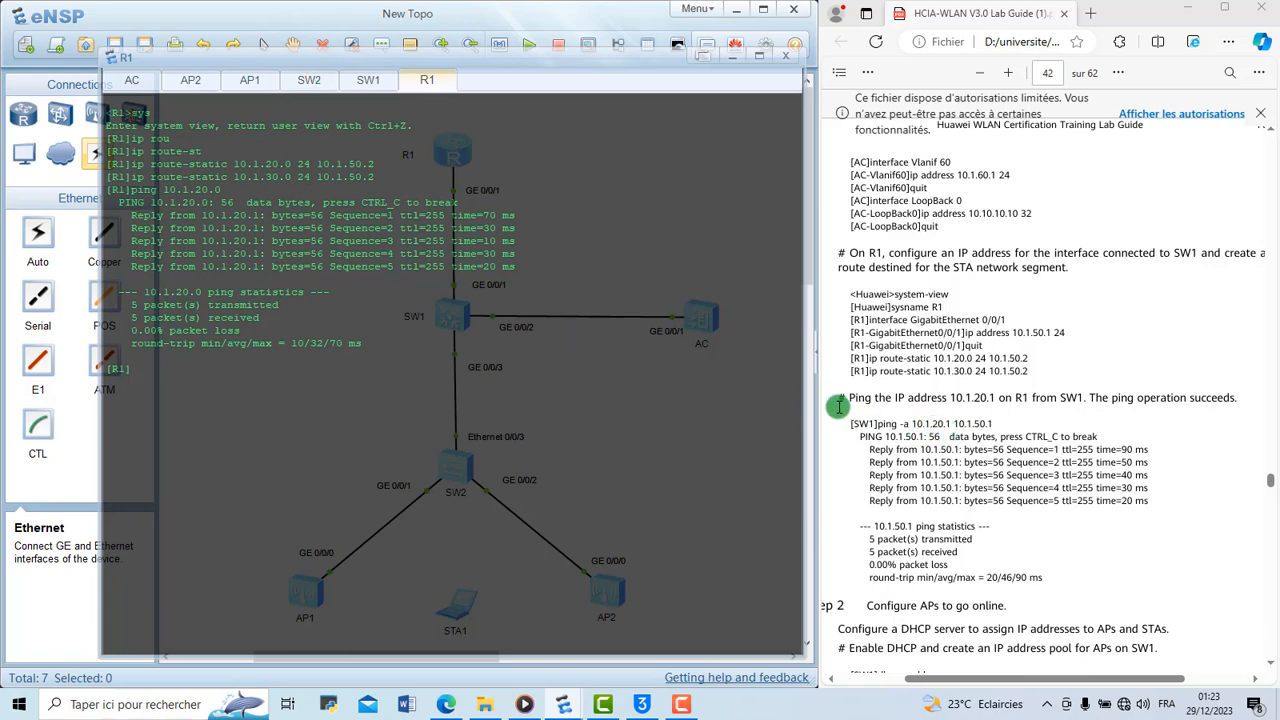
Switch to the SW1 console, clear its output, return to the system view and ping 10.1.50.1 from source 10.1.20.1
click(366, 82)
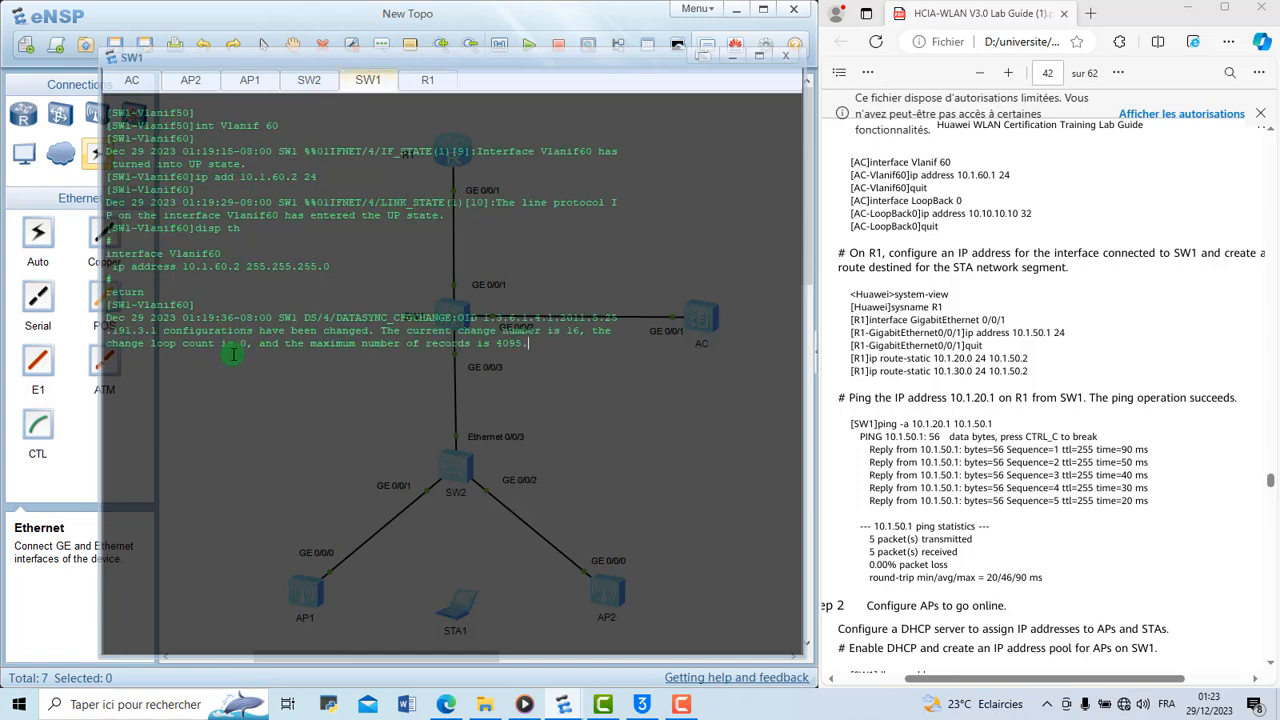
right_click(233, 354)
click(280, 397)
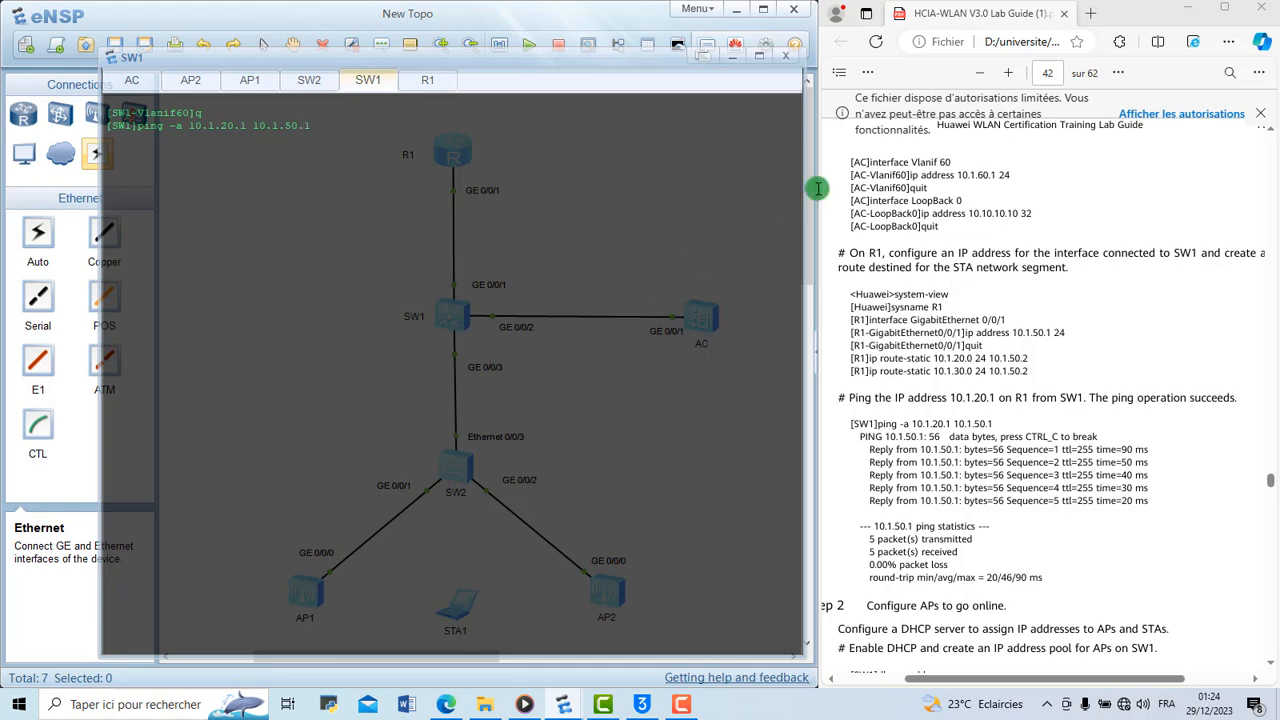
Minimize the console and examine the topology against the guide's IP address plan and its Step 2 instructions for bringing APs online
click(735, 60)
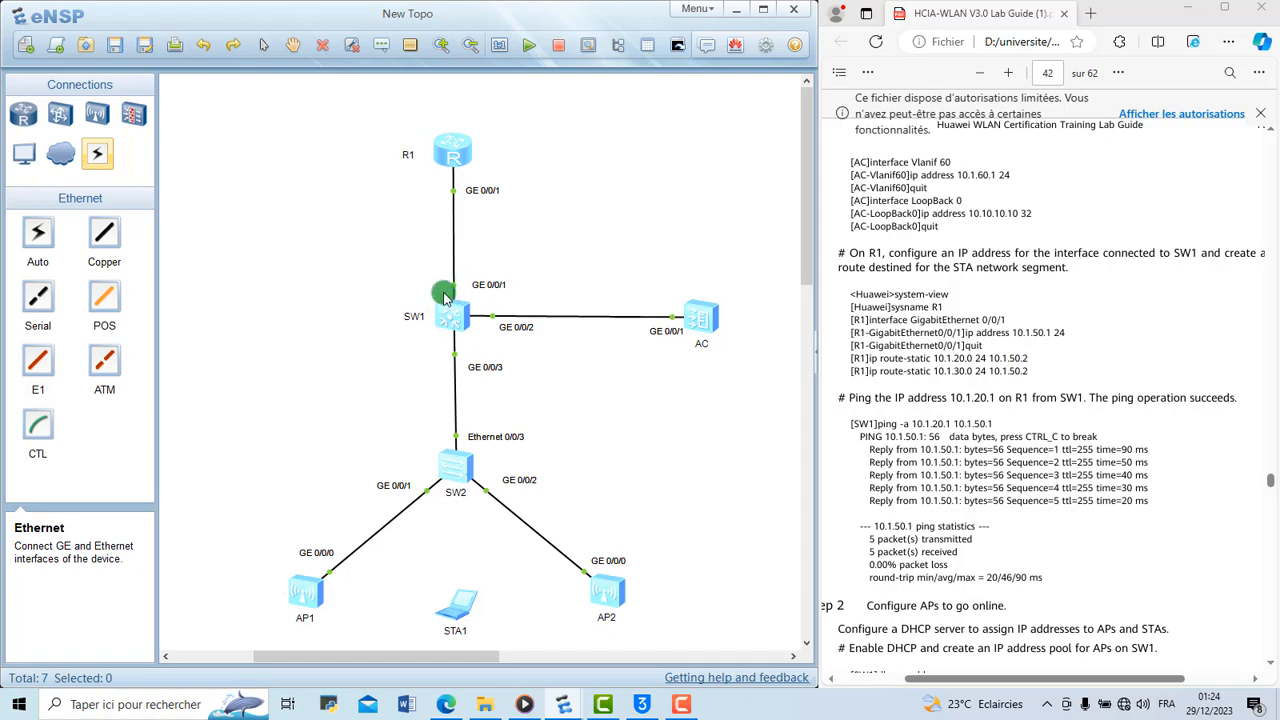
scroll(1025, 313, up, 5)
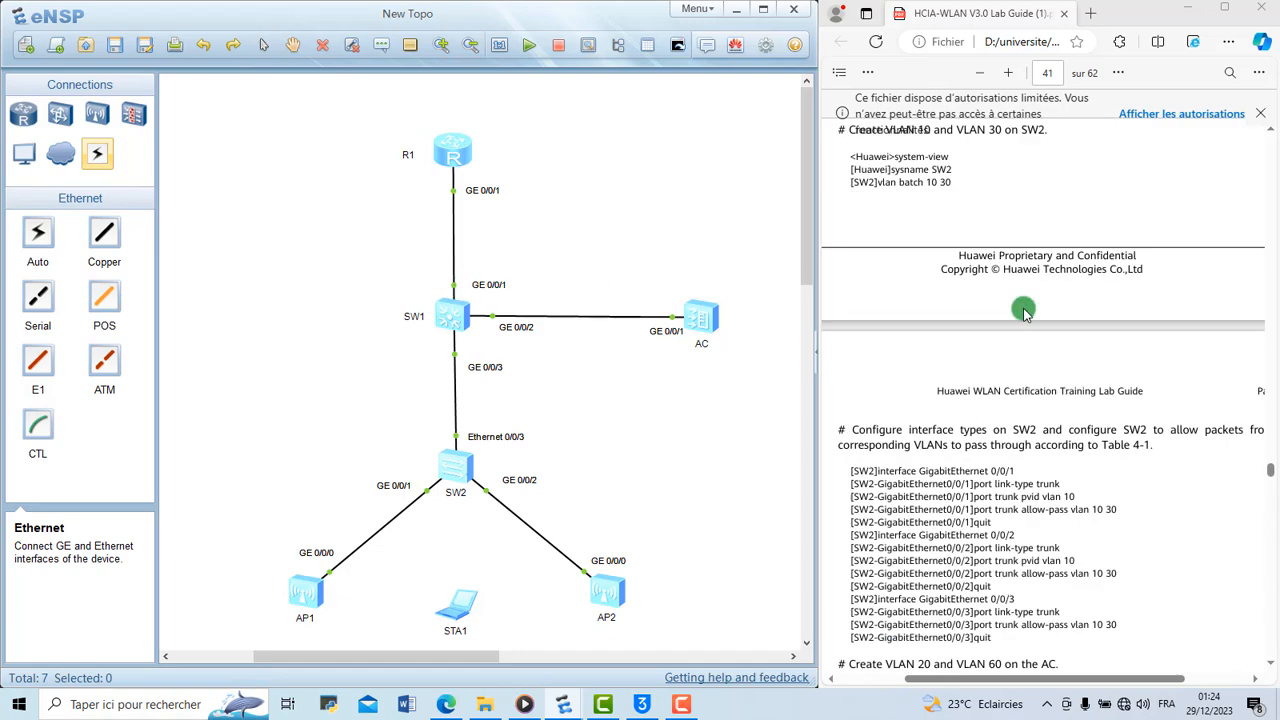
scroll(1025, 313, up, 15)
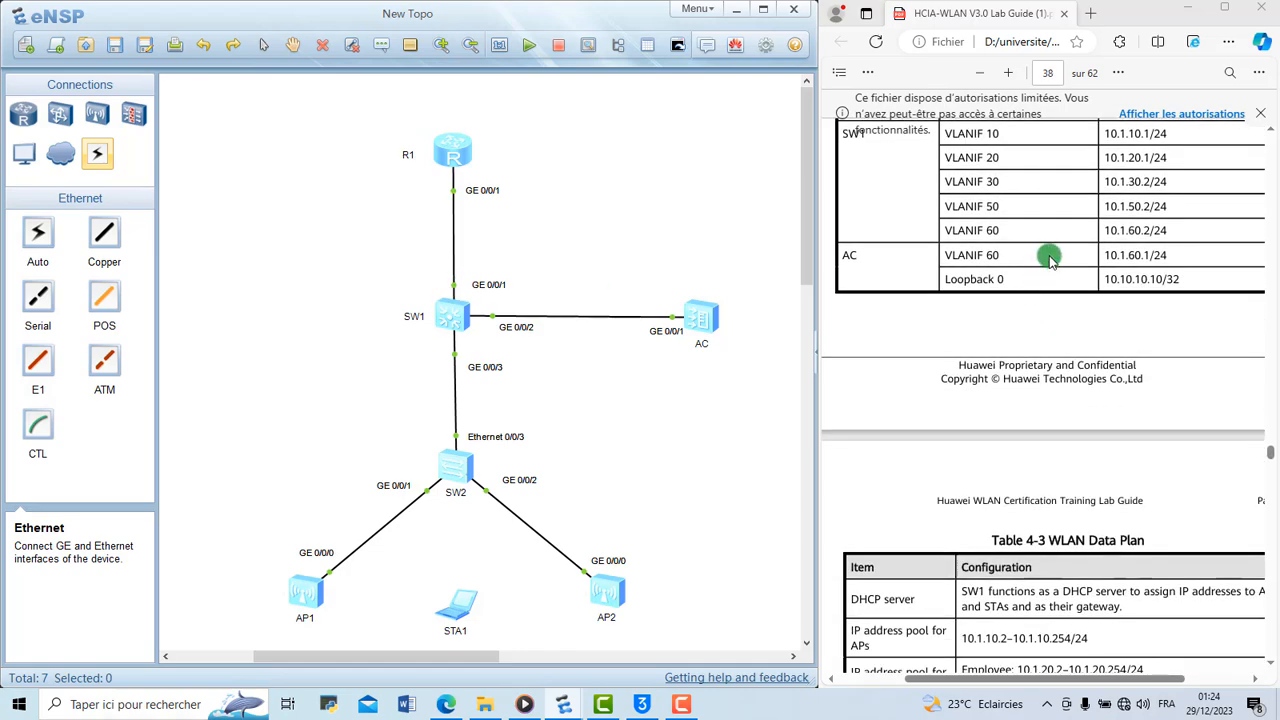
scroll(940, 212, up, 1)
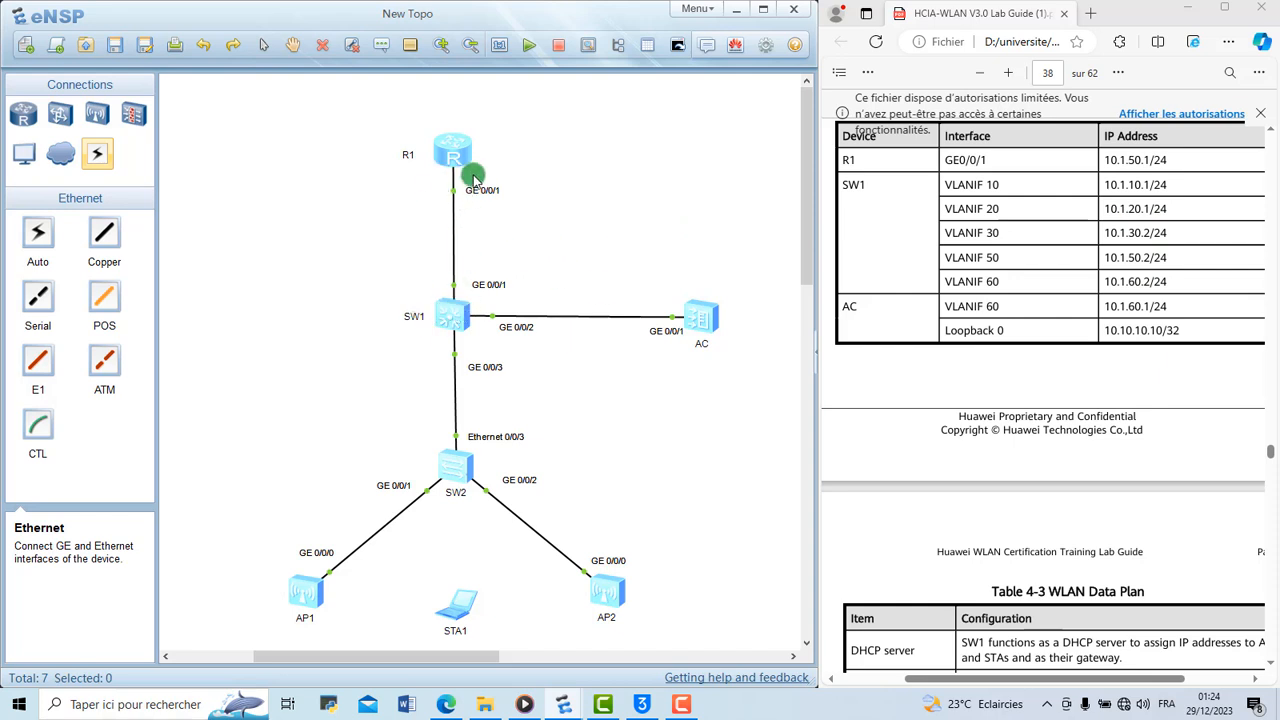
scroll(1110, 268, down, 10)
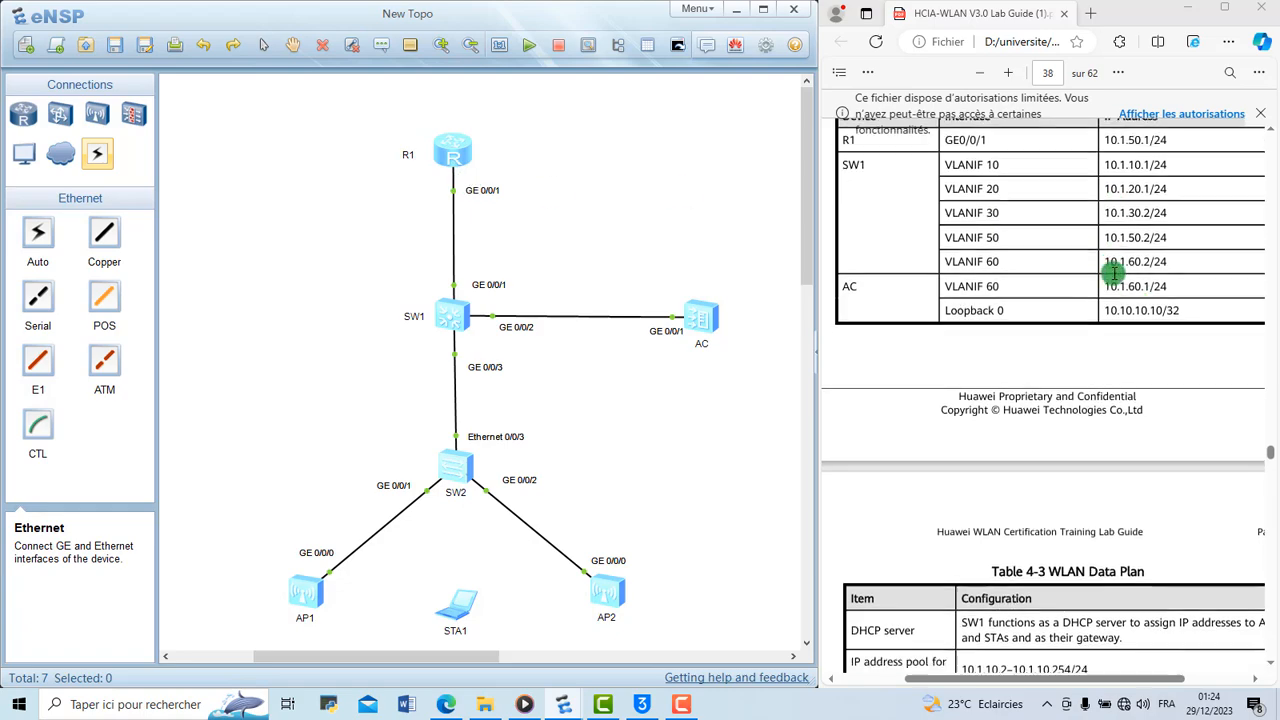
scroll(1113, 273, down, 20)
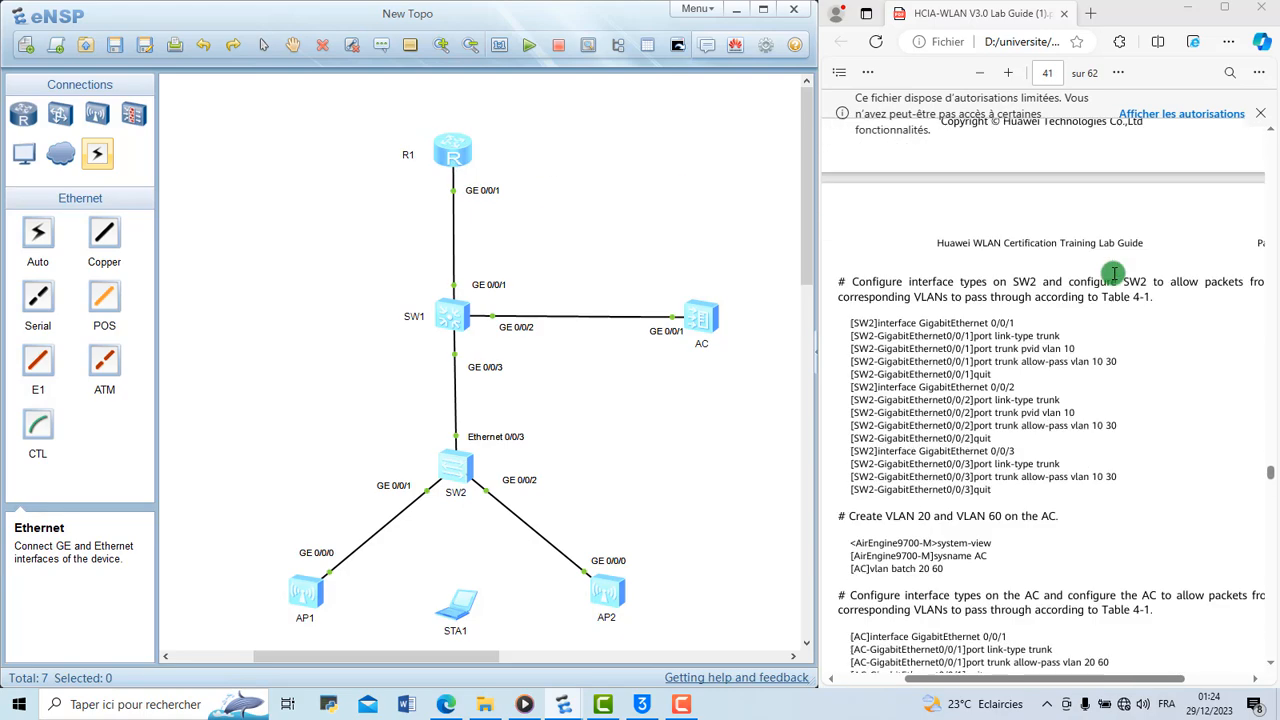
scroll(1113, 273, down, 5)
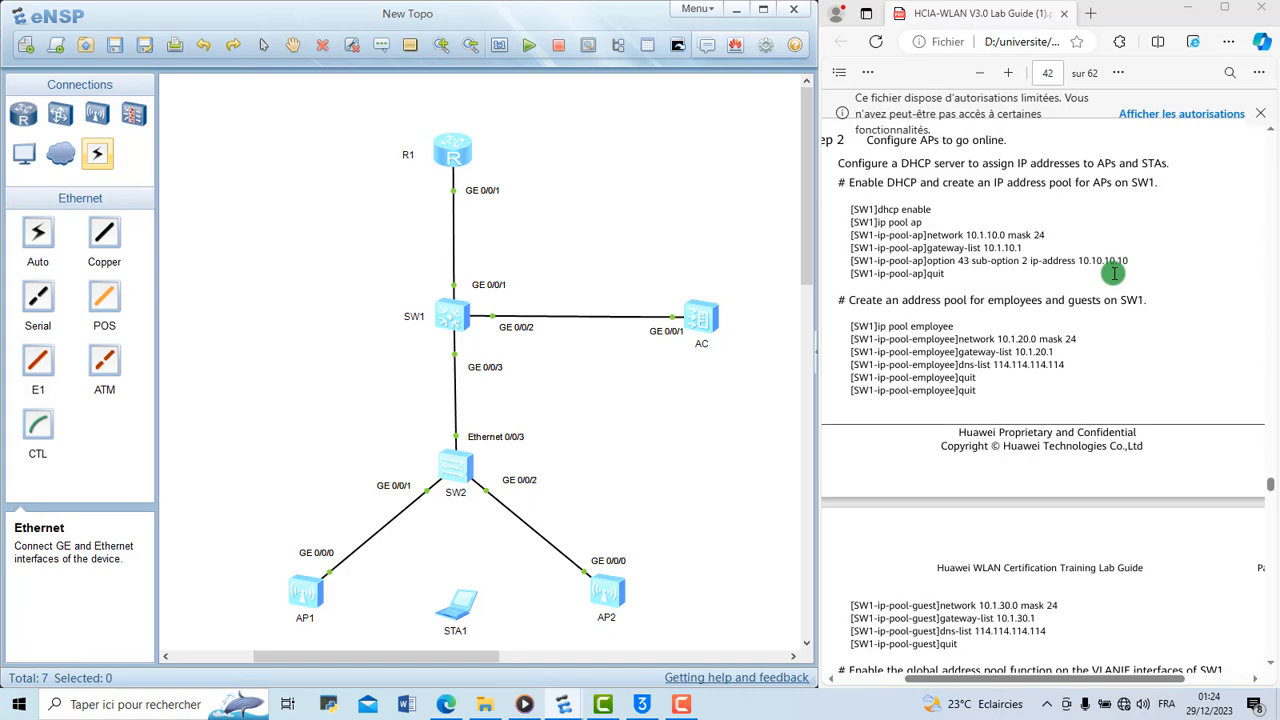
scroll(1105, 380, down, 15)
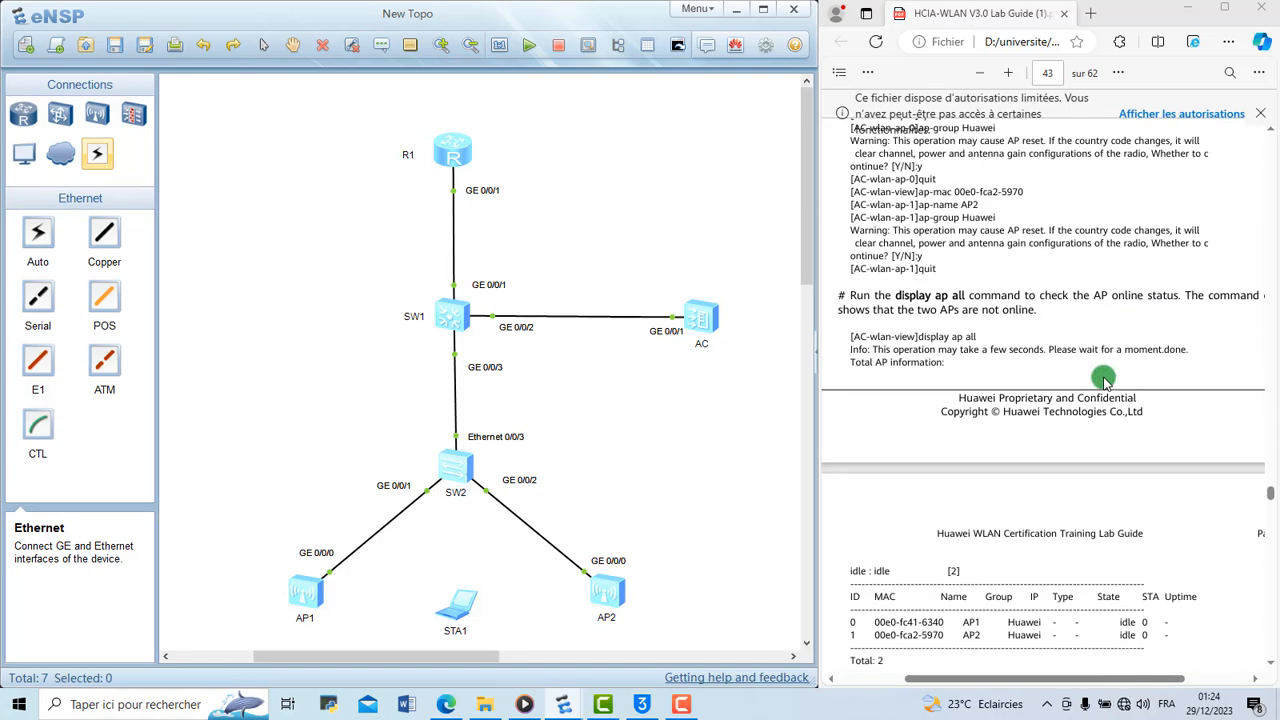
scroll(1105, 380, up, 7)
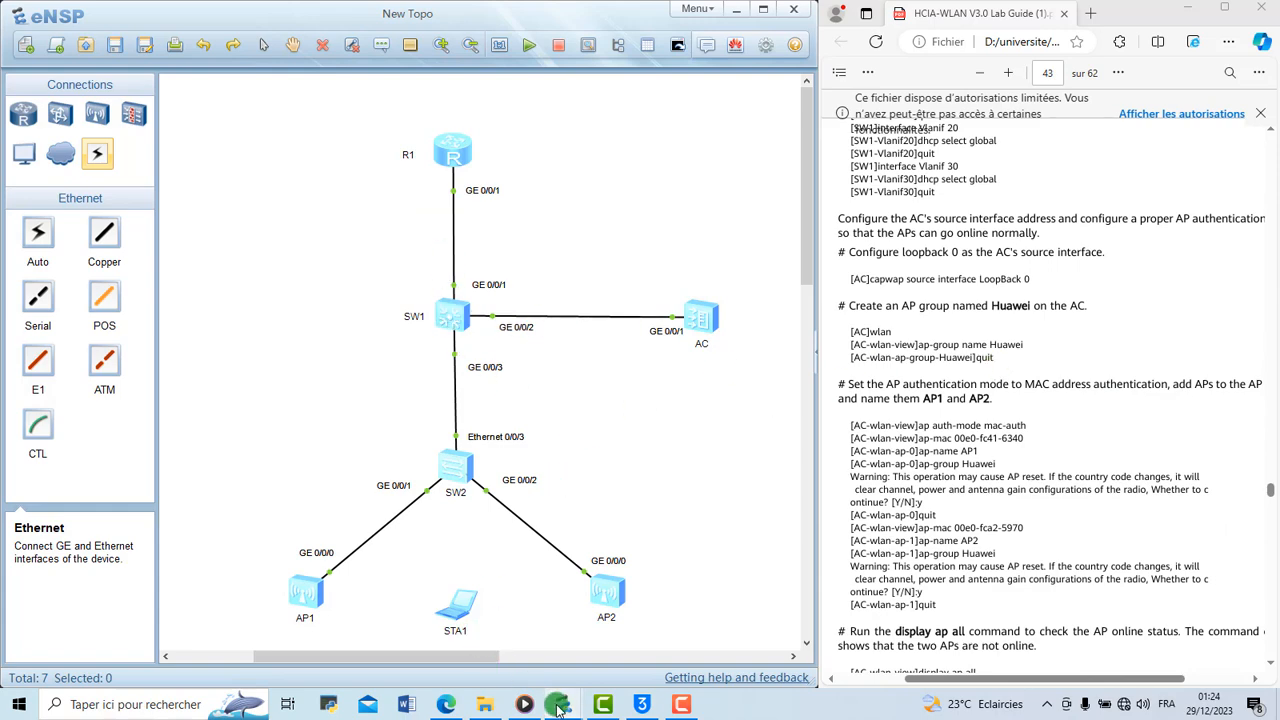
Reopen the SW1 console to check the ping, and review the guide's commands for enabling DHCP and creating address pools
mouse_move(557, 707)
click(623, 643)
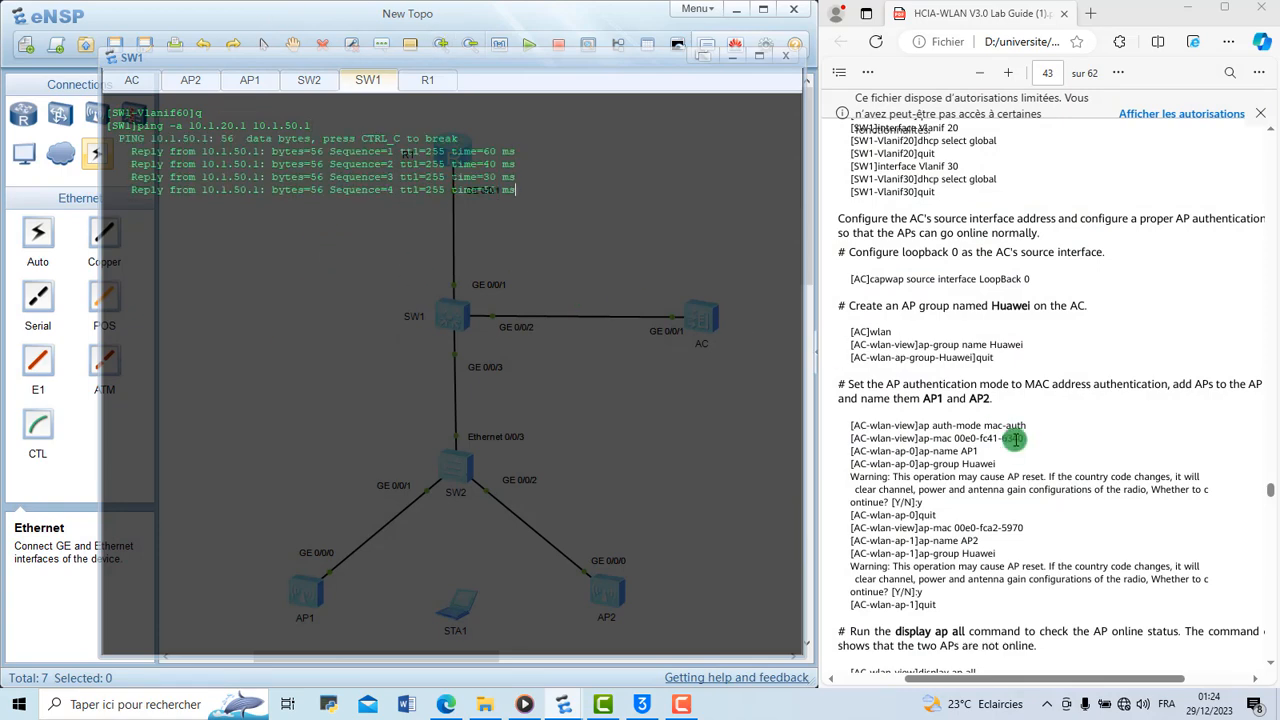
scroll(1015, 439, down, 5)
scroll(1015, 439, up, 8)
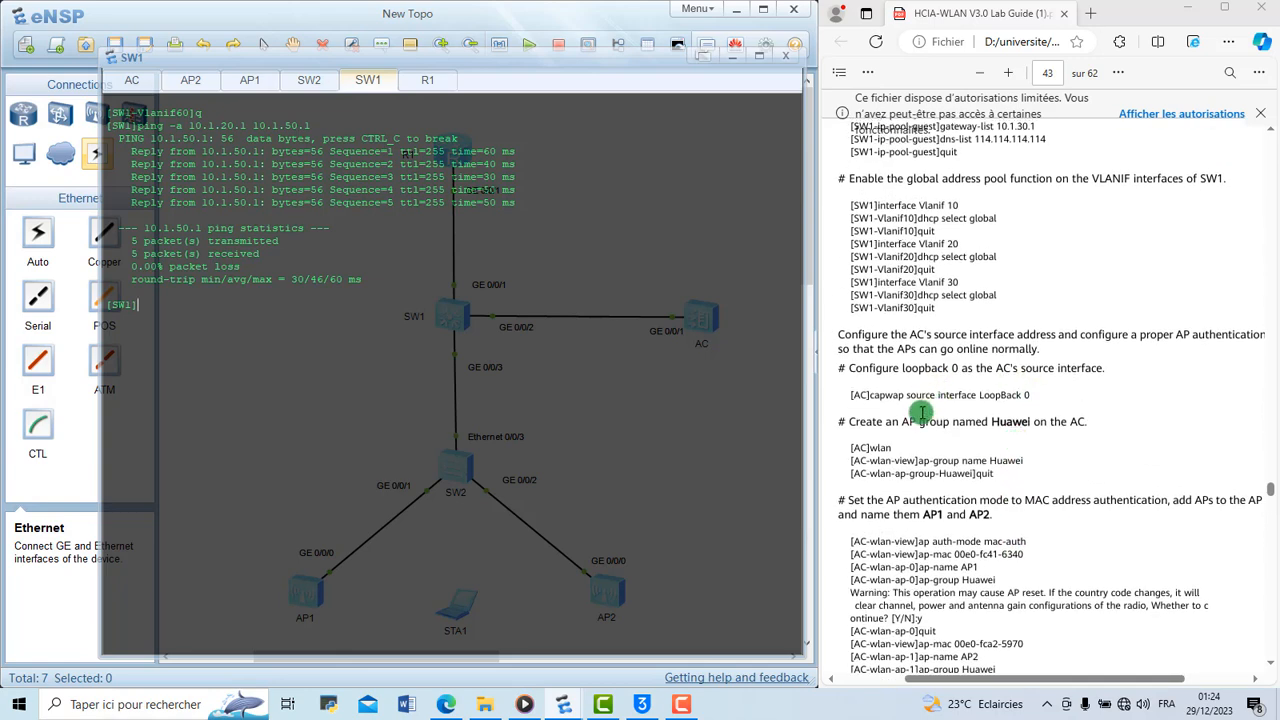
scroll(921, 412, up, 4)
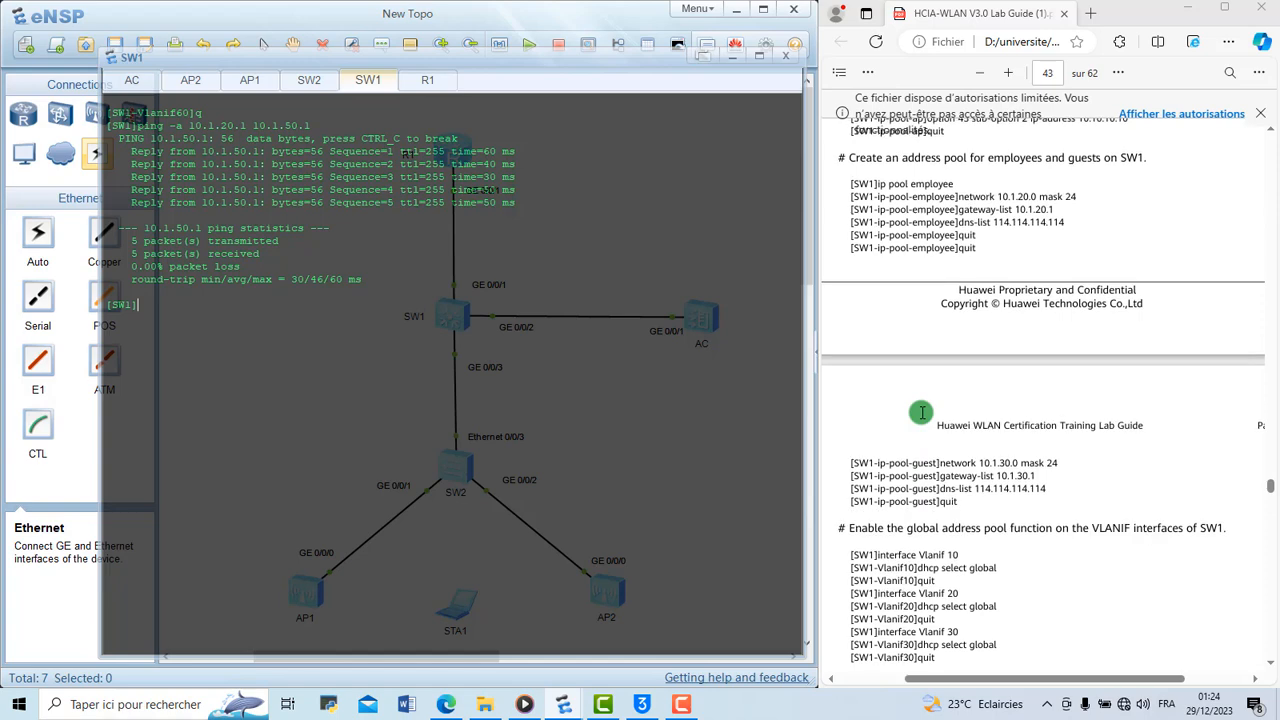
scroll(921, 412, up, 4)
scroll(921, 412, down, 4)
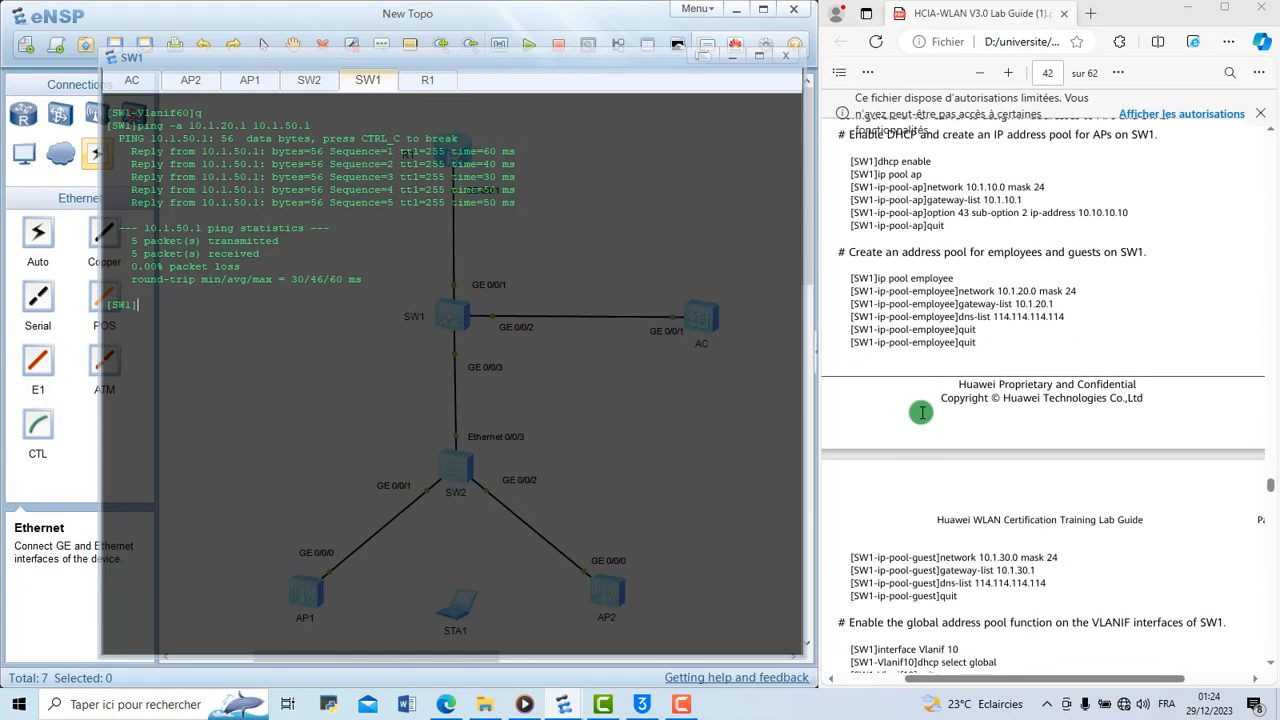
scroll(921, 412, down, 1)
scroll(921, 412, up, 2)
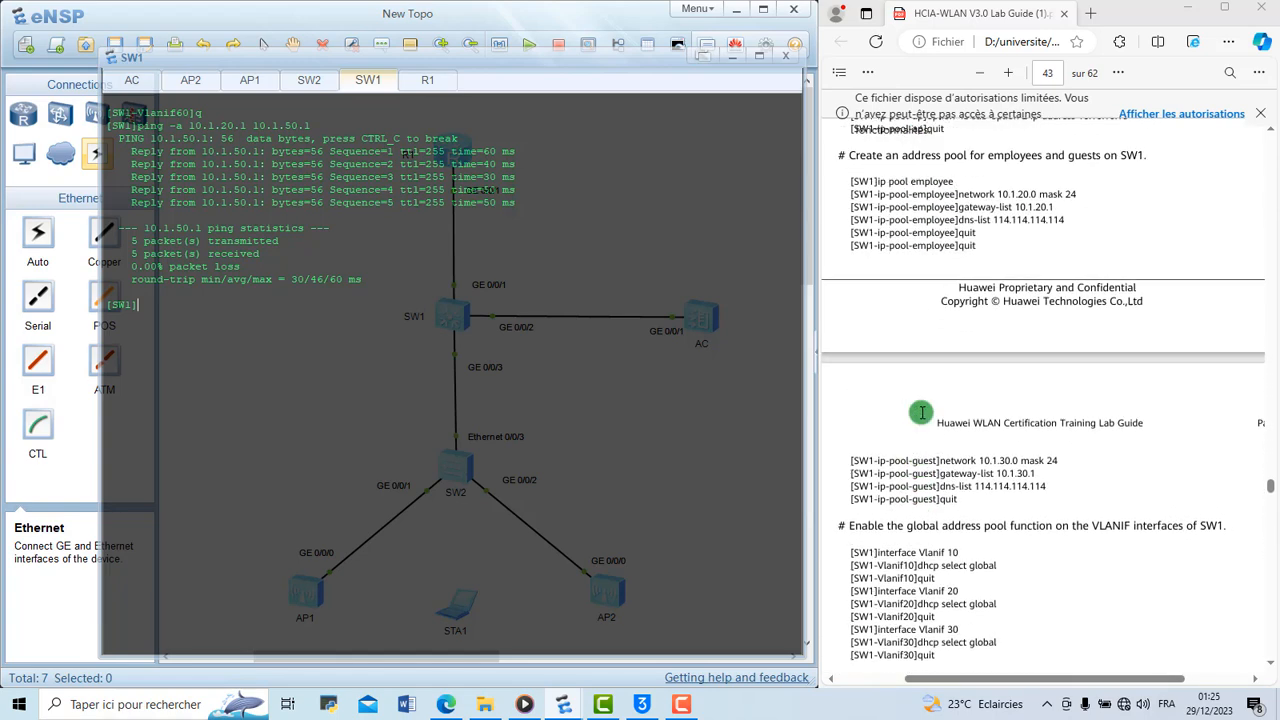
scroll(921, 412, up, 3)
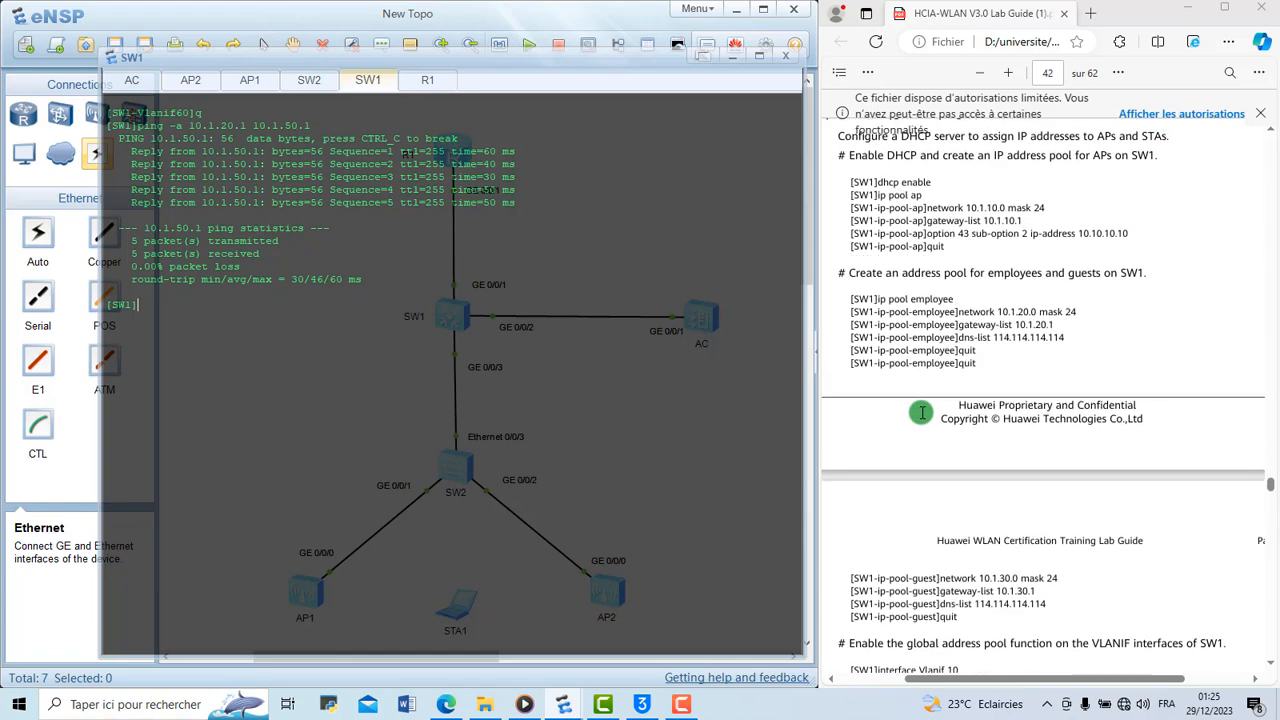
scroll(921, 412, up, 3)
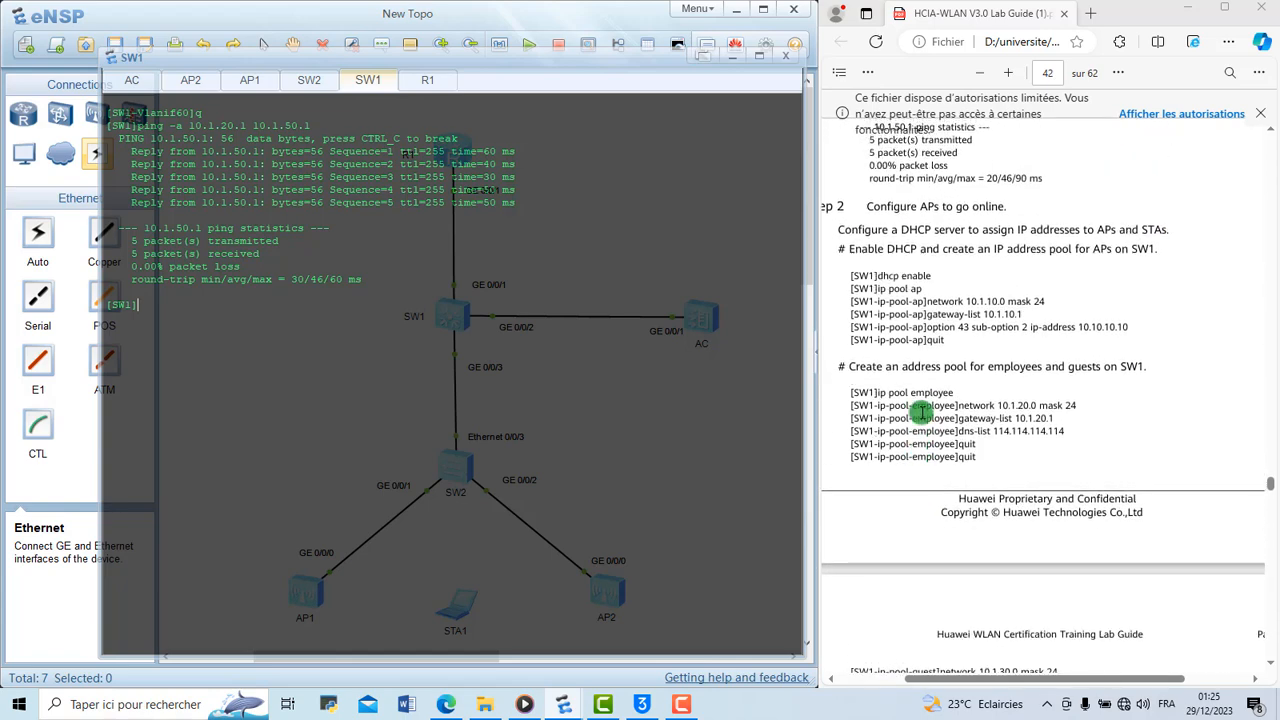
scroll(921, 412, down, 2)
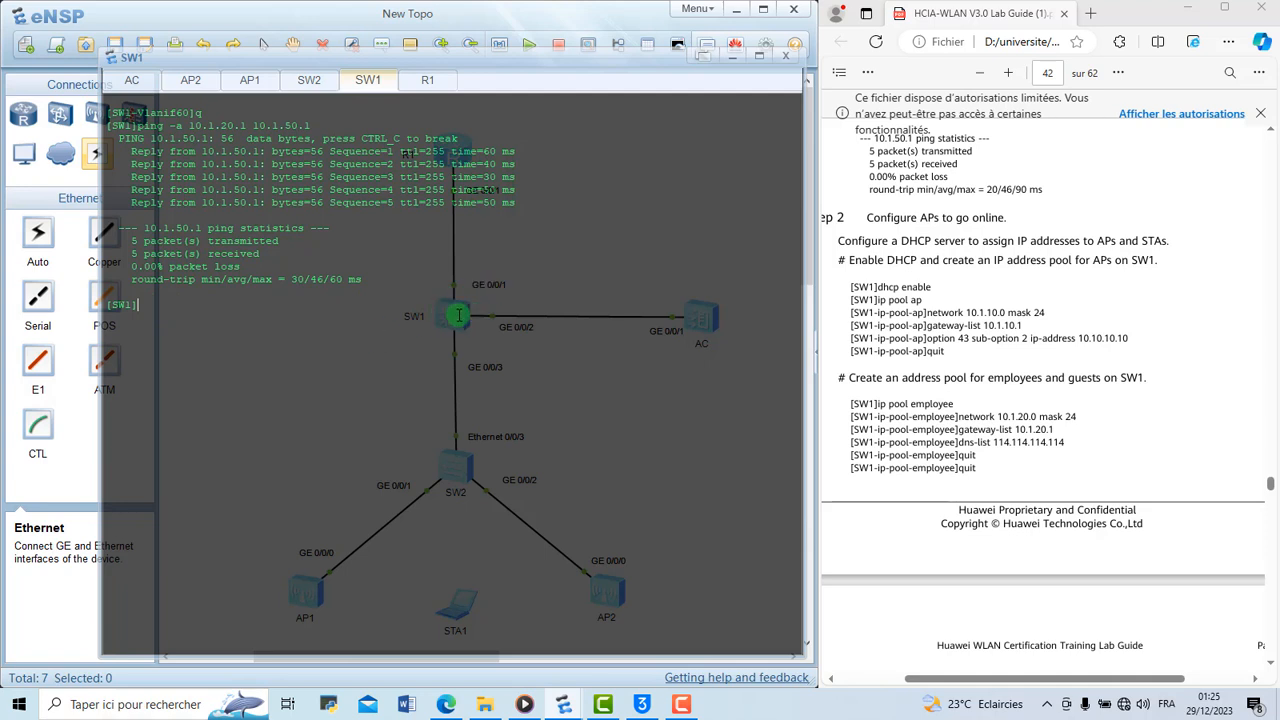
Clear the SW1 console output and enable DHCP globally on SW1
right_click(164, 307)
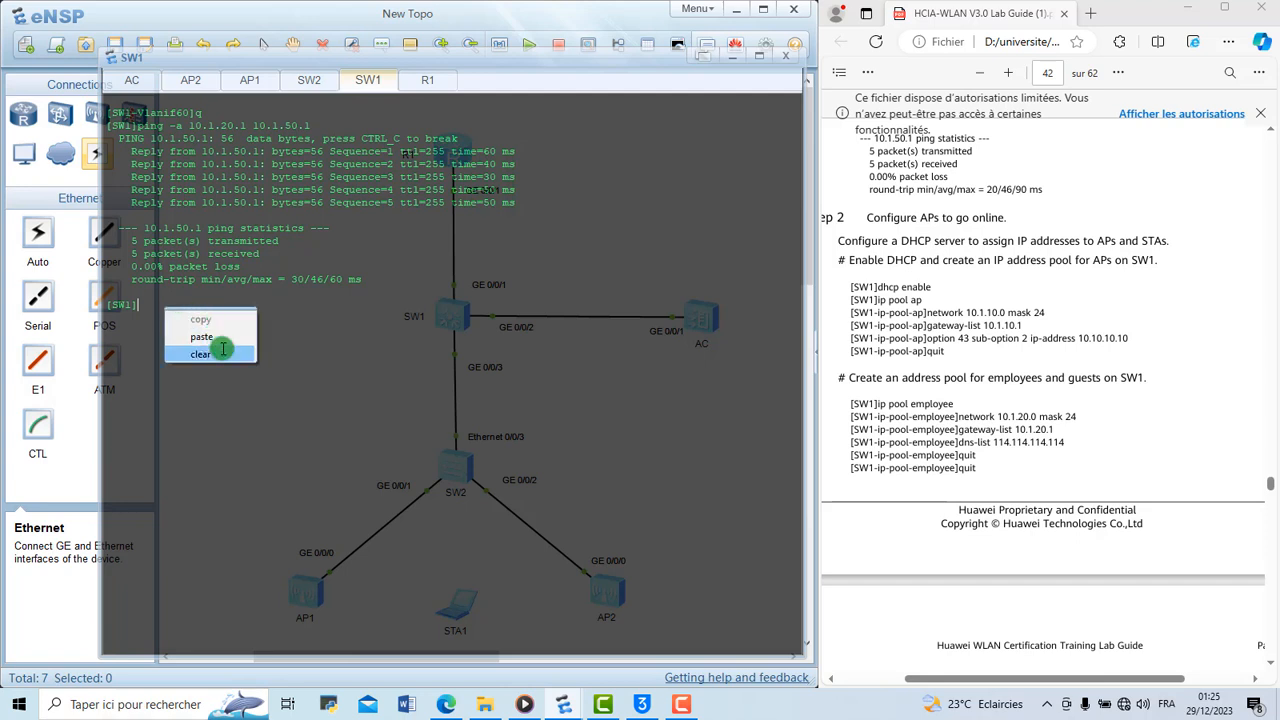
click(220, 354)
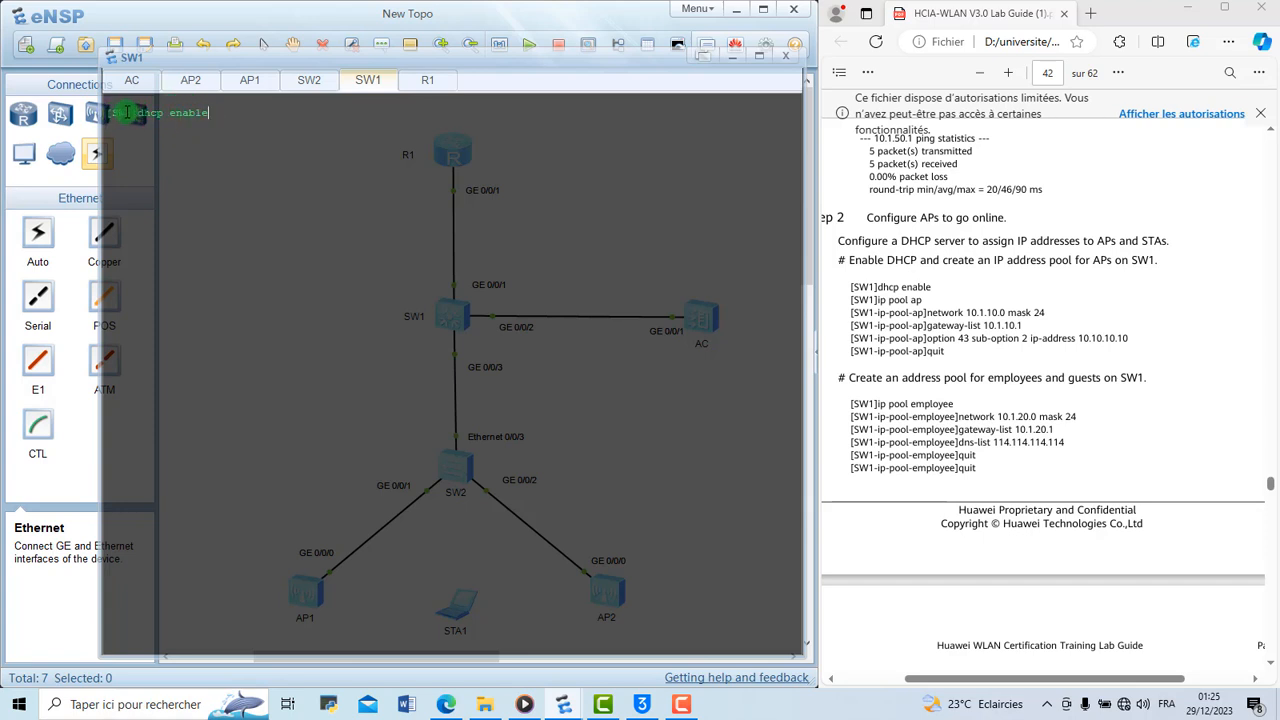
key(Return)
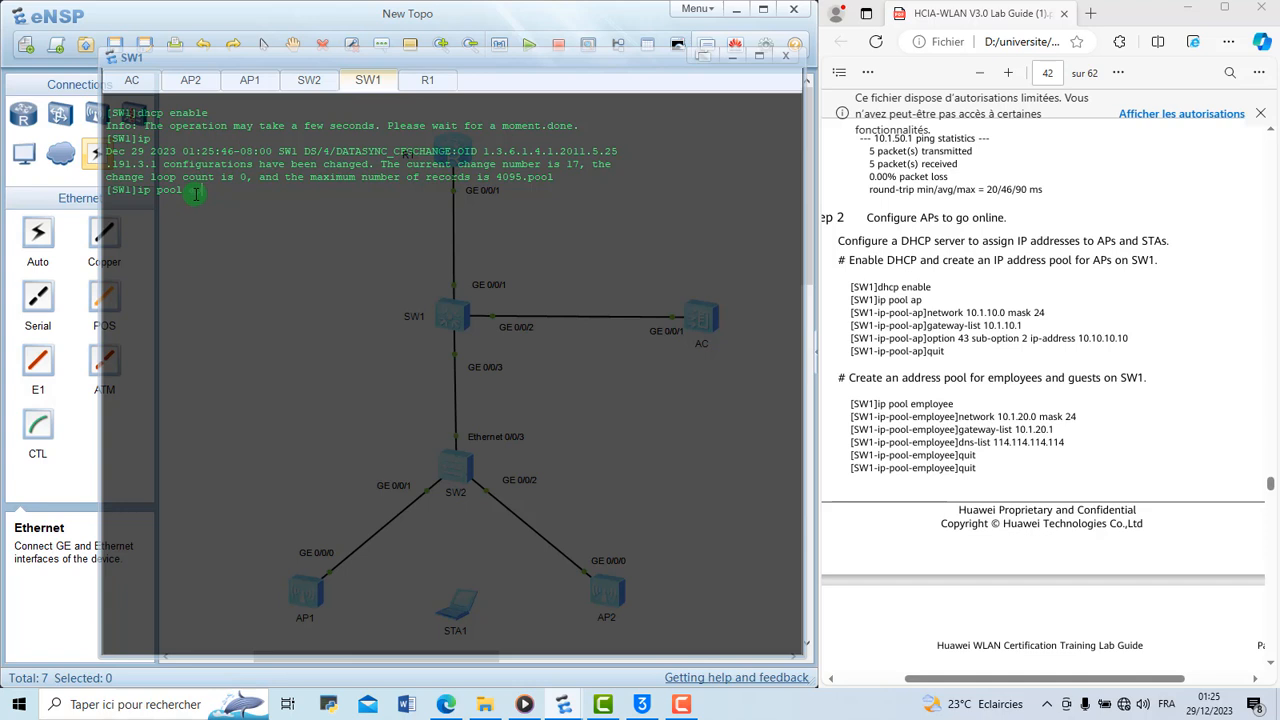
Create an IP address pool named ap on SW1
text(ap)
key(BackSpace)
key(BackSpace)
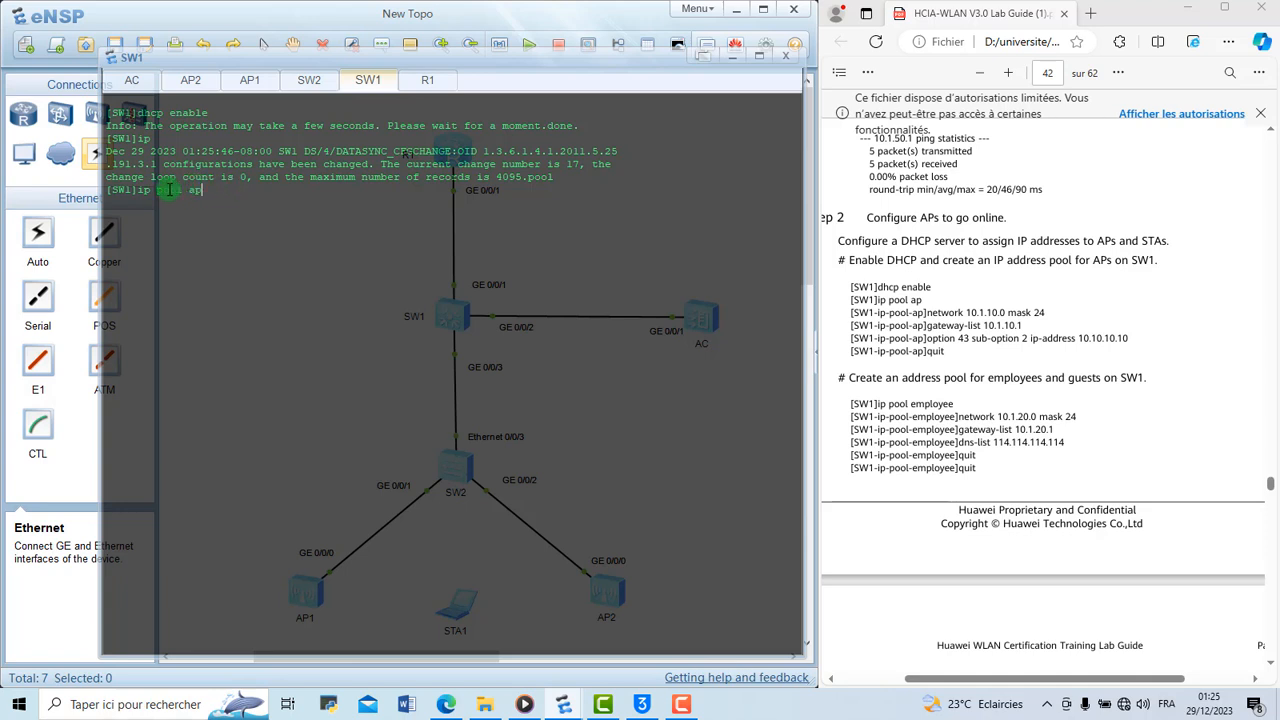
text(ap)
key(BackSpace)
key(BackSpace)
text(ap)
key(Return)
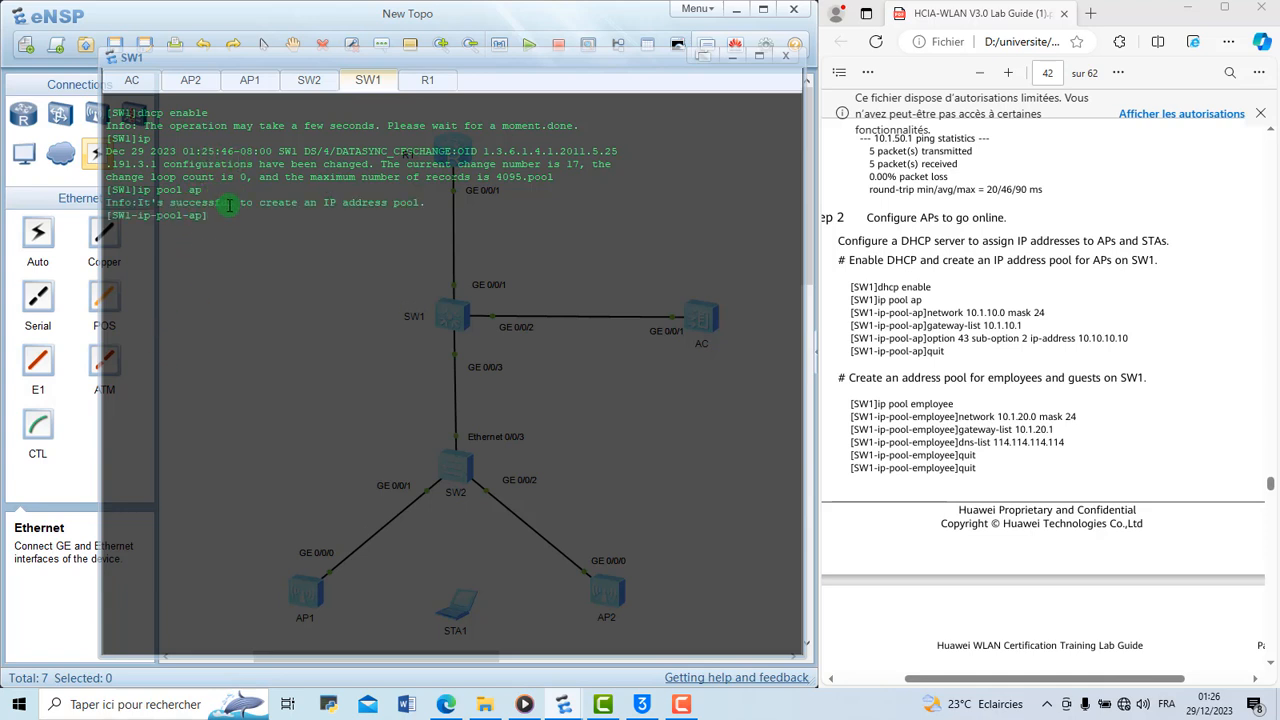
Set the ap pool's network to 10.1.10.0 with mask 24
text(netw)
key(Tab)
text(10.1.)
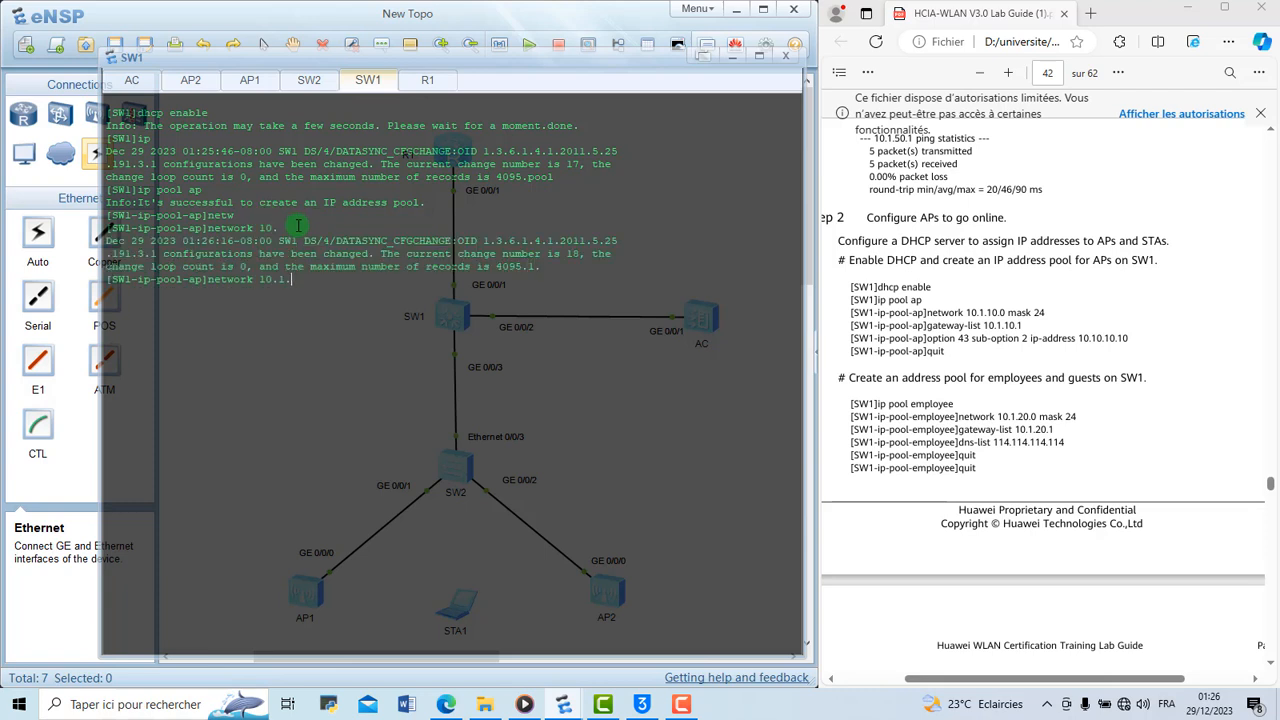
text(10.0)
text(mask 24)
key(Return)
Set the ap pool's gateway list to 10.1.10.1
text(g)
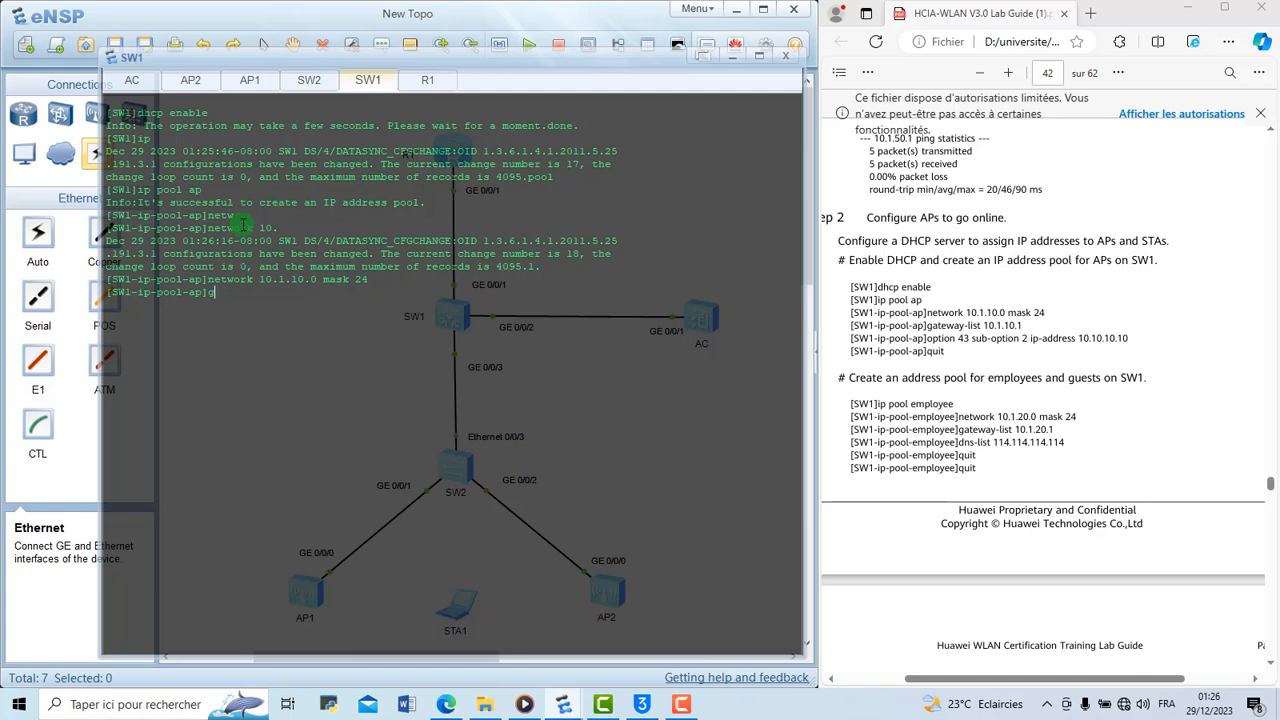
text(at)
key(Tab)
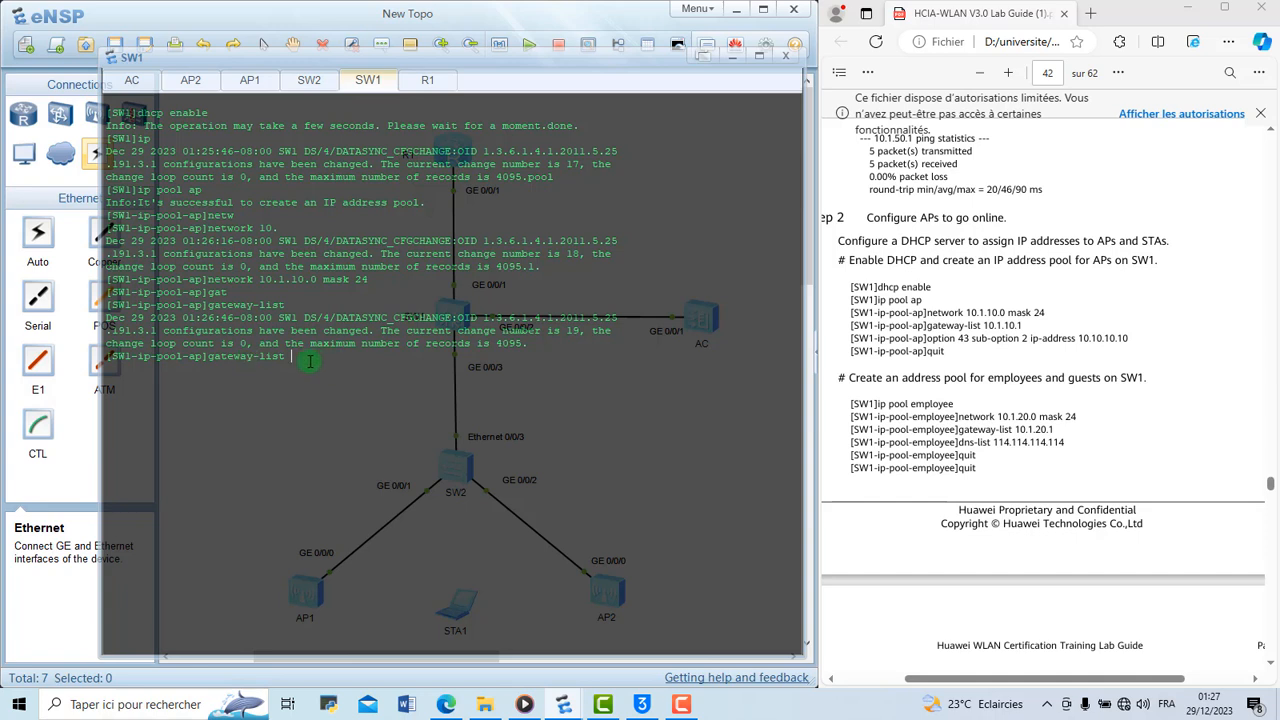
text(10.1.10.1.10.1.10.1)
key(Return)
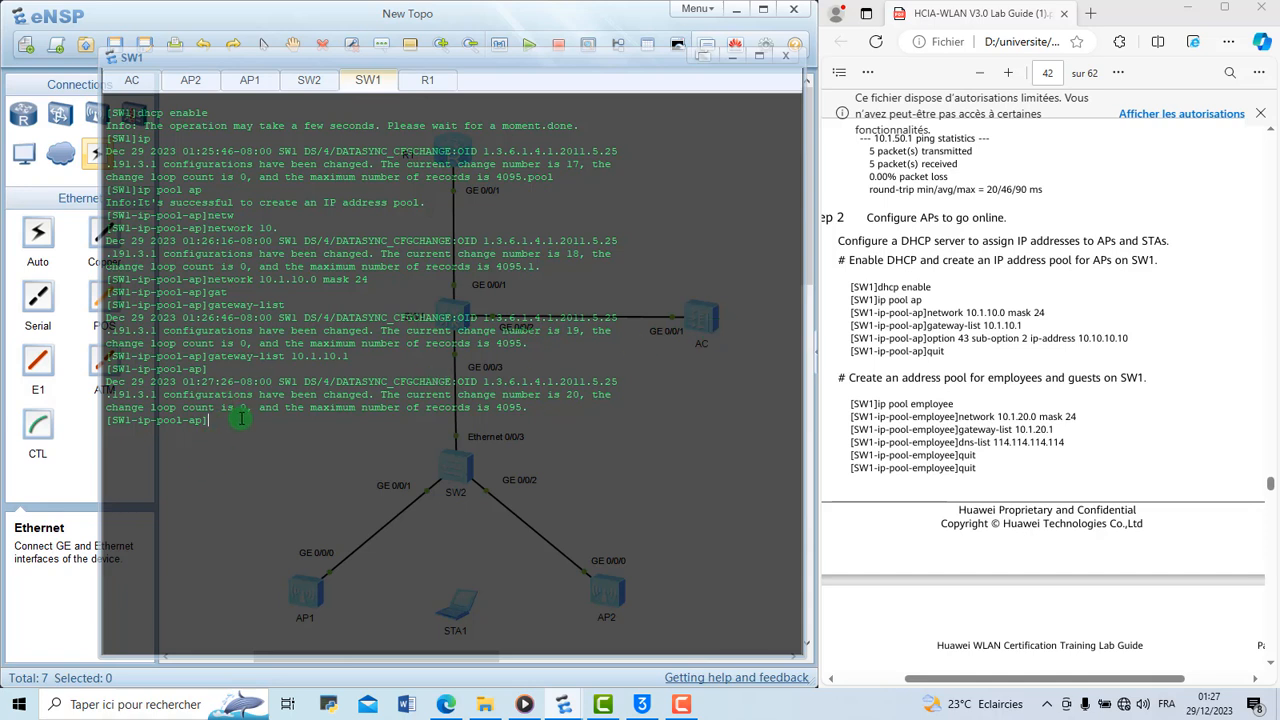
Add option 43 sub-option 2 with IP address 10.10.10.10 to the ap pool, and return to the system view
text(op)
key(Tab)
text(43 d)
key(BackSpace)
text(su)
key(Tab)
text(2 )
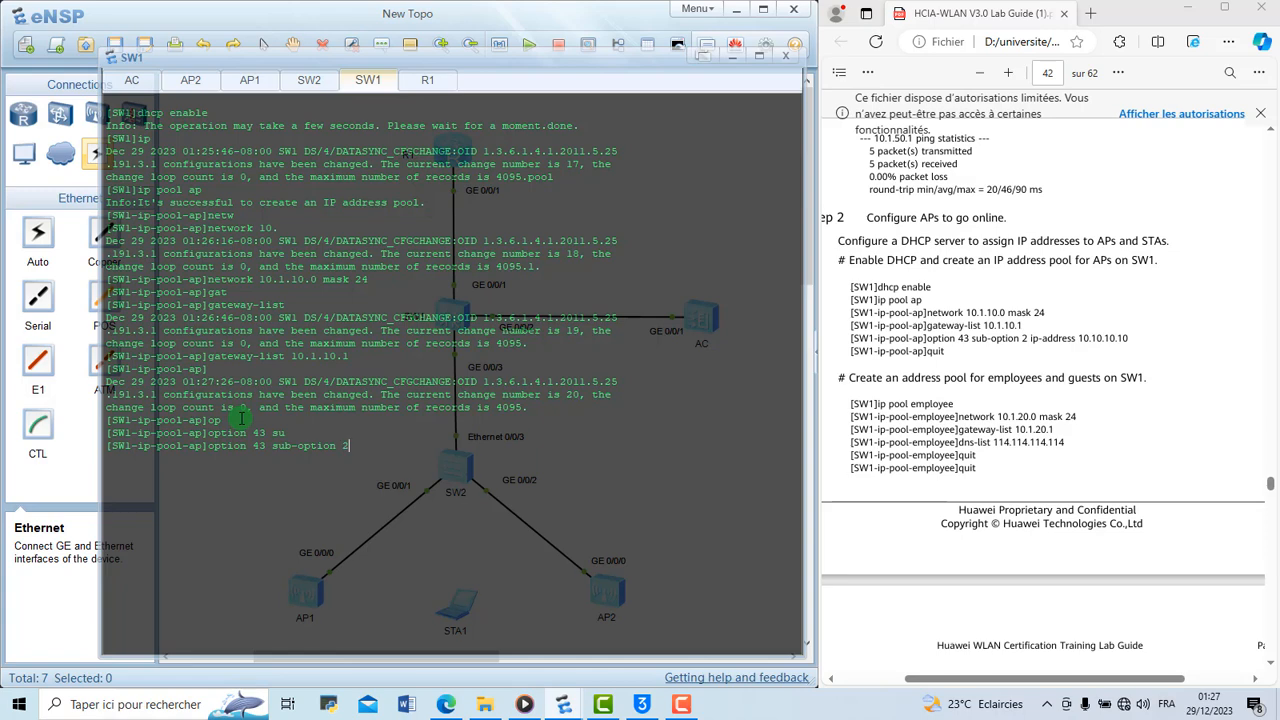
text(ip)
key(Tab)
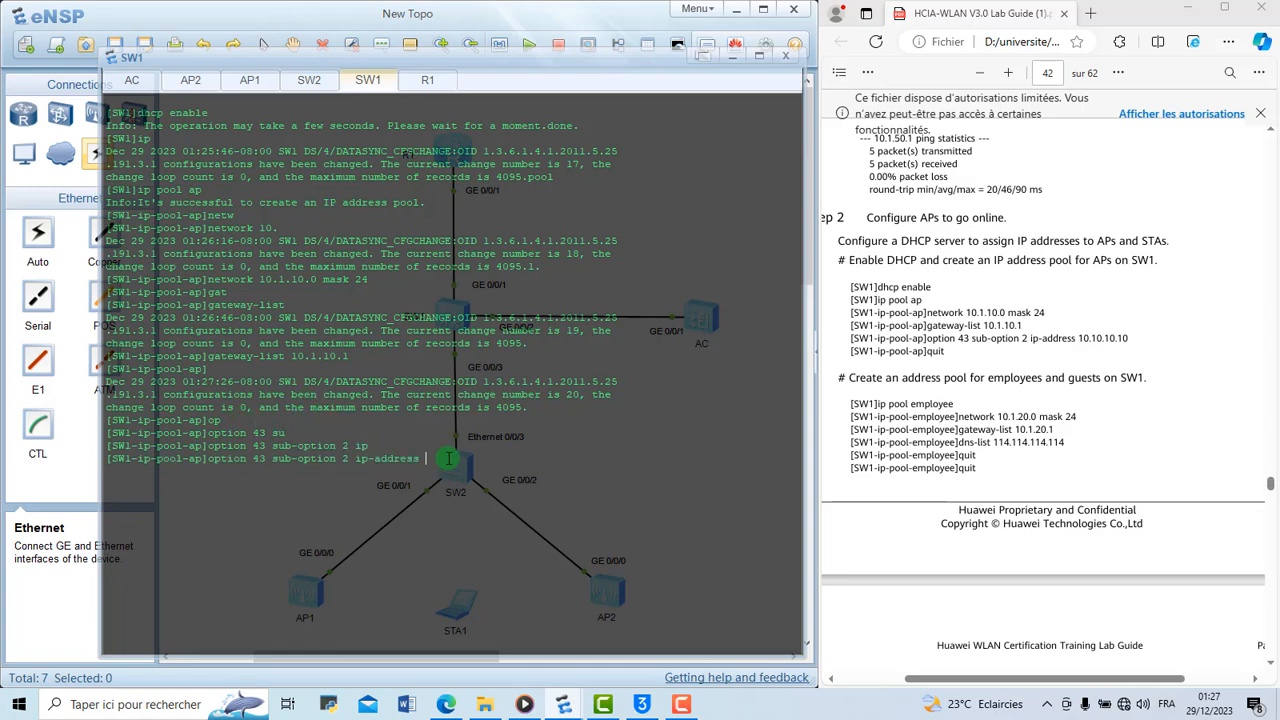
text(10.10.10.10)
key(Return)
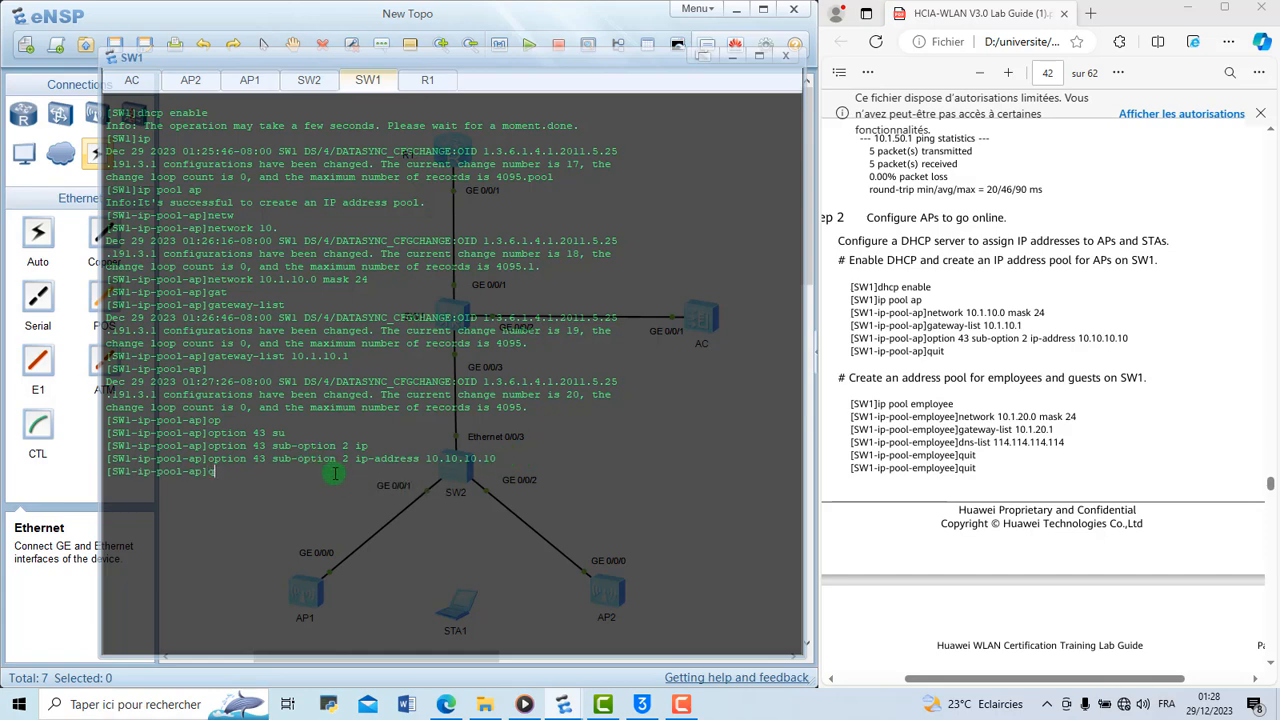
text(q)
key(Return)
Clear the SW1 console output and create an IP address pool named employee
right_click(285, 503)
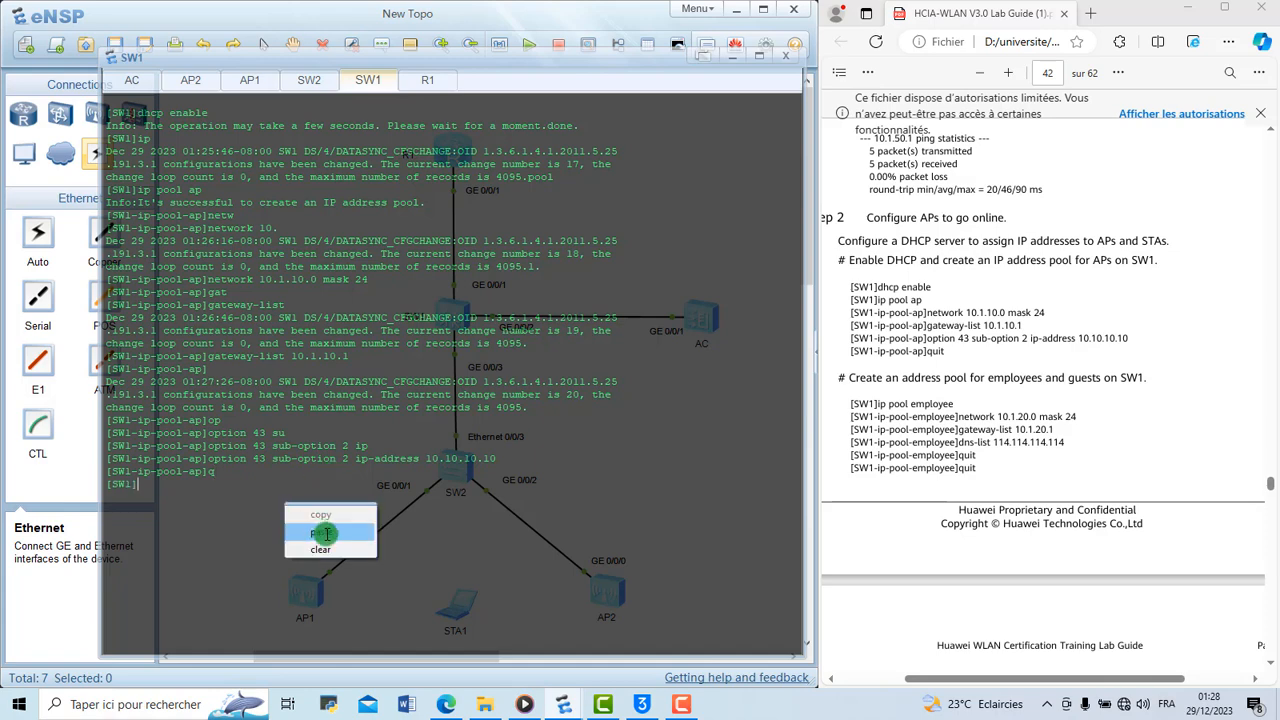
click(320, 549)
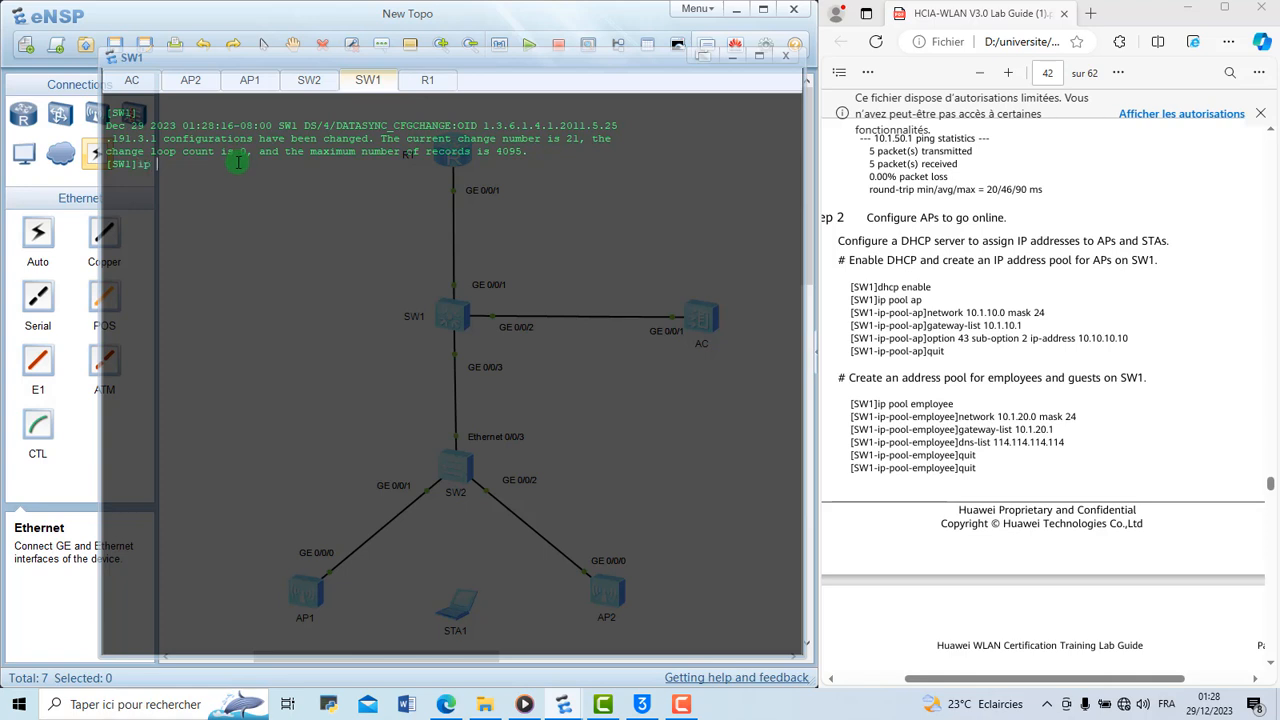
text(pool employee)
key(Return)
Try to set the employee pool's network to 10.1.20.0 with mask 24
text(net)
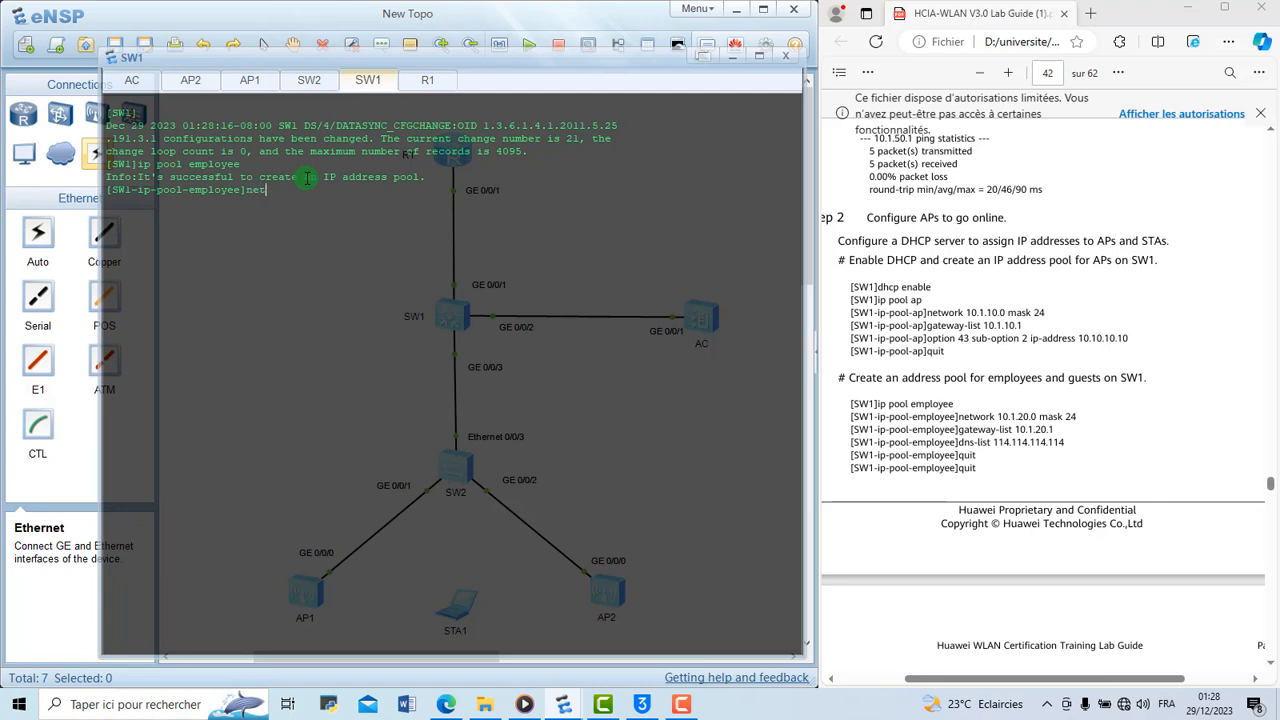
text(wo)
text(rt 10.)
text(1)
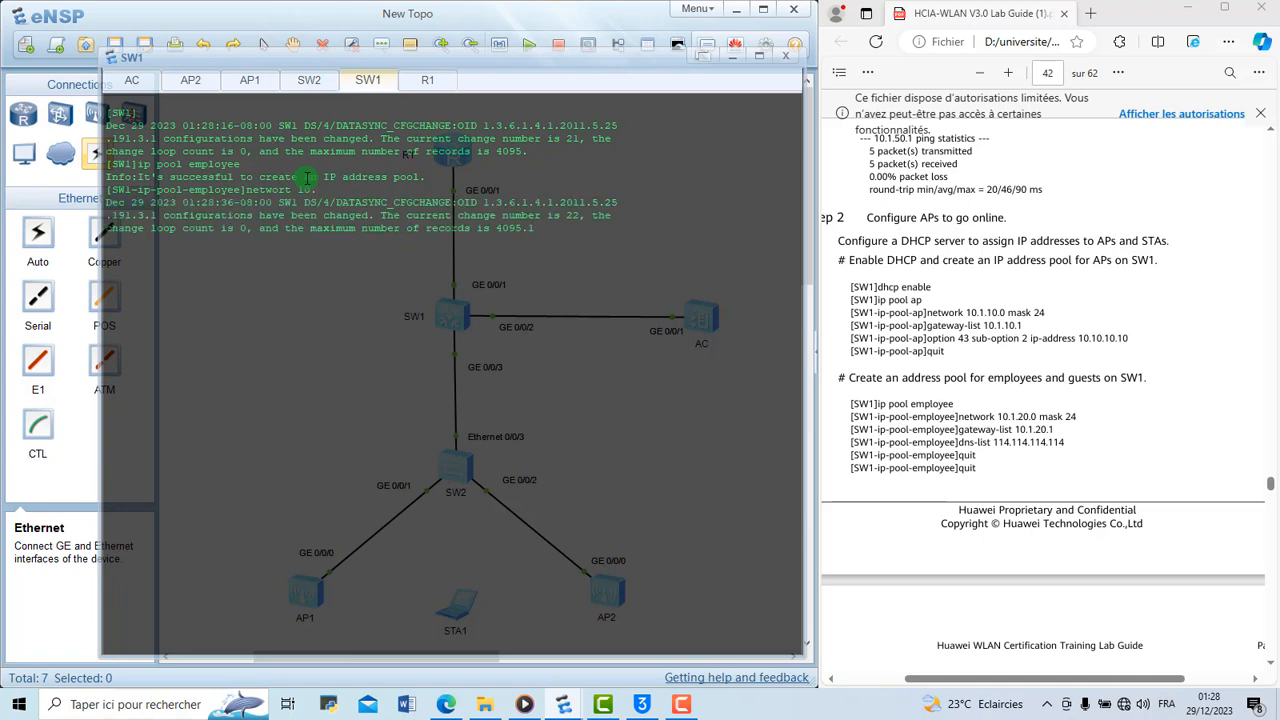
text(.20.0)
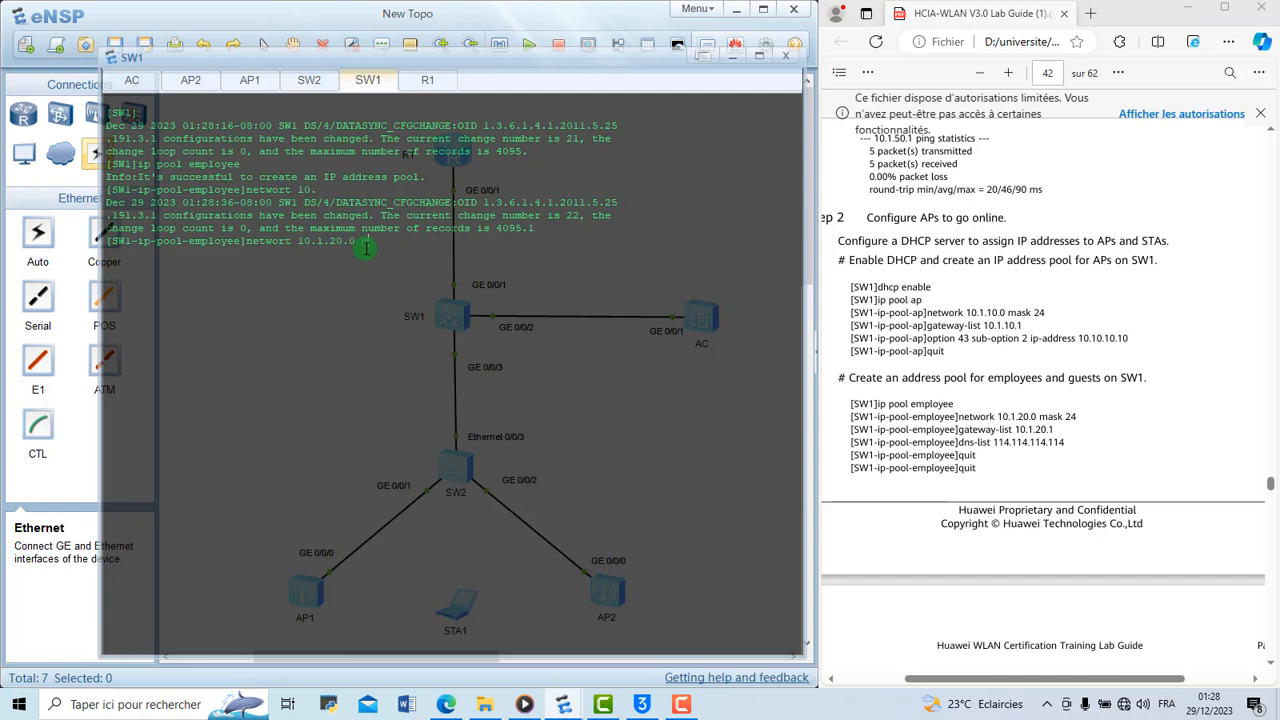
text(mask 24)
key(Return)
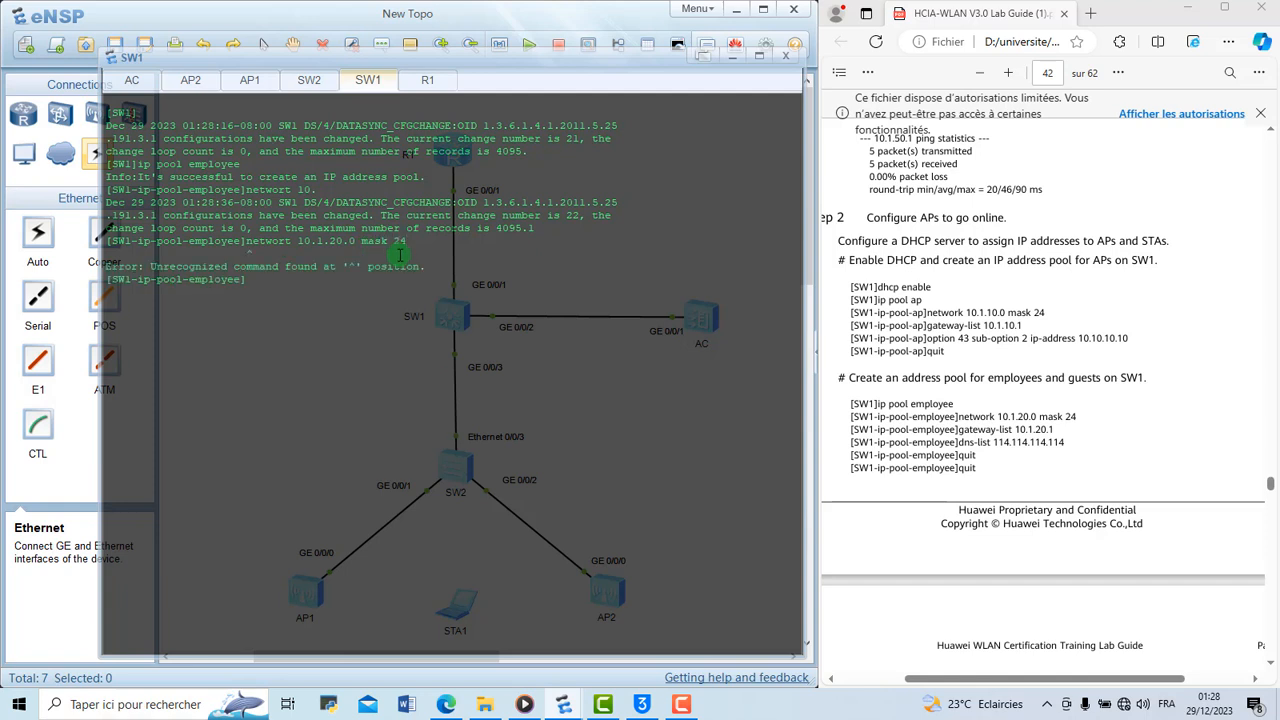
Set the employee pool's network to 10.1.20.0 with mask 24, correcting the misspelled network command
key(Up)
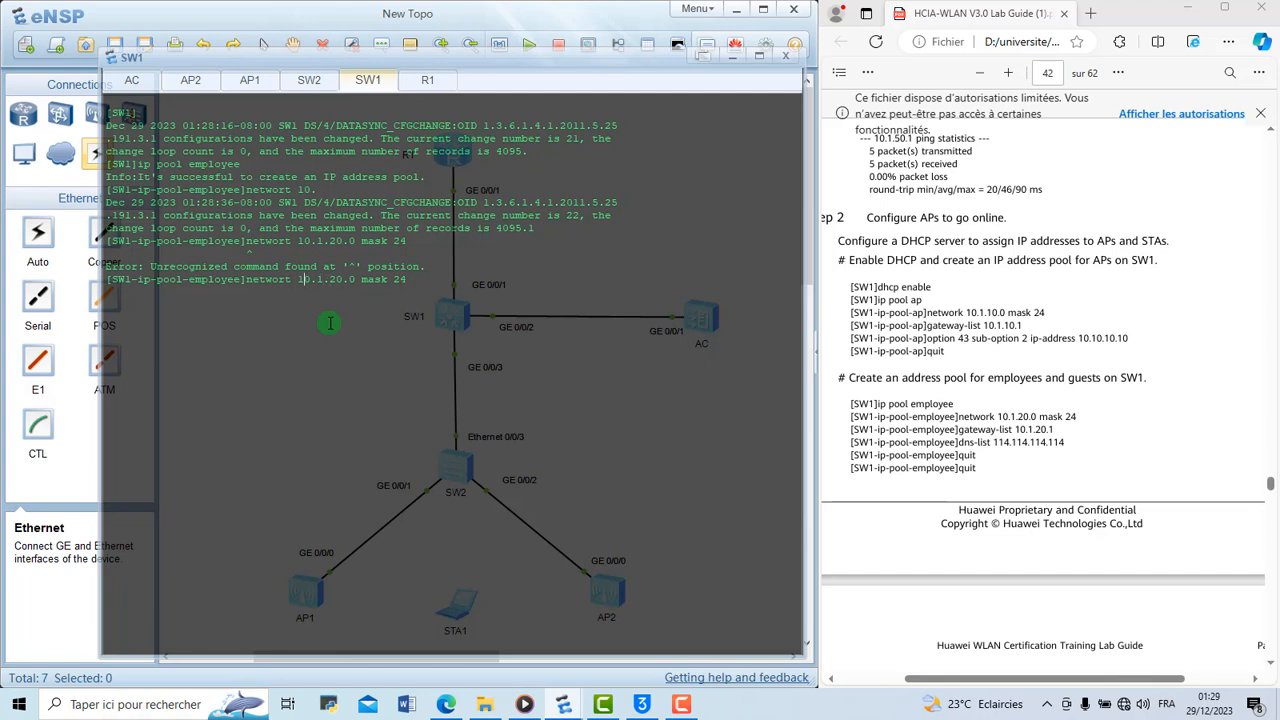
key(BackSpace)
text(k 10.1.20.0 mask 24)
key(Return)
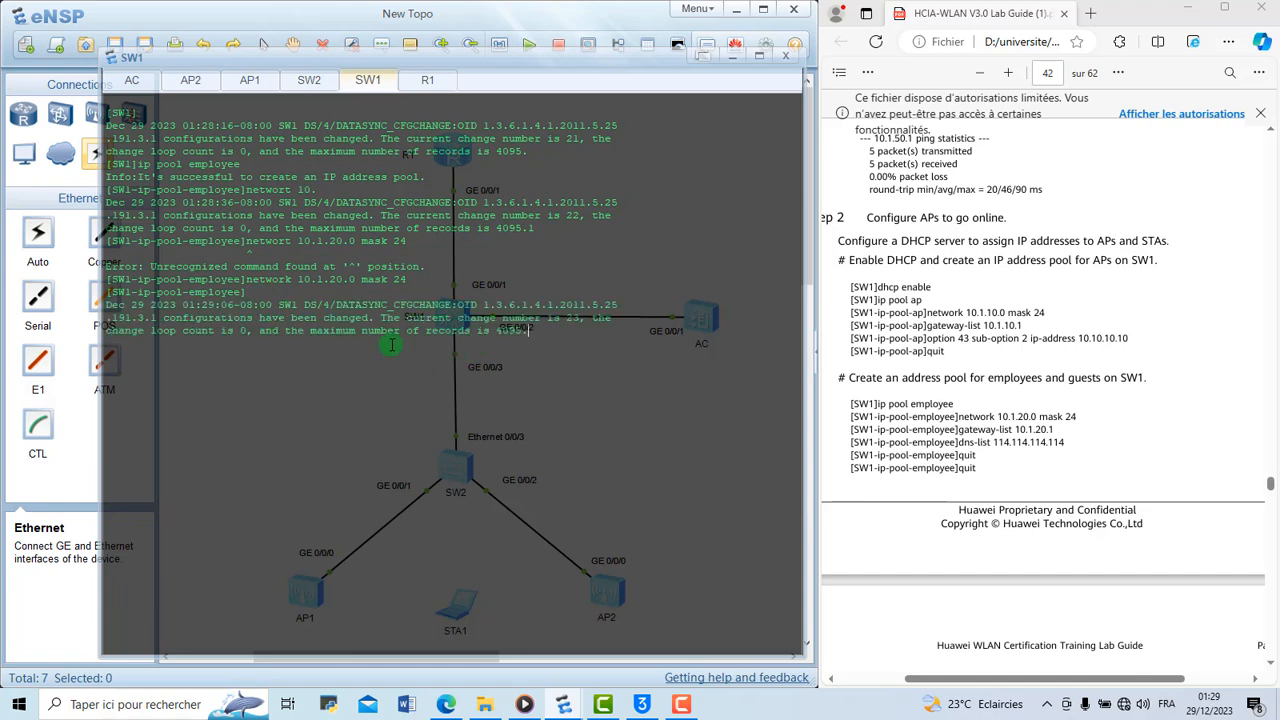
key(Return)
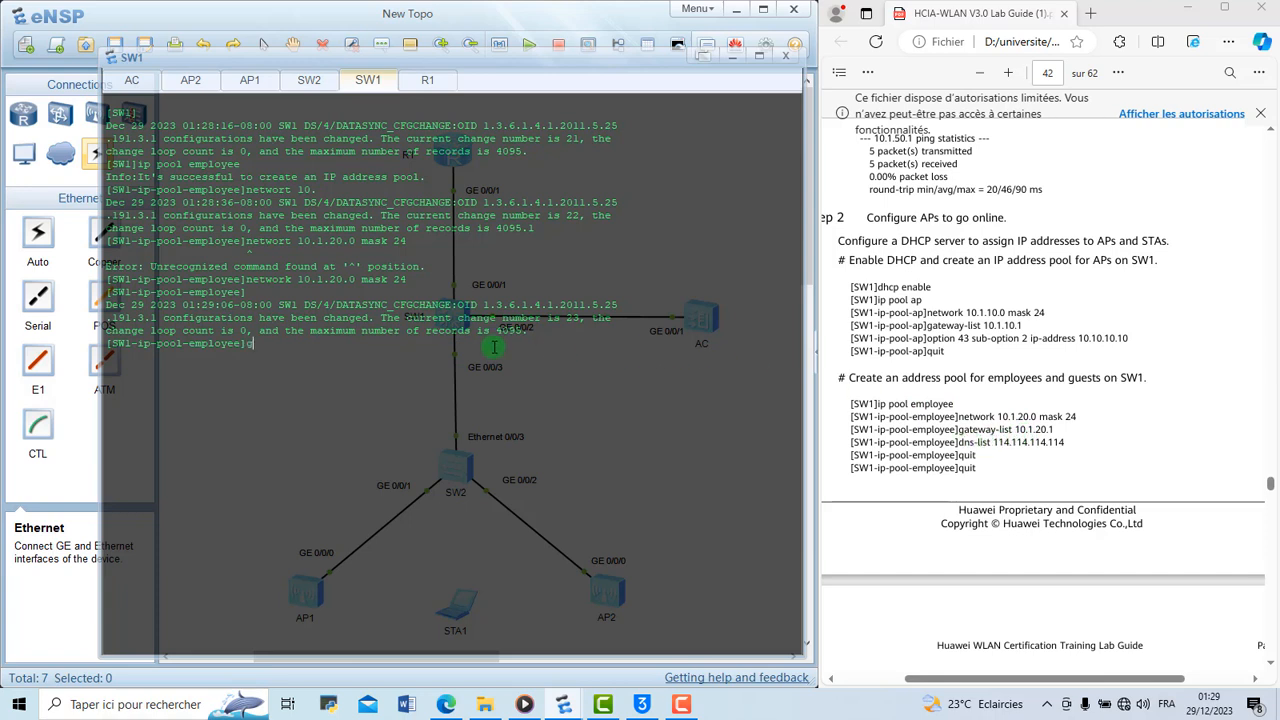
Set the employee pool's gateway list to 10.1.20.1
text(gat)
key(Tab)
text(10)
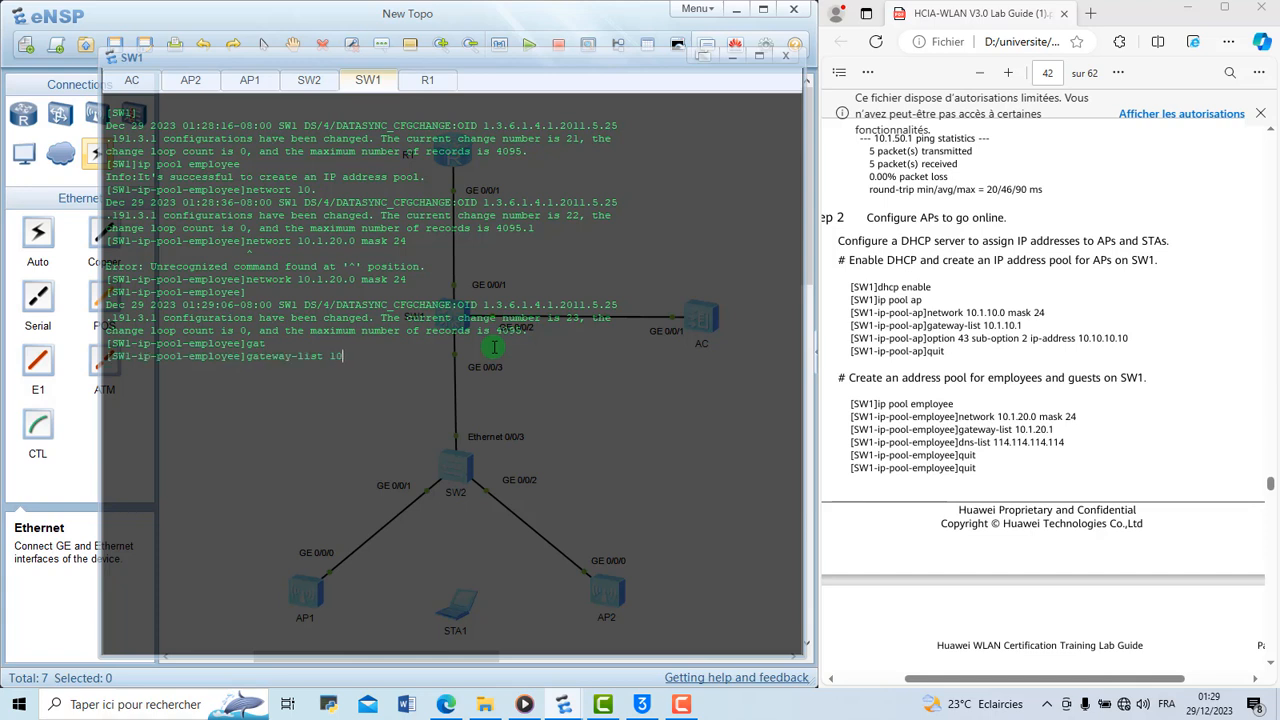
text(.1.20.1)
key(Return)
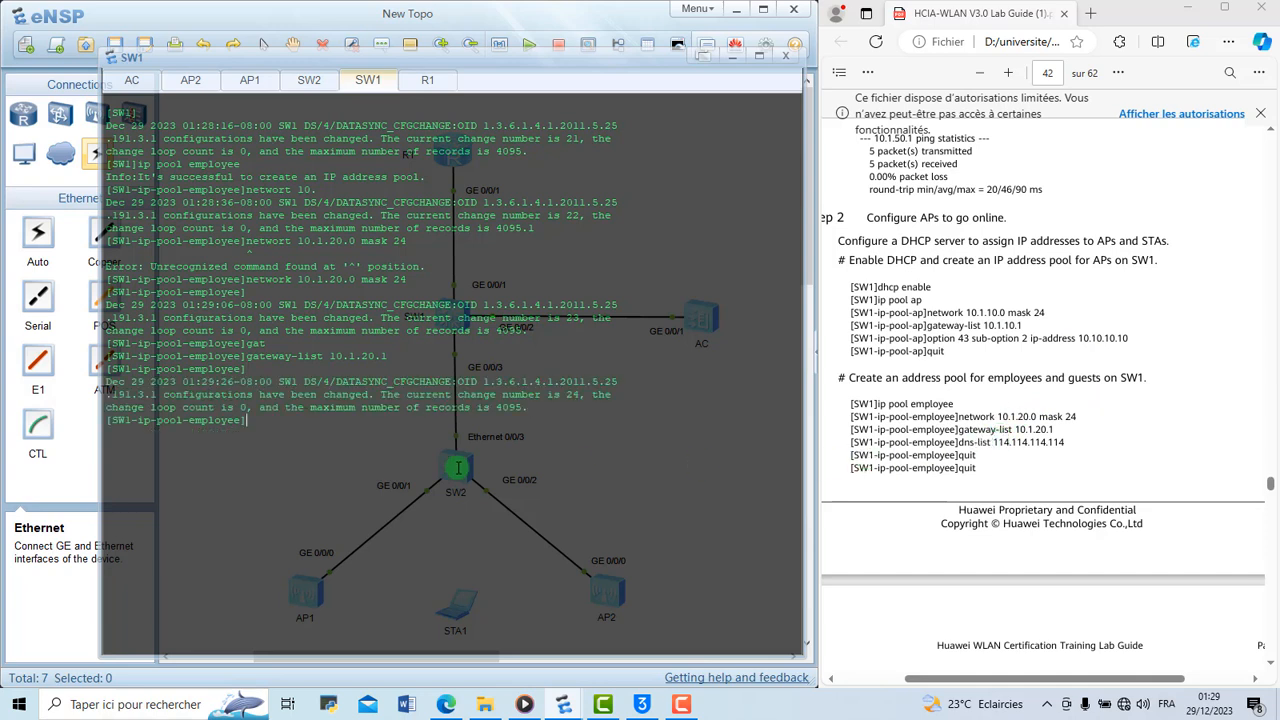
Set the employee pool's DNS list to 114.114.114.114 and return to SW1's system view
text(dns-list)
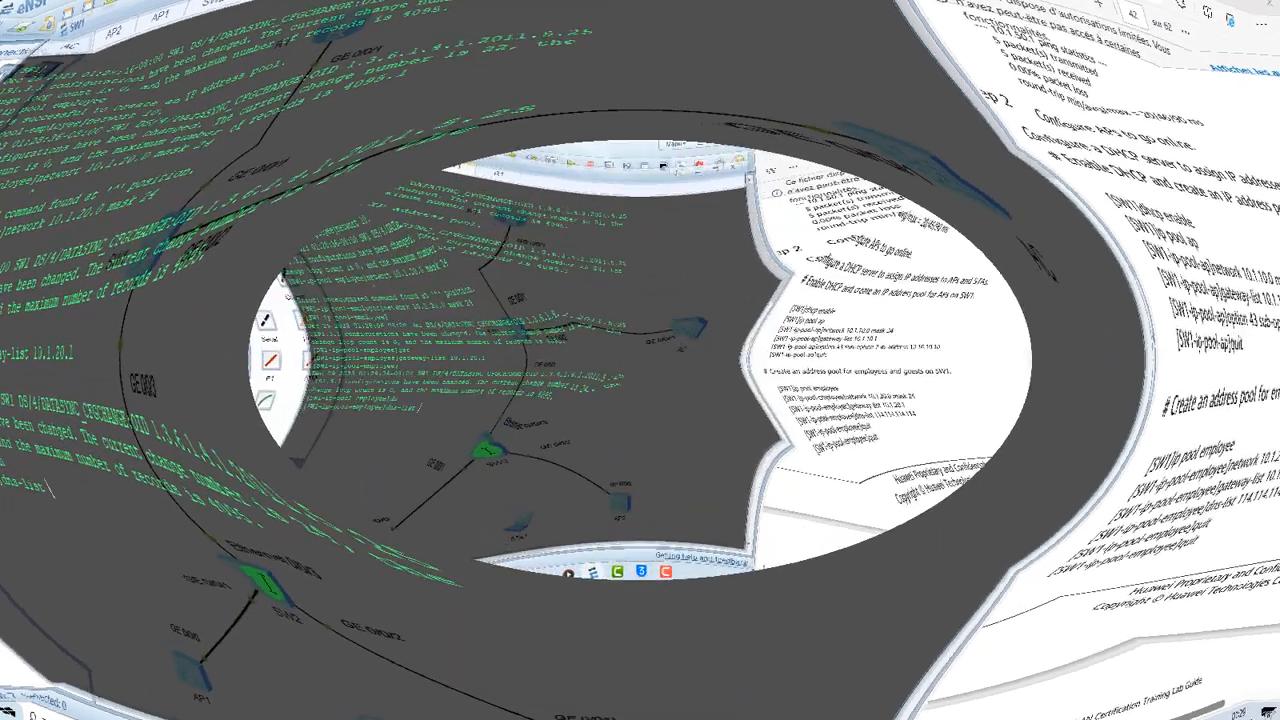
key(Tab)
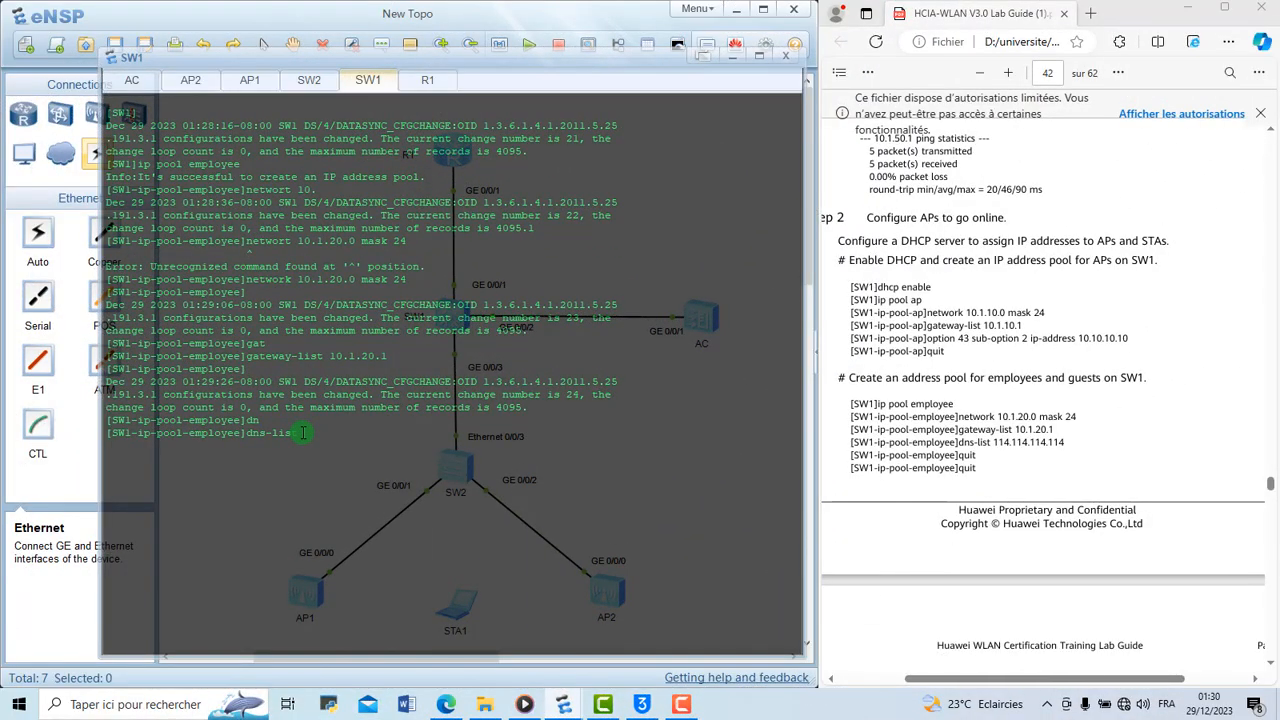
key(BackSpace)
text(st)
key(BackSpace)
key(BackSpace)
key(BackSpace)
text(st 11)
key(BackSpace)
text(14.114.114.114)
key(Return)
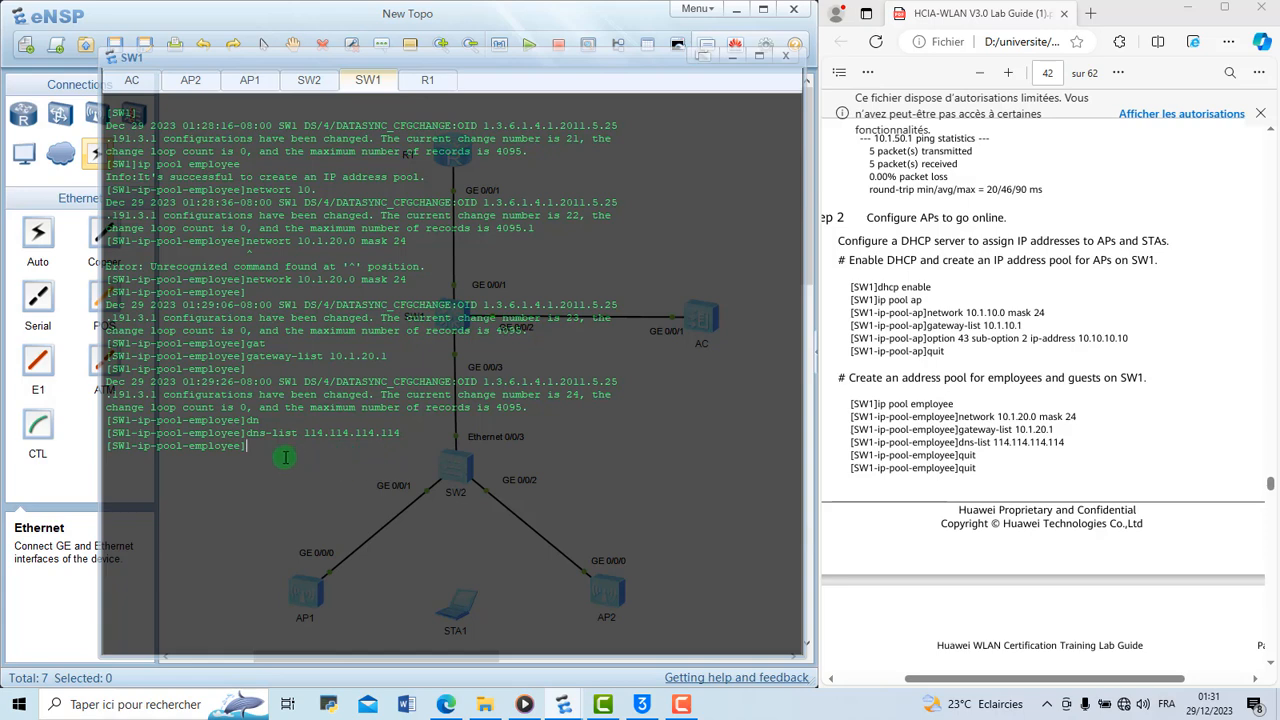
text(q)
key(Return)
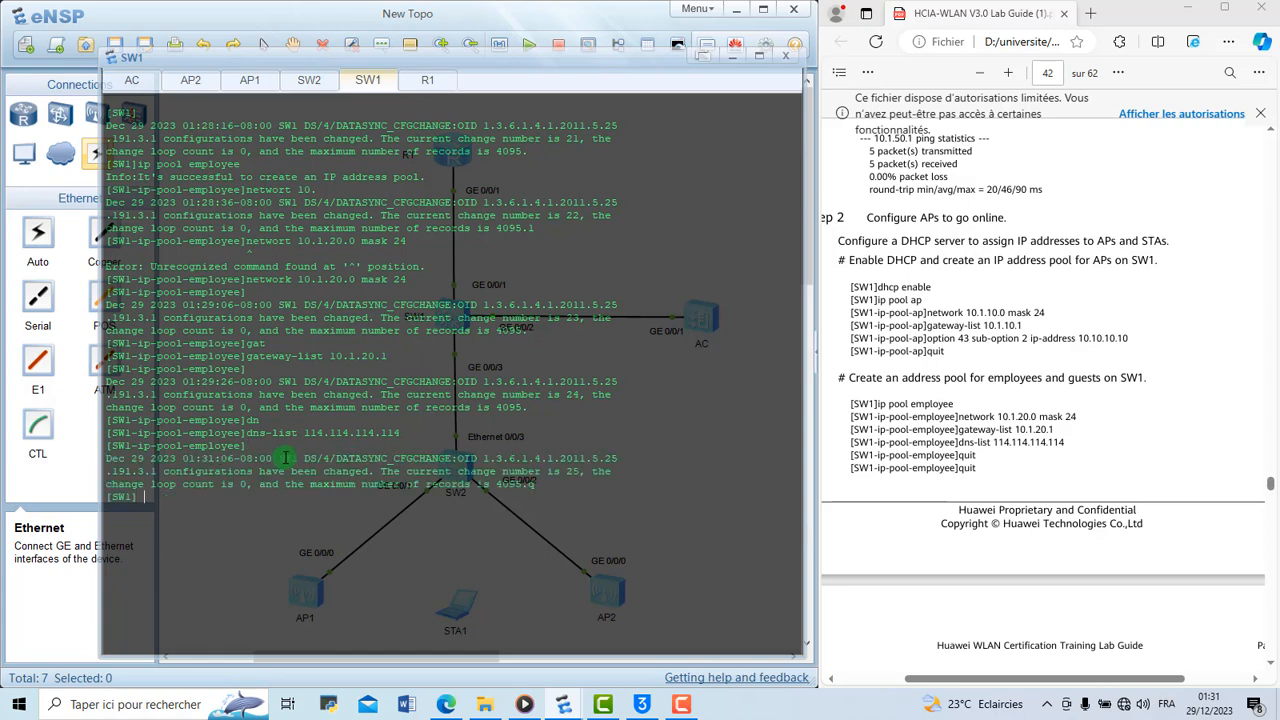
key(Return)
key(Return)
Clear the SW1 console output and create an IP address pool named guest
right_click(286, 461)
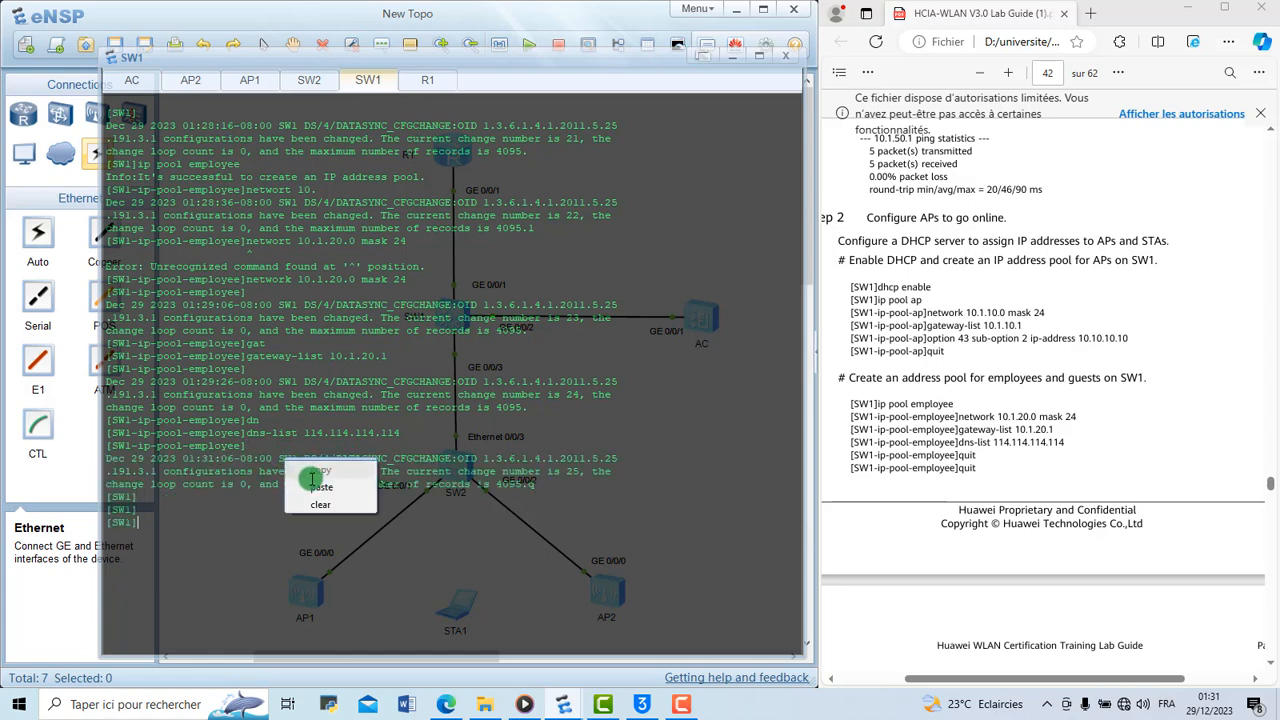
click(321, 502)
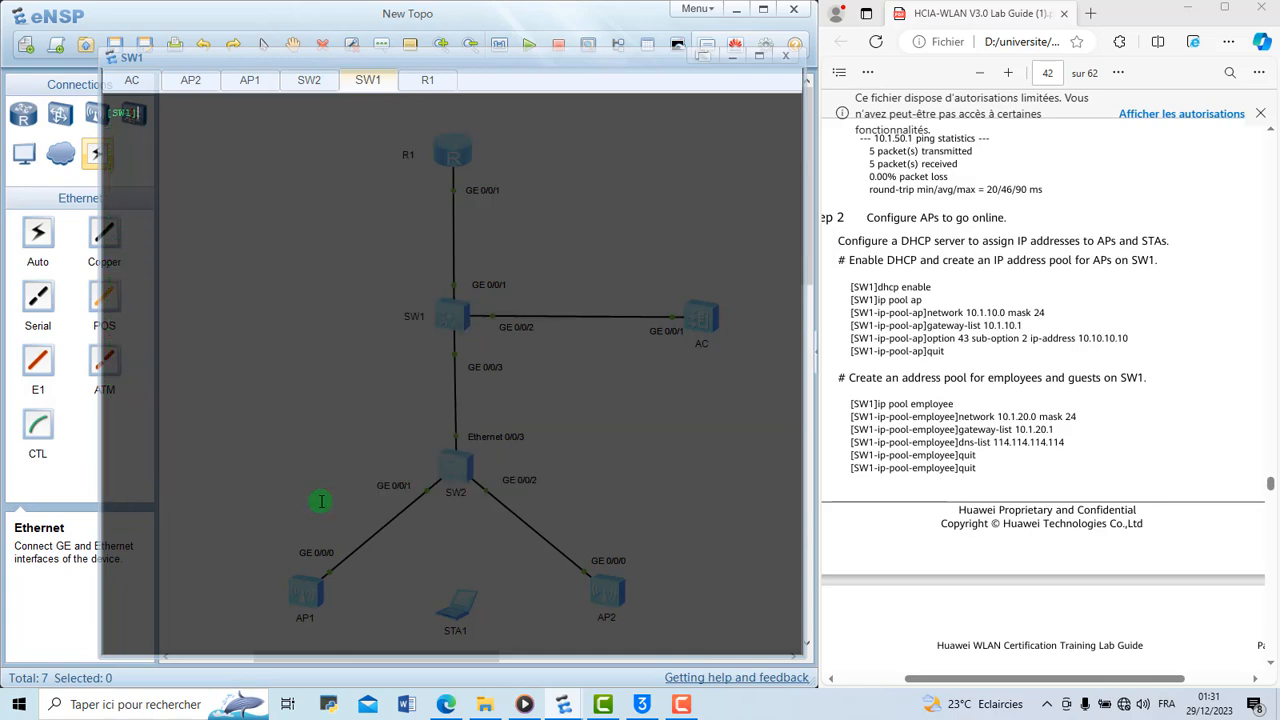
text(ip pool guest)
key(Return)
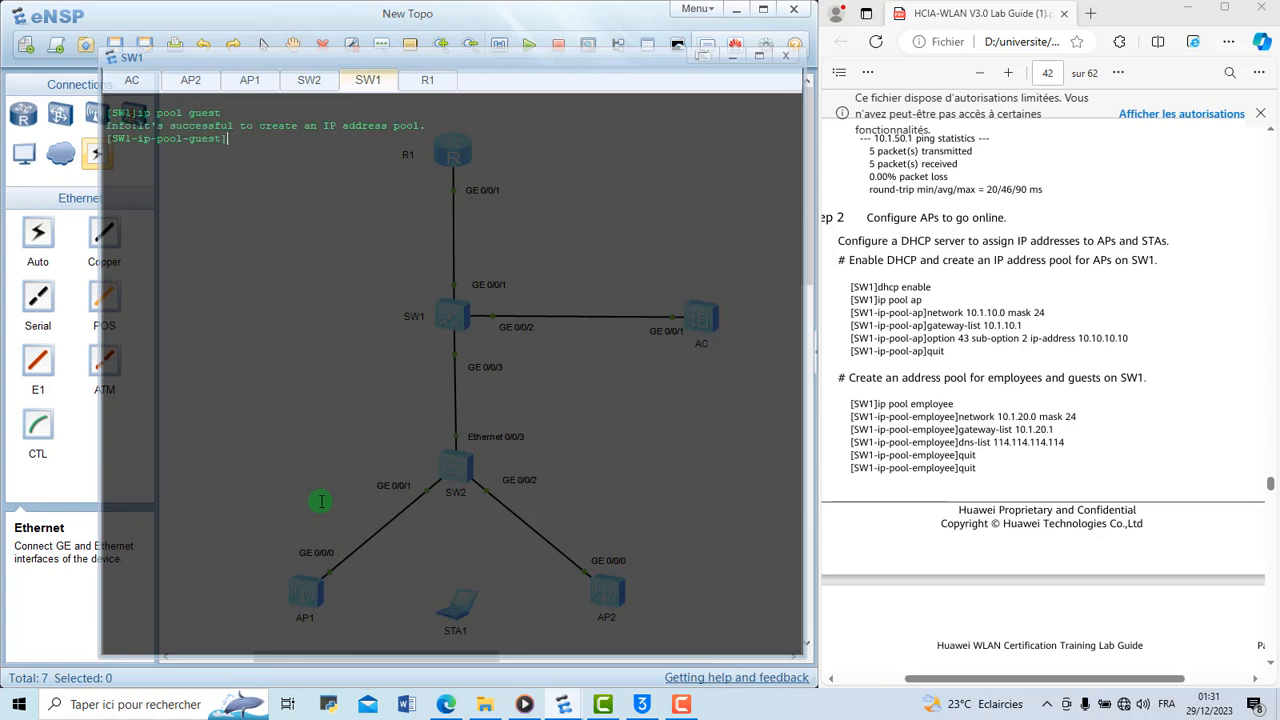
Set the guest pool's network to 10.1.30.0 with mask 24
text(net)
key(Tab)
text(10.1.30.0)
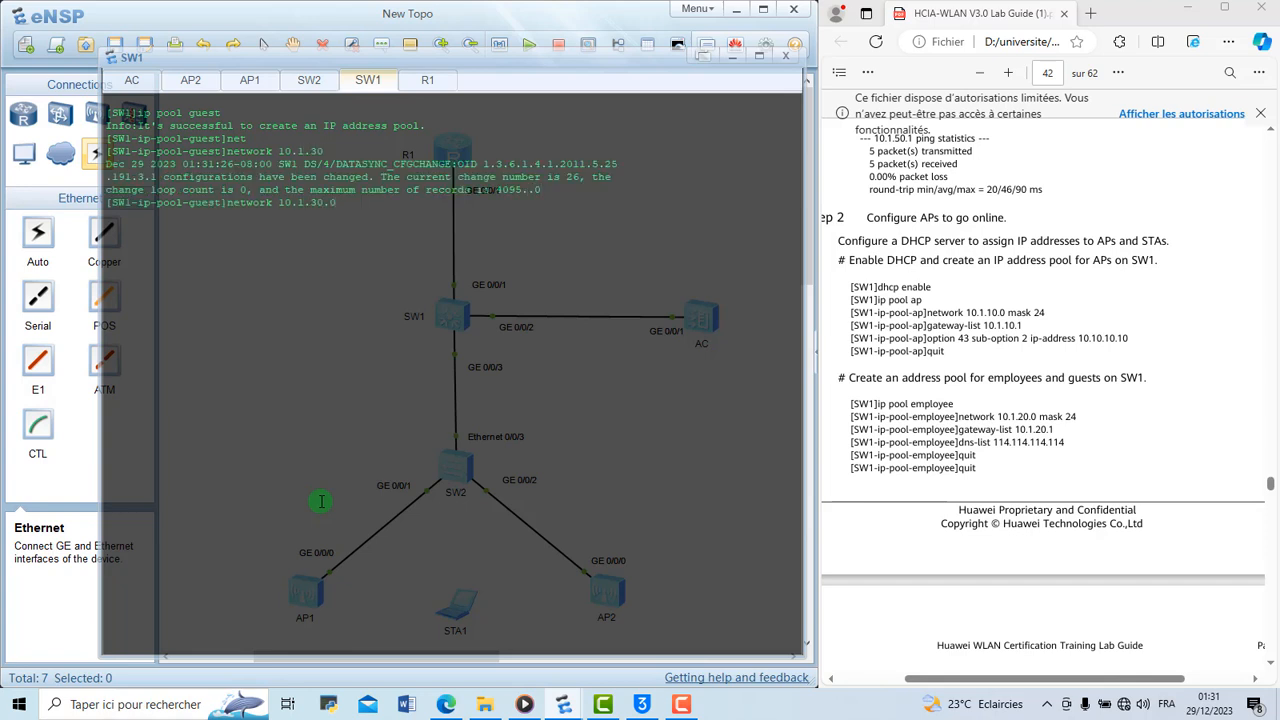
text( mask 24)
key(Return)
Set the guest pool's gateway list to 10.1.30.1
text(gat)
key(Tab)
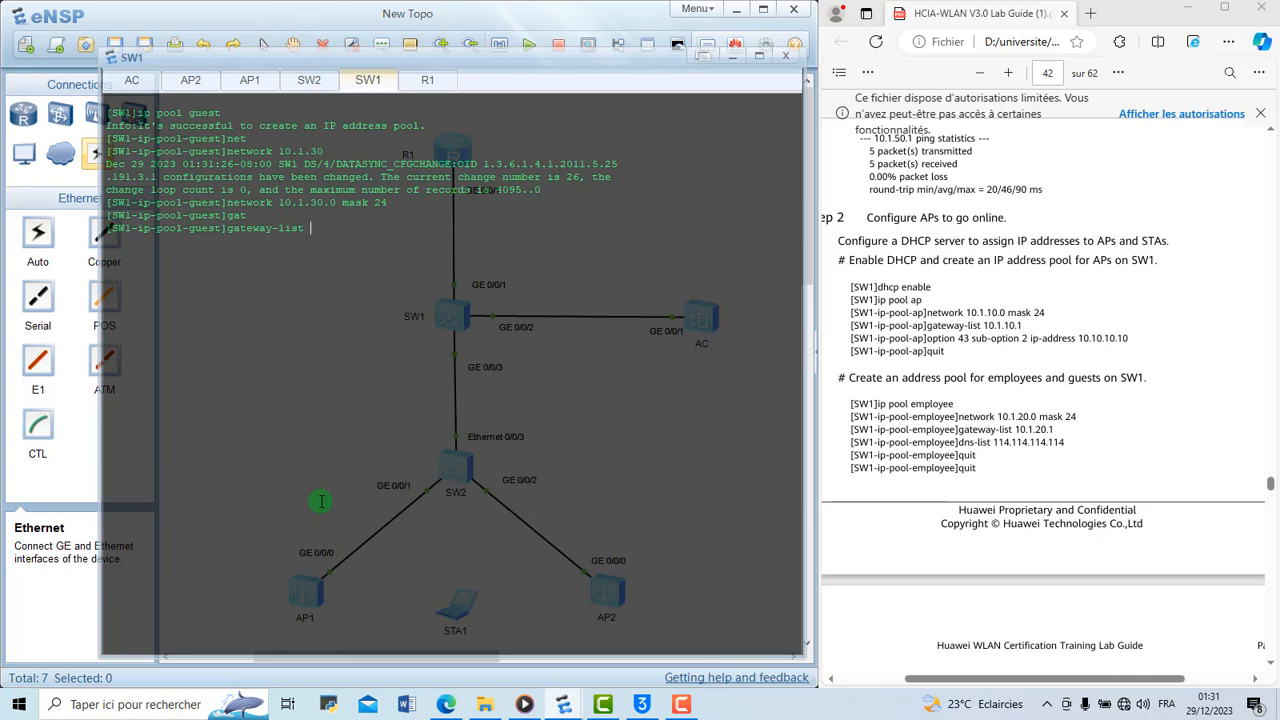
text(10)
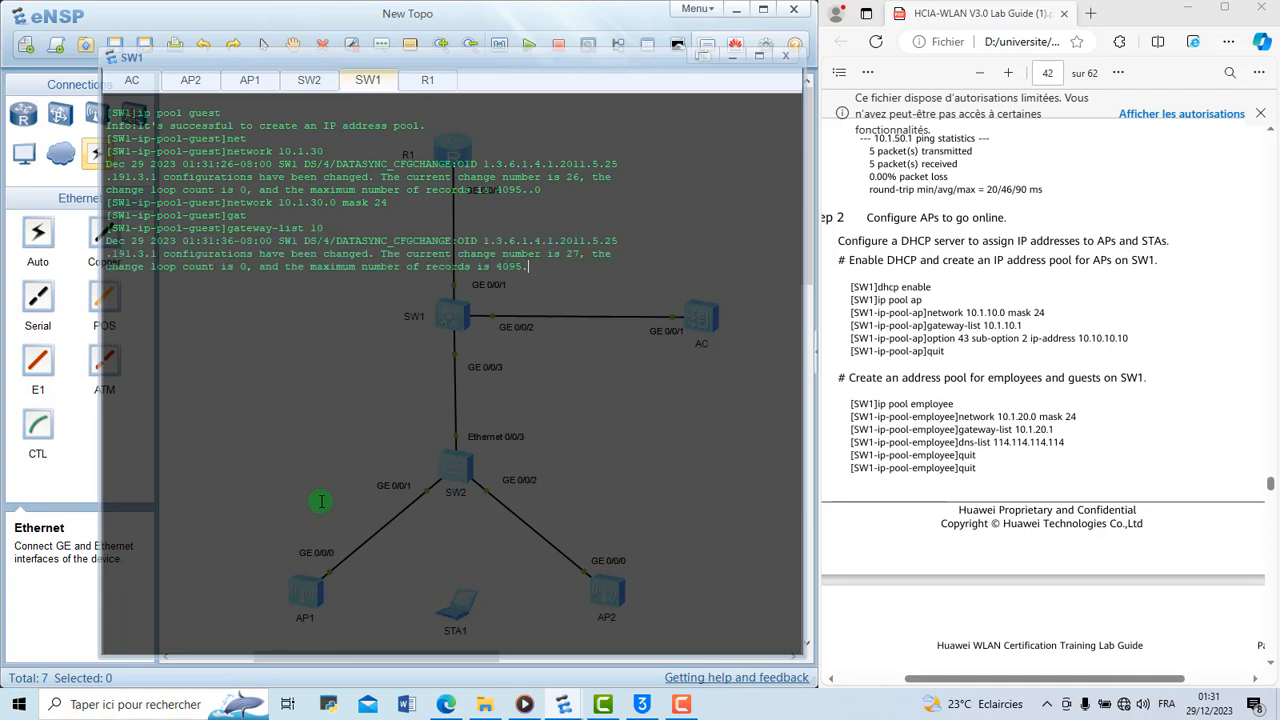
text(.1.30.1)
key(Return)
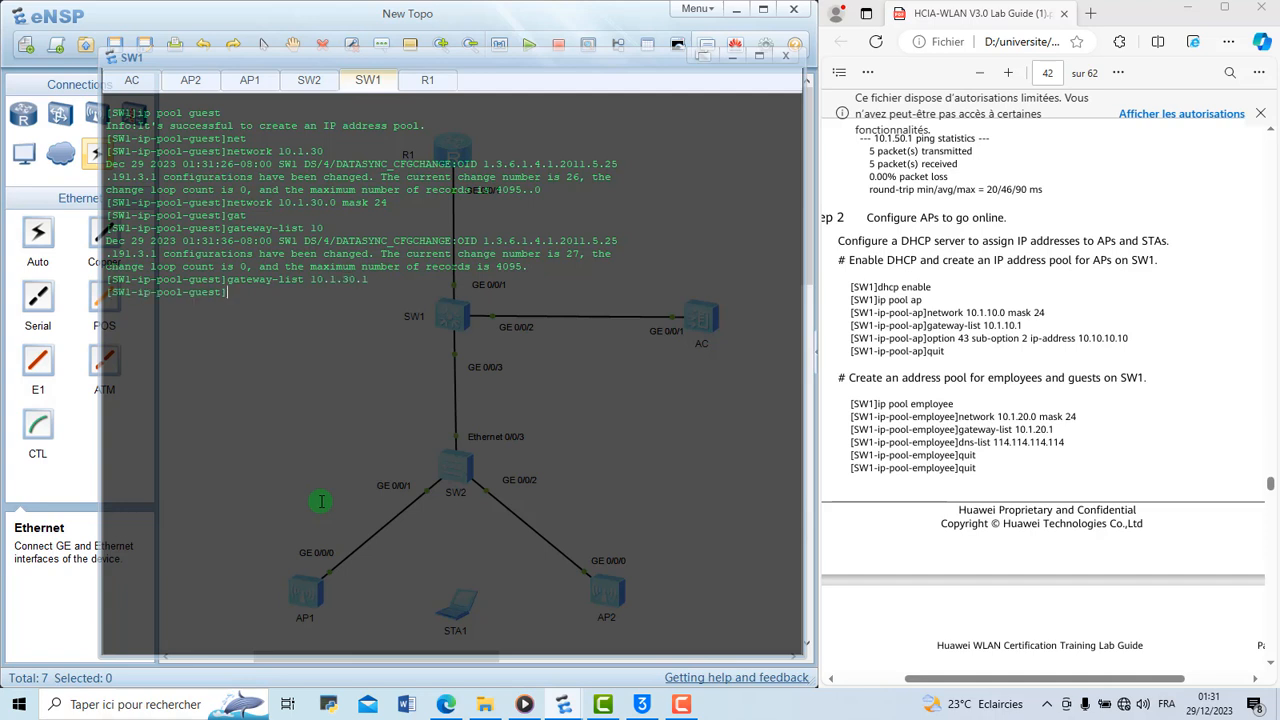
Set the guest pool's DNS list to 114.114.114.114
text(guest])
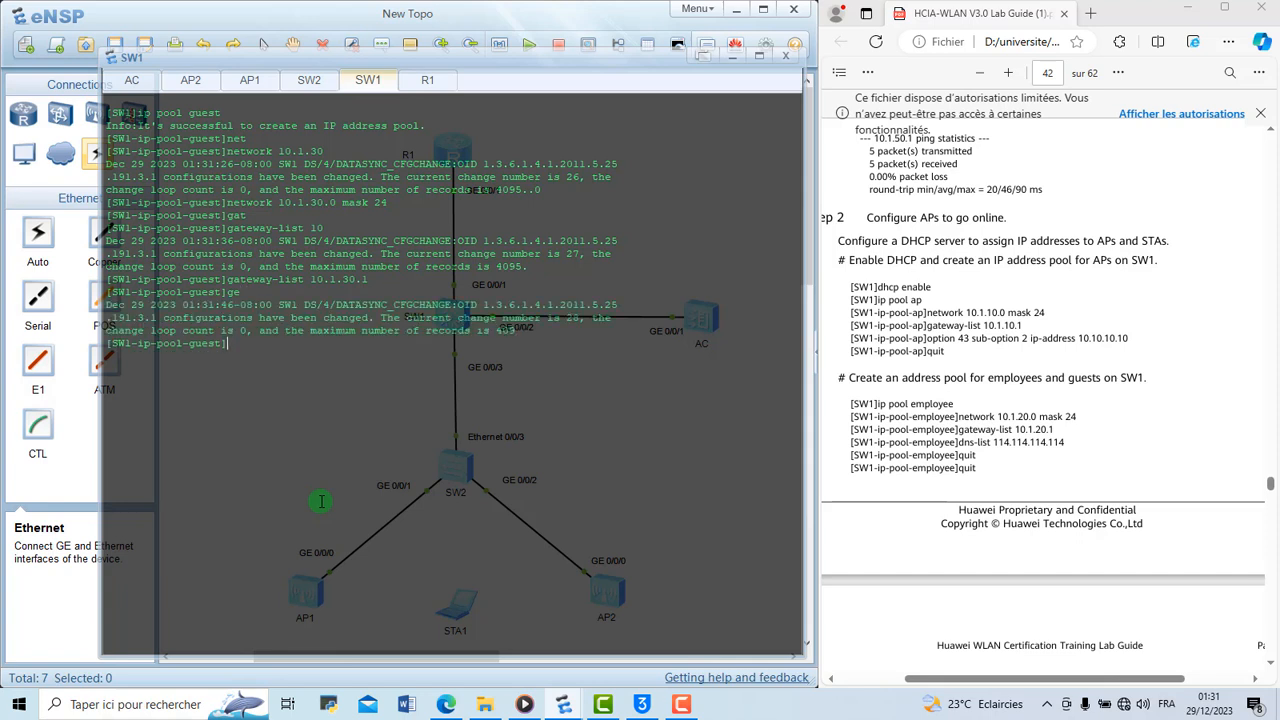
text(dn)
key(Tab)
text(114.114.114.114)
key(Return)
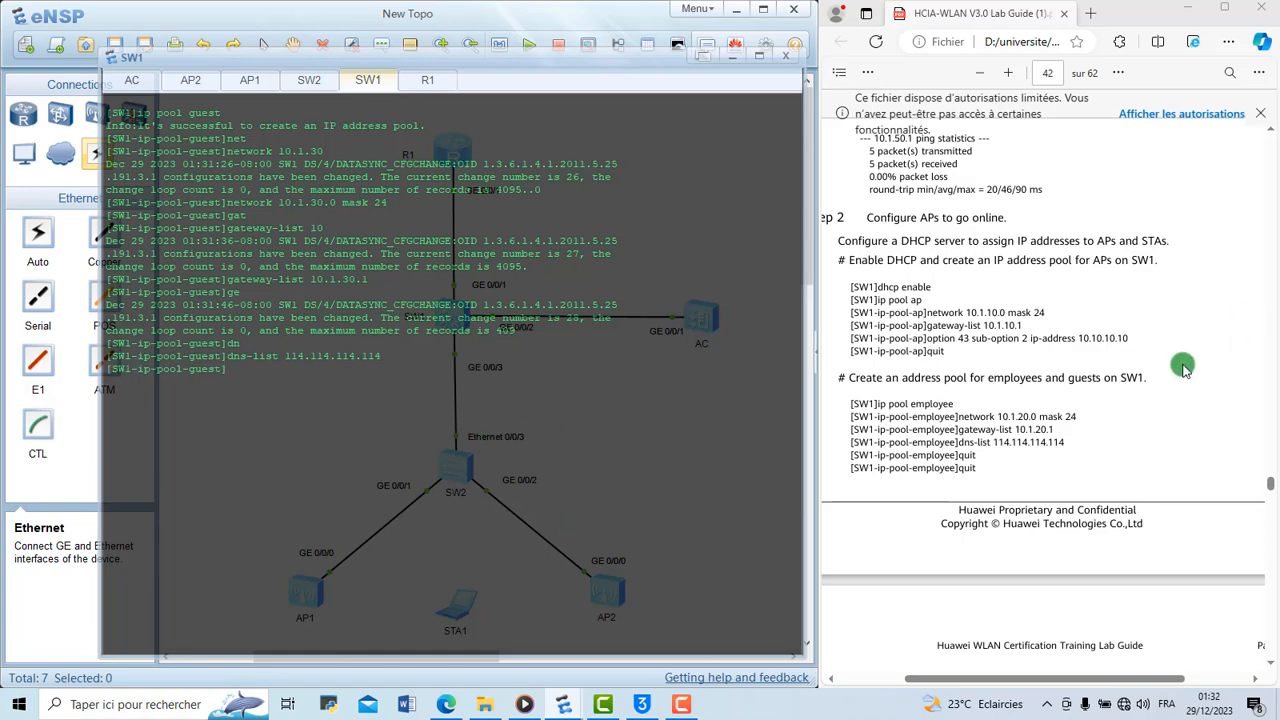
Leave the guest pool's configuration and return to SW1's system view
scroll(1185, 365, down, 4)
scroll(1185, 365, down, 1)
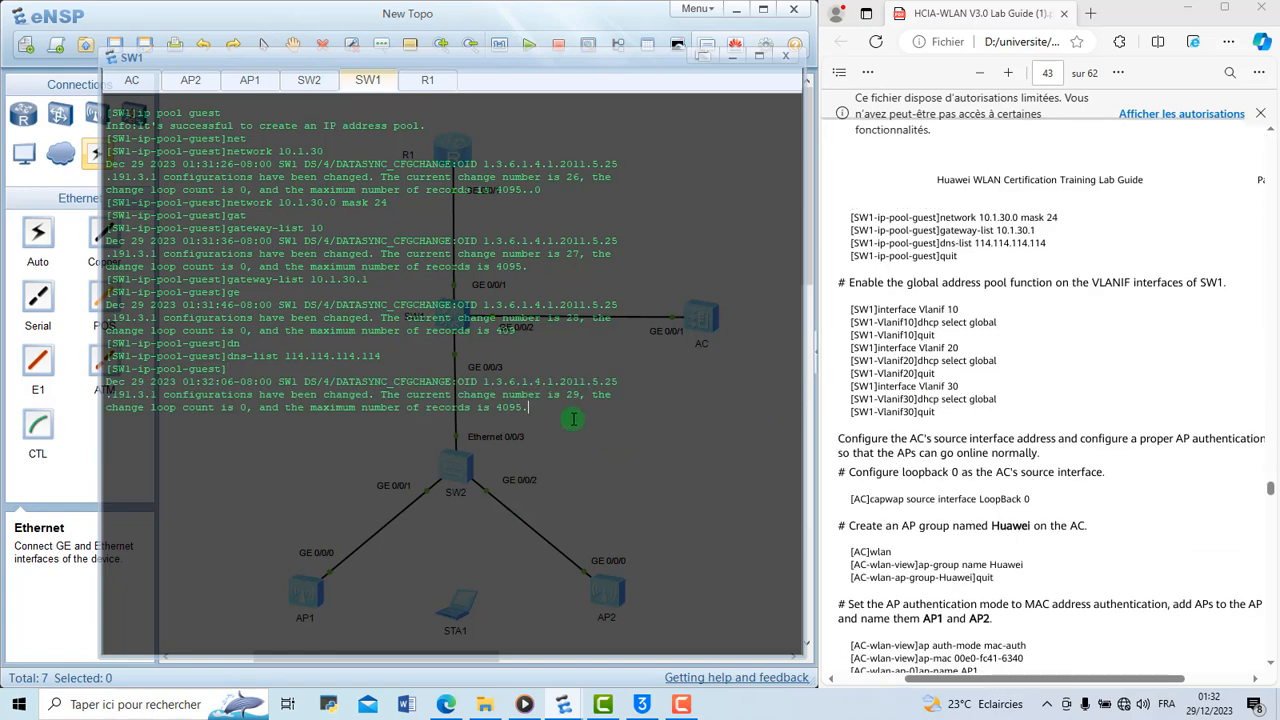
key(Return)
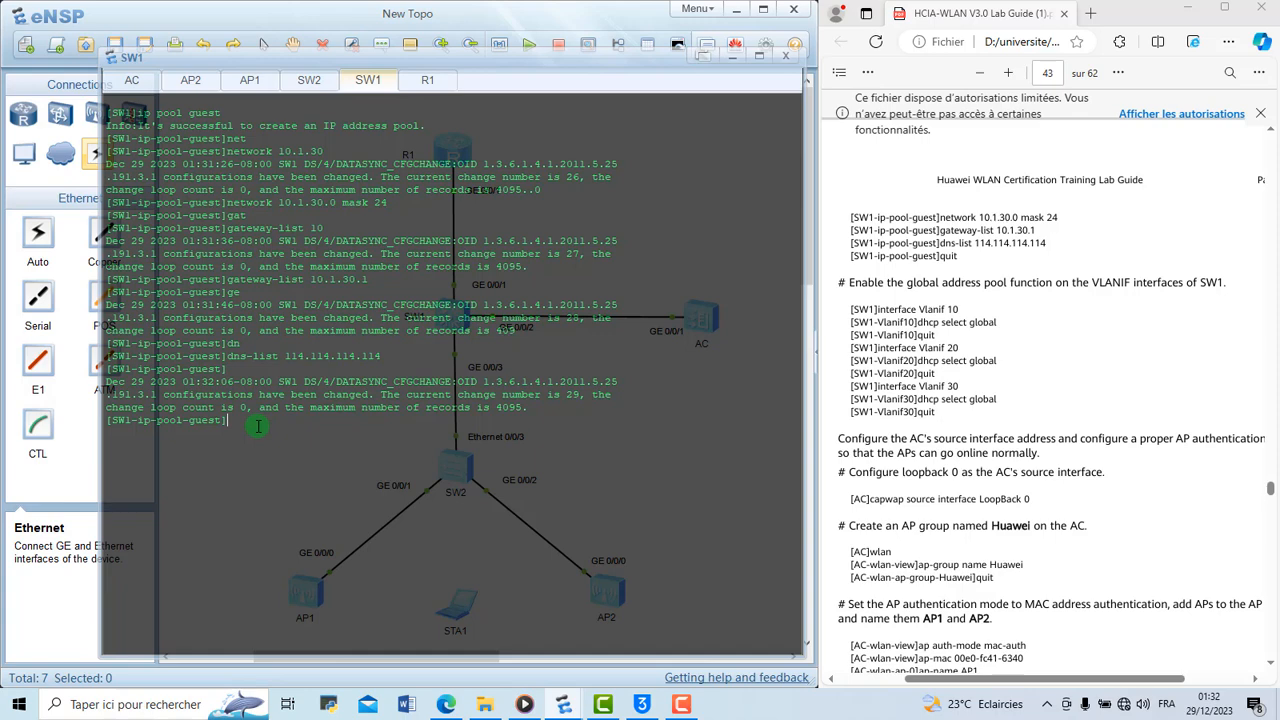
text(q)
key(BackSpace)
text(q)
key(Return)
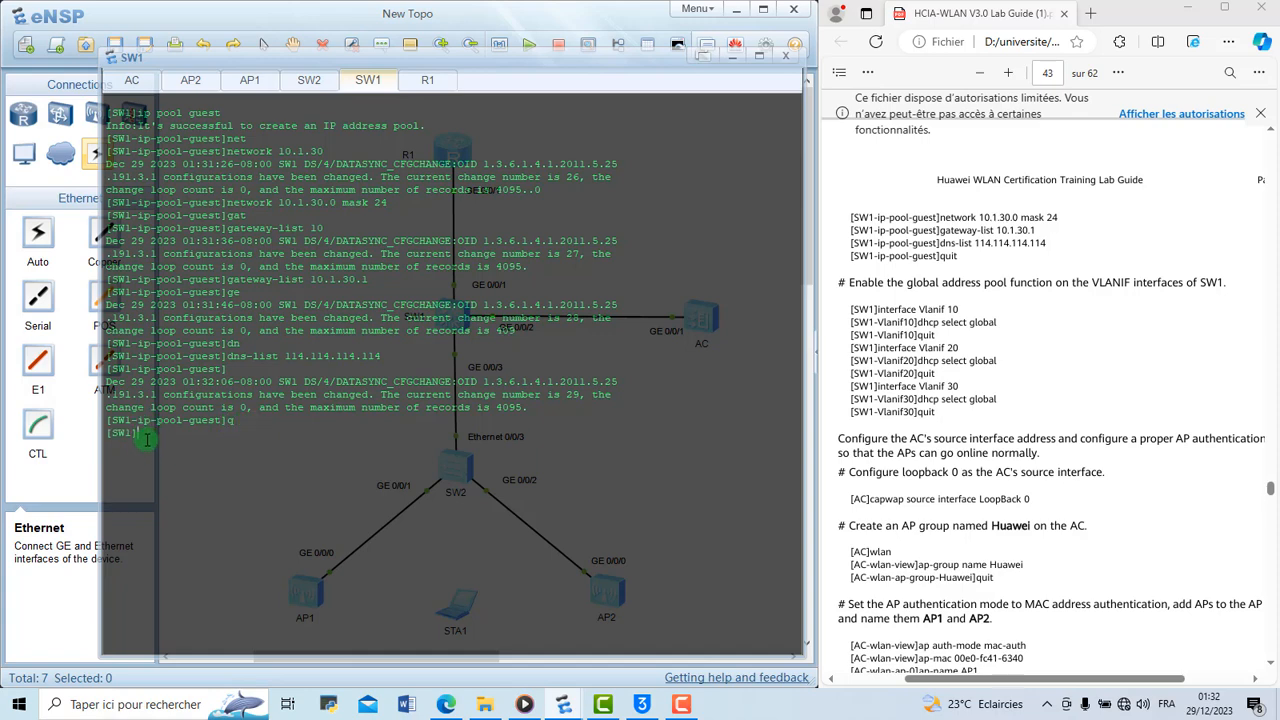
key(Return)
key(Return)
Enable the global DHCP address pool on SW1's Vlanif 10 interface with dhcp select global
text(int vlanif )
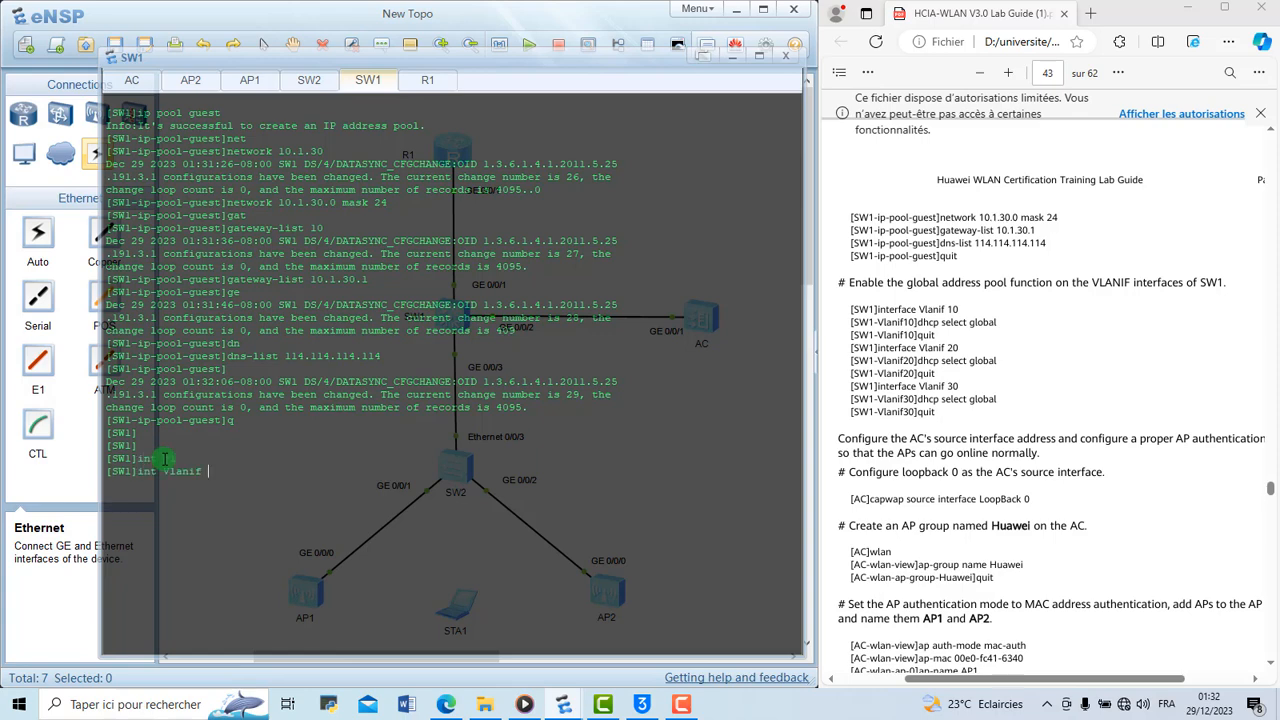
text(10)
key(Return)
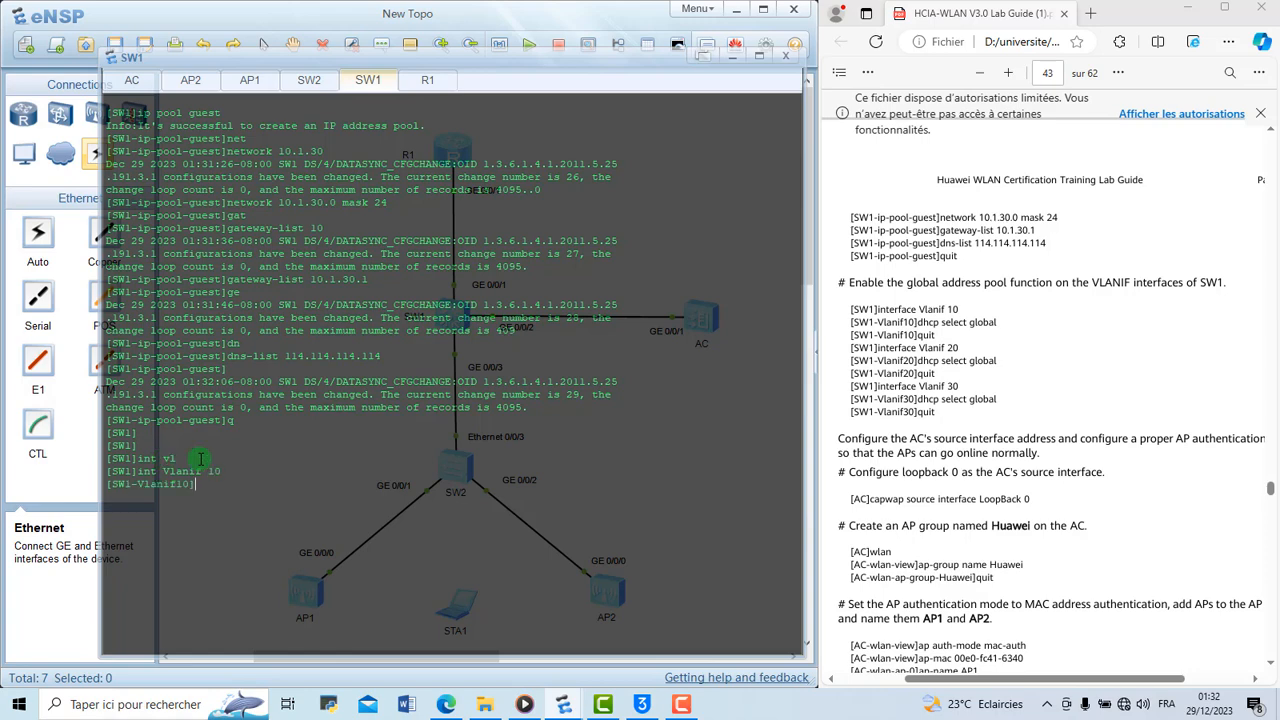
text(db)
key(Tab)
text(se)
key(Tab)
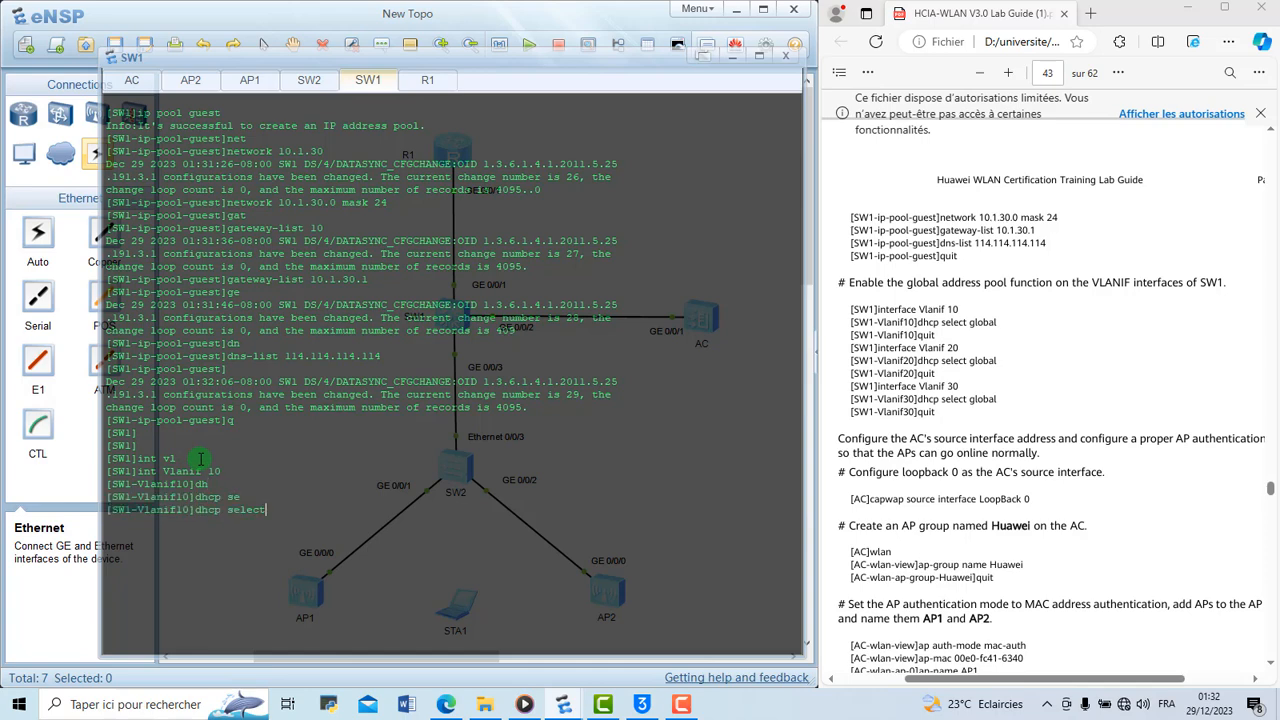
text(gl)
key(Tab)
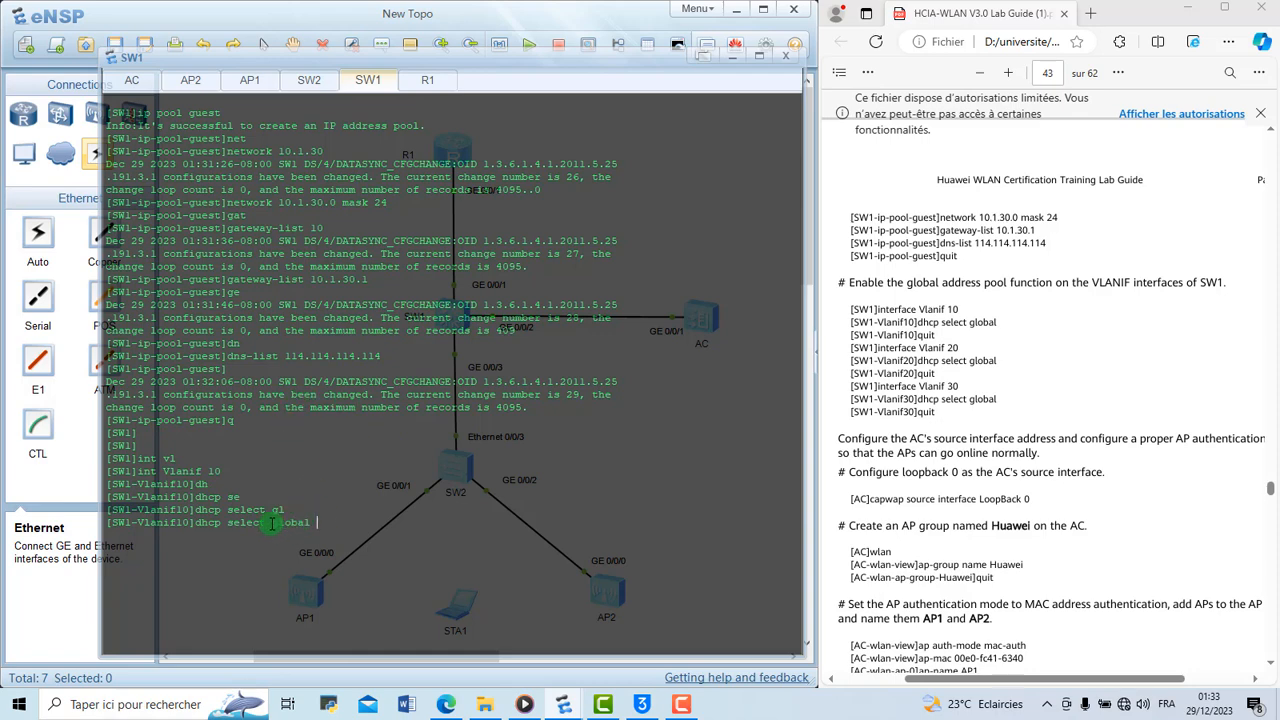
drag(271, 523, 312, 531)
click(313, 529)
key(Return)
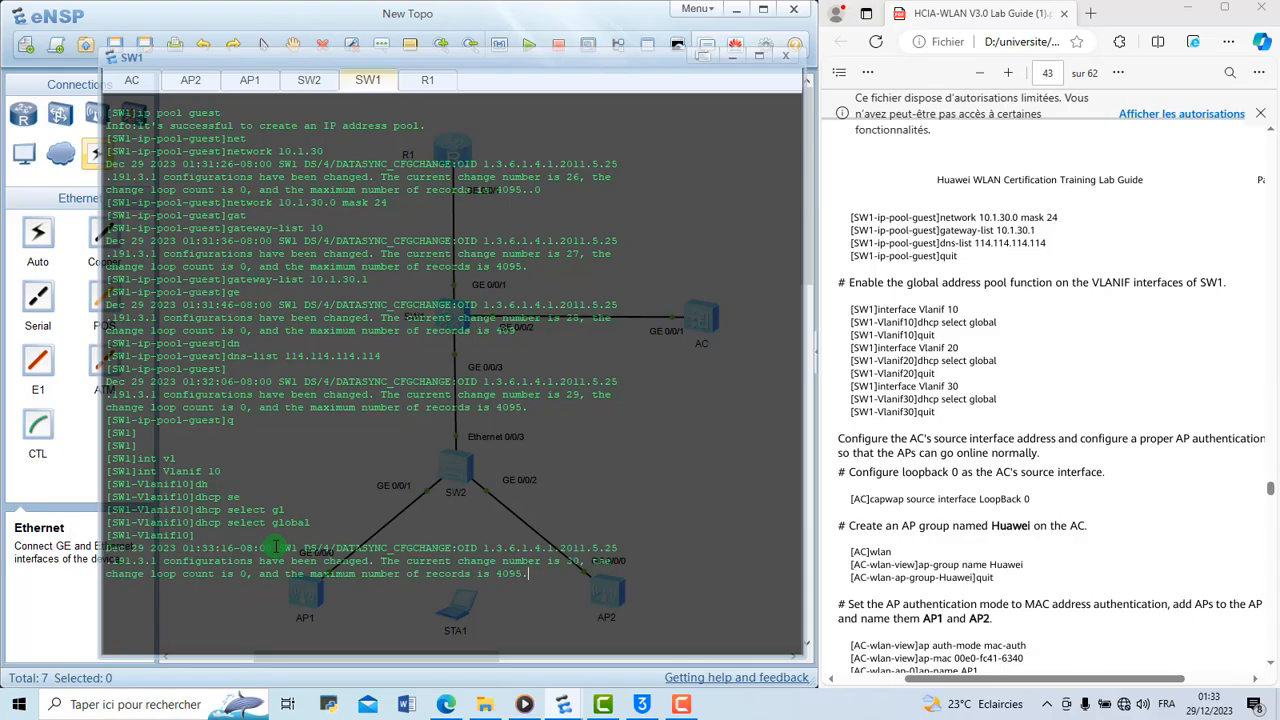
Switch to SW1's Vlanif 20 interface and enable the global DHCP address pool with dhcp select global
text(q)
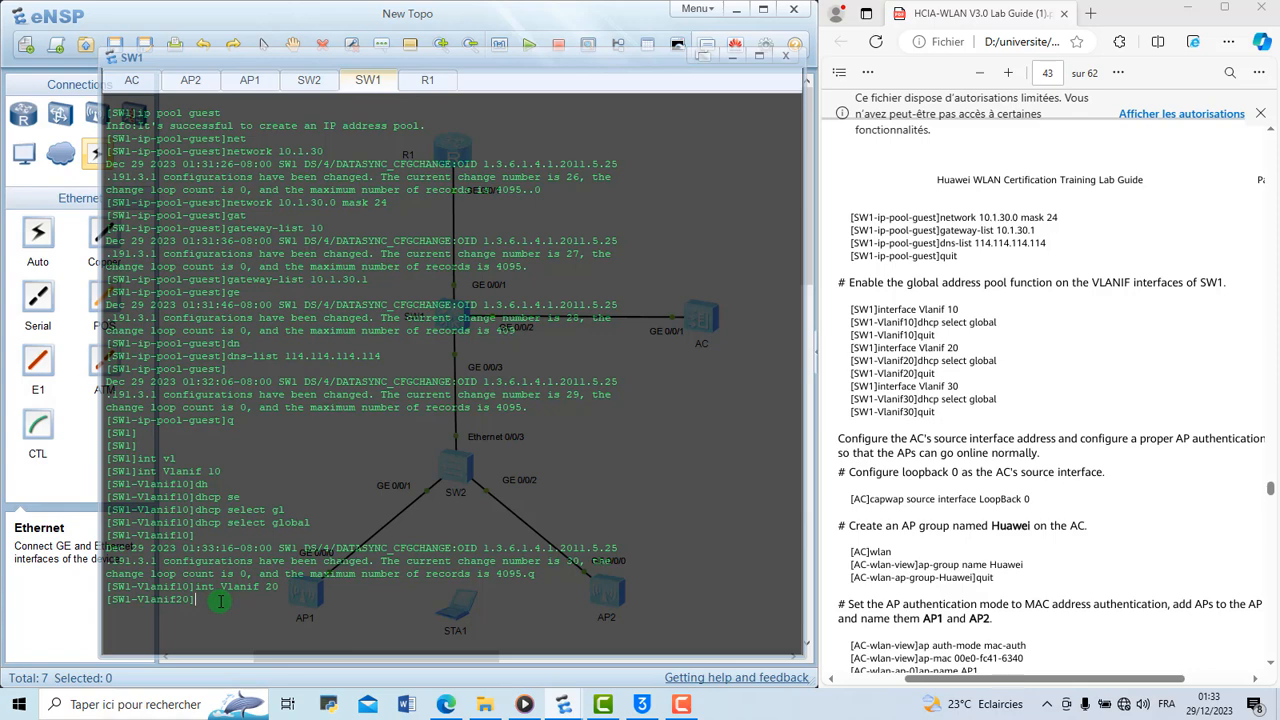
text(dh)
key(Tab)
text(se)
key(BackSpace)
key(BackSpace)
key(BackSpace)
text(se)
key(Tab)
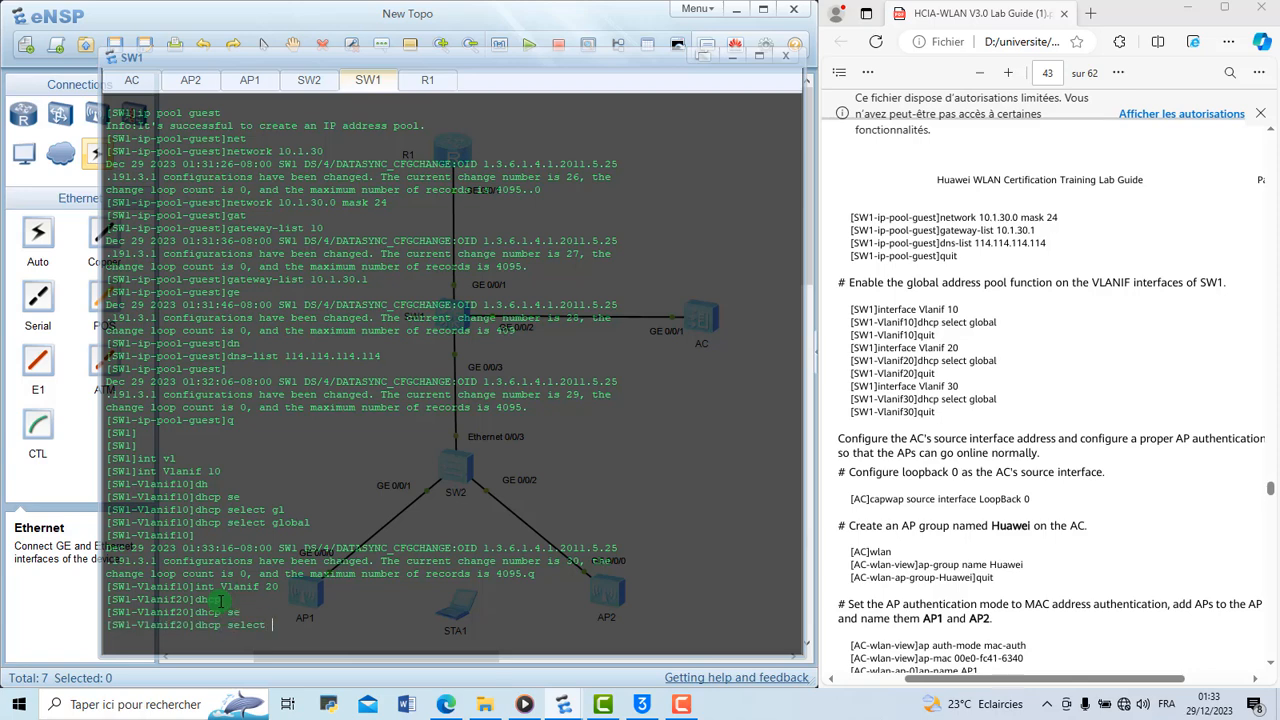
text(gl)
key(Tab)
key(Return)
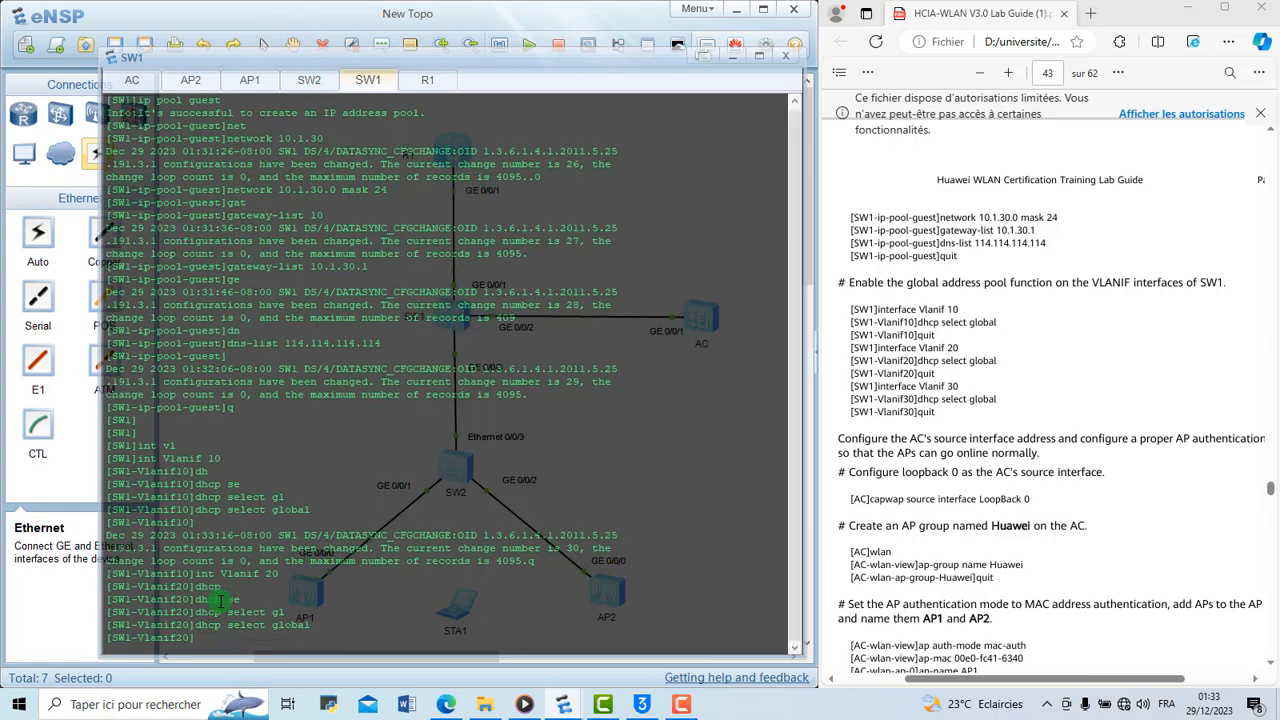
Clear the SW1 console output and enter the Vlanif 30 interface view
right_click(220, 600)
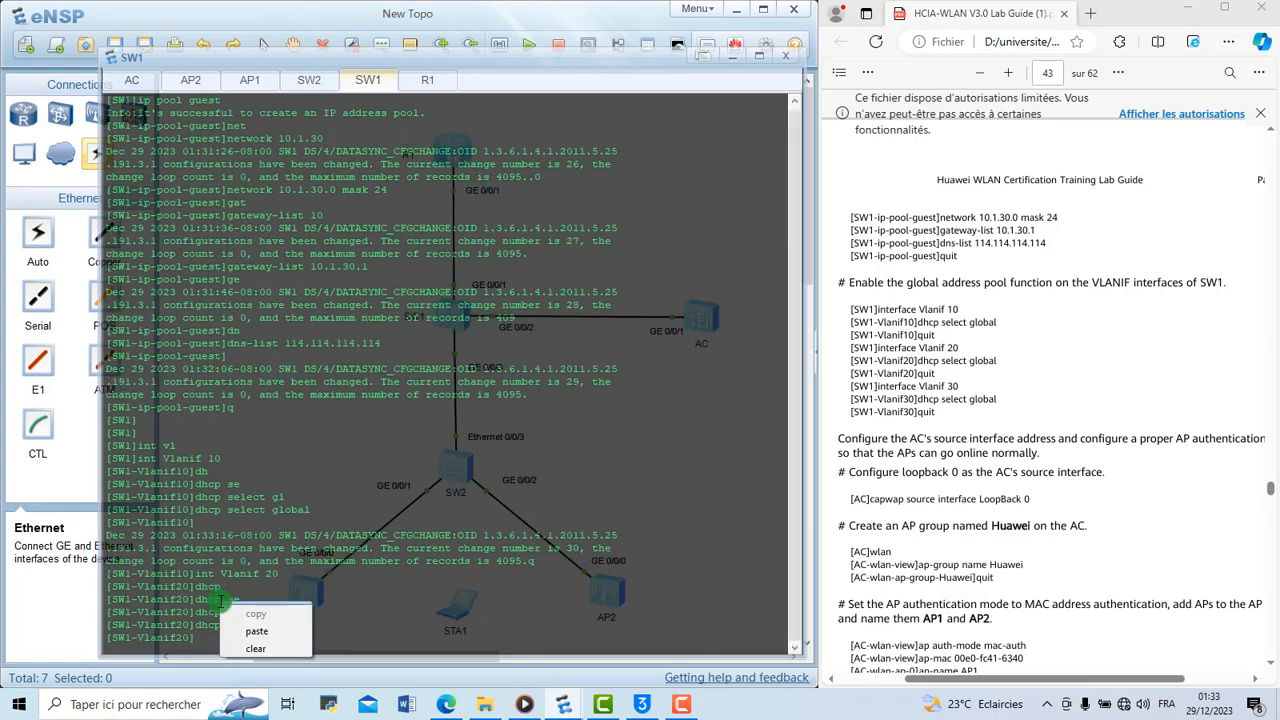
click(256, 648)
key(Up)
key(Up)
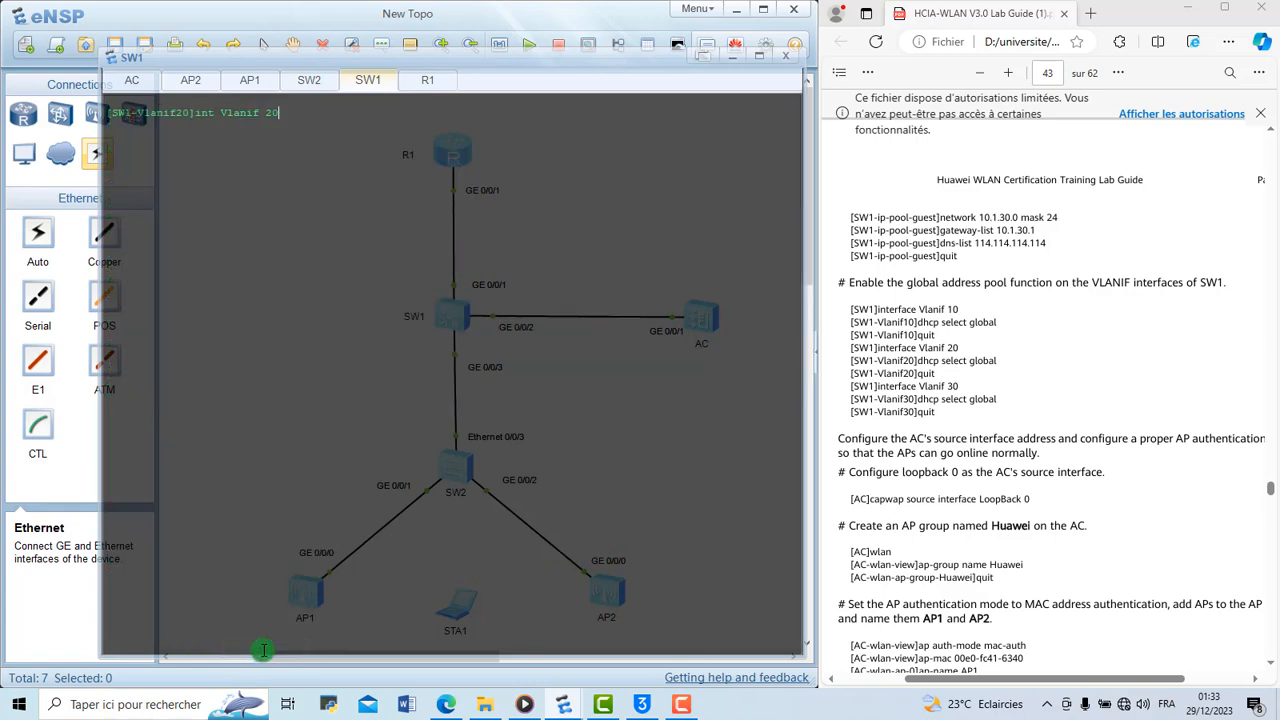
key(BackSpace)
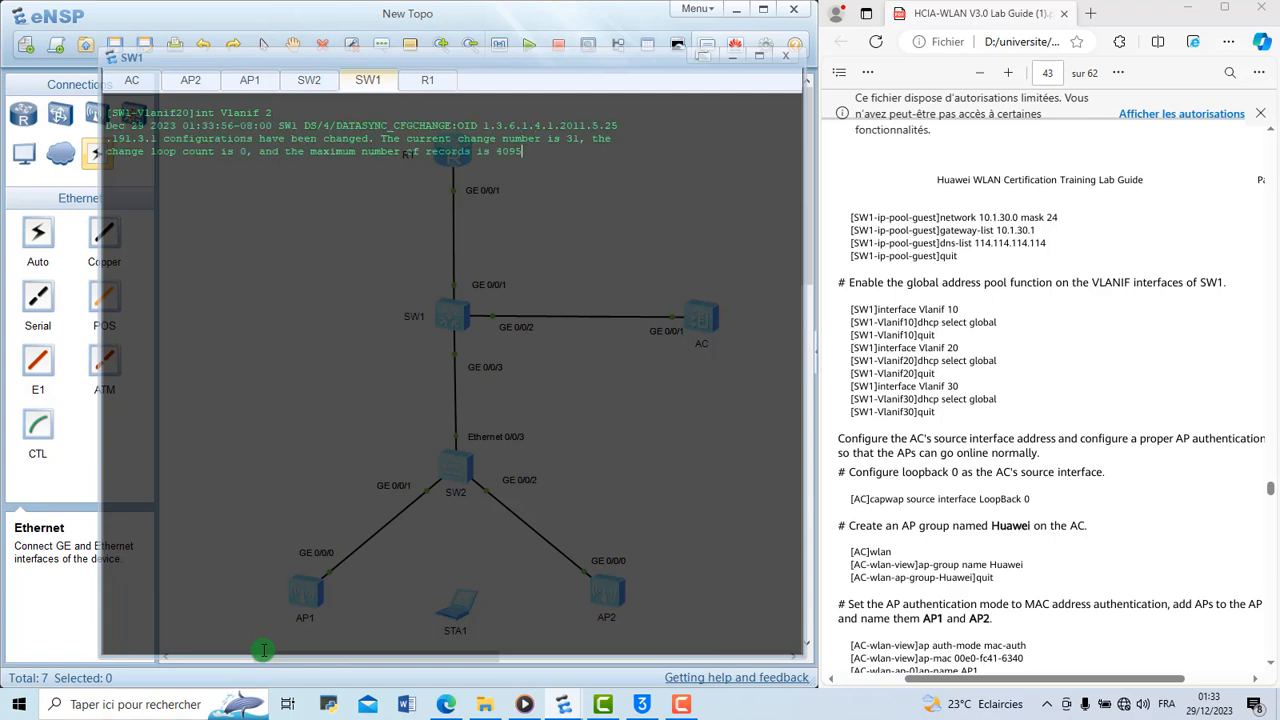
key(BackSpace)
text(30)
key(Return)
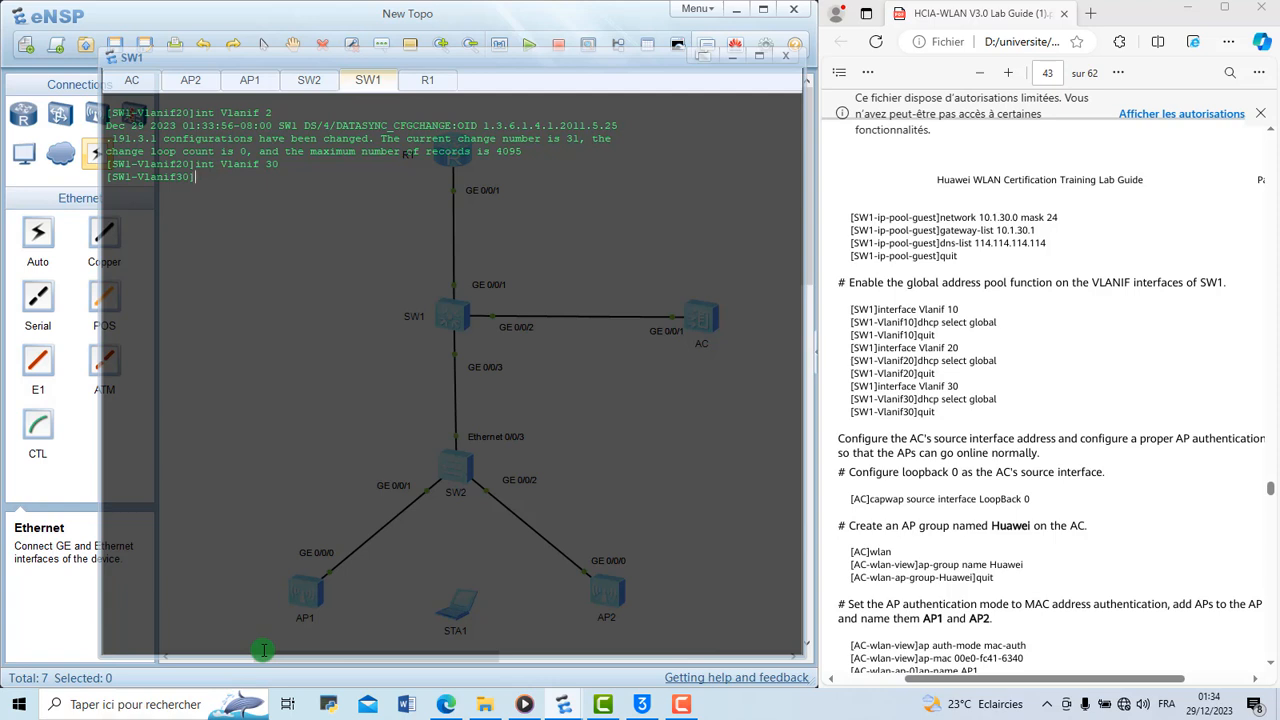
Enable the global DHCP address pool on Vlanif 30 with dhcp select global and return to the system view
text(dh)
key(Tab)
text(se)
key(Tab)
text(gl)
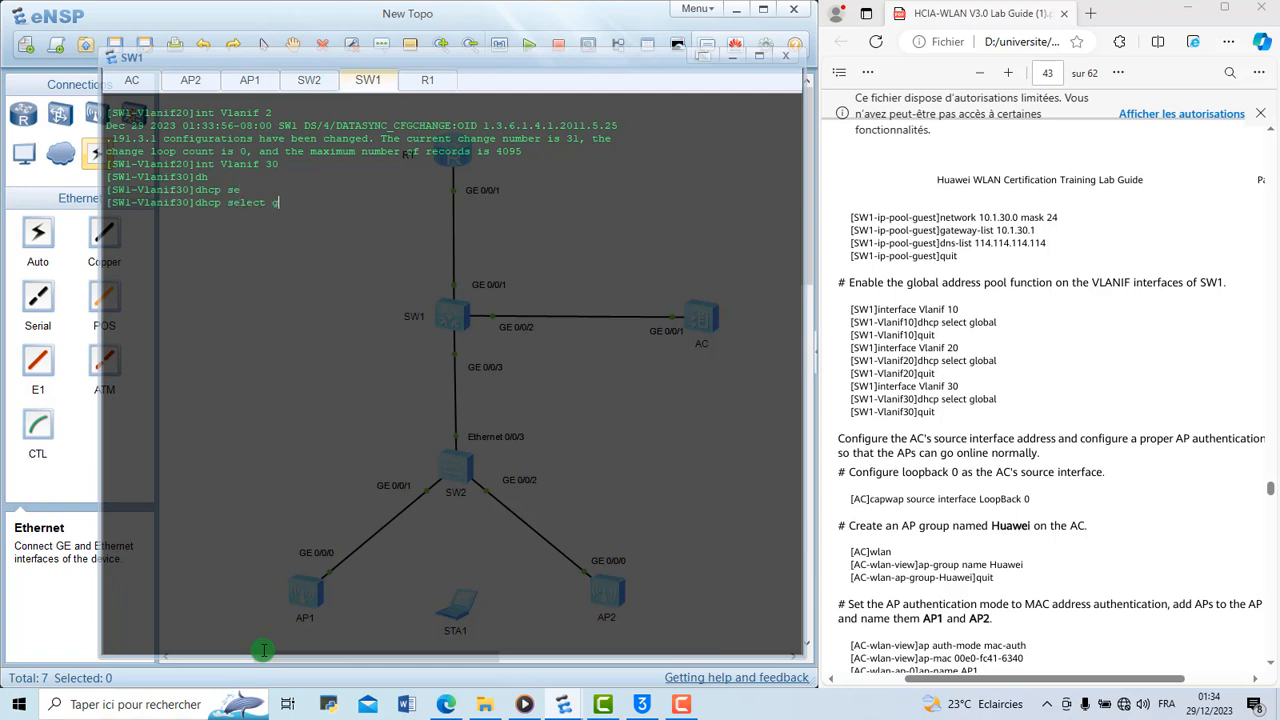
key(Tab)
key(Return)
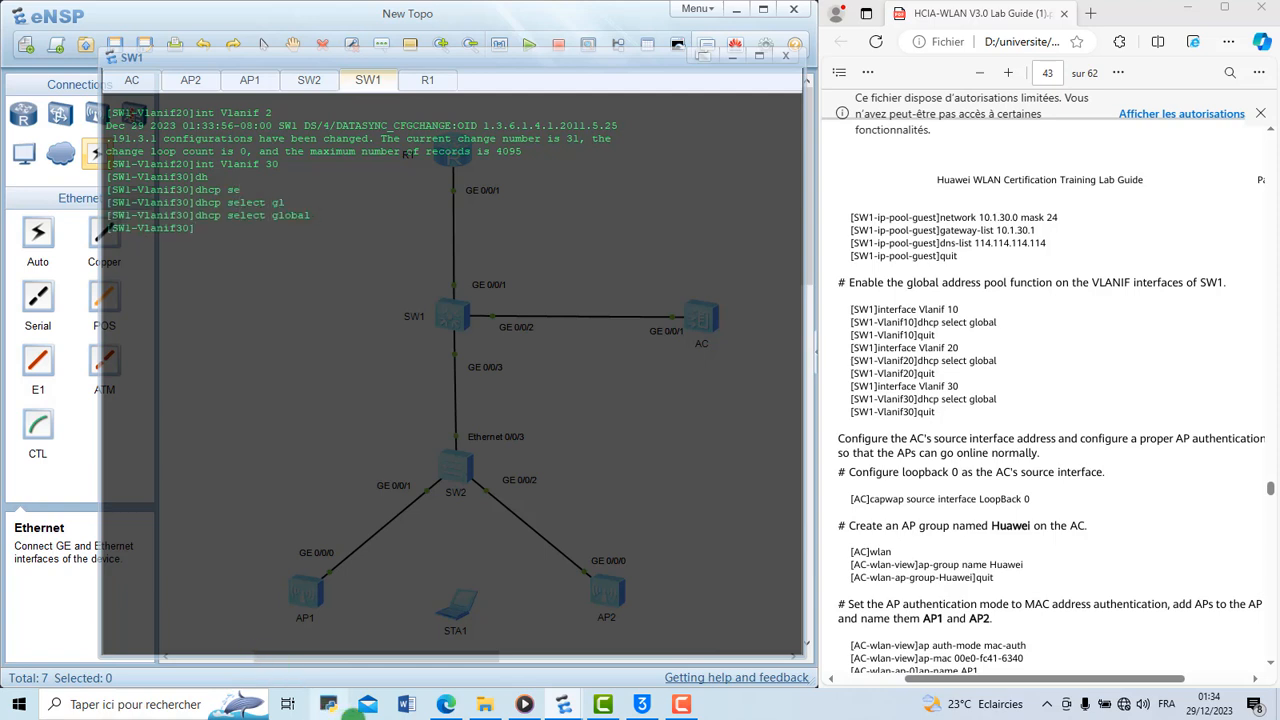
click(250, 705)
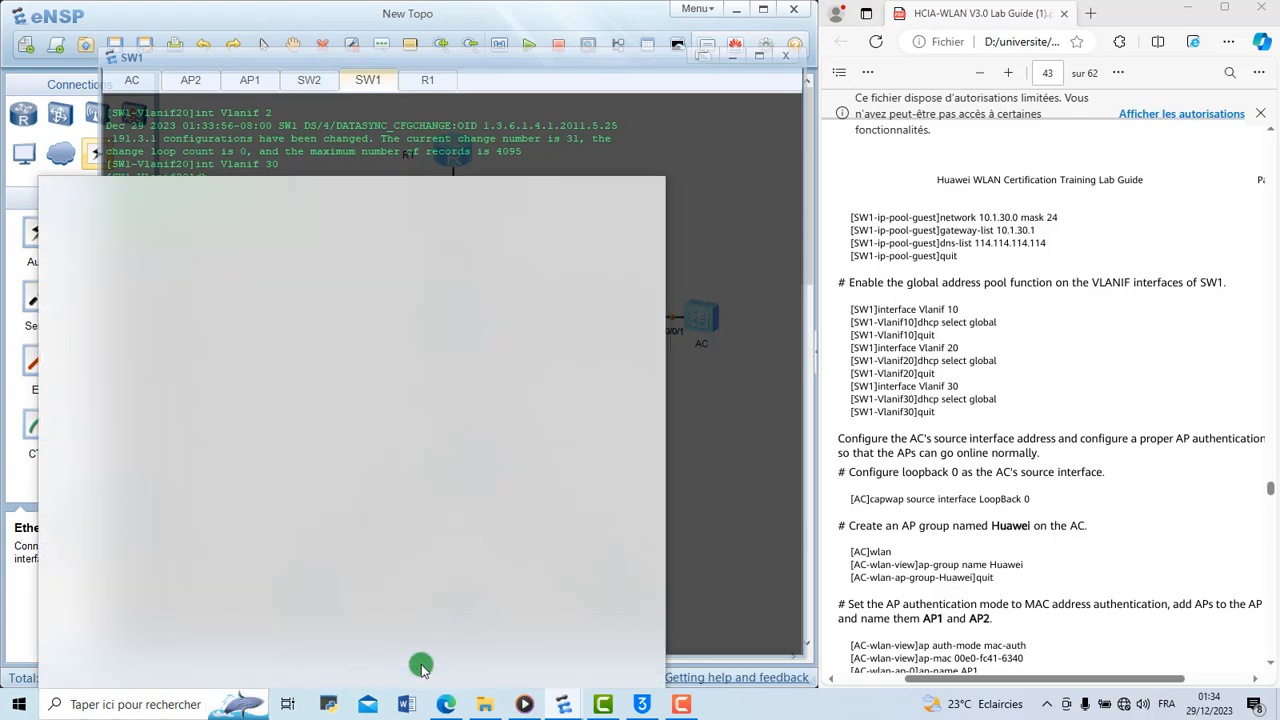
click(703, 441)
text(q)
key(Return)
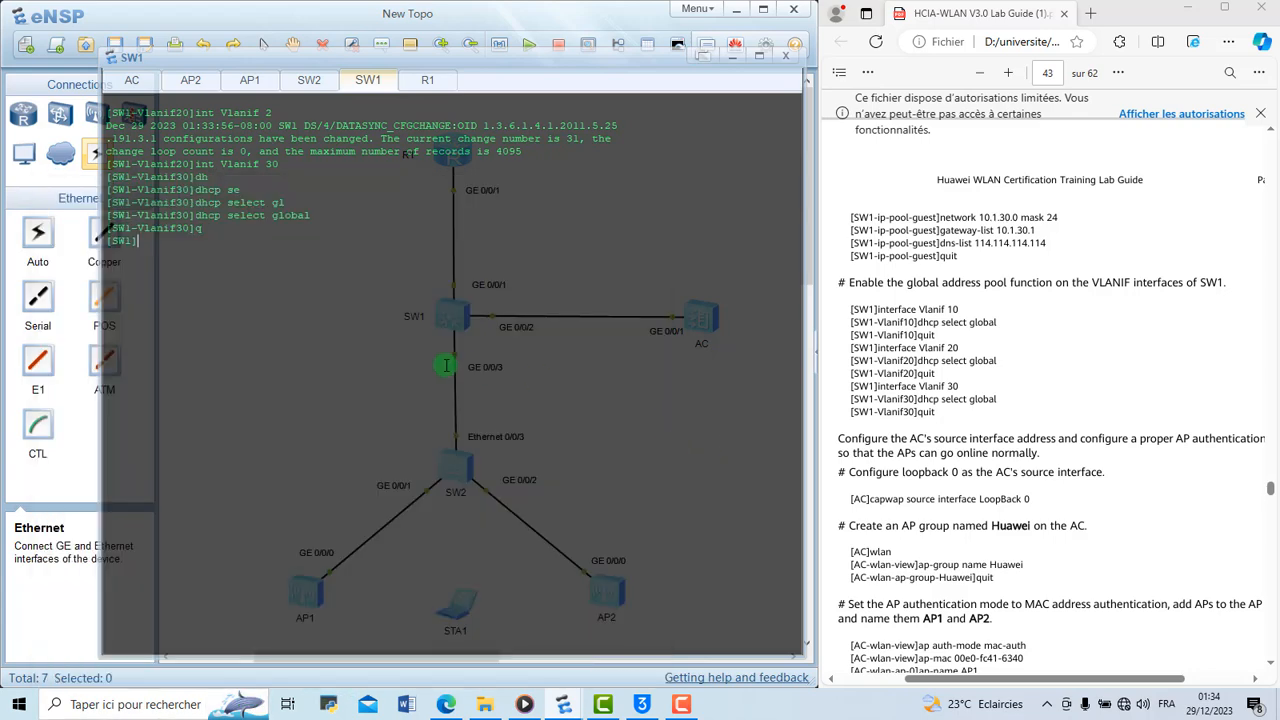
scroll(943, 414, down, 3)
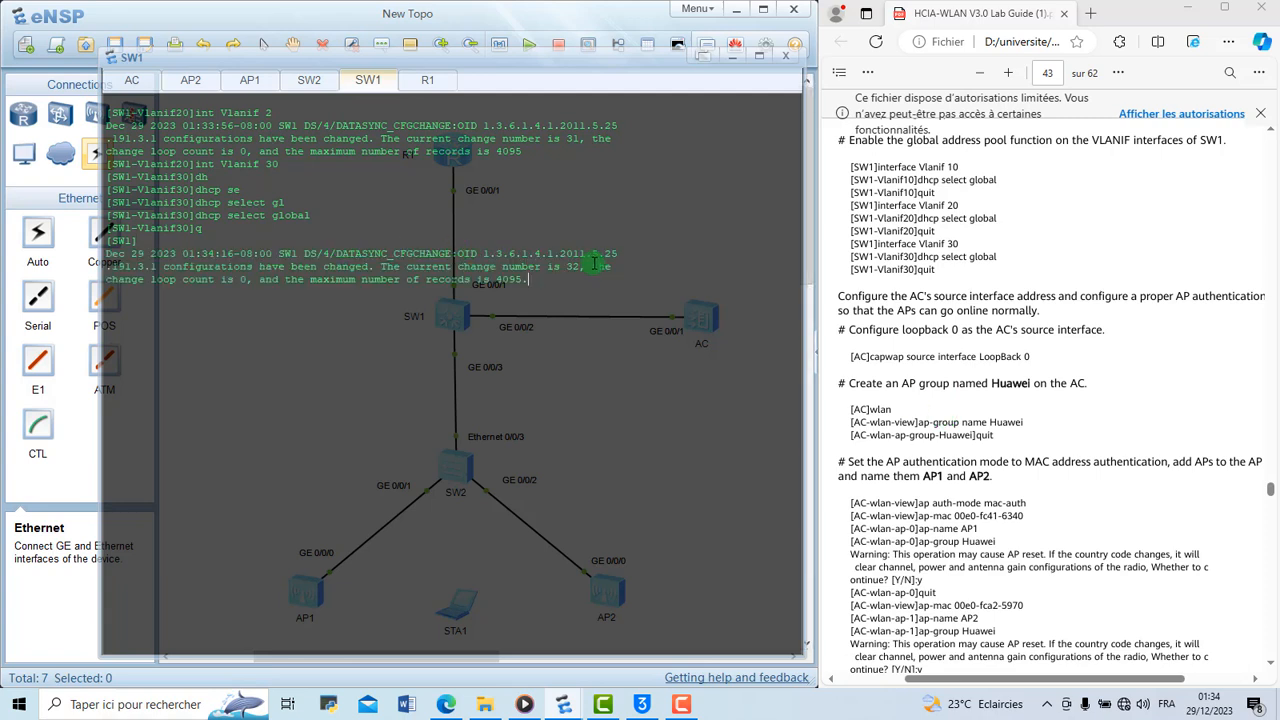
key(Return)
key(Return)
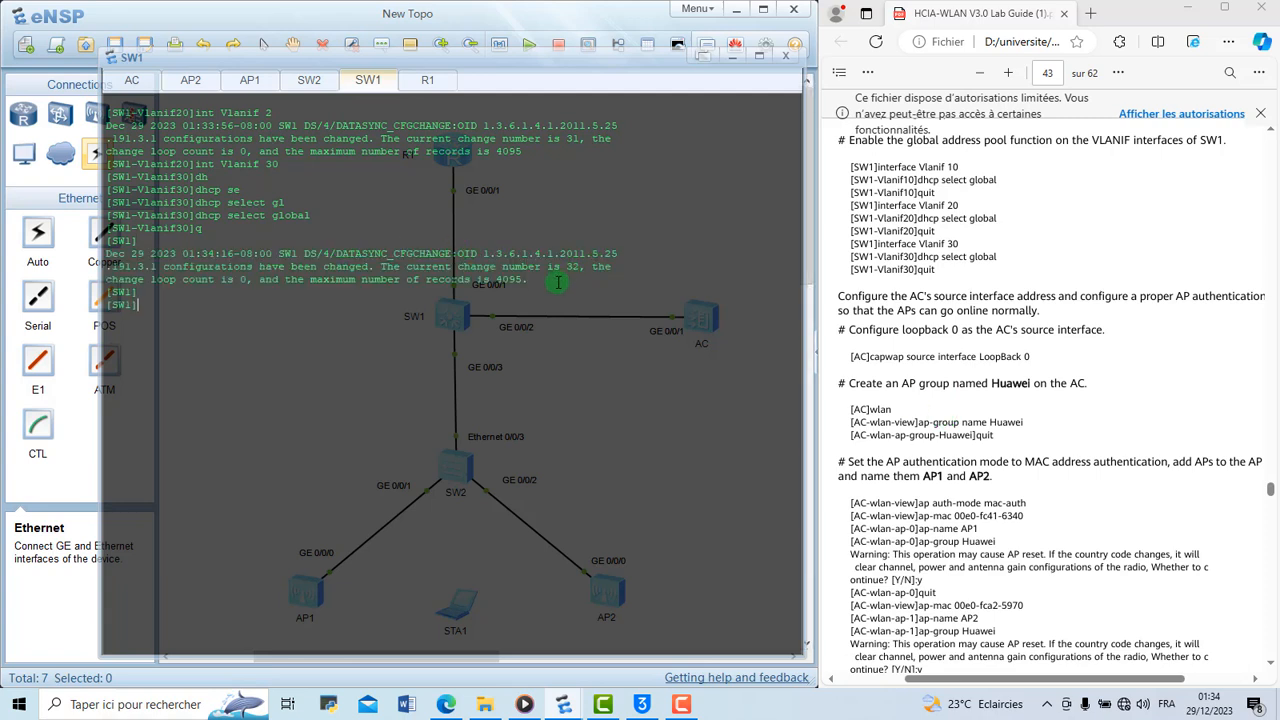
text(capw)
key(Tab)
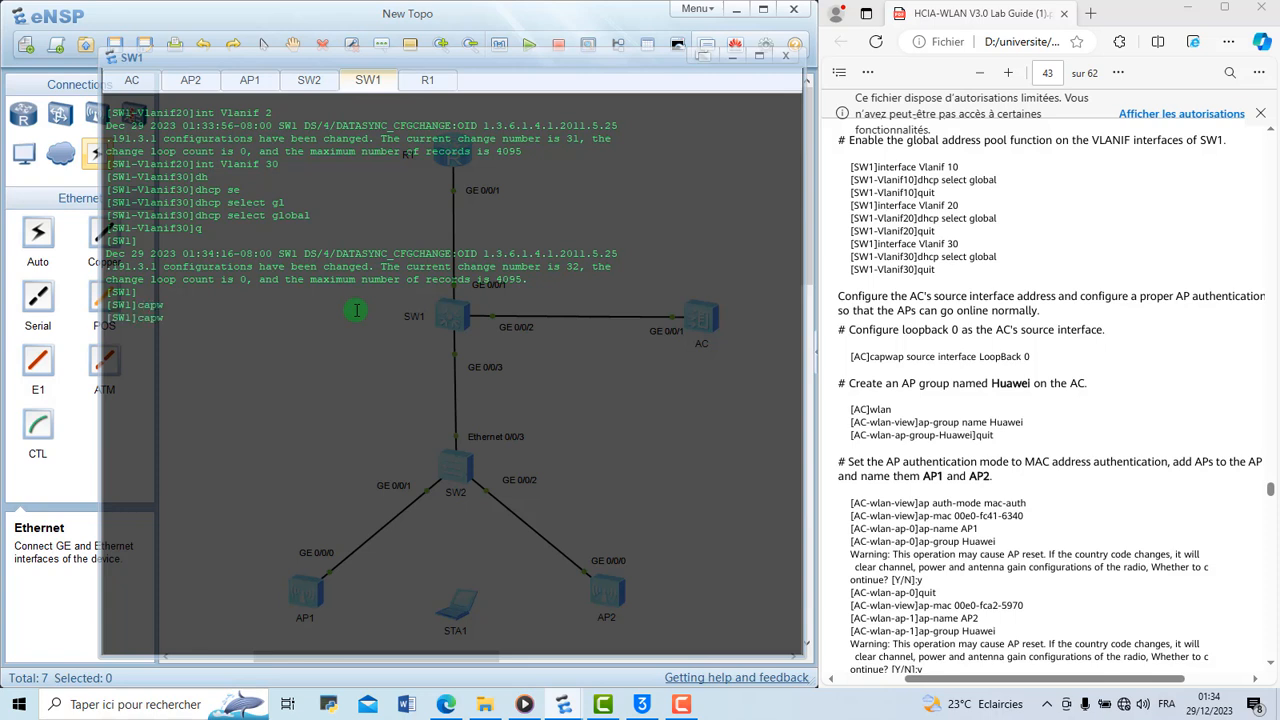
key(BackSpace)
key(BackSpace)
key(BackSpace)
key(BackSpace)
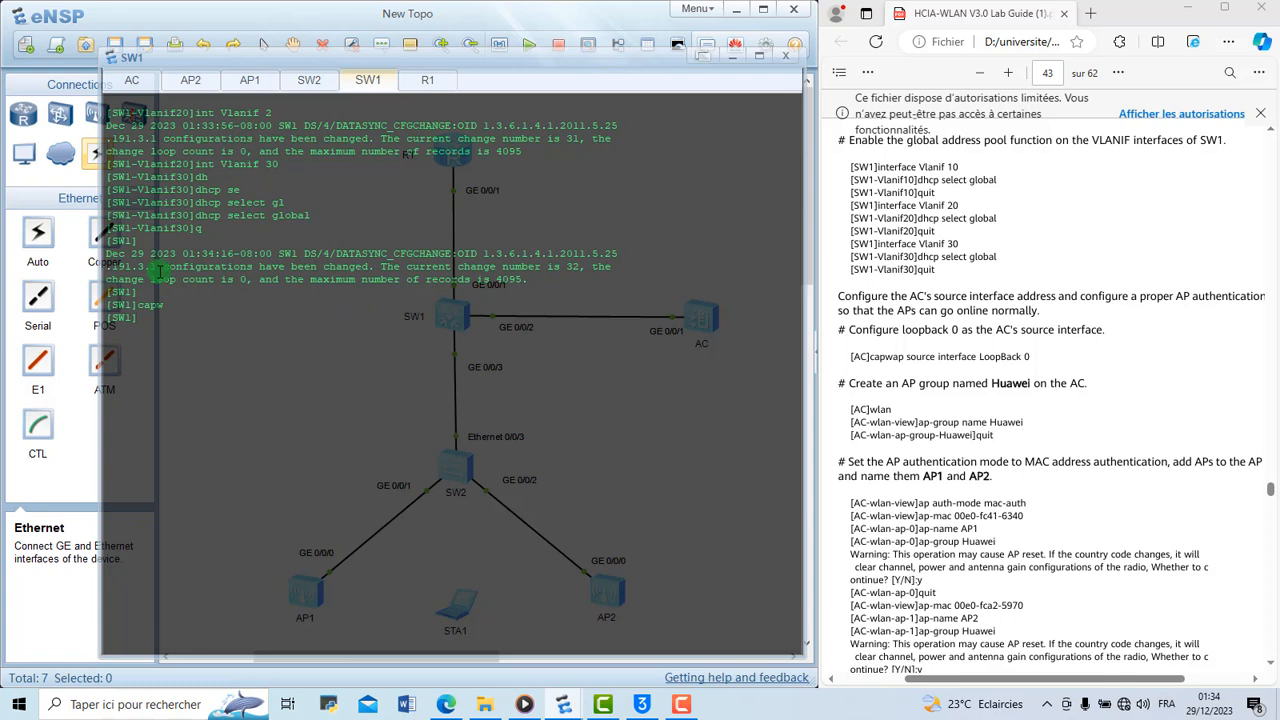
Switch to the AC console, log on to the timed-out session and enter the system view
click(133, 79)
key(Return)
key(Return)
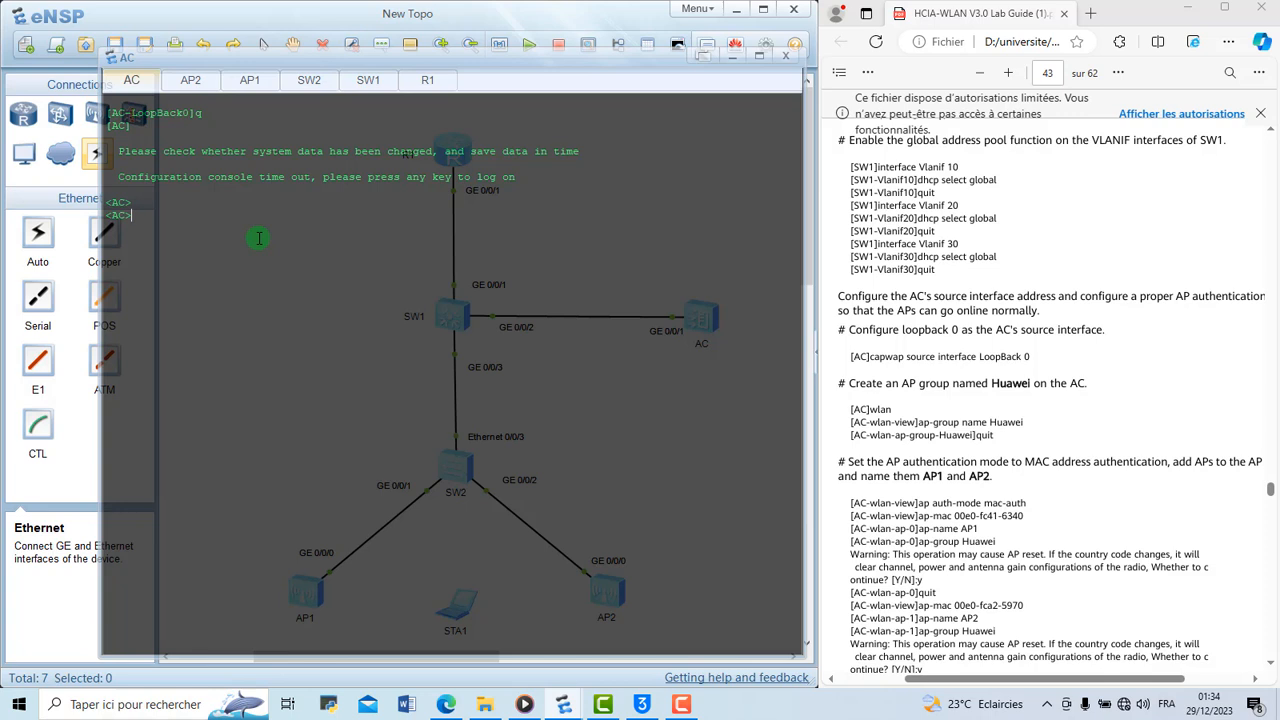
text(sys)
key(Return)
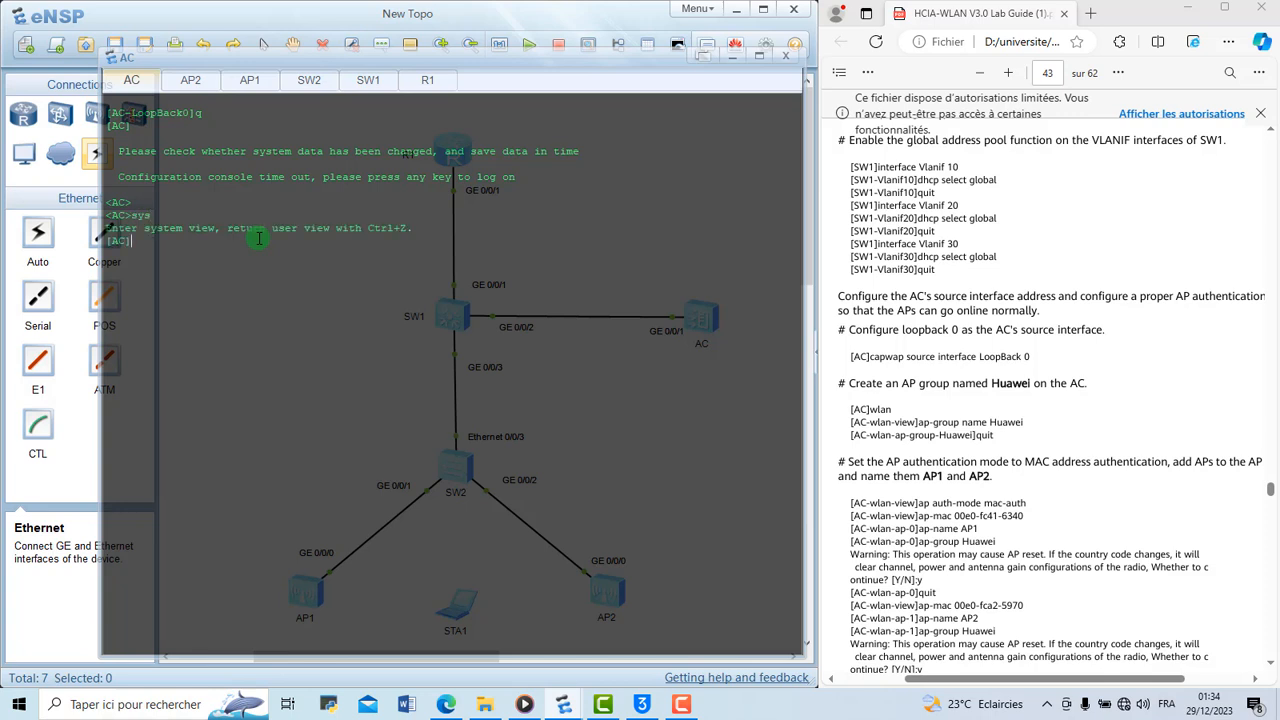
Configure LoopBack 0 as the AC's CAPWAP source interface with capwap source interface LoopBack 0
text(capw)
key(Tab)
text(sou)
key(Tab)
text(int)
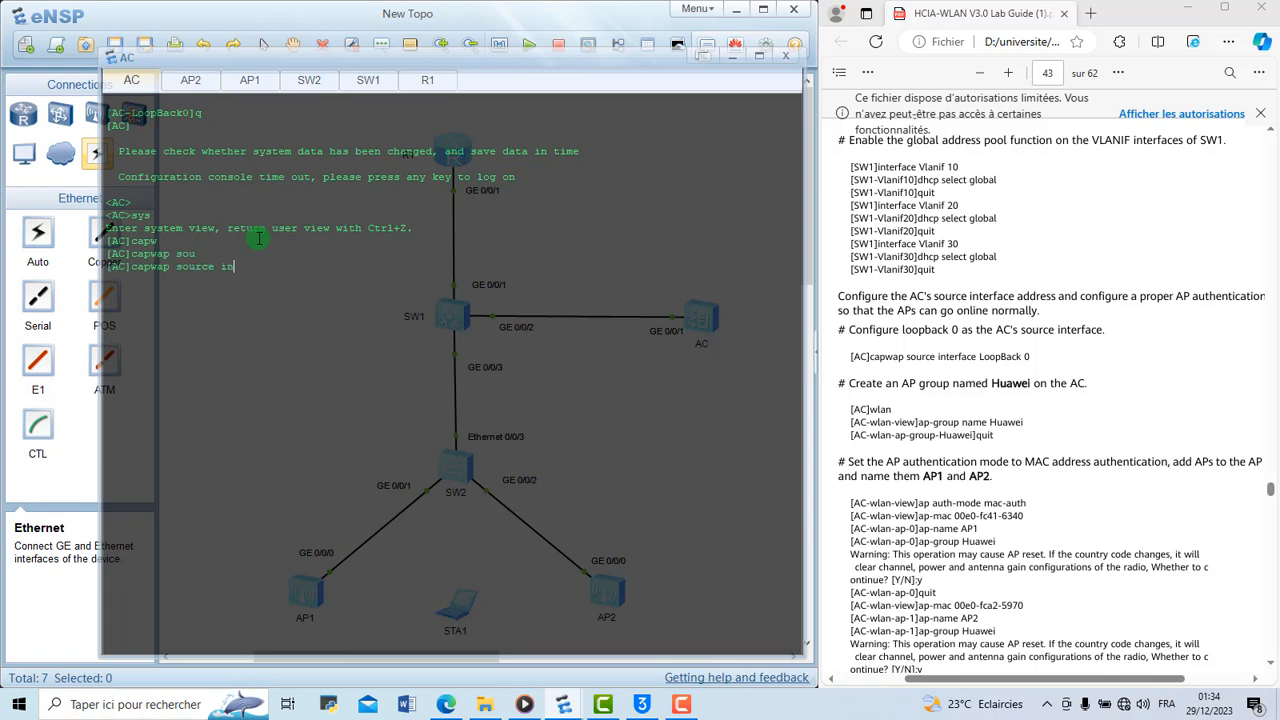
key(Tab)
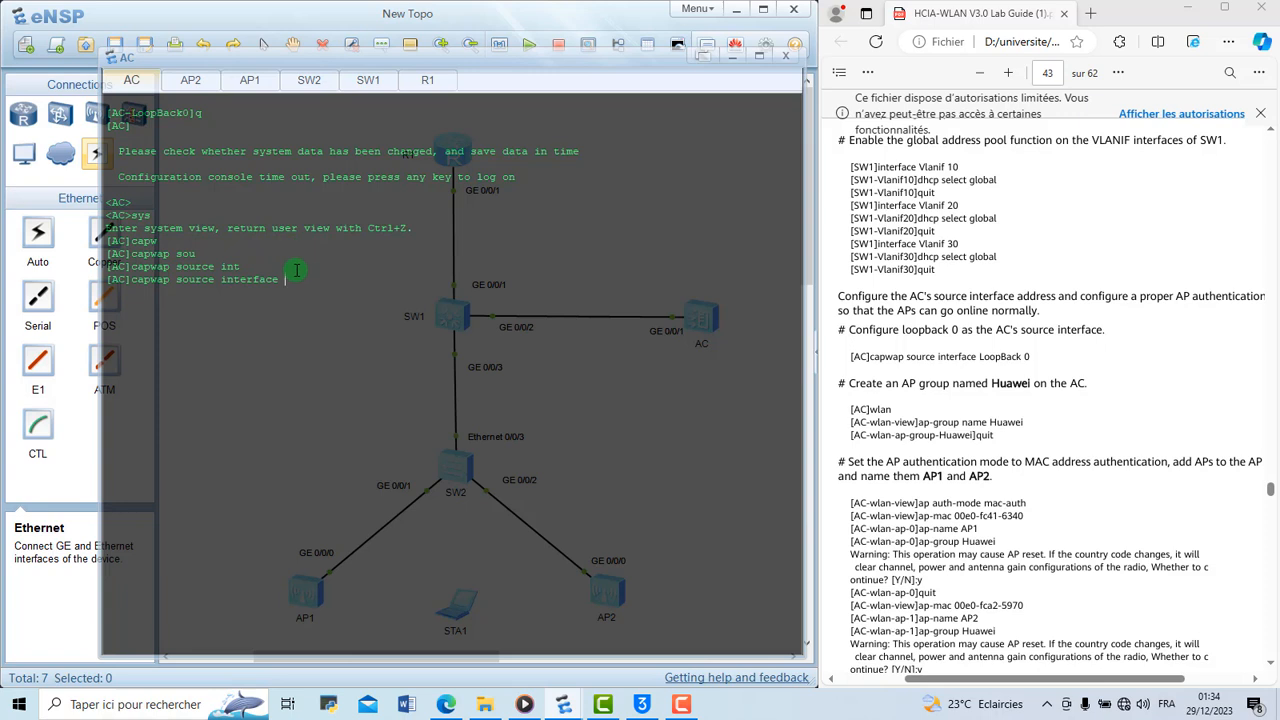
text(l)
key(Tab)
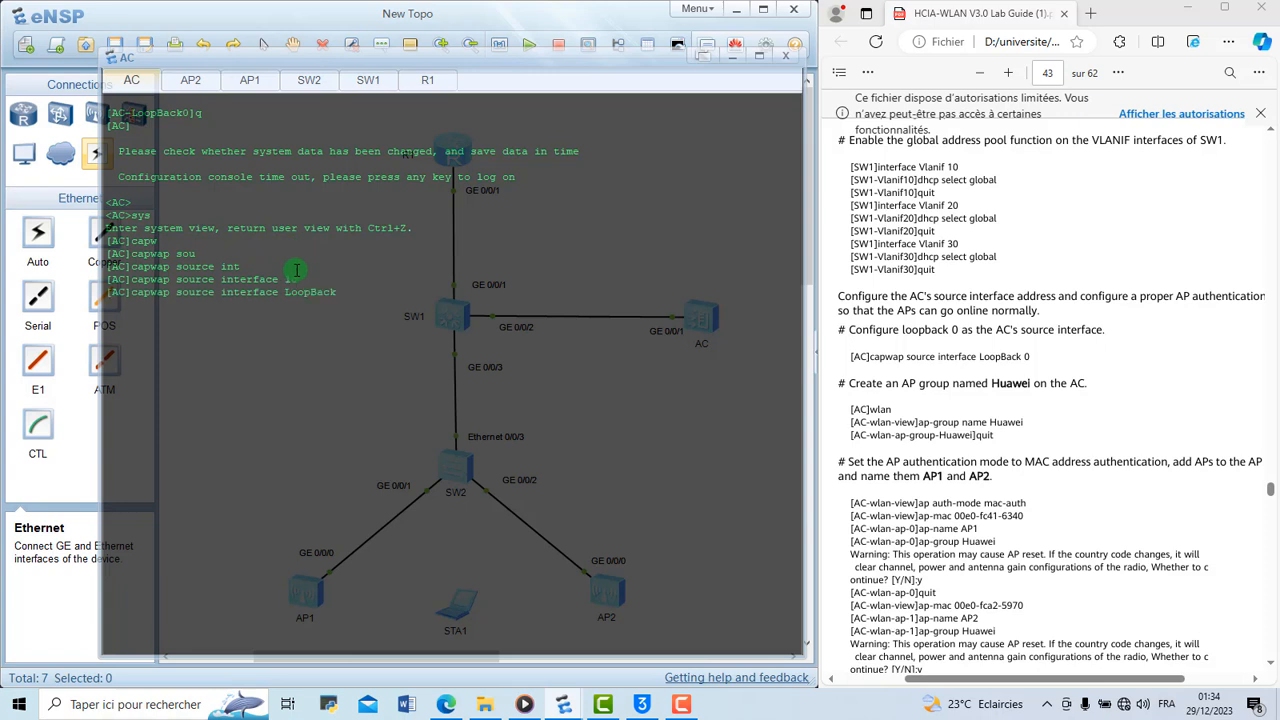
text(0)
key(Return)
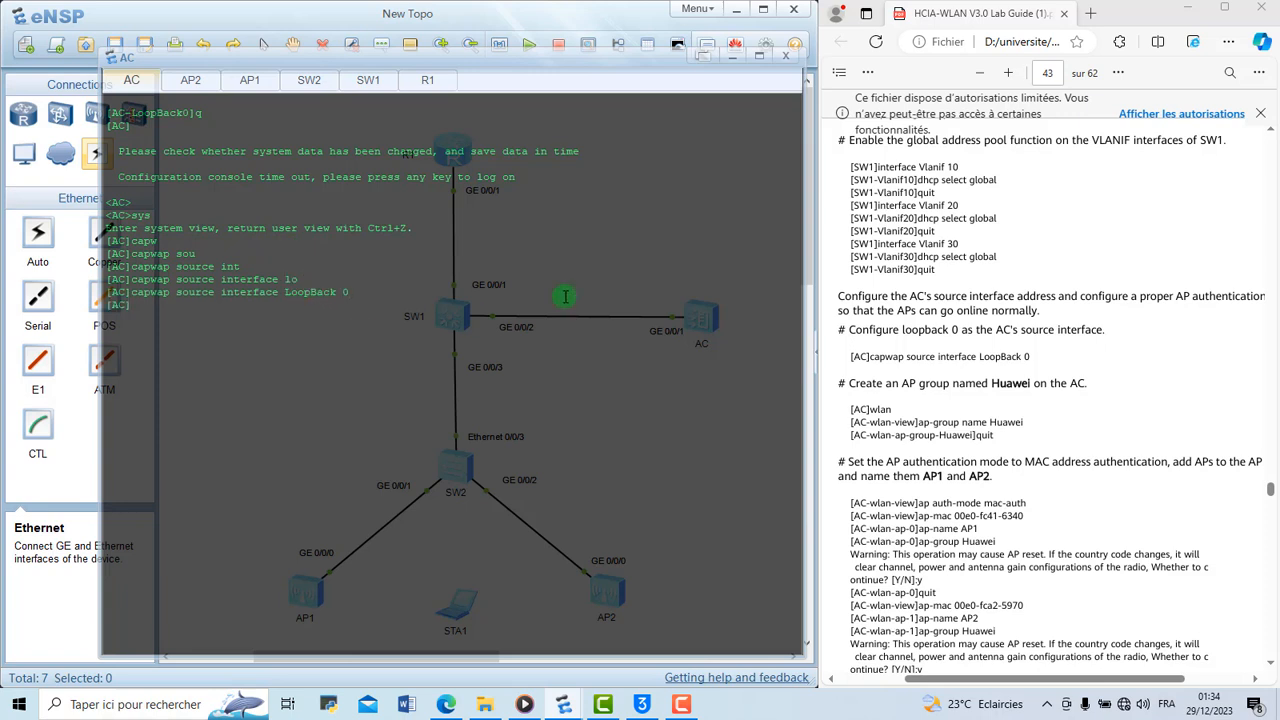
Enter the WLAN view on the AC with the wlan command
scroll(906, 340, down, 3)
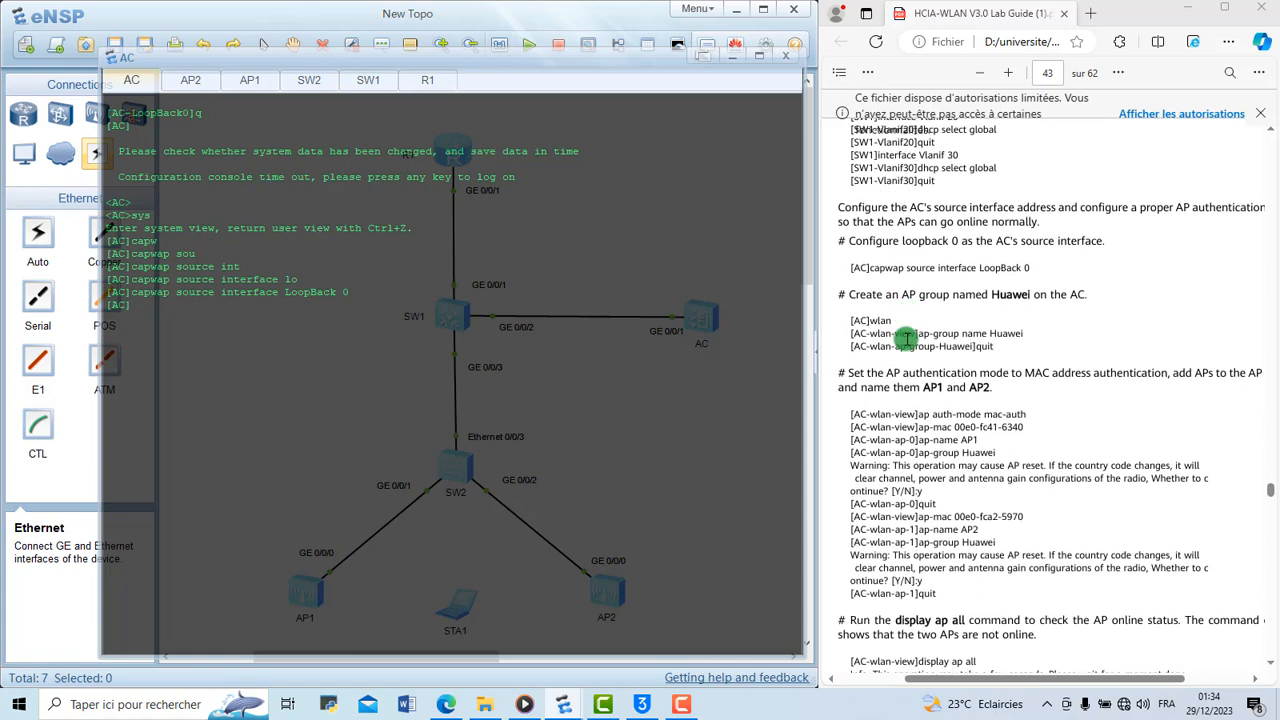
scroll(906, 340, down, 1)
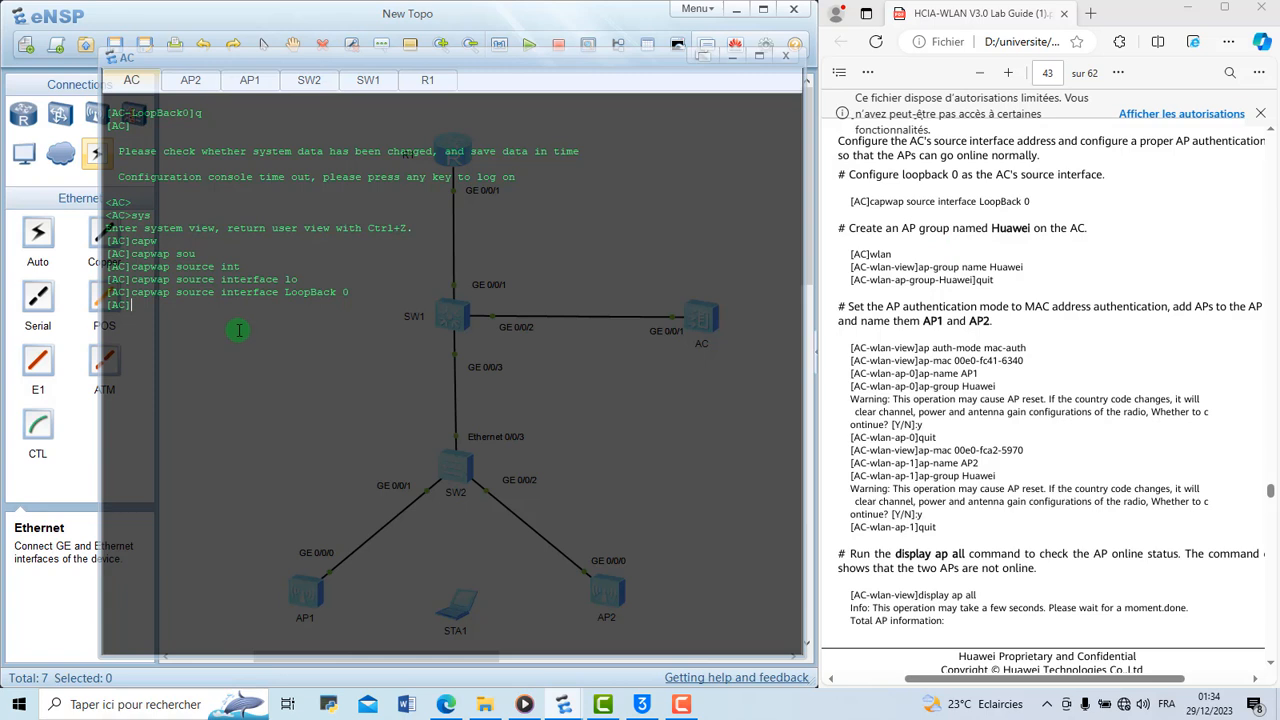
key(Return)
key(Return)
text(wla)
text(n)
key(Return)
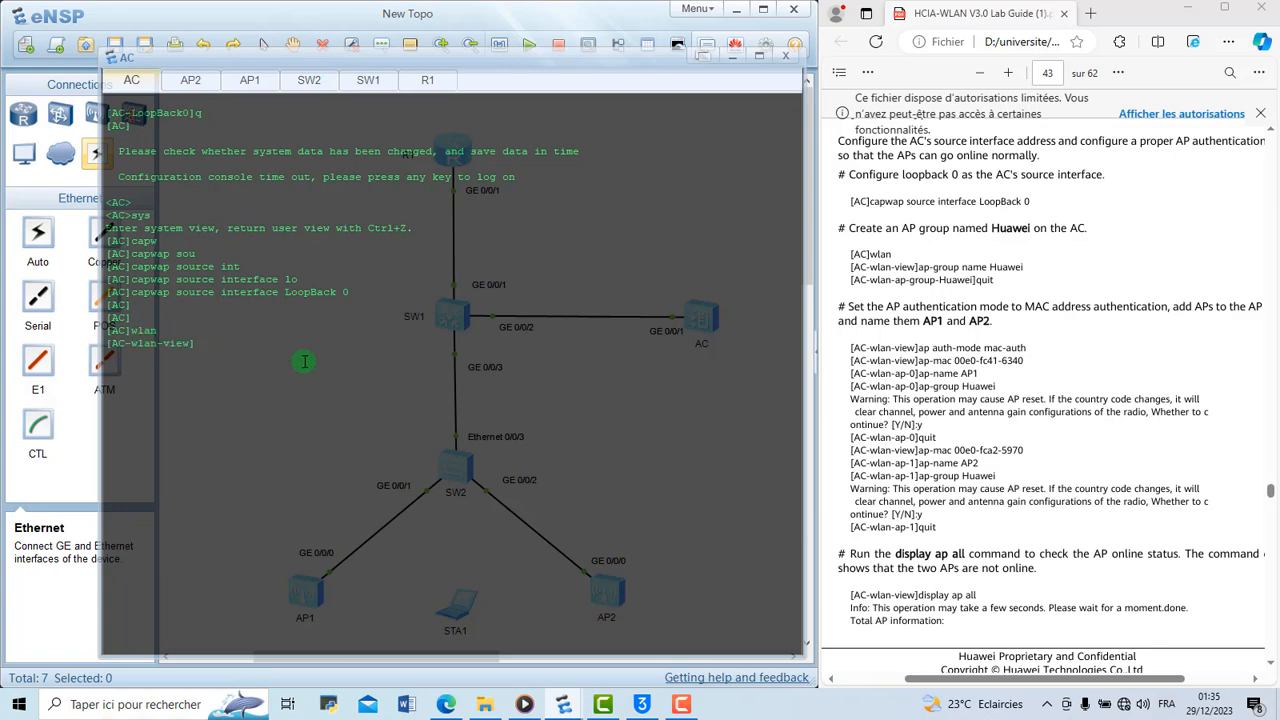
Create an AP group named Huawei with ap-group name Huawei and return to the WLAN view
text(ap-gr)
key(Tab)
text(na)
key(Tab)
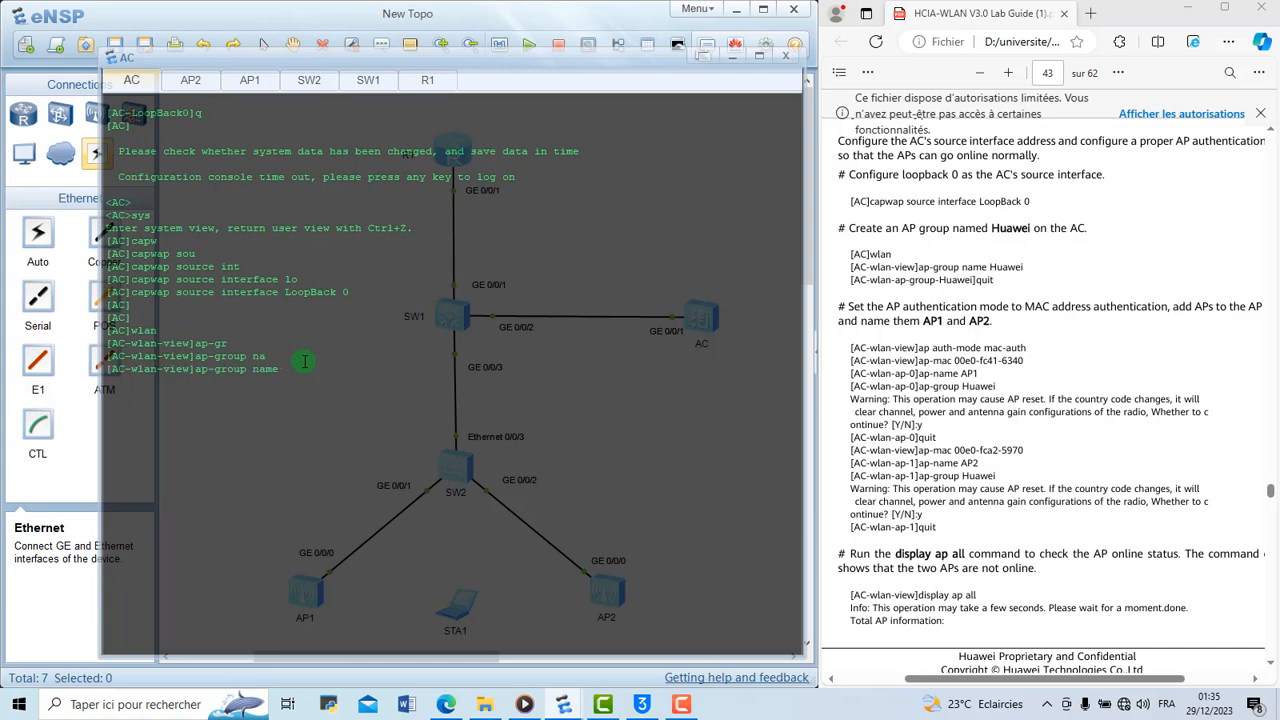
text(Huawei)
key(Return)
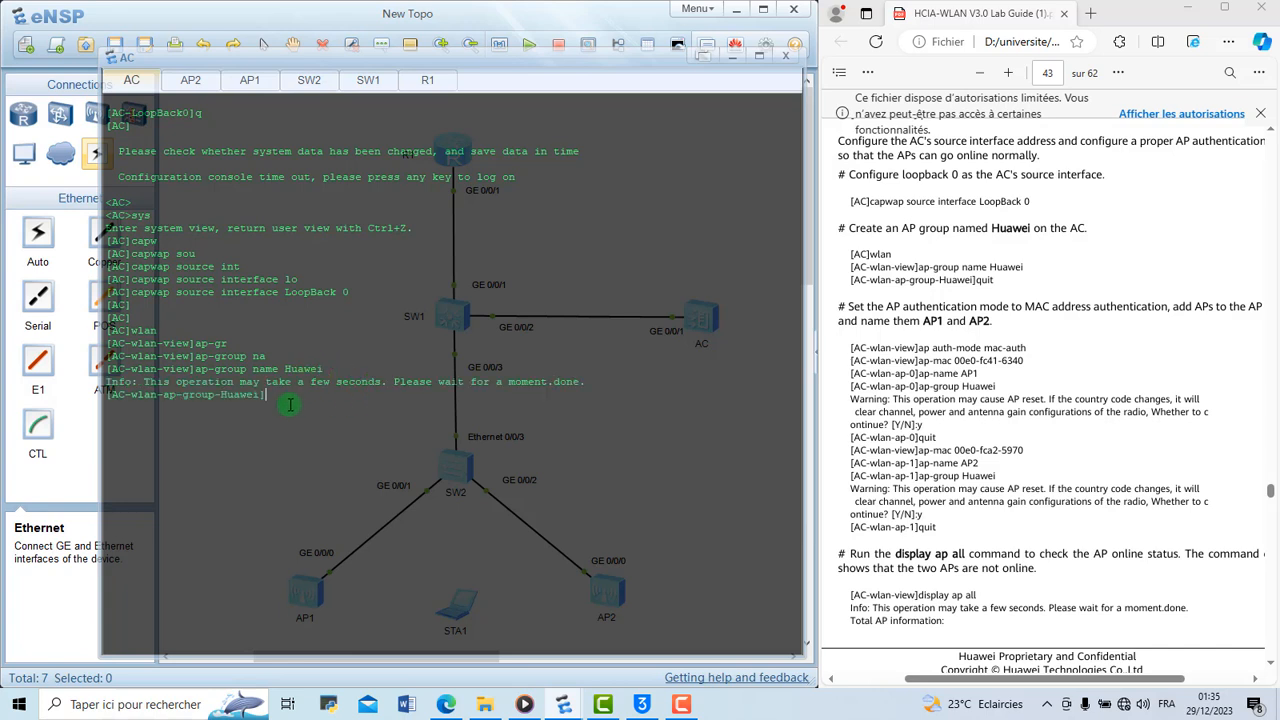
text(q)
key(Return)
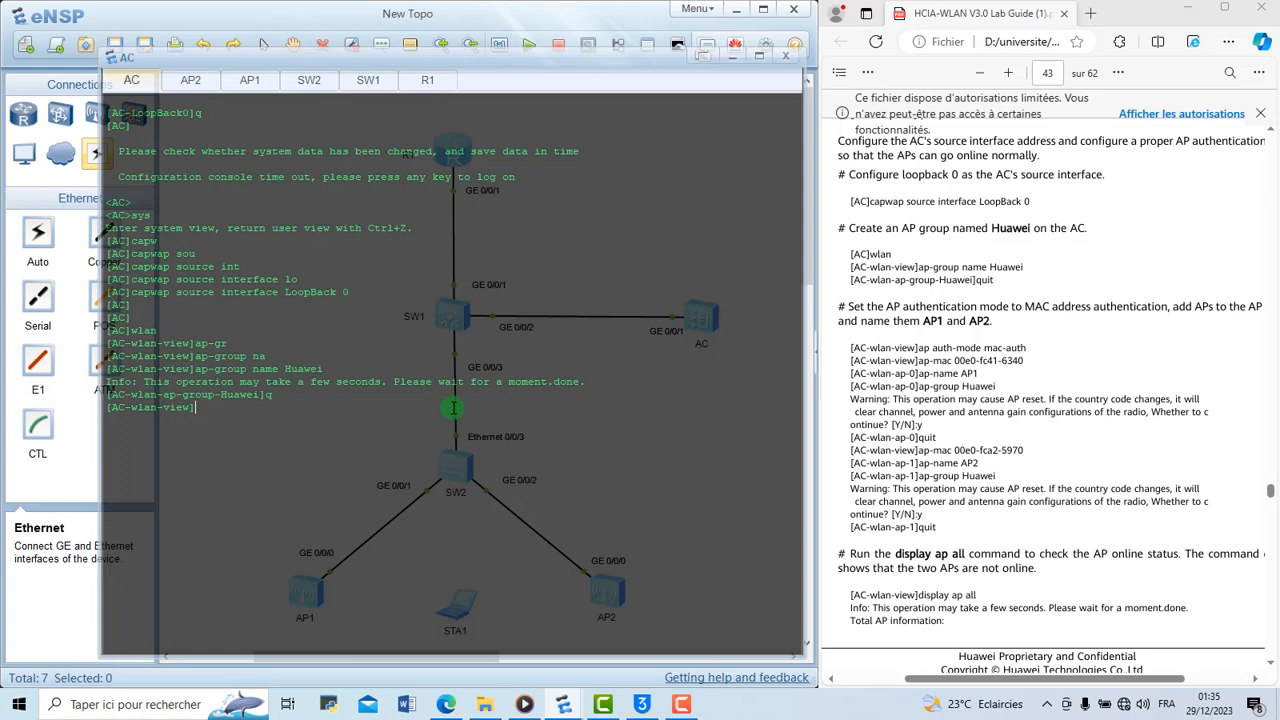
Set the AP authentication mode to MAC address authentication in the AC's WLAN view with ap auth-mode mac-auth
scroll(942, 465, down, 1)
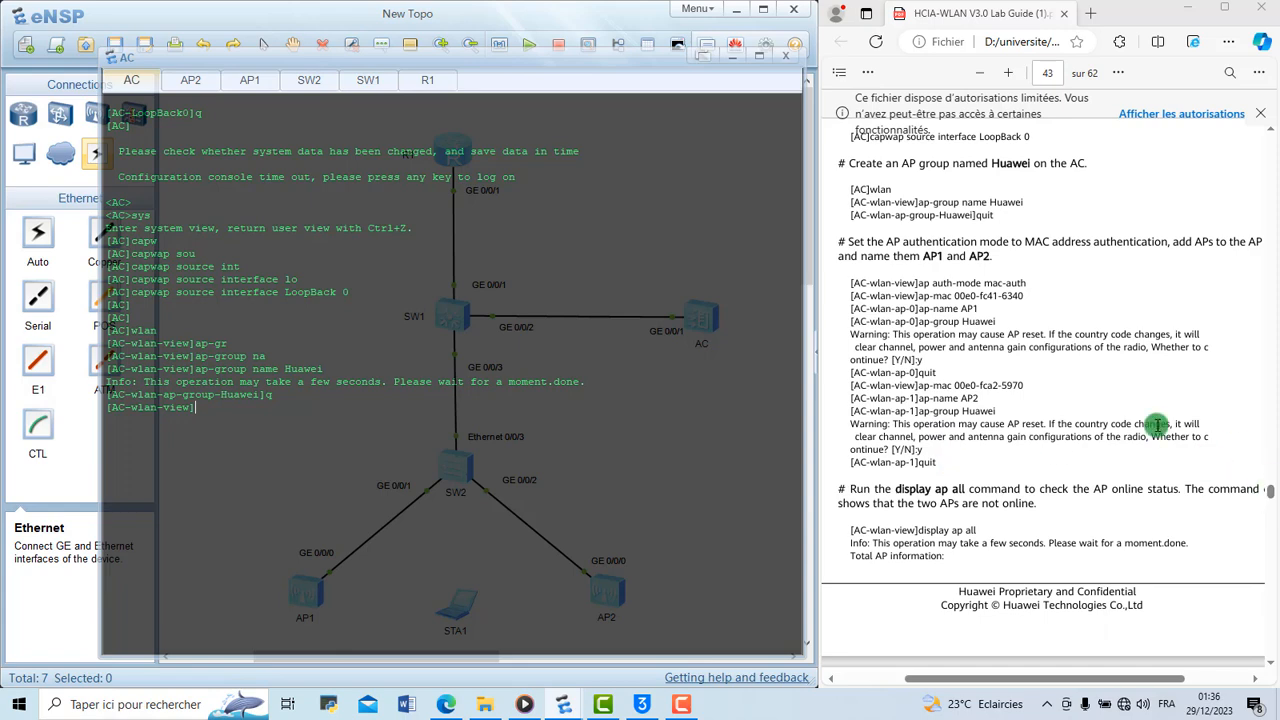
scroll(1157, 425, up, 1)
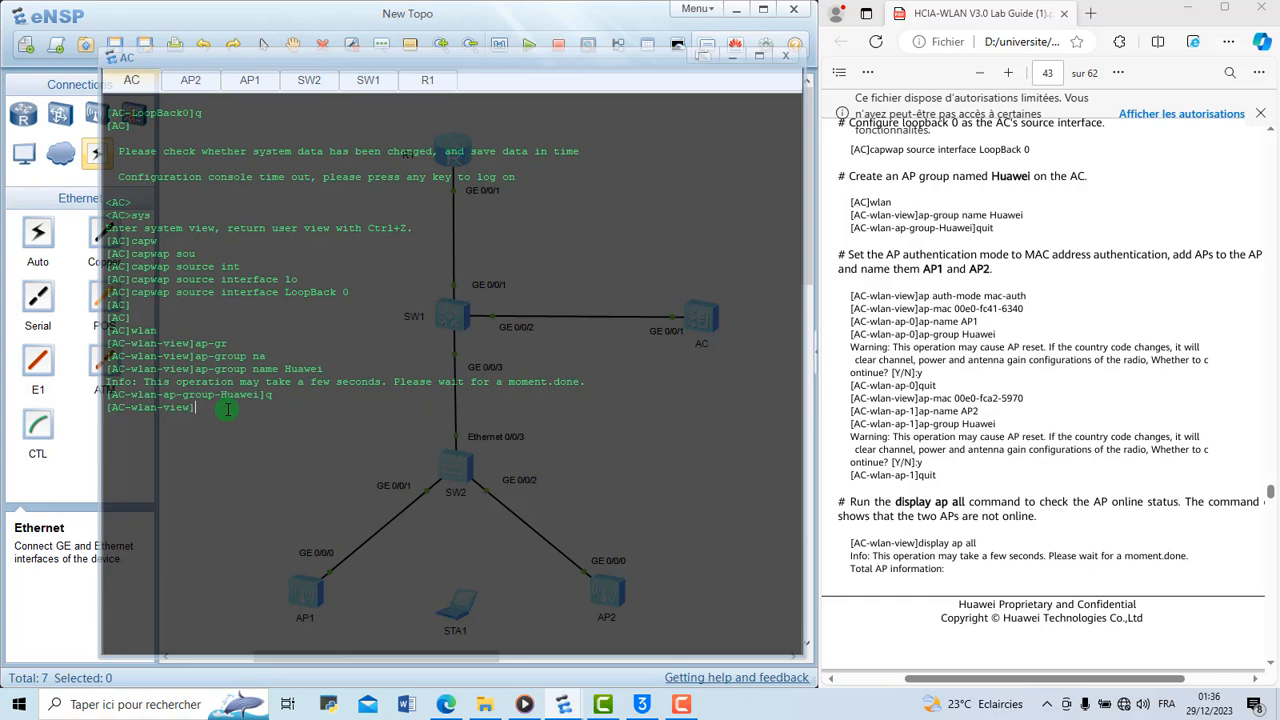
text(ap au)
key(Tab)
text(ma)
key(Tab)
key(Return)
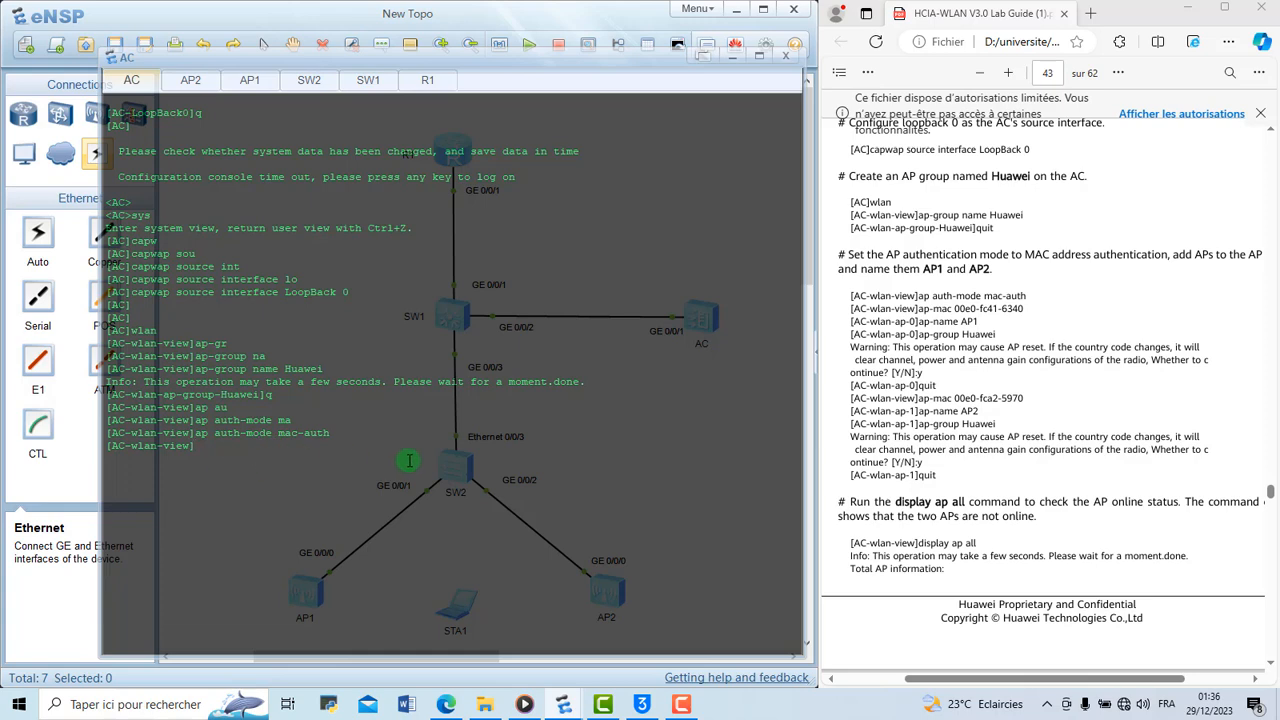
Enter the beginning of the ap-id 0 ap-mac command in the AC's WLAN view, leaving the MAC address blank
click(808, 265)
drag(808, 263, 806, 213)
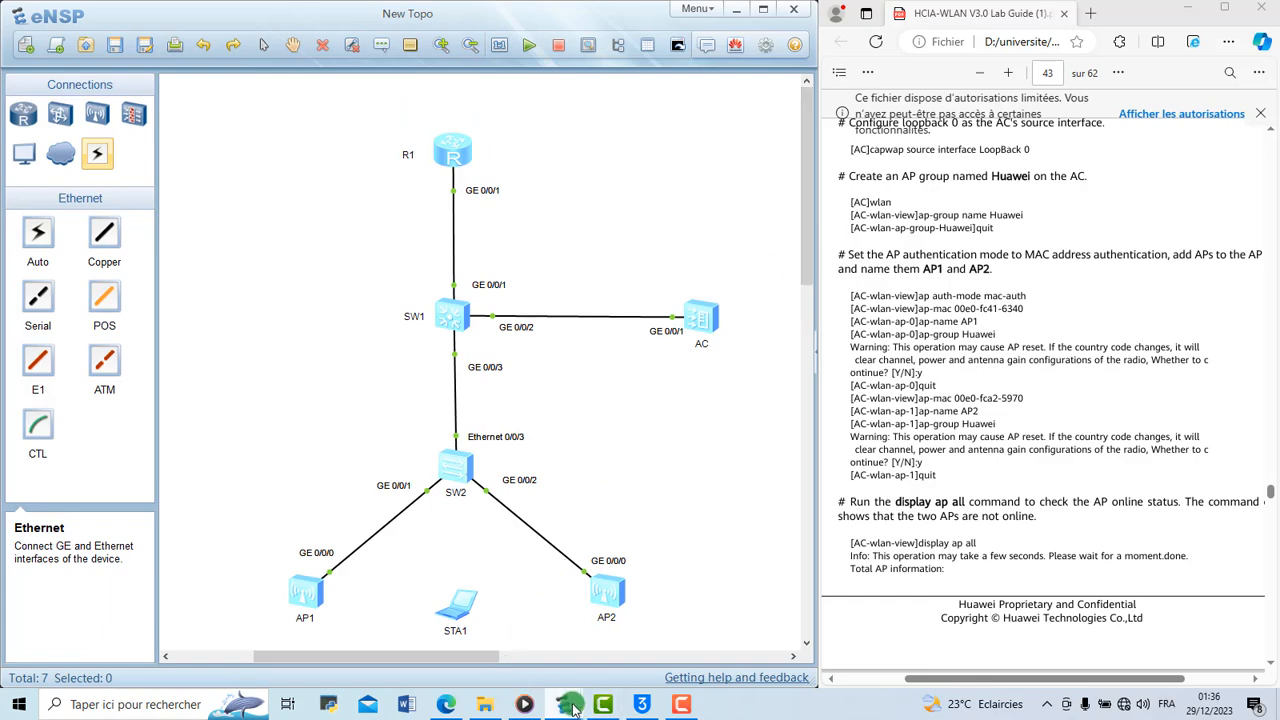
mouse_move(572, 708)
click(608, 632)
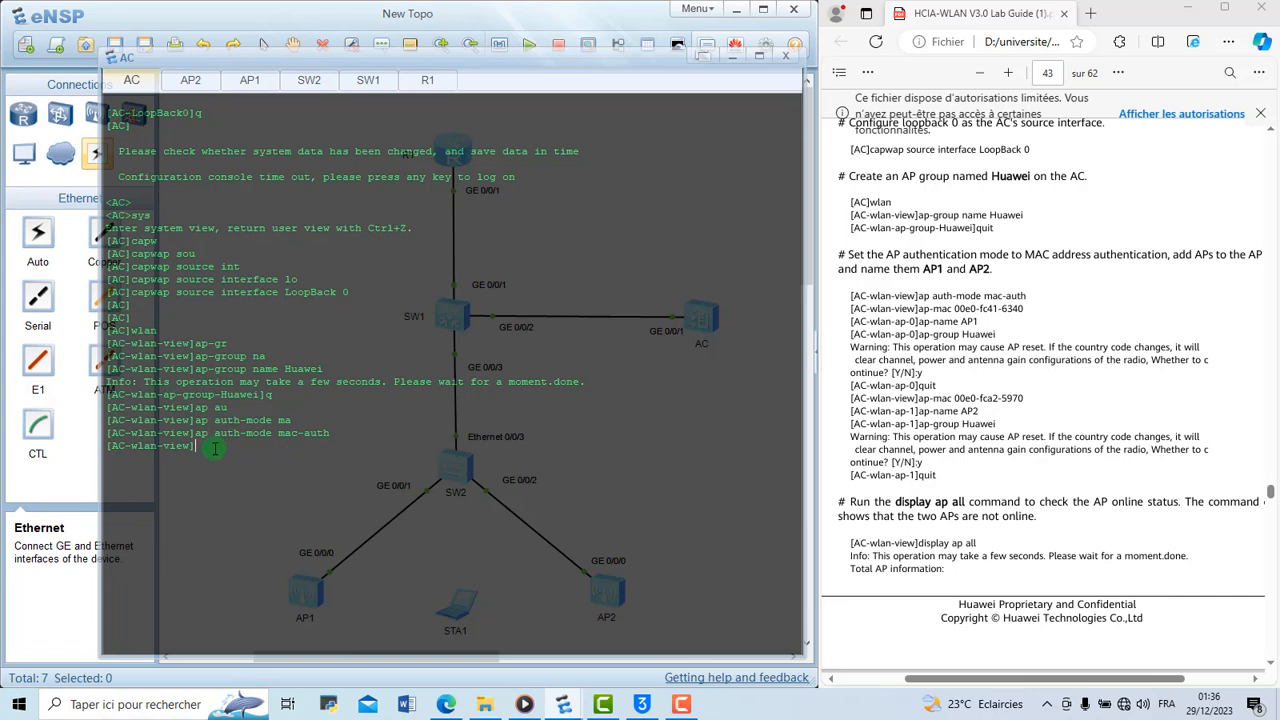
text(a)
text(p-ma)
text( 0)
text(ap-ma)
text(c)
Switch to the AP1 console, log on to the timed-out session and enter the system view
click(252, 80)
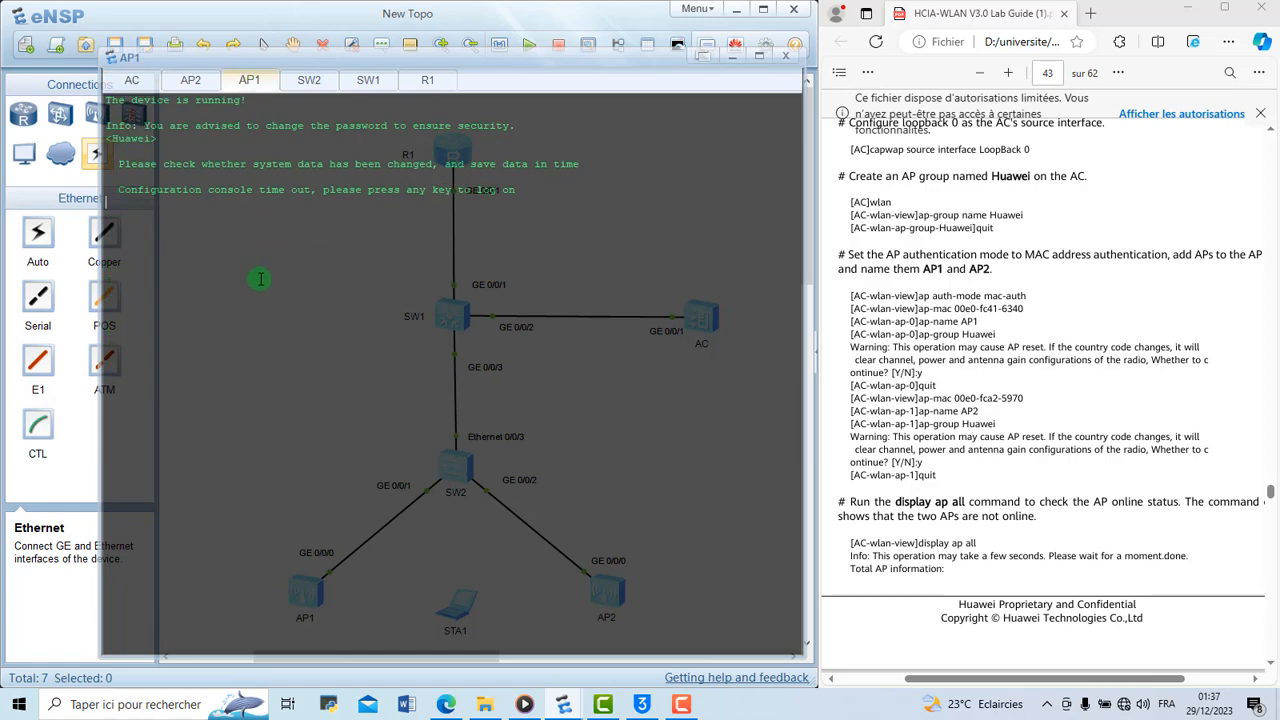
key(Return)
text(sys)
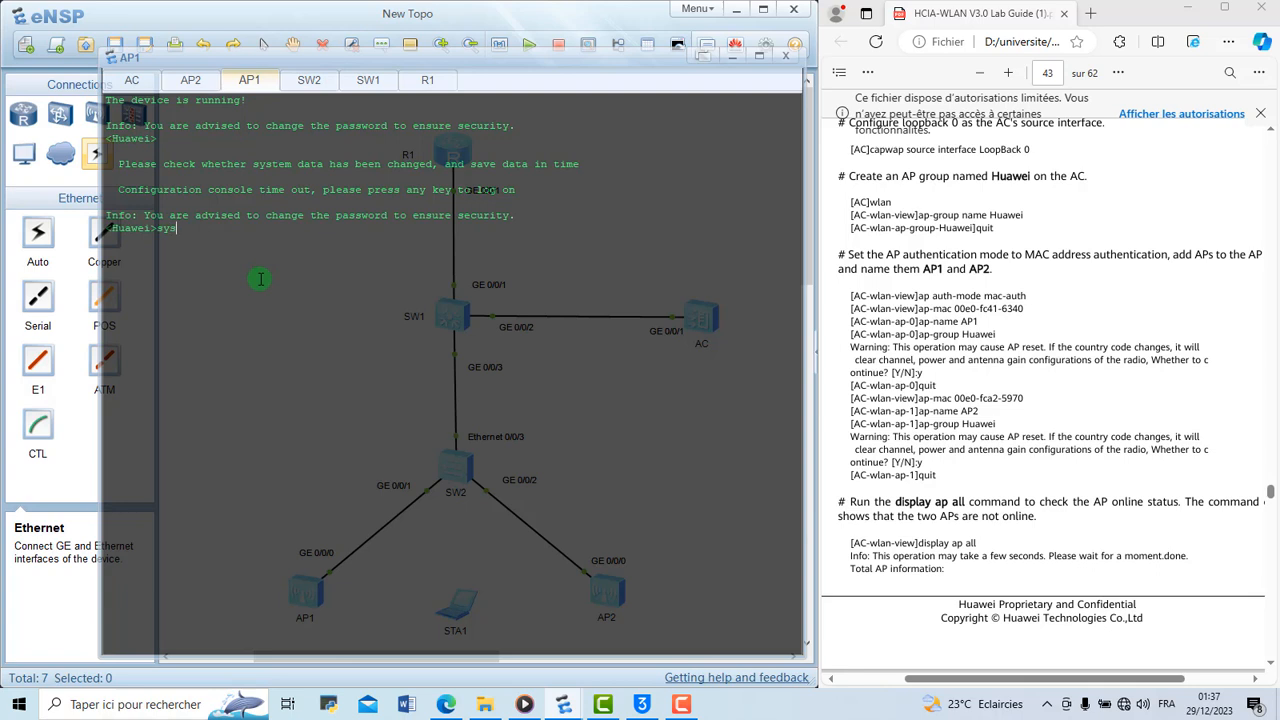
key(Return)
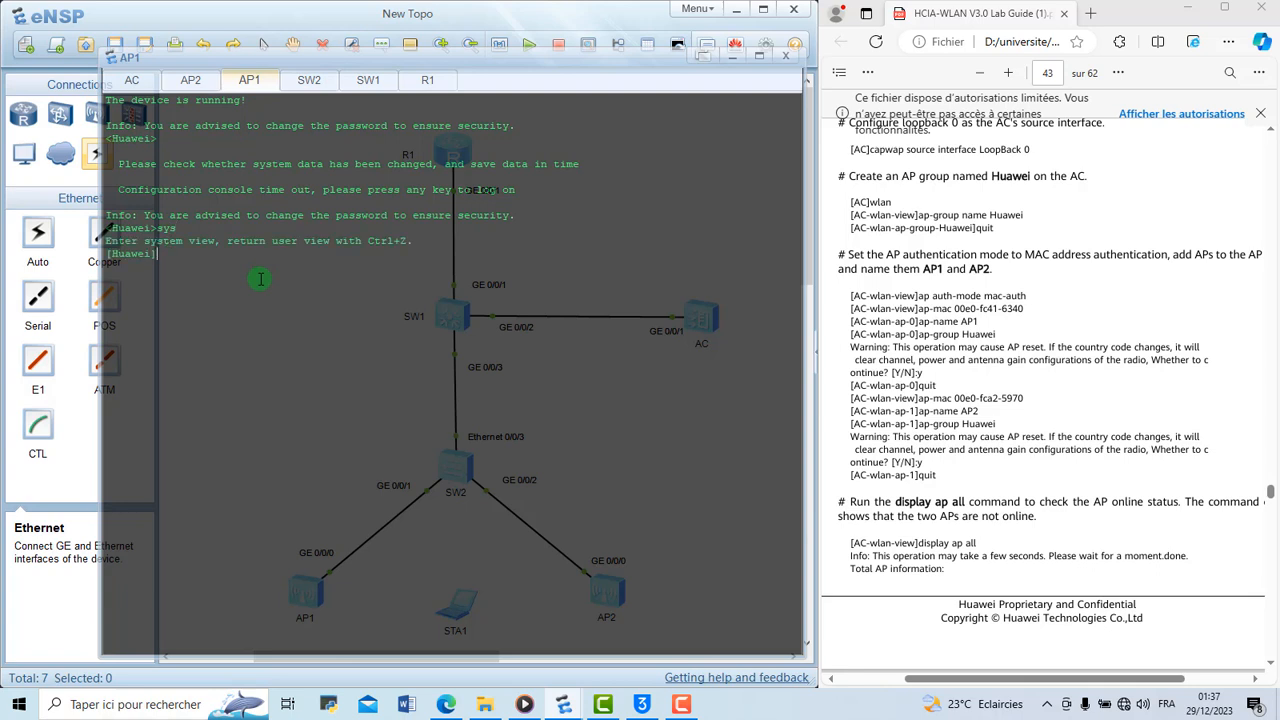
Run display system-information on AP1 and copy the AP's MAC address from the output
text(disp sy)
key(Tab)
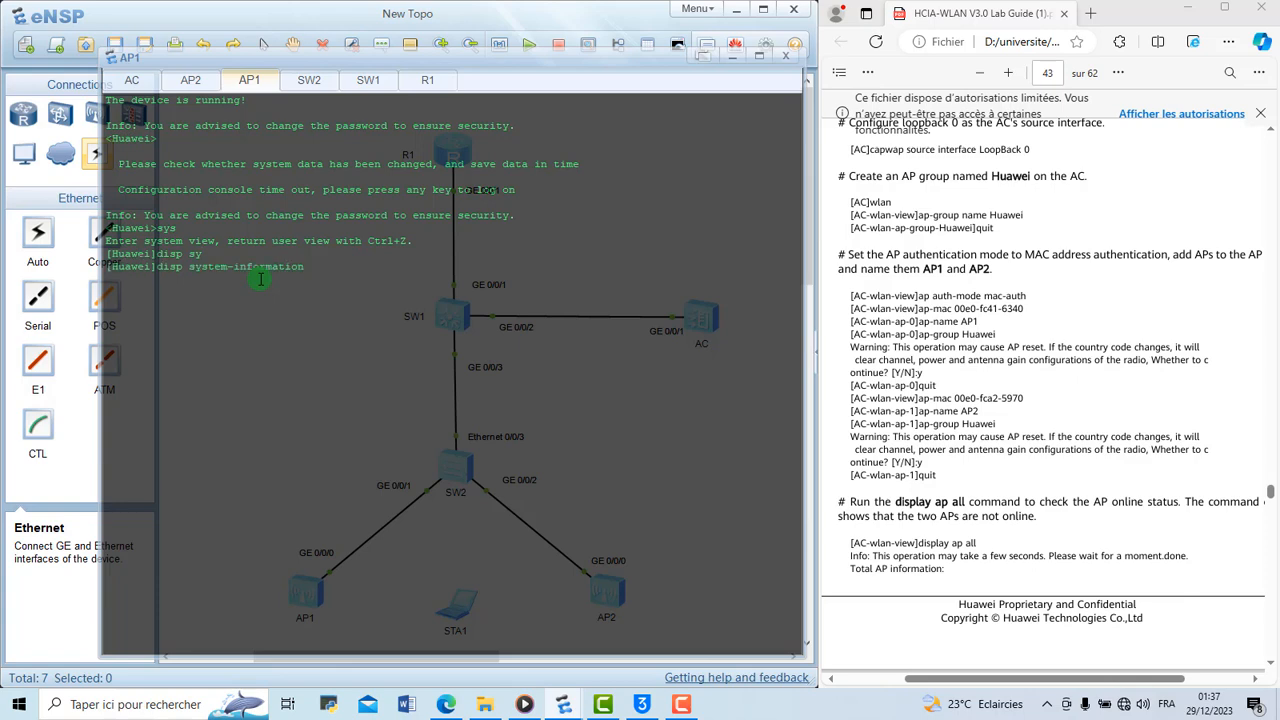
key(Return)
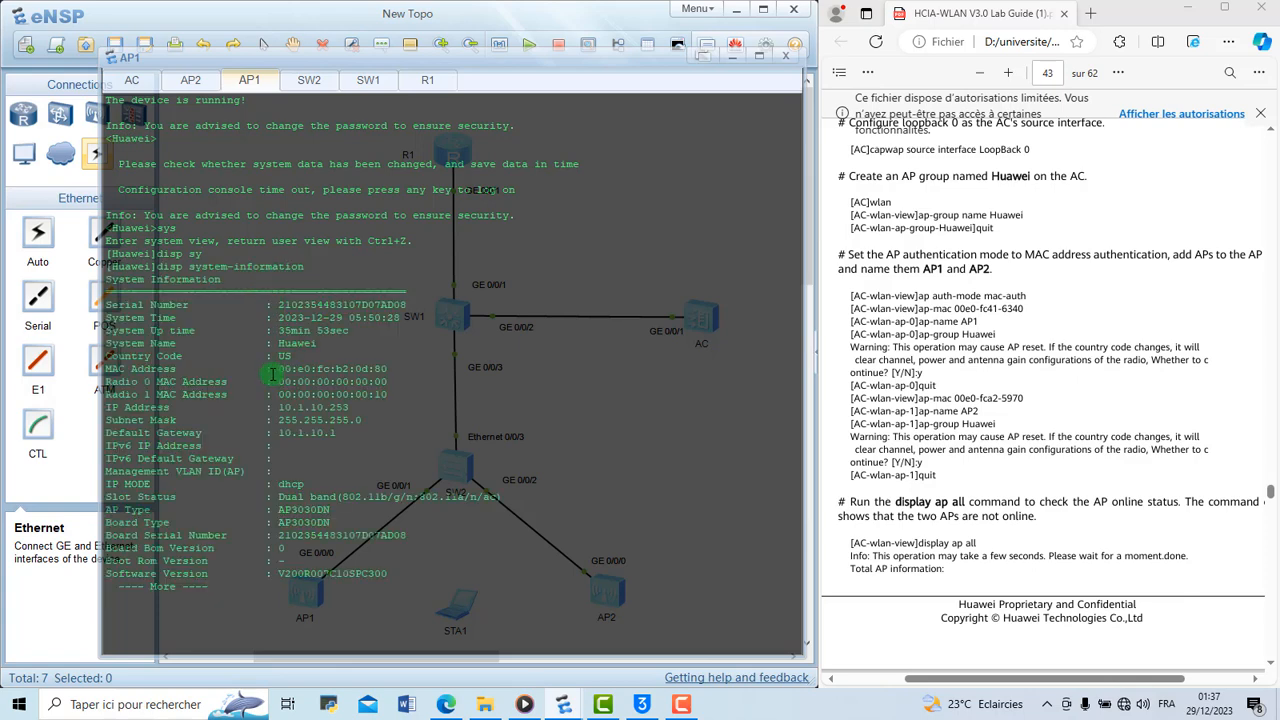
drag(276, 370, 390, 369)
right_click(390, 369)
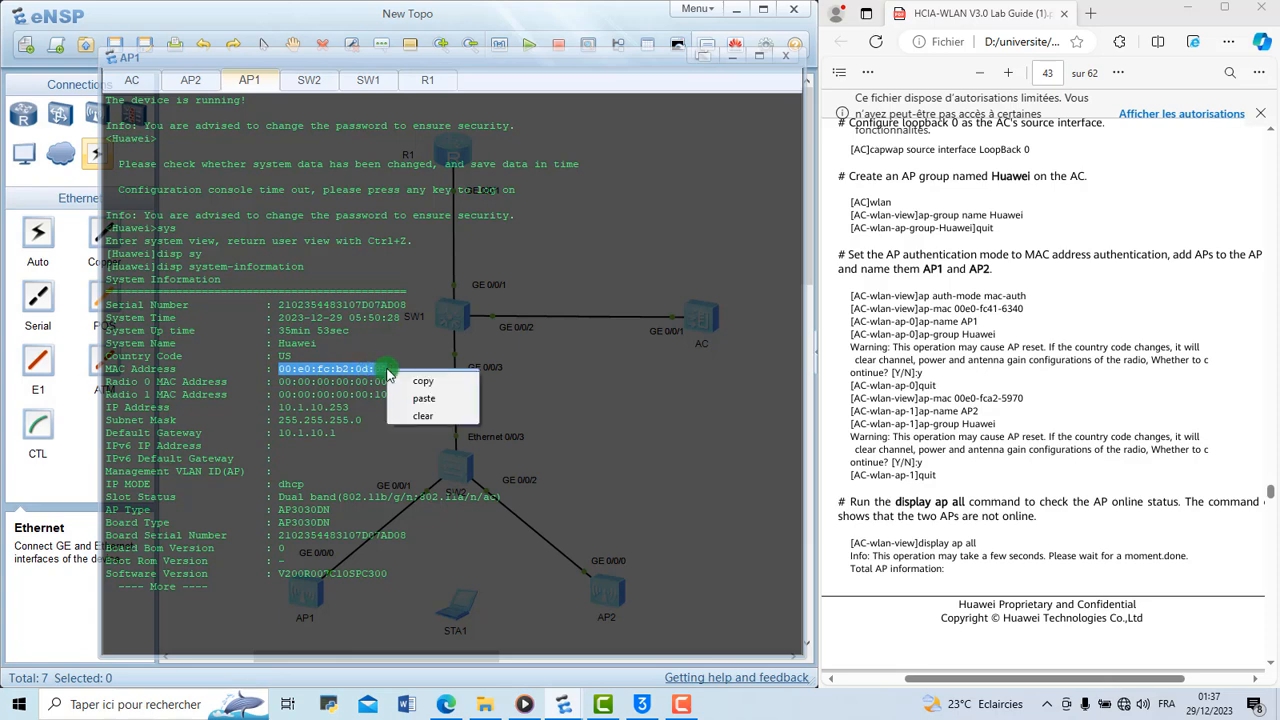
click(421, 382)
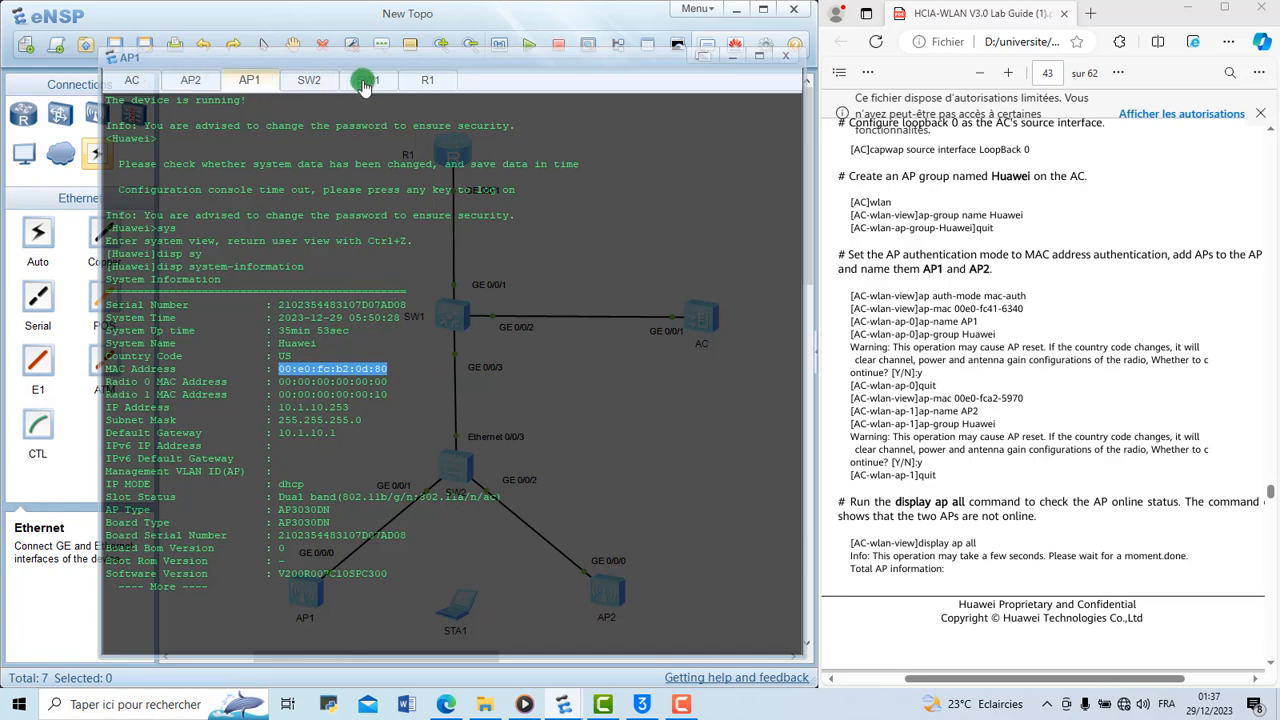
Switch to the AC console and query the MAC address format that the ap-id 0 ap-mac command expects
click(130, 85)
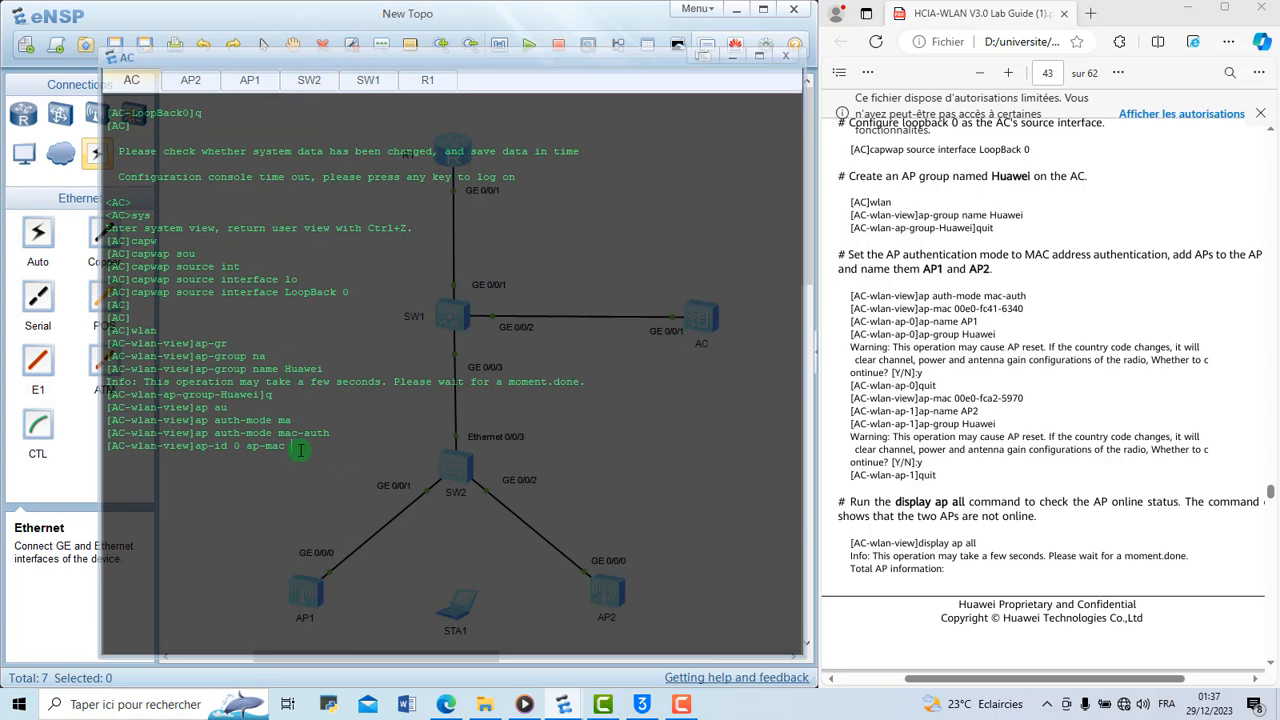
text(?)
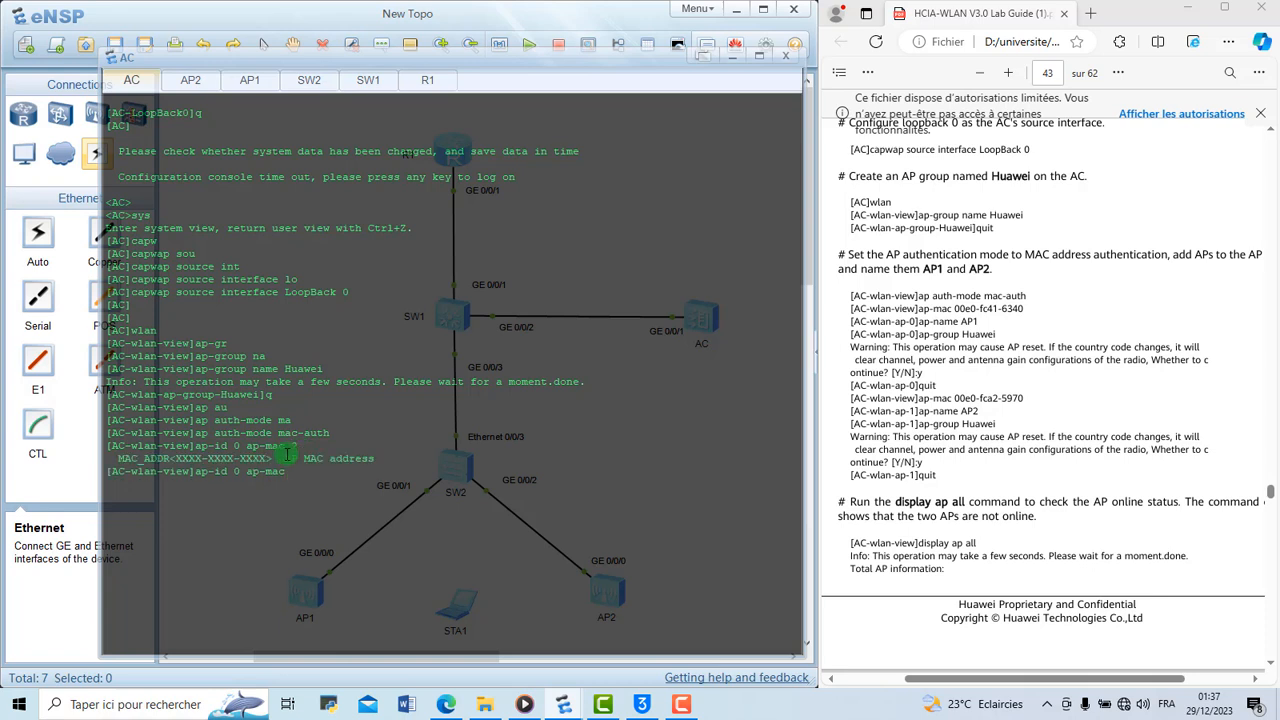
drag(268, 458, 176, 460)
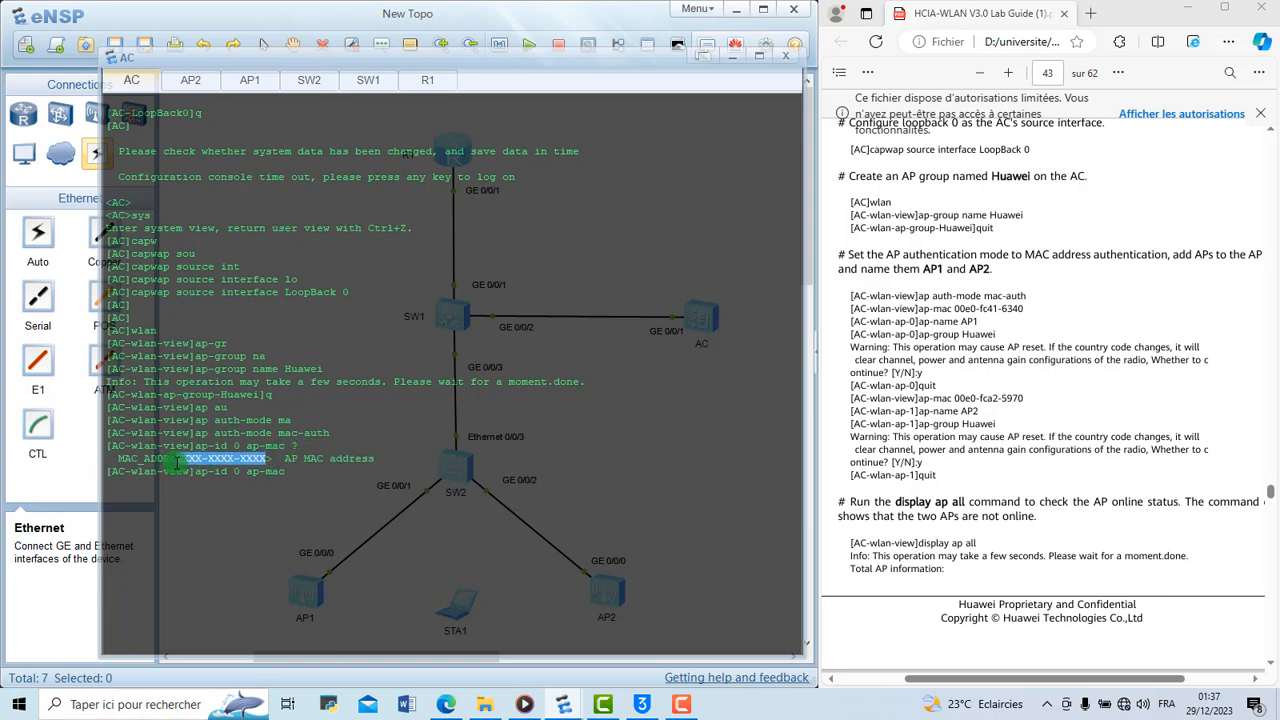
click(314, 477)
right_click(314, 477)
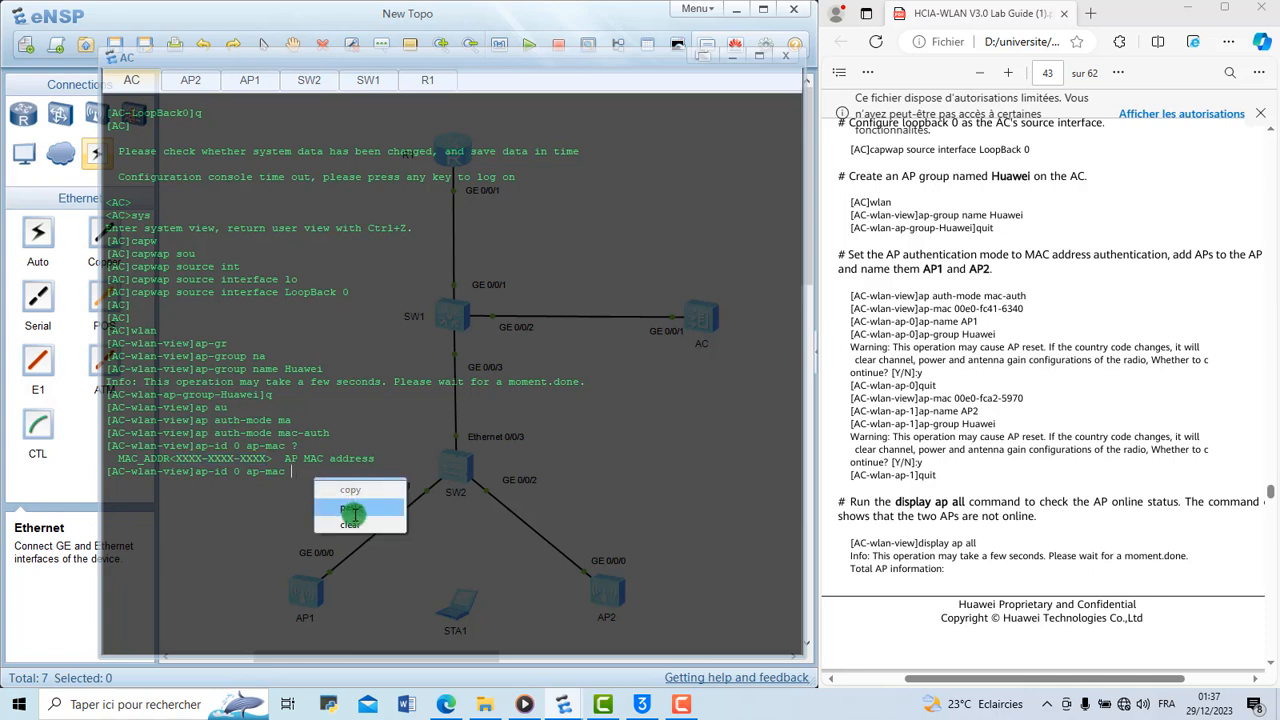
click(361, 523)
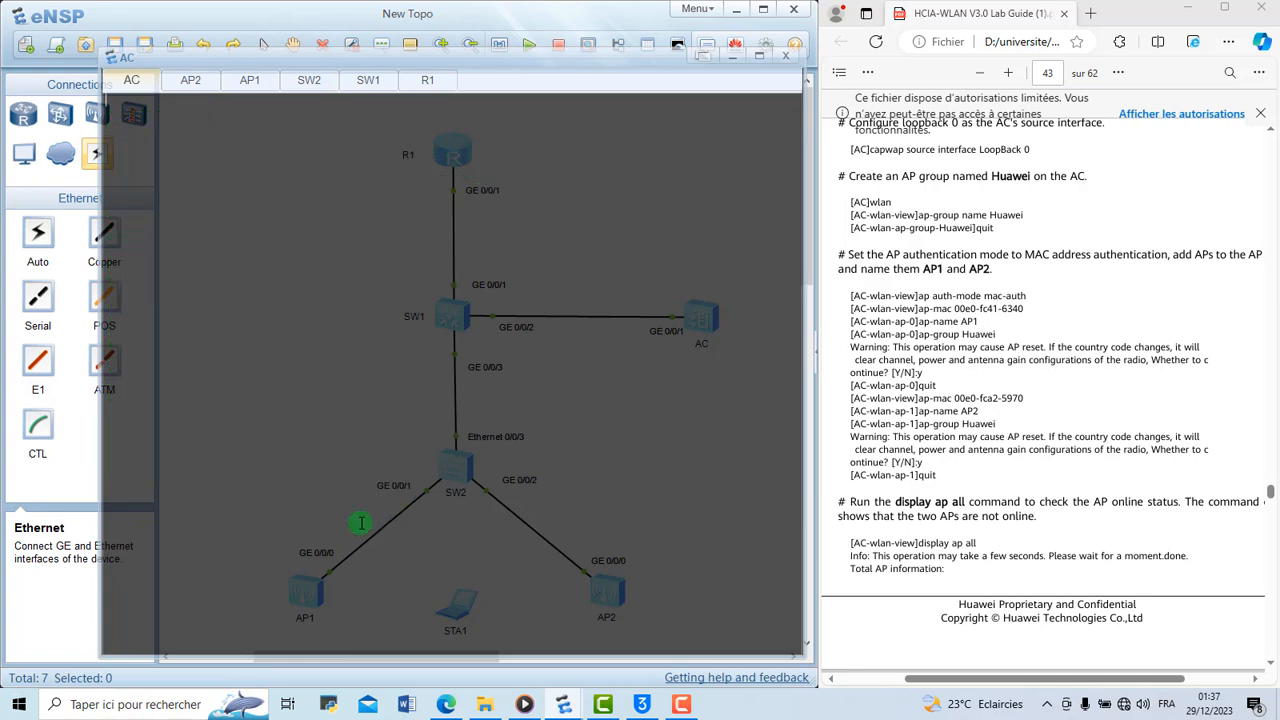
key(Return)
key(Return)
key(Return)
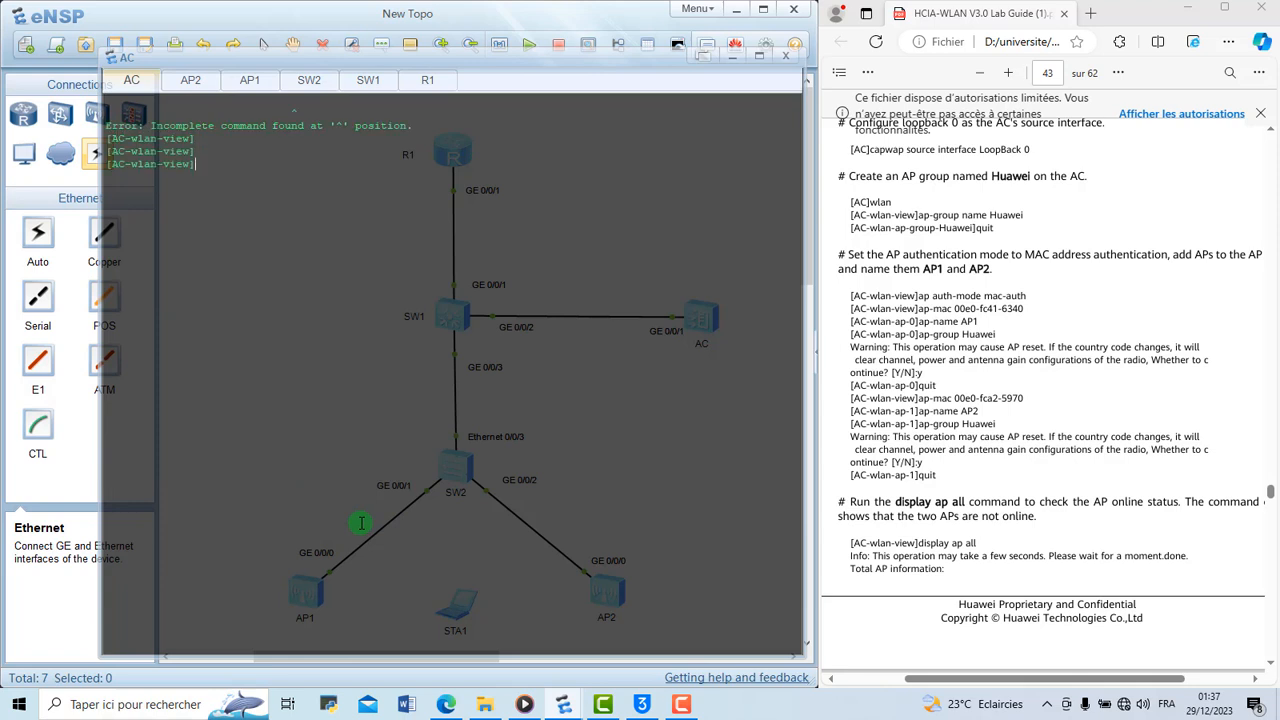
Enter ap-id 0 ap-mac in the AC's WLAN view and paste AP1's copied MAC address after it
text(ap-id 0 ap-mac)
right_click(306, 173)
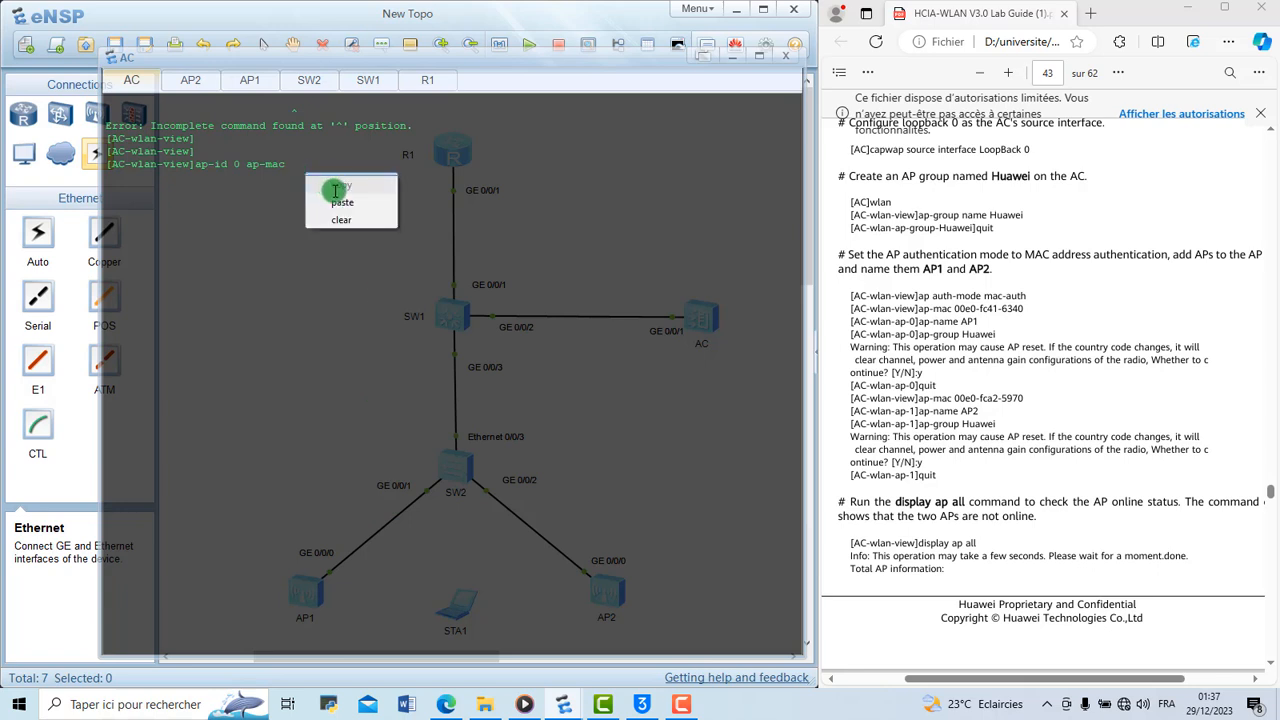
click(341, 202)
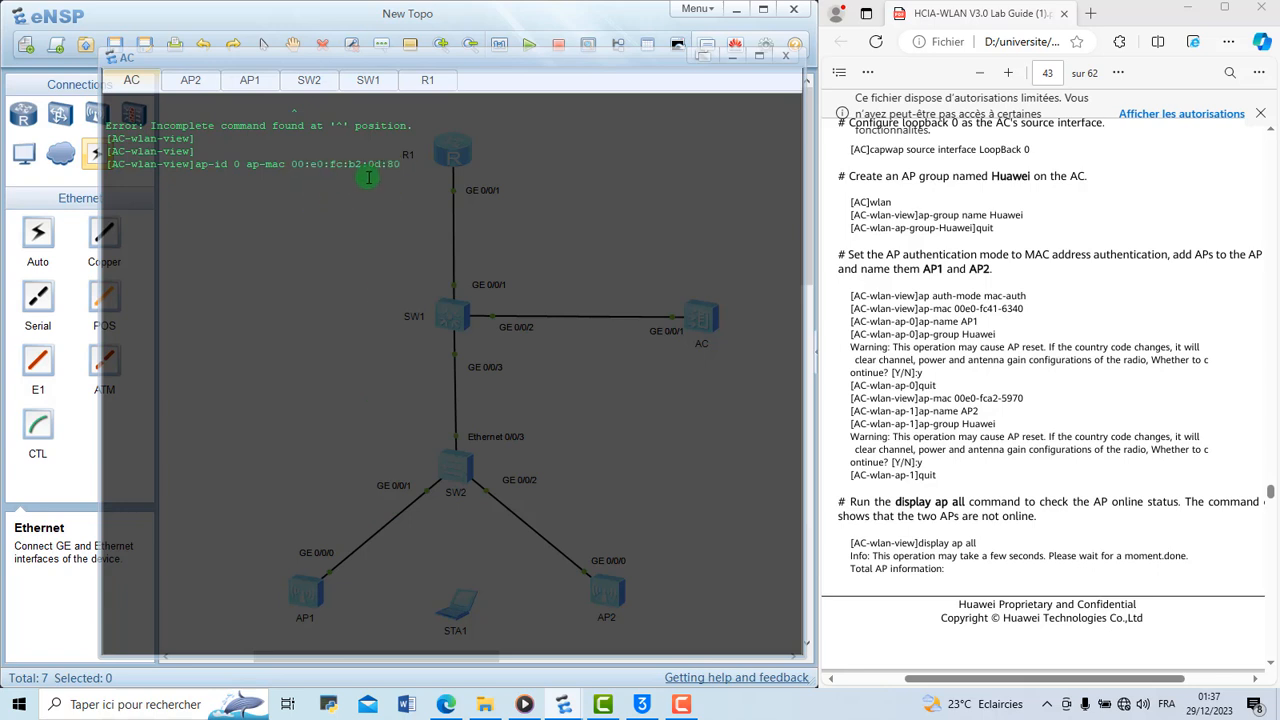
Reformat the pasted MAC address in the ap-id 0 command as 00e0-fcb2-0d80
key(Left)
key(Left)
key(BackSpace)
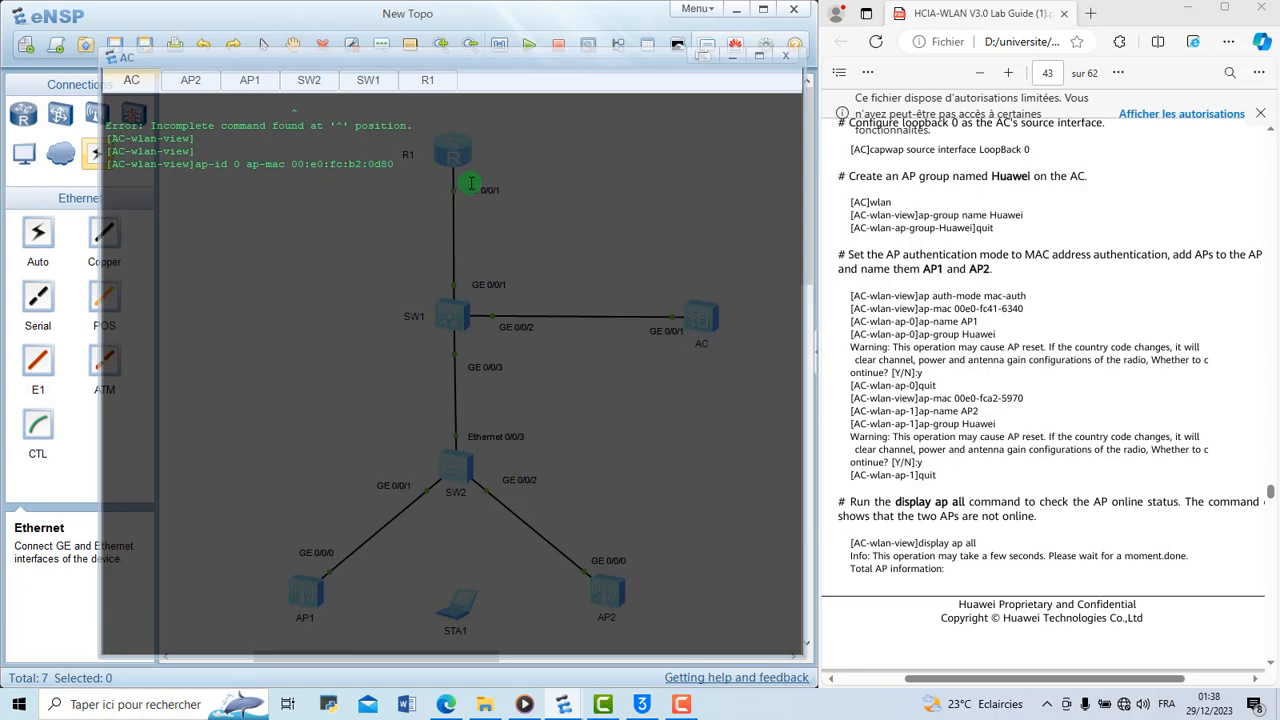
key(Left)
key(Left)
key(BackSpace)
text(-)
key(BackSpace)
key(Left)
key(Left)
key(BackSpace)
text(-)
key(BackSpace)
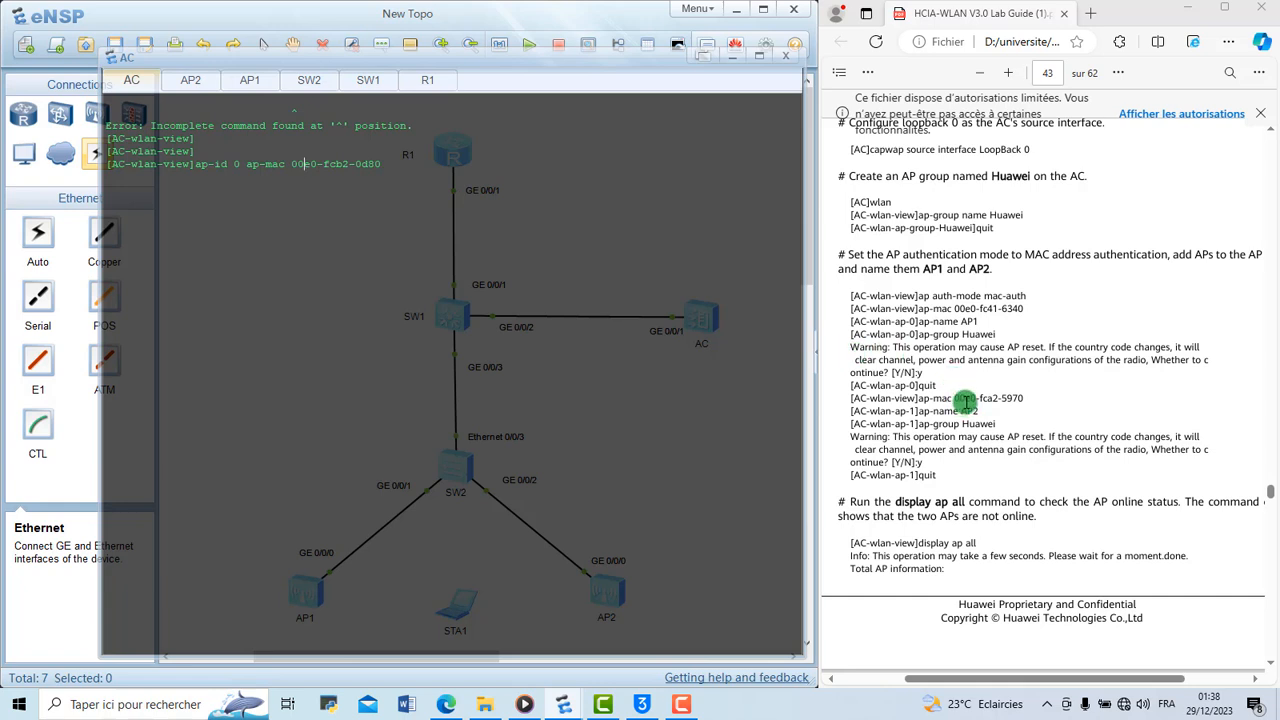
Check the MAC format against the lab guide's ap-mac example and run the ap-id 0 command on the AC
drag(957, 397, 1022, 393)
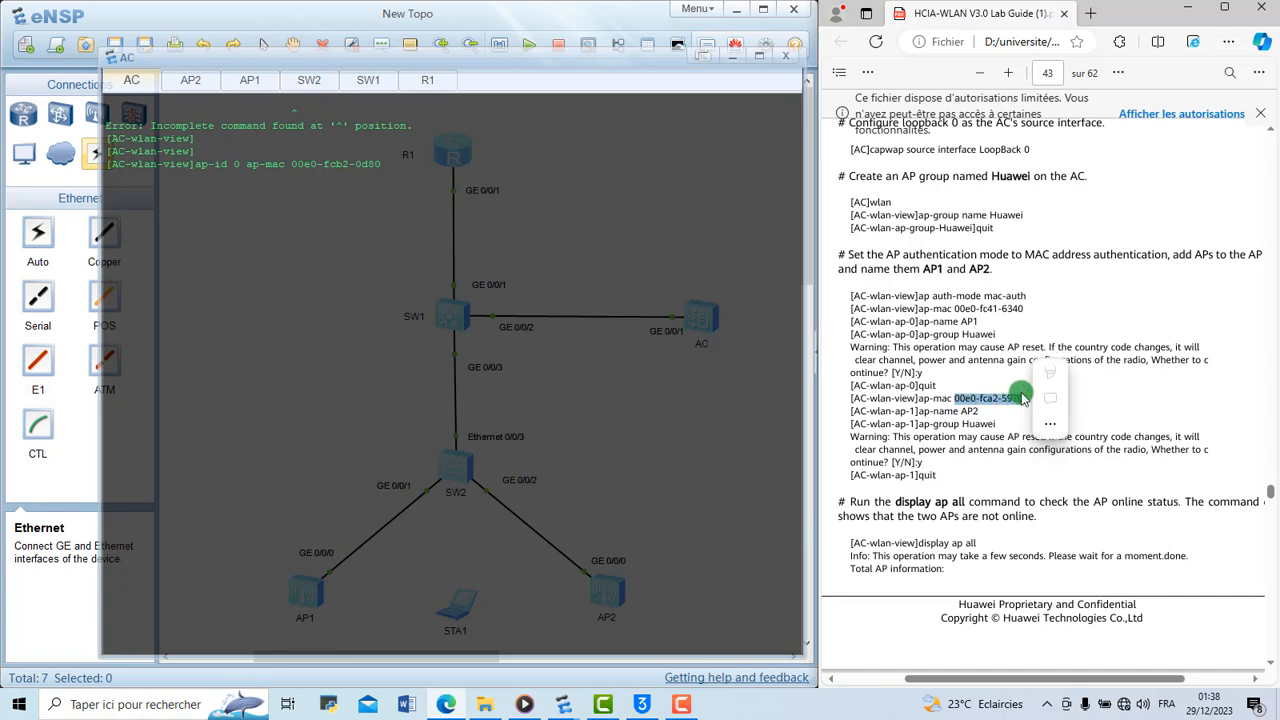
click(991, 392)
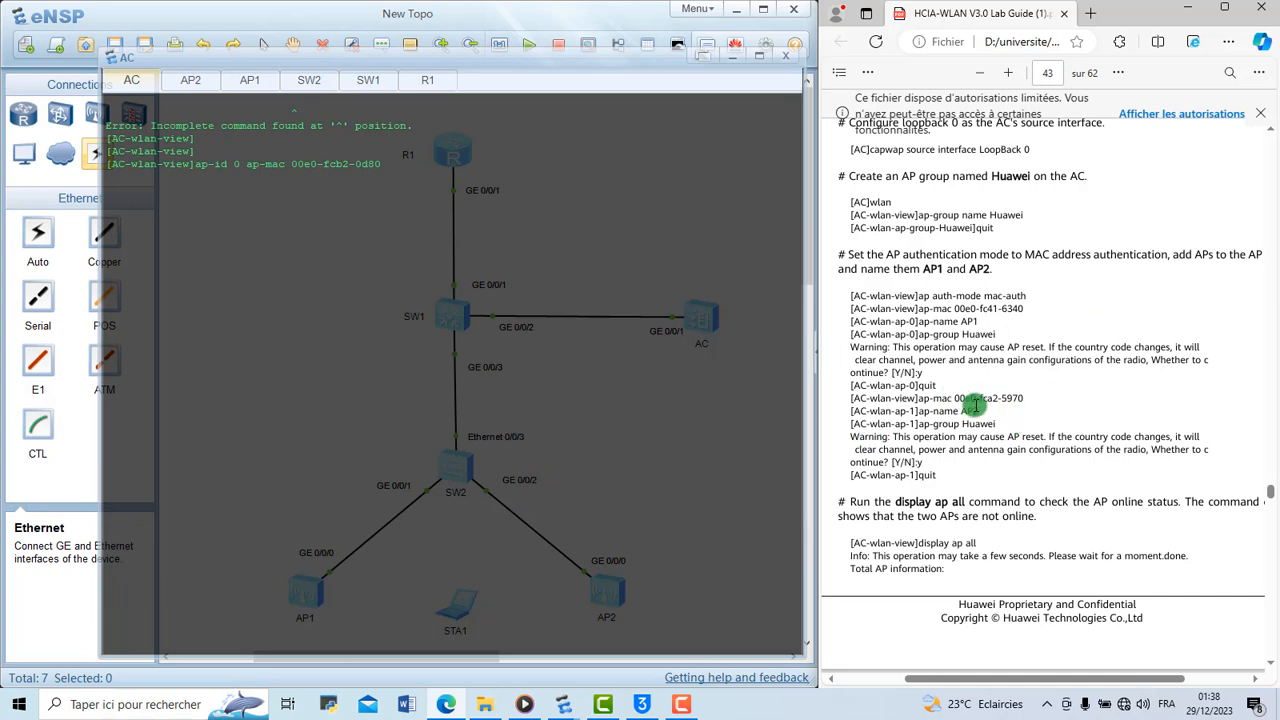
drag(947, 399, 1040, 397)
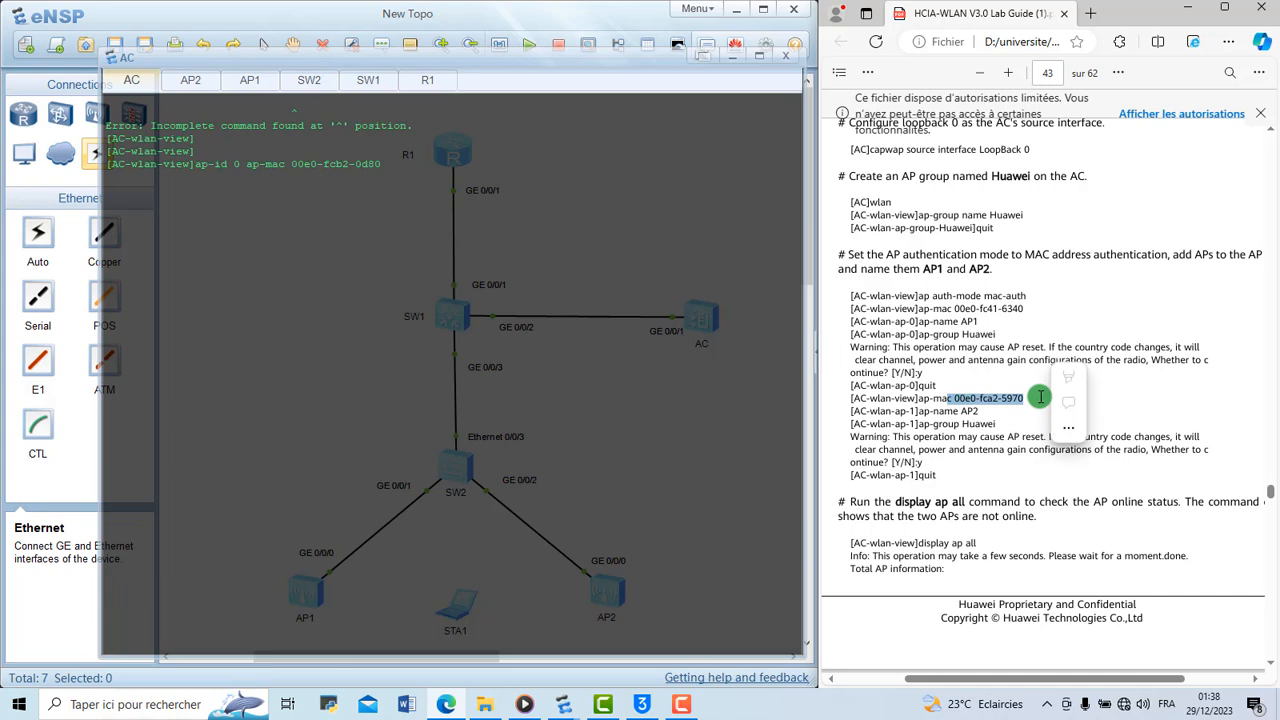
click(1027, 427)
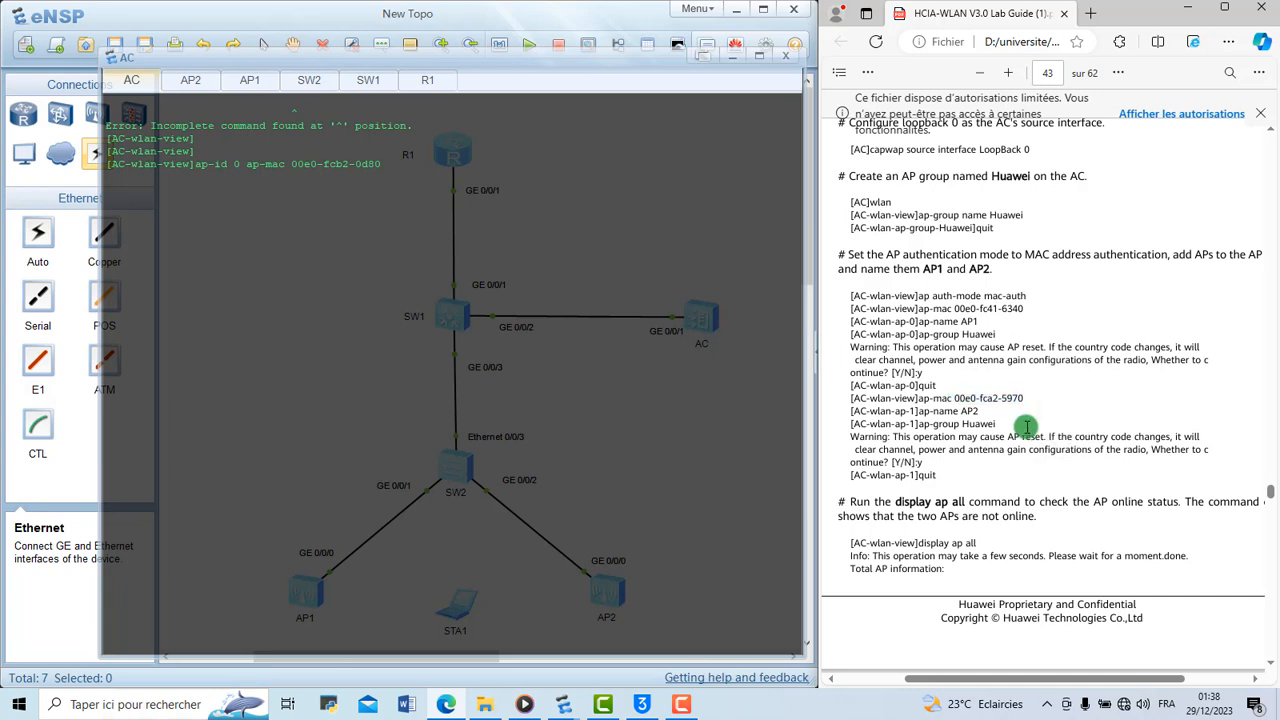
click(409, 178)
key(Return)
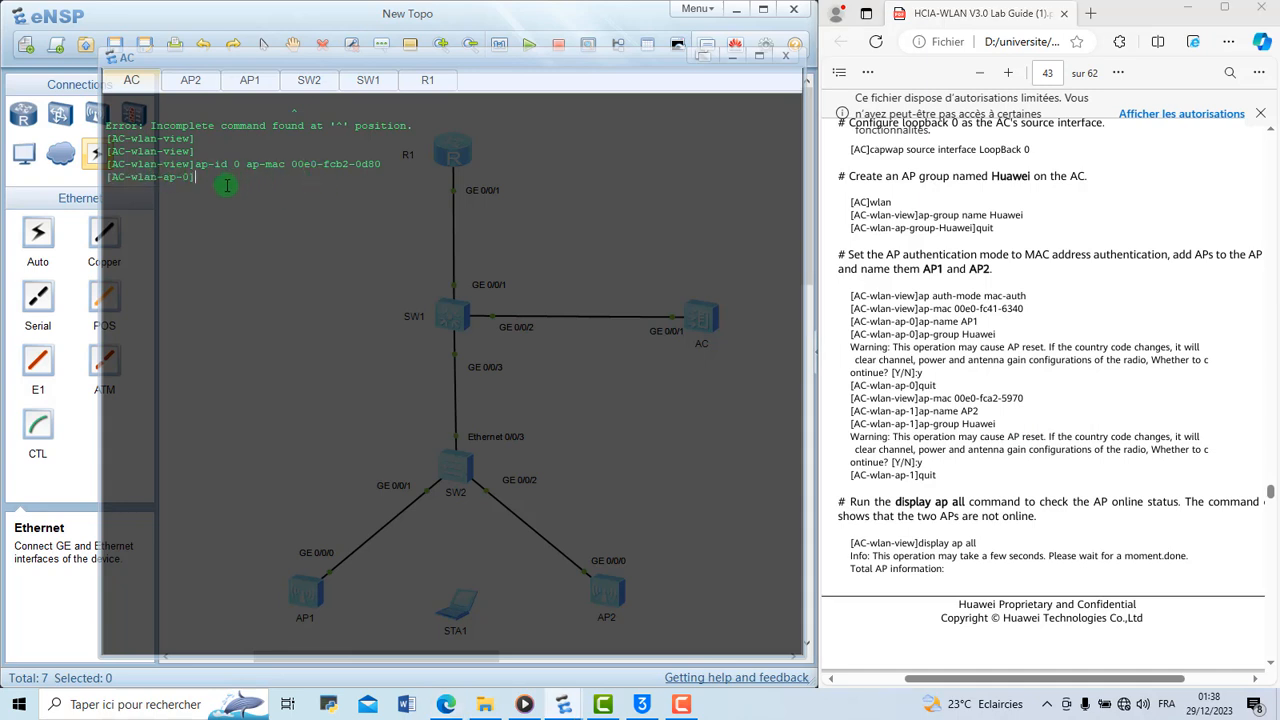
Name the AP with ID 0 as AP1 using the ap-name command
text(ap-n)
key(Tab)
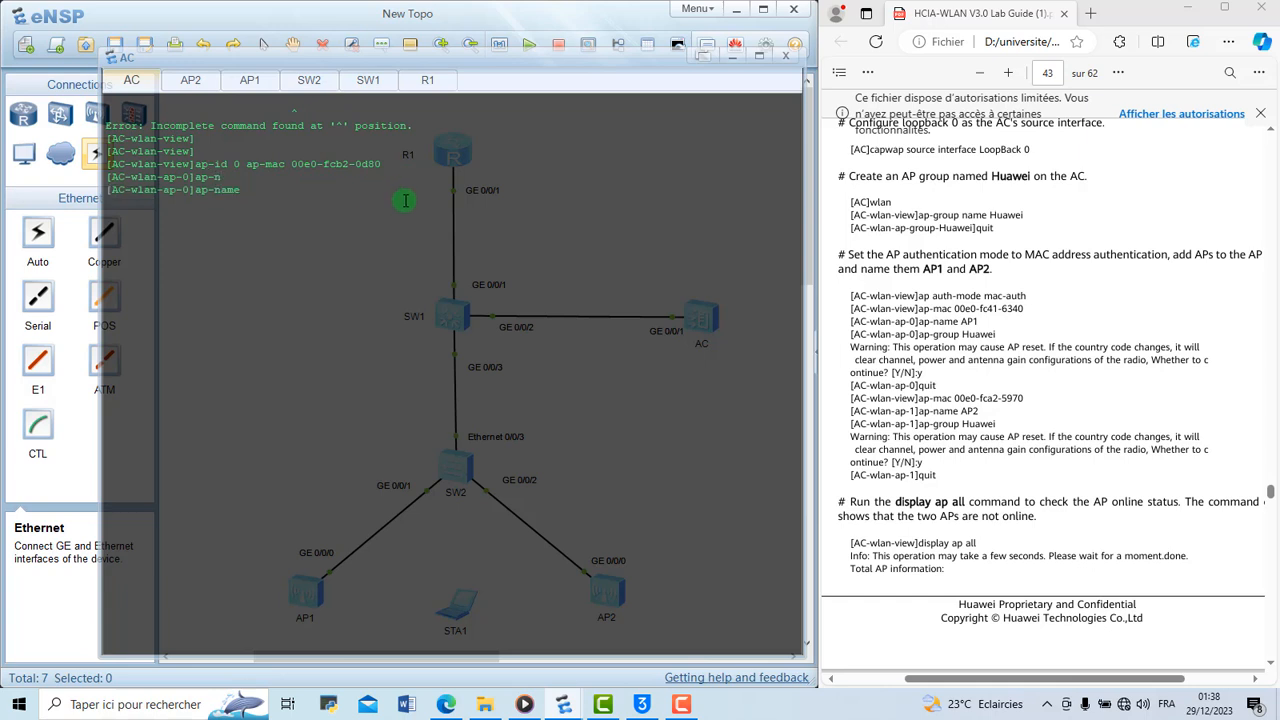
text(AP1)
key(Return)
Assign AP1 to the AP group Huawei, accept the AP reset warning and return to the WLAN view
text(ap-gr)
key(Tab)
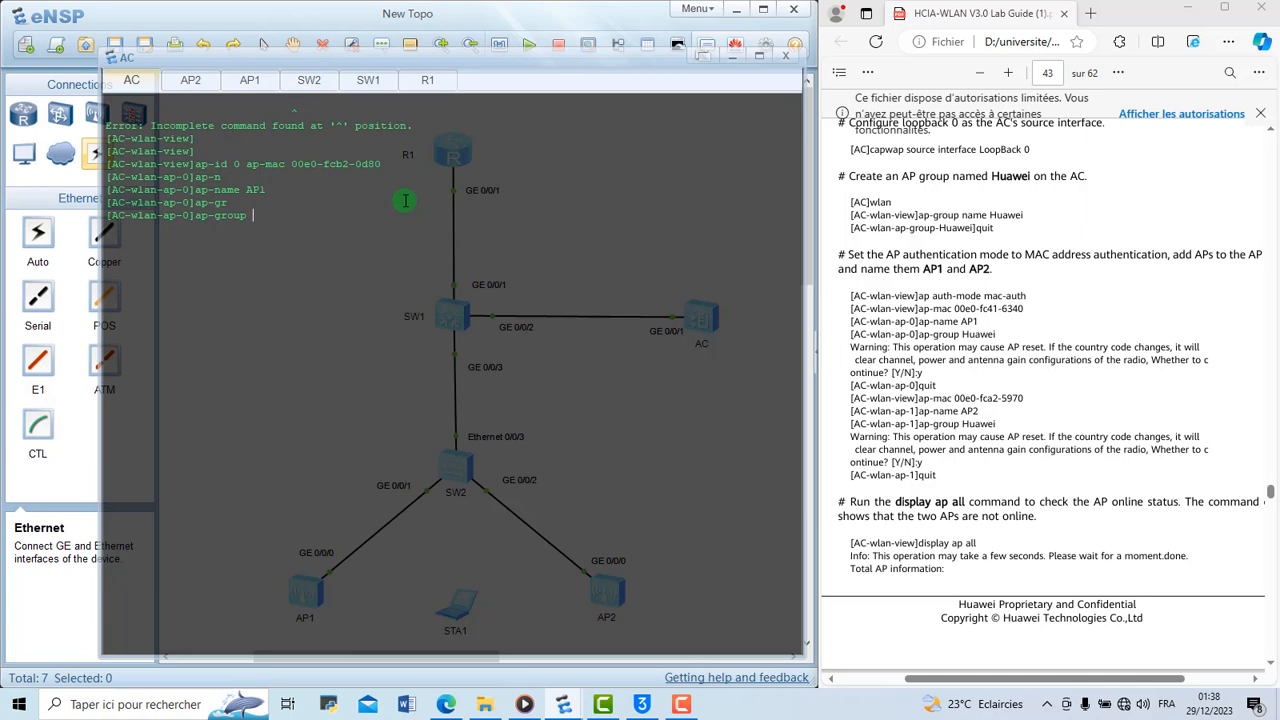
text(Huawei)
key(Return)
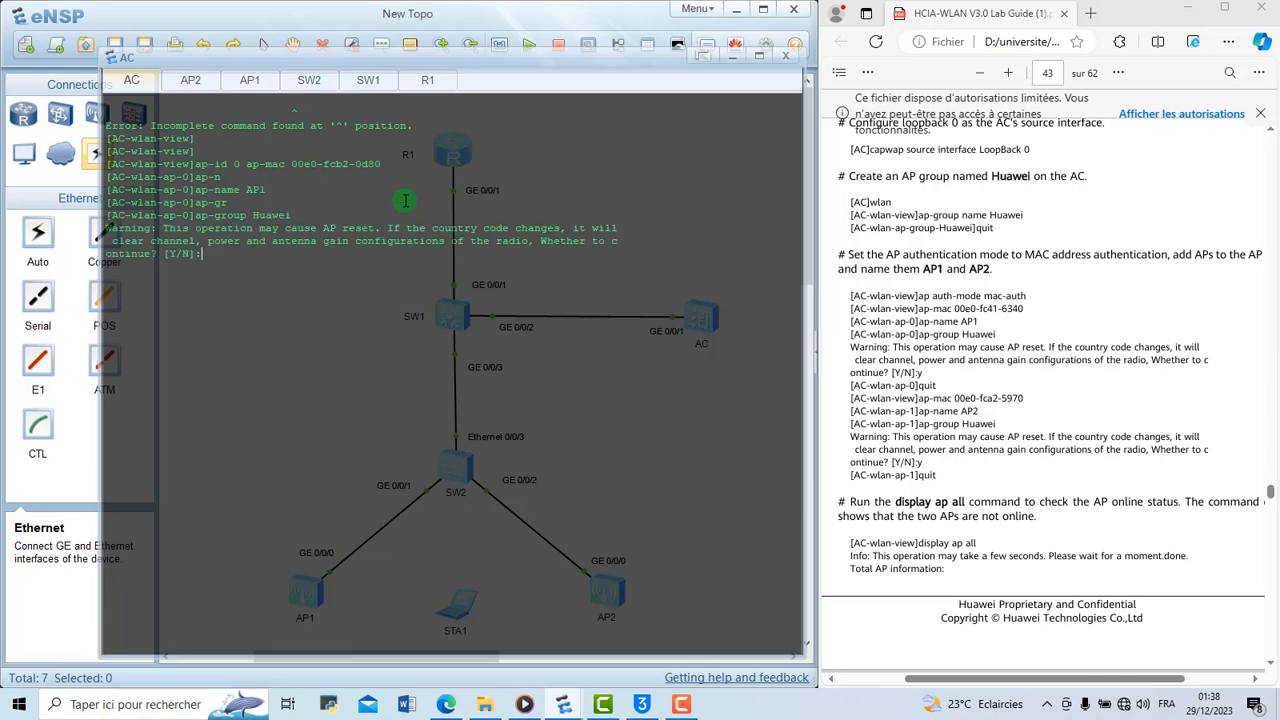
text(y)
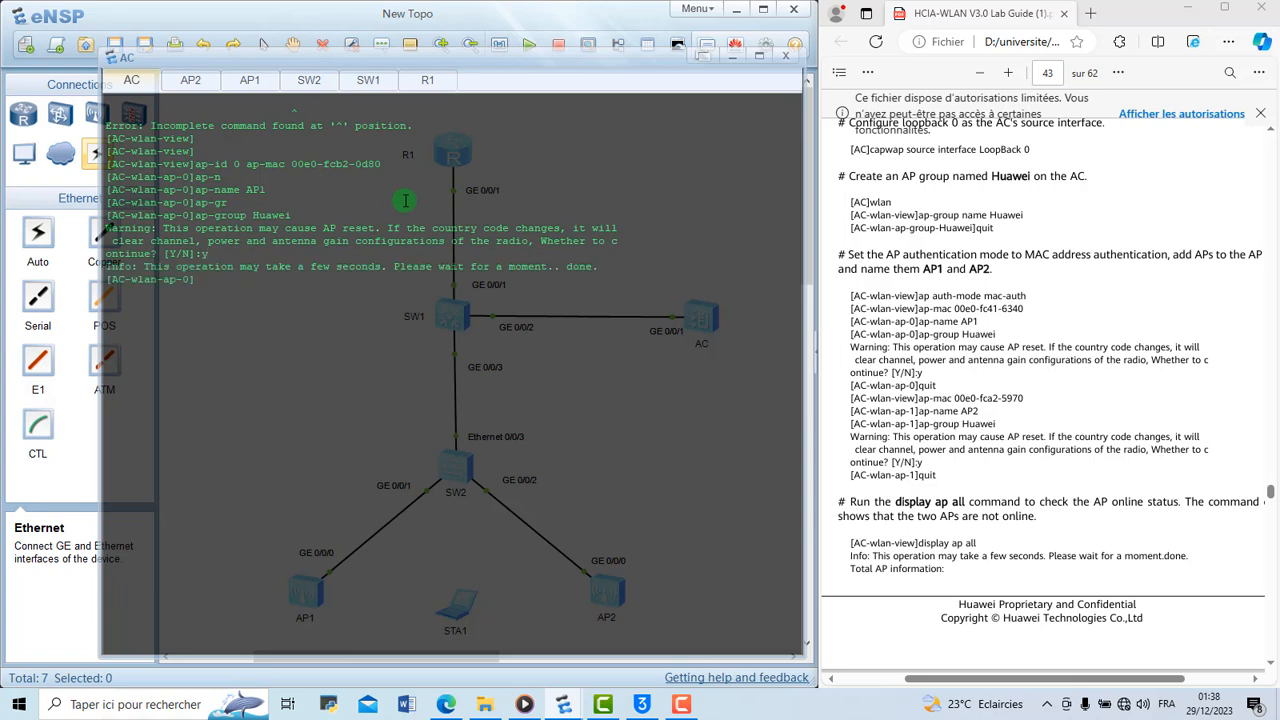
text(q)
key(Return)
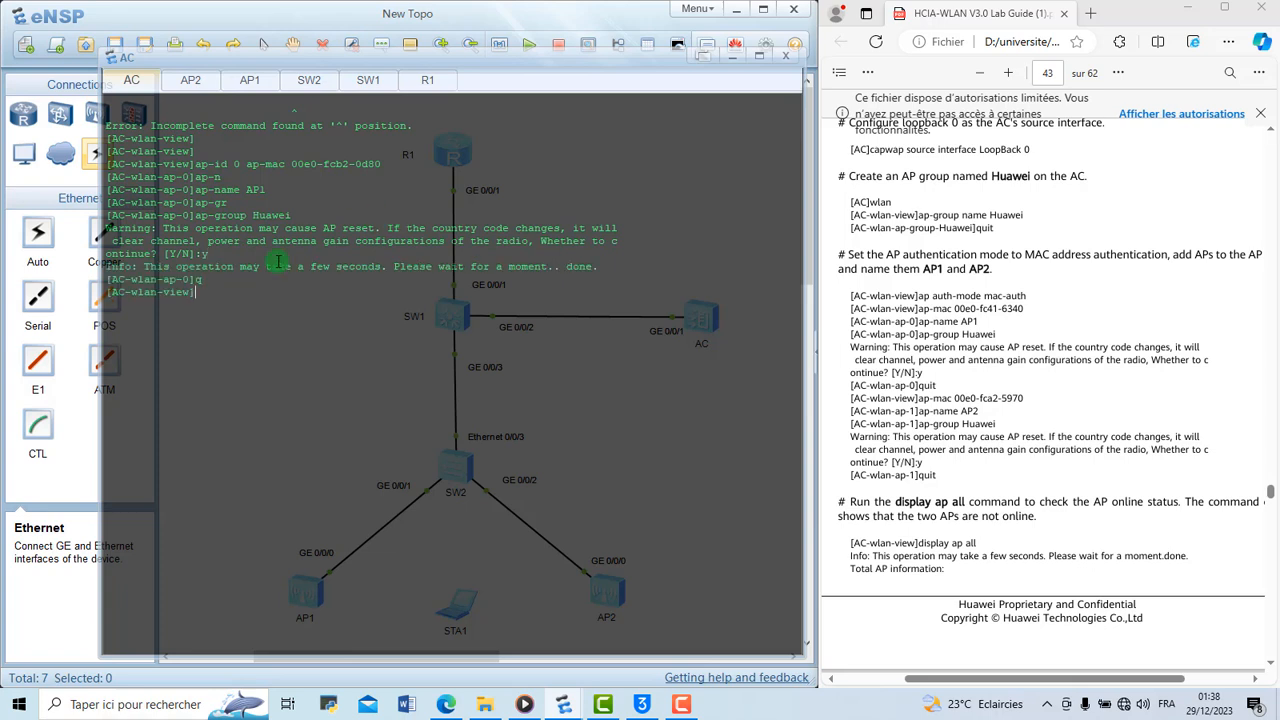
Enter the beginning of the ap-id 1 ap-mac command for AP2 in the AC's WLAN view without running it
text(ap-id 1 ap)
text(-mac)
Switch to the AP2 console, log on to the timed-out session and enter the system view
click(200, 82)
key(Return)
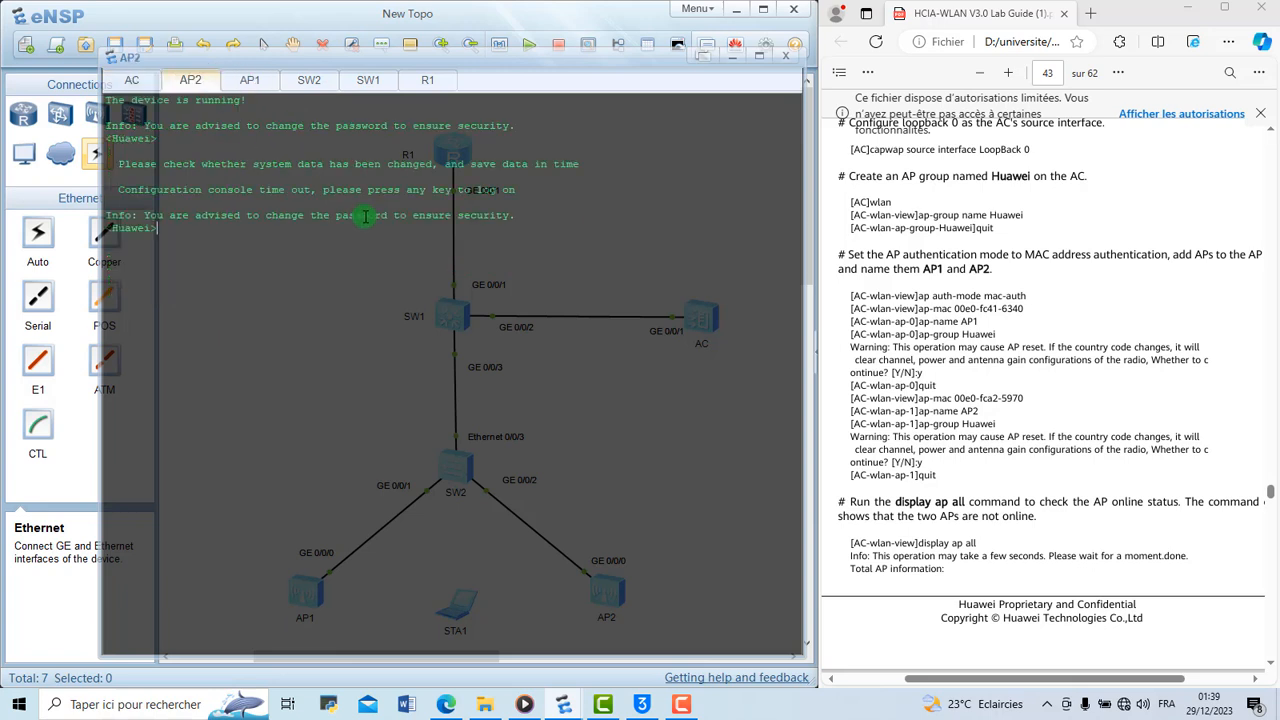
text(sys)
key(Return)
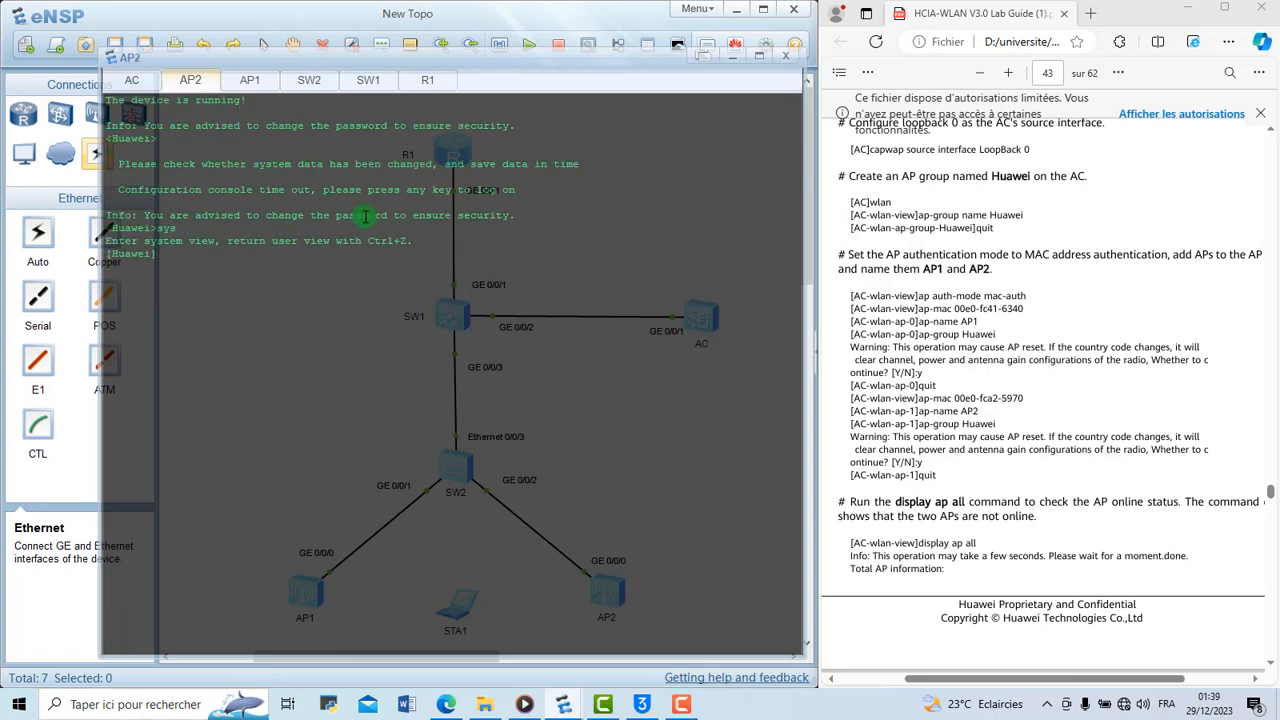
Run display system-information on AP2 to look up its MAC address
text(disp sy)
key(Tab)
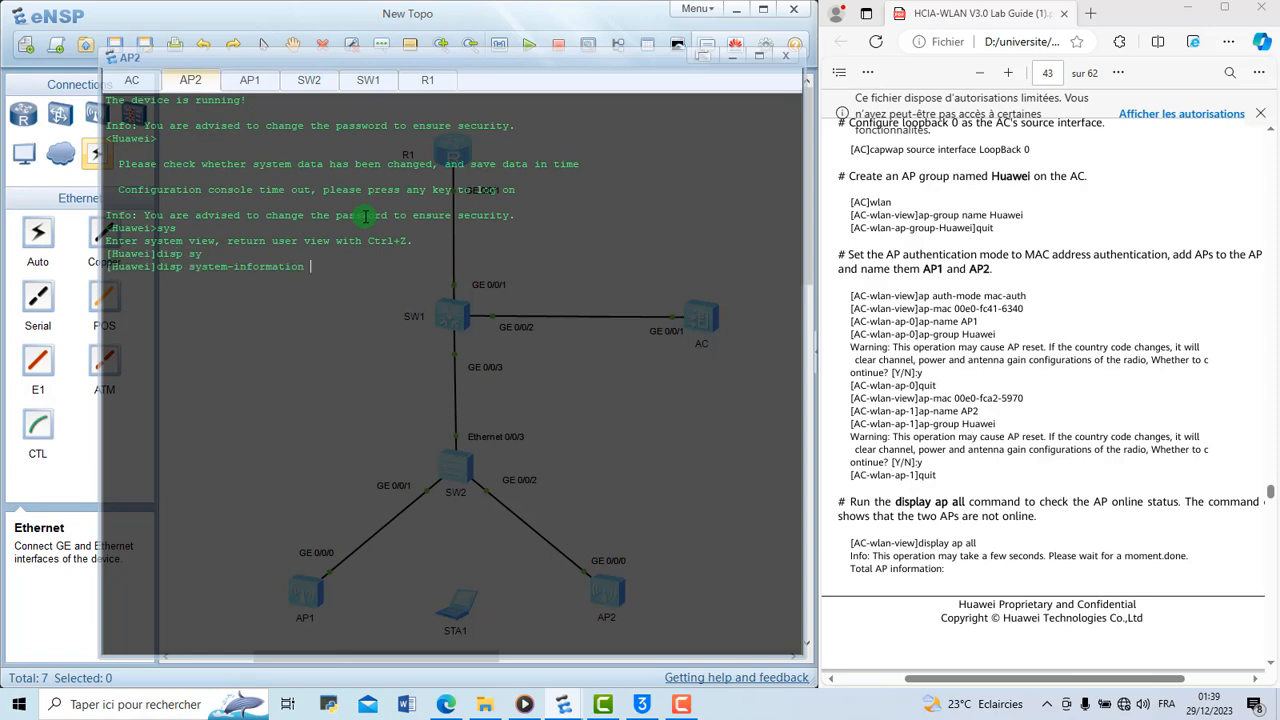
key(Return)
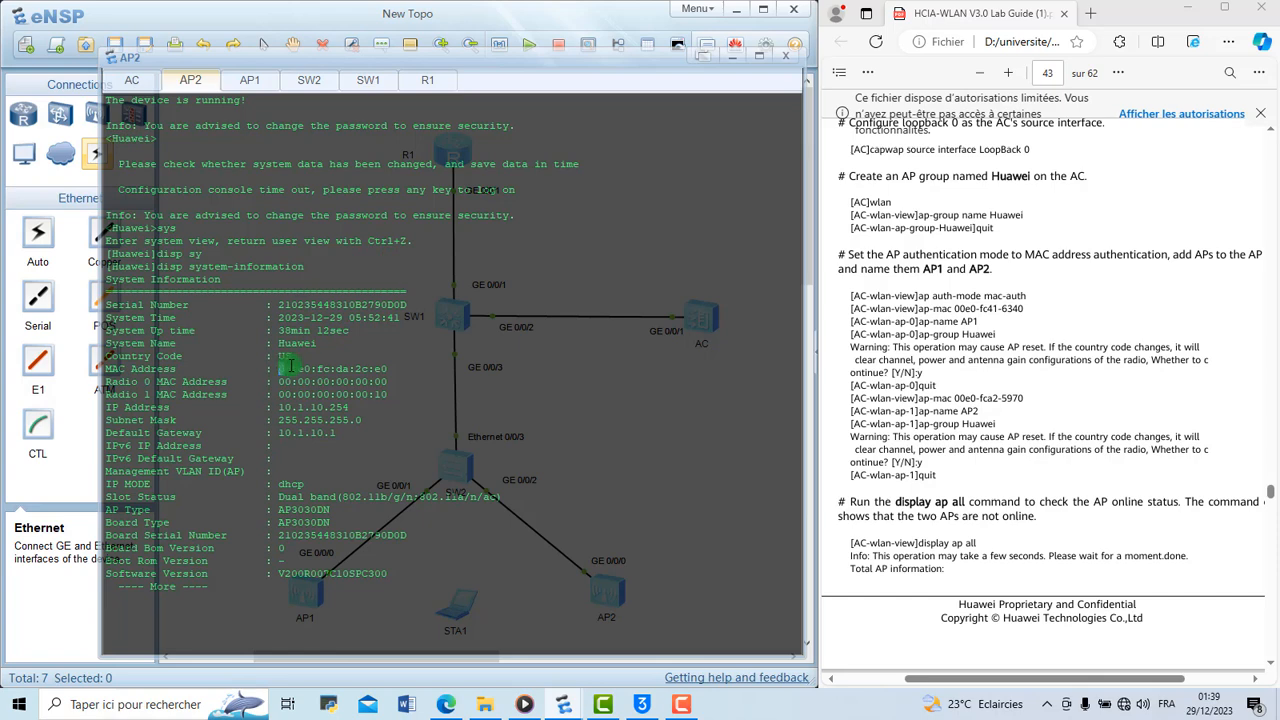
Copy AP2's MAC address from its system information and paste it into the pending ap-id 1 ap-mac command on the AC
drag(290, 367, 388, 367)
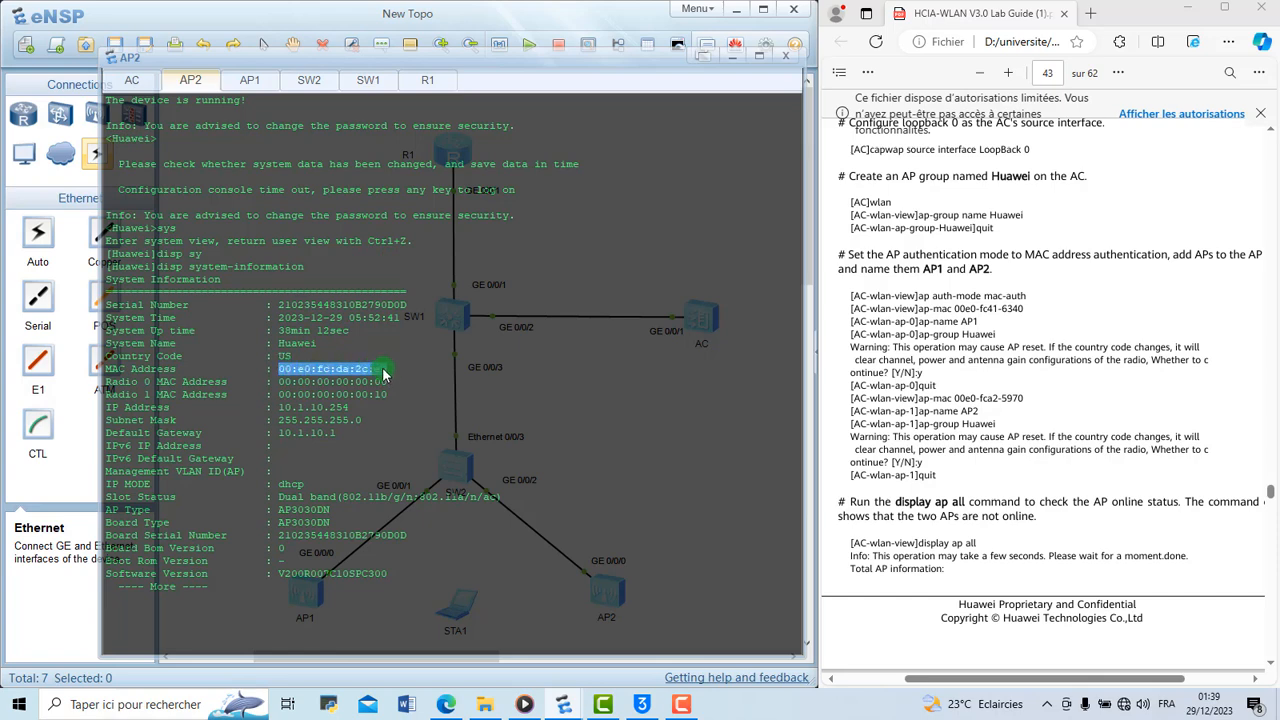
right_click(383, 373)
click(420, 381)
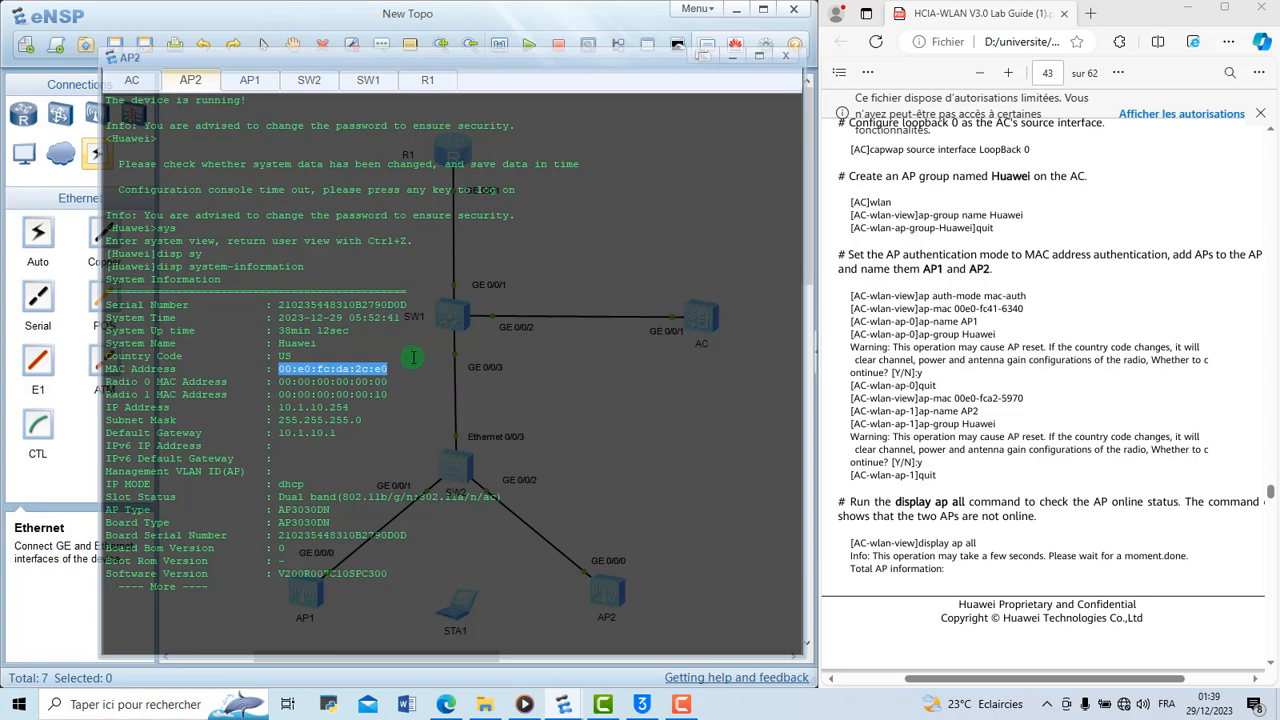
click(131, 79)
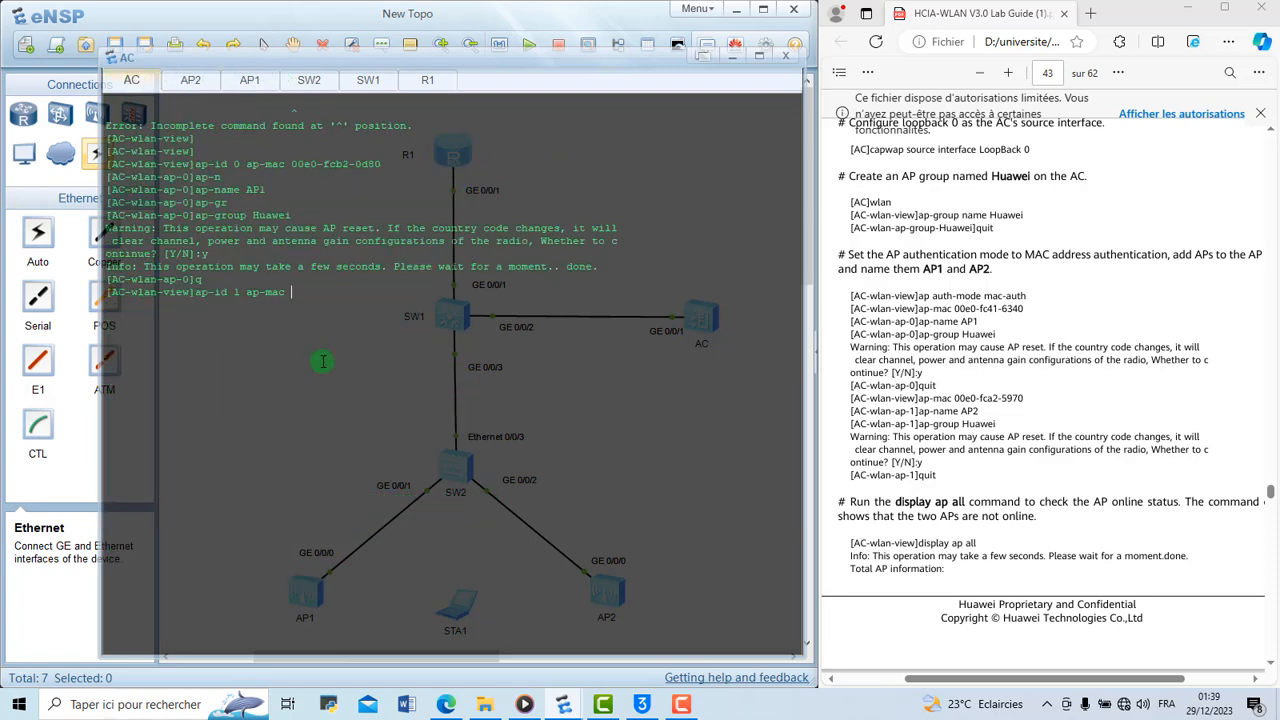
right_click(303, 299)
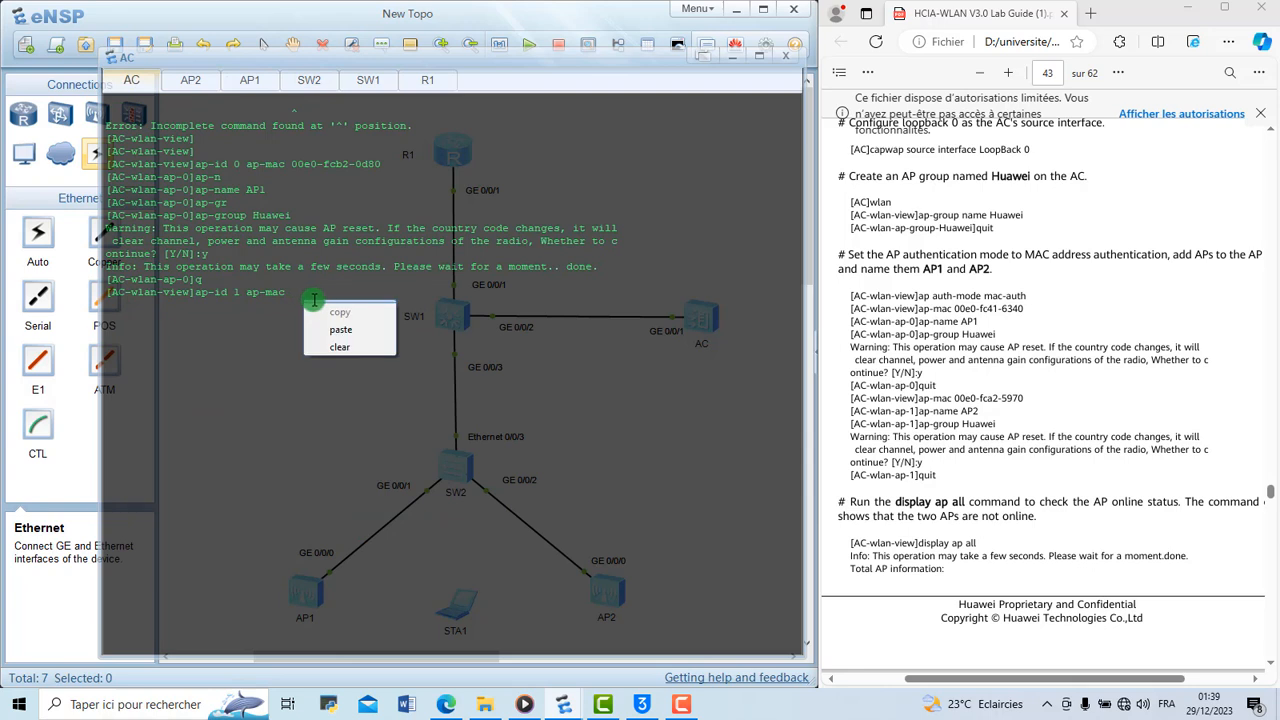
click(349, 325)
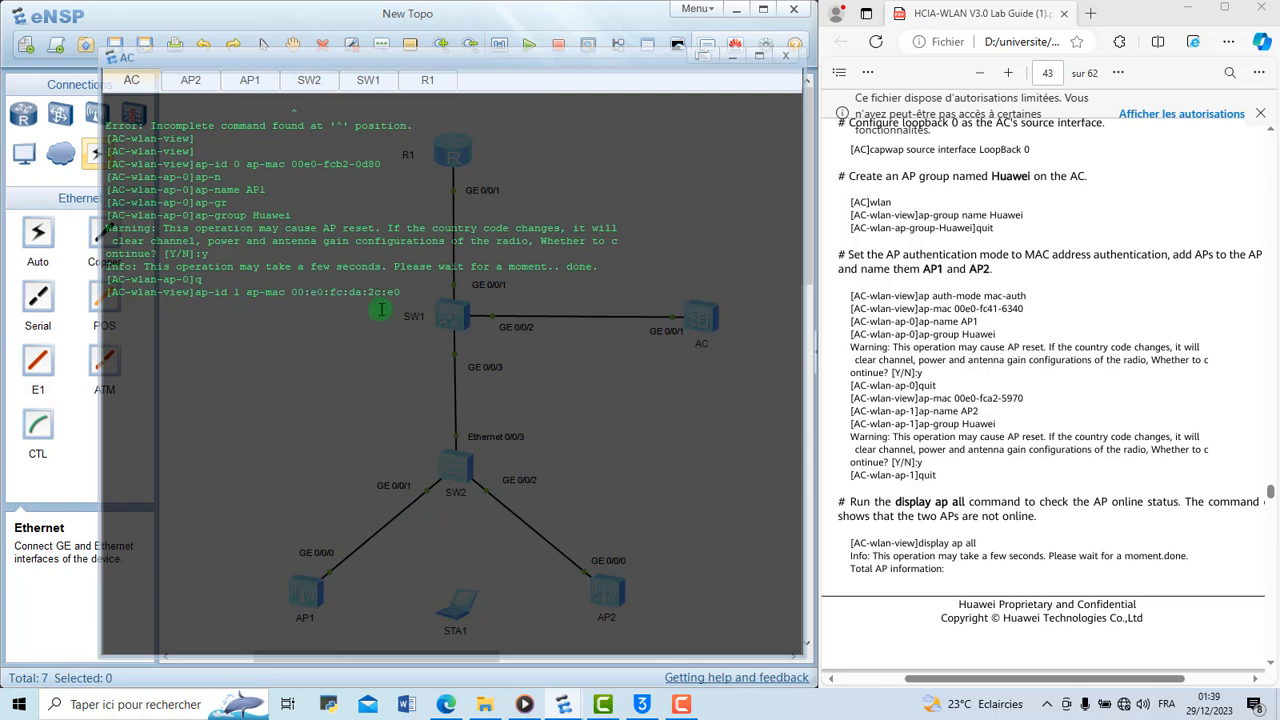
Rewrite the pasted MAC address as 00e0-fcda-2ce0 and run the command to add AP 1
key(Left)
key(Left)
key(BackSpace)
key(BackSpace)
text(-)
key(BackSpace)
key(BackSpace)
text(-)
key(BackSpace)
key(Return)
Name AP 1 Ap2 with the ap-name command in its AP view
text(ap-)
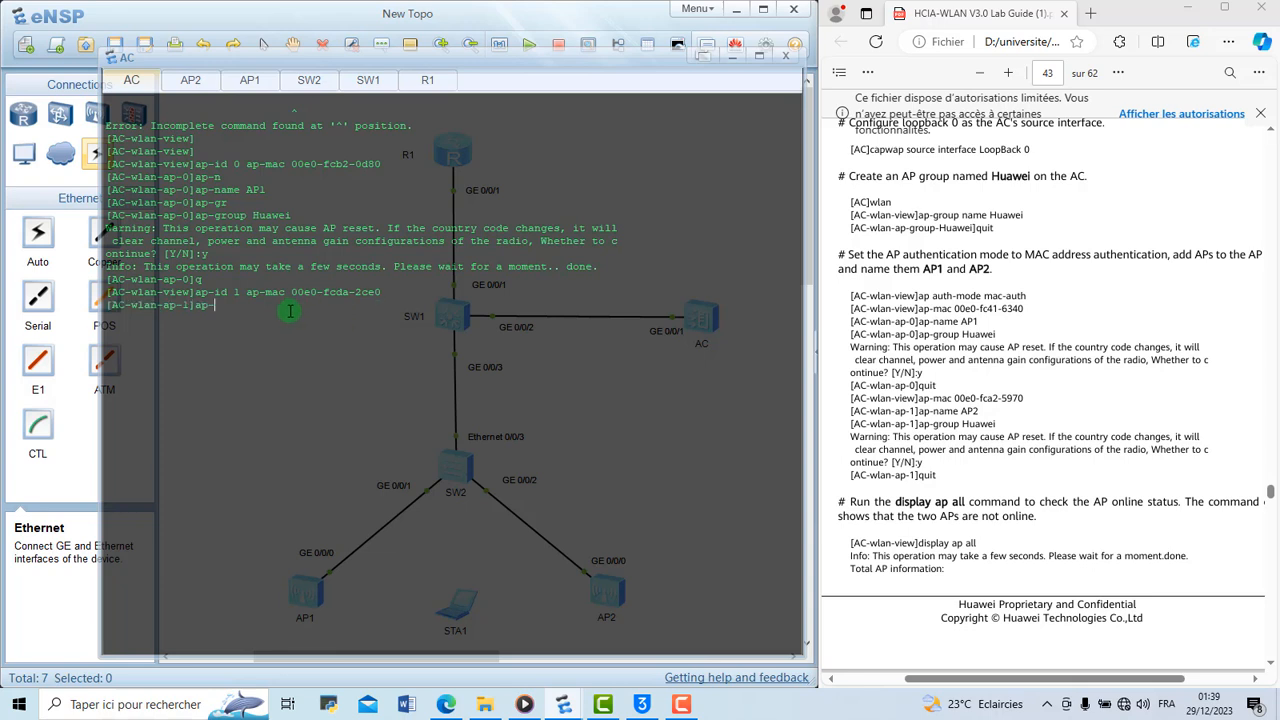
text(n)
key(Tab)
text(A)
key(Tab)
text(p)
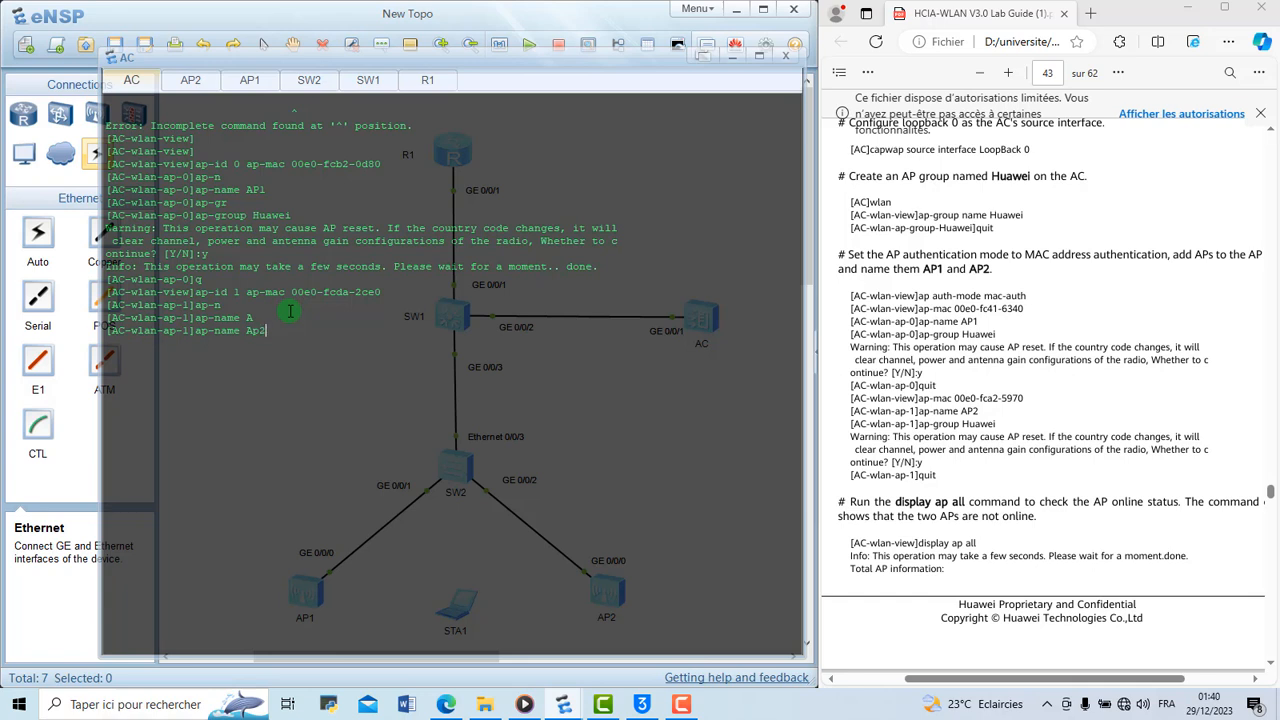
key(Return)
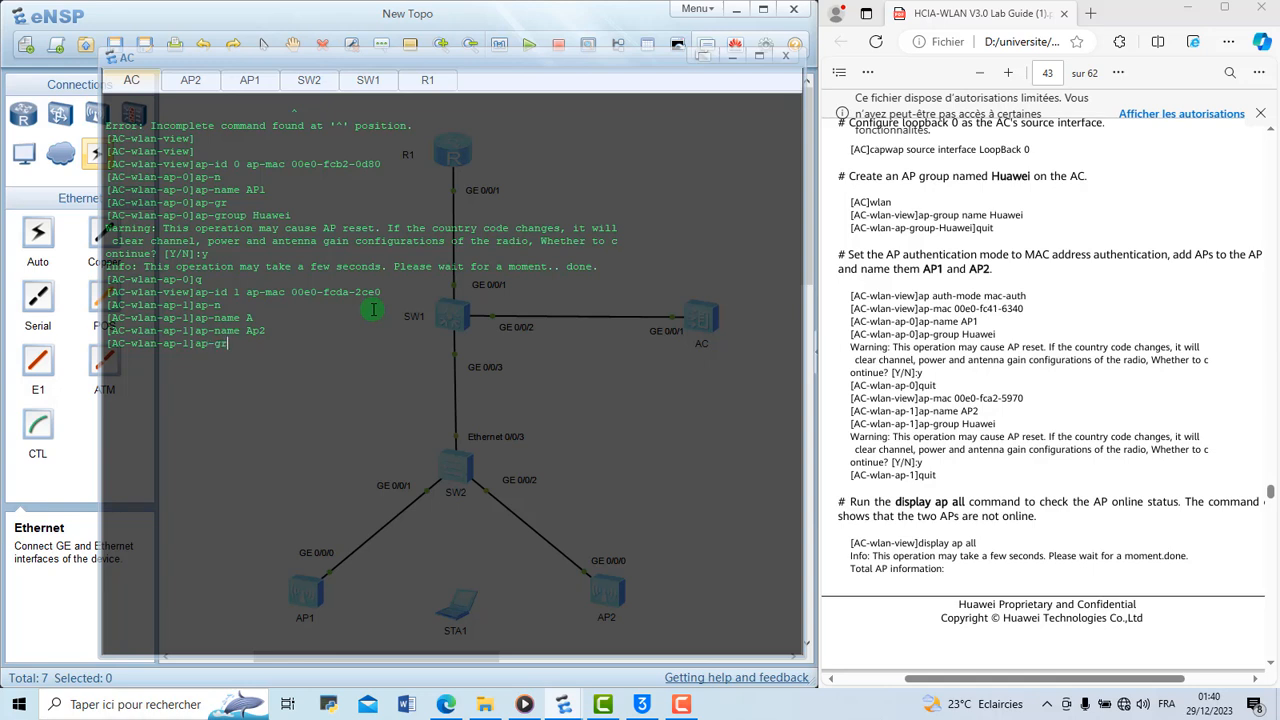
Assign Ap2 to the AP group Huawei, accept the AP reset warning and return to the WLAN view
text(ap-gr)
key(Tab)
key(Return)
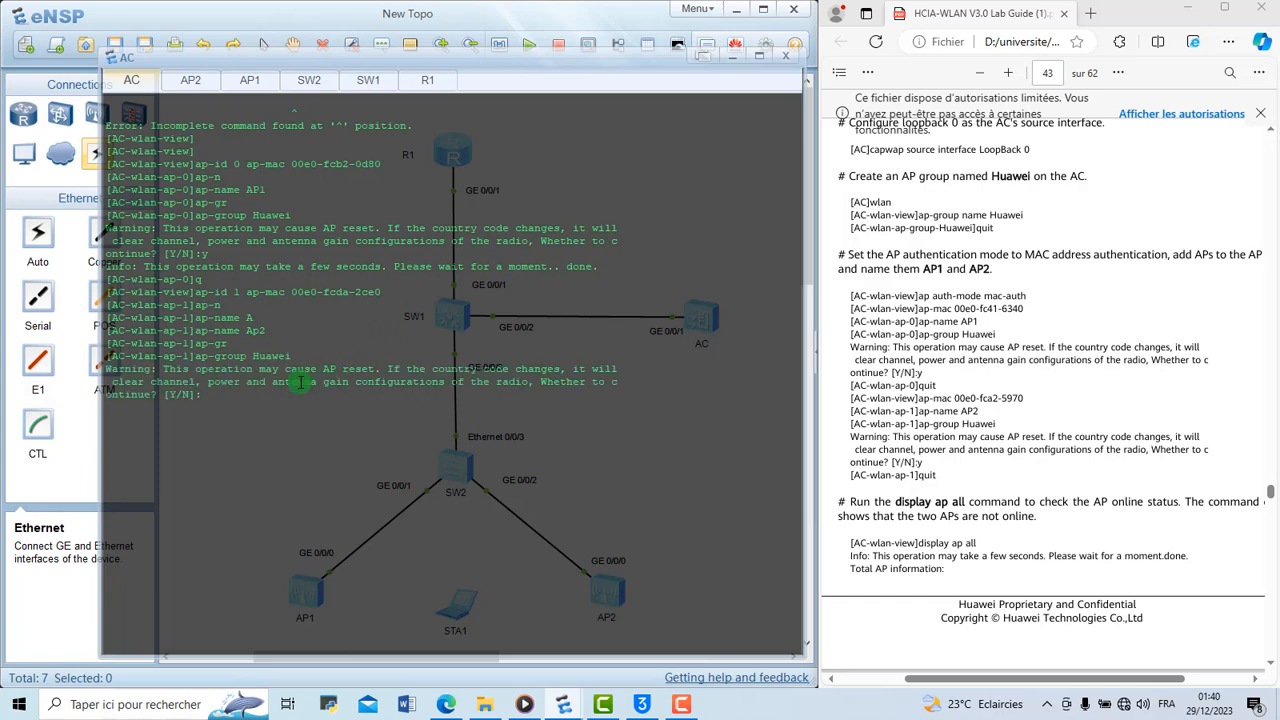
text(y)
key(Return)
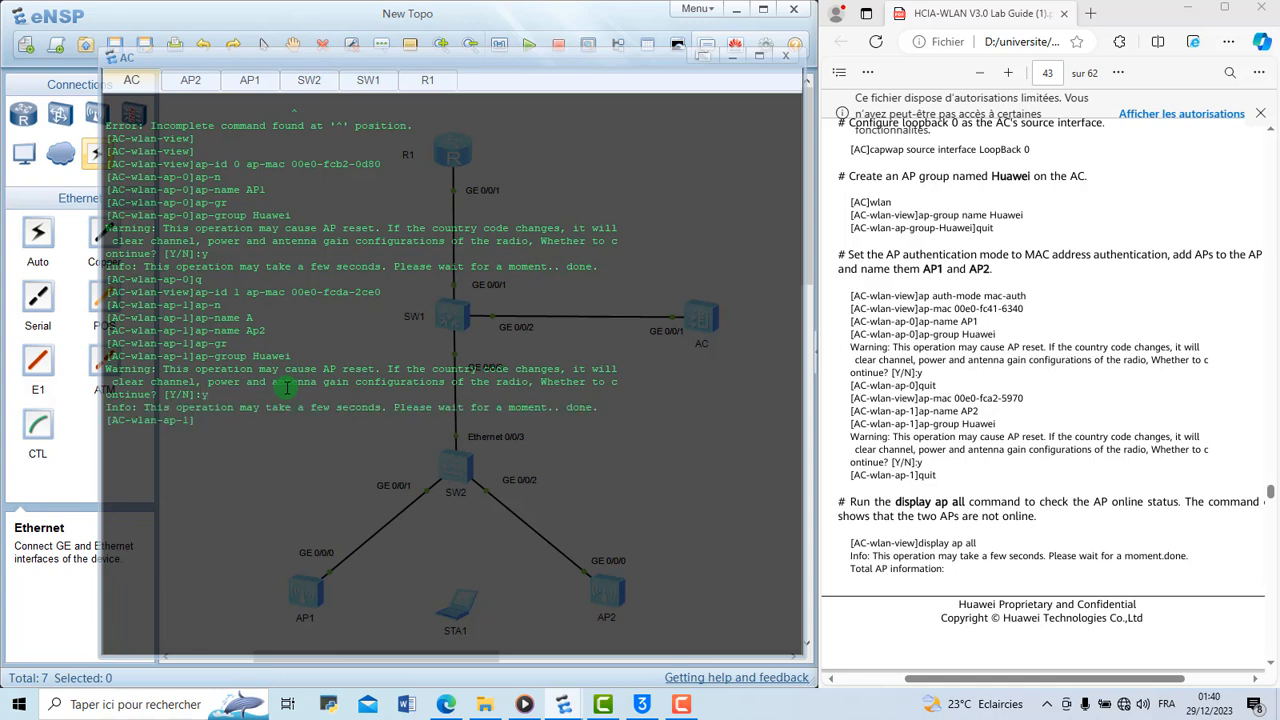
text(q)
key(Return)
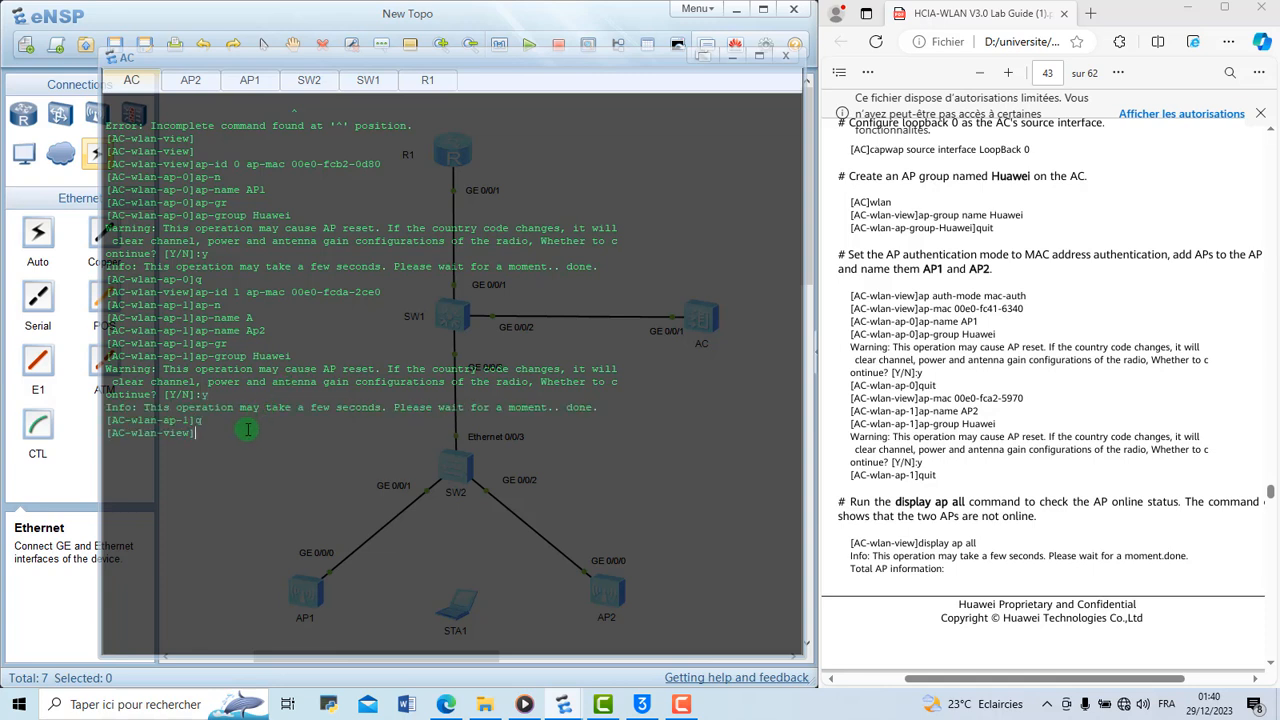
Clear the AC console and run disp ap all to check the status of both APs
right_click(333, 414)
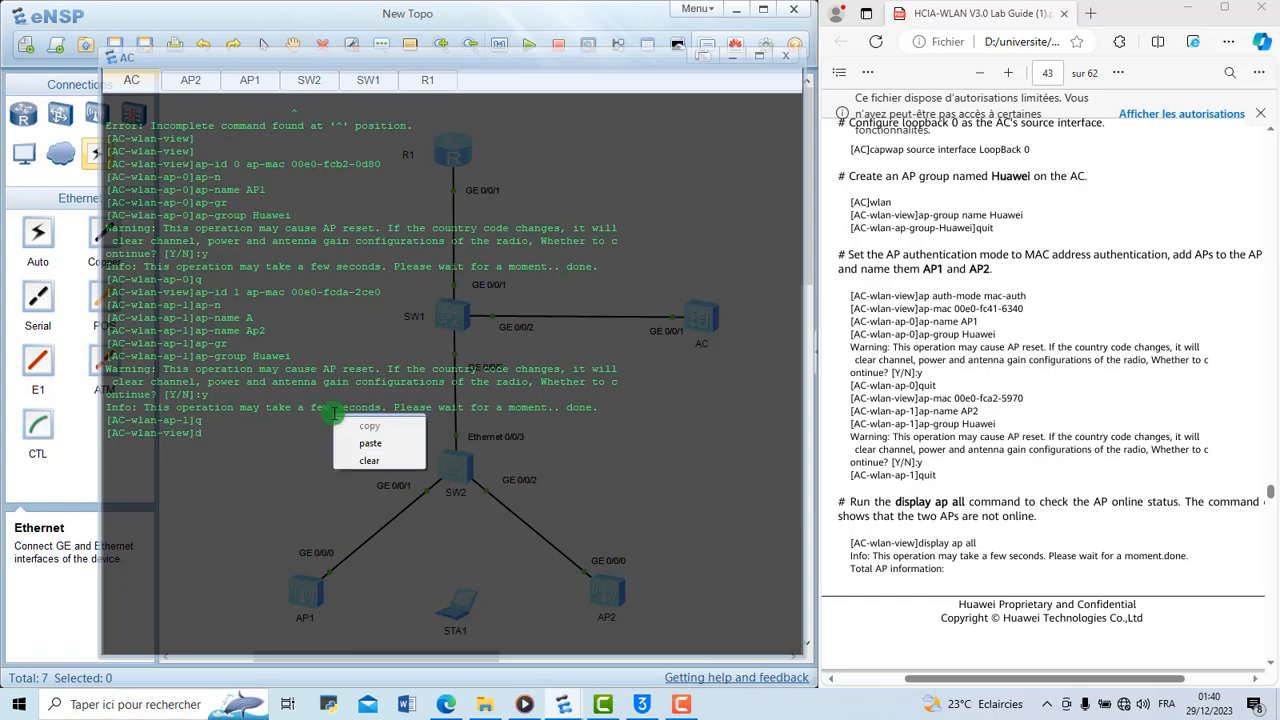
click(384, 462)
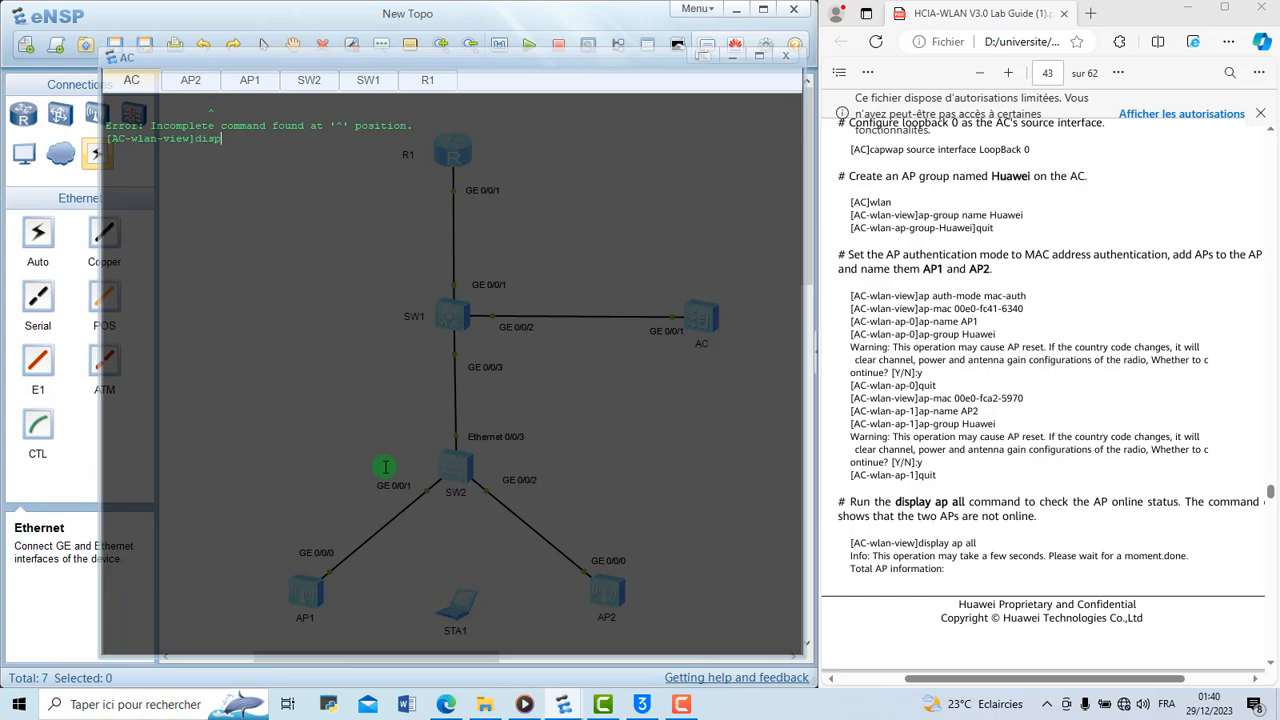
text(disp all)
key(Return)
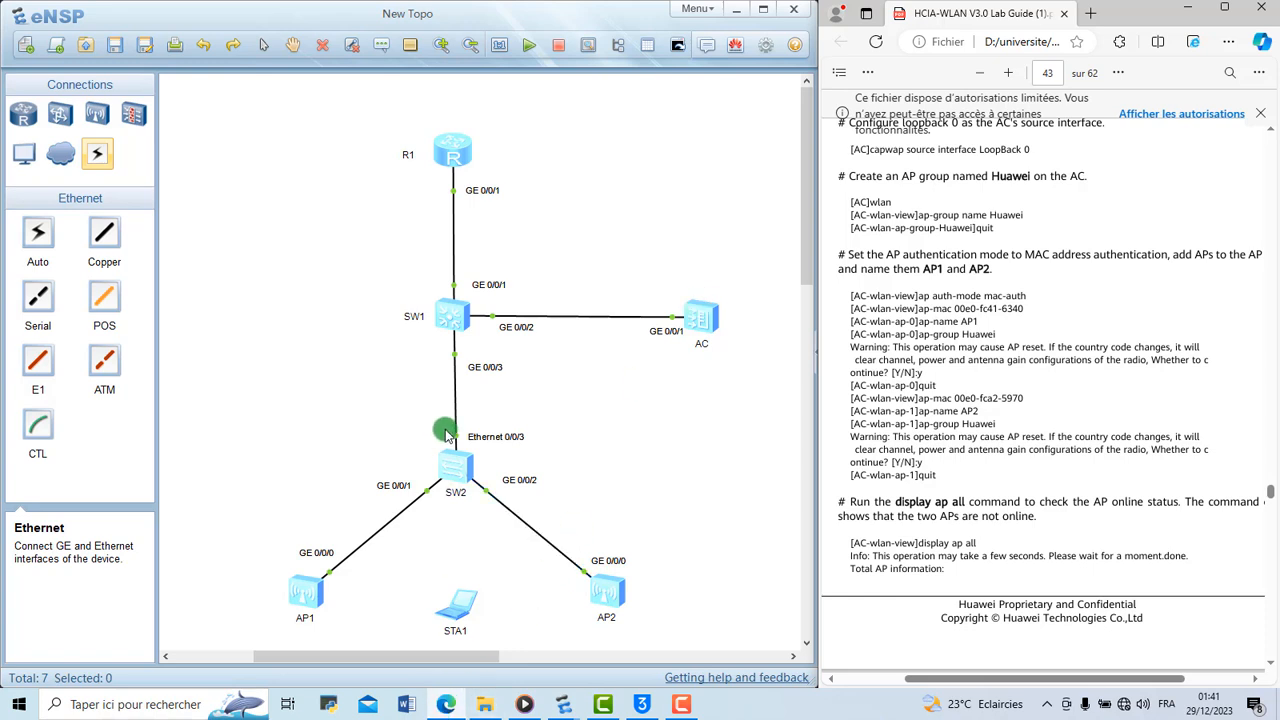
Review the AC's AP list and the SW1 console, and find the static route commands in the lab guide
click(565, 700)
click(621, 640)
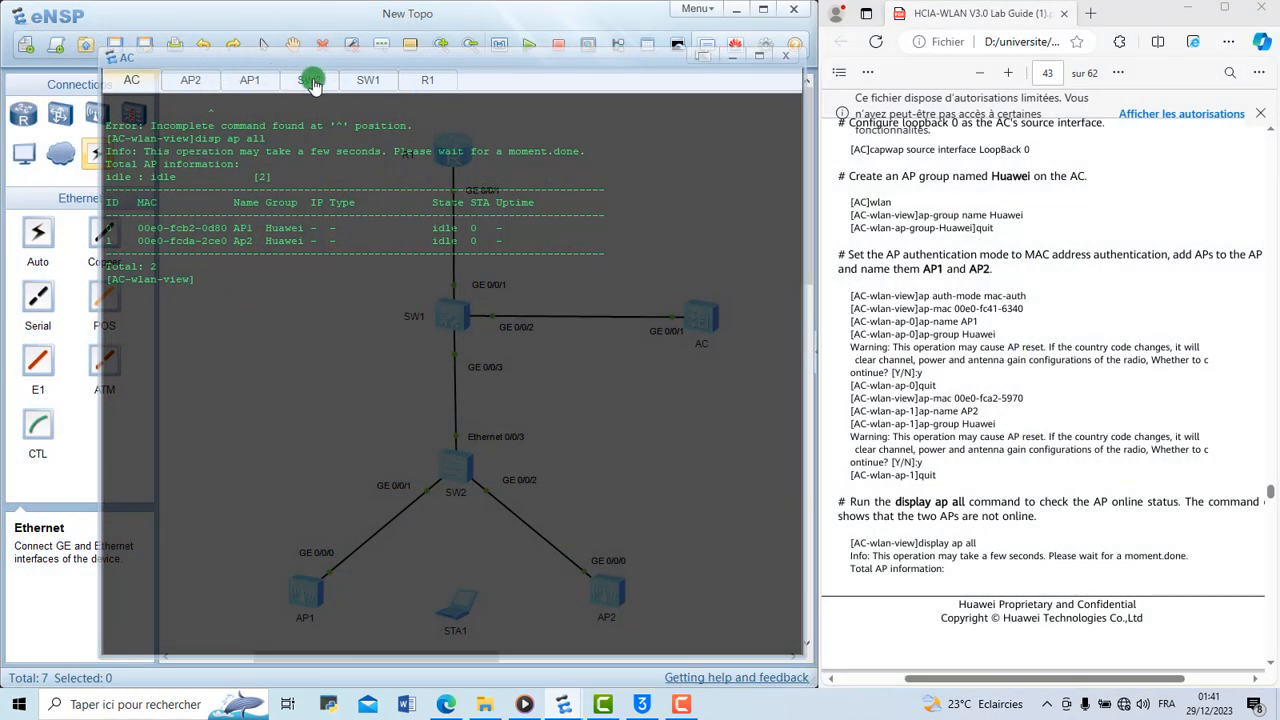
click(370, 82)
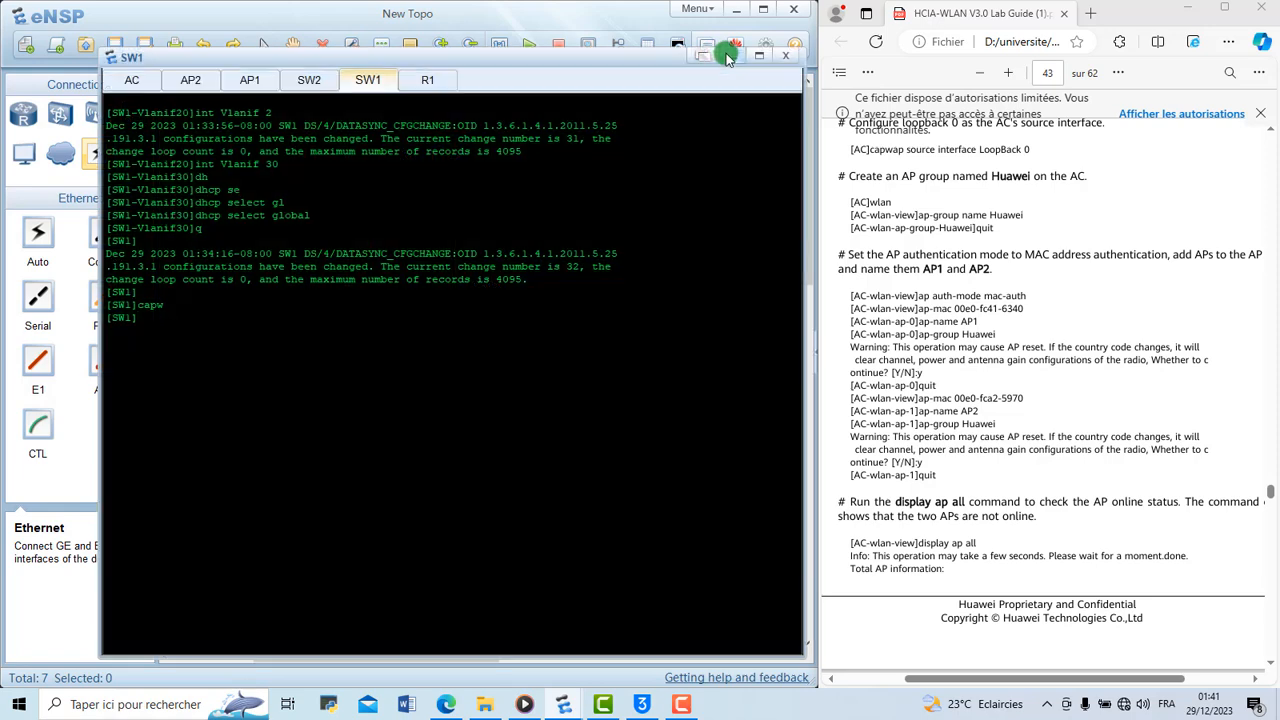
click(730, 56)
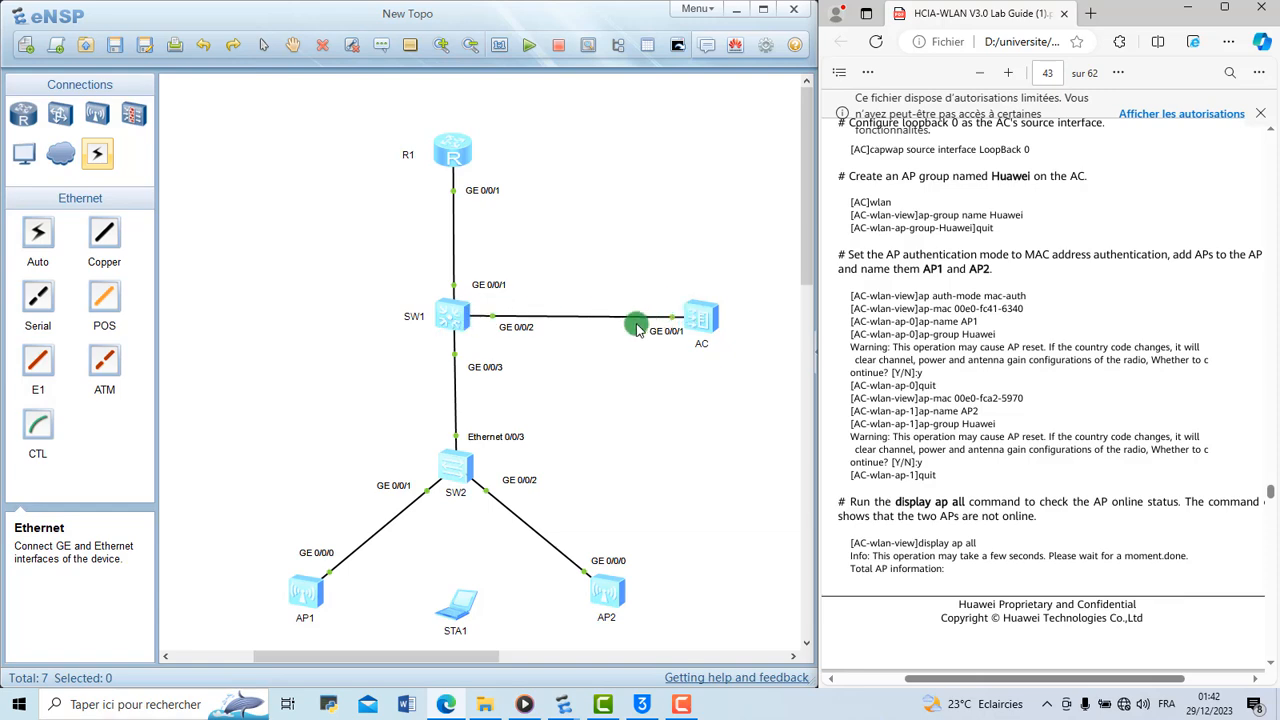
scroll(1022, 468, down, 5)
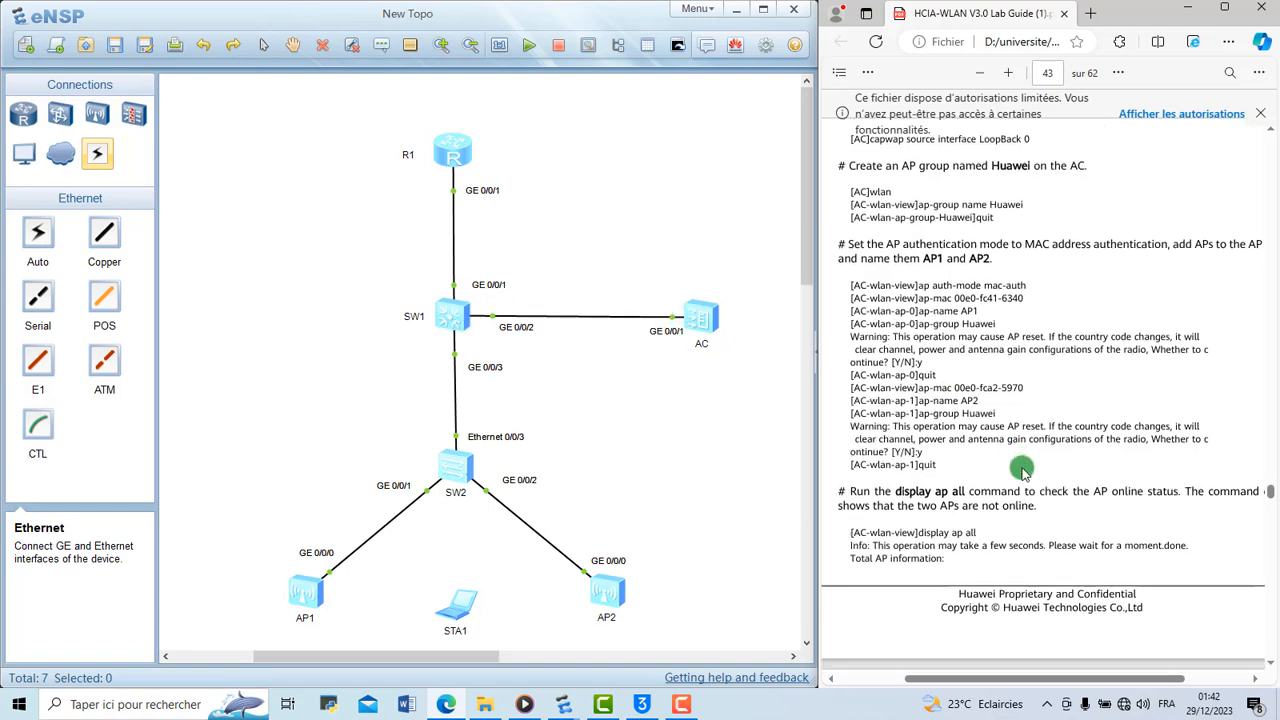
scroll(1022, 470, down, 1)
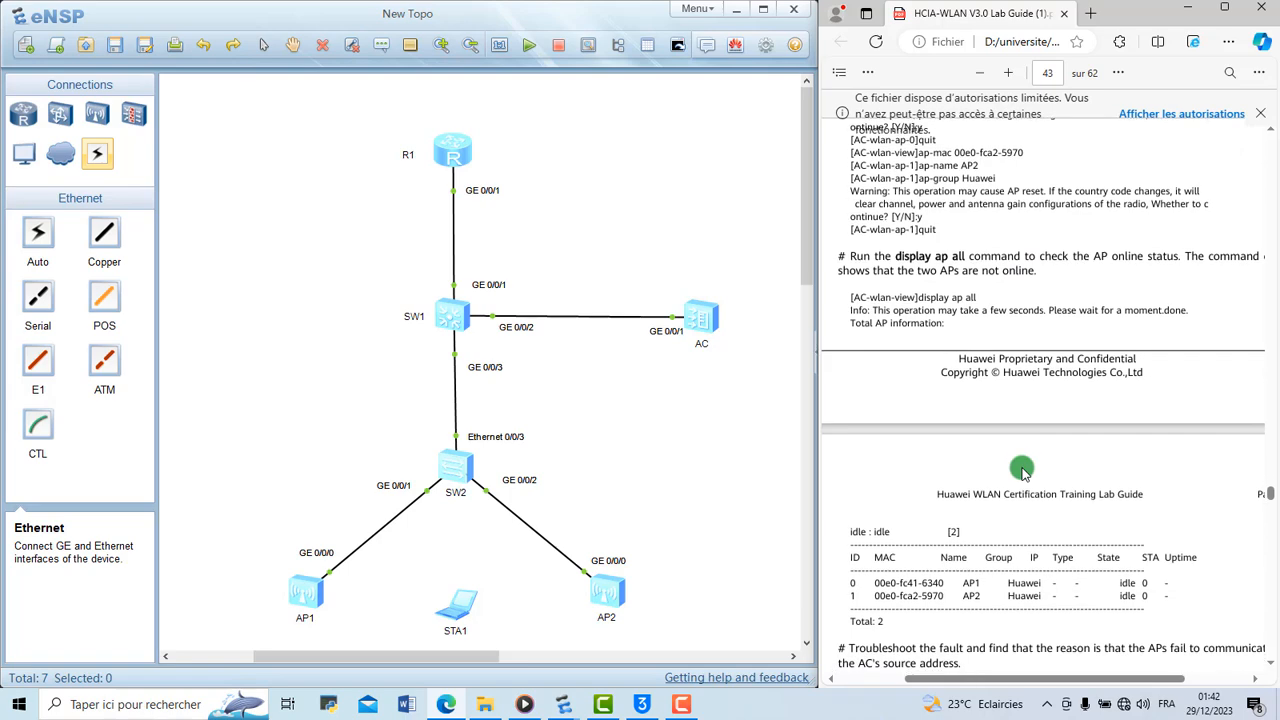
scroll(1035, 349, up, 4)
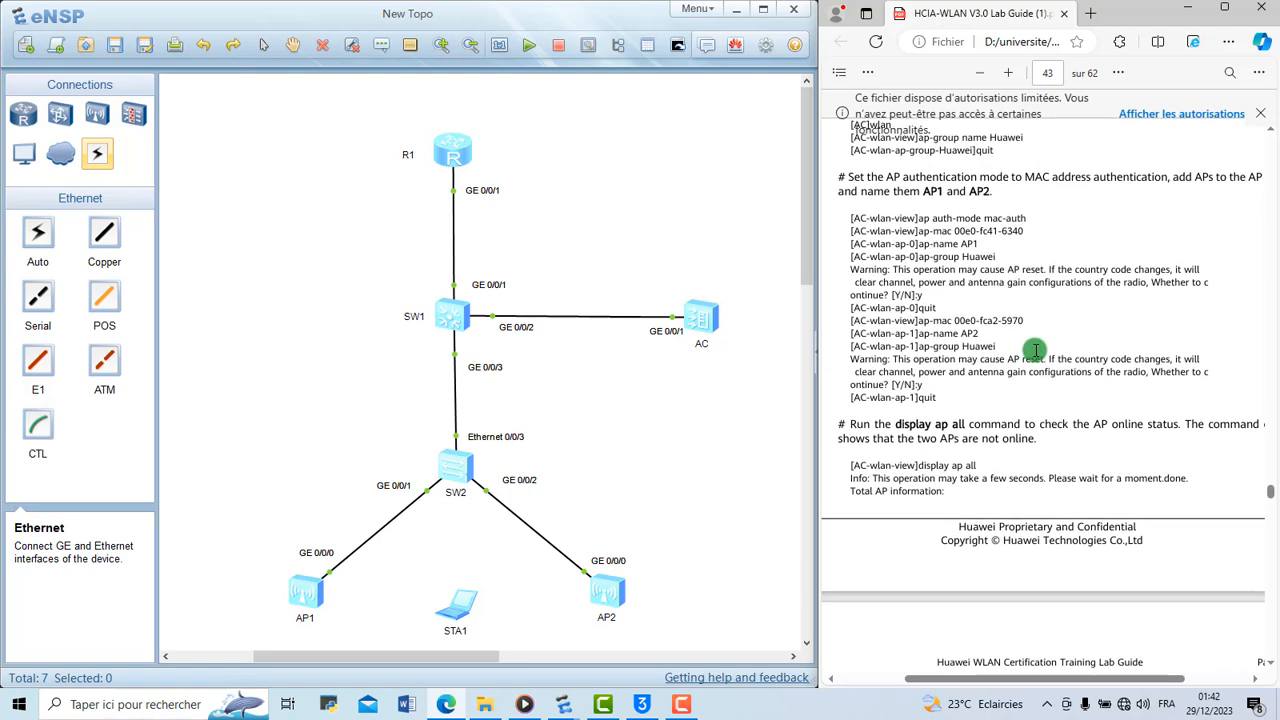
scroll(1035, 349, down, 10)
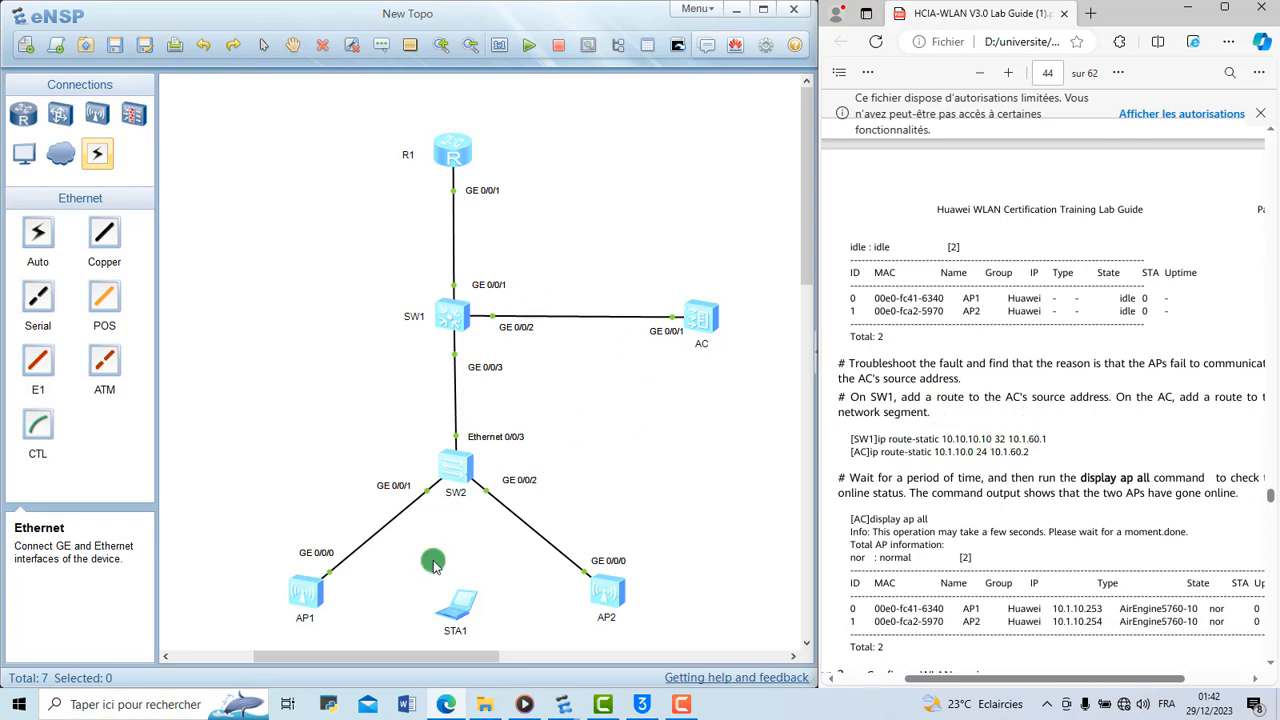
On SW1, add a static route to the AC's source address 10.10.10.10 with mask 32 via 10.1.60.1
mouse_move(564, 704)
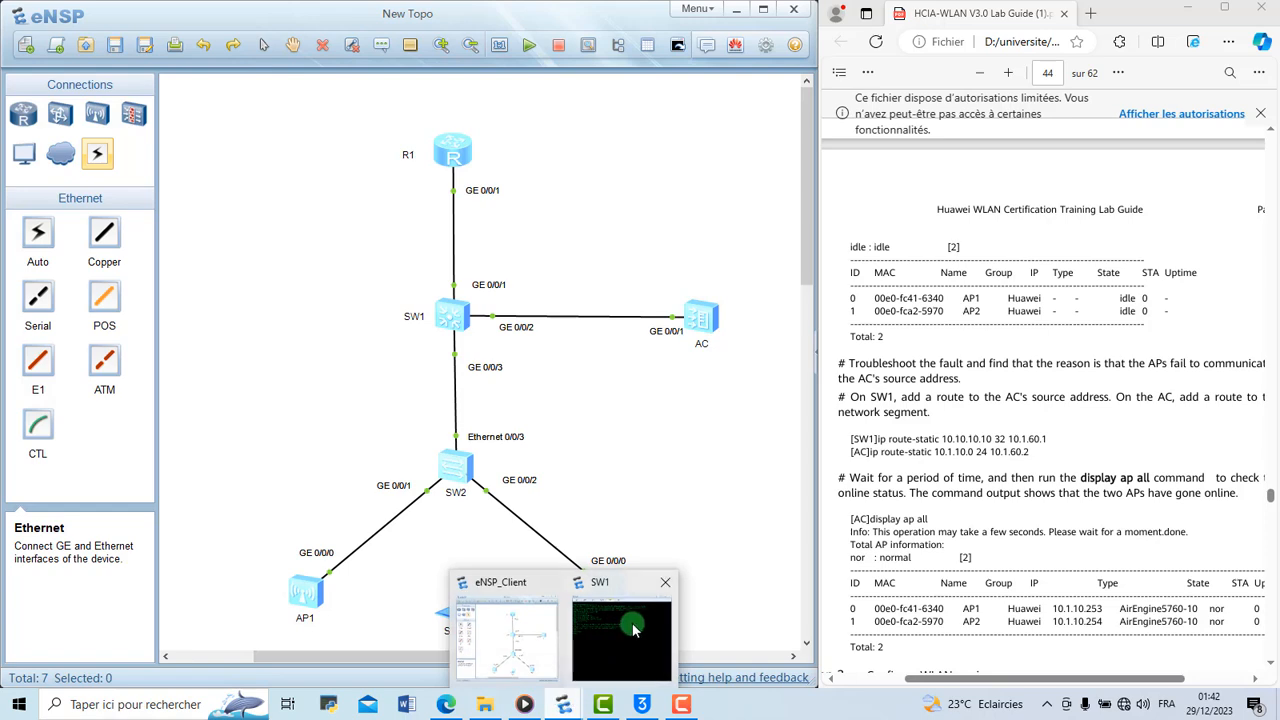
mouse_move(620, 605)
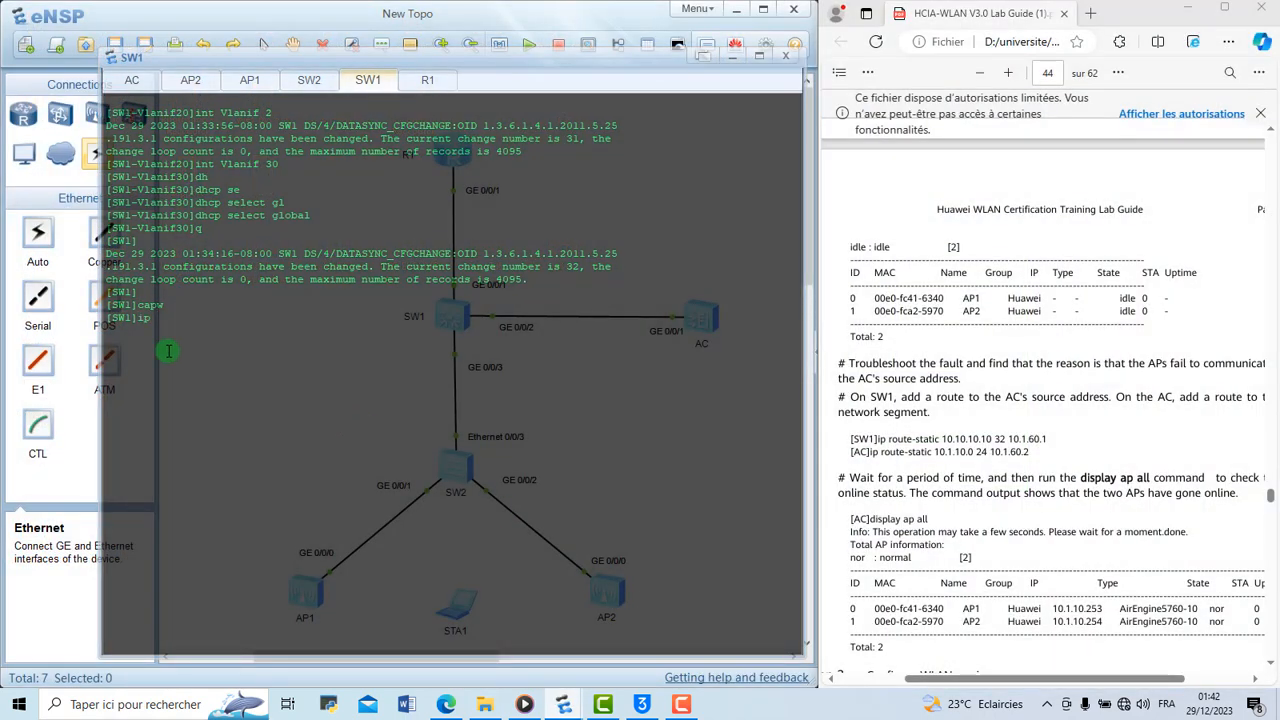
key(Tab)
text(-st)
key(Tab)
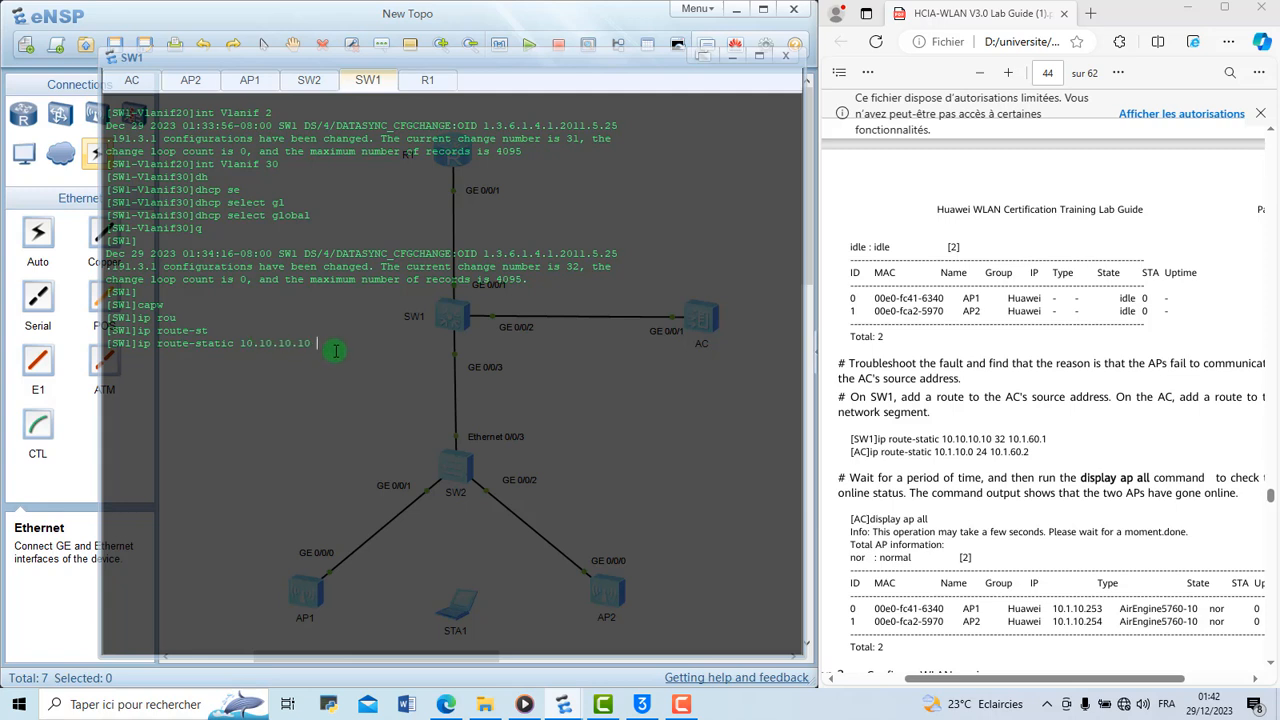
key(BackSpace)
key(BackSpace)
text(32)
key(Up)
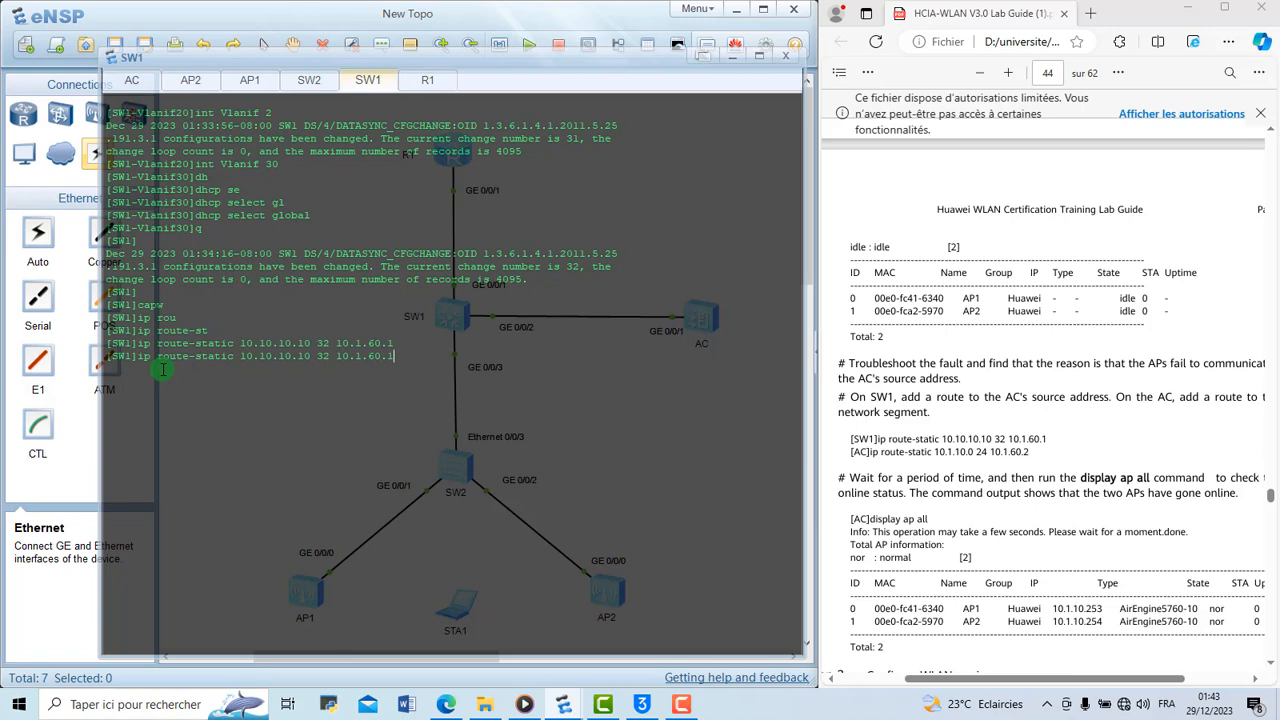
key(Down)
Switch to the AC console, return to the system view and enter the ip route-static keywords without running them
click(135, 79)
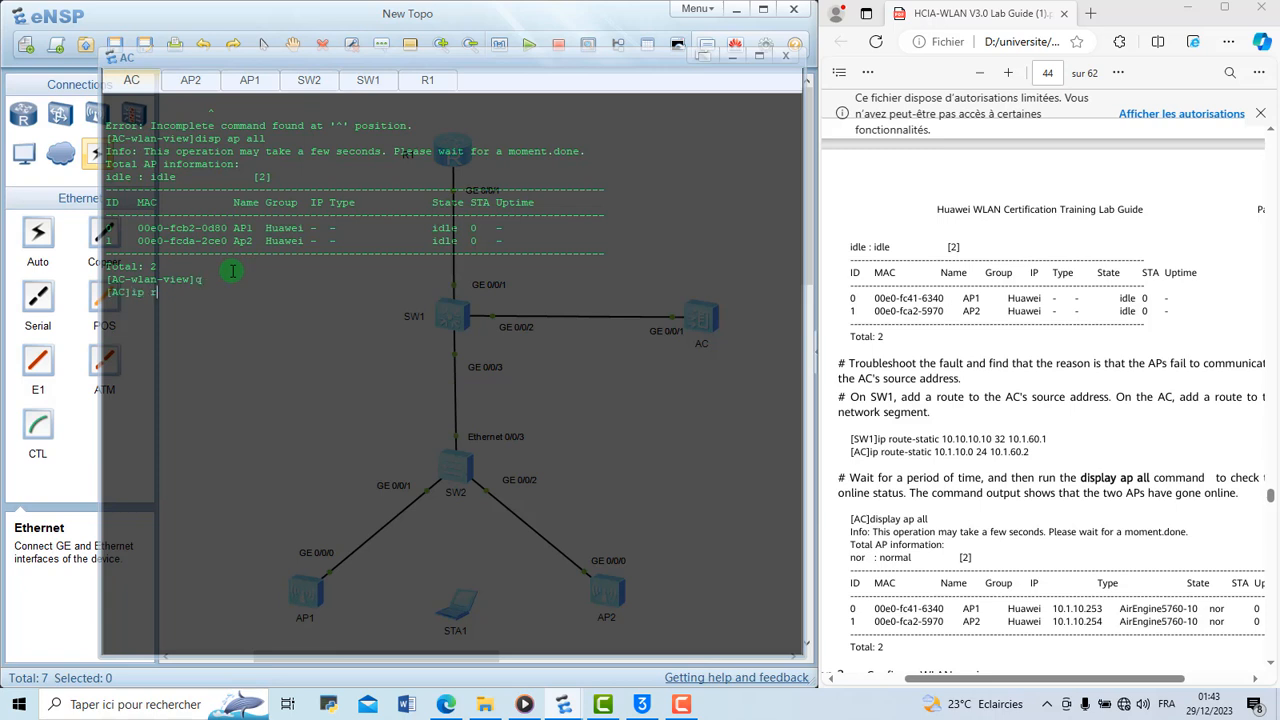
key(Tab)
key(Tab)
text(-s)
key(Tab)
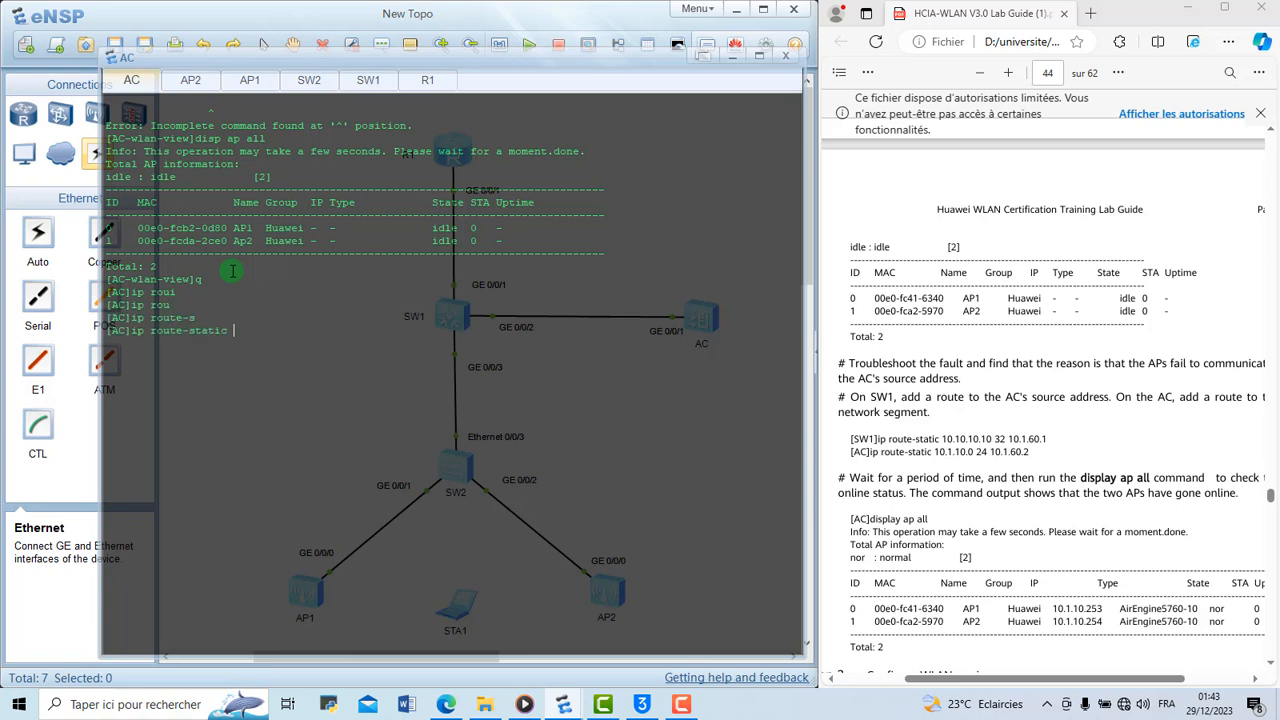
Complete and run the AC's static route to 10.1.10.0 with mask 24 via 10.1.60.2
click(730, 55)
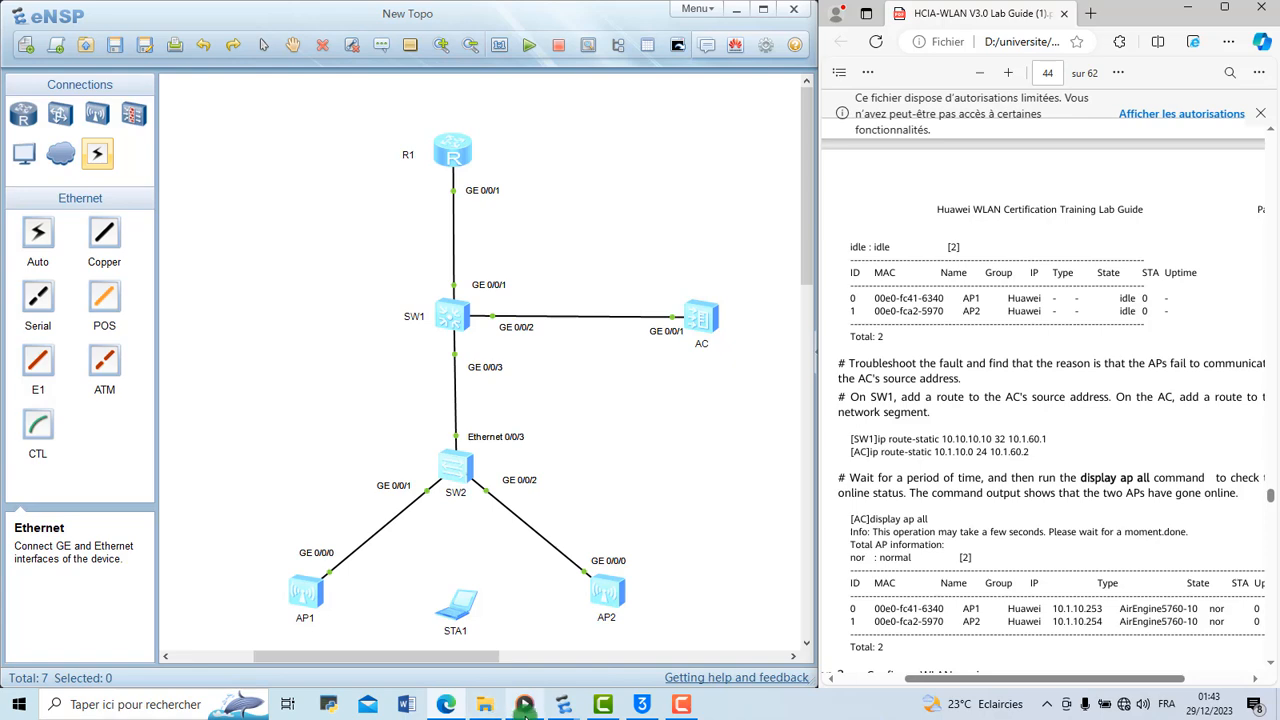
click(564, 704)
click(628, 597)
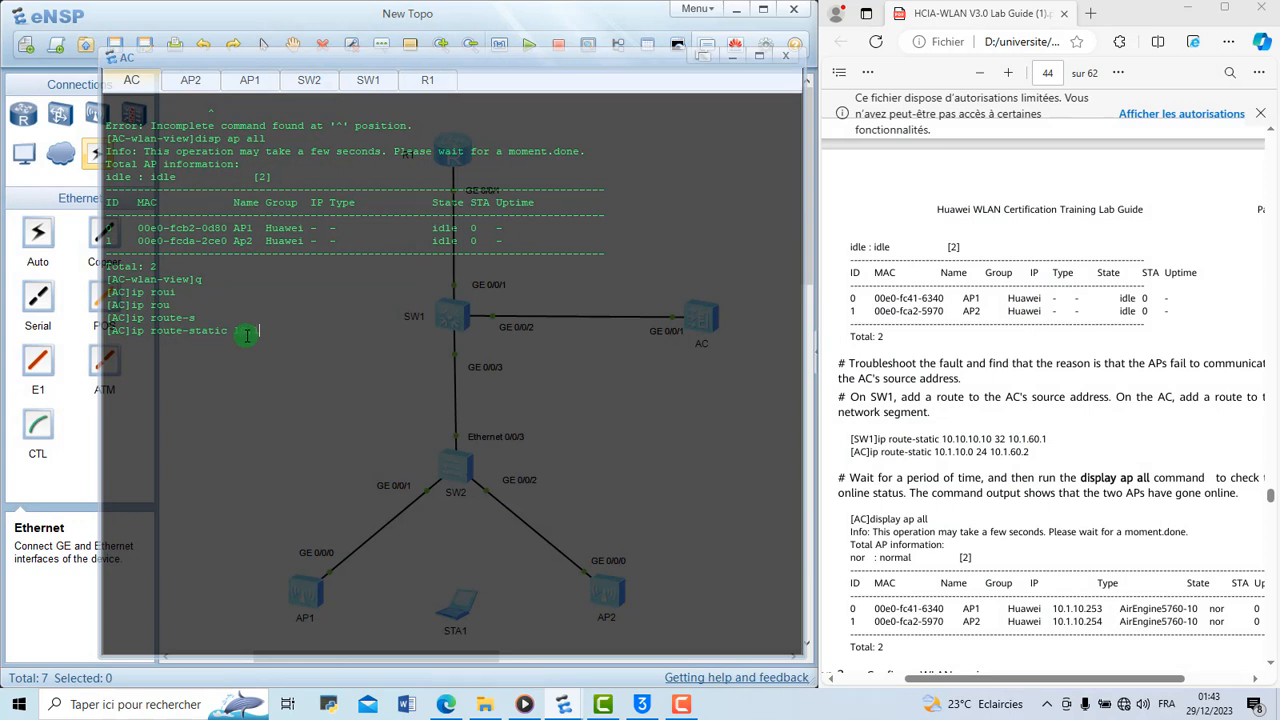
text(.10.0)
drag(258, 330, 238, 331)
click(300, 333)
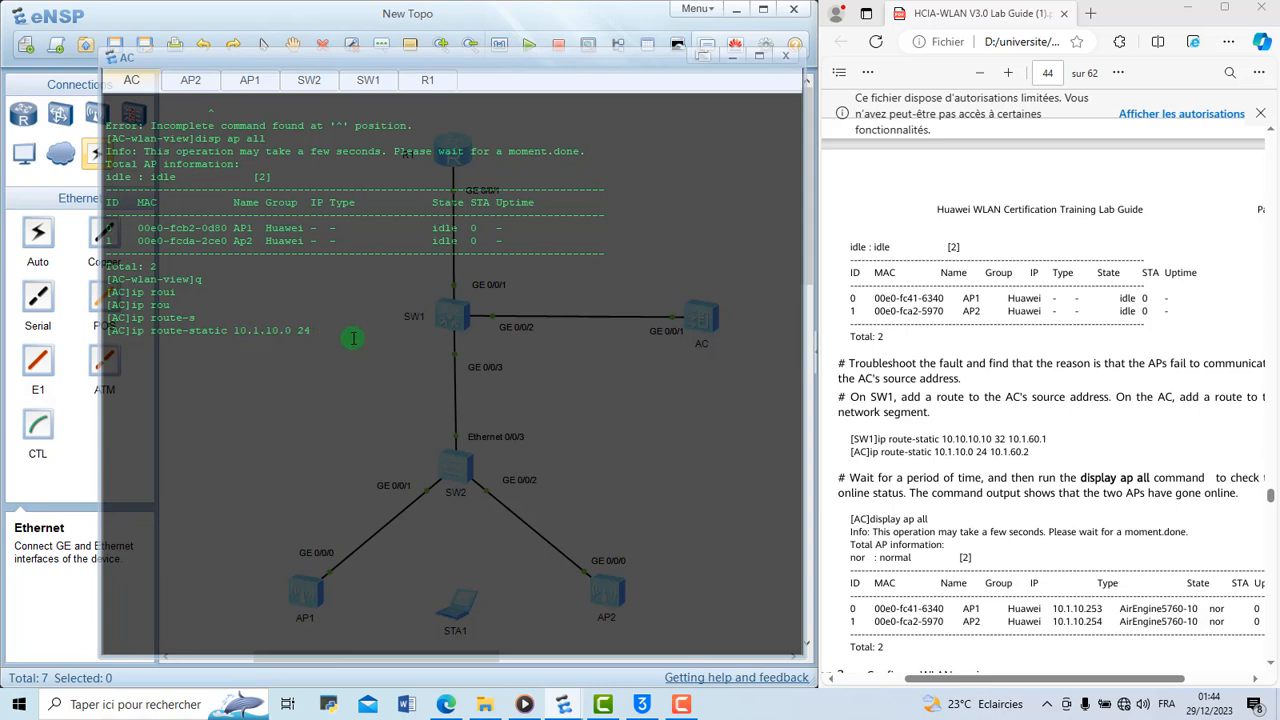
text(10.1.60.2)
key(Return)
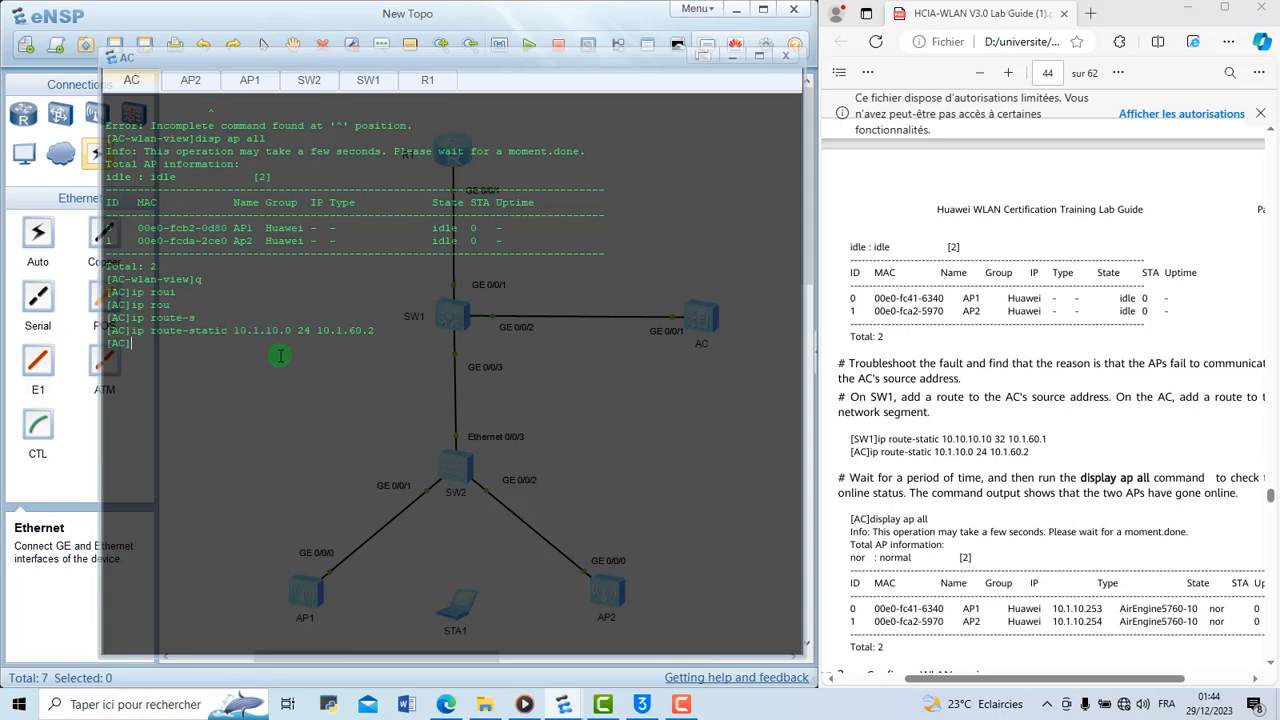
Clear the AC console and run disp ap all from the system view to check whether the APs are online
right_click(300, 390)
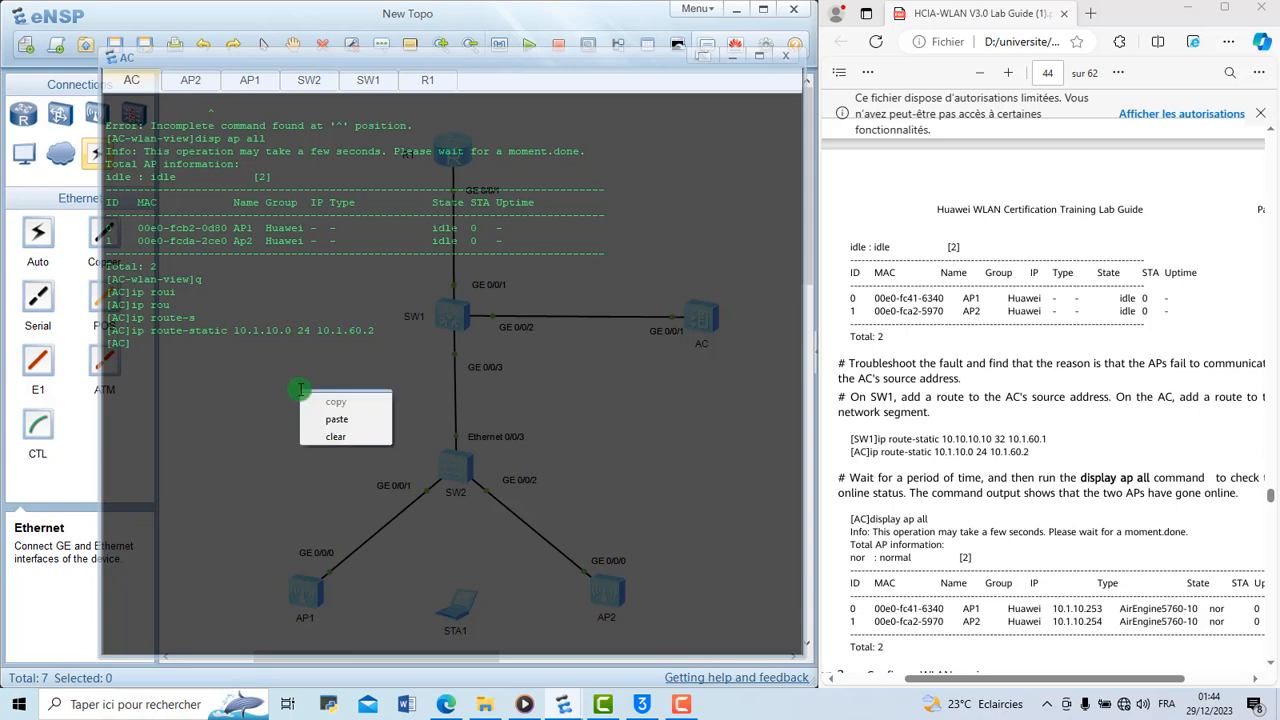
click(267, 384)
right_click(267, 384)
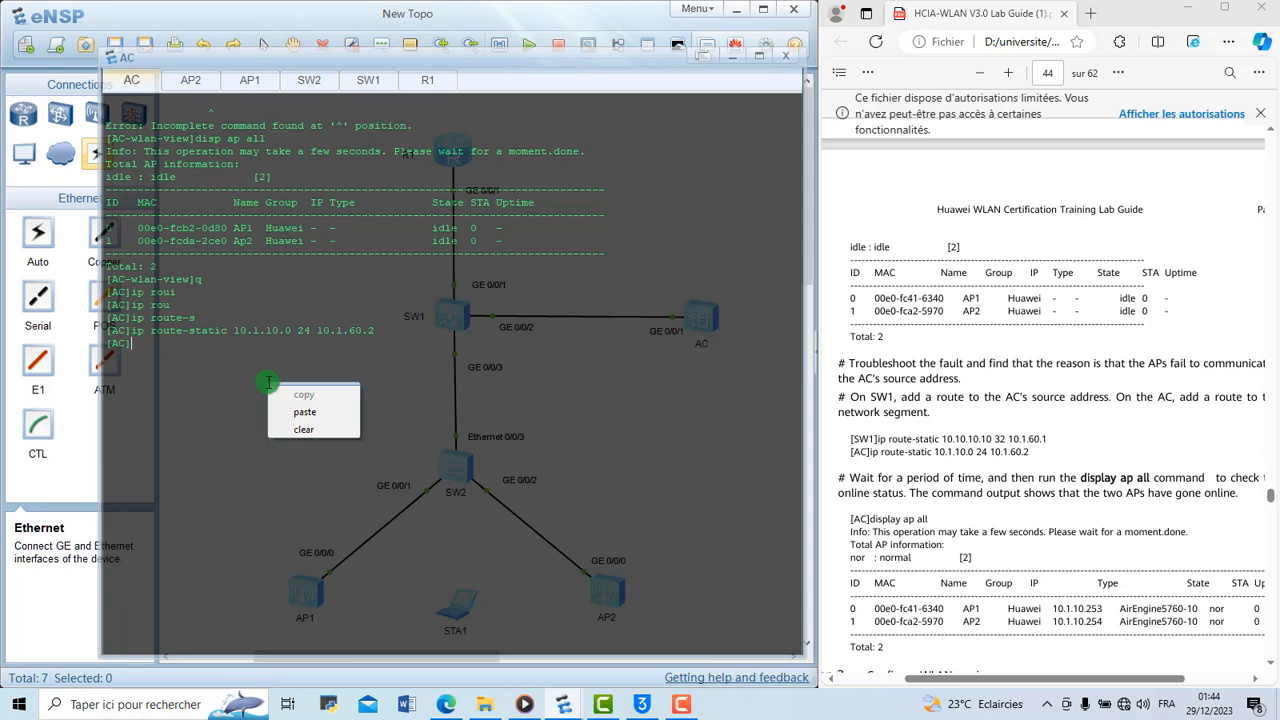
click(311, 430)
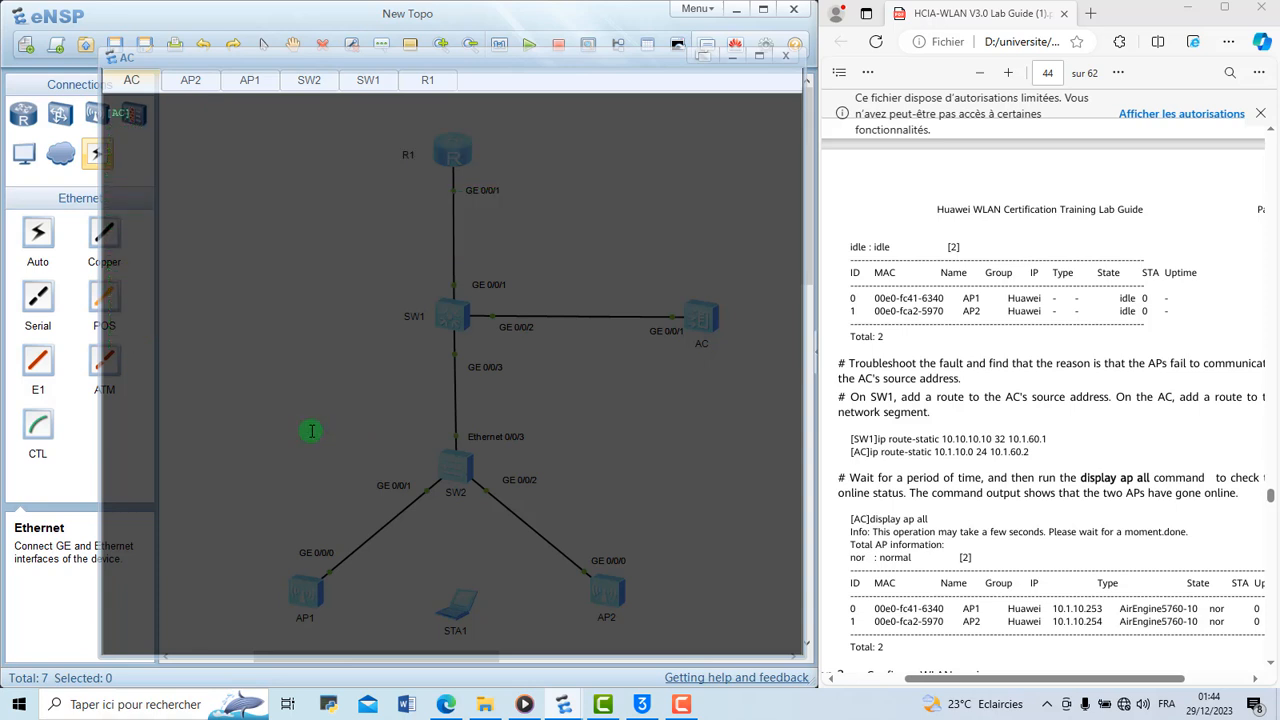
text(disp ap all)
key(Return)
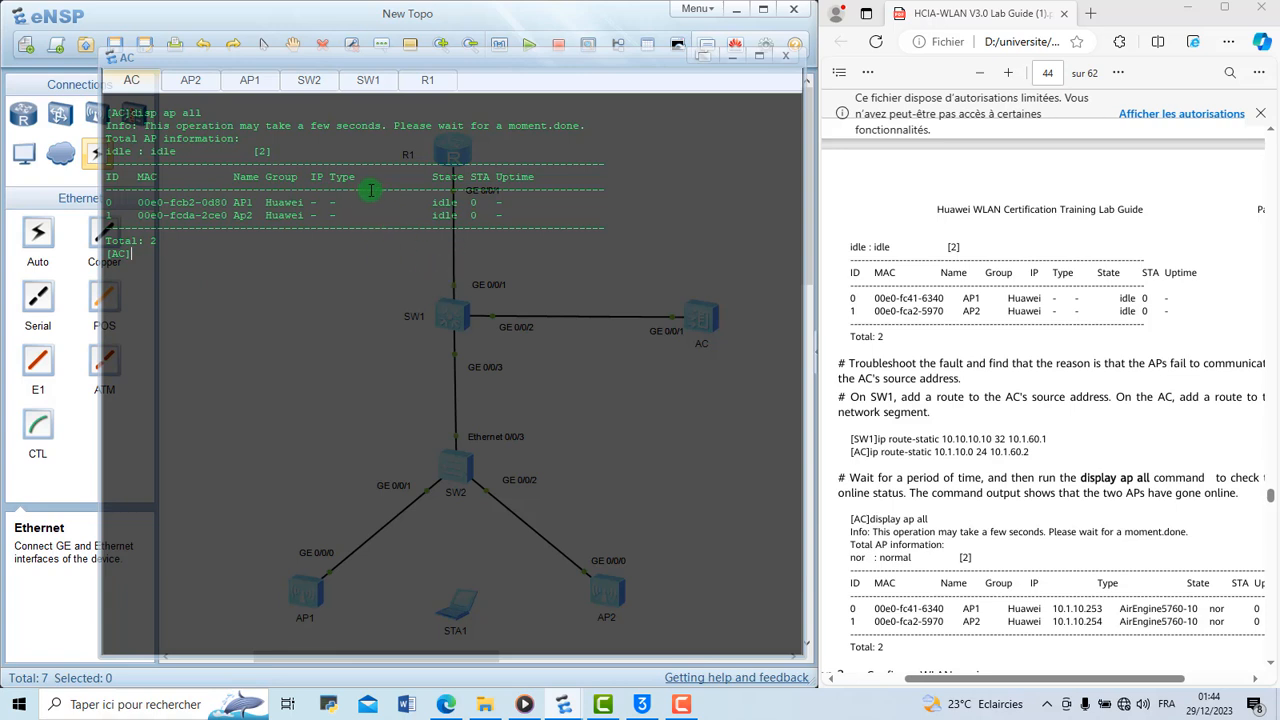
Repeat disp ap all on the AC and examine the IP addresses and states of both APs
key(Return)
key(Return)
right_click(269, 264)
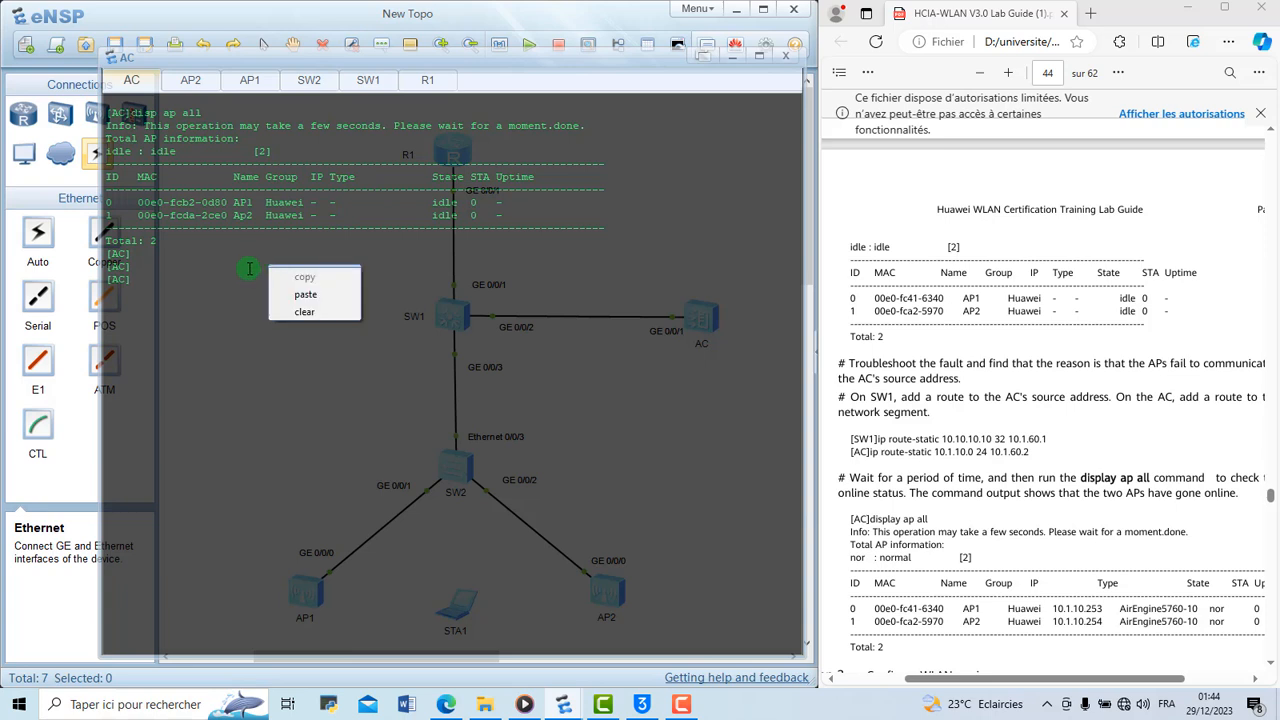
click(249, 268)
key(Up)
key(Up)
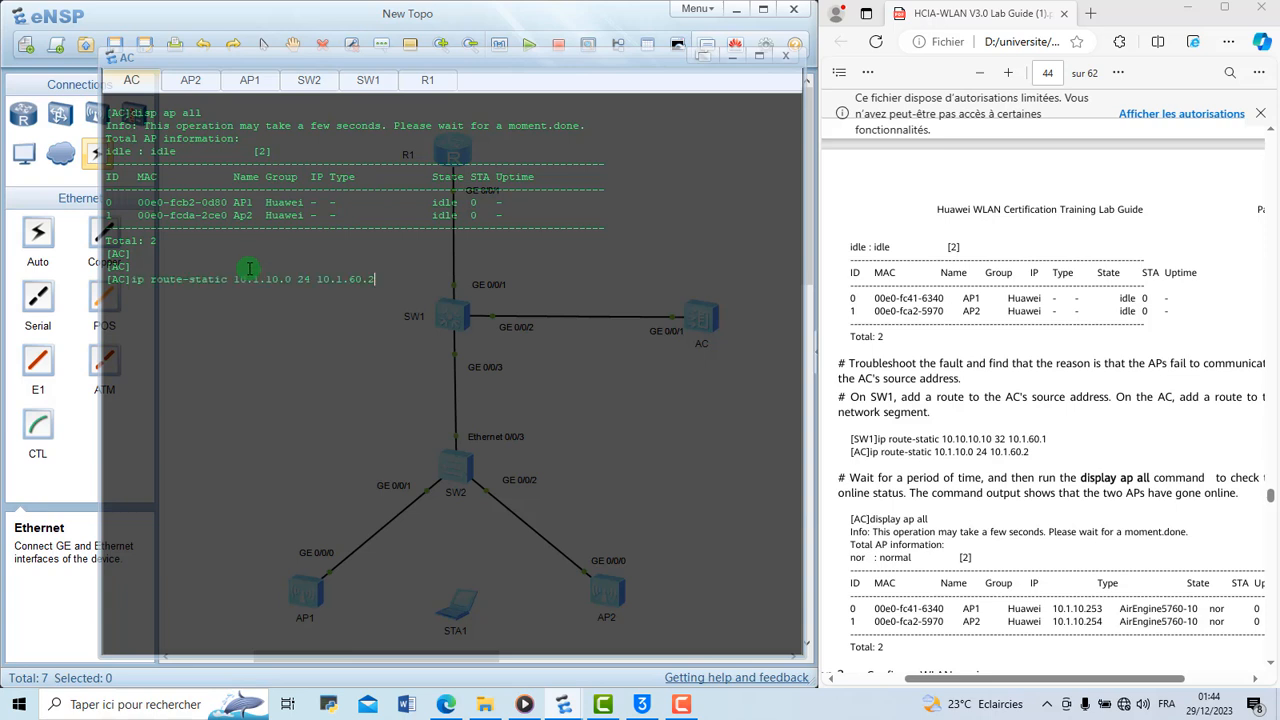
key(Down)
key(Return)
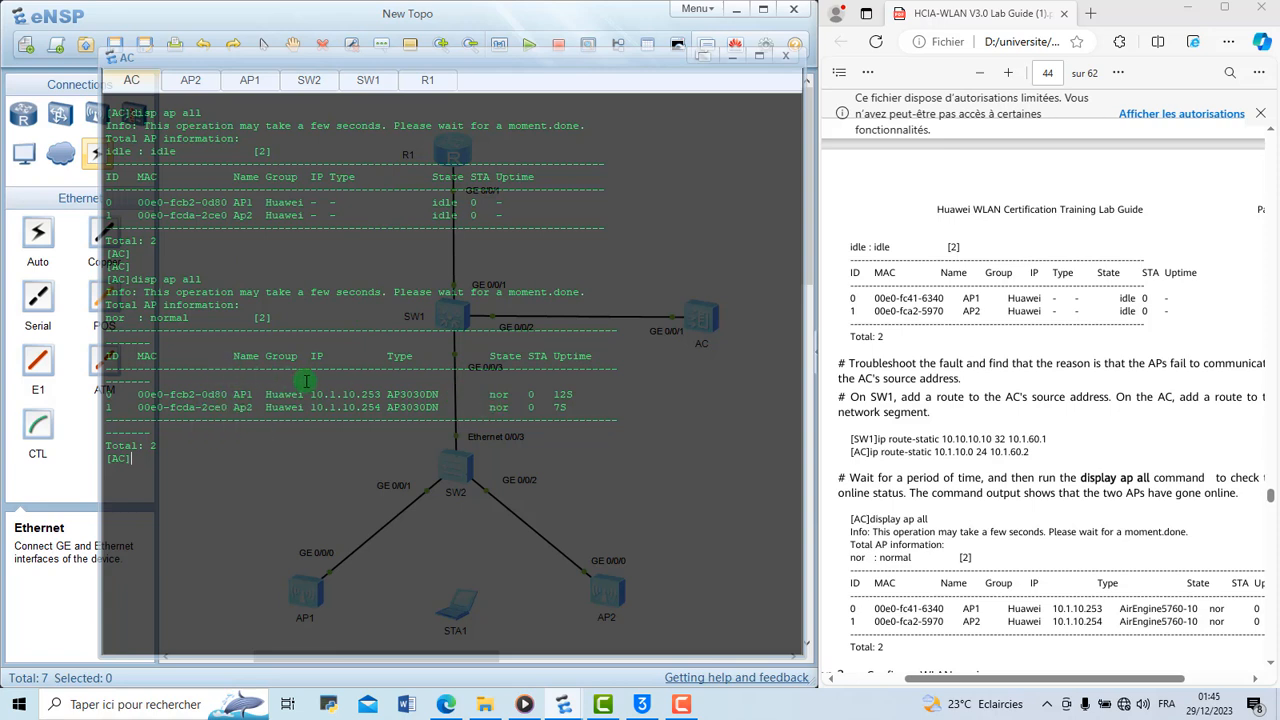
mouse_move(310, 394)
mouse_down()
mouse_move(378, 395)
mouse_move(316, 399)
mouse_up()
click(380, 402)
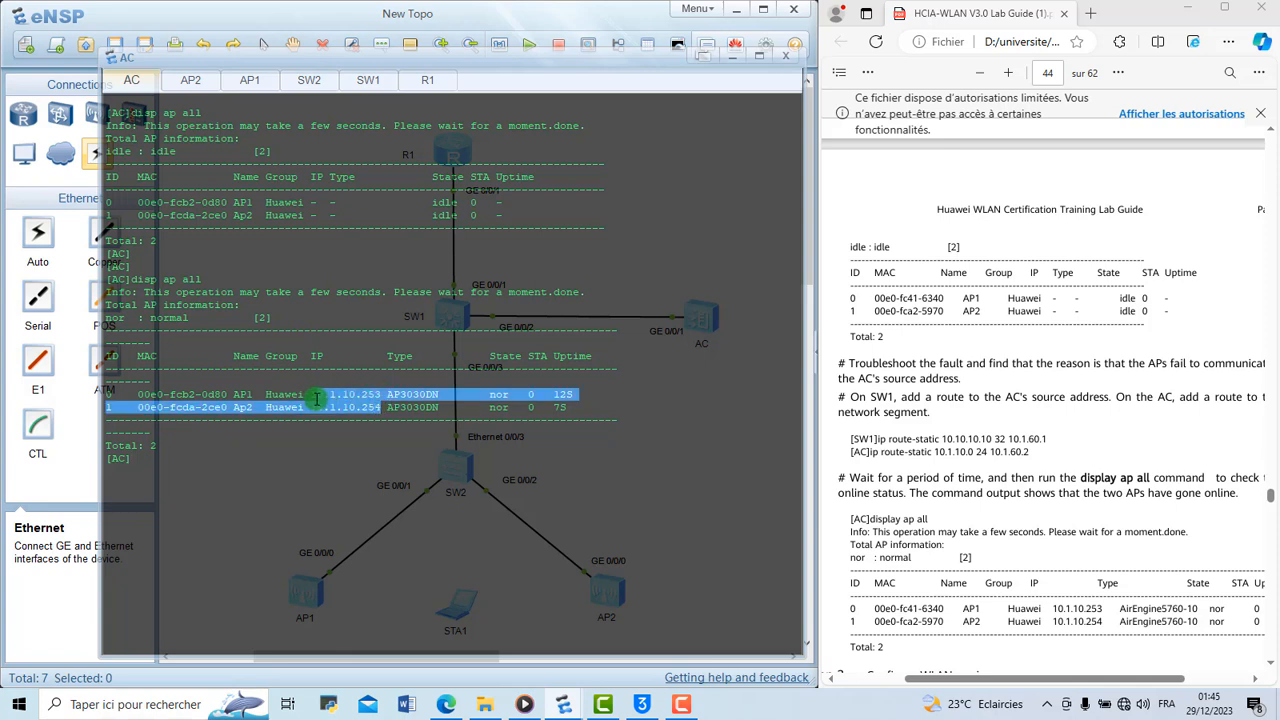
Examine the states of both APs in the AC output and clear the AC console
click(338, 452)
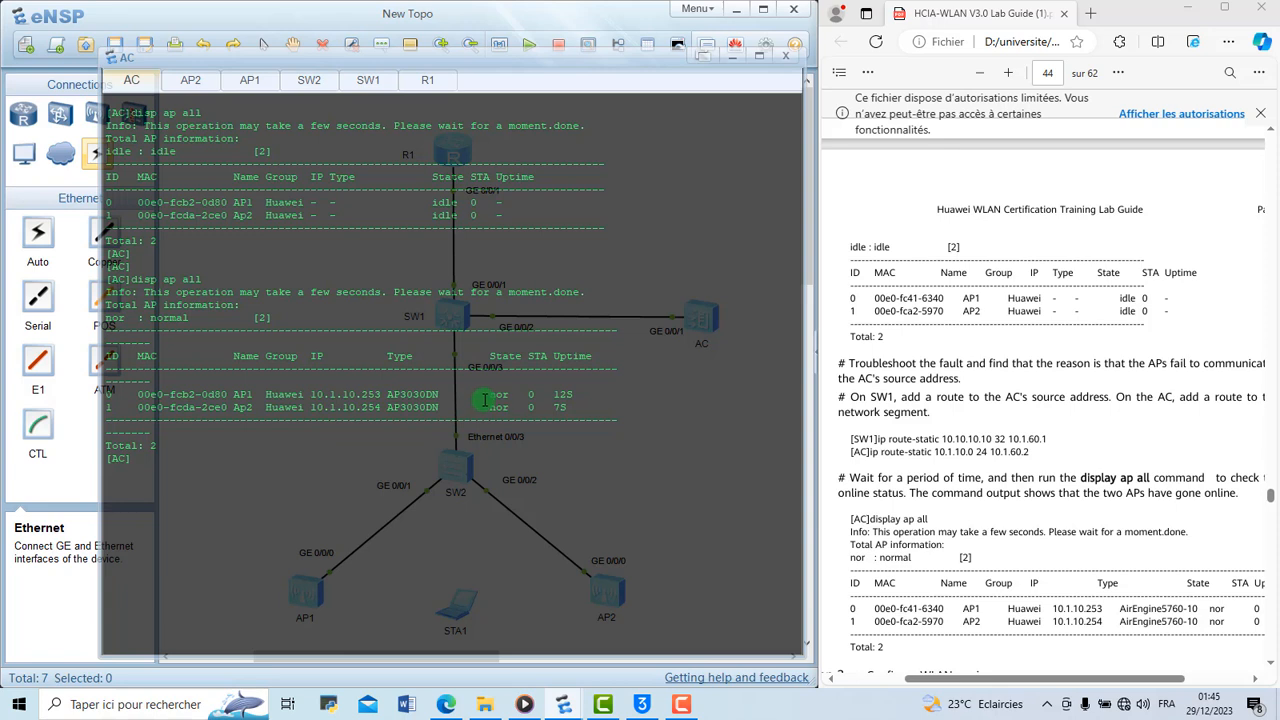
drag(491, 397, 508, 407)
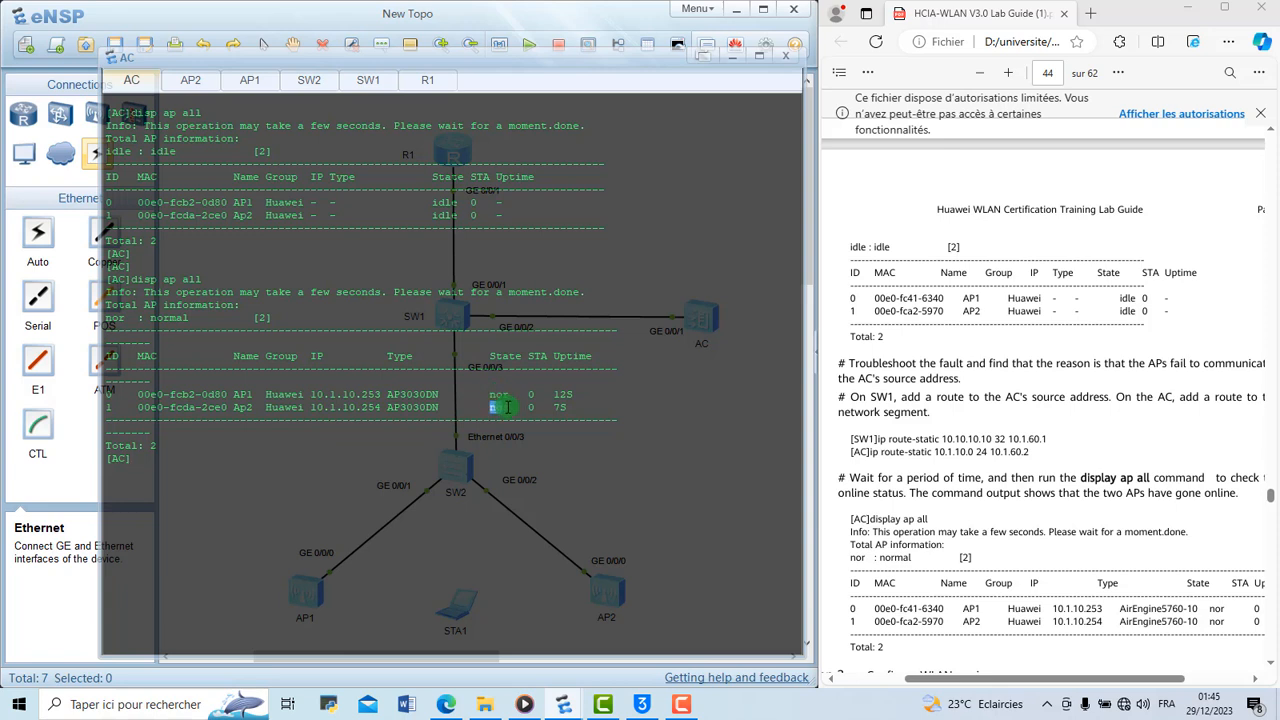
click(1048, 397)
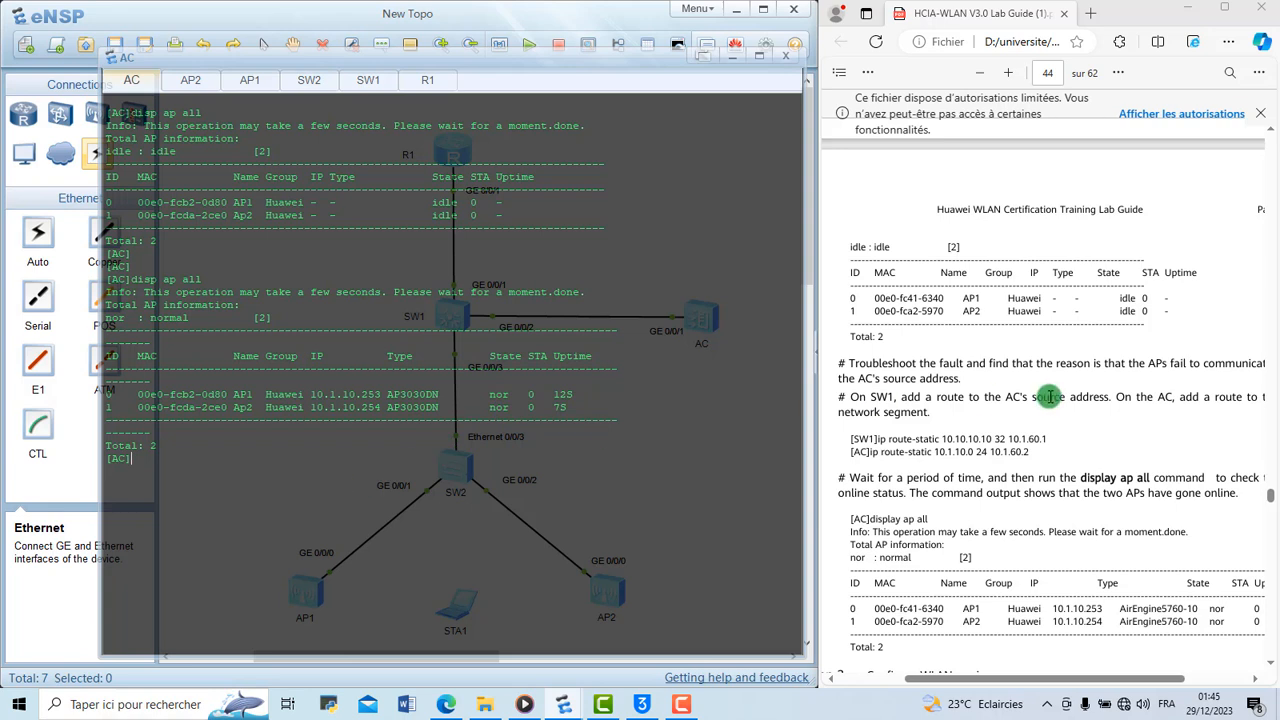
right_click(577, 497)
click(608, 539)
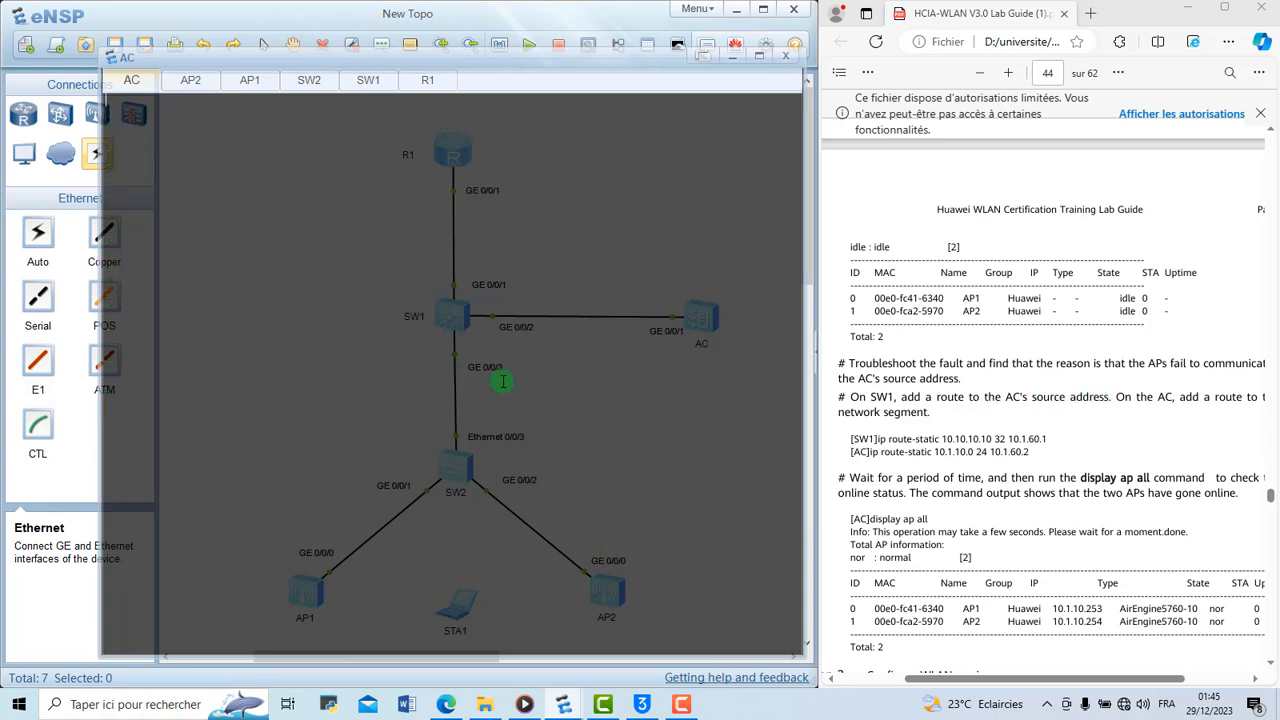
key(Return)
key(Return)
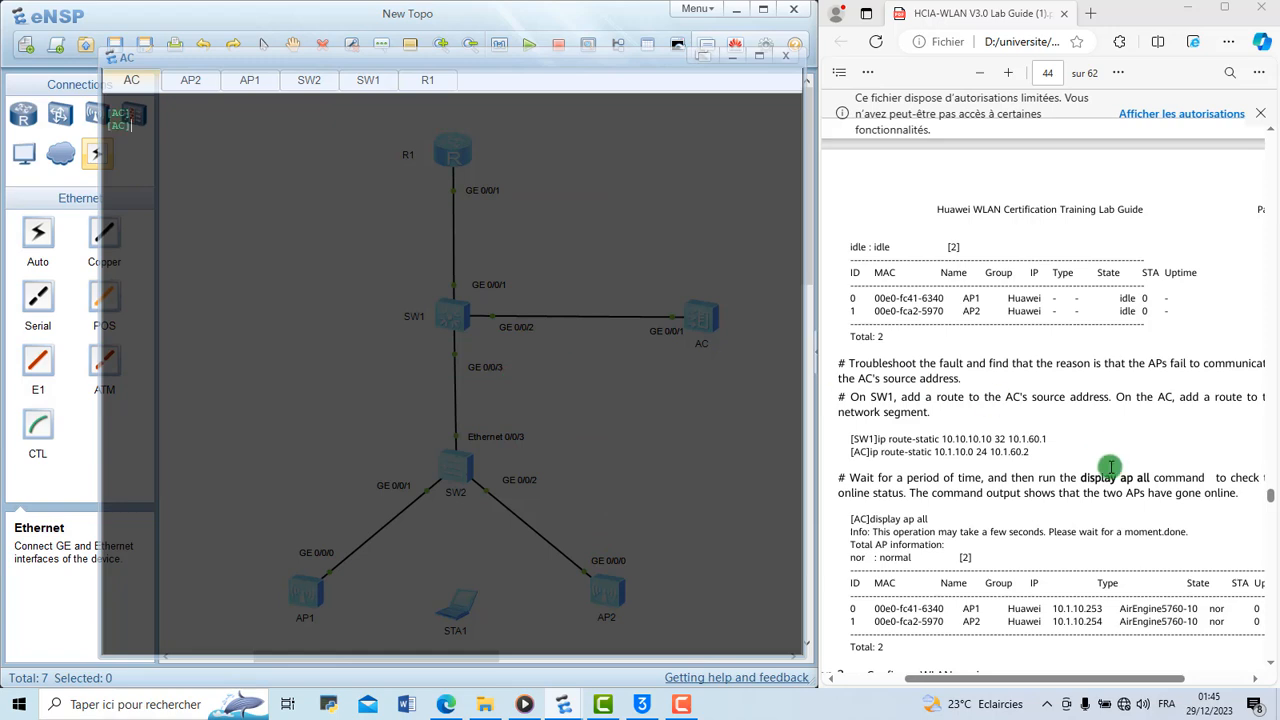
Consult Step 3 of the lab guide on WLAN services and enter the WLAN view on the AC
scroll(1110, 467, down, 4)
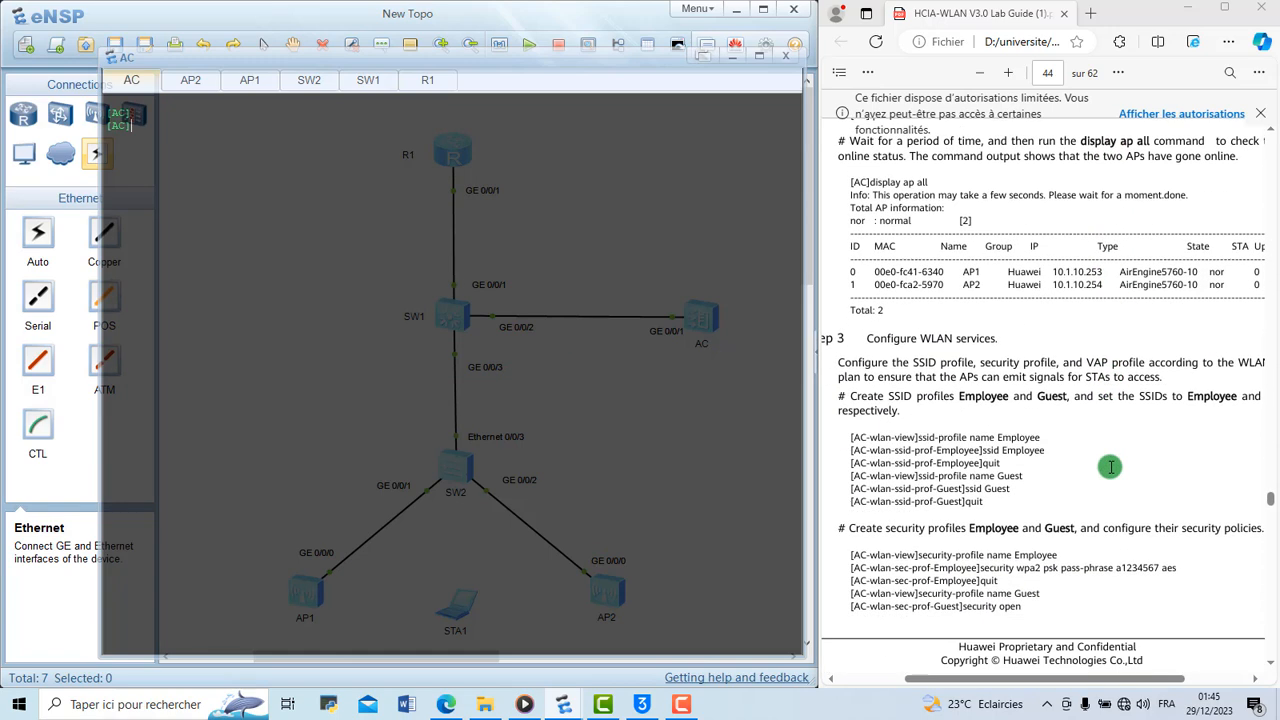
scroll(1110, 467, down, 3)
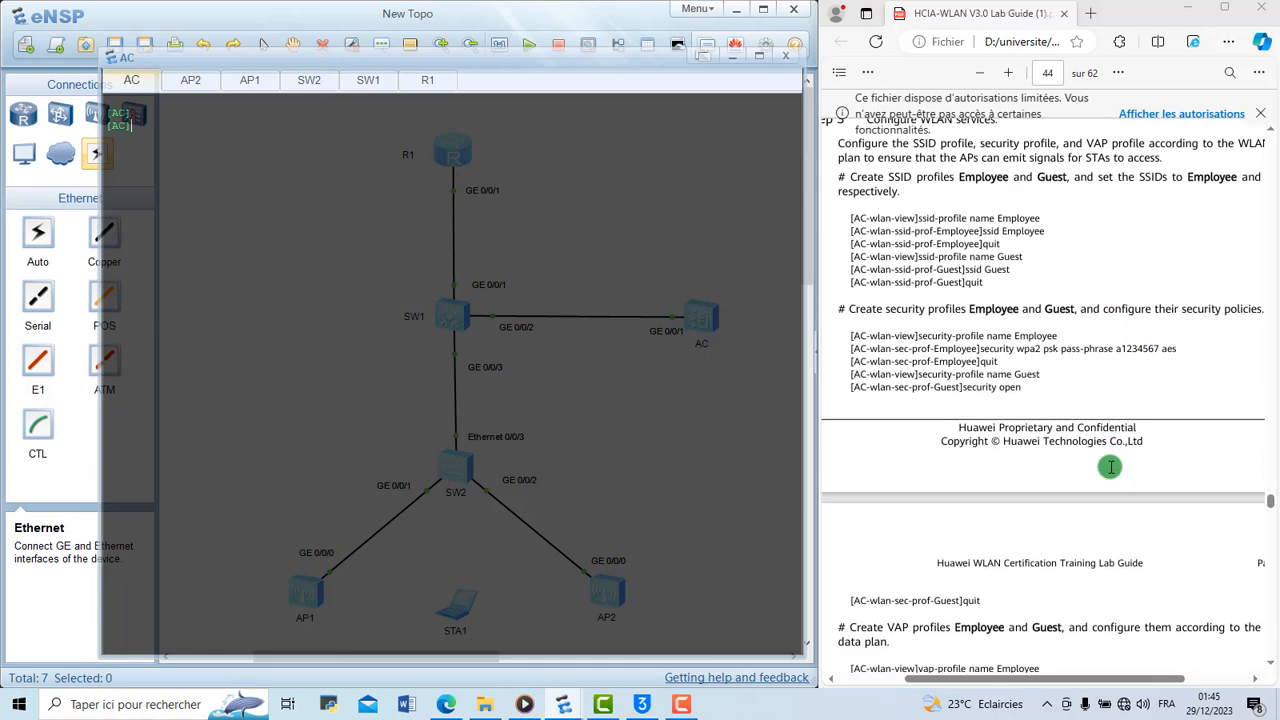
scroll(1110, 467, up, 1)
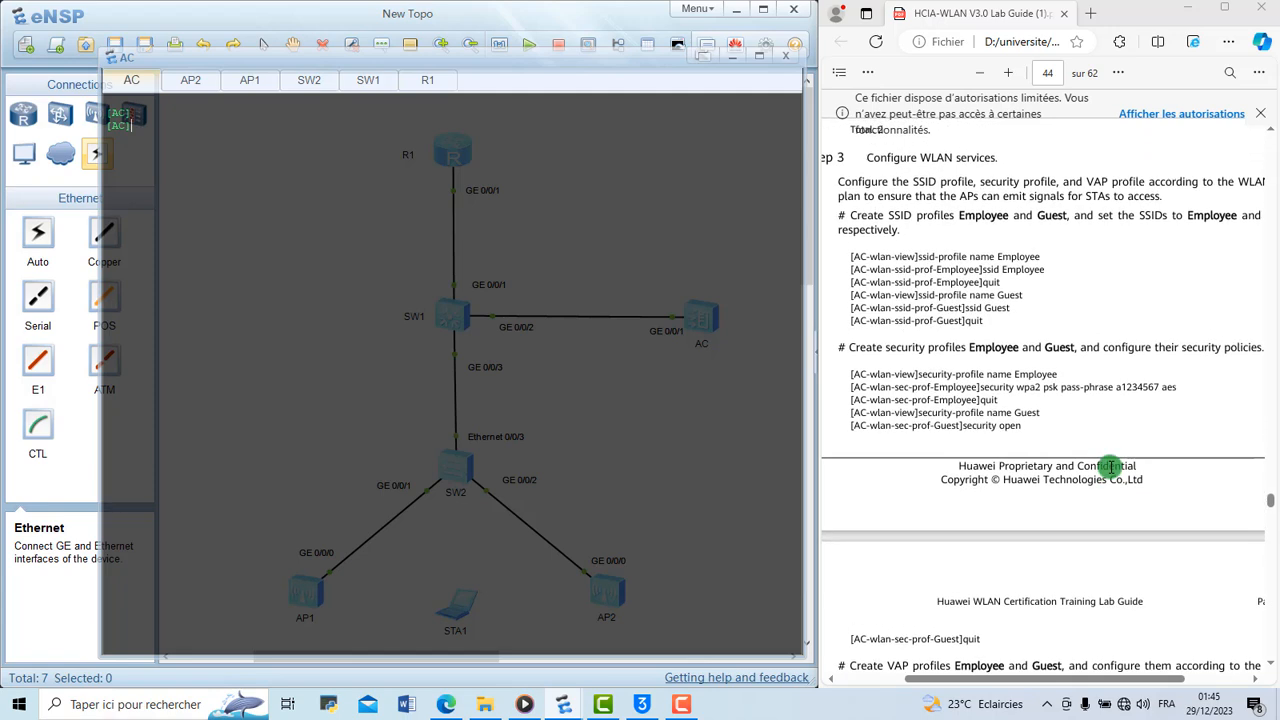
scroll(1007, 386, up, 2)
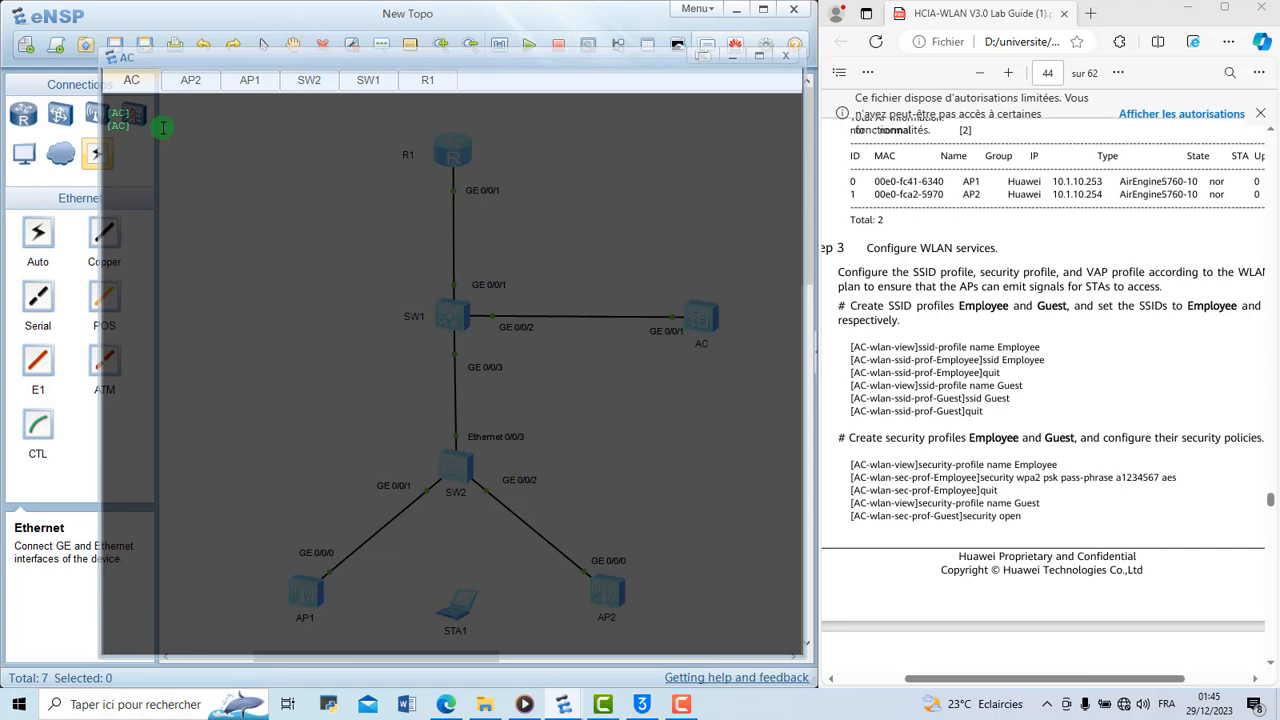
text(ss)
key(BackSpace)
key(BackSpace)
text(wlan)
key(Return)
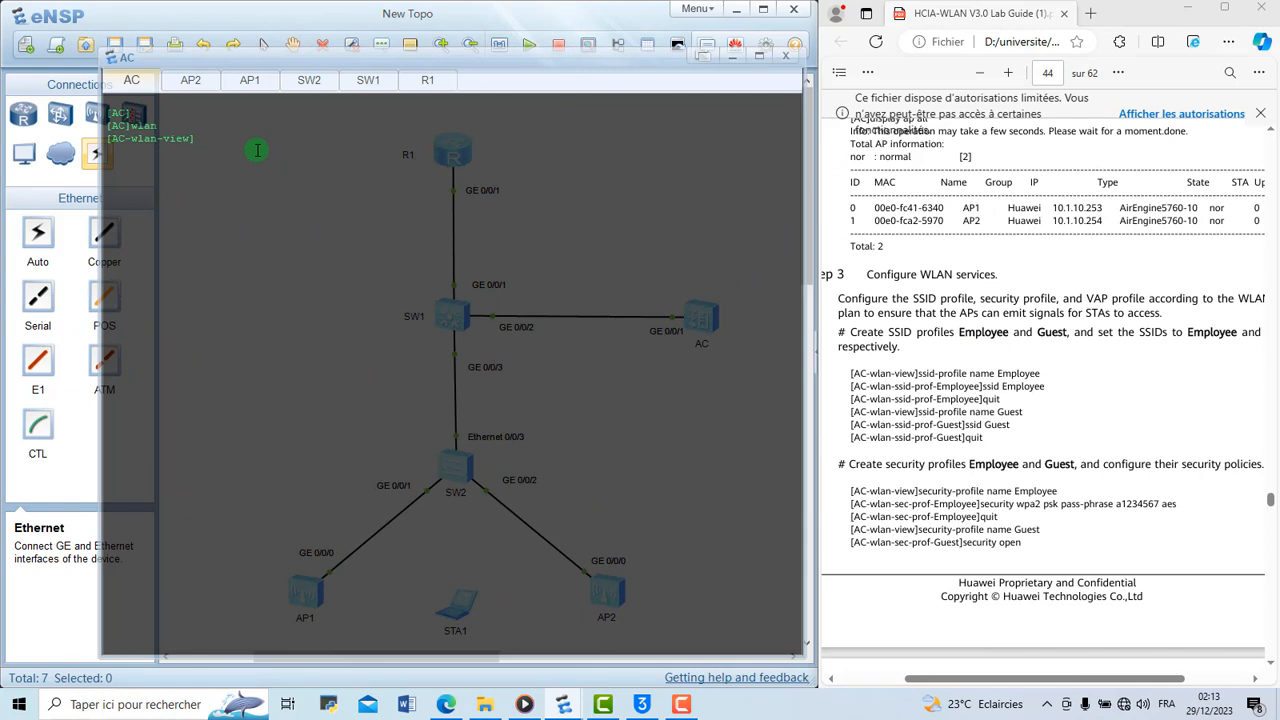
text(ssid pr)
key(Tab)
text(o)
key(Tab)
Create the SSID profile Employee from the WLAN view of the AC
key(Tab)
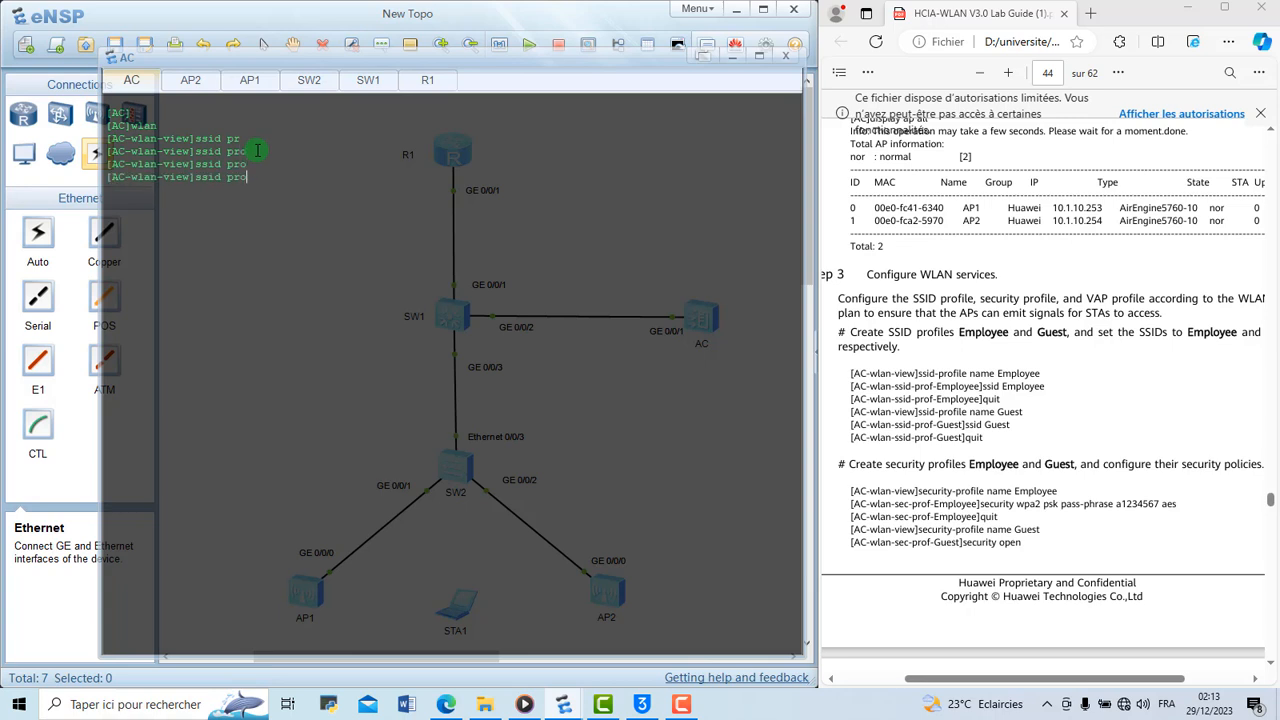
key(BackSpace)
key(BackSpace)
key(BackSpace)
key(BackSpace)
key(BackSpace)
key(BackSpace)
key(BackSpace)
key(BackSpace)
text(ssi)
key(Tab)
text(n)
key(Tab)
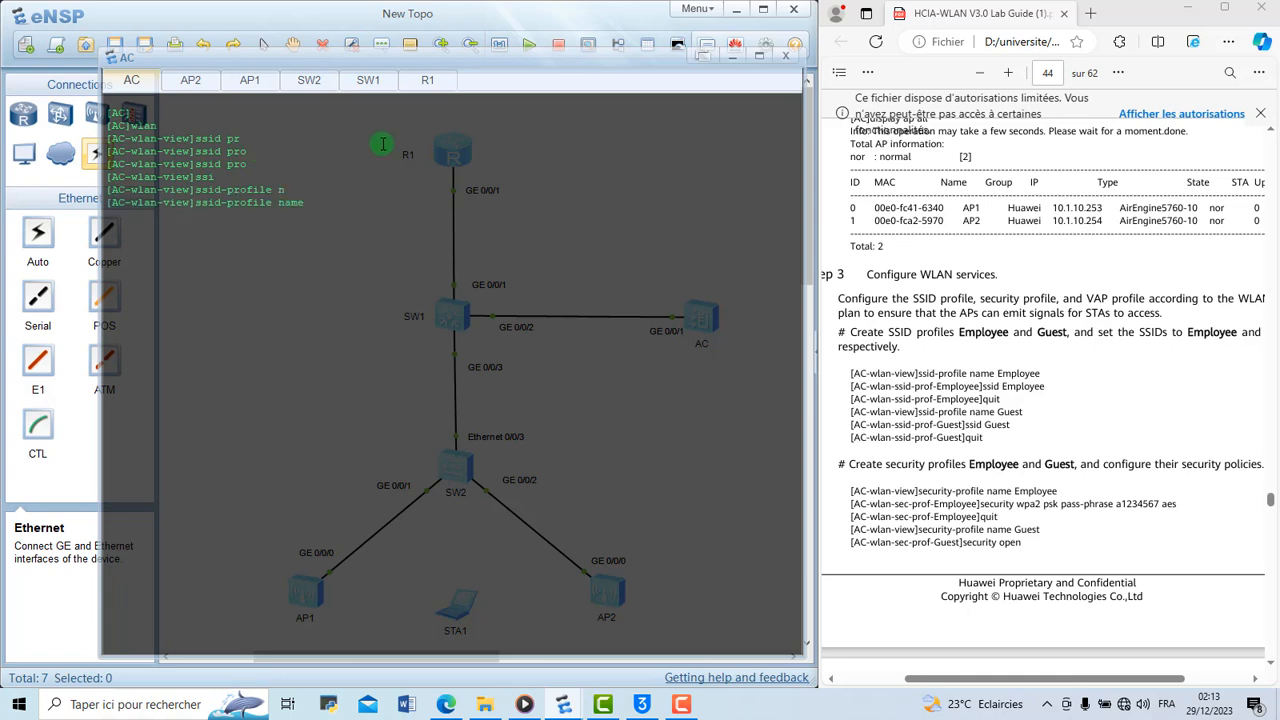
text(Employee)
key(Return)
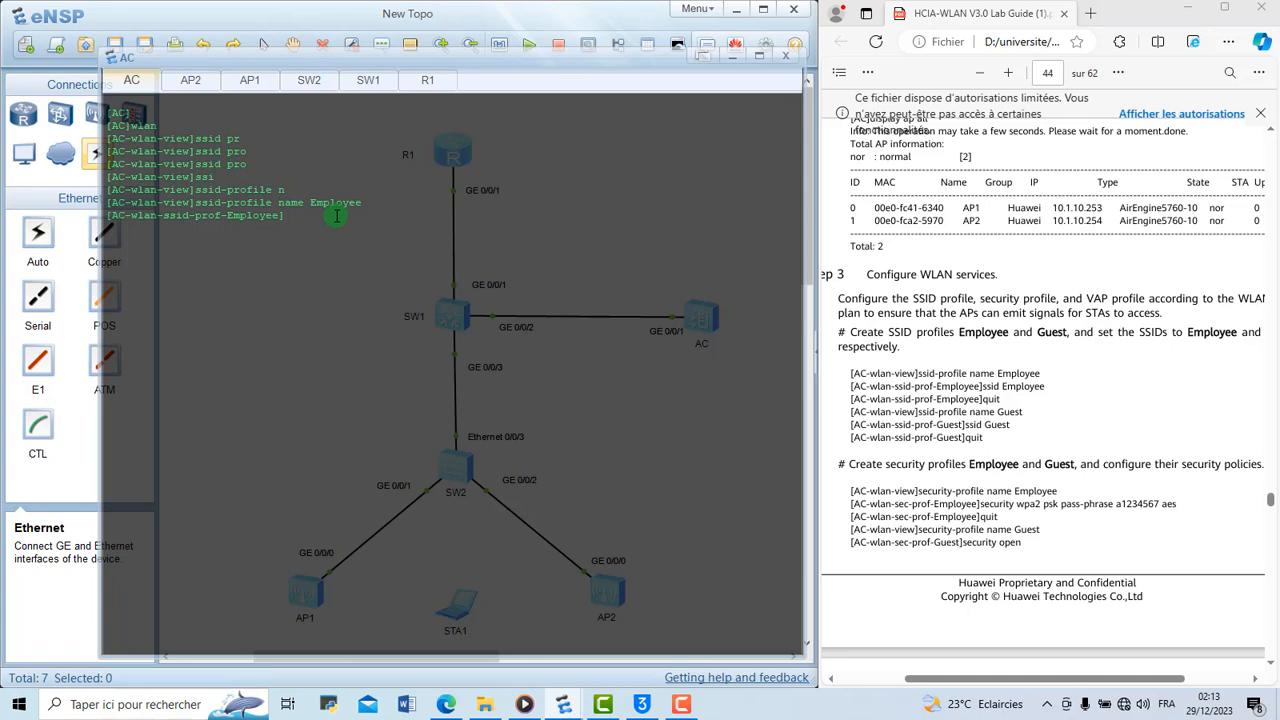
Set the SSID of the Employee profile to Employee
text(ssid E)
text(mployee)
key(Return)
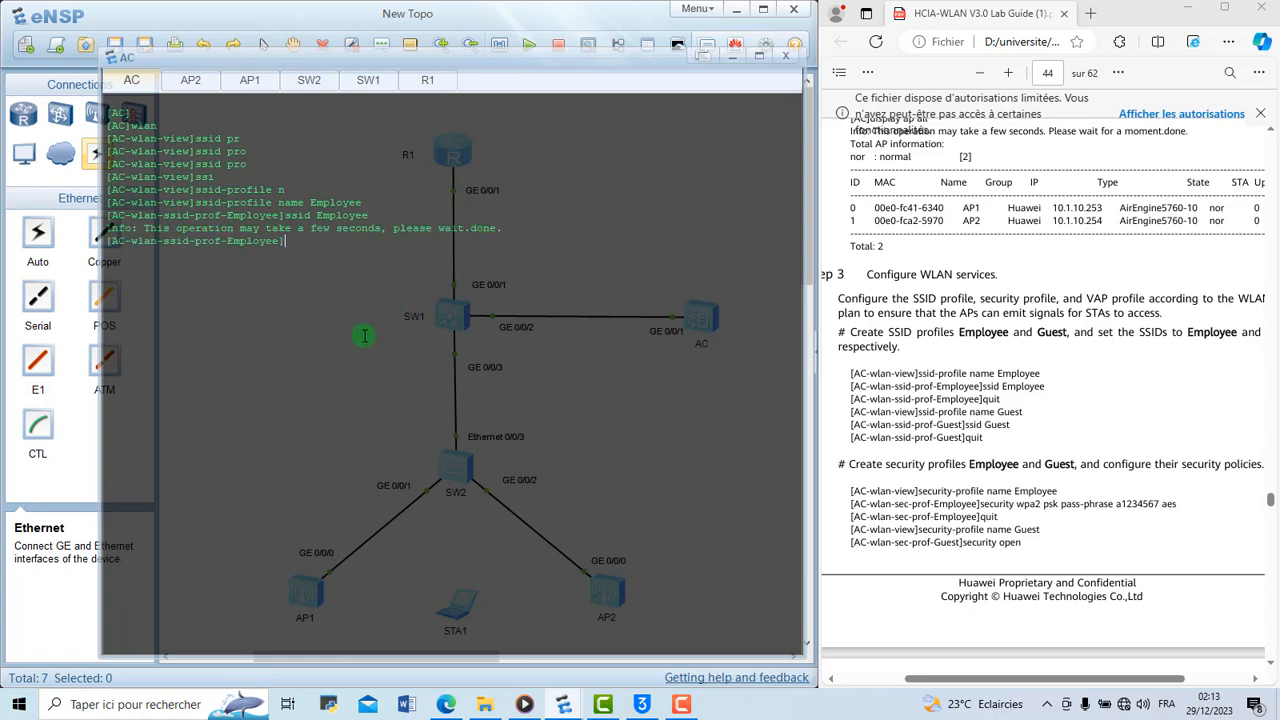
Leave the Employee SSID profile and create a second SSID profile named Guest
text(q)
key(Return)
text(ssi)
key(Tab)
text(n)
key(Tab)
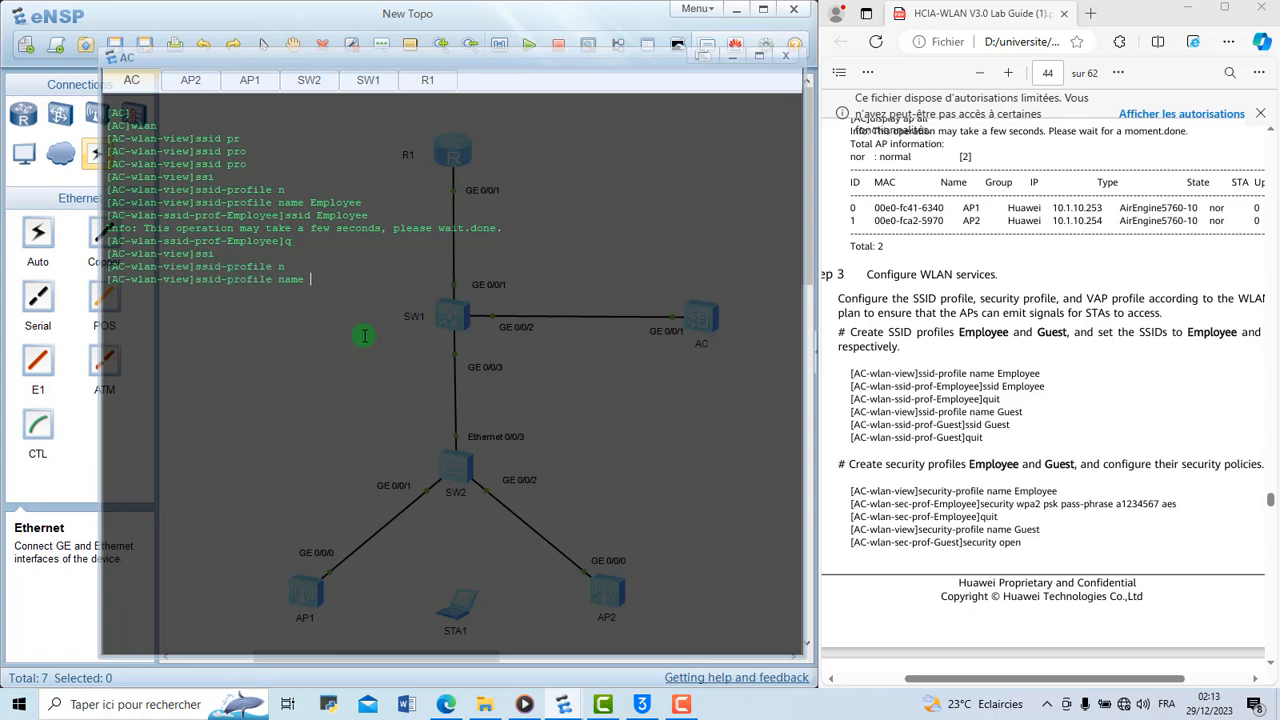
text(Guest)
key(Return)
Set the SSID of the Guest profile to Guest
text(ssi)
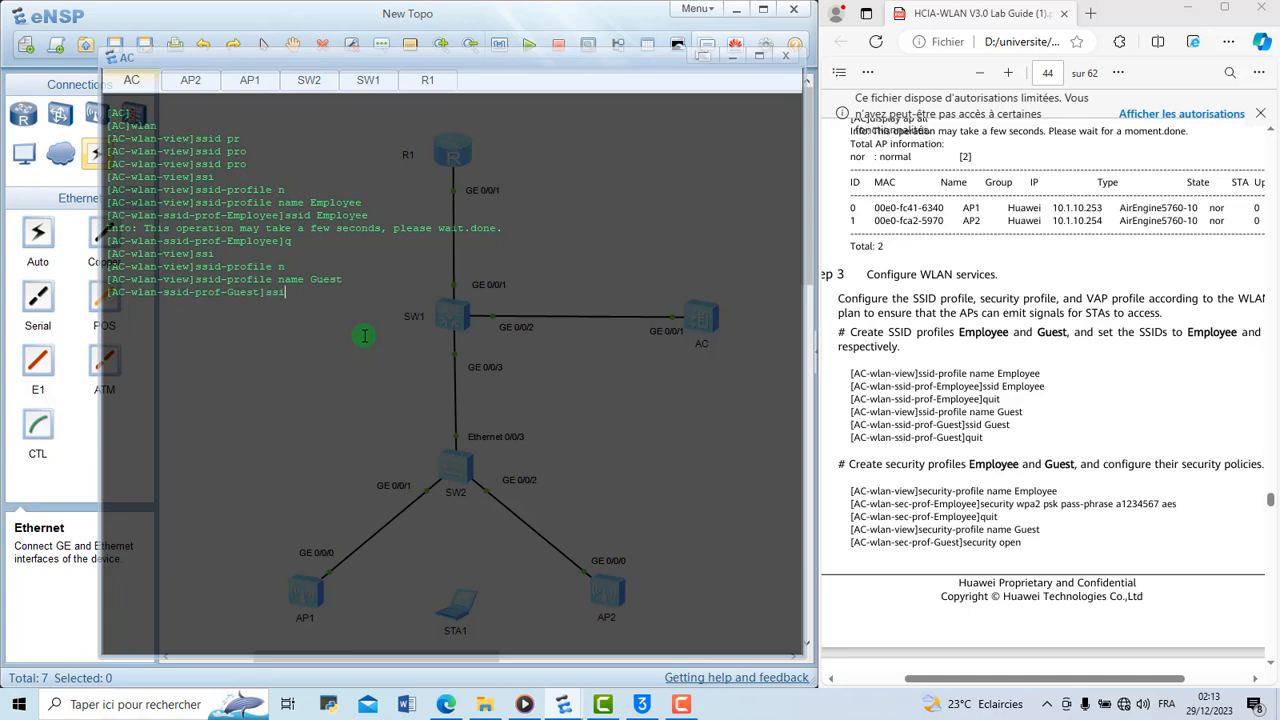
key(Tab)
text(Guest)
key(Return)
key(Return)
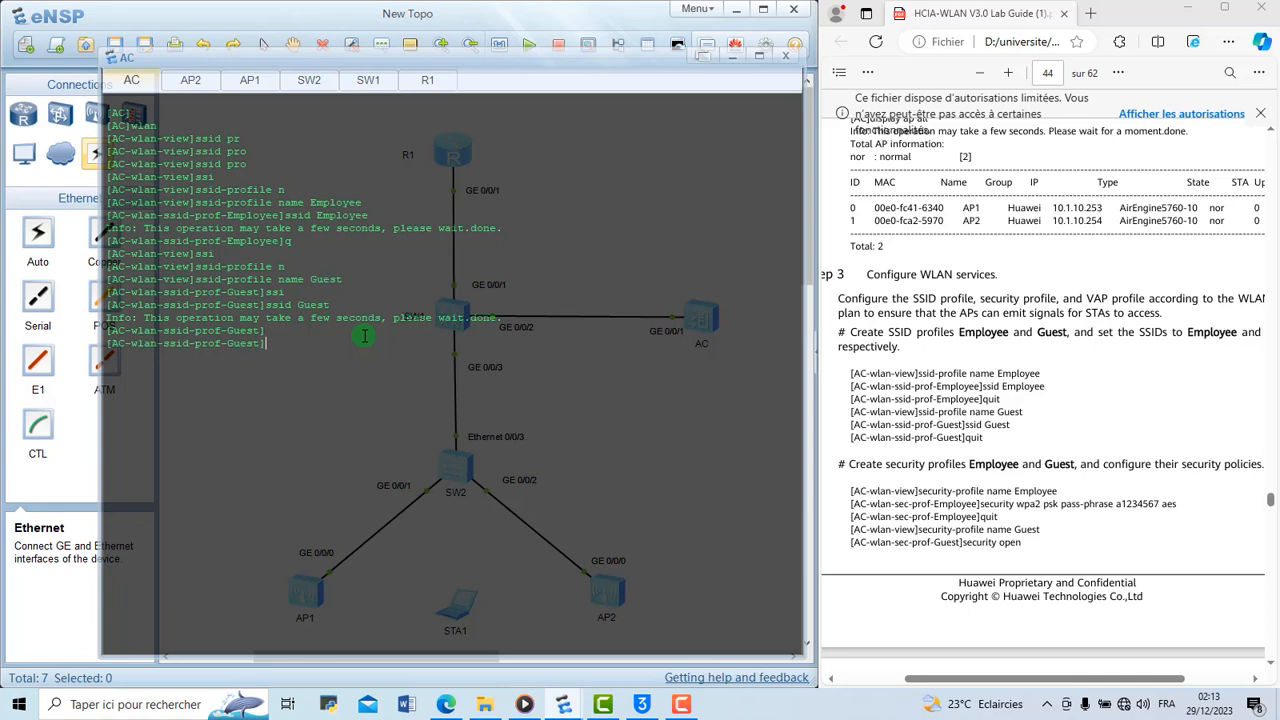
key(Return)
key(Return)
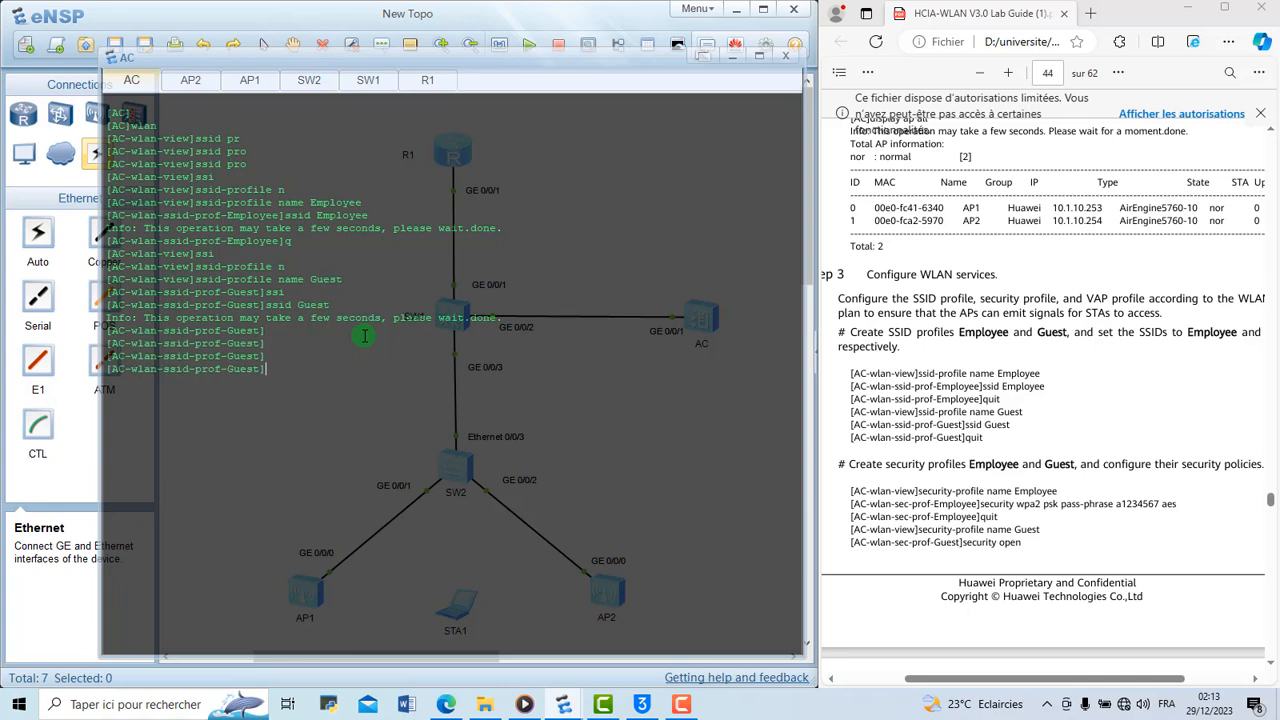
Return to the WLAN view and create the security profile Employee
text(q)
key(Return)
text(sec)
key(Tab)
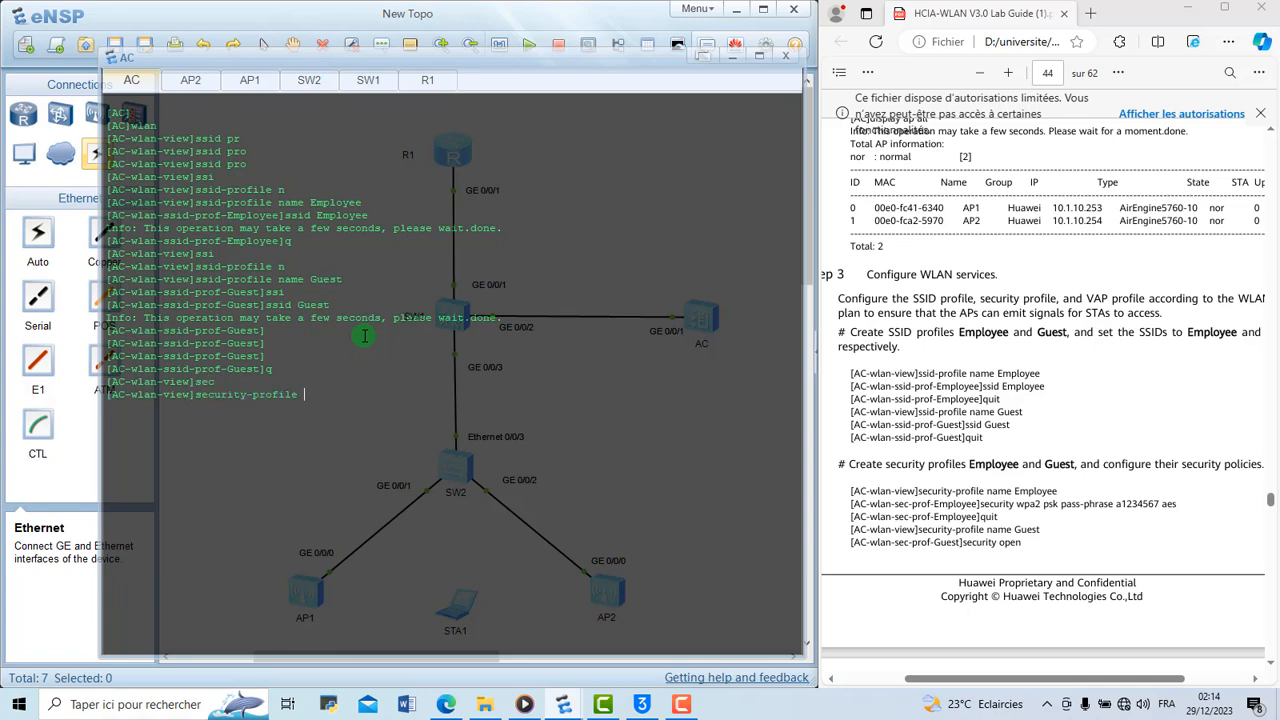
text(n)
key(Tab)
text(E)
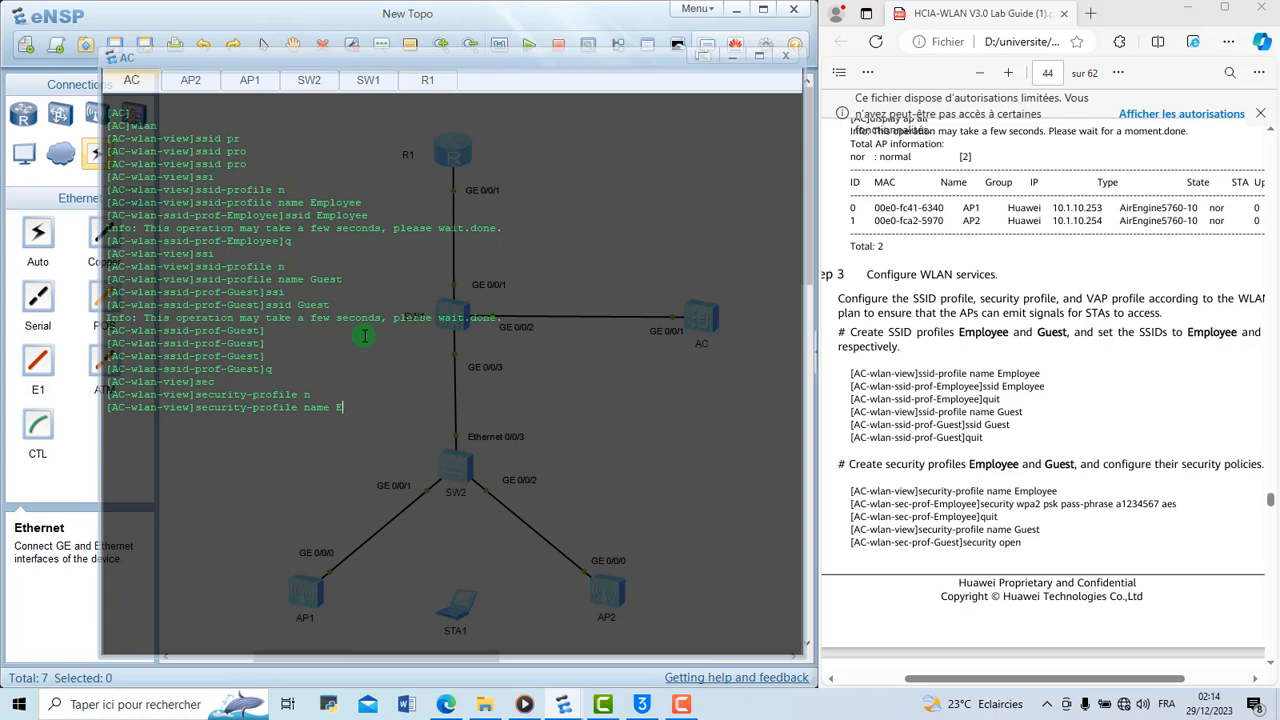
text(mployee)
key(Return)
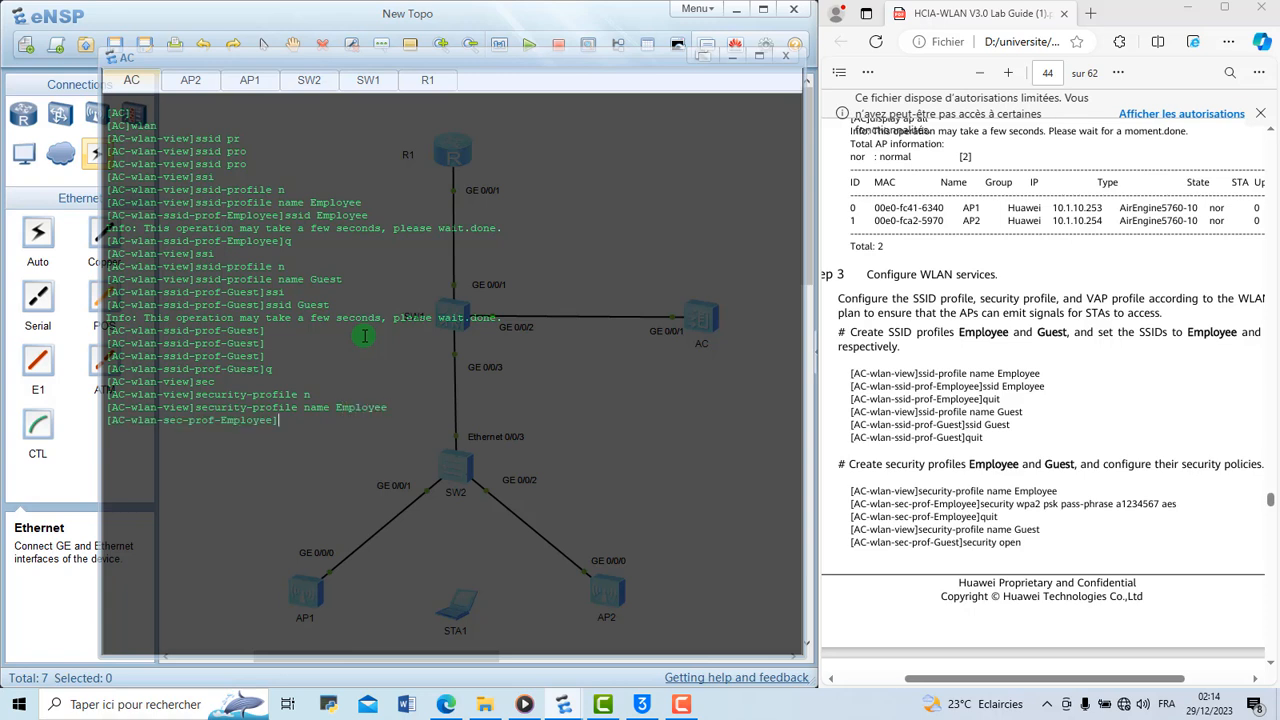
Set the Employee security profile to WPA2 PSK with AES encryption and the pass-phrase given in the lab guide
text(sec)
key(Tab)
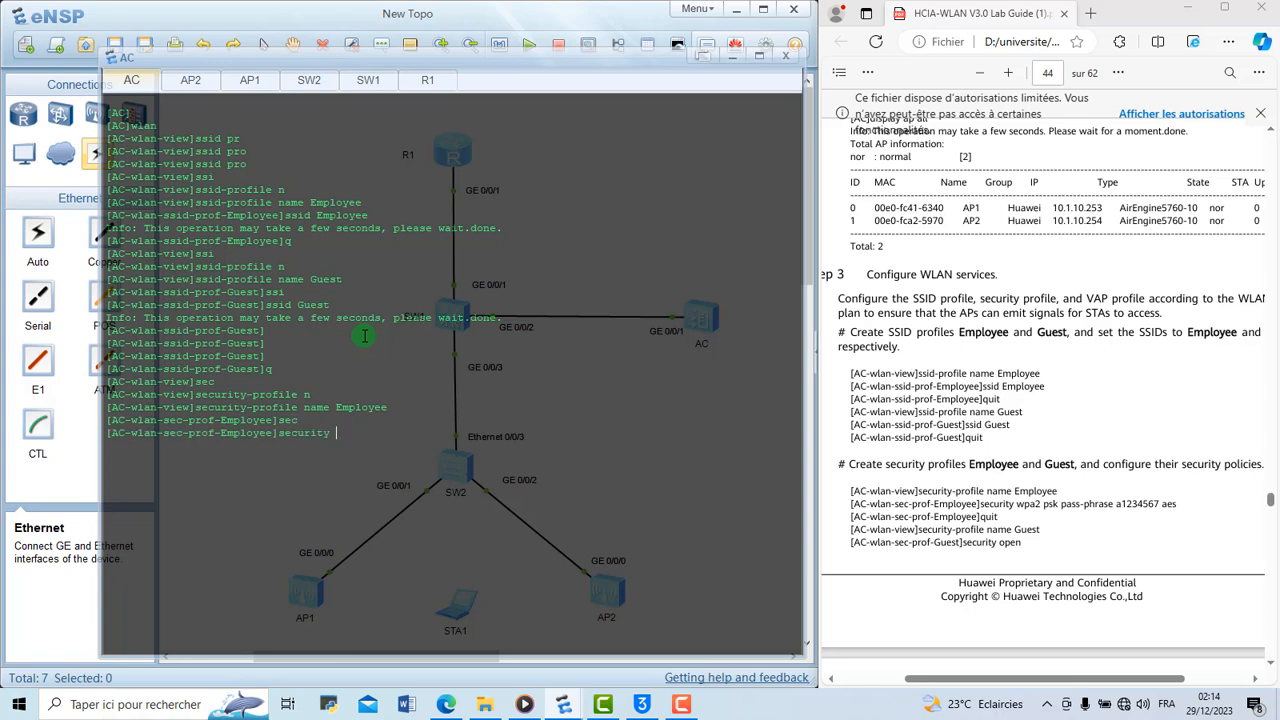
text(wpa2 psk passpphras)
key(Right)
key(Right)
key(Right)
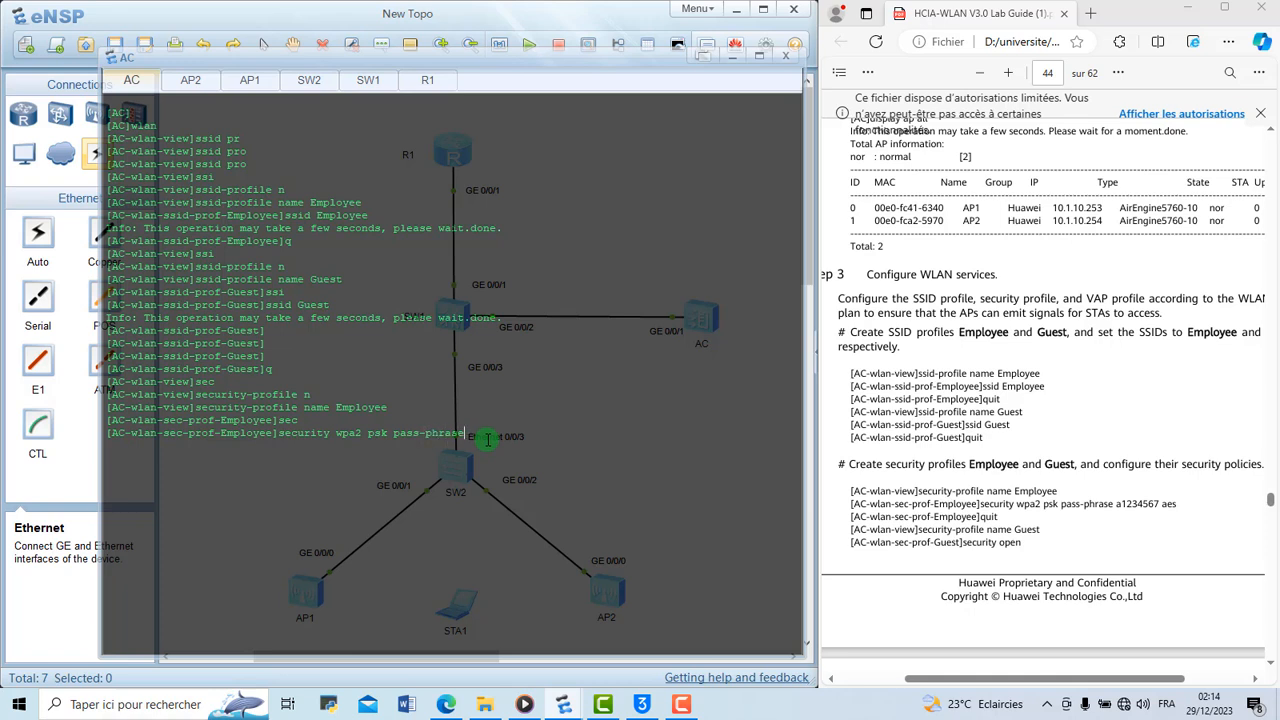
text(a1234567 aes)
key(Return)
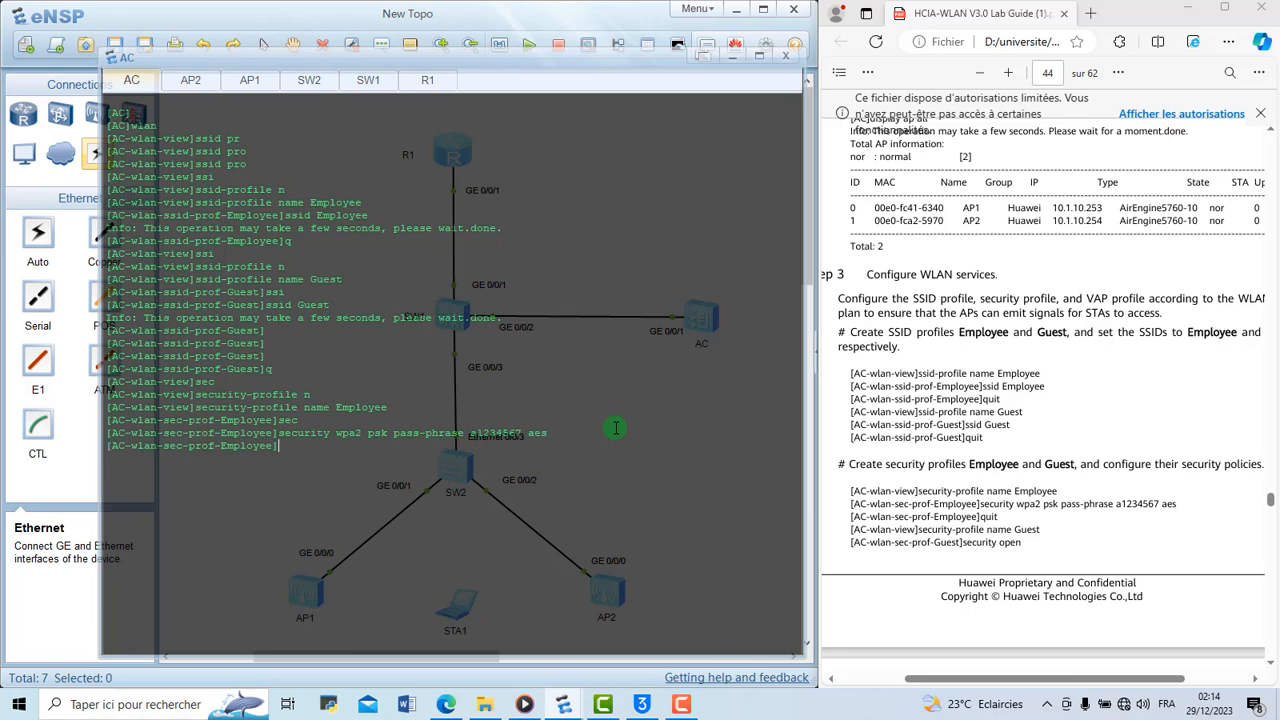
Recall and discard the last security command, and run disp th to check the Employee security profile's configuration
key(Up)
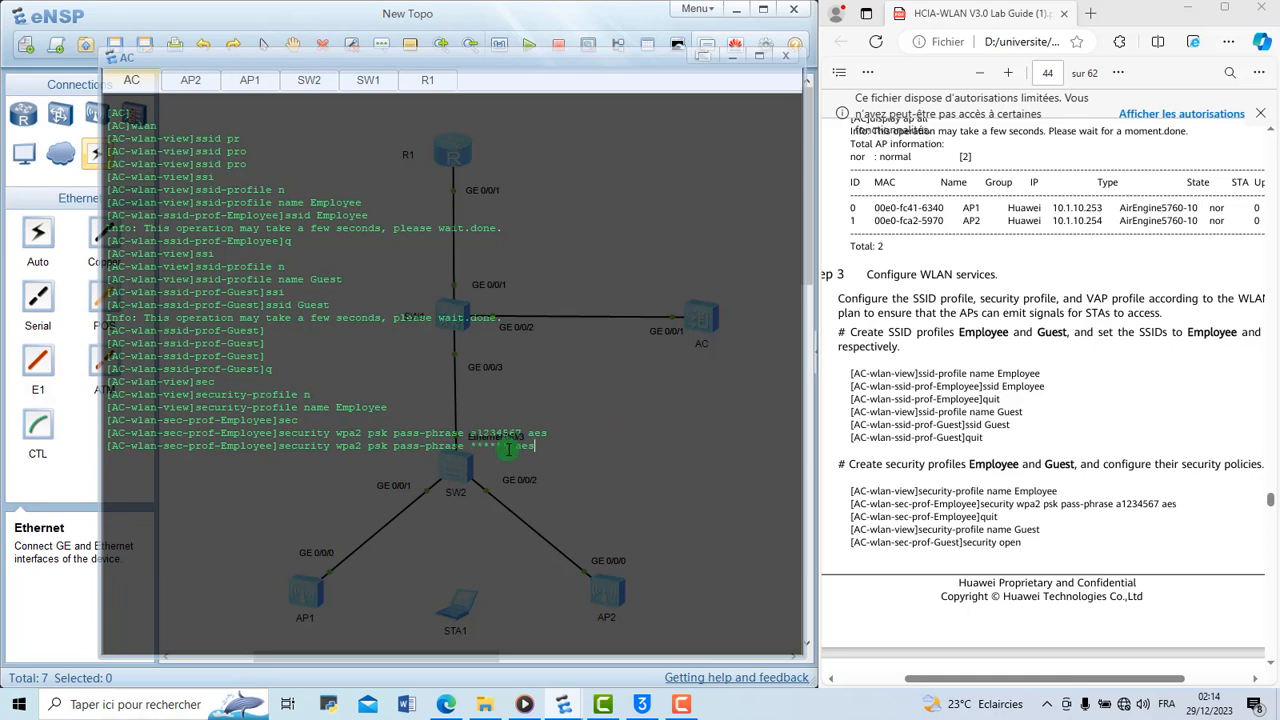
key(Down)
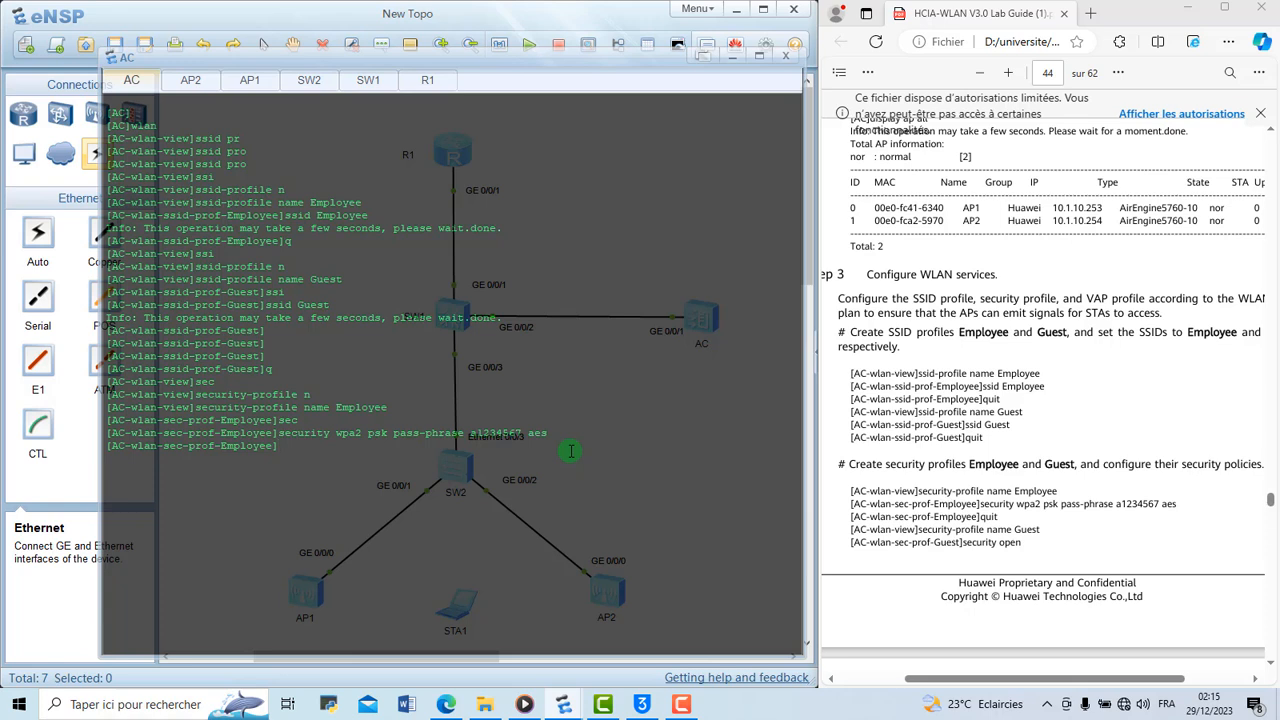
text(disp th)
key(Return)
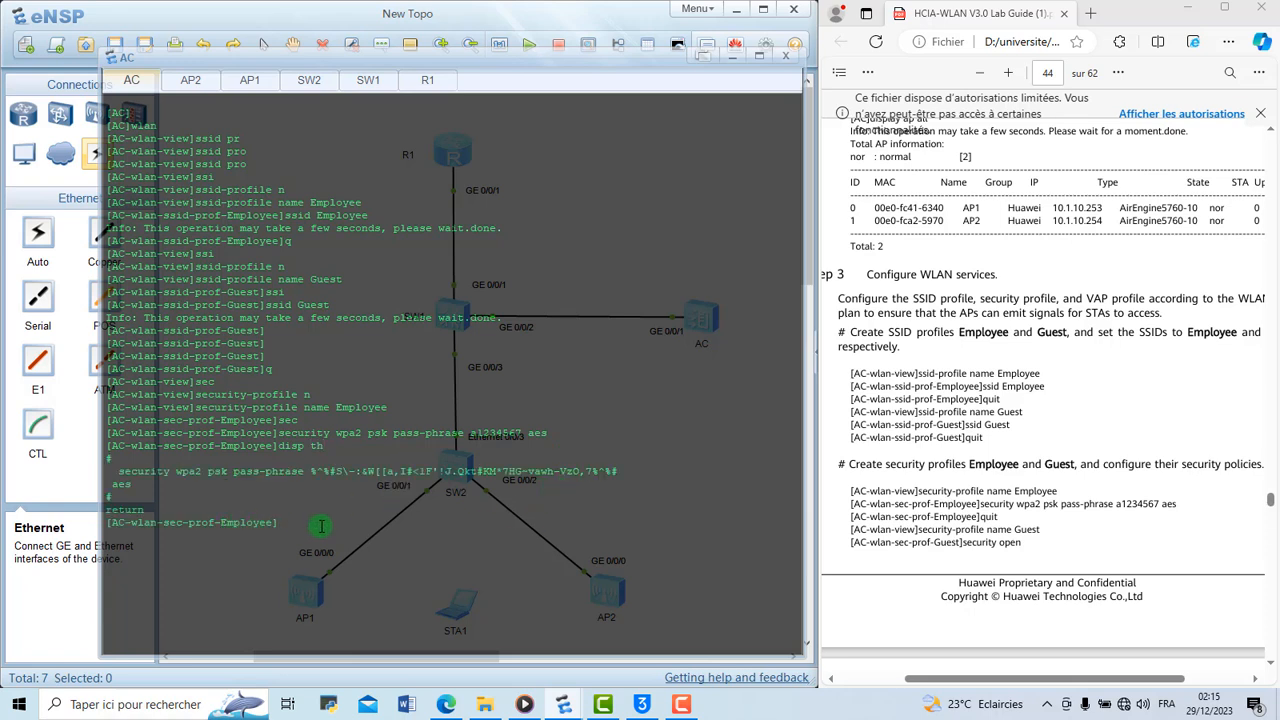
Leave the Employee security profile and create a security profile named Guest
text(q)
key(Return)
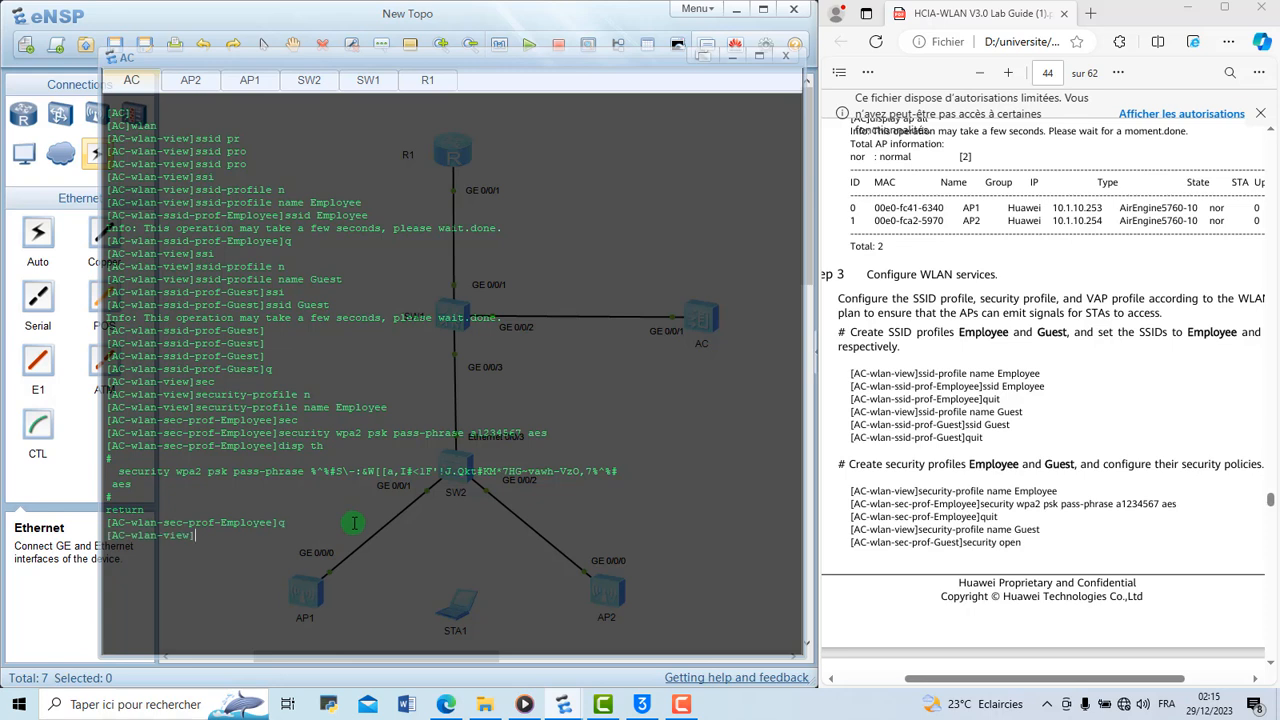
text(sec)
key(Tab)
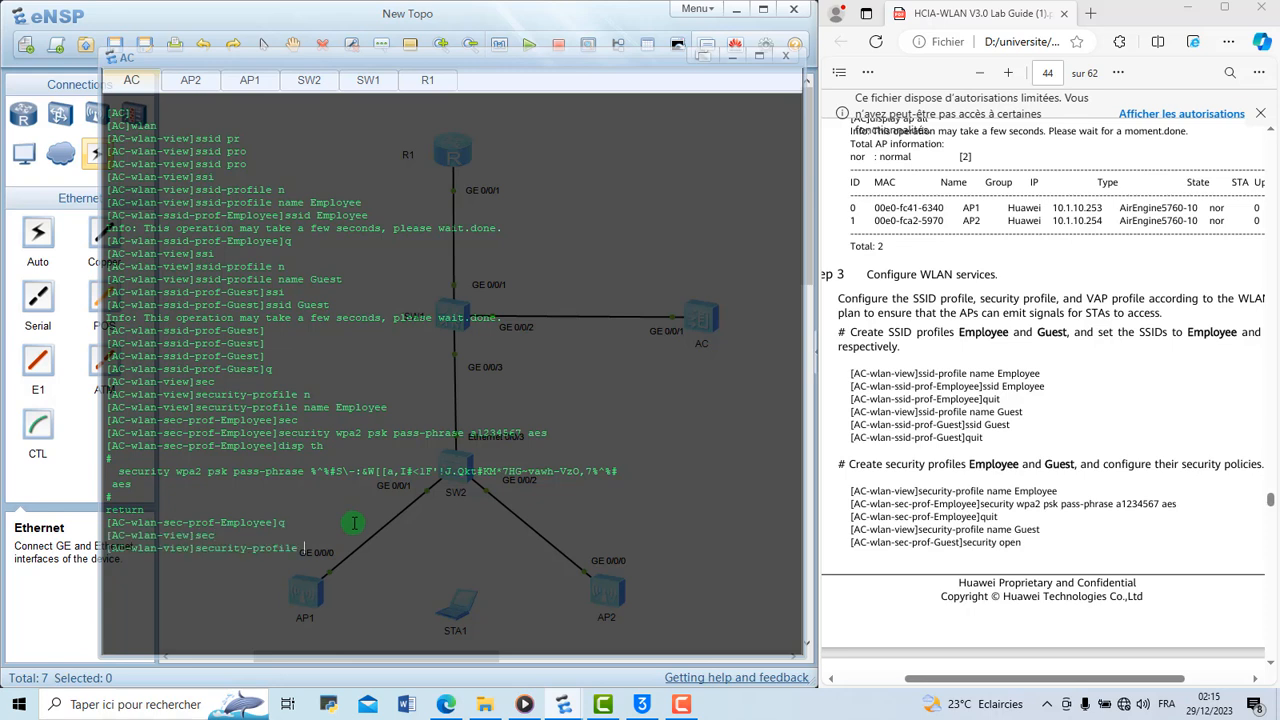
text(n)
key(Tab)
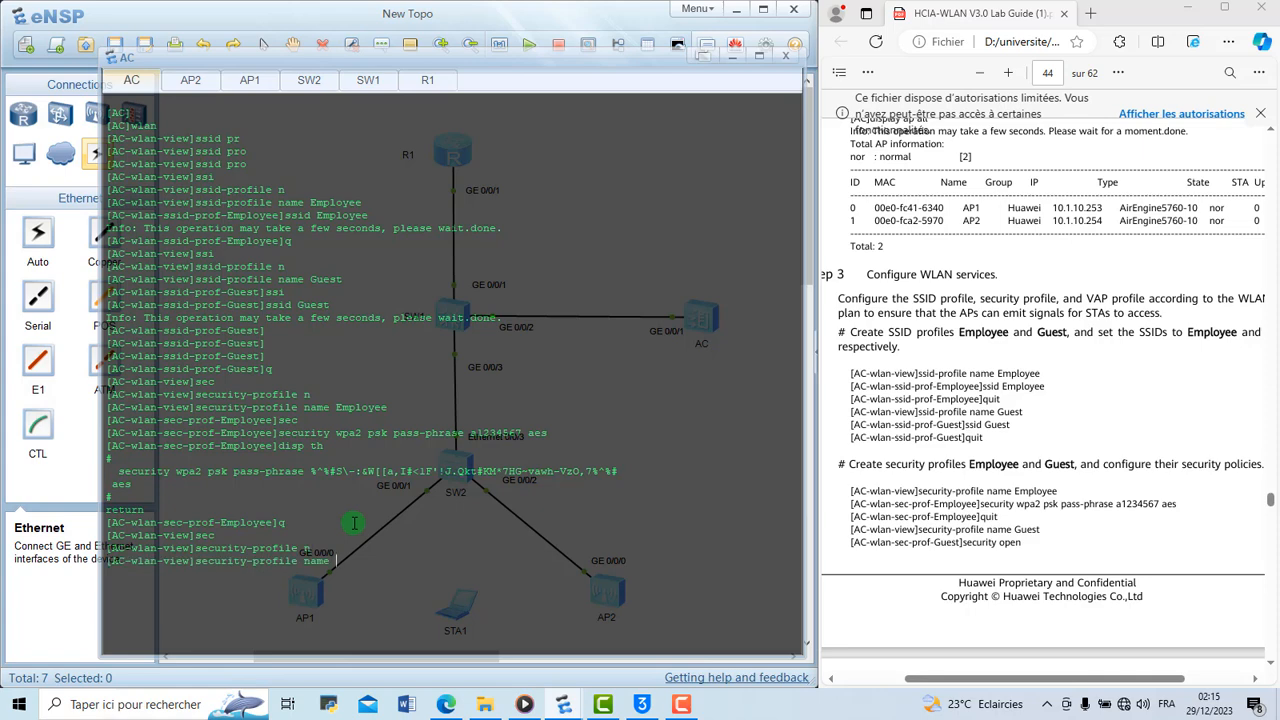
text(Guest)
key(Return)
Set the security policy of the Guest security profile to open
text(se)
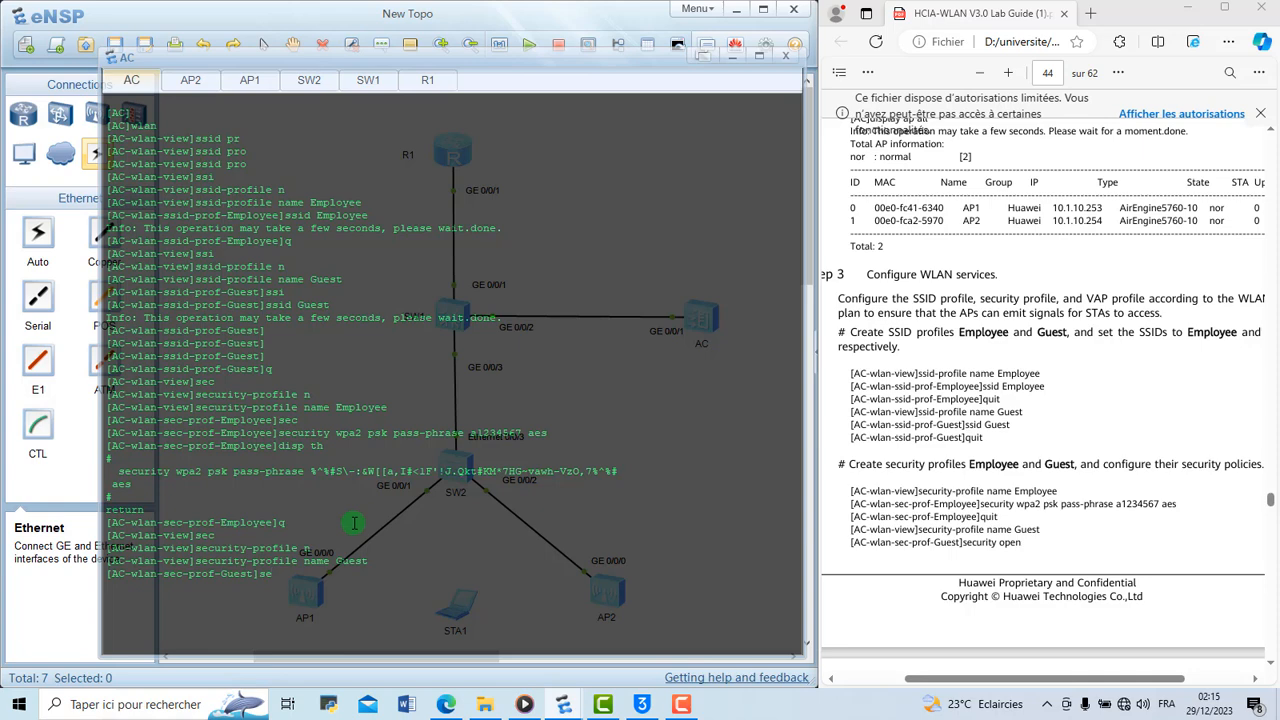
text(c)
key(Tab)
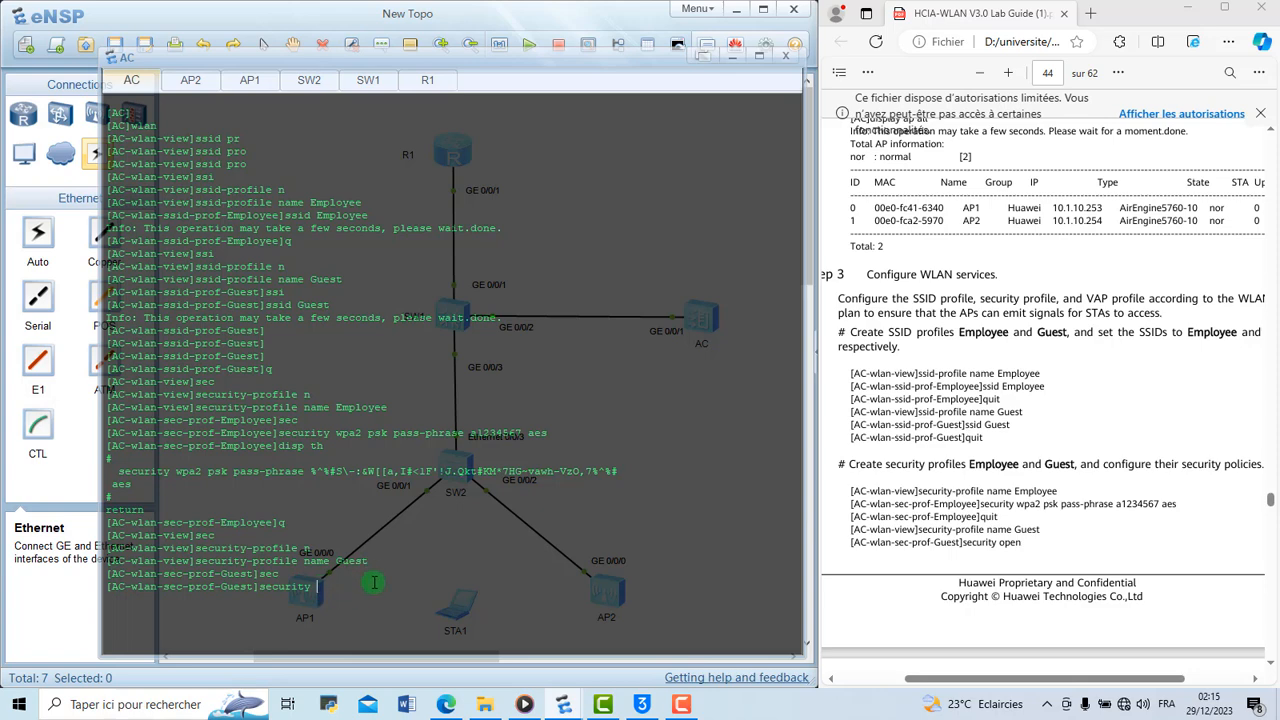
text(open)
key(Return)
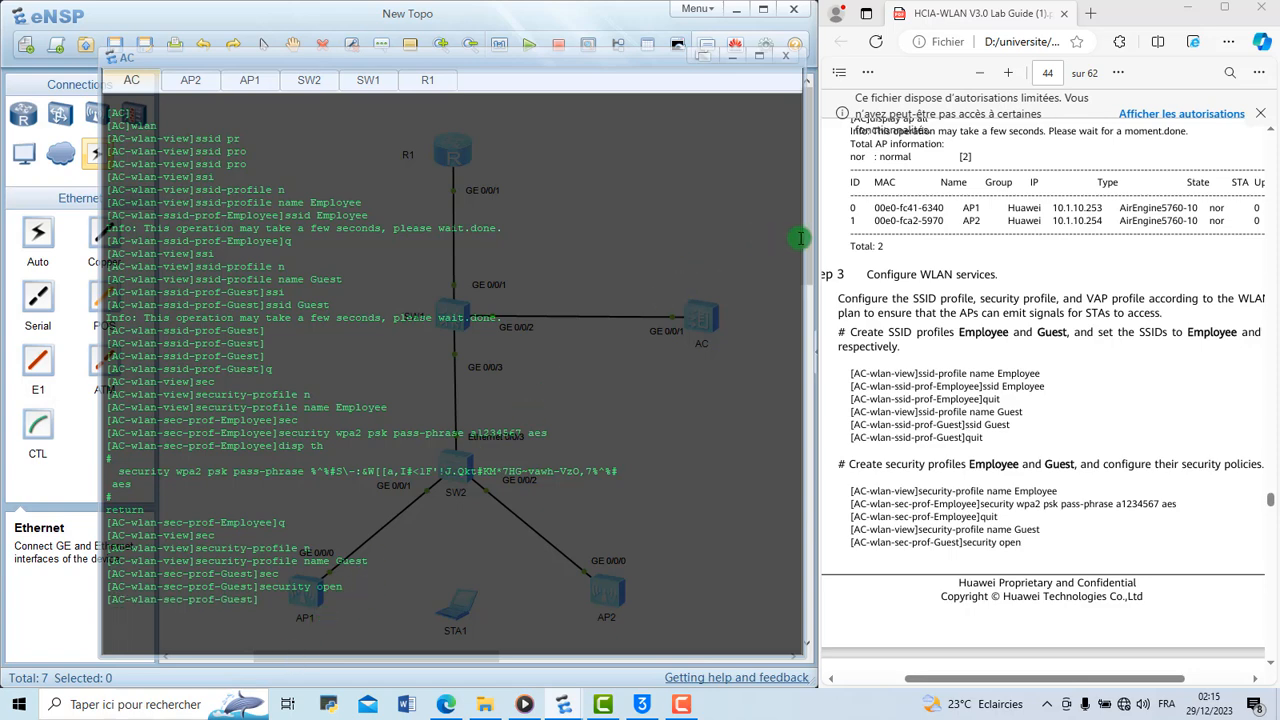
Bring back the AC console, clear it, return to the WLAN view and consult the guide's VAP profile commands
mouse_move(810, 243)
mouse_down()
mouse_move(811, 280)
mouse_move(808, 223)
mouse_up()
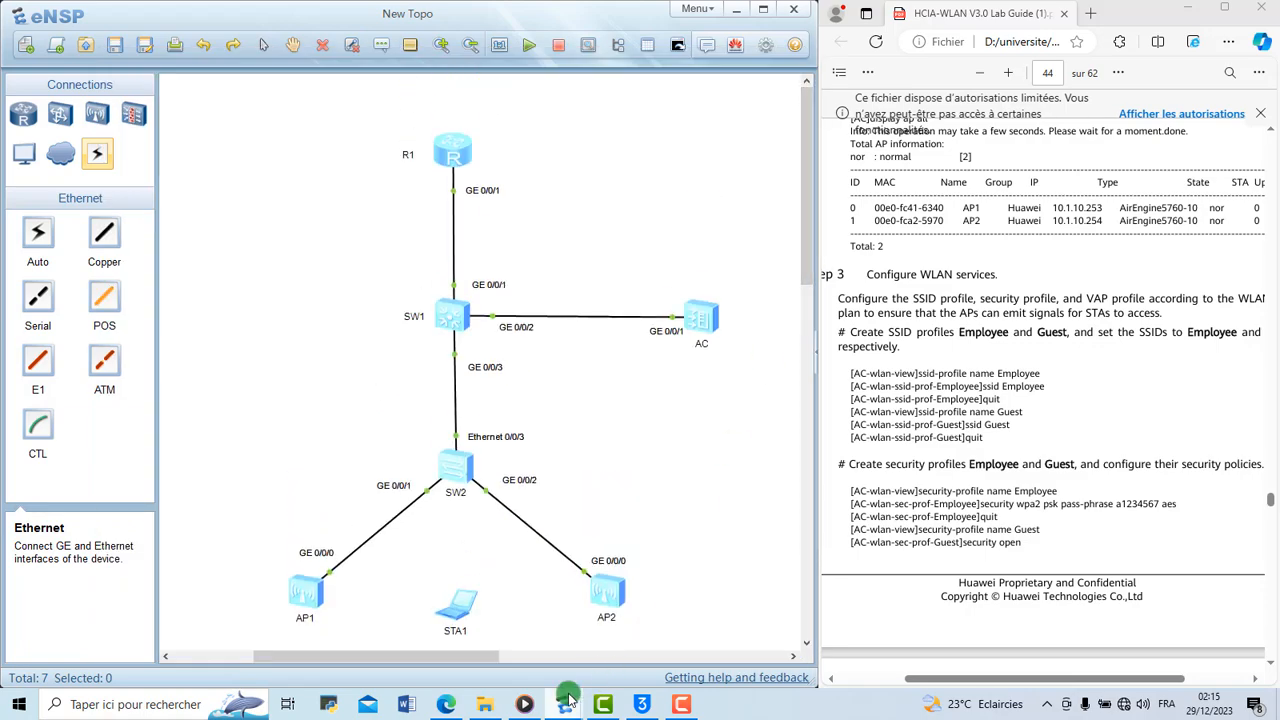
mouse_move(567, 700)
click(600, 652)
right_click(531, 590)
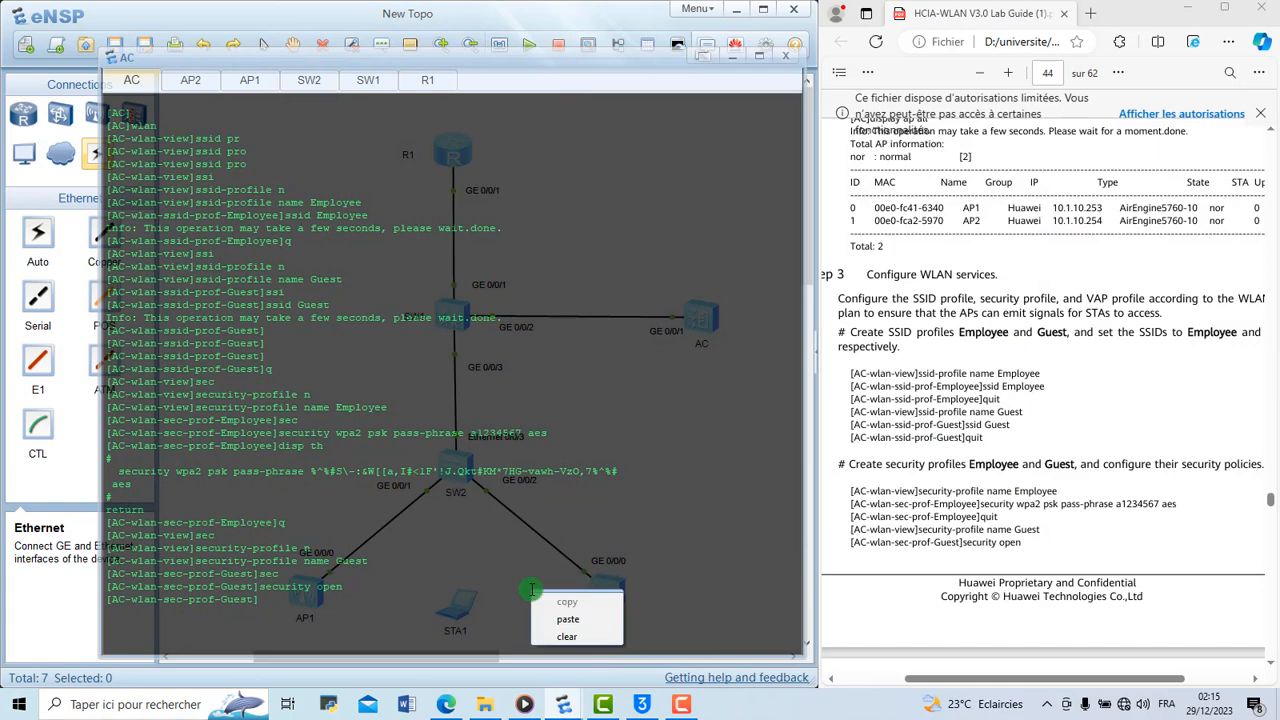
click(568, 636)
key(Return)
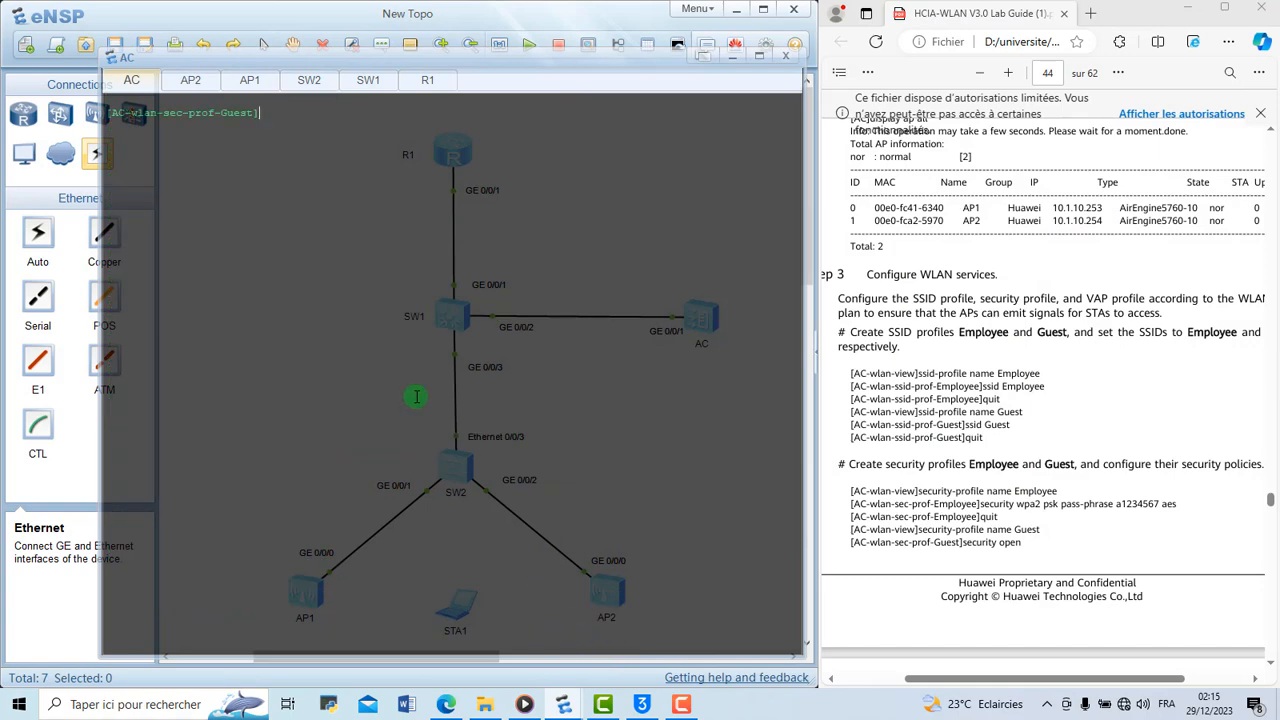
text(q)
key(Return)
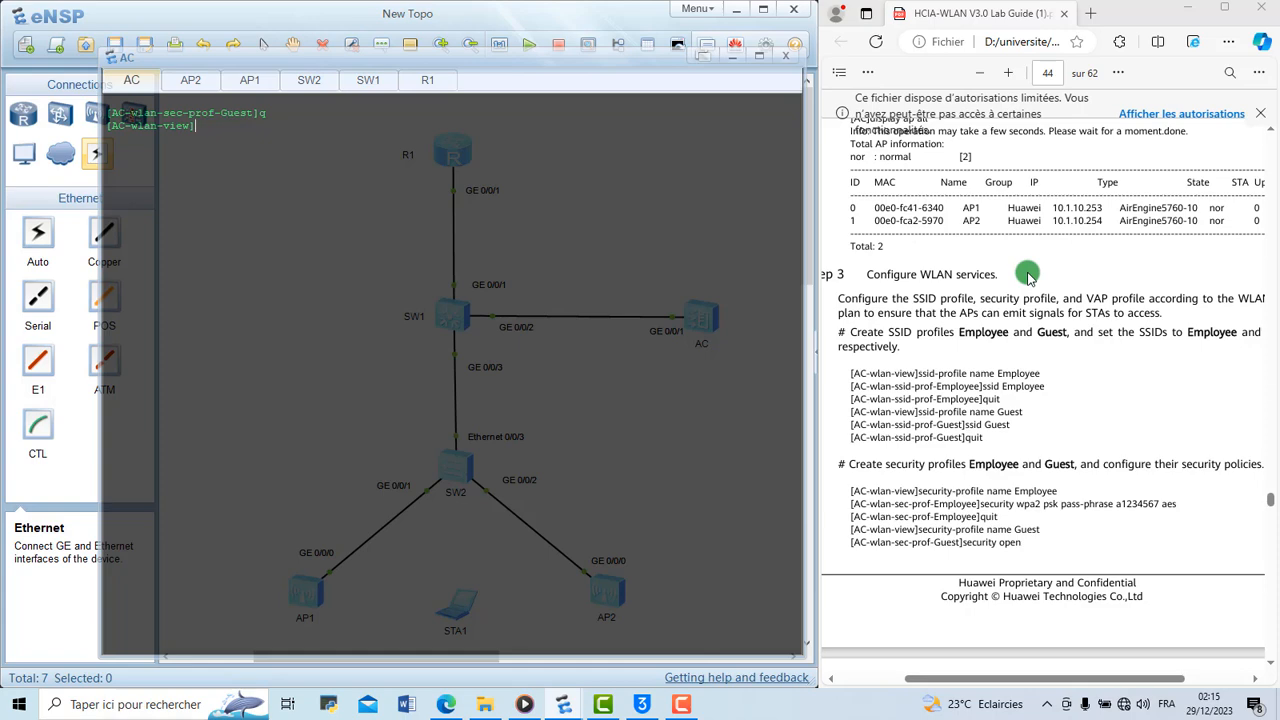
scroll(1028, 276, down, 4)
scroll(1028, 276, down, 3)
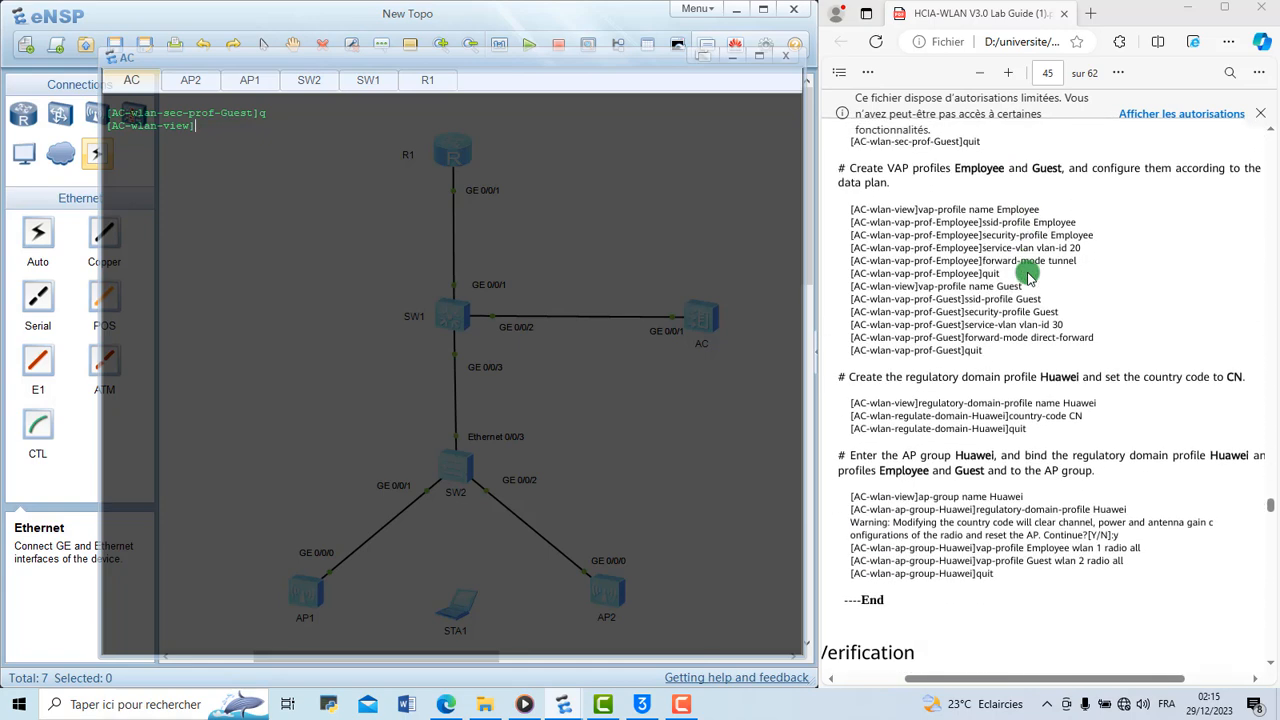
Create a VAP profile named Employee from the WLAN view of the AC
scroll(1028, 276, up, 1)
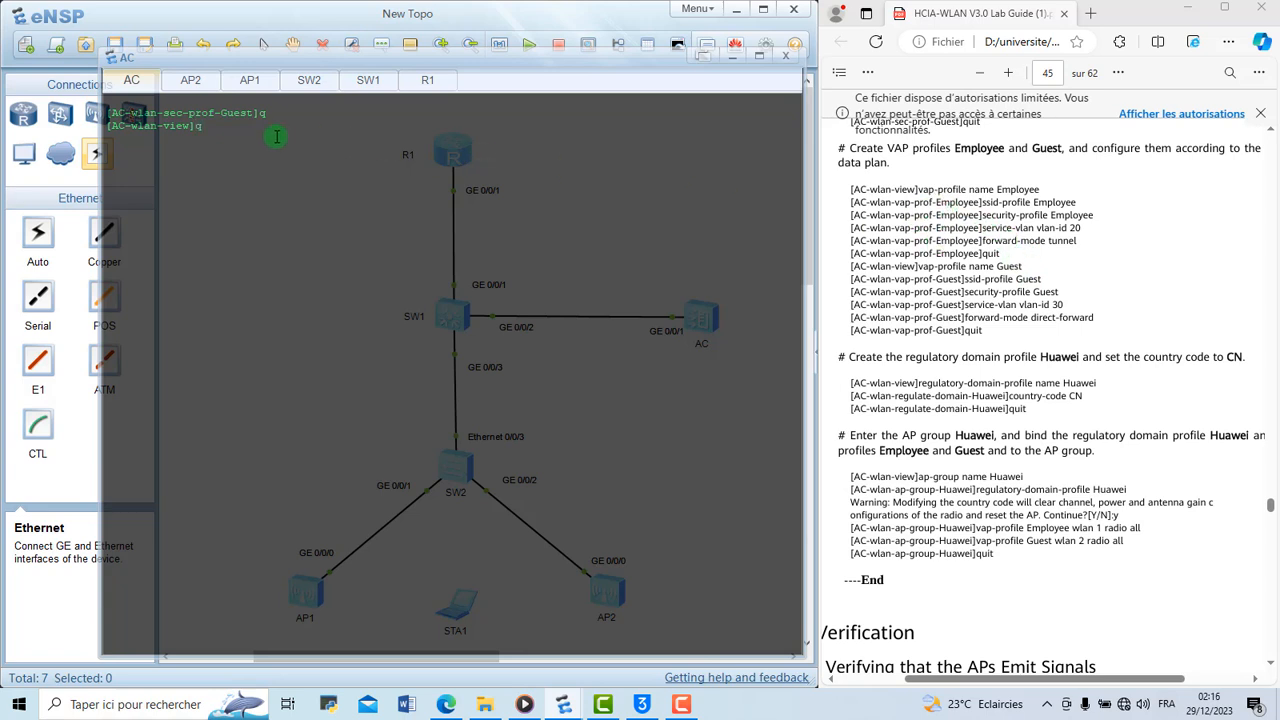
text(vap)
key(Tab)
text(n)
key(Tab)
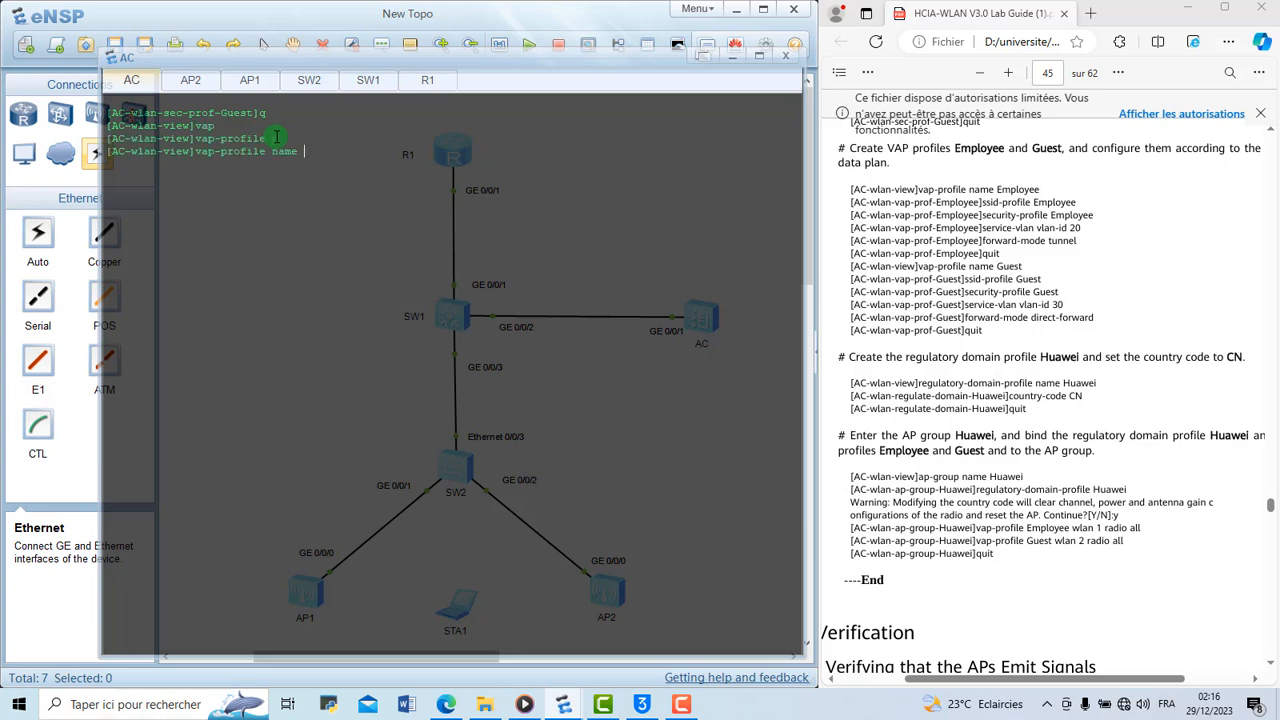
text(Employee)
key(Return)
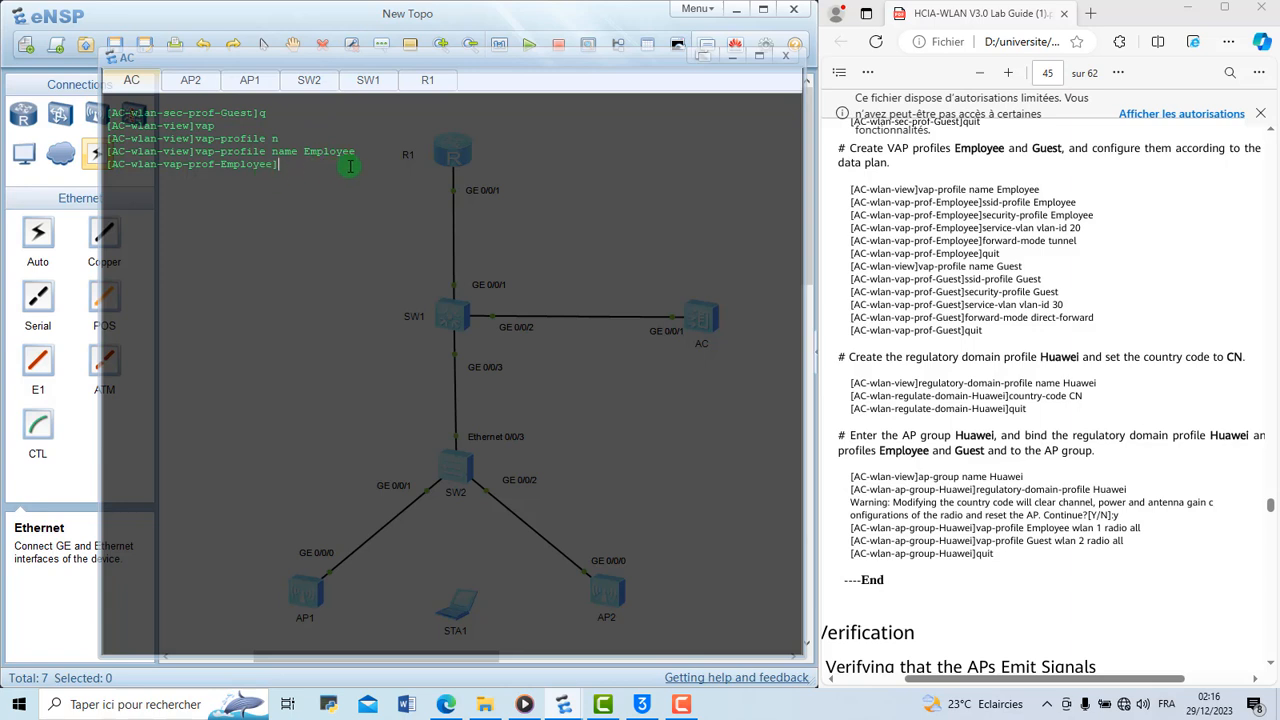
Bind the SSID profile Employee to the Employee VAP profile
text(ssi)
key(Tab)
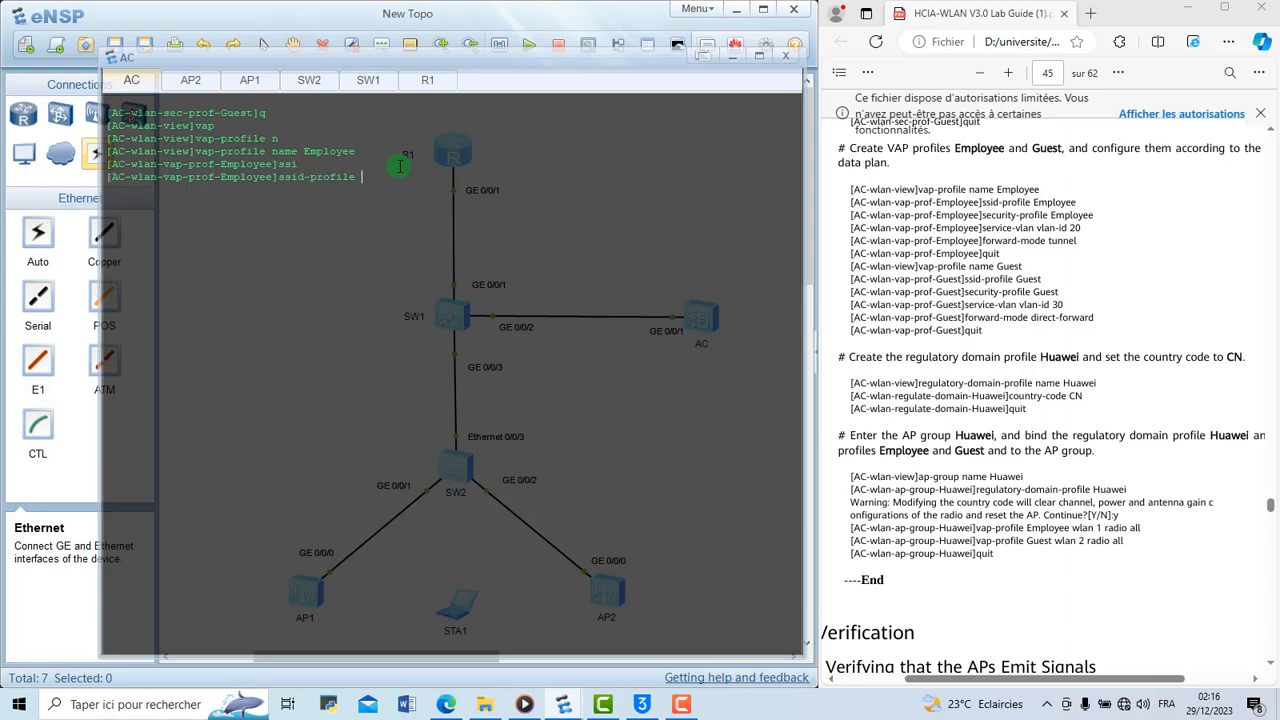
text(Employee)
key(Return)
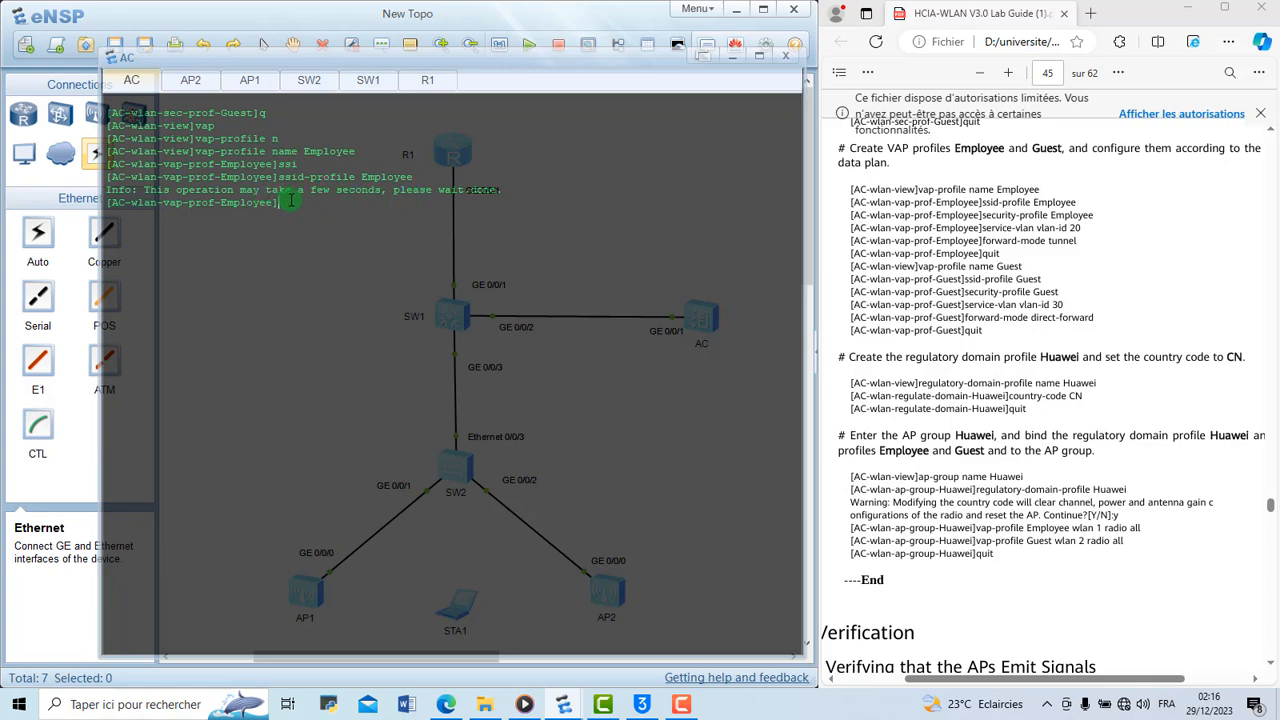
Run disp th to check the current configuration of the Employee VAP profile
text(secur)
key(BackSpace)
text(th)
key(Return)
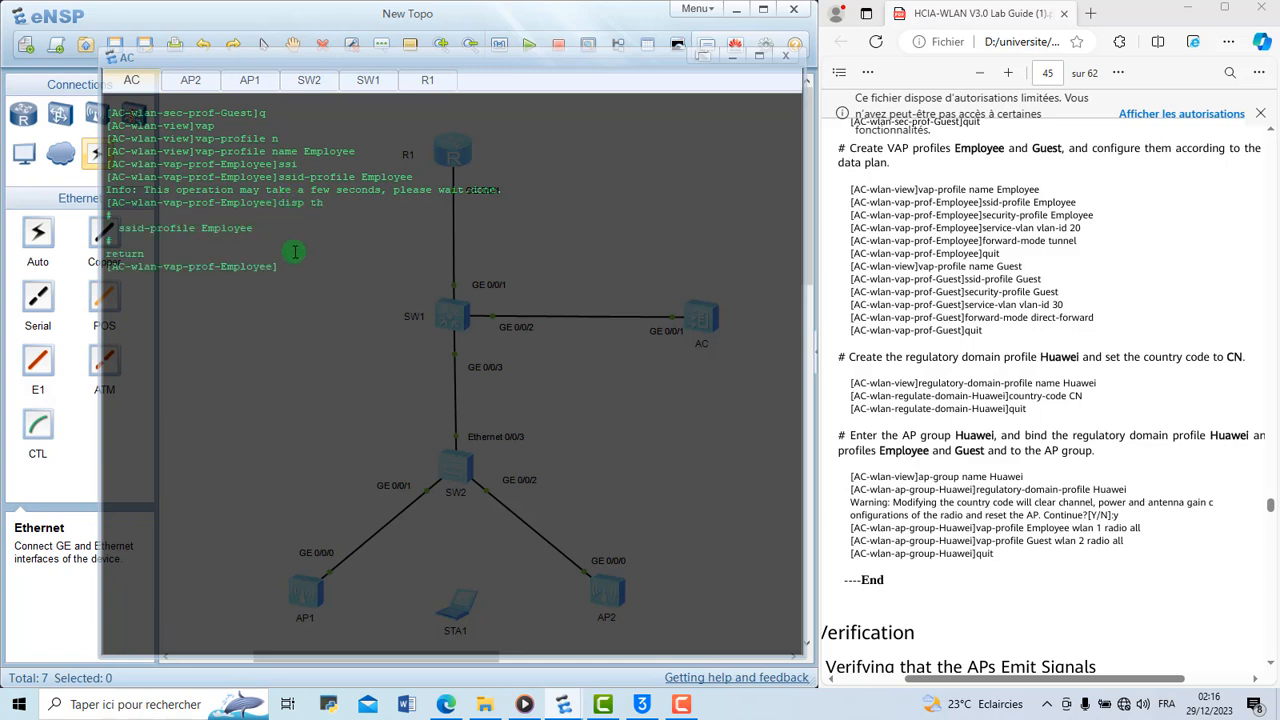
Bind the security profile Employee to the Employee VAP profile
text(se)
key(Tab)
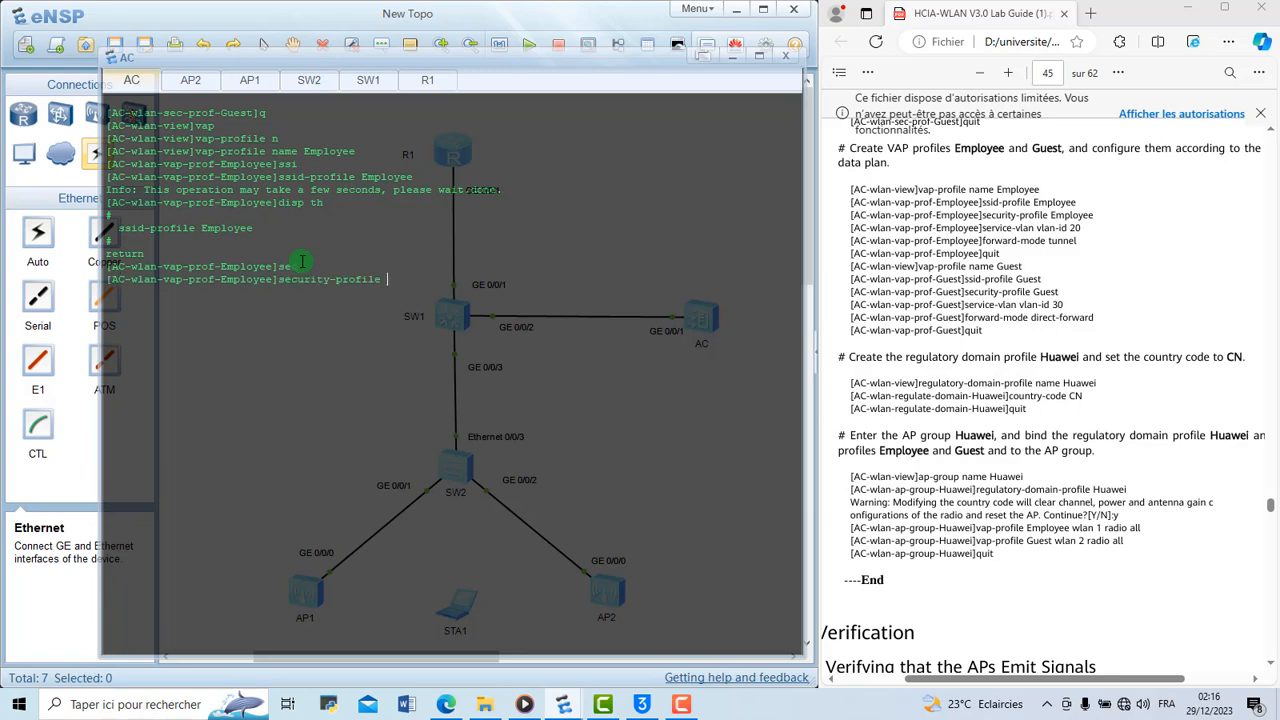
text(Employee)
key(Return)
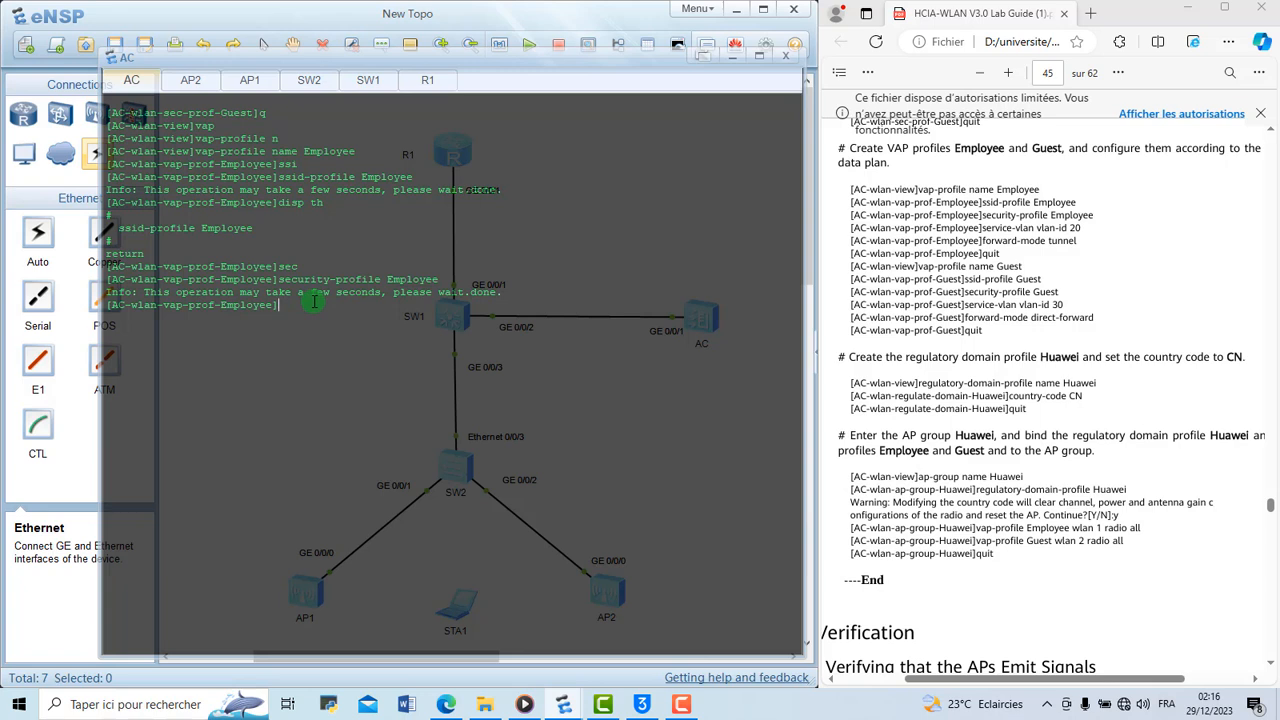
text(fo)
key(BackSpace)
key(BackSpace)
text(c)
text(vl)
key(Tab)
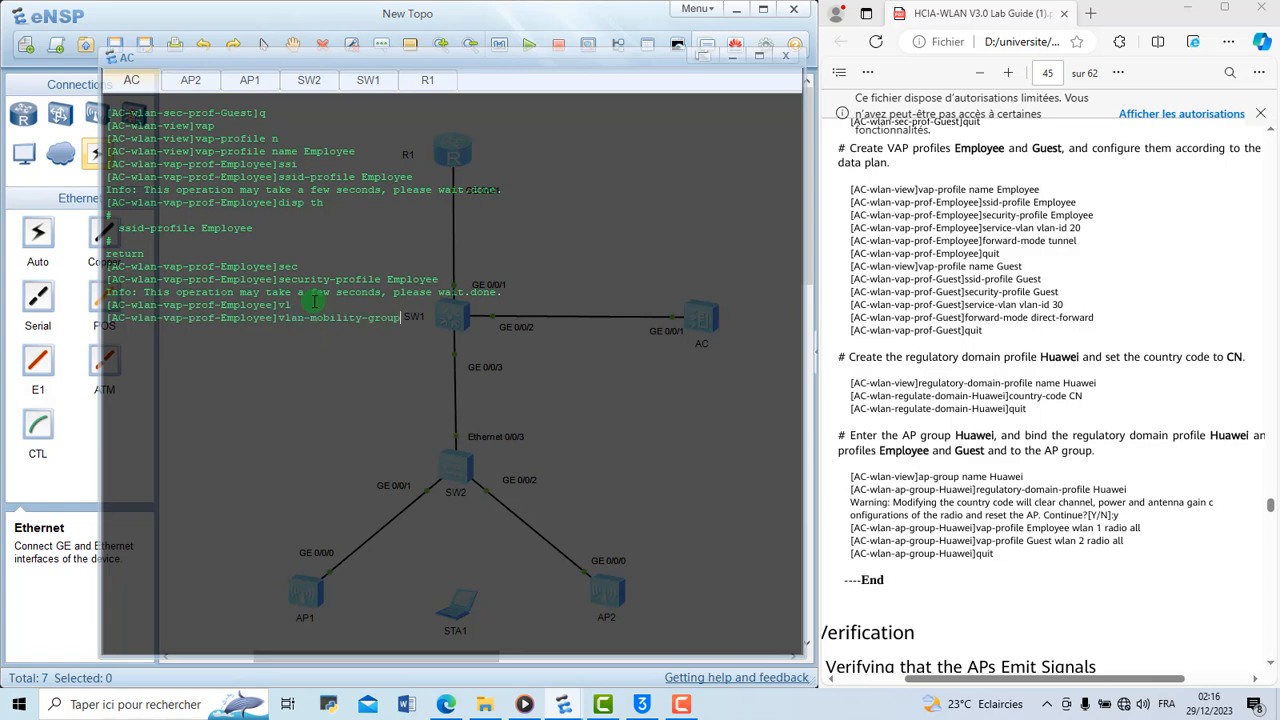
key(BackSpace)
key(BackSpace)
key(BackSpace)
key(BackSpace)
key(BackSpace)
key(BackSpace)
key(BackSpace)
key(BackSpace)
key(BackSpace)
key(BackSpace)
key(BackSpace)
key(BackSpace)
key(BackSpace)
key(BackSpace)
text(se)
key(Tab)
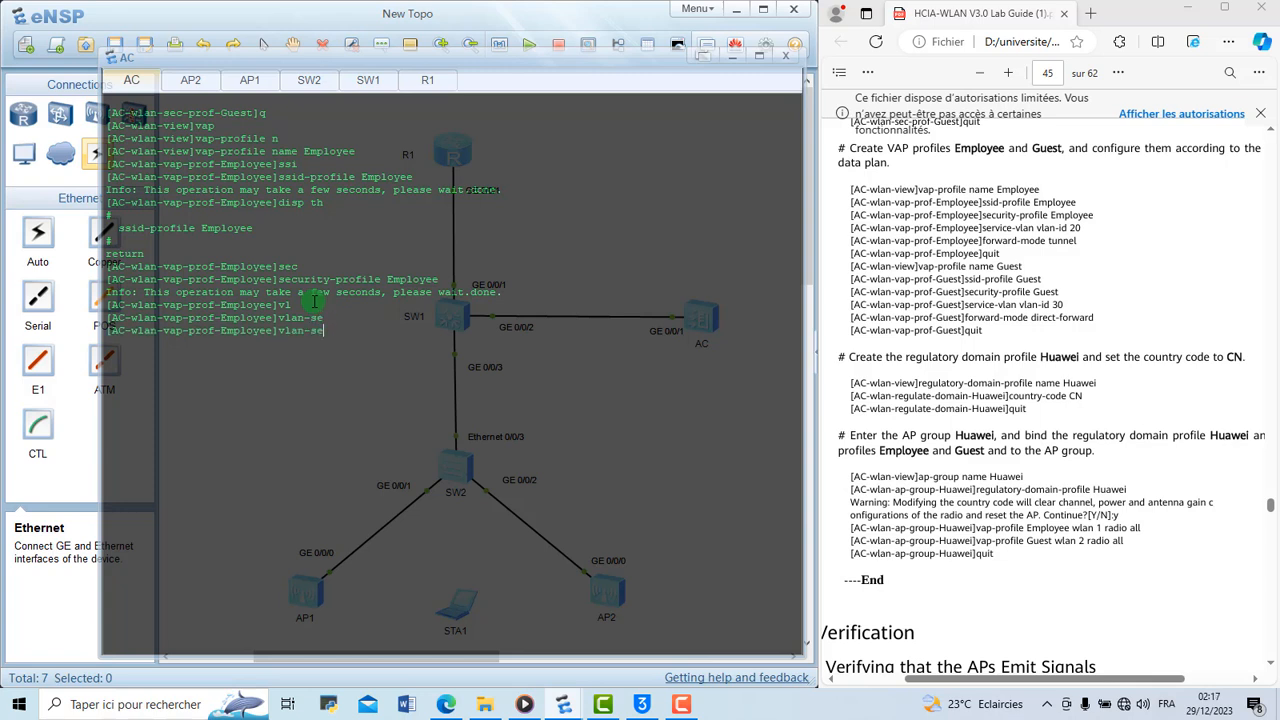
text(r)
key(Tab)
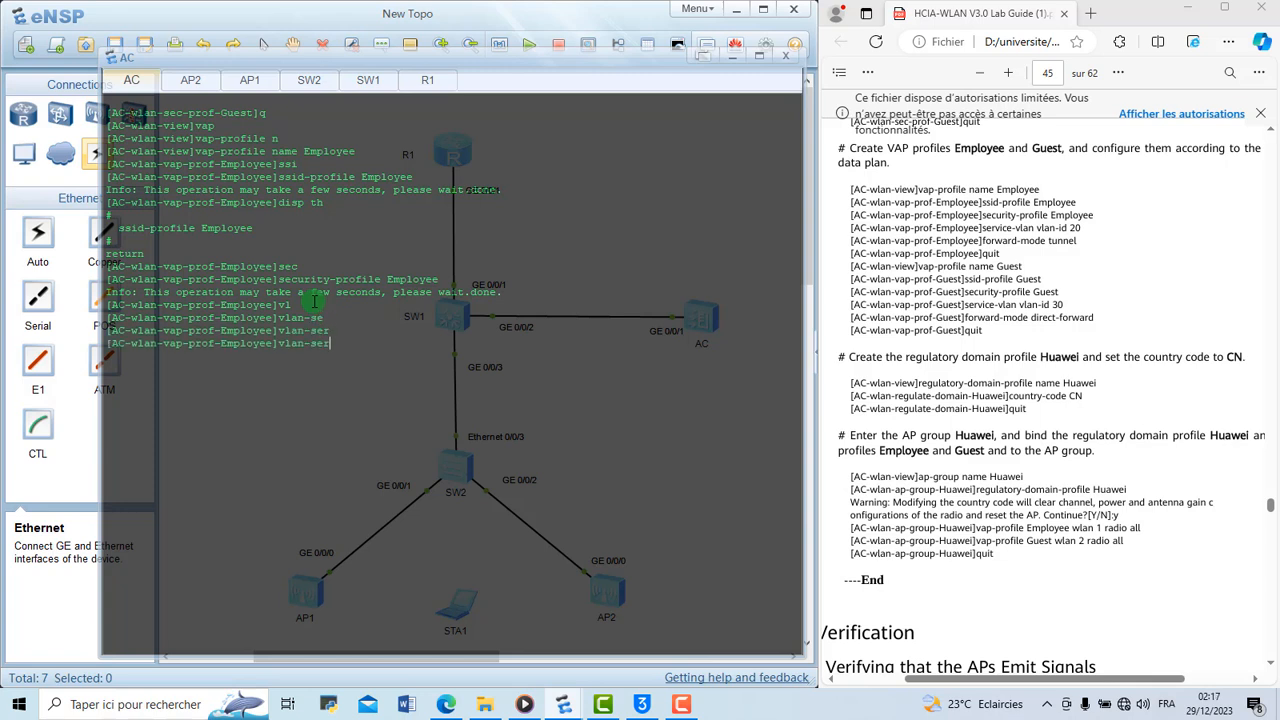
key(BackSpace)
key(BackSpace)
key(BackSpace)
key(BackSpace)
key(BackSpace)
key(BackSpace)
Set the service VLAN of the Employee VAP profile to vlan-id 20
key(BackSpace)
key(BackSpace)
text(se)
key(Tab)
key(BackSpace)
key(BackSpace)
key(BackSpace)
key(BackSpace)
key(BackSpace)
key(BackSpace)
key(BackSpace)
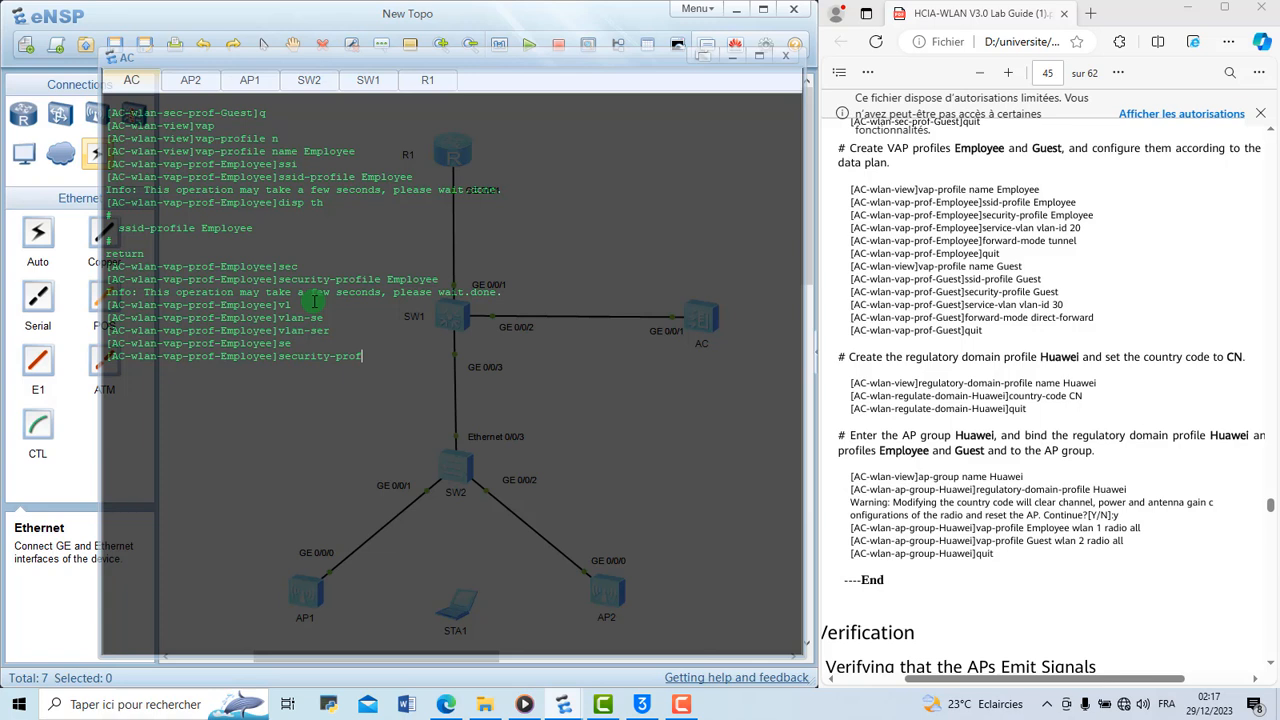
key(BackSpace)
key(BackSpace)
key(BackSpace)
key(BackSpace)
key(BackSpace)
key(BackSpace)
key(BackSpace)
text(rv)
key(Tab)
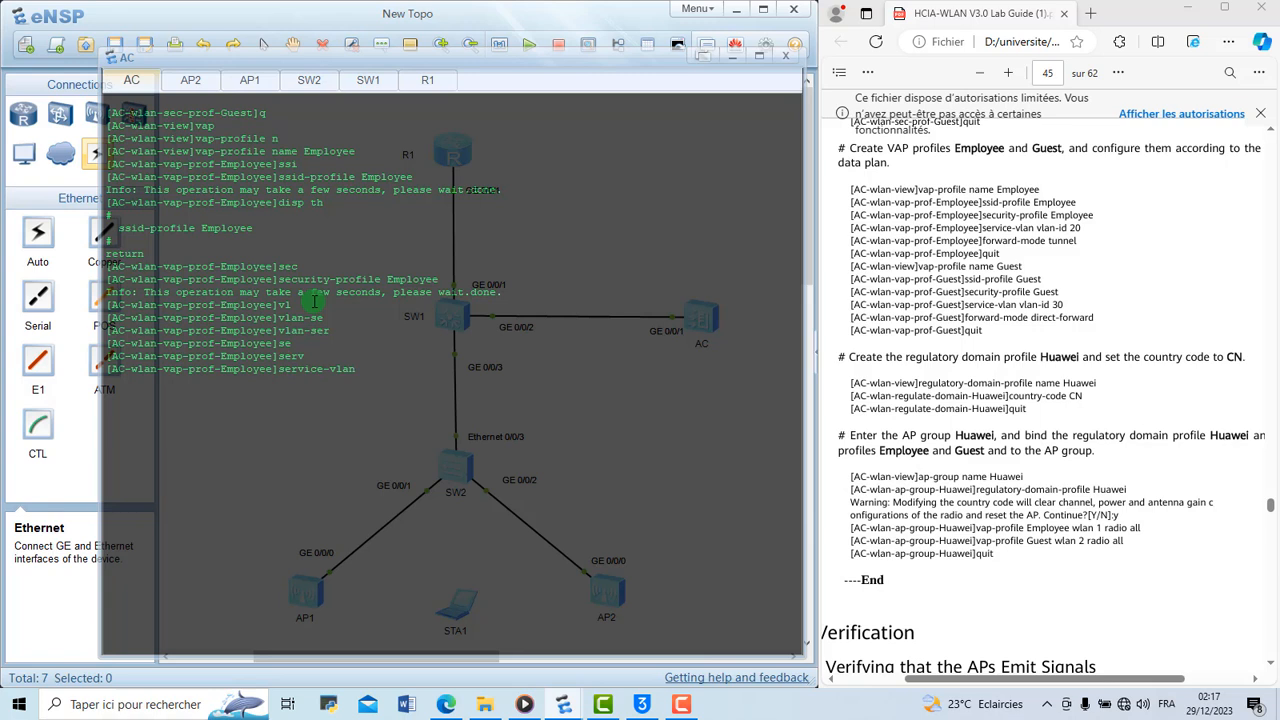
text(vl)
key(Tab)
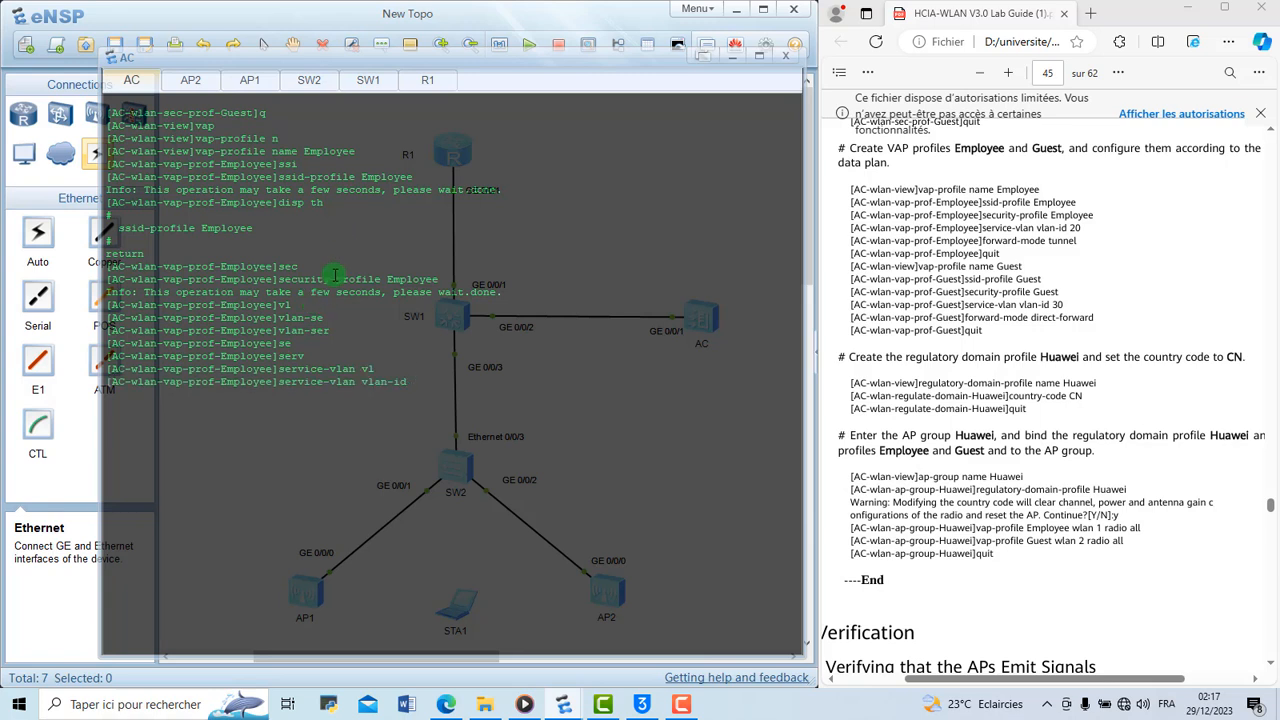
text(20)
key(Return)
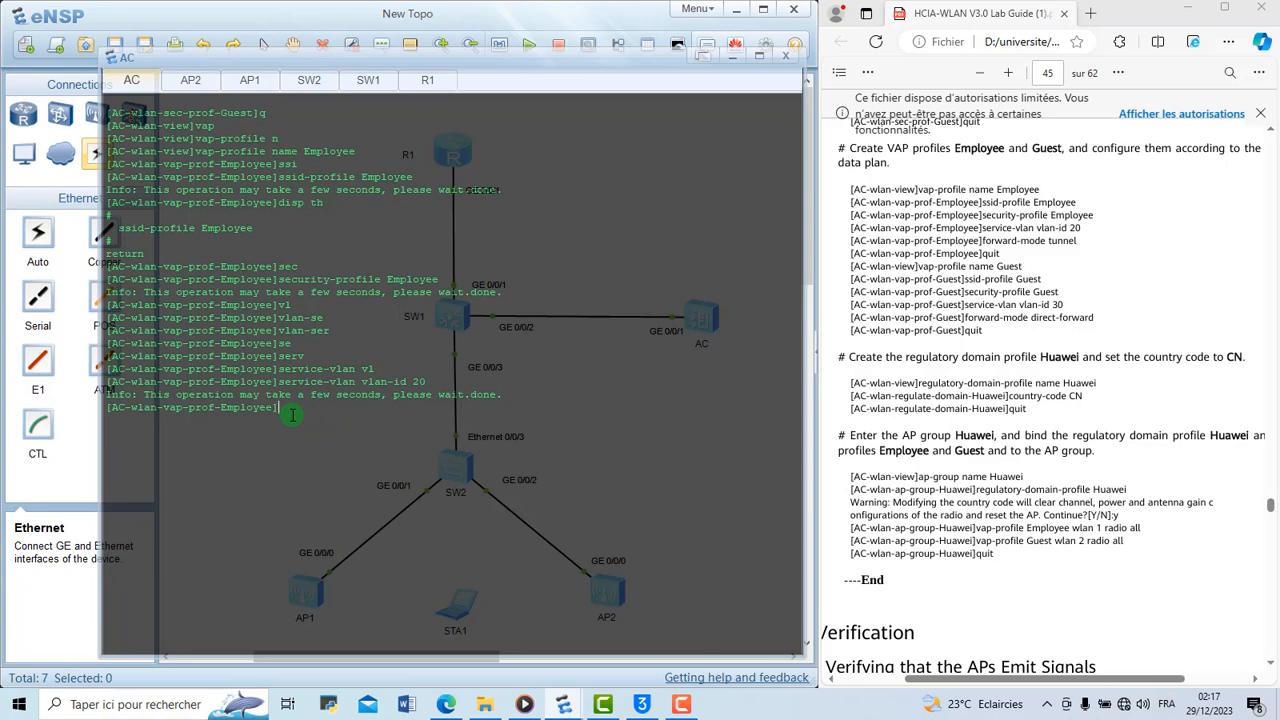
Set the forwarding mode of the Employee VAP profile to tunnel
text(f)
key(Tab)
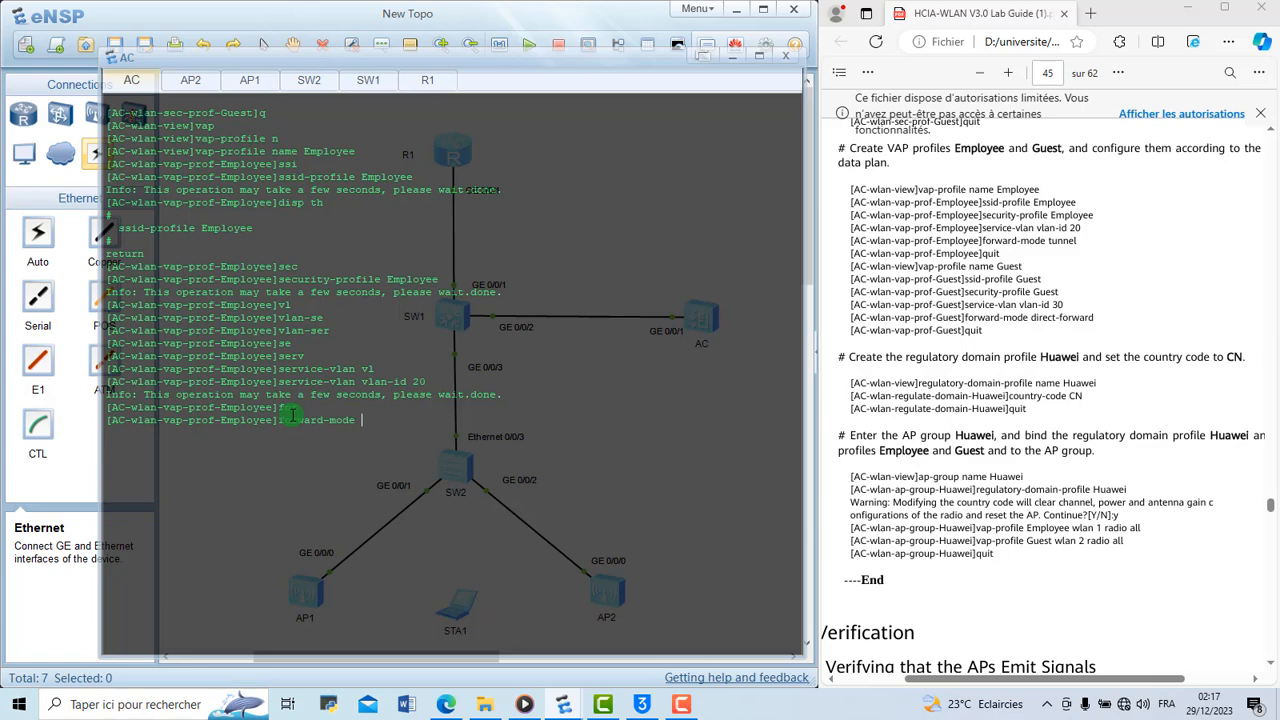
text(tu)
key(Tab)
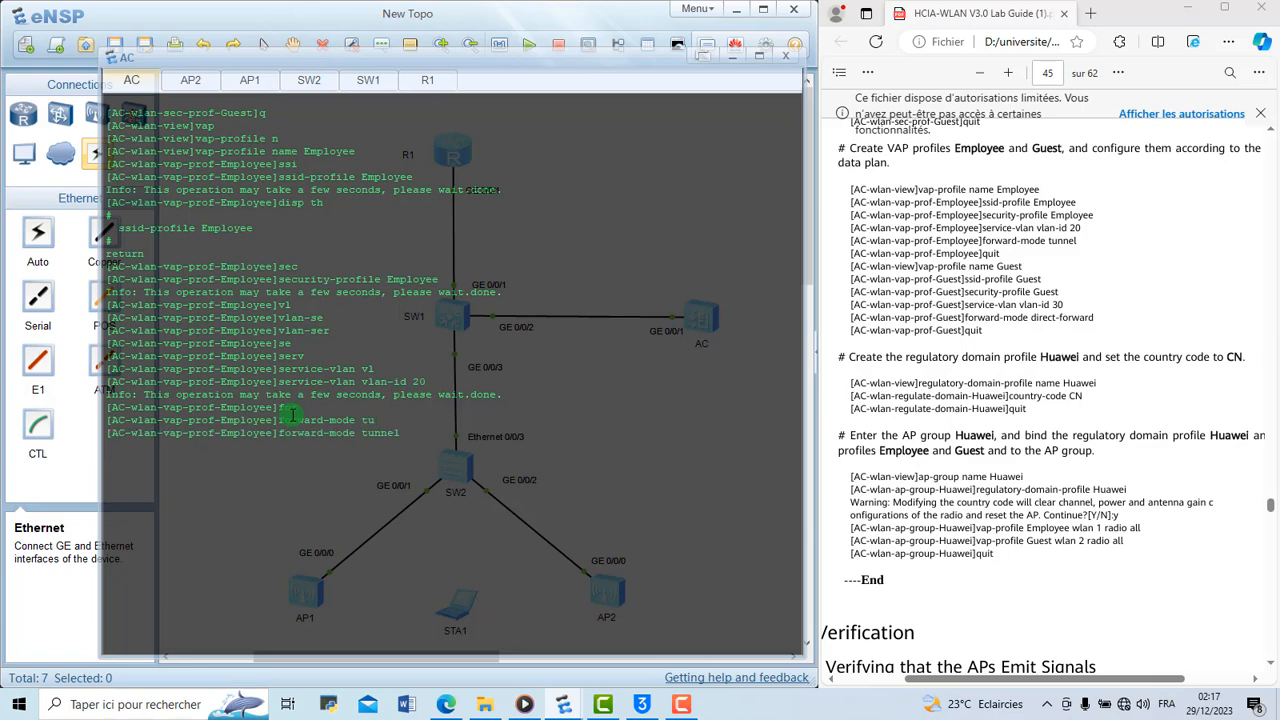
key(Return)
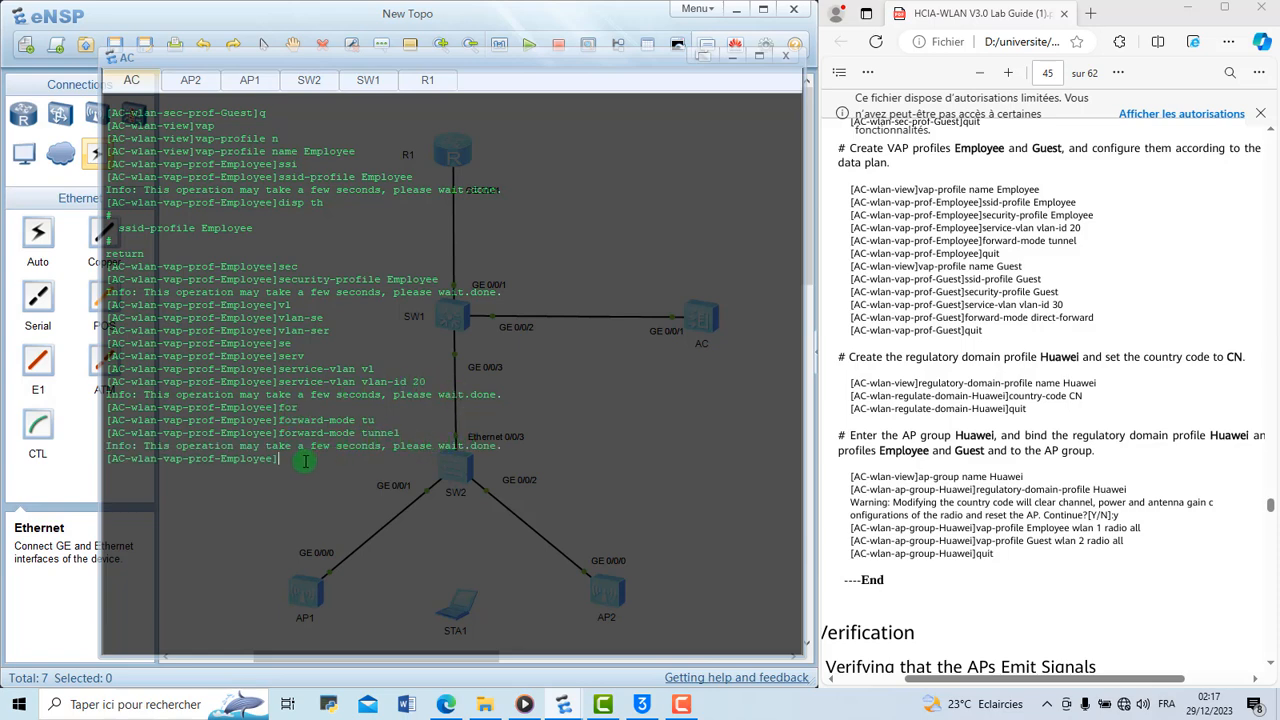
Leave the Employee VAP profile and create a VAP profile named Guest
text(q)
key(Return)
text(vap)
key(Tab)
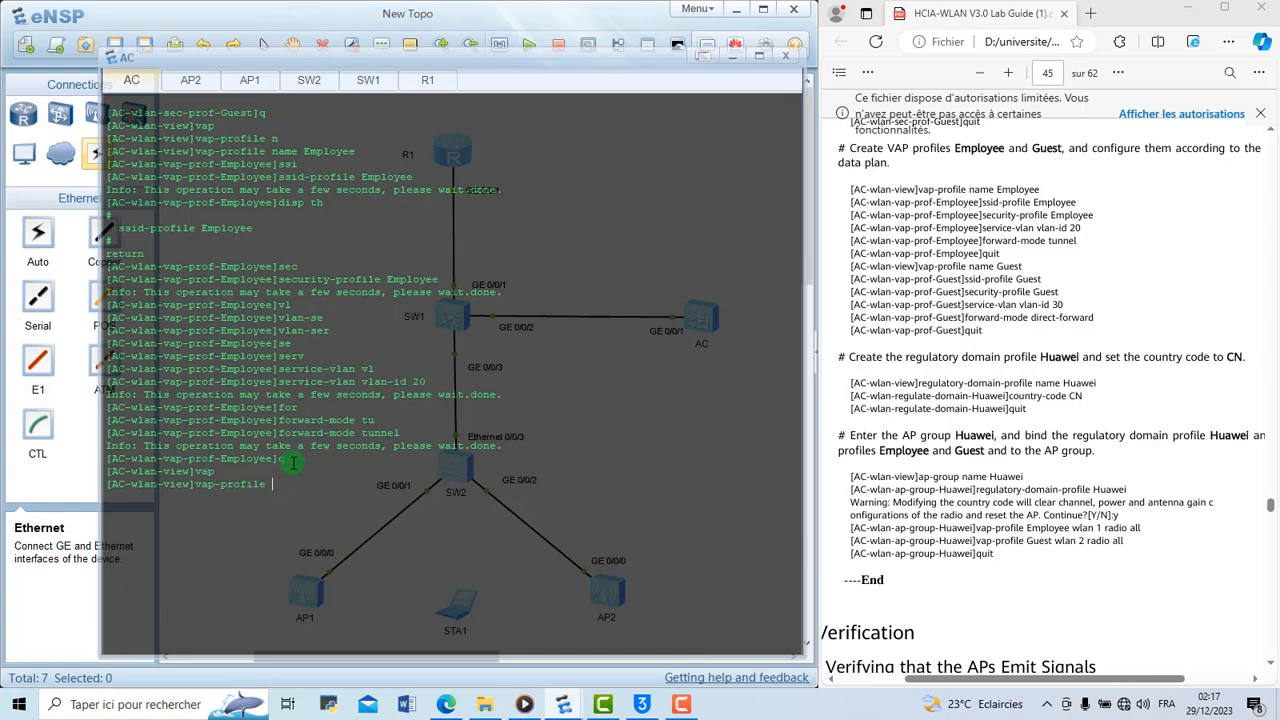
text(n)
key(Tab)
text(Guest)
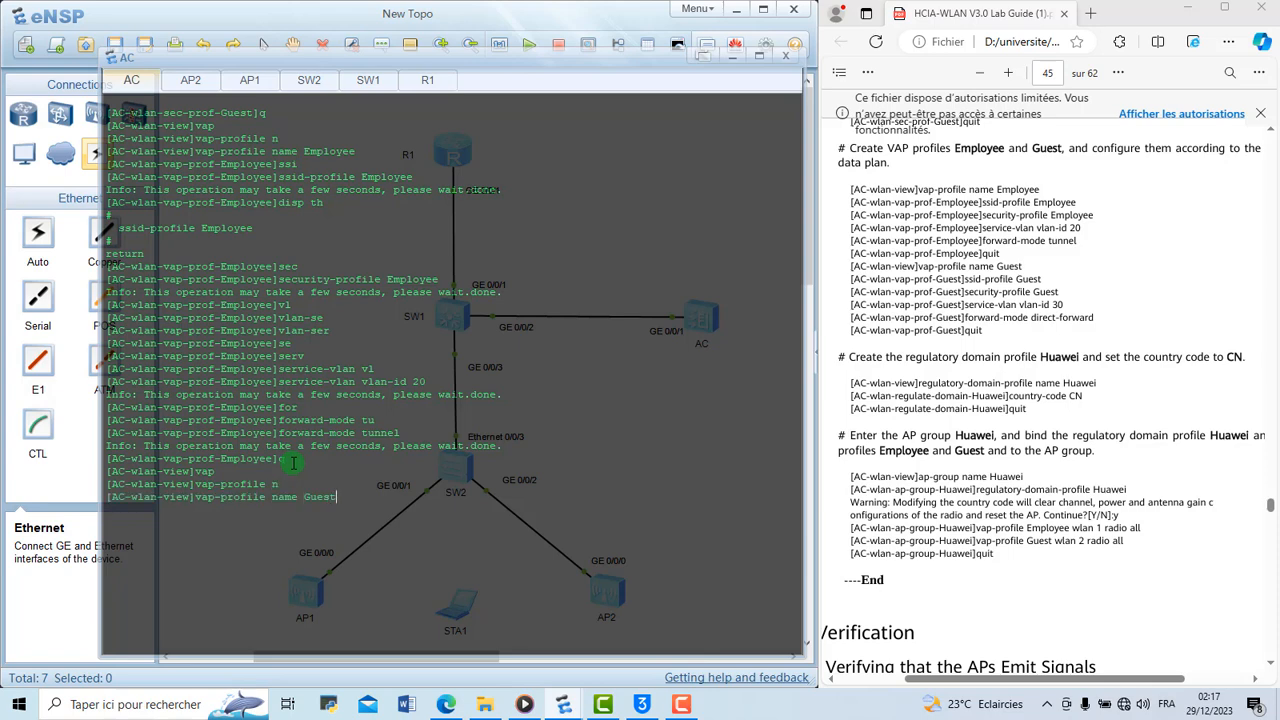
key(Return)
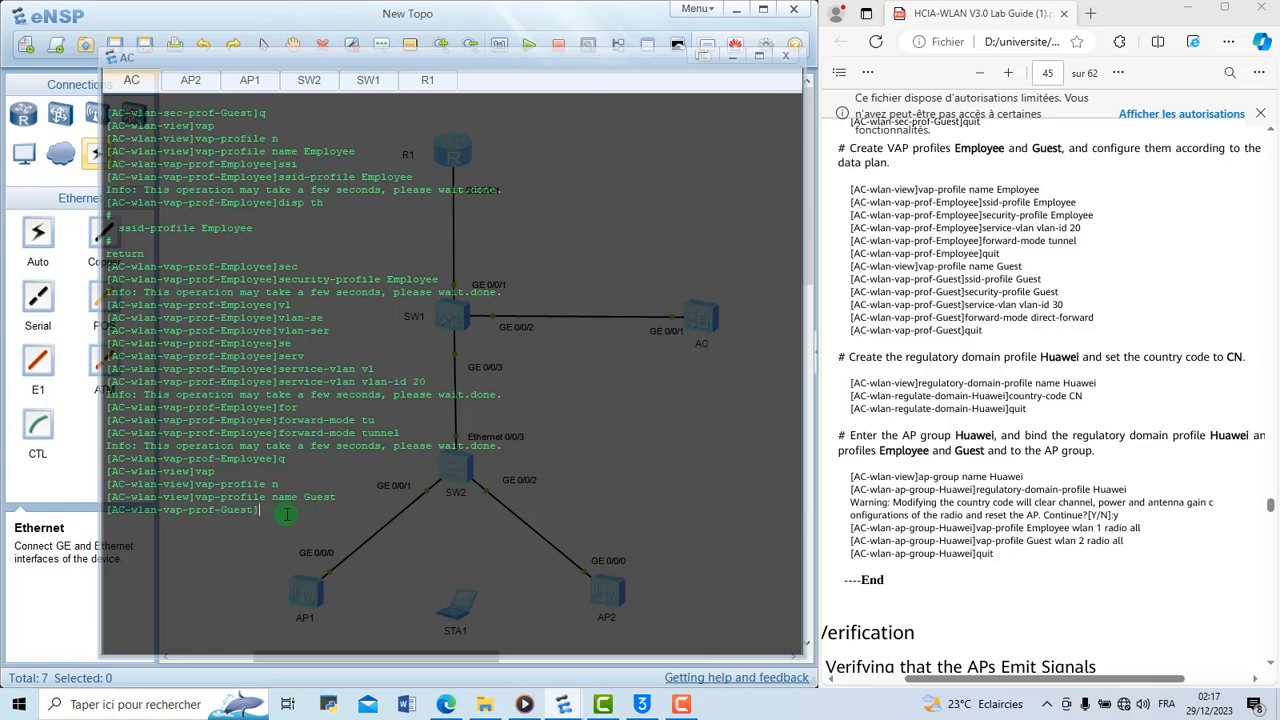
Bind the SSID profile Guest to the Guest VAP profile
text(ssi)
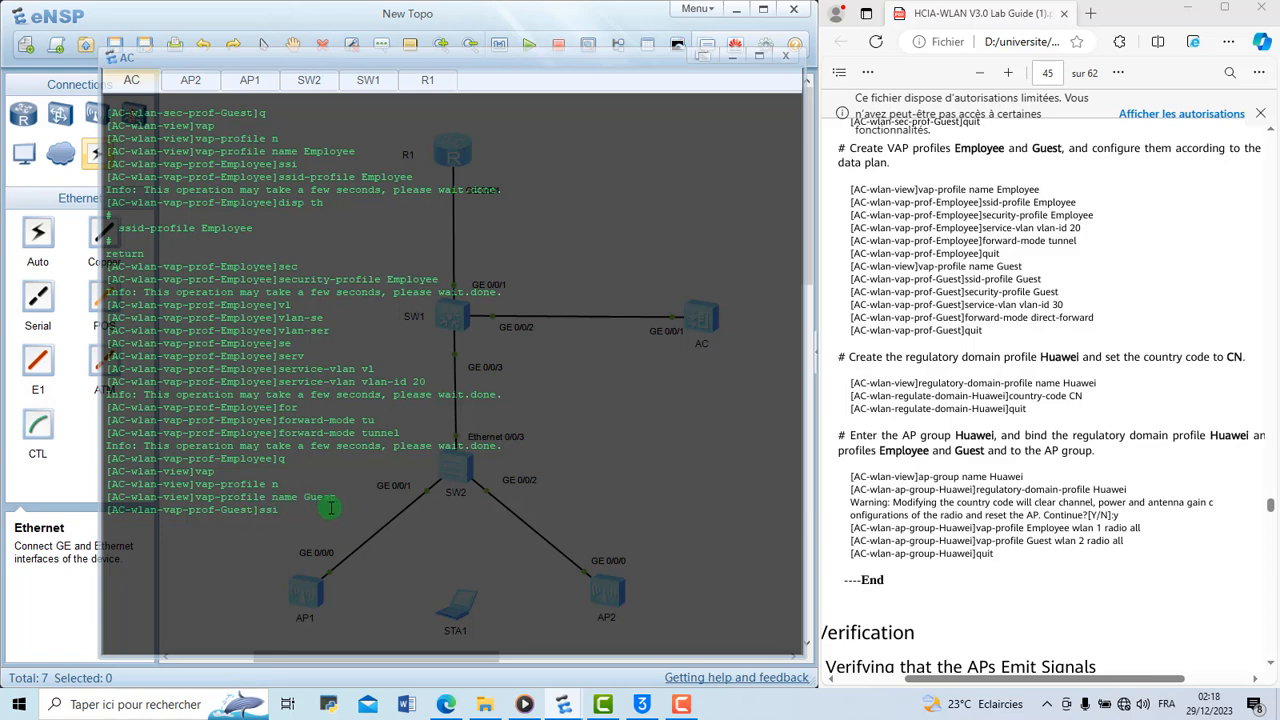
key(Tab)
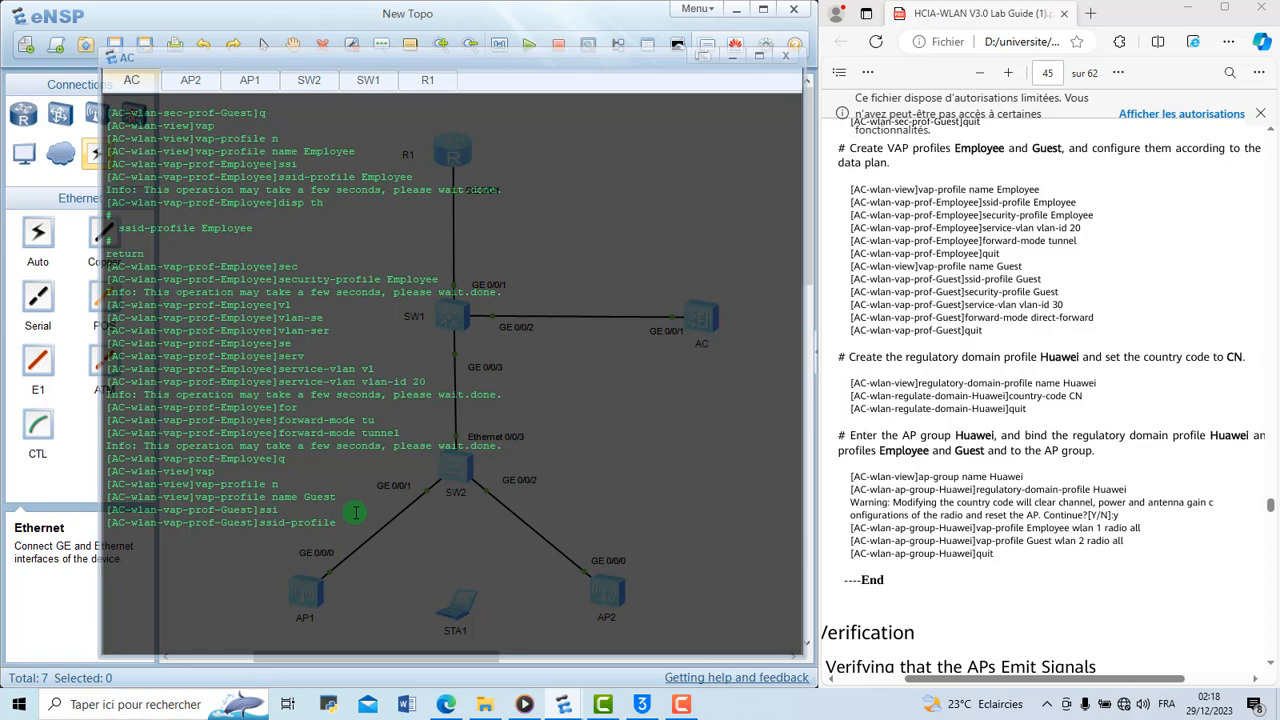
text(Guest)
key(Return)
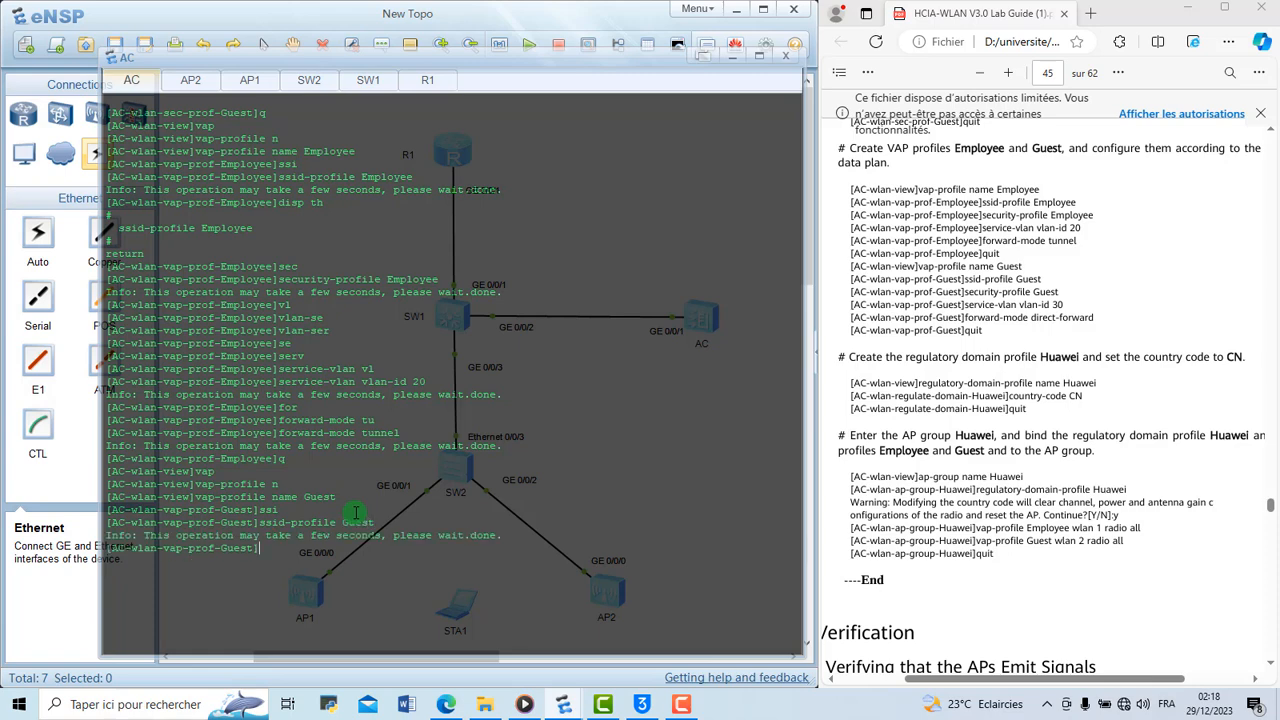
Clear the AC console and bind the security profile Guest to the Guest VAP profile
right_click(299, 555)
click(362, 600)
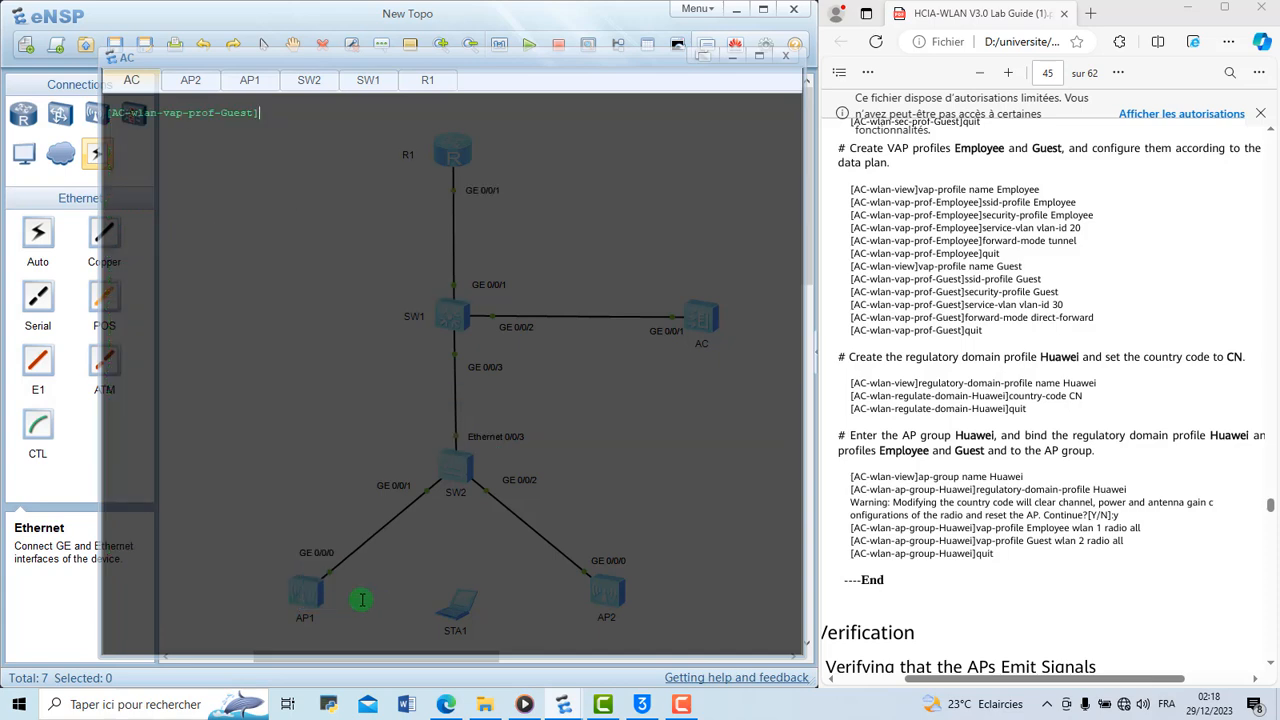
key(Return)
key(Return)
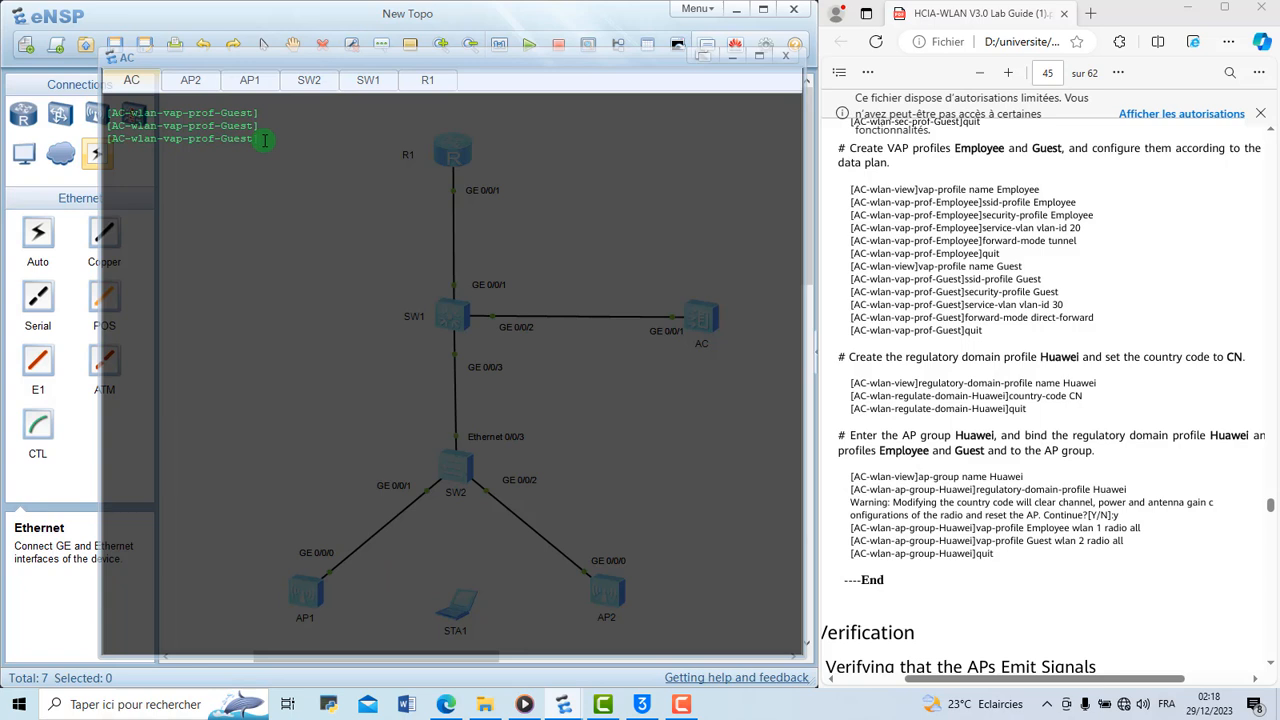
key(Return)
text(security-profile )
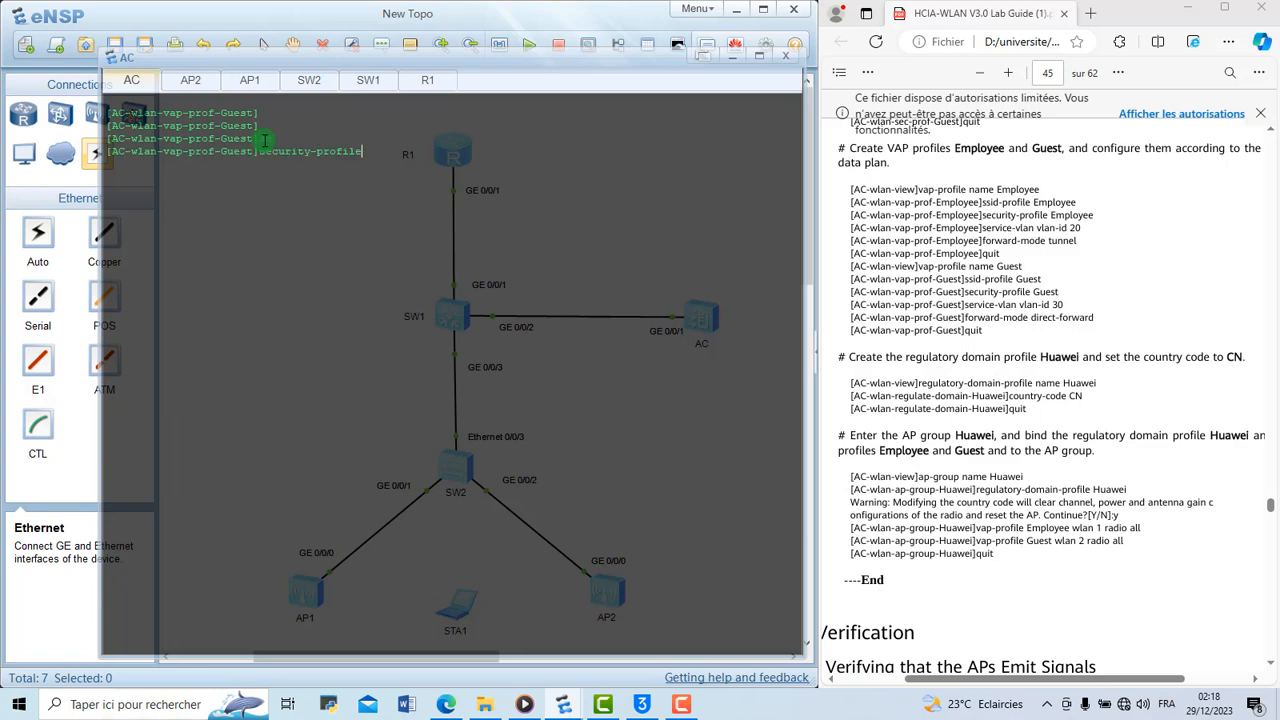
text(Guest)
key(Return)
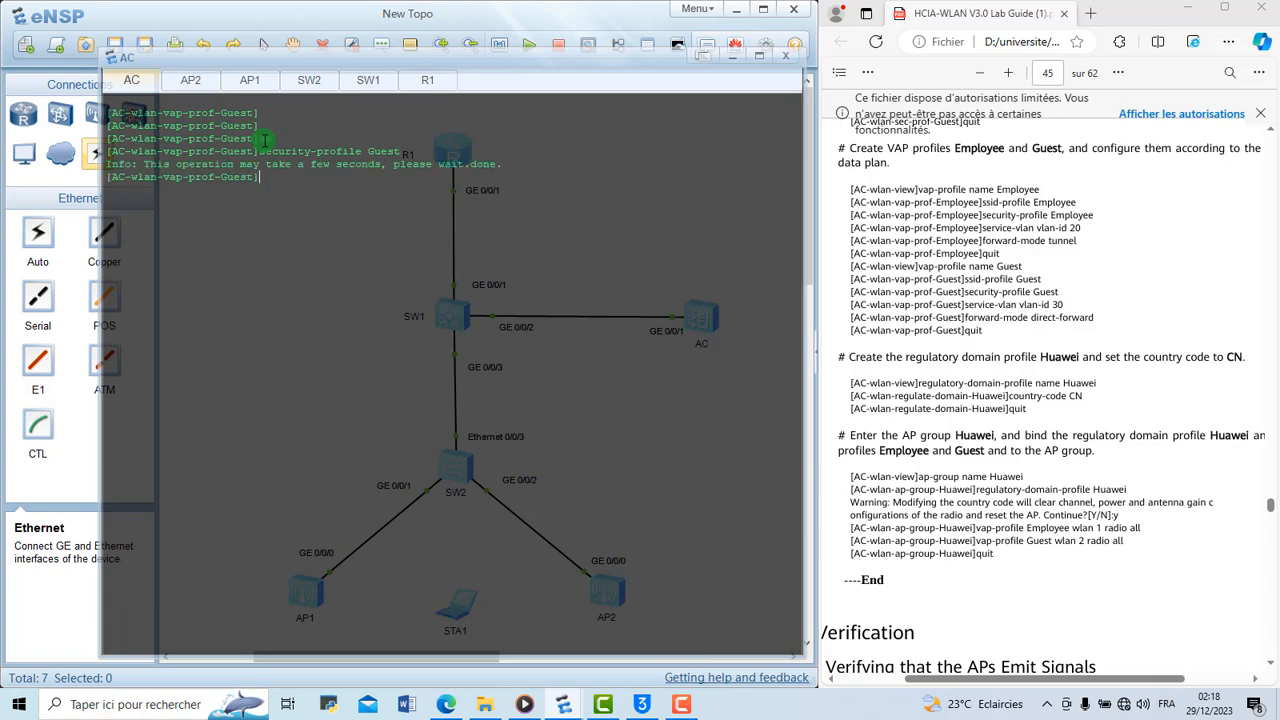
Set the service VLAN of the Guest VAP profile to vlan-id 30
text(ser)
key(Tab)
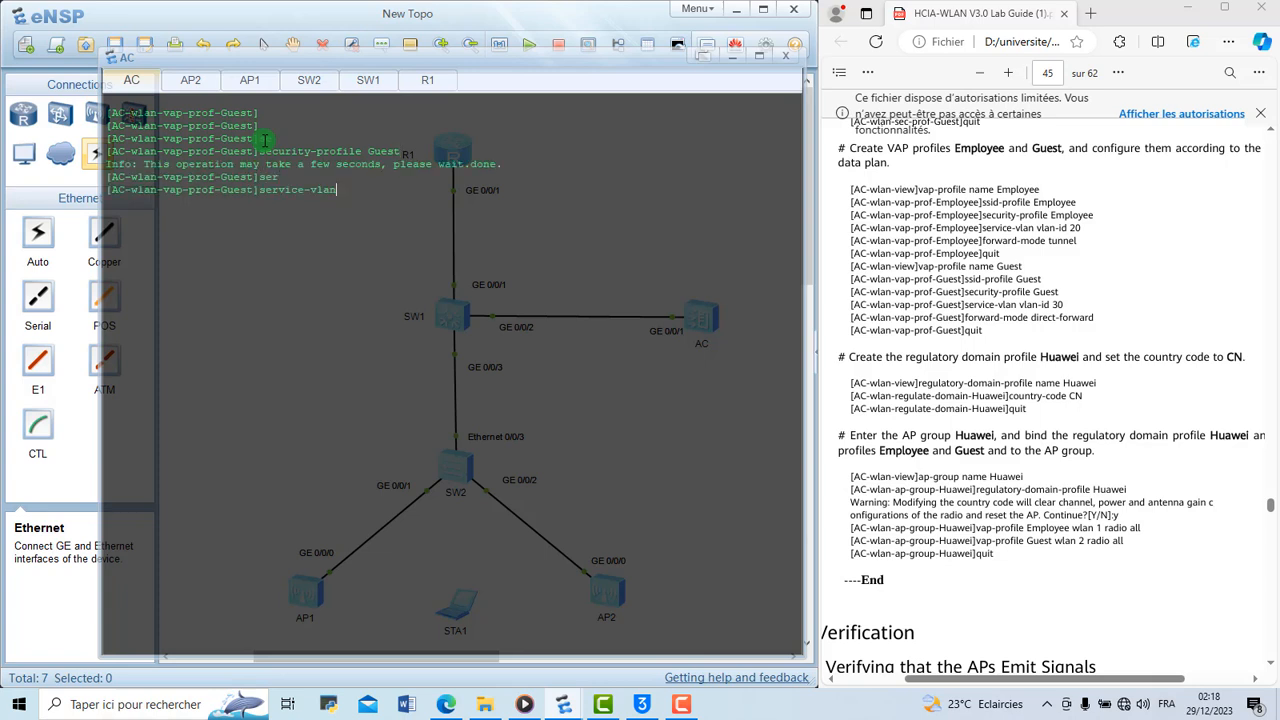
text(vl)
key(Tab)
text(30)
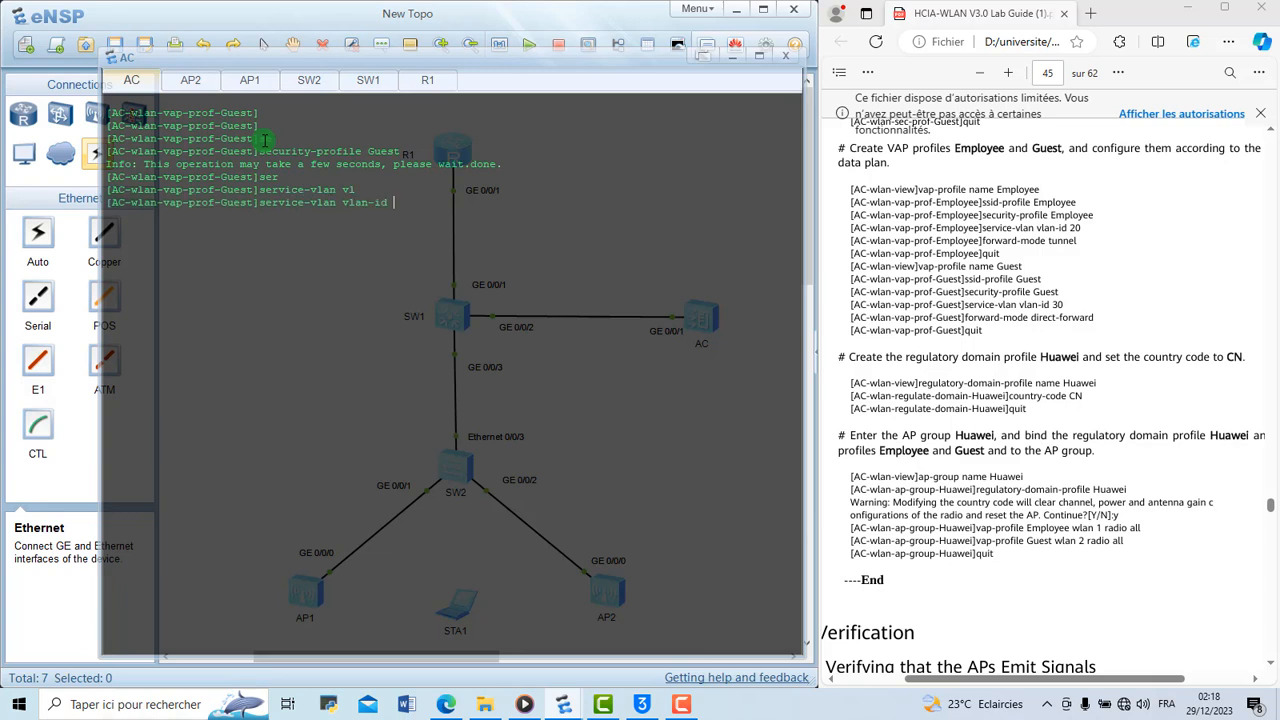
key(Return)
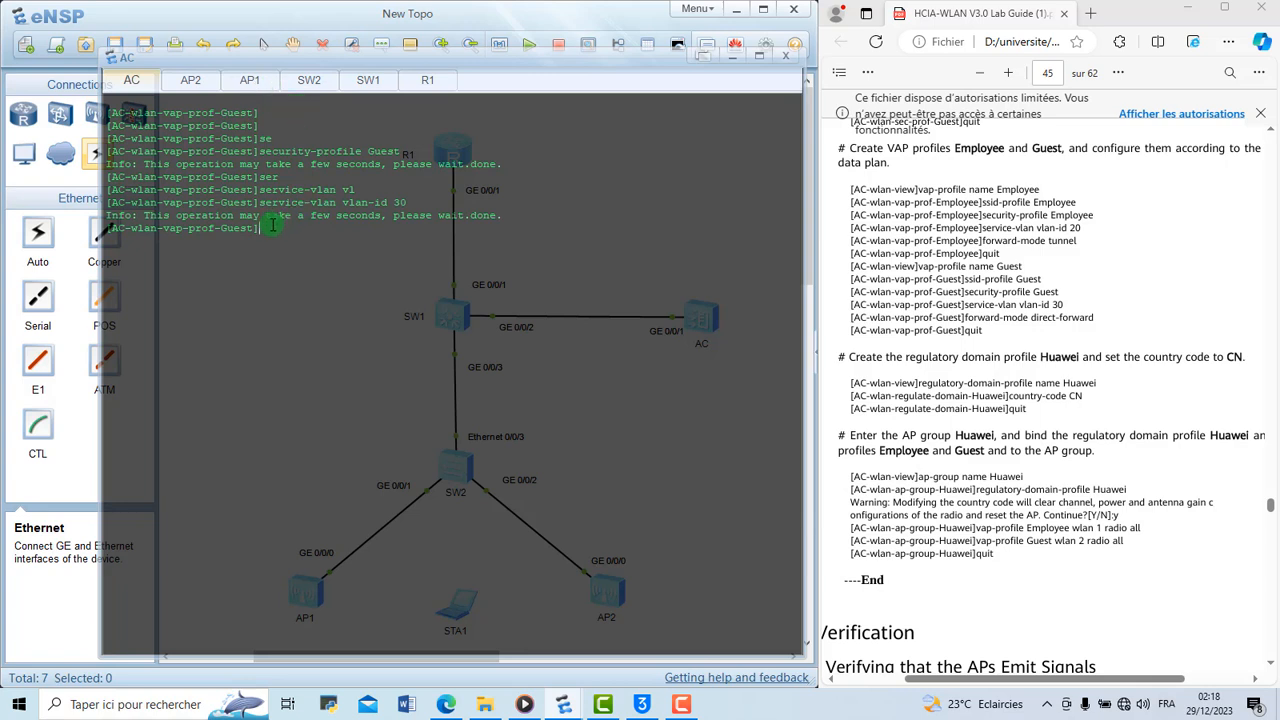
key(Return)
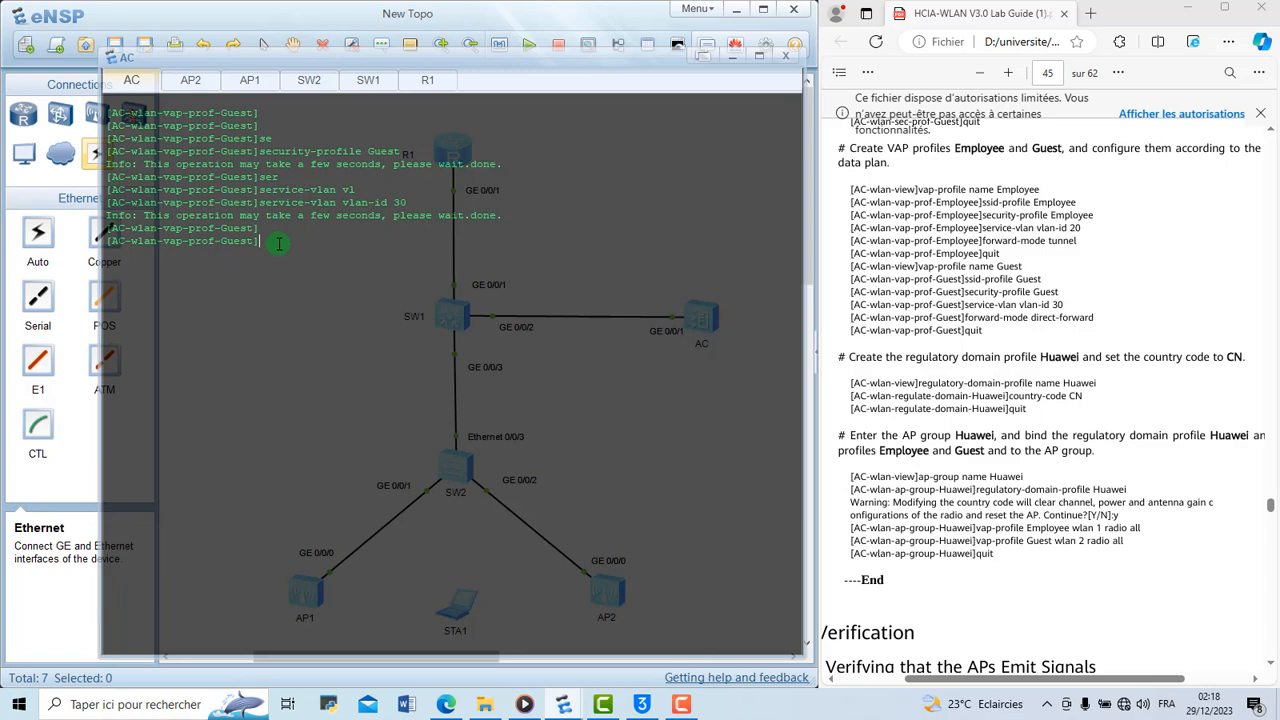
Set the forwarding mode of the Guest VAP profile to direct-forward
text(f)
key(Tab)
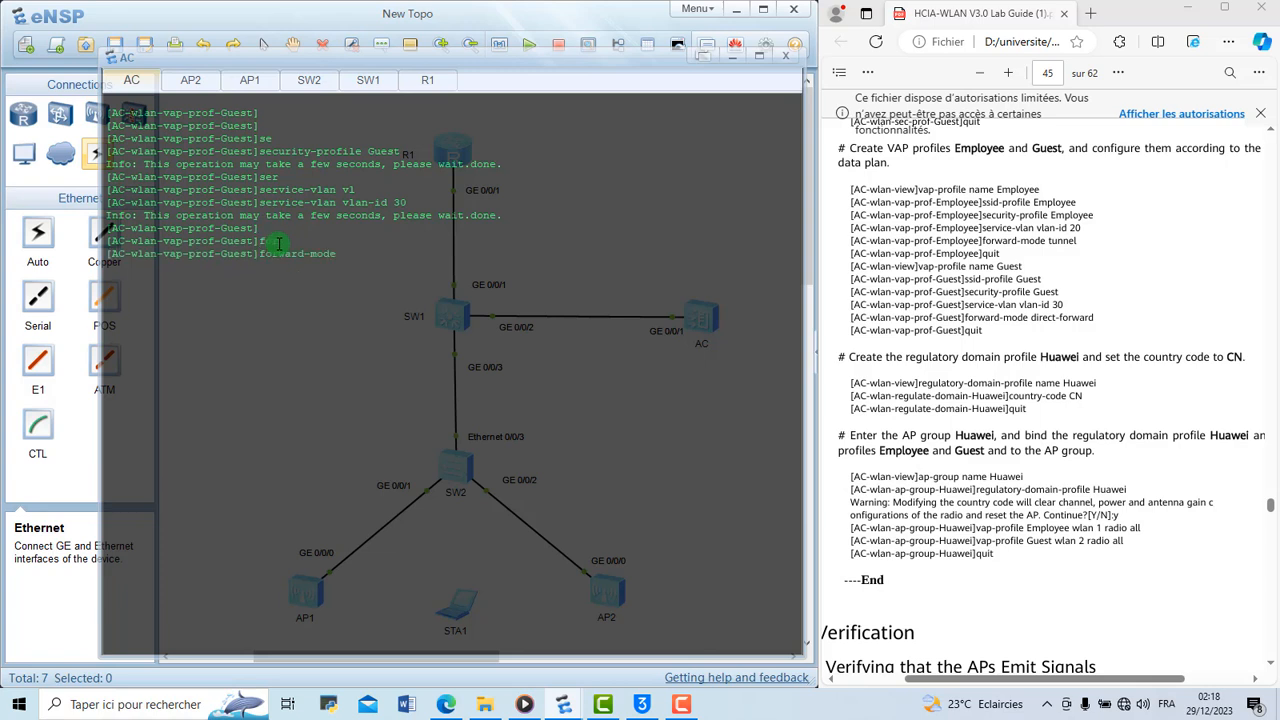
text(di)
key(Tab)
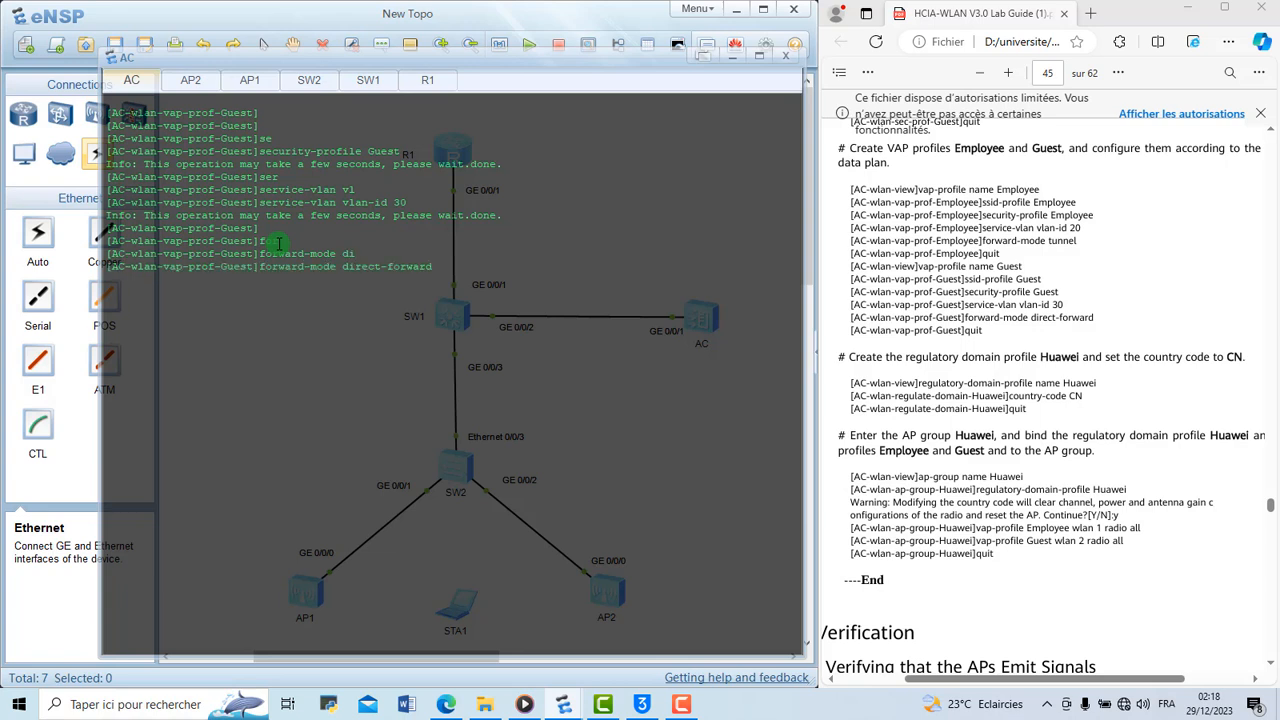
key(Return)
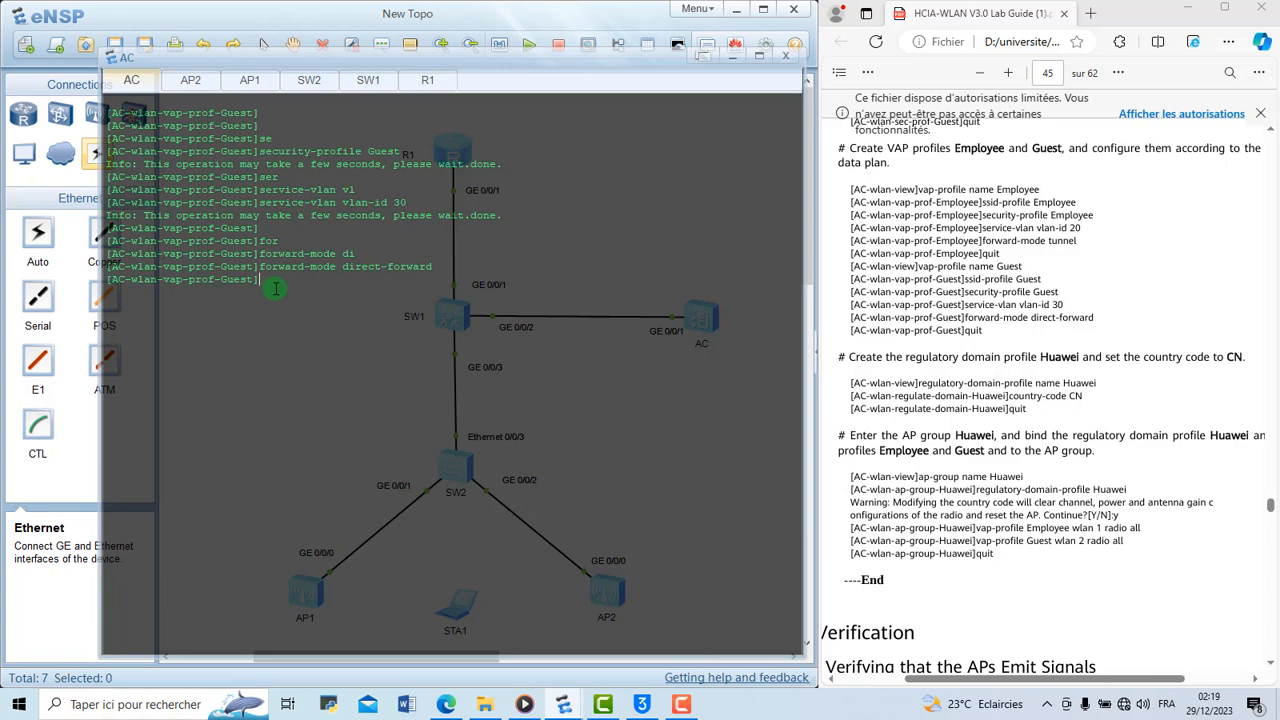
key(Return)
key(Return)
key(Return)
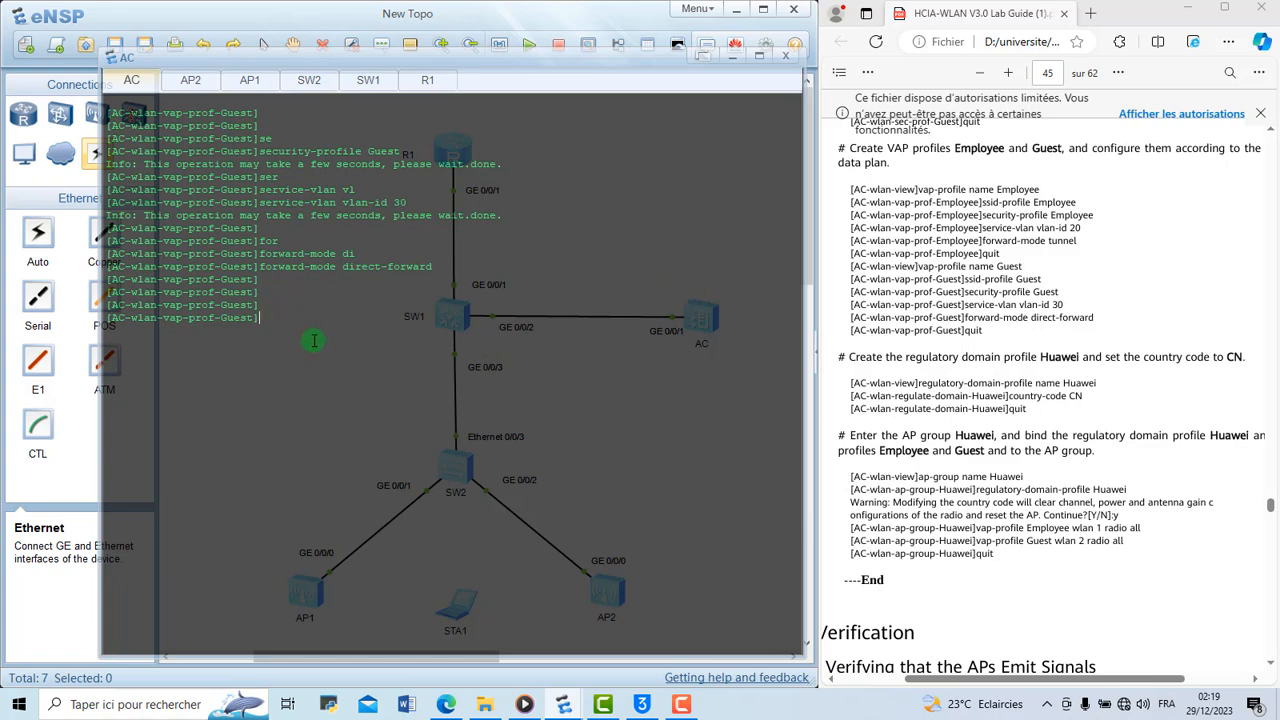
Leave the Guest VAP profile and create a regulatory domain profile named Huawei
text(q)
key(Return)
text(re)
key(Tab)
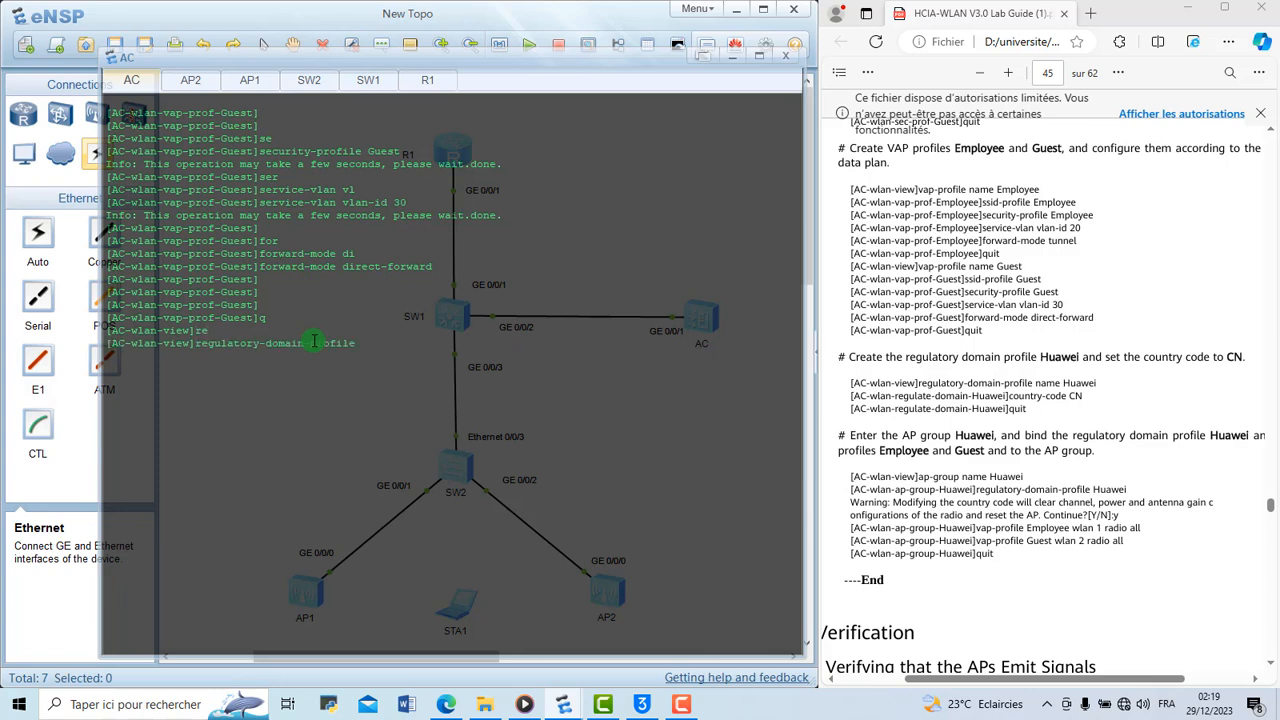
text(n)
key(Tab)
text(H)
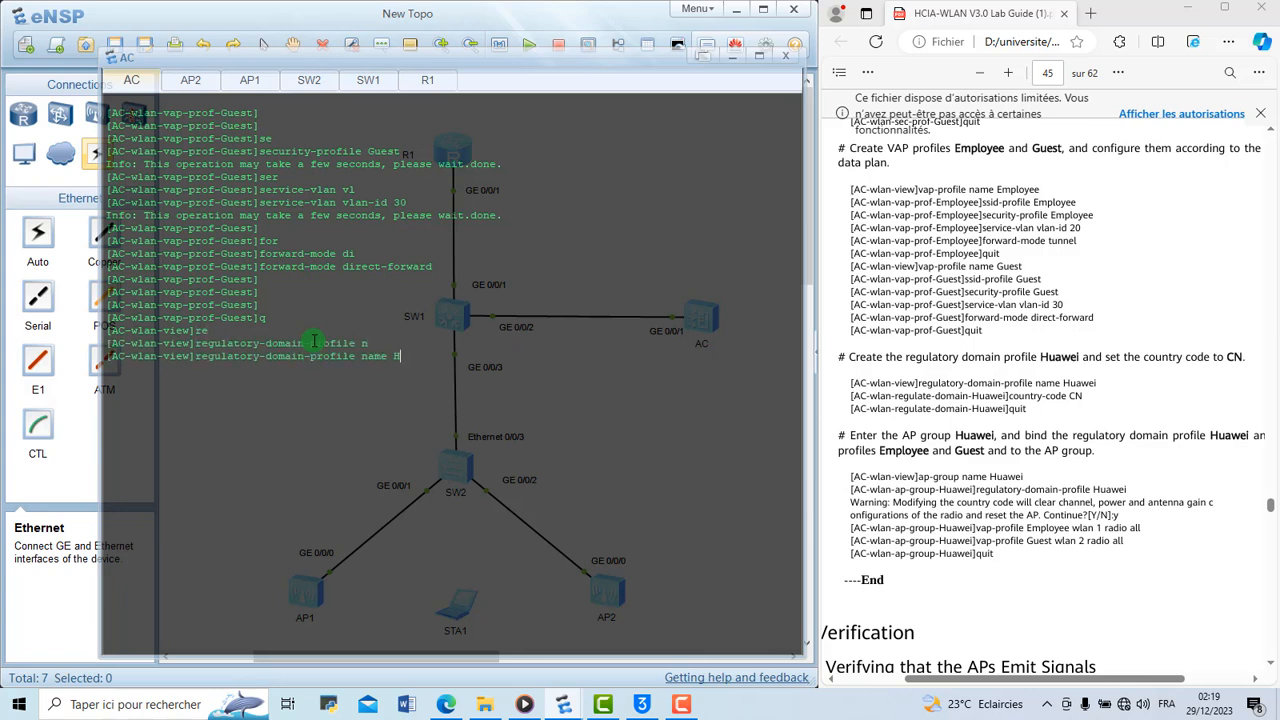
text(uawei)
key(Return)
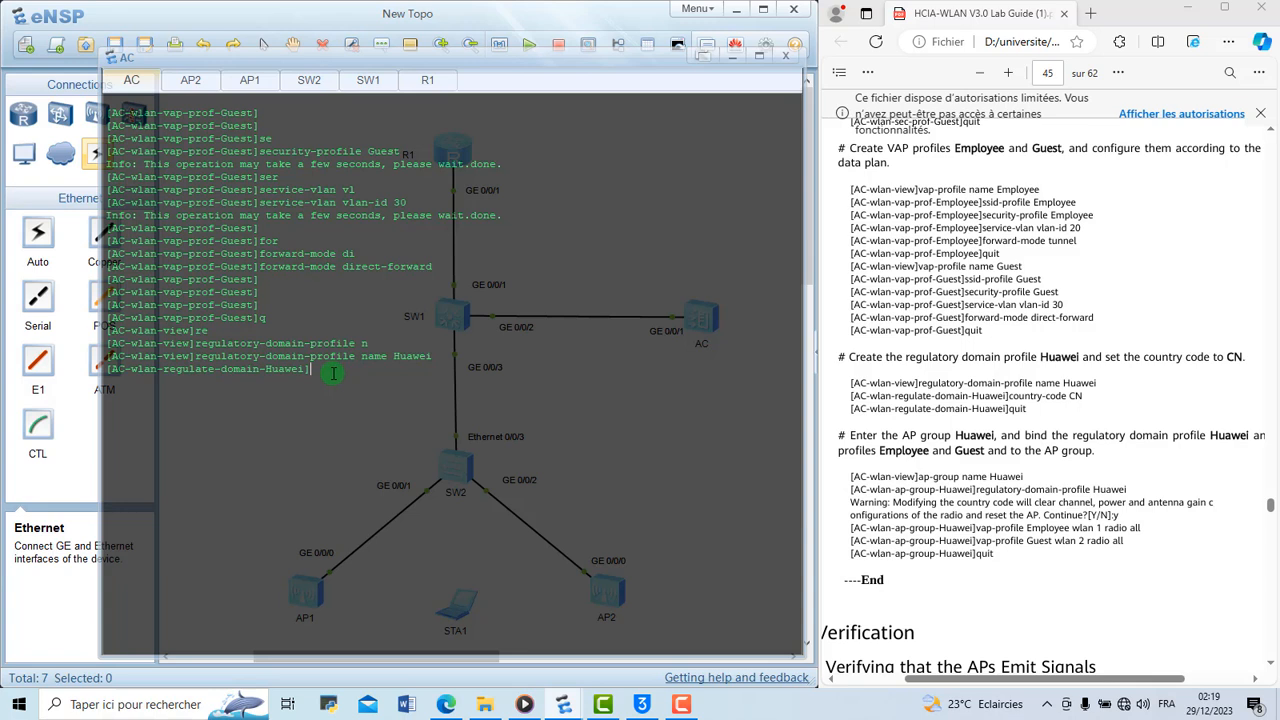
Set the country code of the Huawei regulatory domain profile to CN and return to the WLAN view
text(co)
key(Tab)
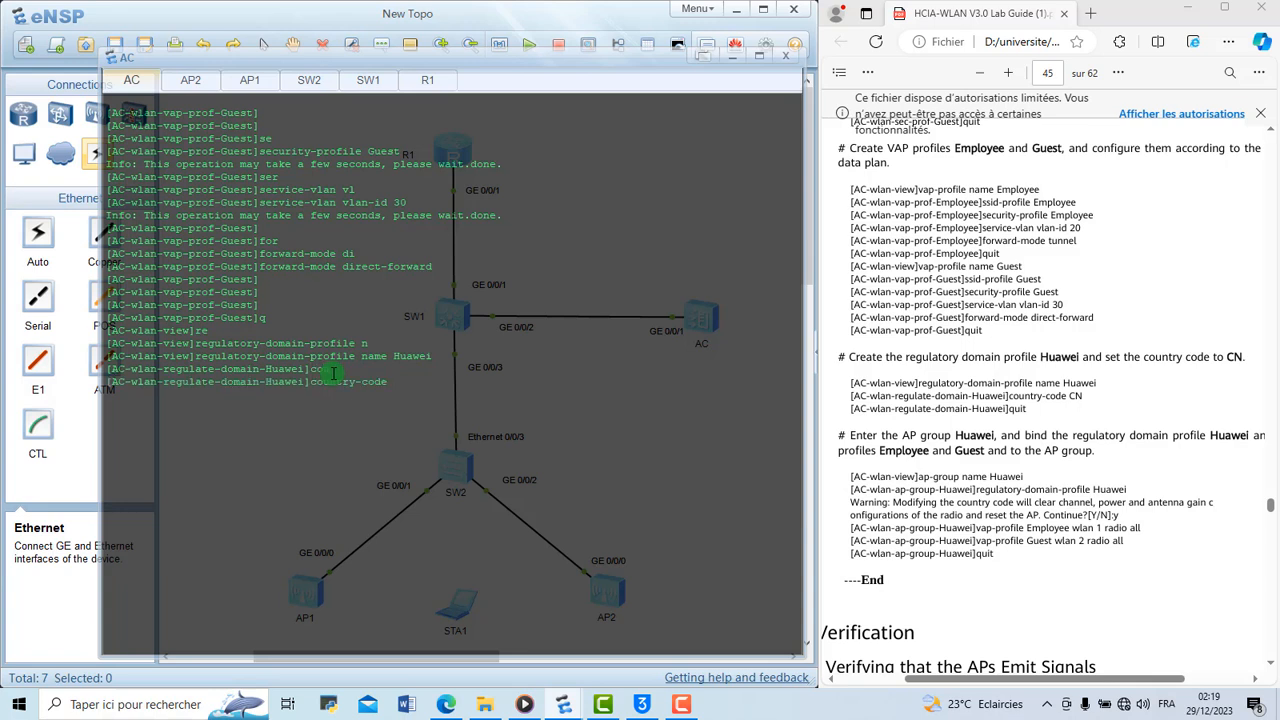
text(CN)
key(Return)
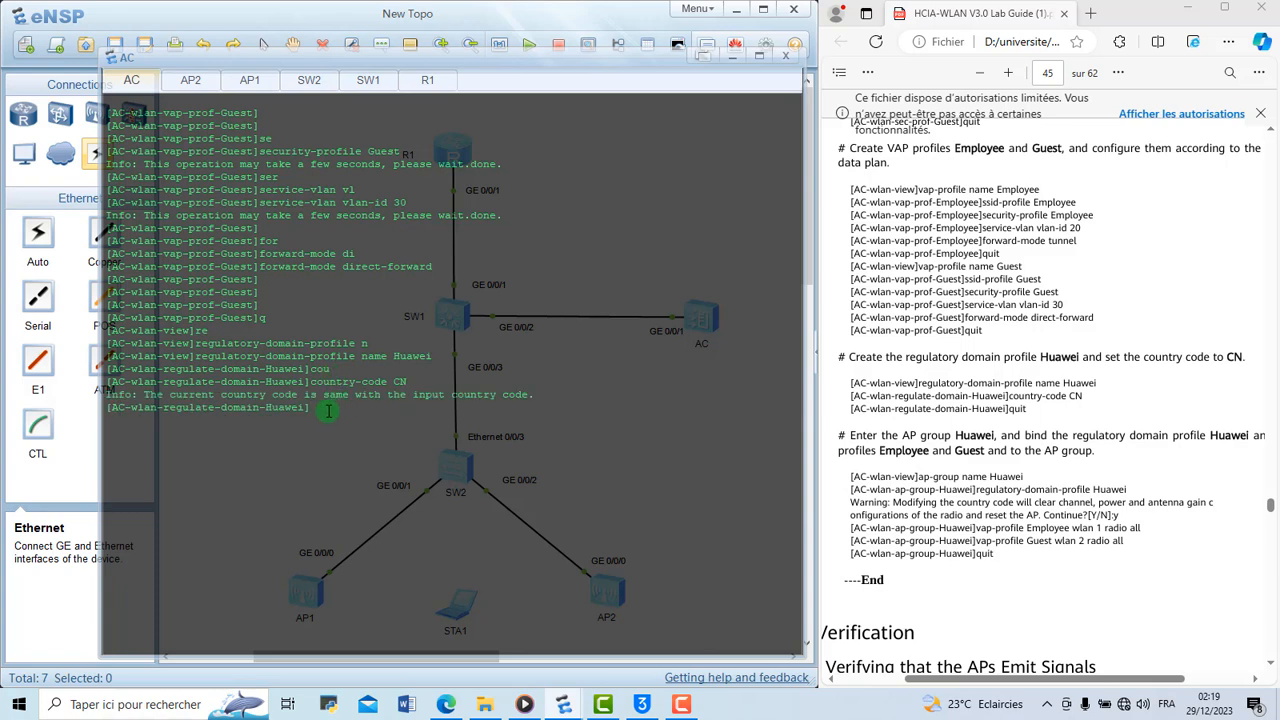
key(Return)
key(Return)
text(q)
key(Return)
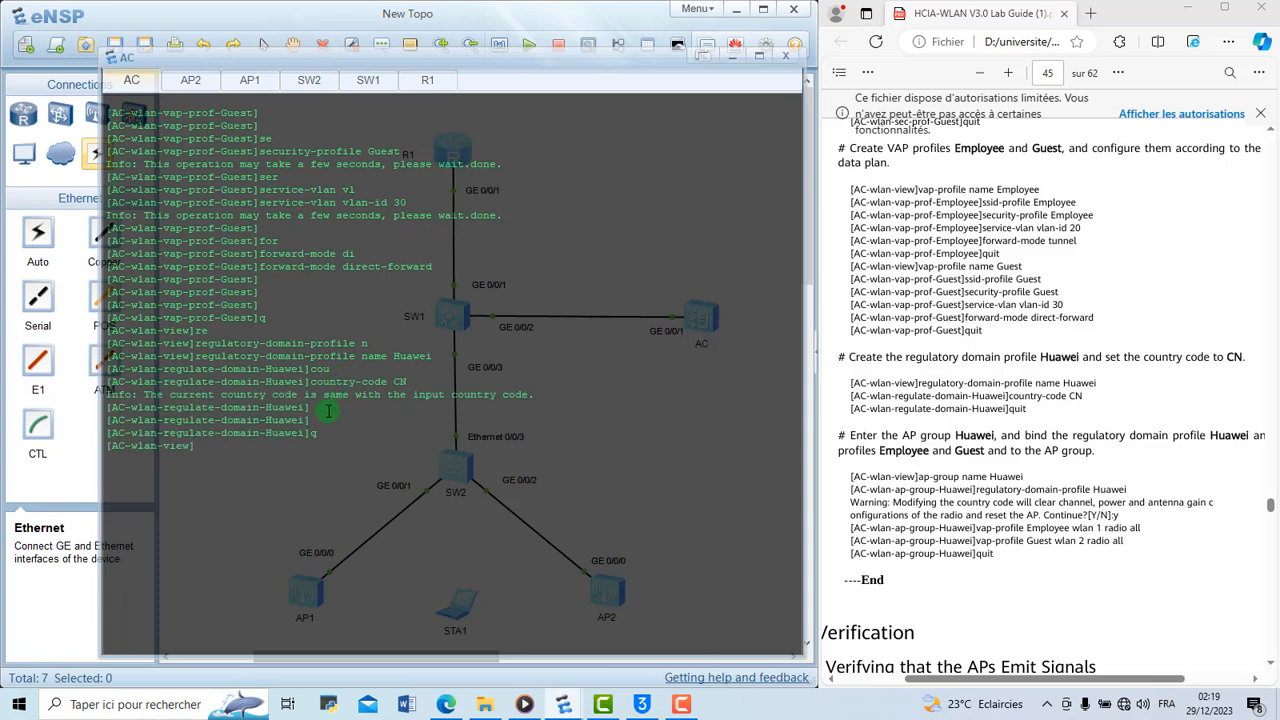
Enter the AP group named Huawei from the WLAN view
text(ap-gr)
key(Tab)
text(n)
key(Tab)
text(H)
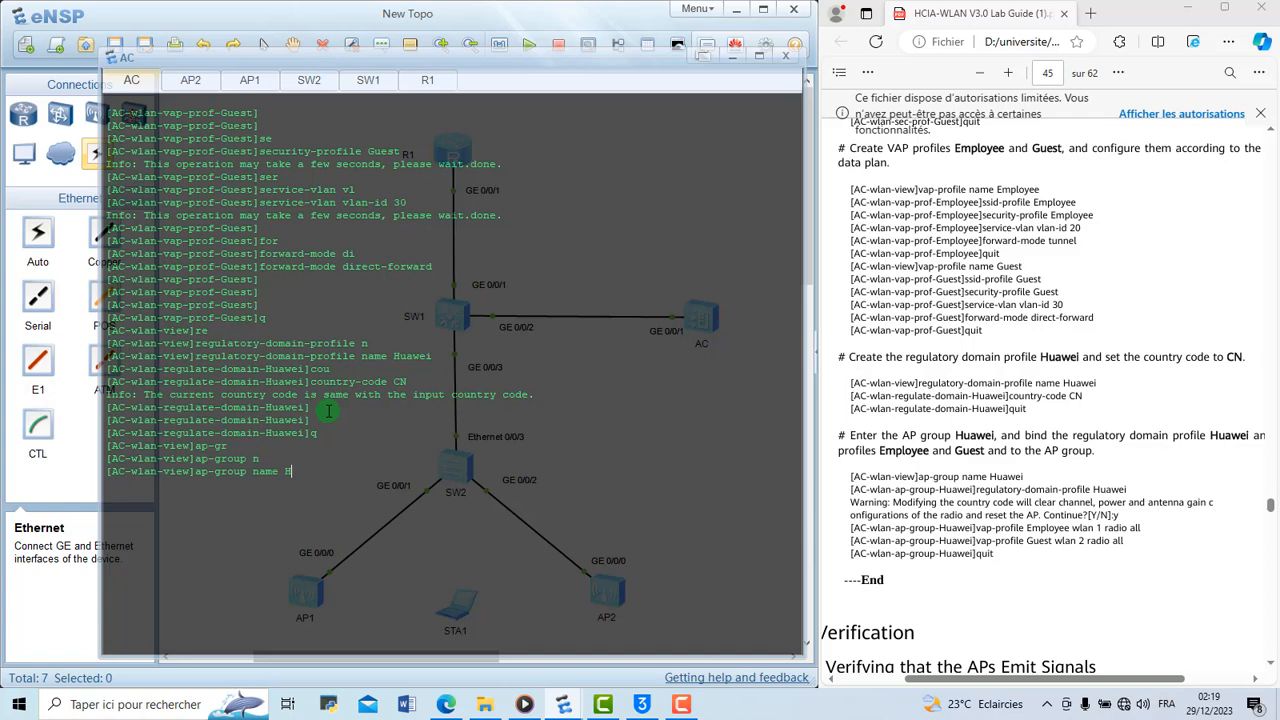
text(uw)
key(BackSpace)
text(awei)
key(Return)
Bind the regulatory domain profile Huawei to the AP group, accept the radio reset, and clear the AC console
text(r)
key(Tab)
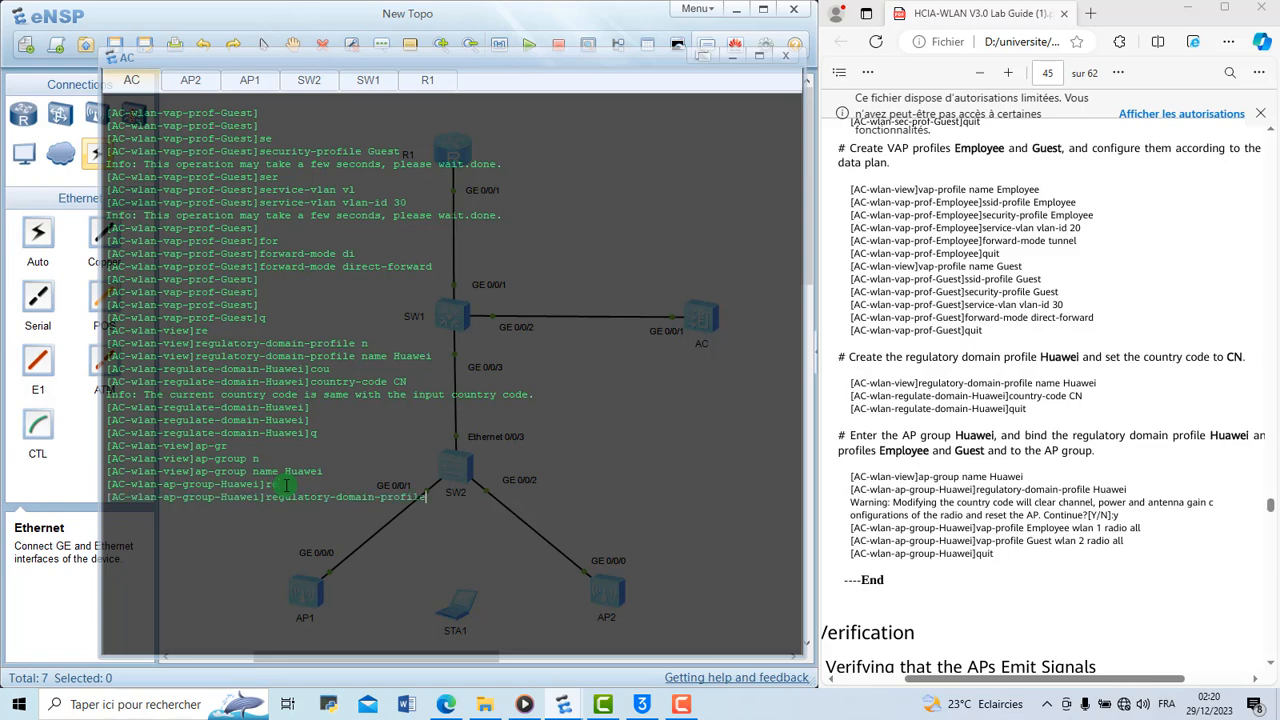
text(Huawei)
key(Return)
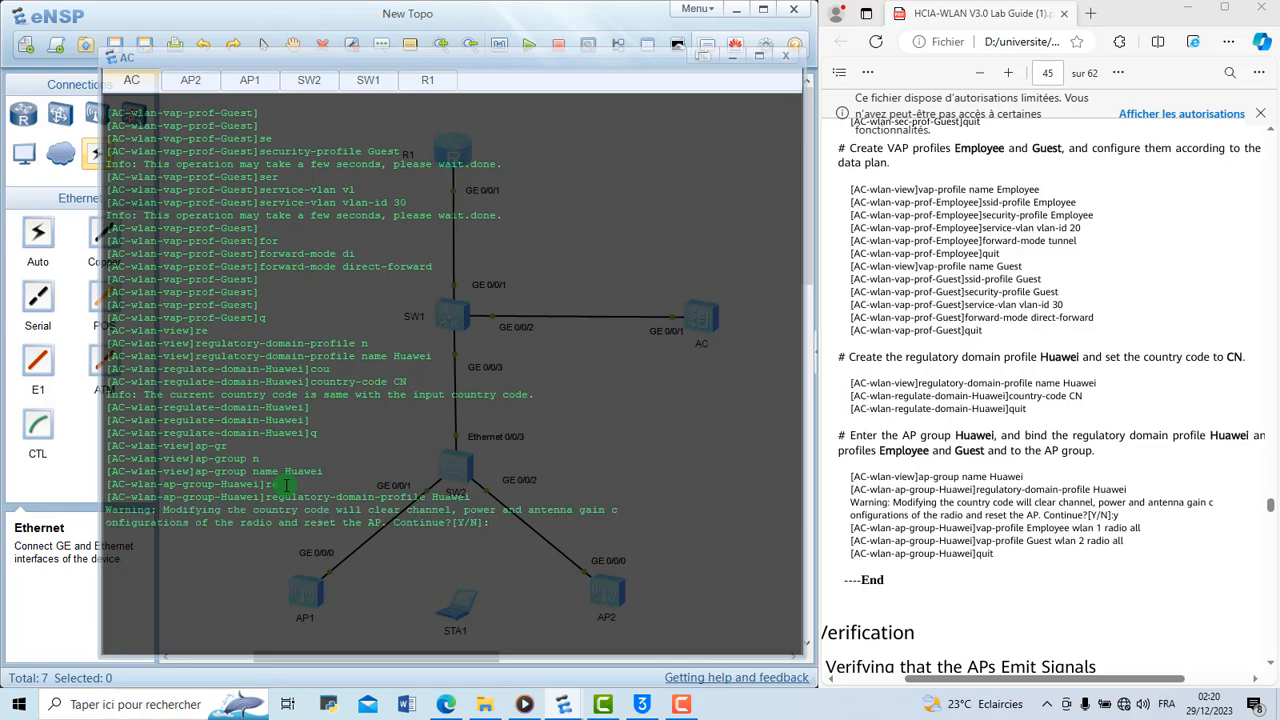
text(y)
key(Return)
right_click(287, 487)
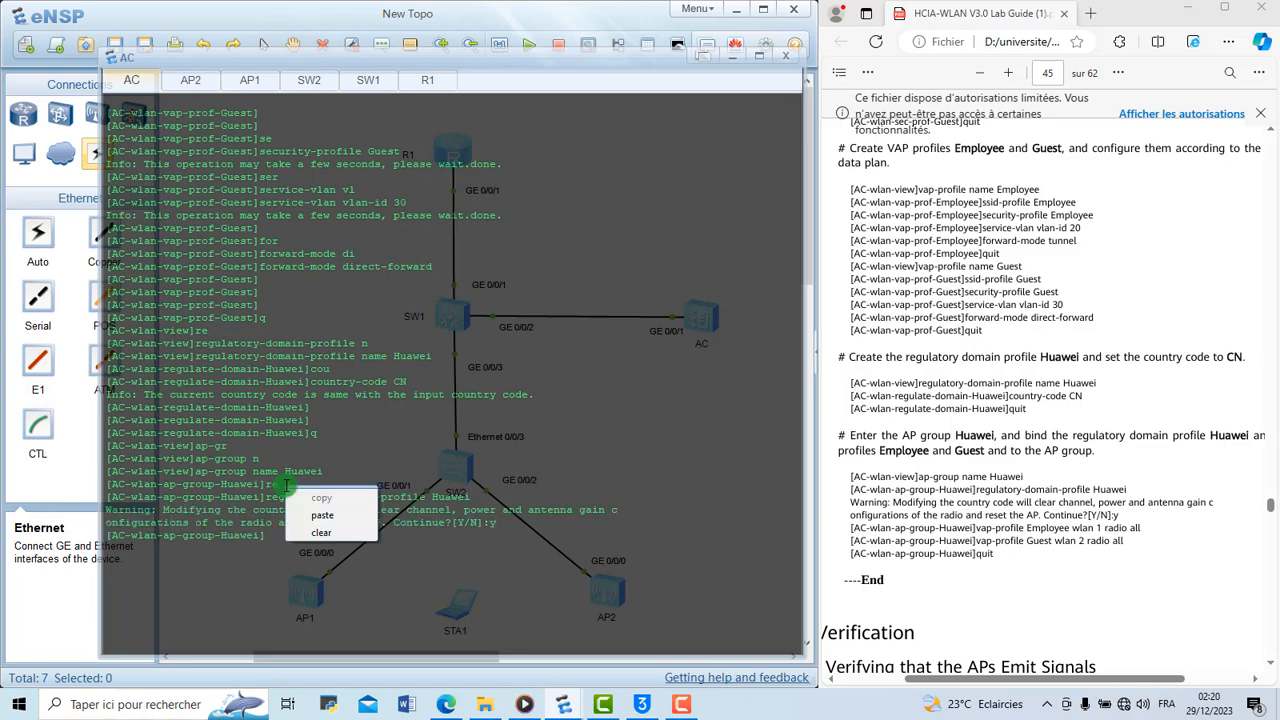
click(320, 534)
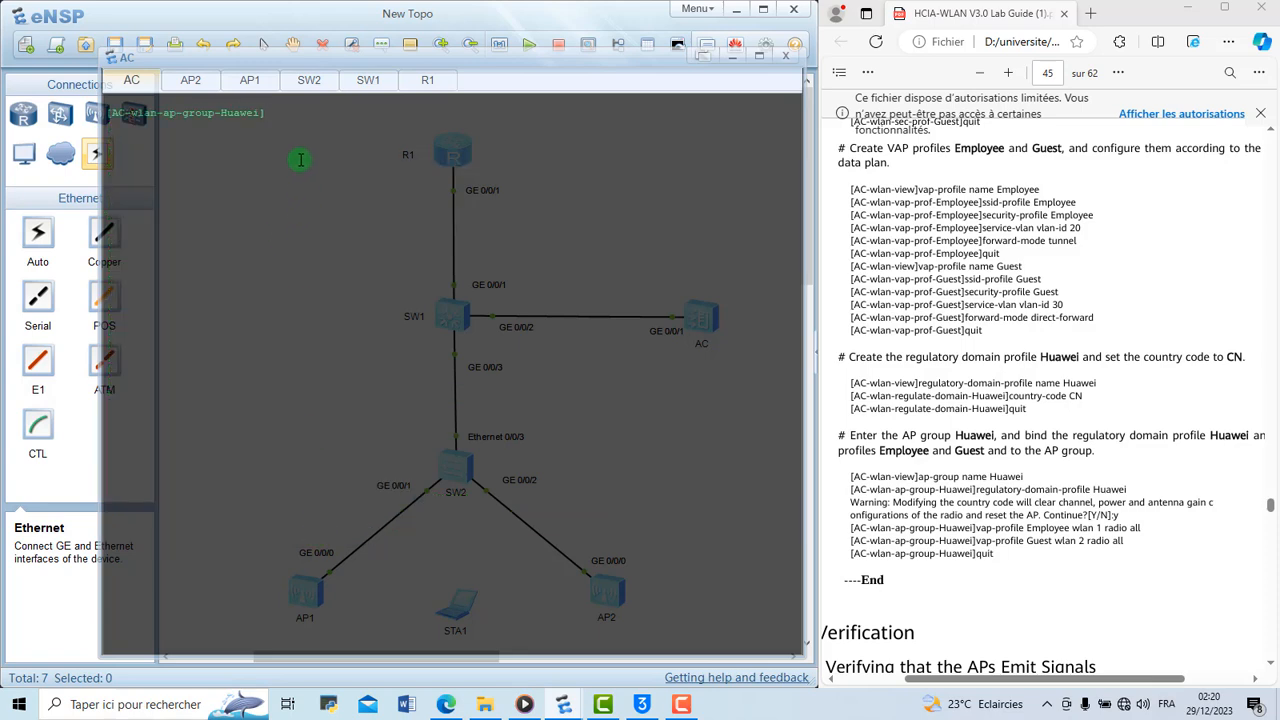
text(vap p)
key(Tab)
text(r)
key(Tab)
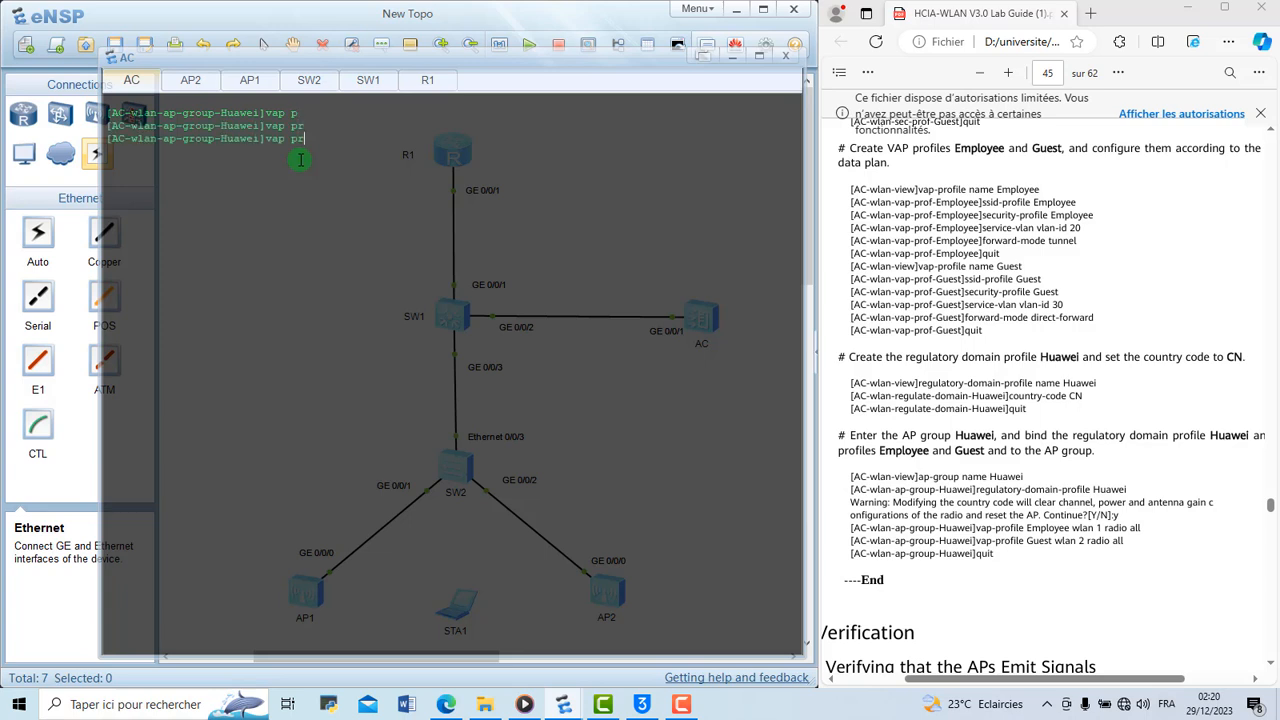
key(BackSpace)
key(BackSpace)
key(BackSpace)
key(BackSpace)
key(BackSpace)
key(BackSpace)
Bind the VAP profile Employee to the Huawei AP group as wlan 1 on all radios
scroll(969, 352, down, 1)
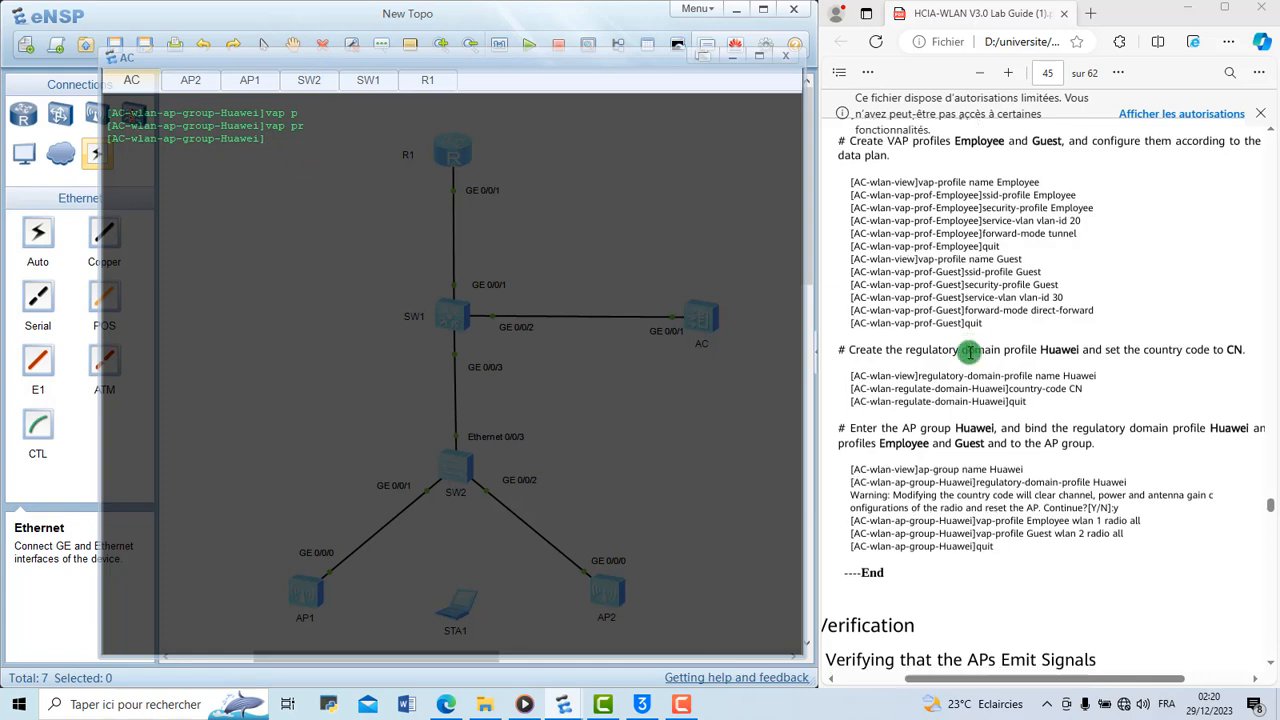
scroll(969, 352, down, 1)
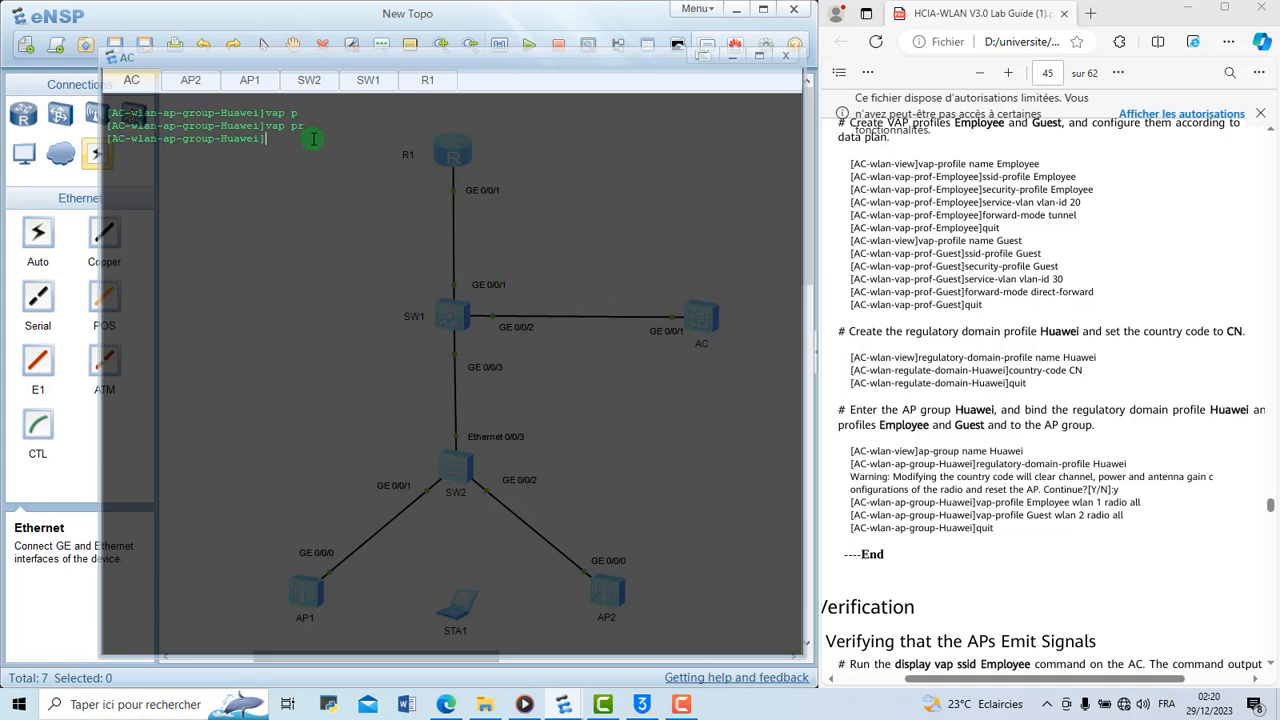
text(va)
key(Tab)
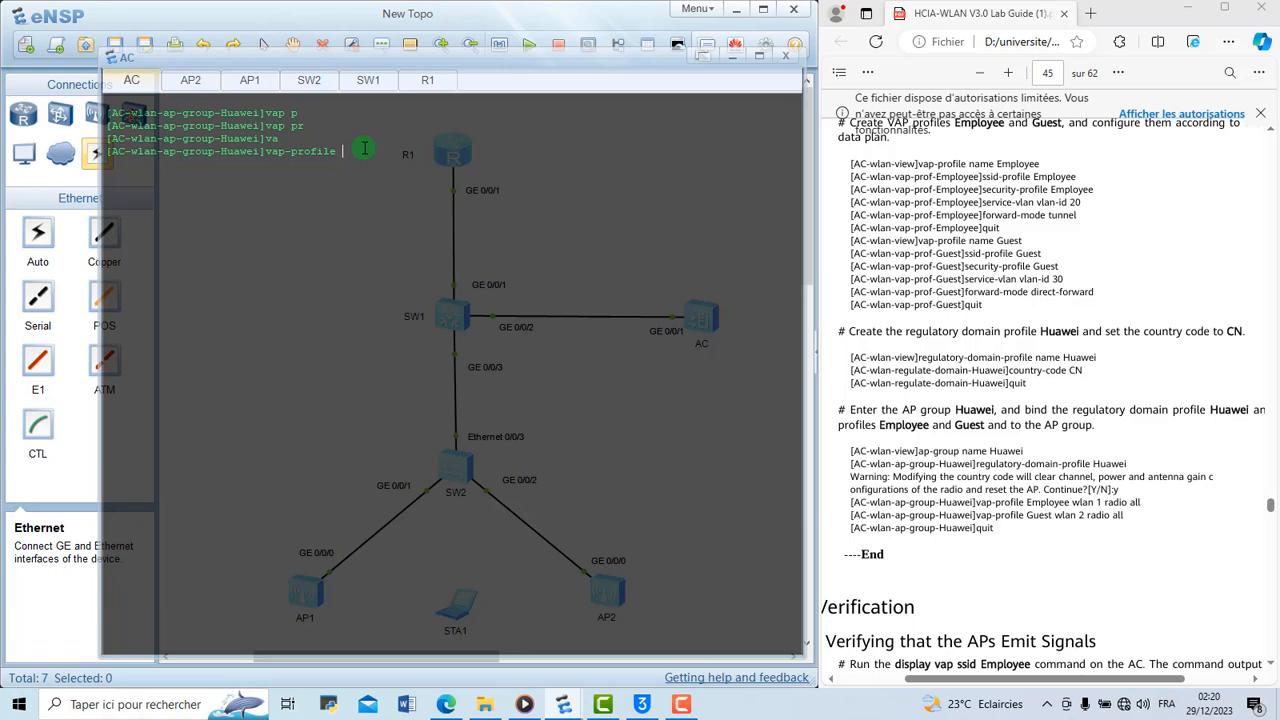
text(Employee wlan 1 radio all)
key(BackSpace)
text(1)
key(Return)
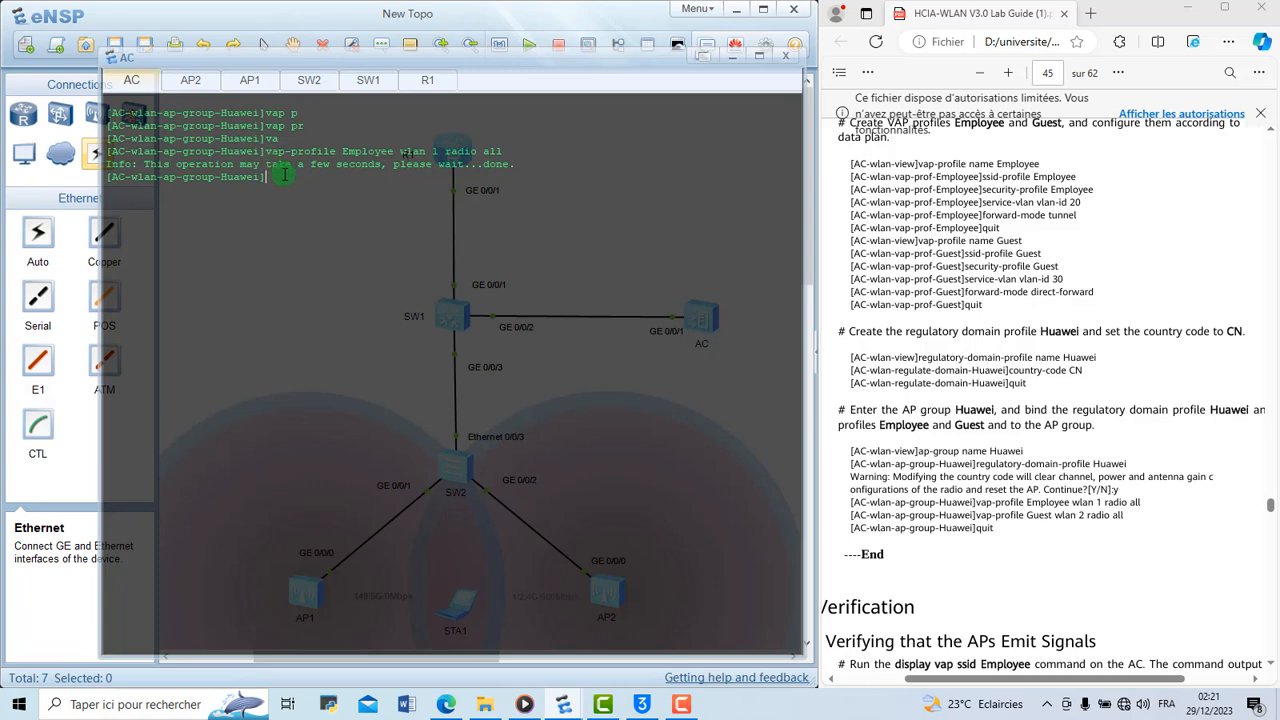
Bind the VAP profile Guest to the Huawei AP group as wlan 2 on all radios and leave the group
text(vap p)
key(Tab)
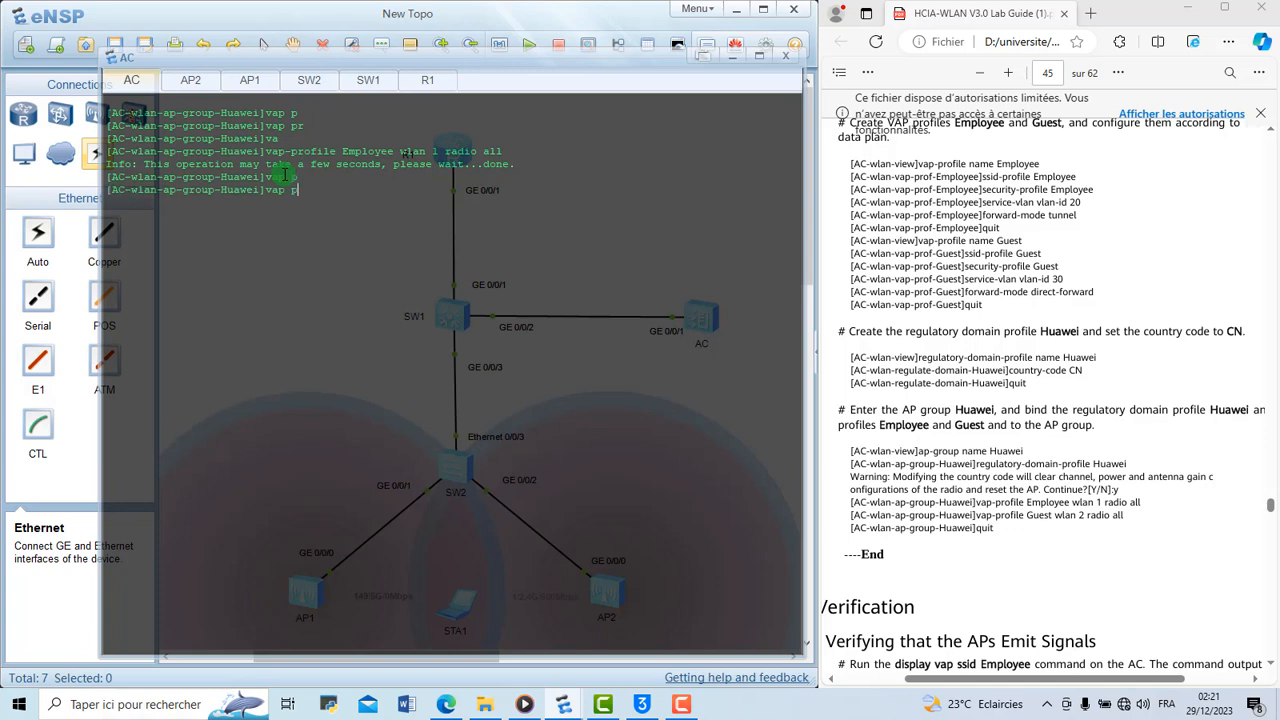
key(BackSpace)
key(BackSpace)
key(Tab)
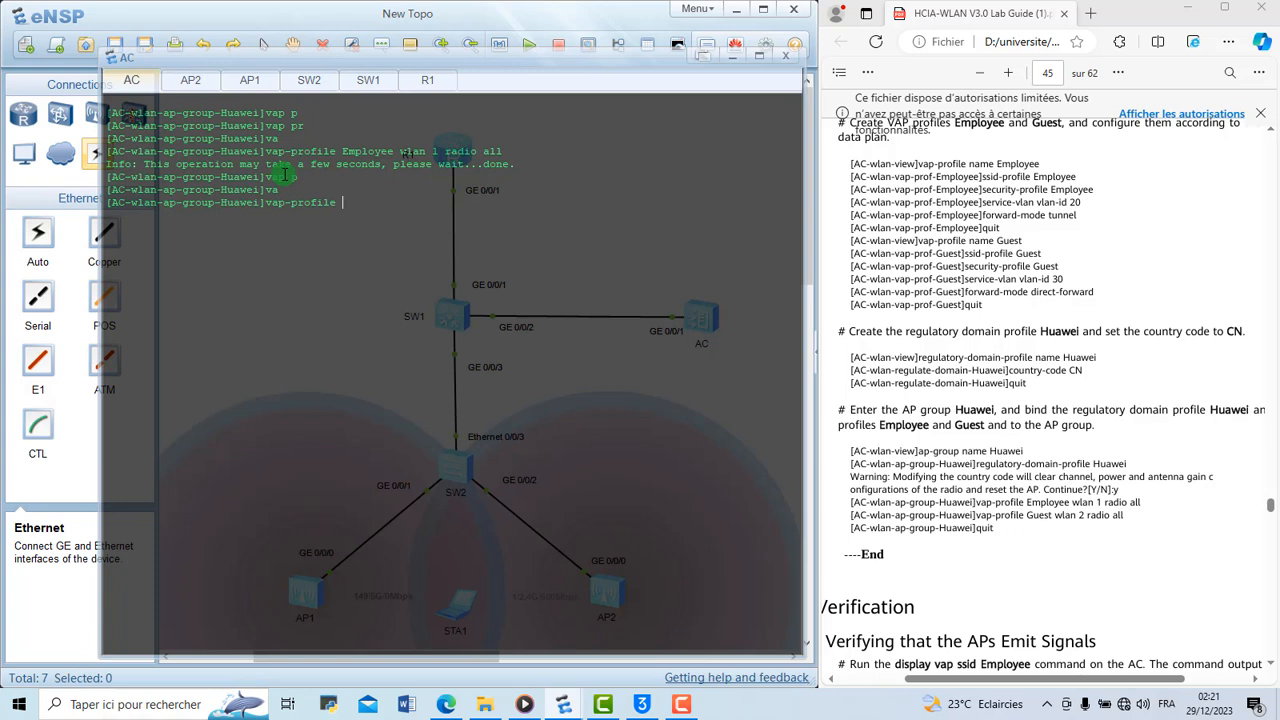
text(Guest wlan 2 radio all)
key(Return)
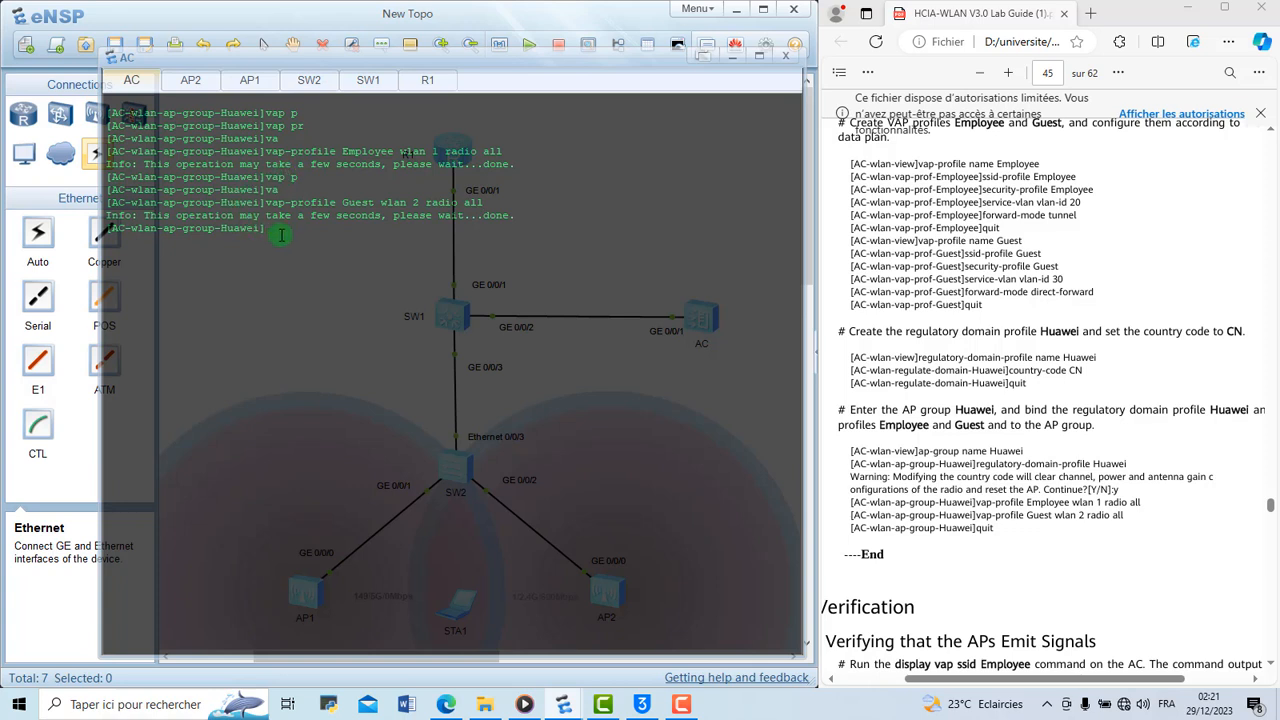
text(q)
key(Return)
Minimize the AC console and maximize the eNSP window to show the whole topology with the AP coverage areas
click(728, 56)
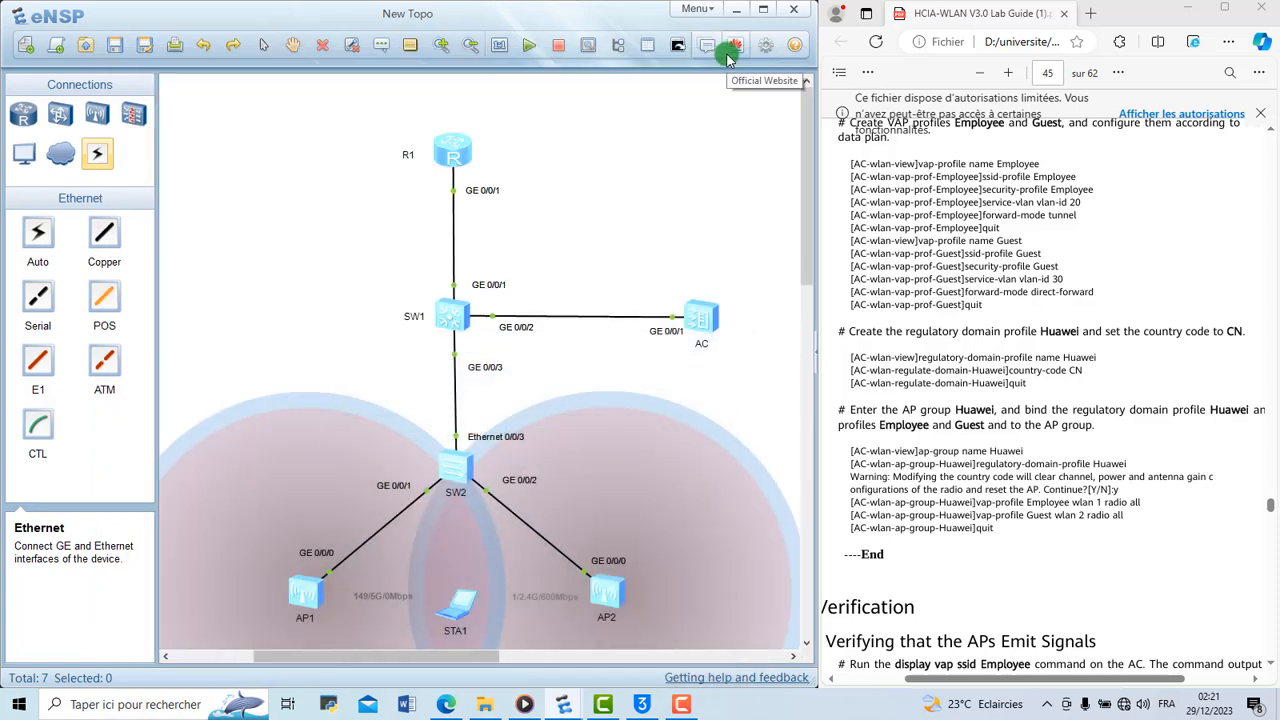
click(760, 14)
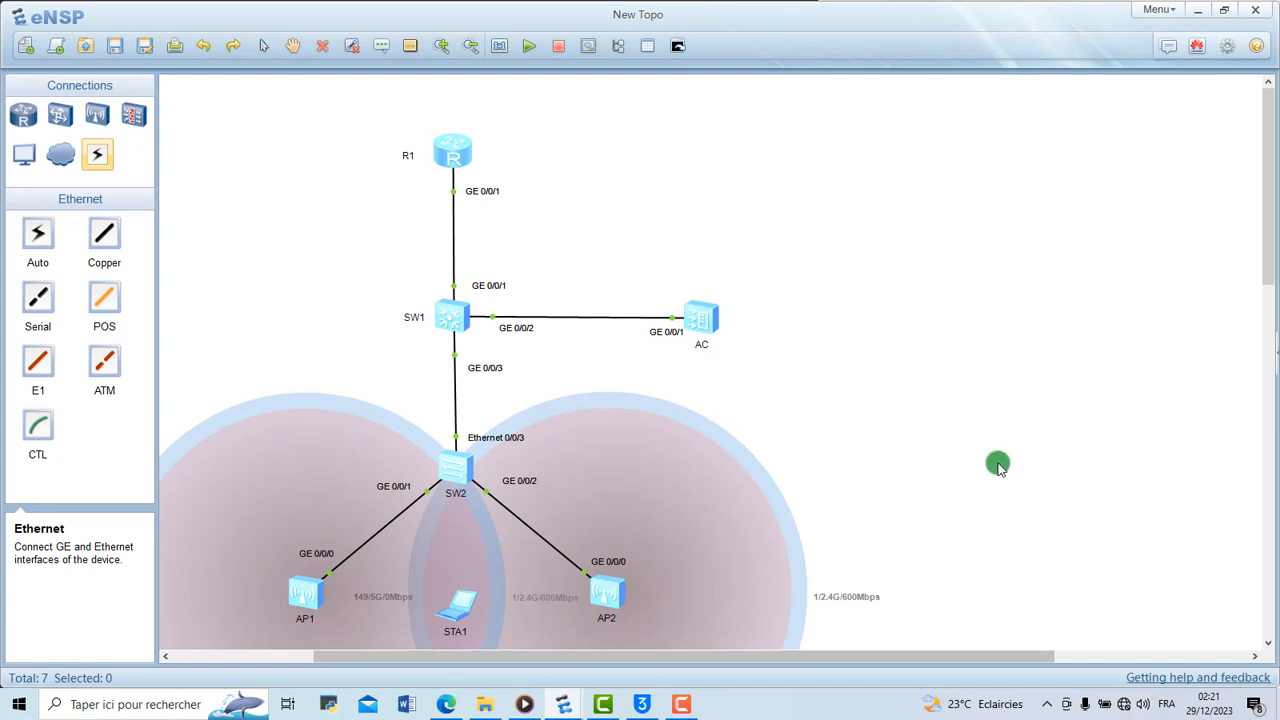
scroll(998, 466, down, 1)
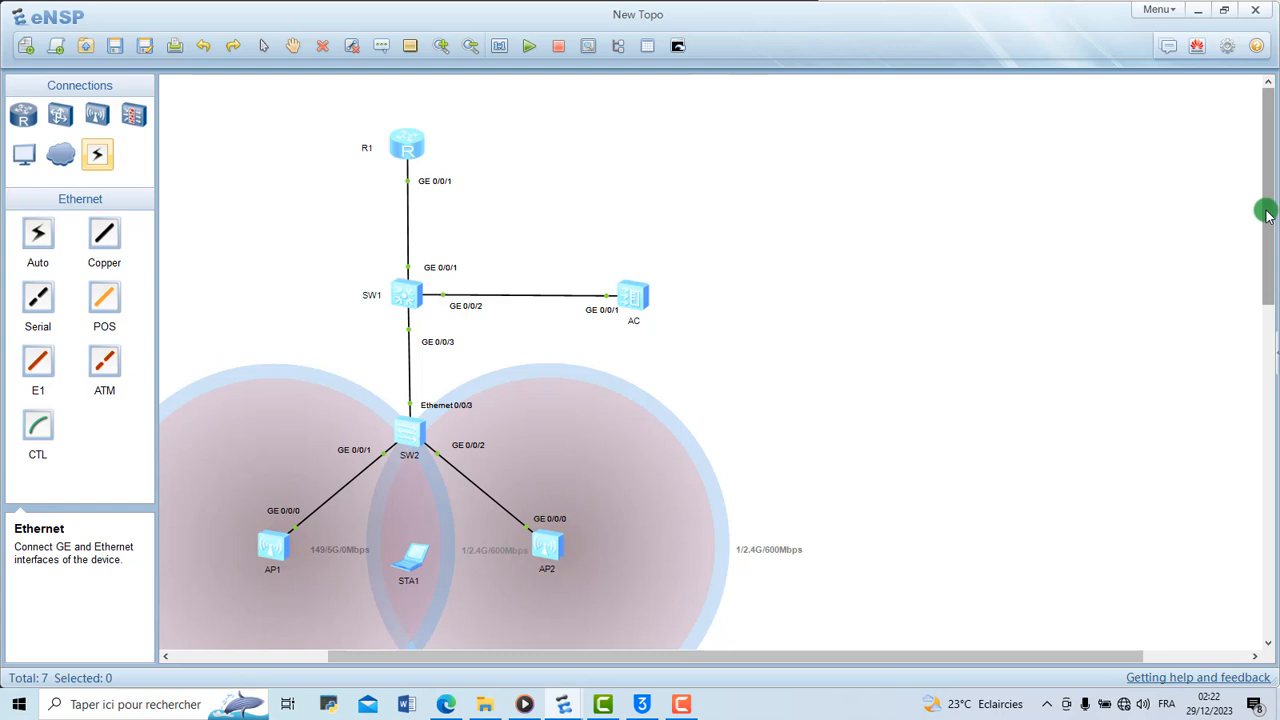
drag(1264, 206, 1268, 234)
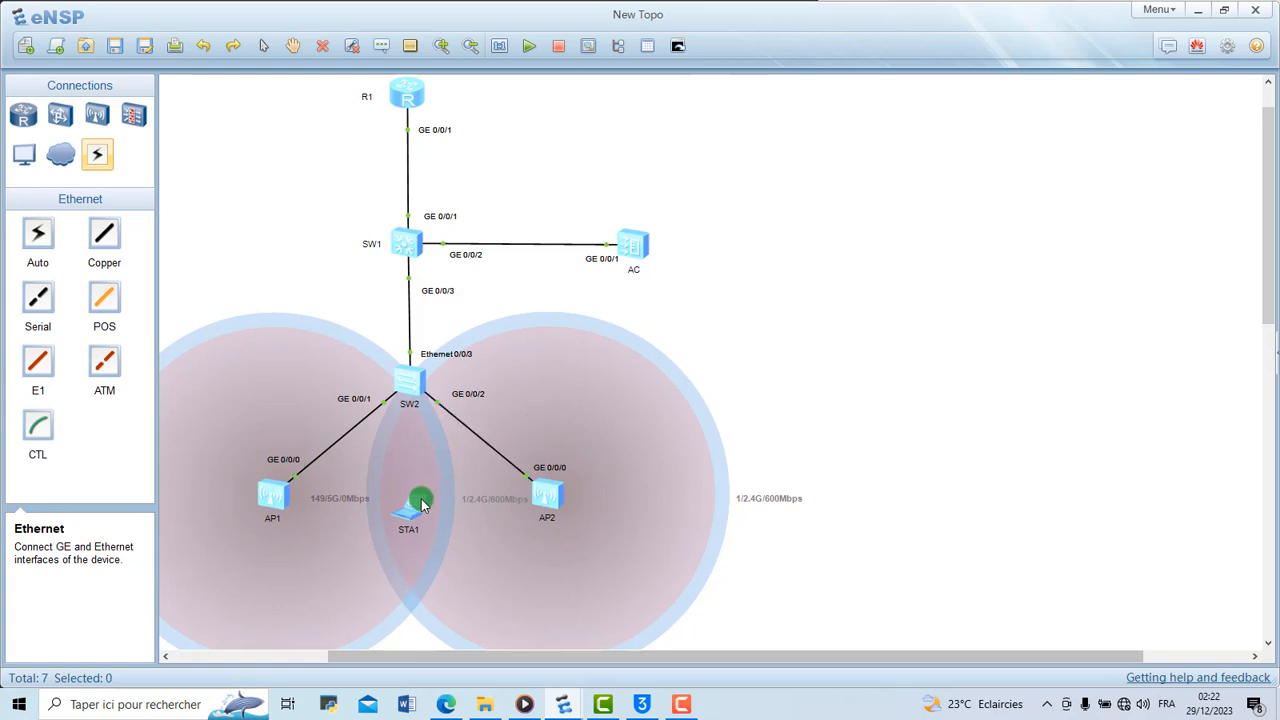
Move STA1 slightly lower within the AP coverage overlap and connect it to the open Guest SSID on channel 1
drag(408, 508, 410, 530)
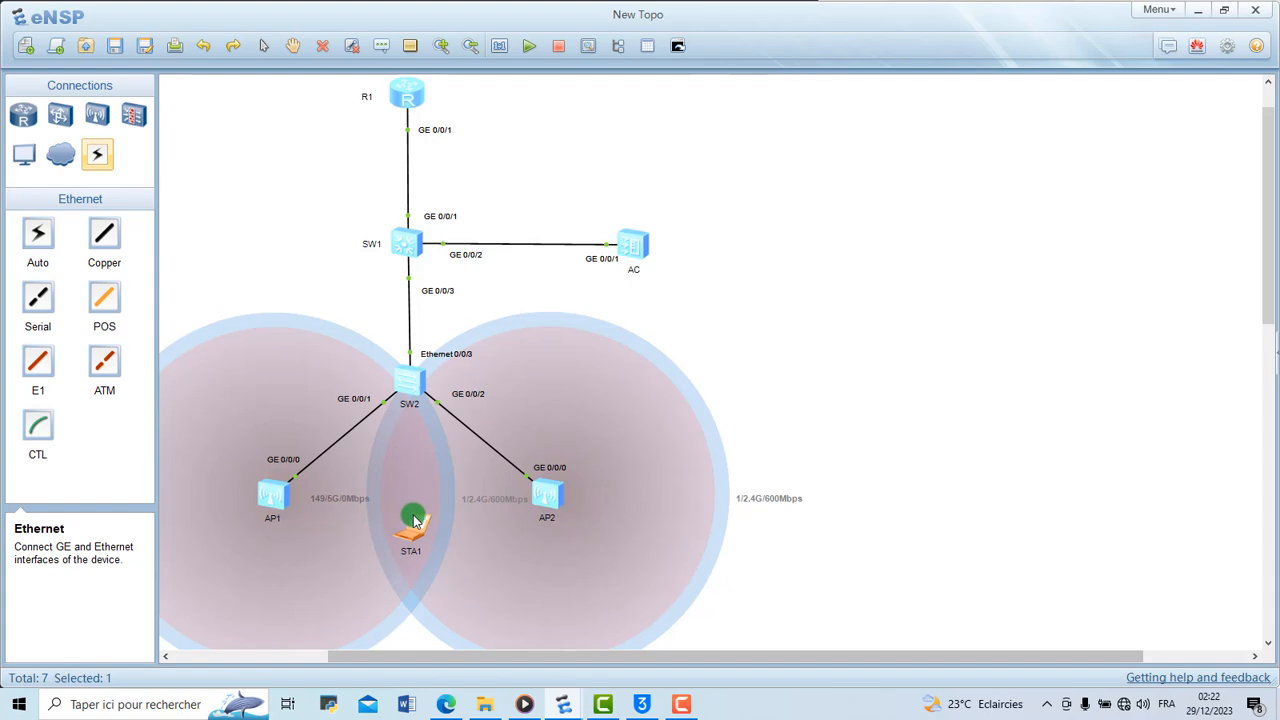
double_click(417, 528)
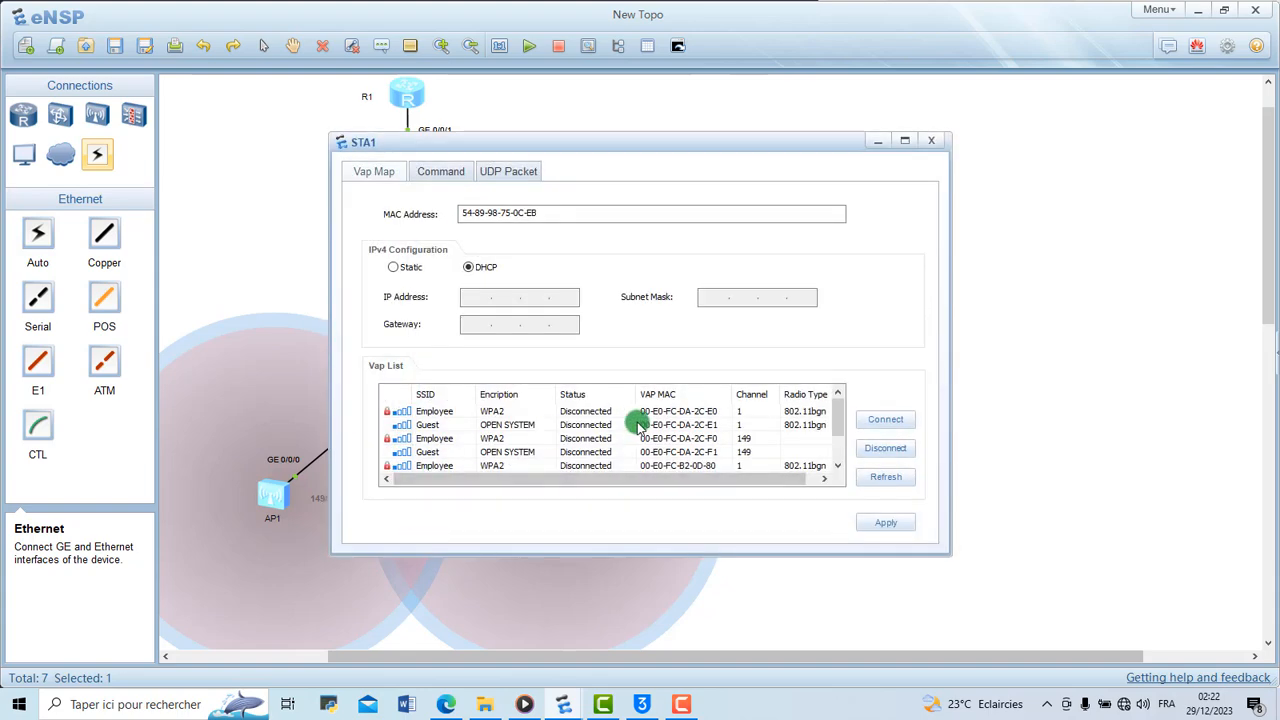
drag(837, 411, 835, 413)
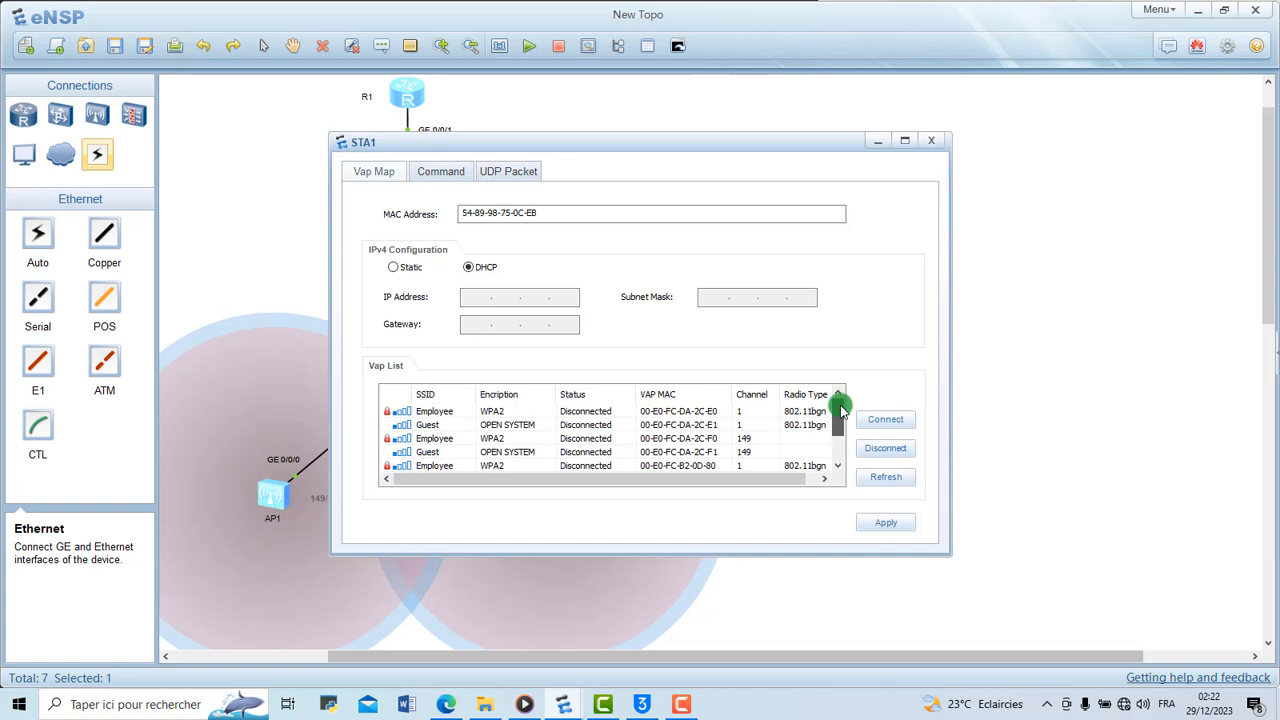
double_click(498, 426)
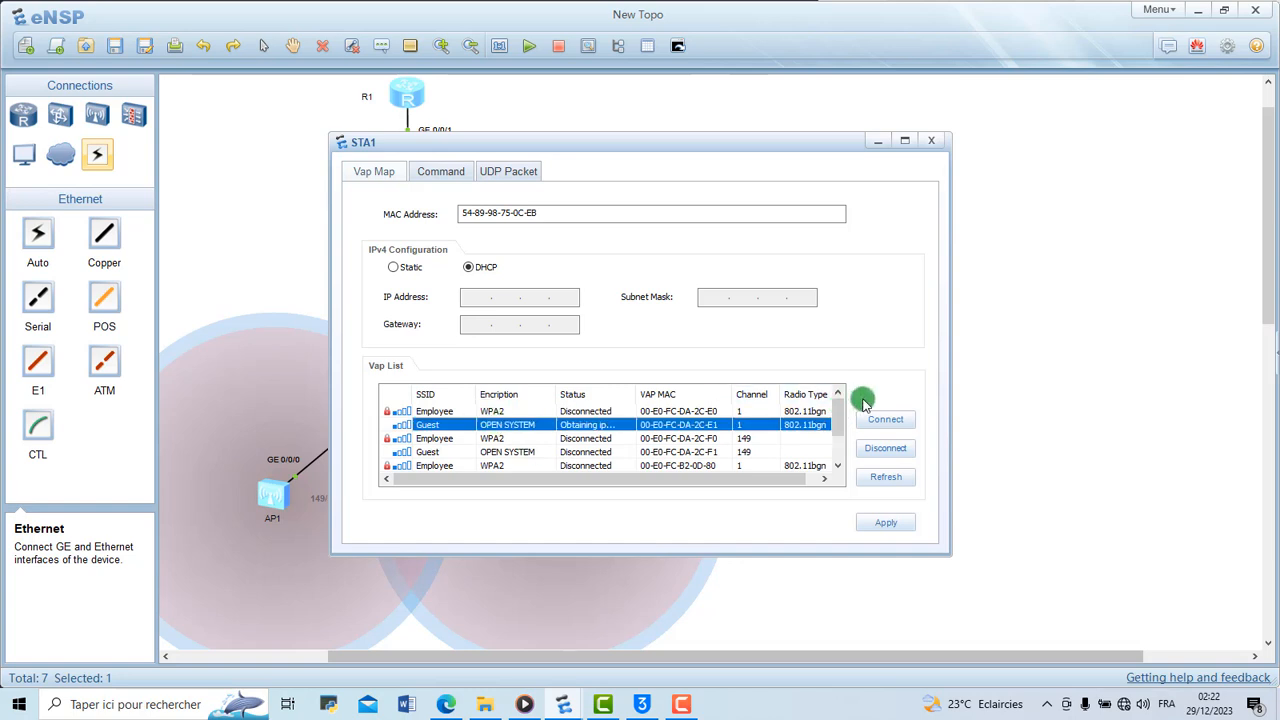
click(886, 420)
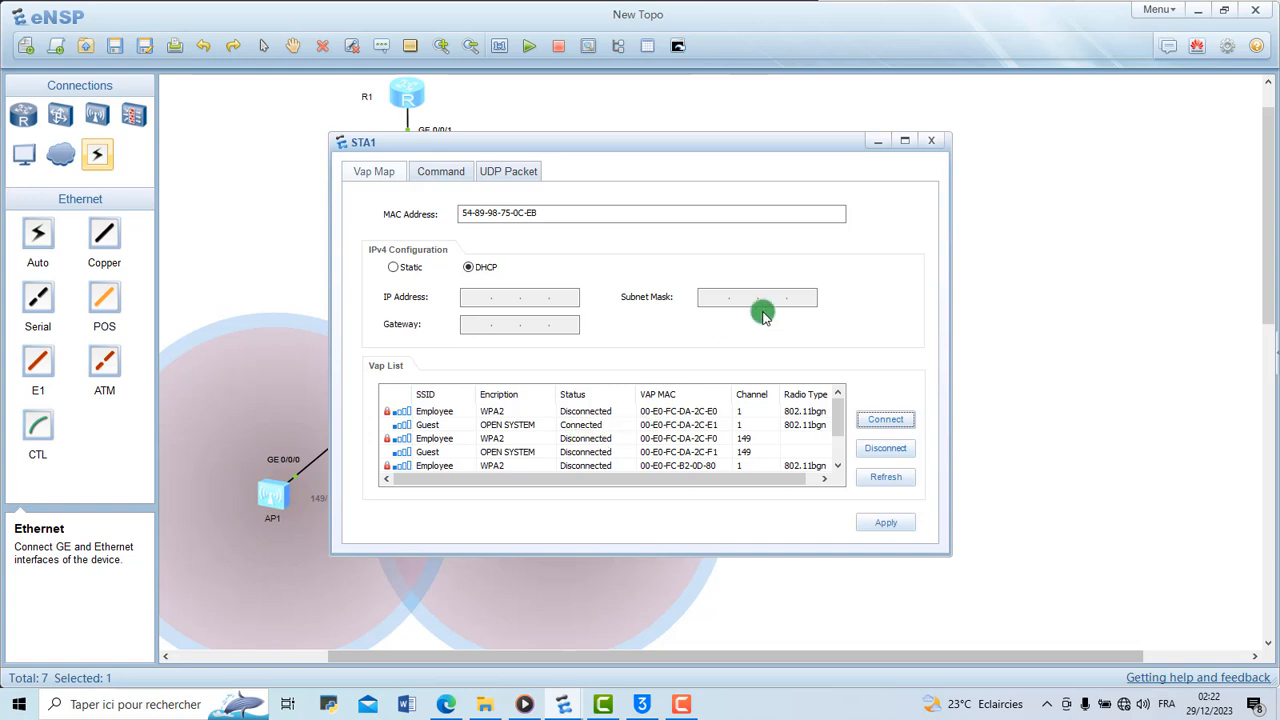
click(1000, 300)
click(999, 297)
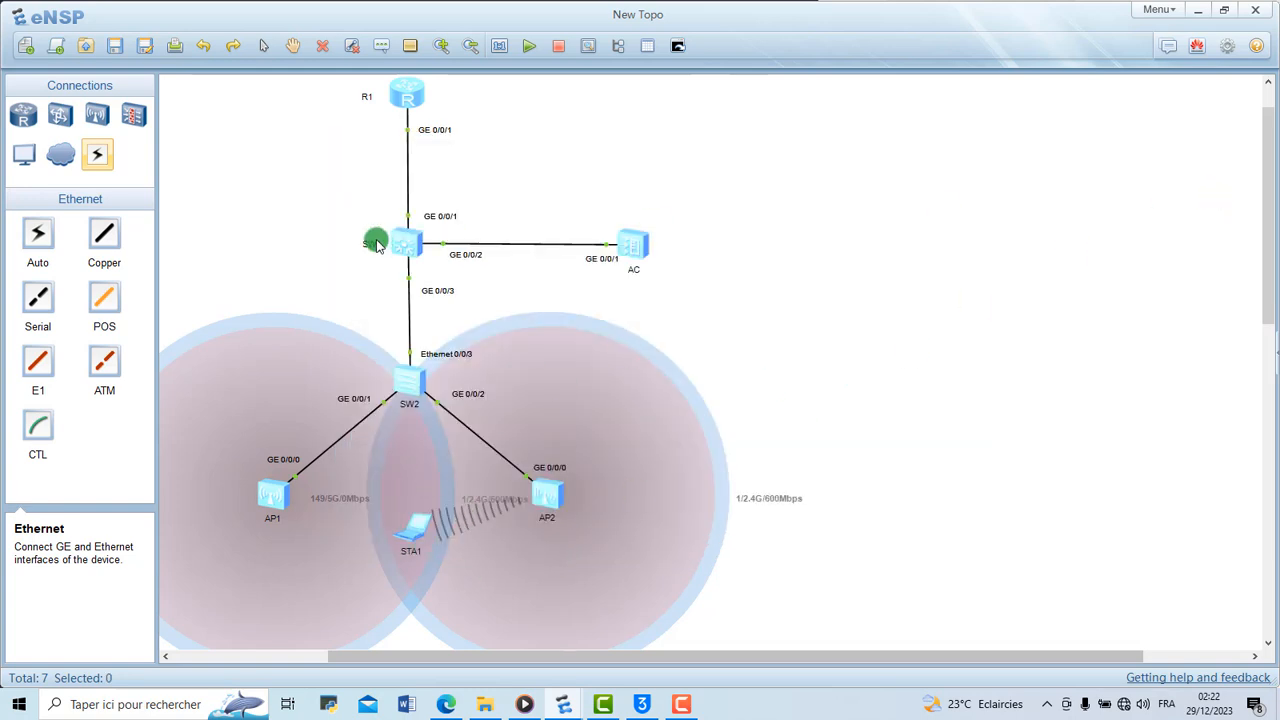
Add a Cellphone end device between AP1 and STA1 within AP1's coverage area and start it
click(28, 156)
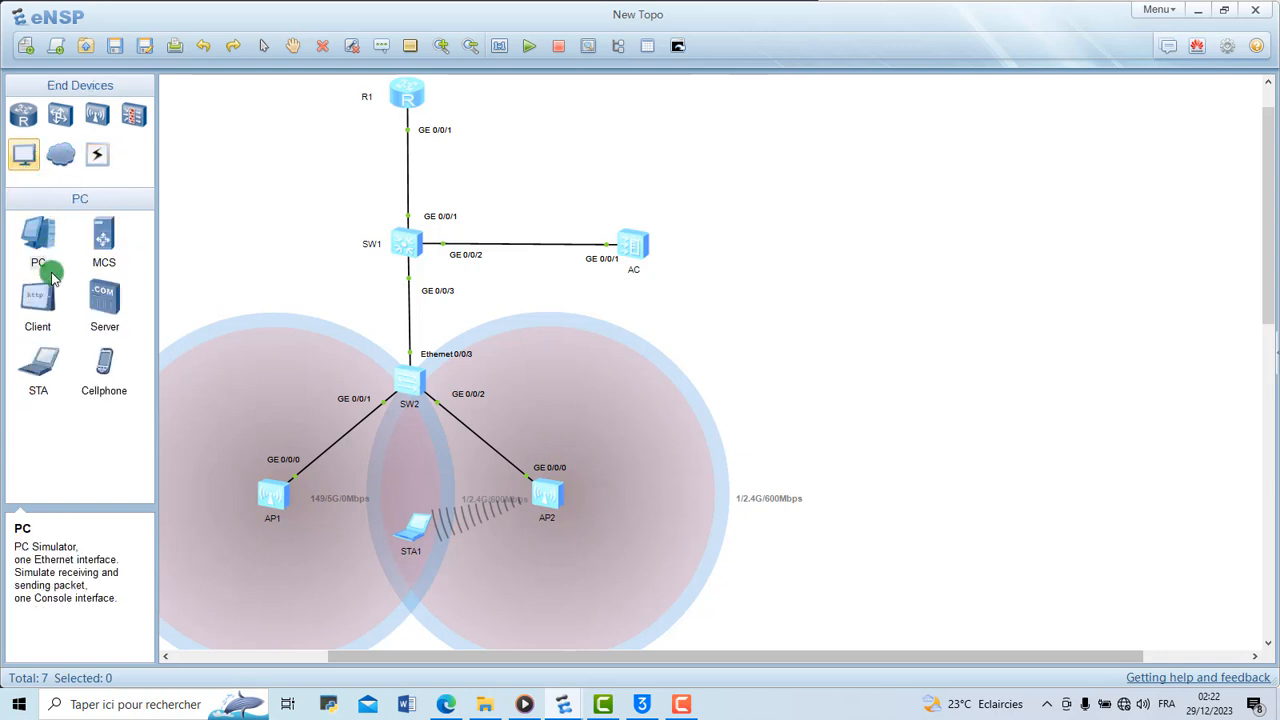
click(104, 362)
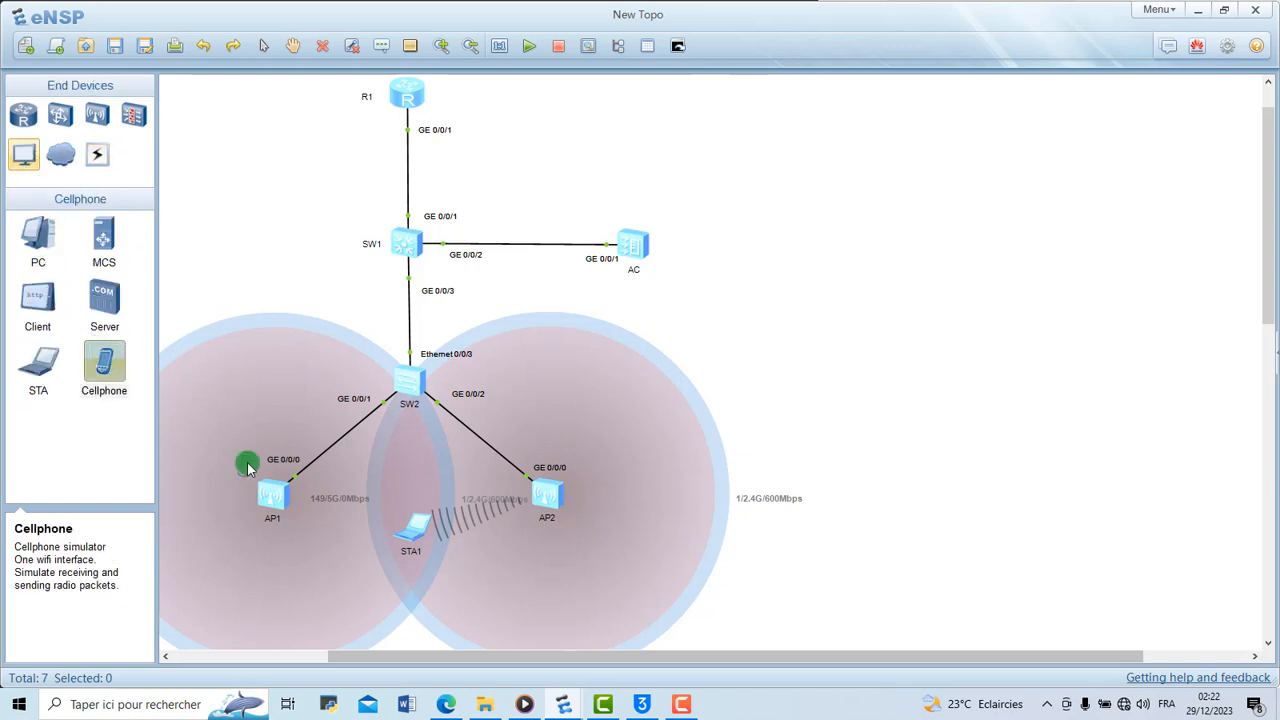
click(337, 530)
right_click(337, 530)
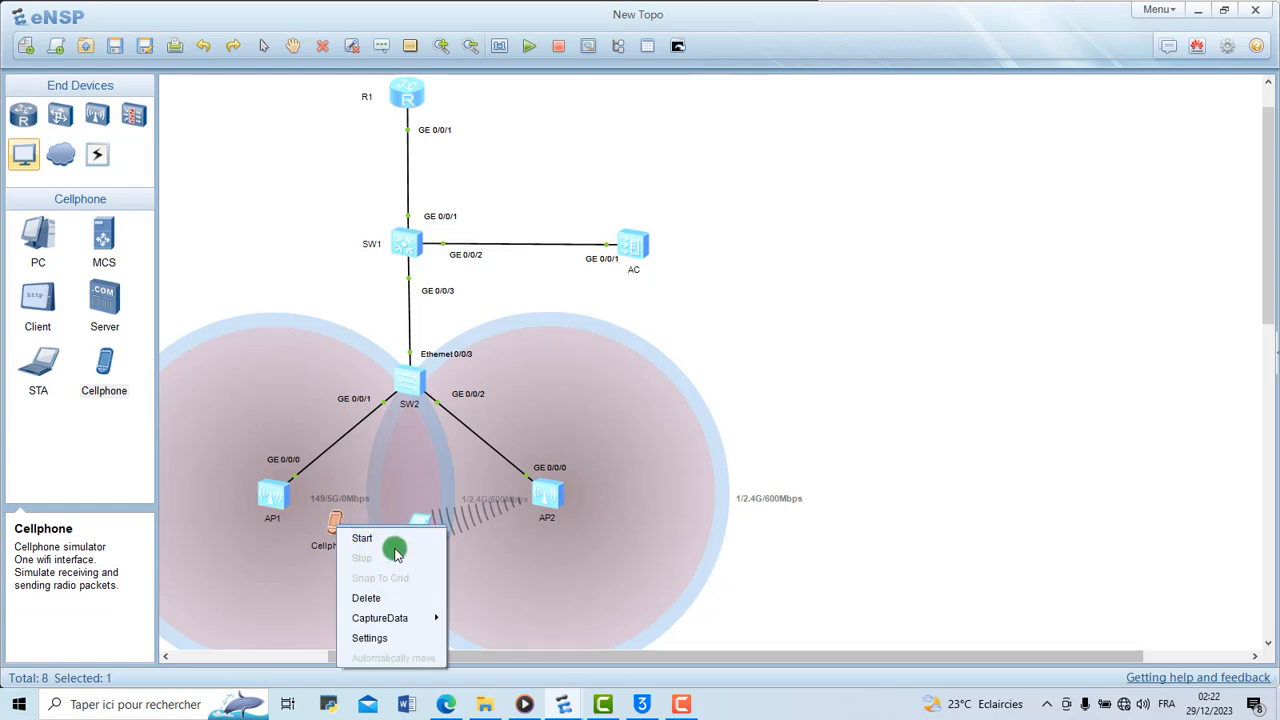
click(362, 537)
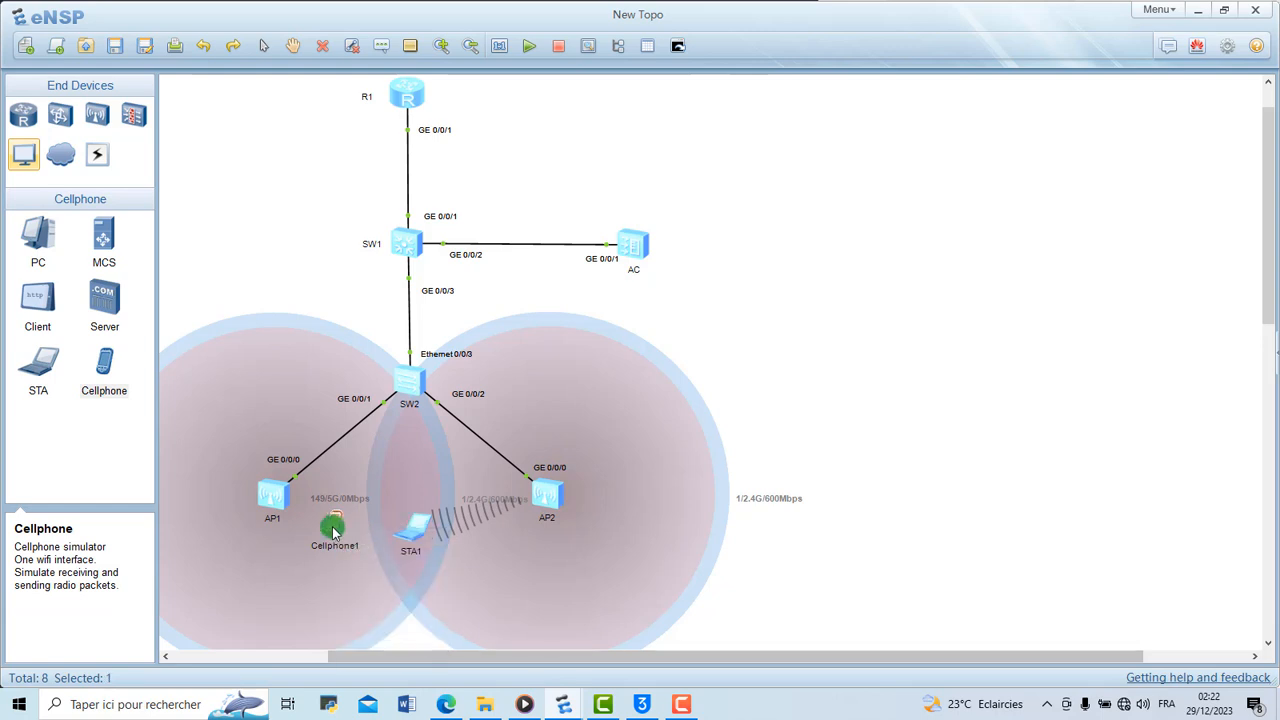
Connect Cellphone1 to the WPA2 Employee SSID on channel 1, entering the Wi-Fi password, and return to the topology
double_click(333, 525)
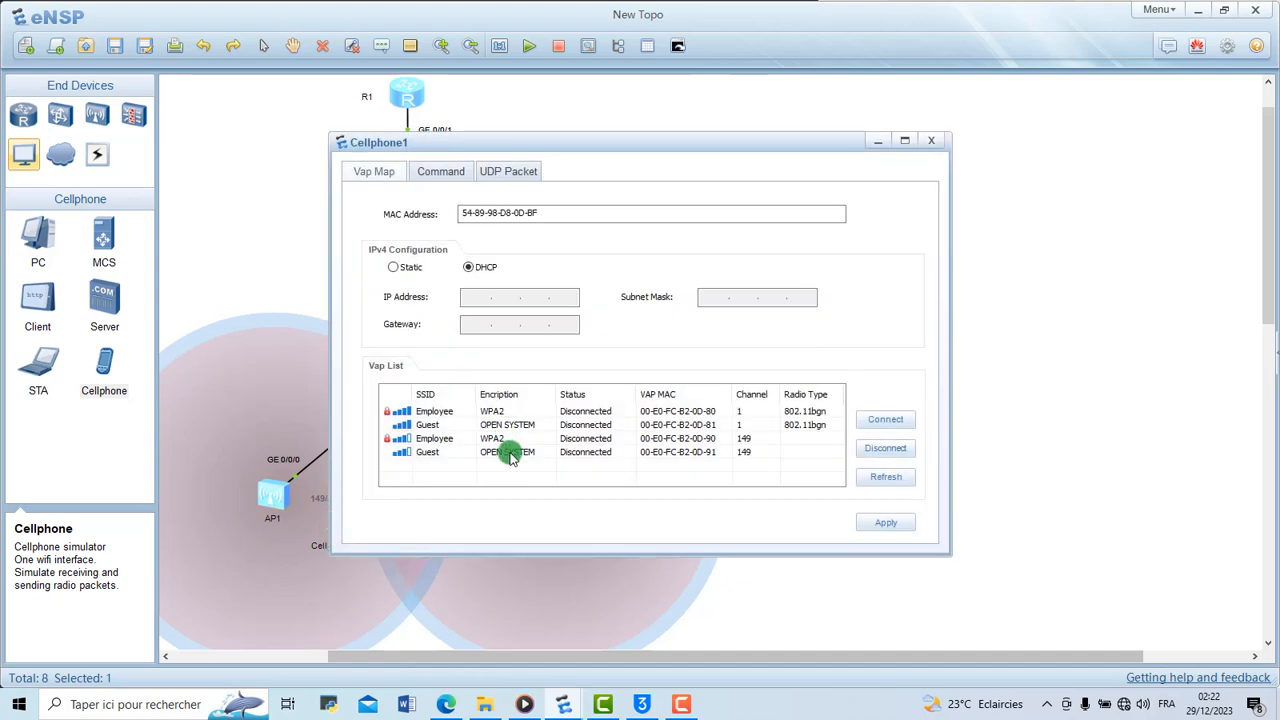
double_click(446, 412)
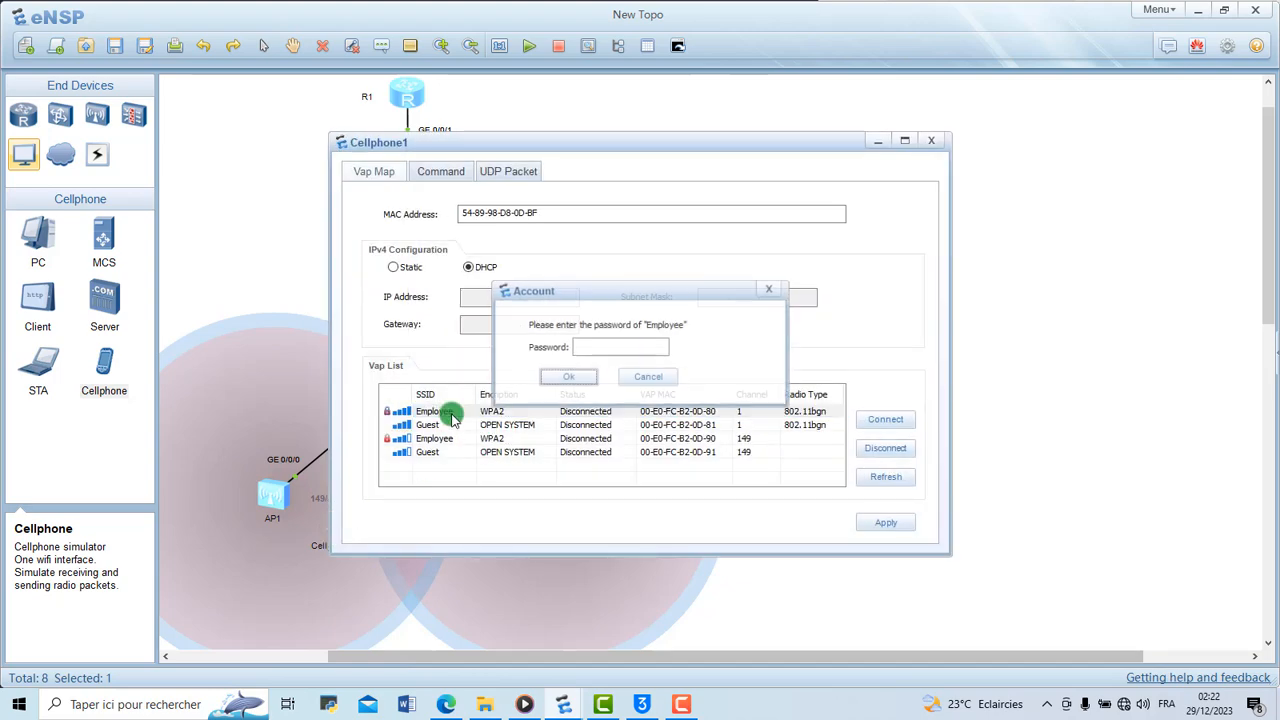
click(608, 350)
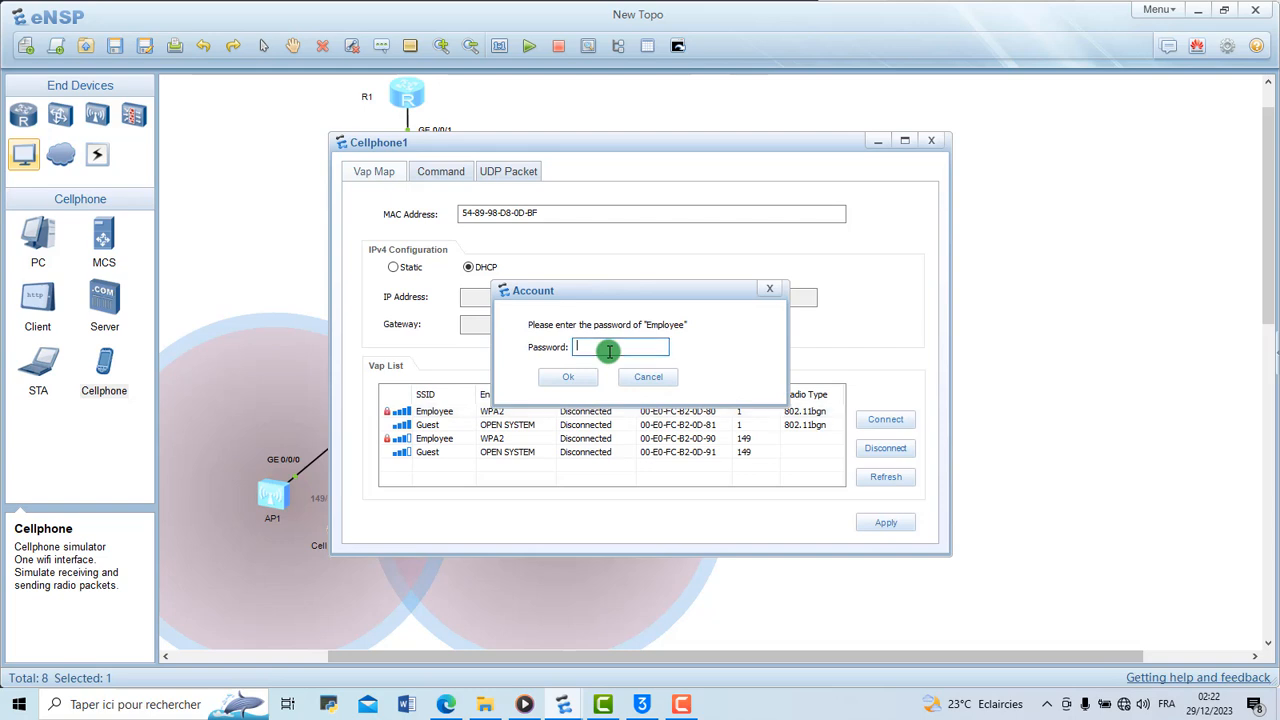
text(•••)
click(576, 377)
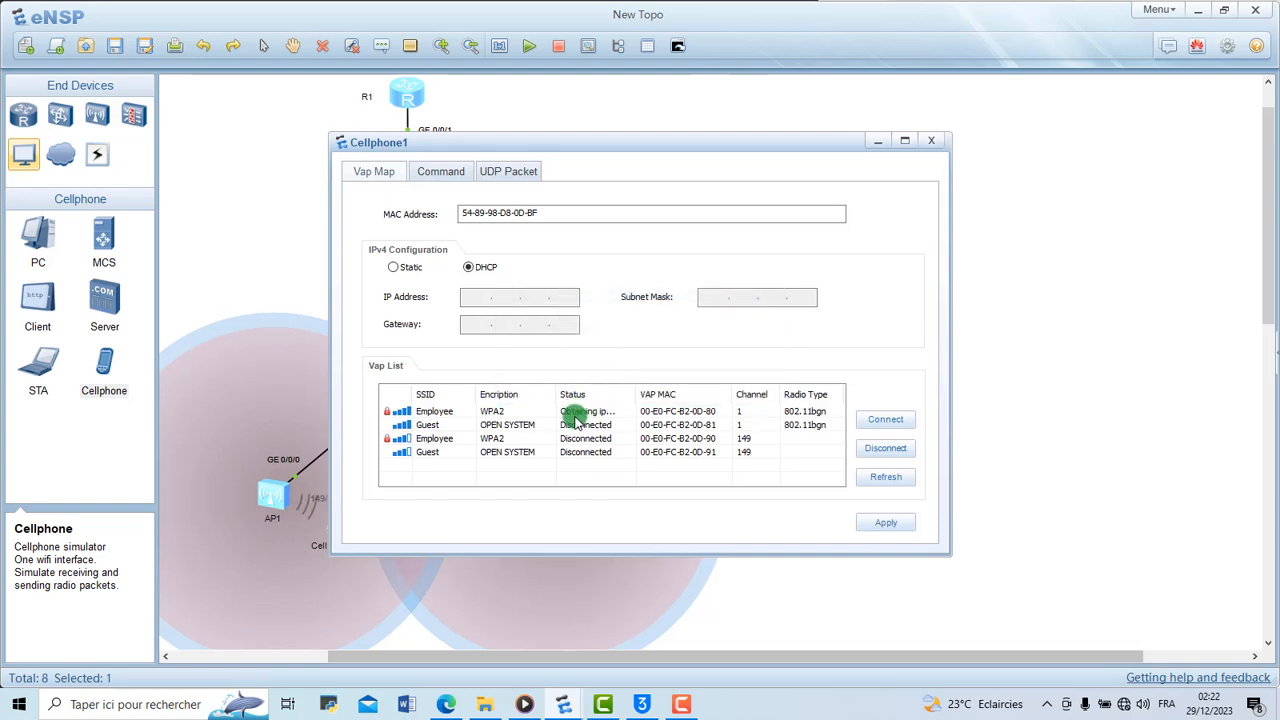
click(1066, 400)
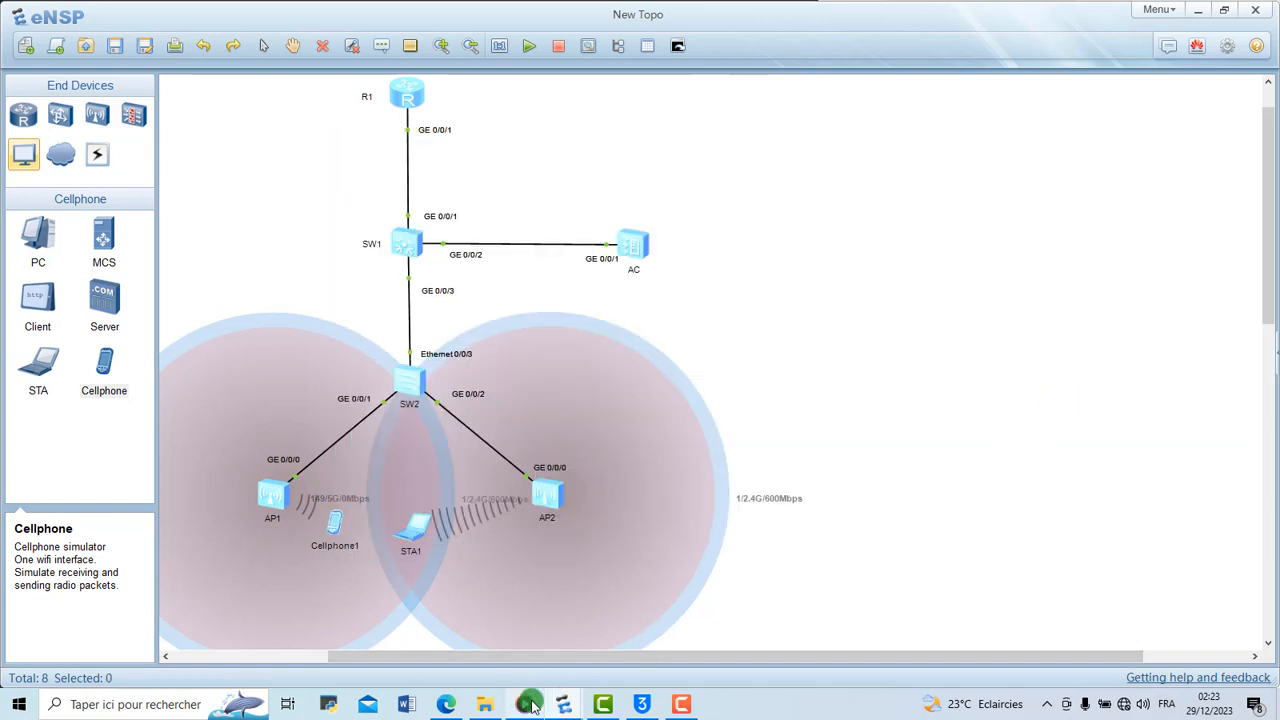
Switch to the AC console and list all connected wireless stations with disp station all to check their SSIDs and VLANs
mouse_move(563, 703)
click(516, 670)
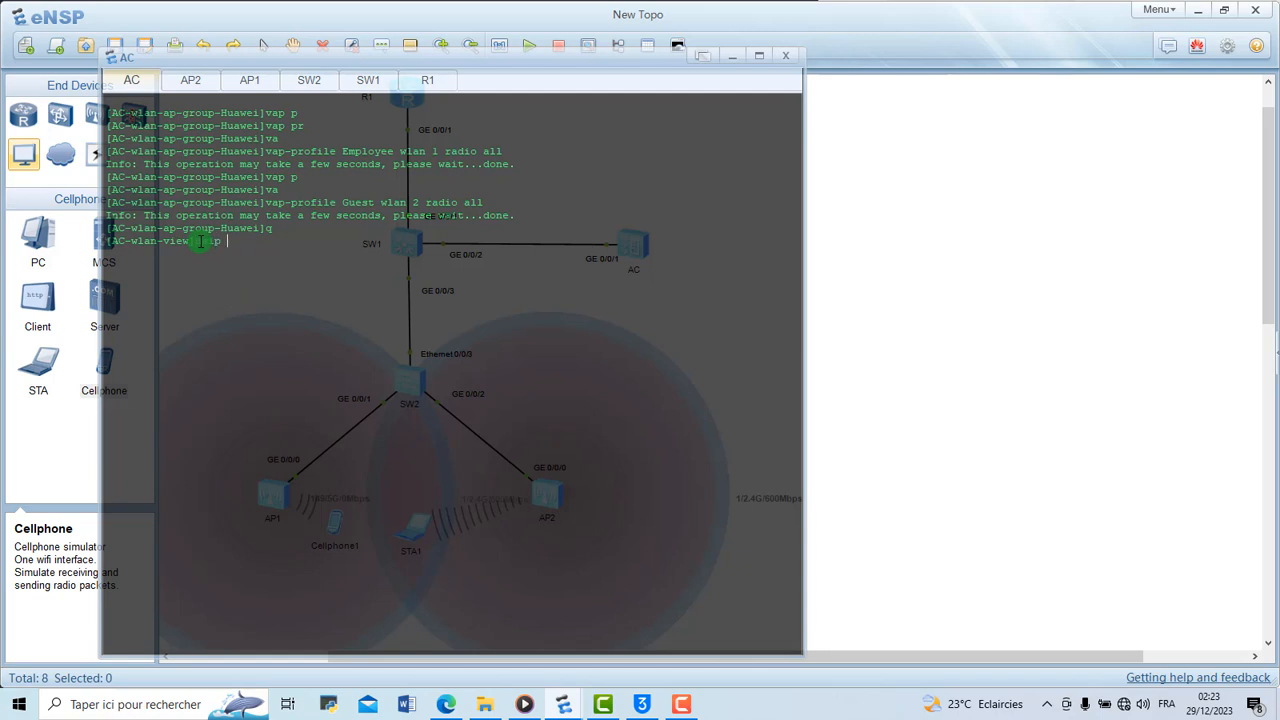
key(BackSpace)
key(BackSpace)
key(BackSpace)
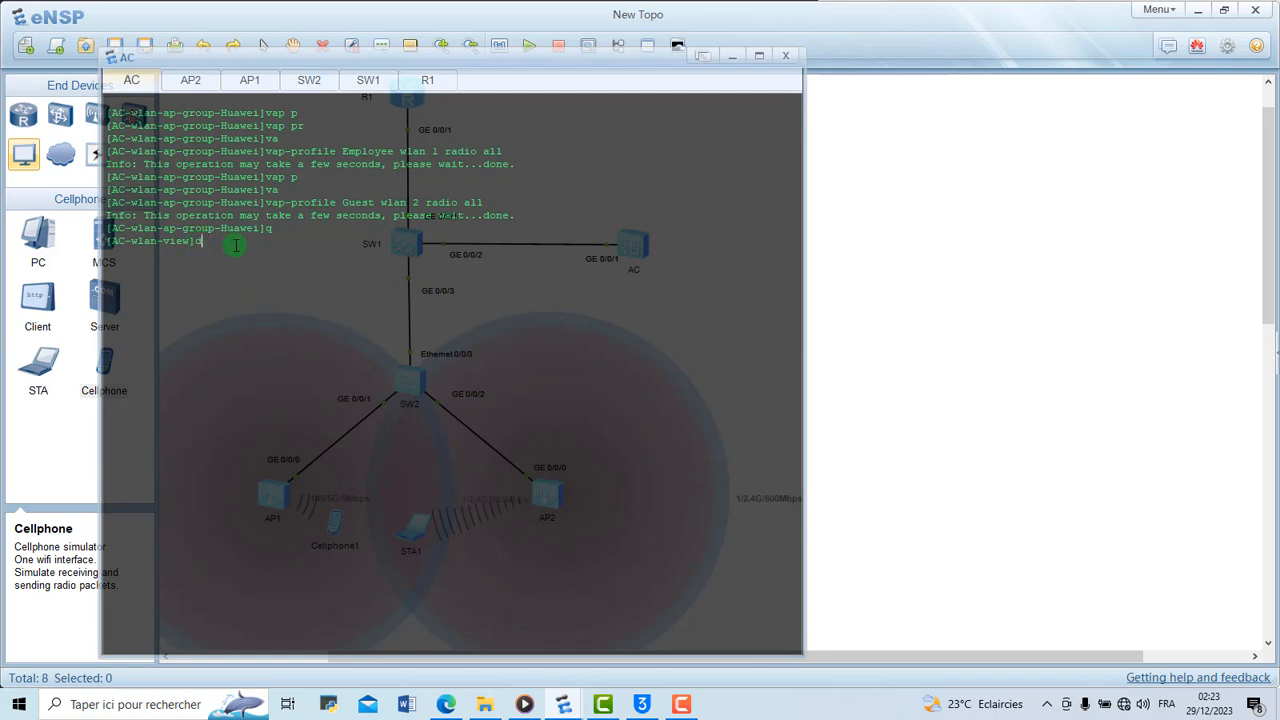
text(isp sta)
key(Tab)
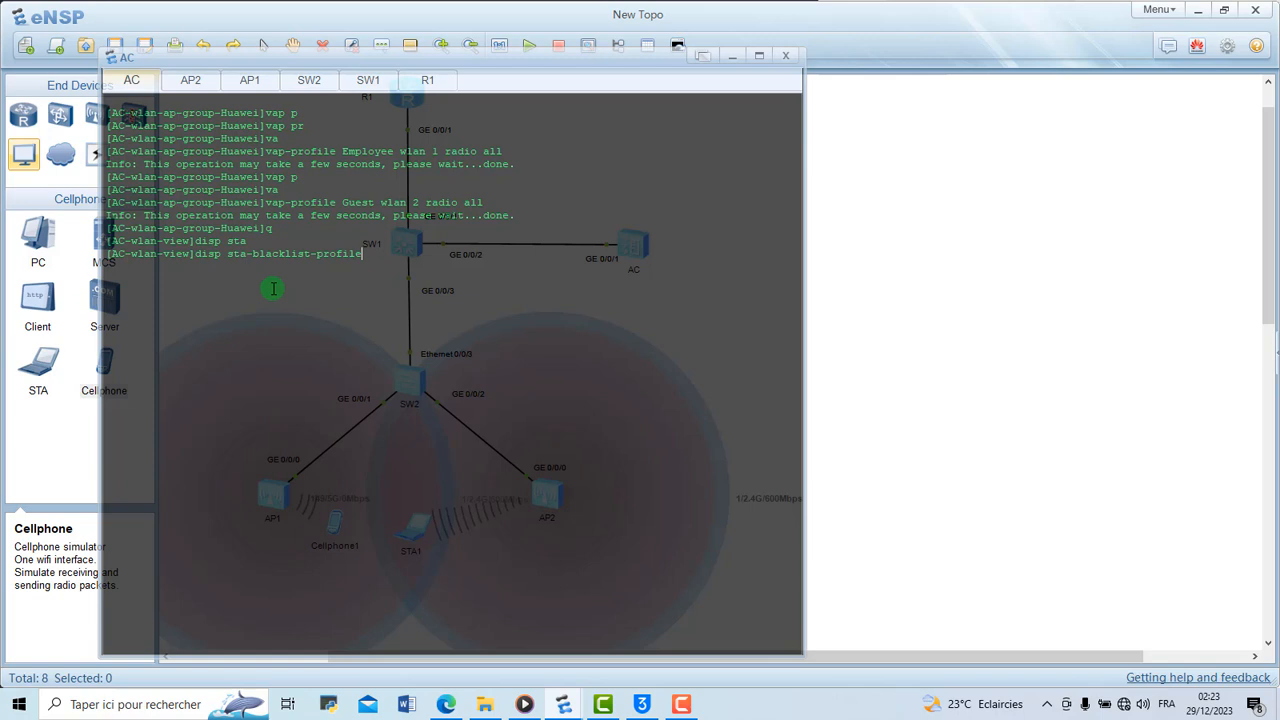
key(BackSpace)
key(BackSpace)
key(BackSpace)
key(BackSpace)
key(BackSpace)
key(BackSpace)
key(BackSpace)
key(BackSpace)
key(BackSpace)
key(BackSpace)
key(BackSpace)
key(BackSpace)
key(BackSpace)
key(BackSpace)
key(BackSpace)
key(BackSpace)
key(BackSpace)
text(ti)
key(Tab)
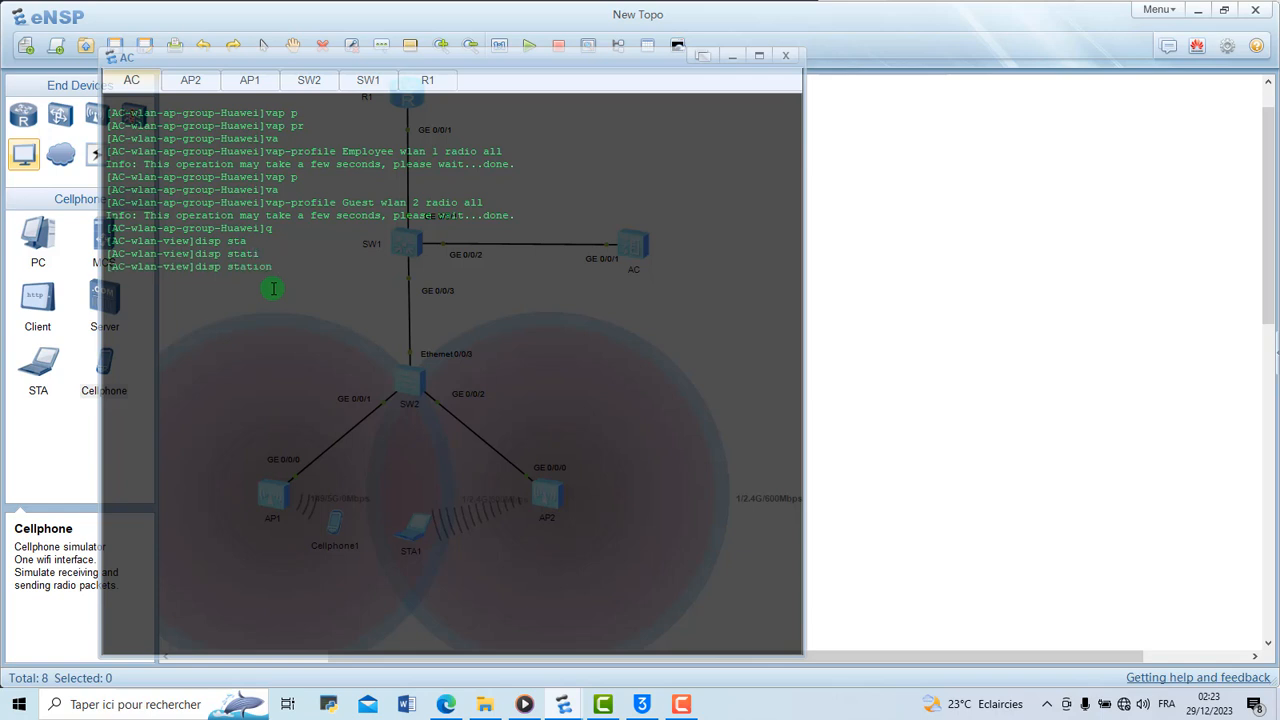
text(all)
key(Tab)
key(Return)
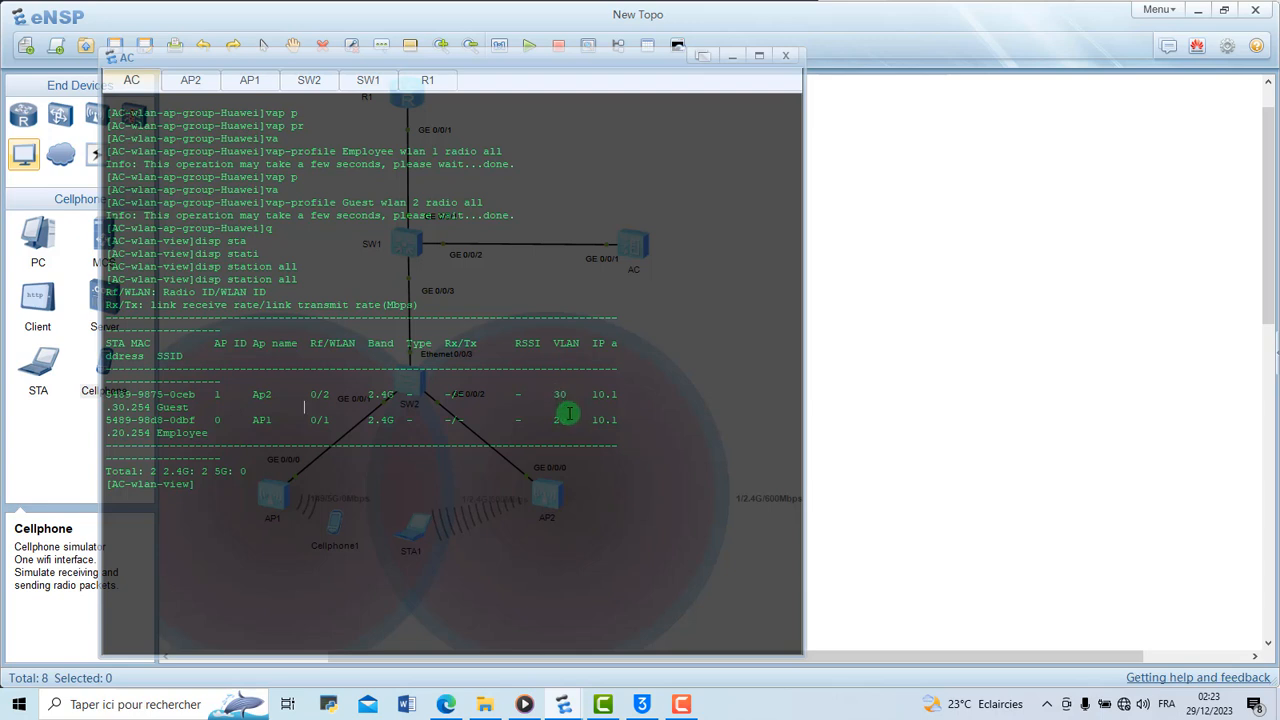
drag(565, 413, 561, 416)
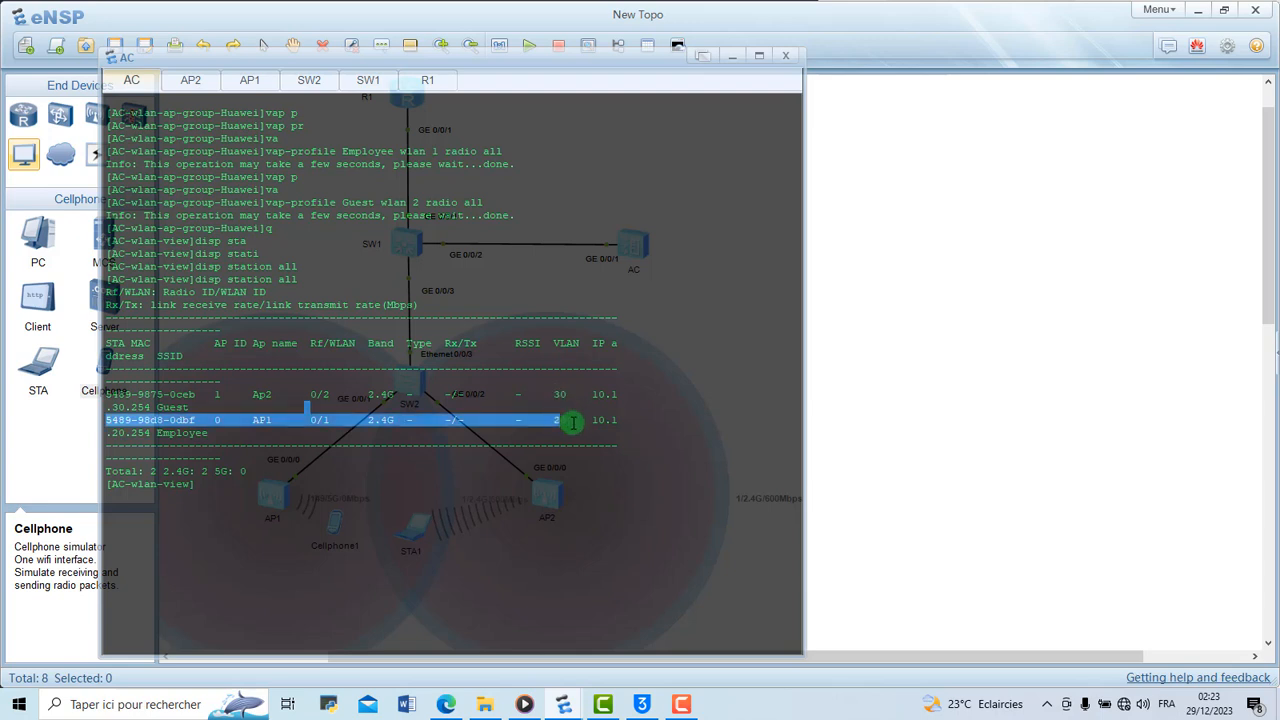
click(573, 422)
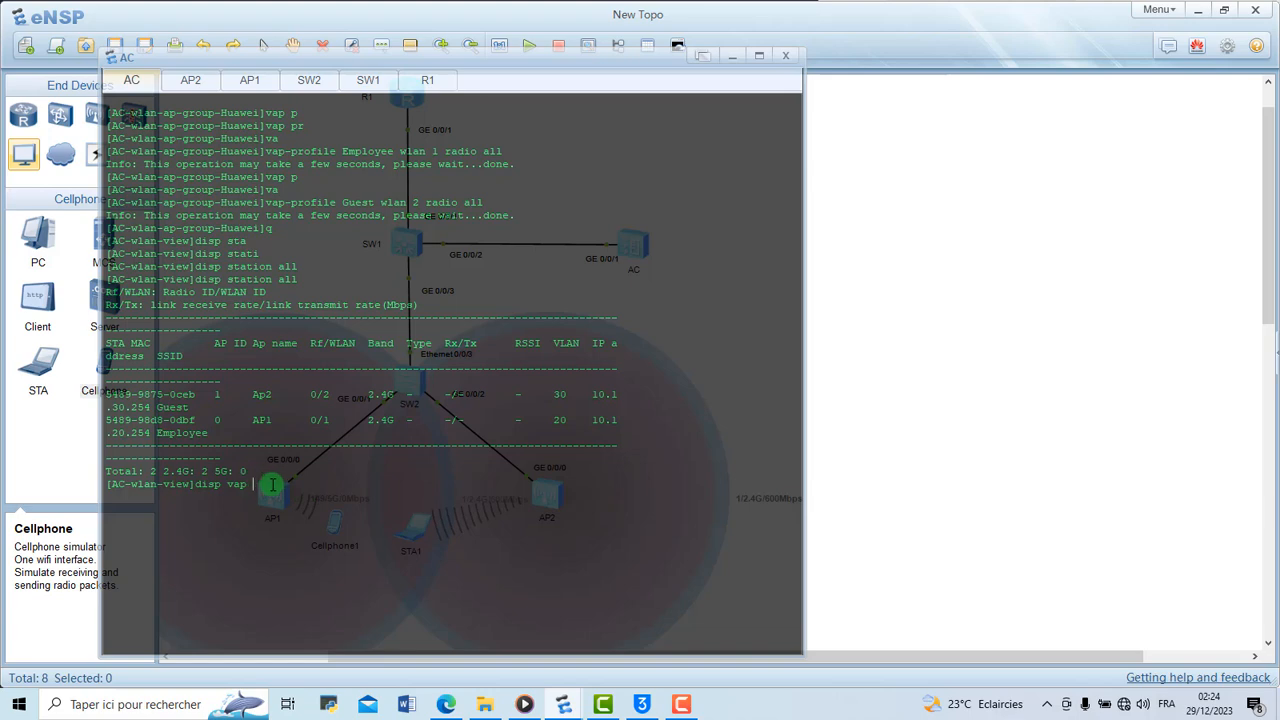
Consult the lab guide's section on verifying AP signals and run disp vap ssid Employee on the AC
click(446, 707)
scroll(1003, 528, down, 3)
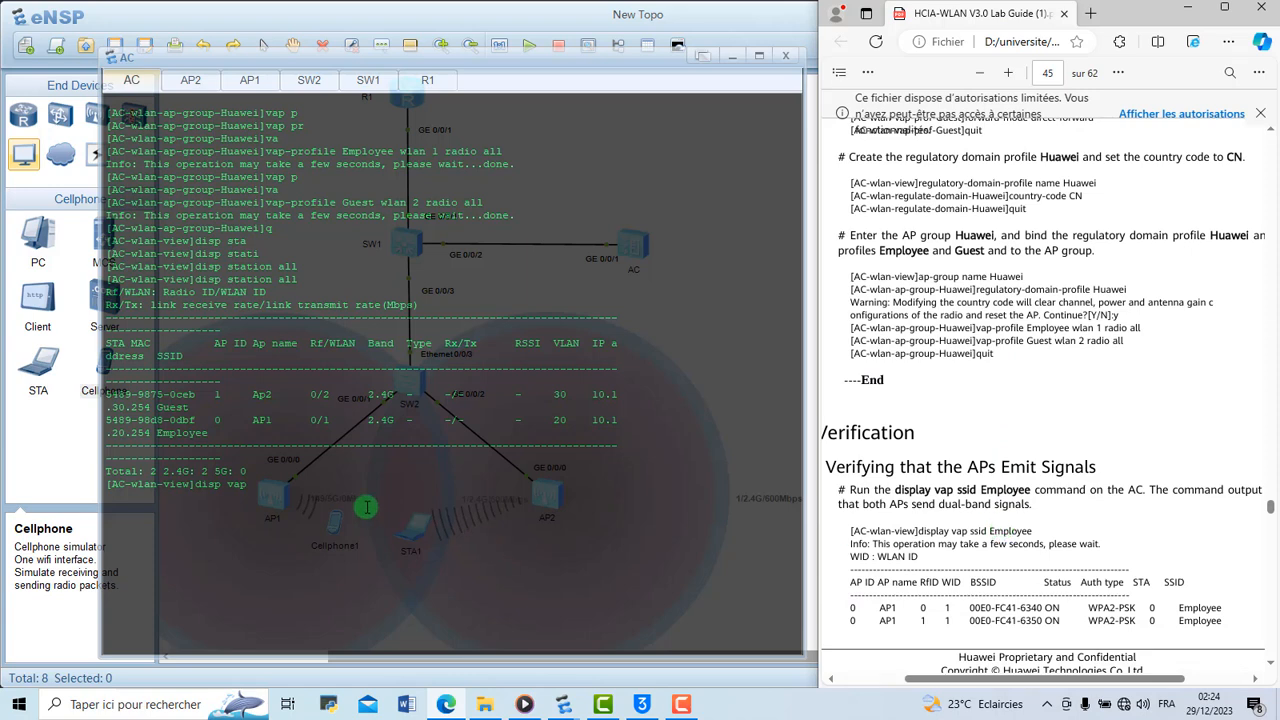
click(284, 464)
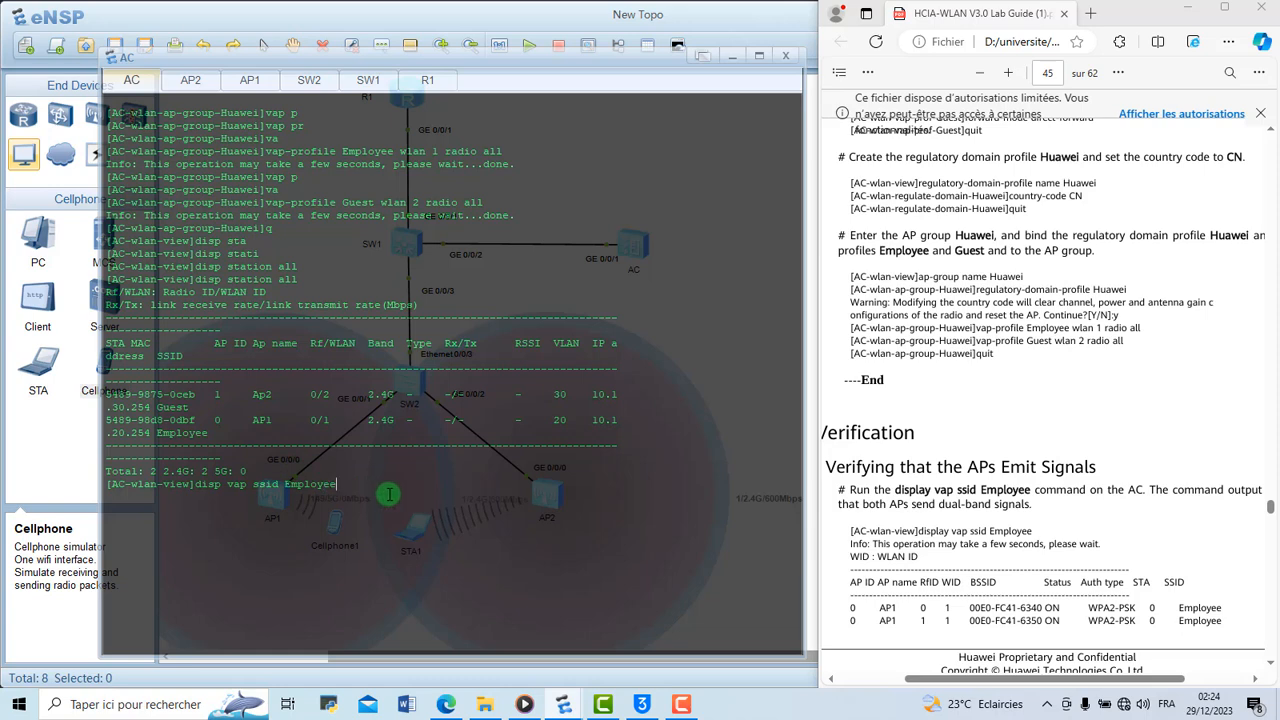
key(Return)
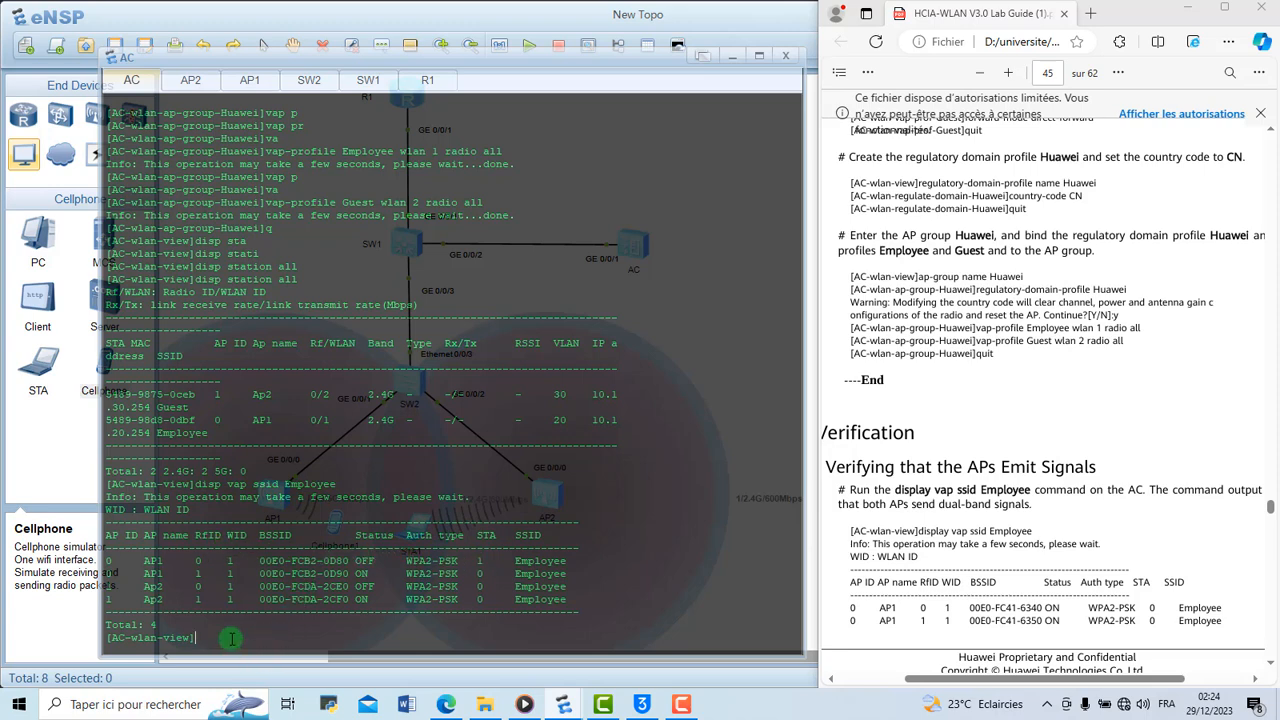
Clear the AC console and run disp vap ssid Guest to check the Guest VAPs on both APs
right_click(643, 541)
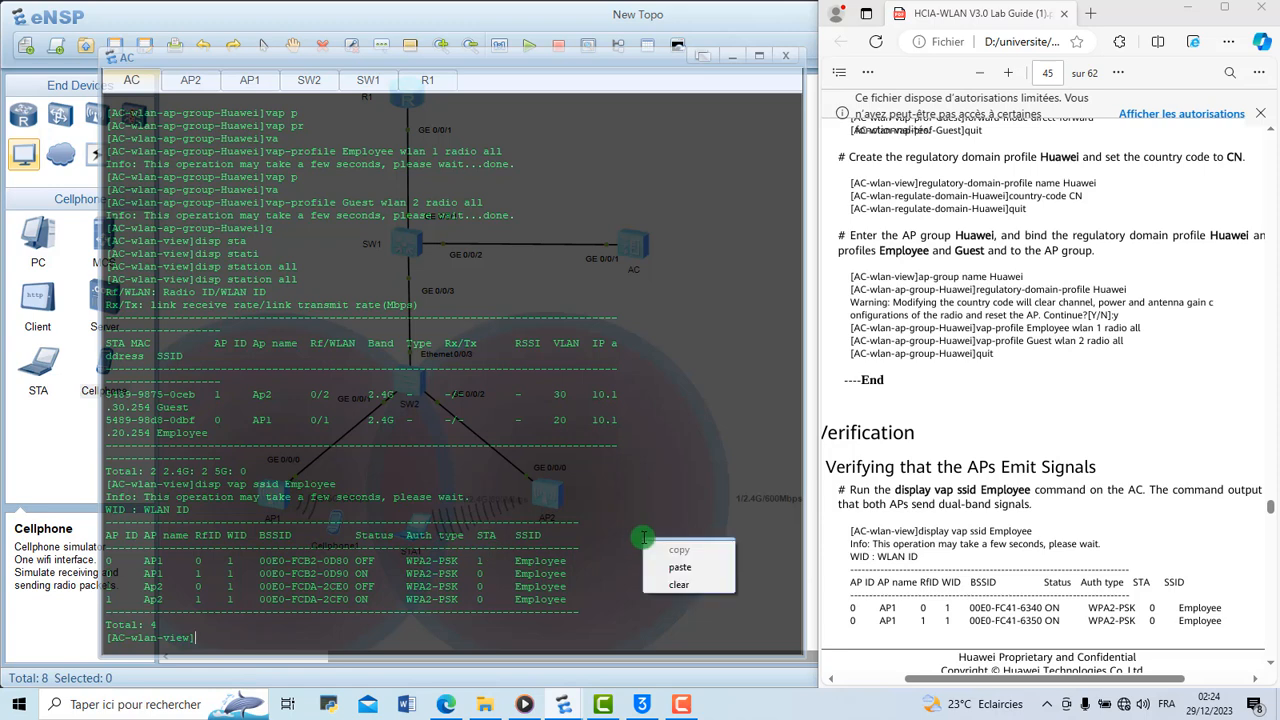
click(683, 579)
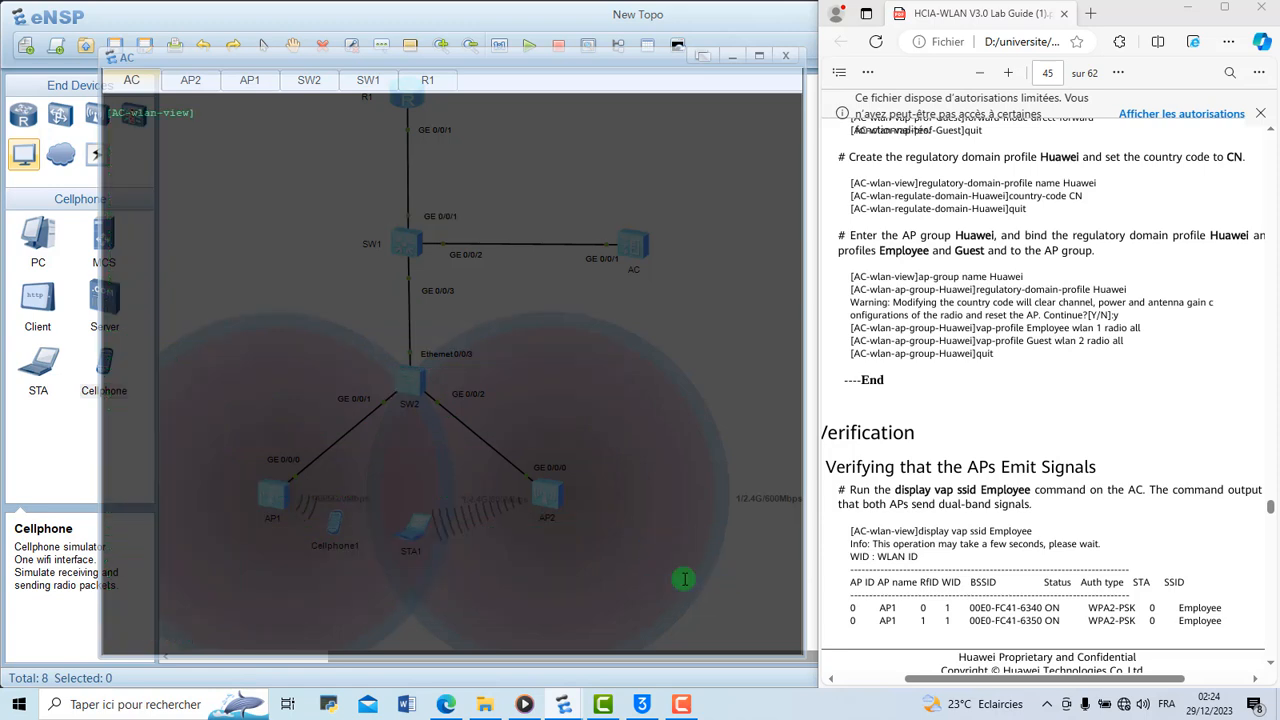
text(disp vap ssid Employee)
key(Return)
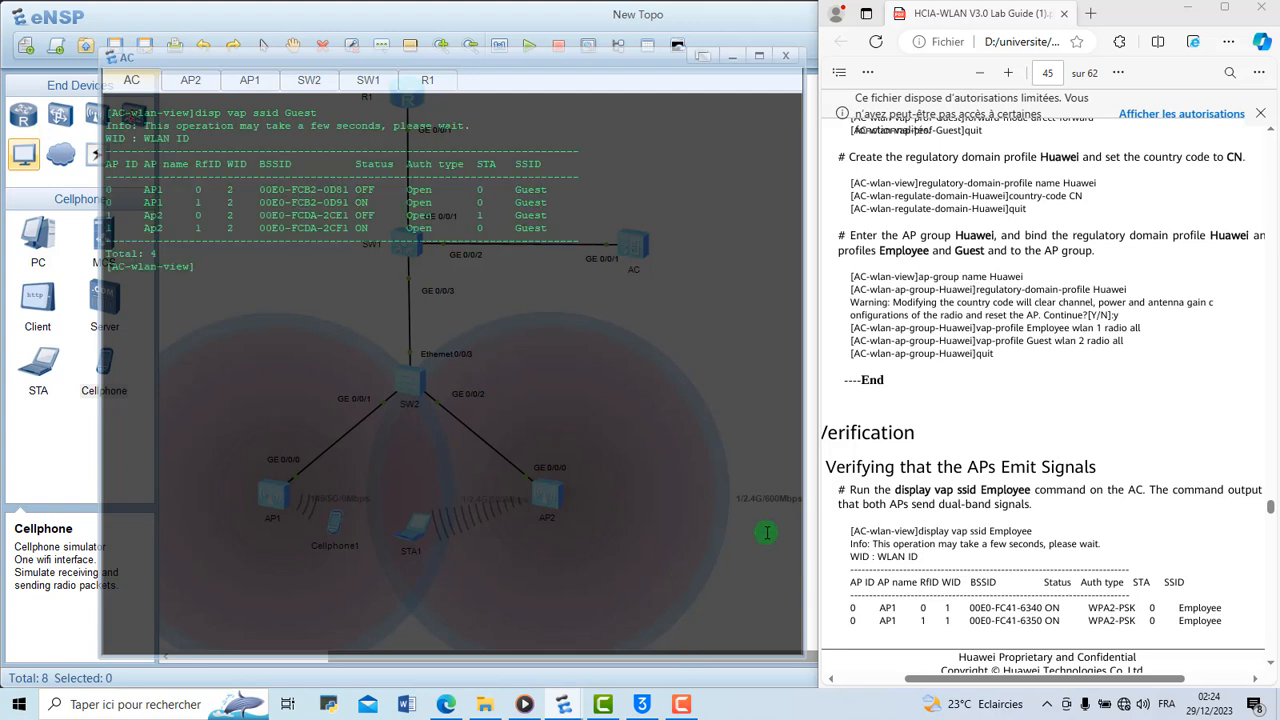
click(484, 216)
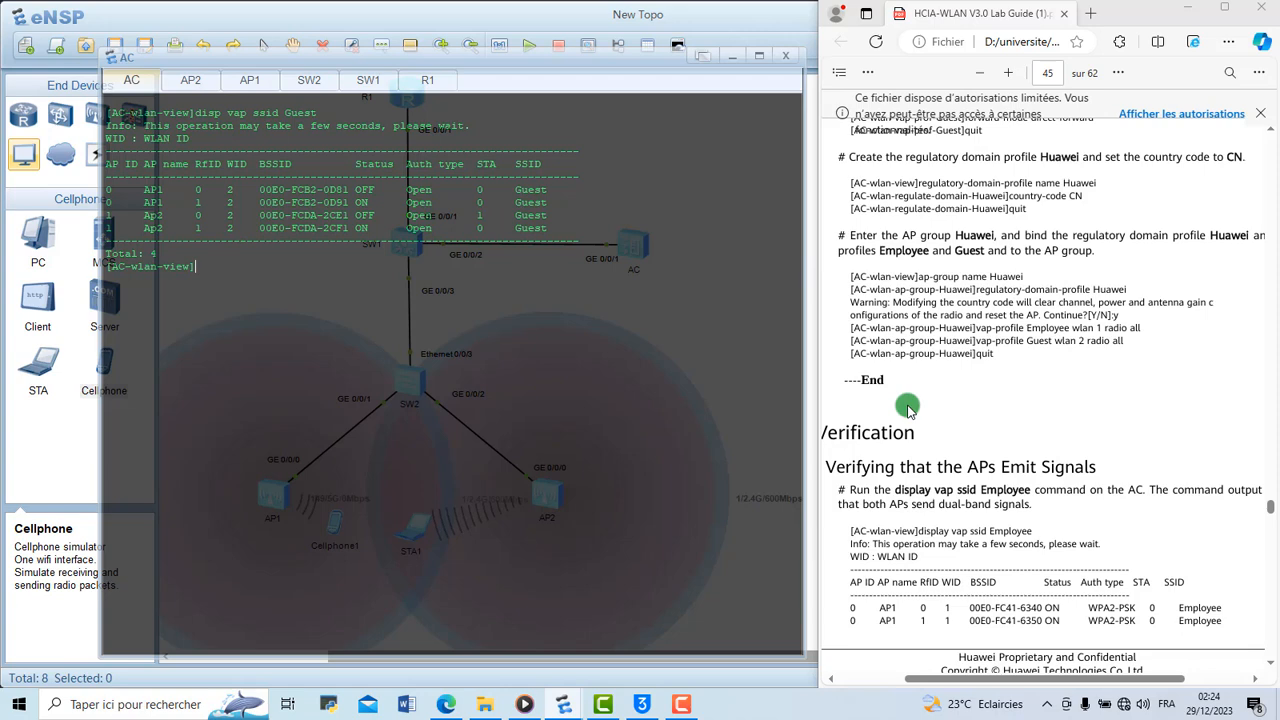
Maximize the lab guide and review the lab planning, configuration roadmap and configuration procedure sections at 125 % zoom
scroll(908, 406, down, 3)
scroll(908, 406, up, 2)
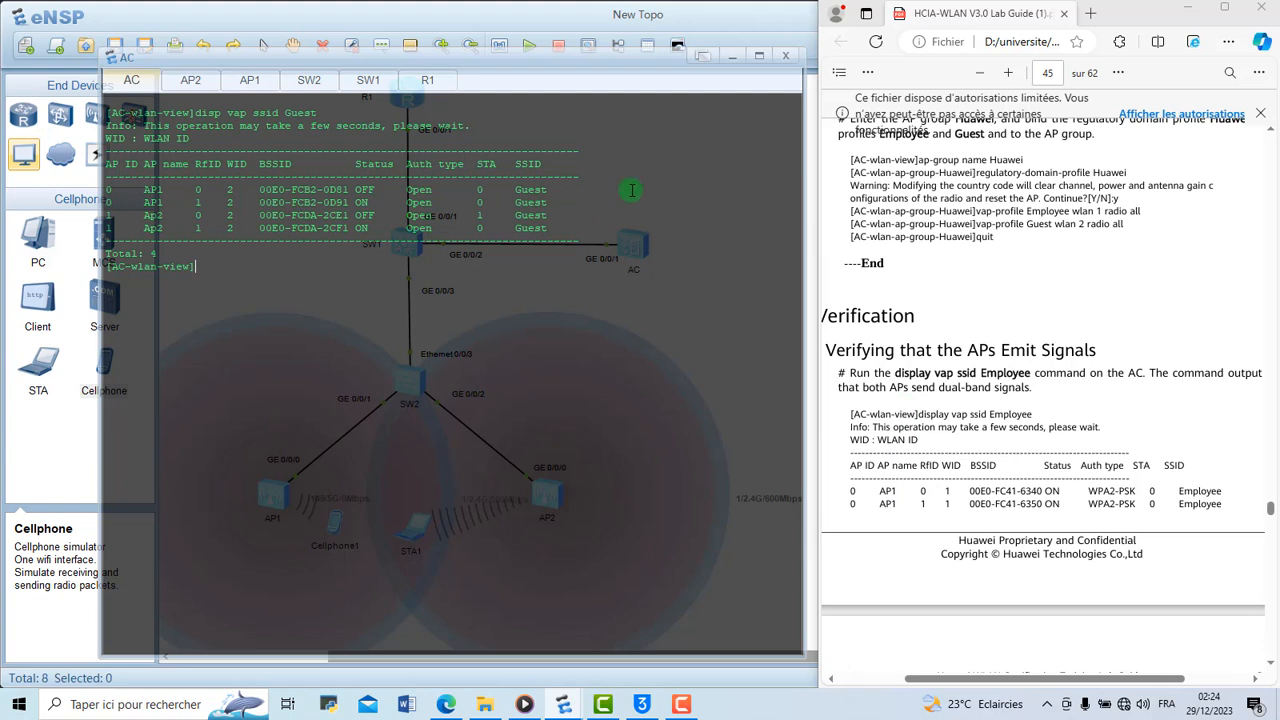
click(1220, 8)
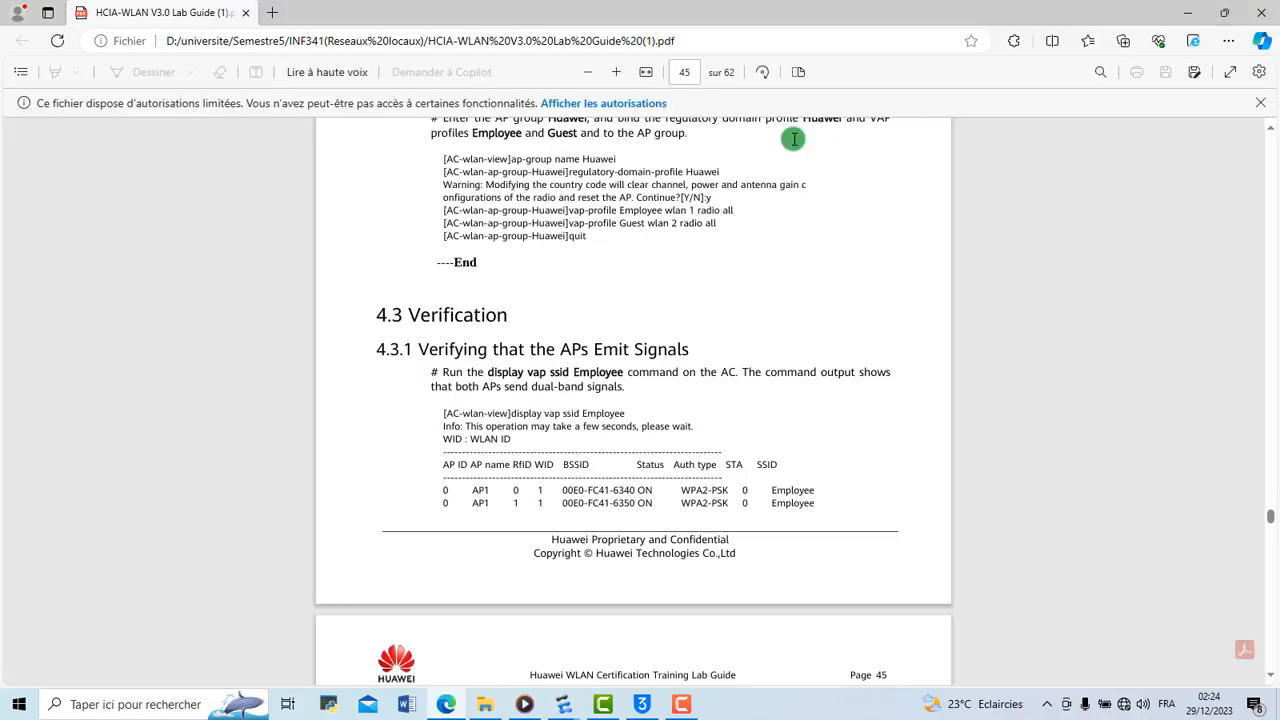
scroll(800, 258, up, 5)
scroll(800, 258, up, 20)
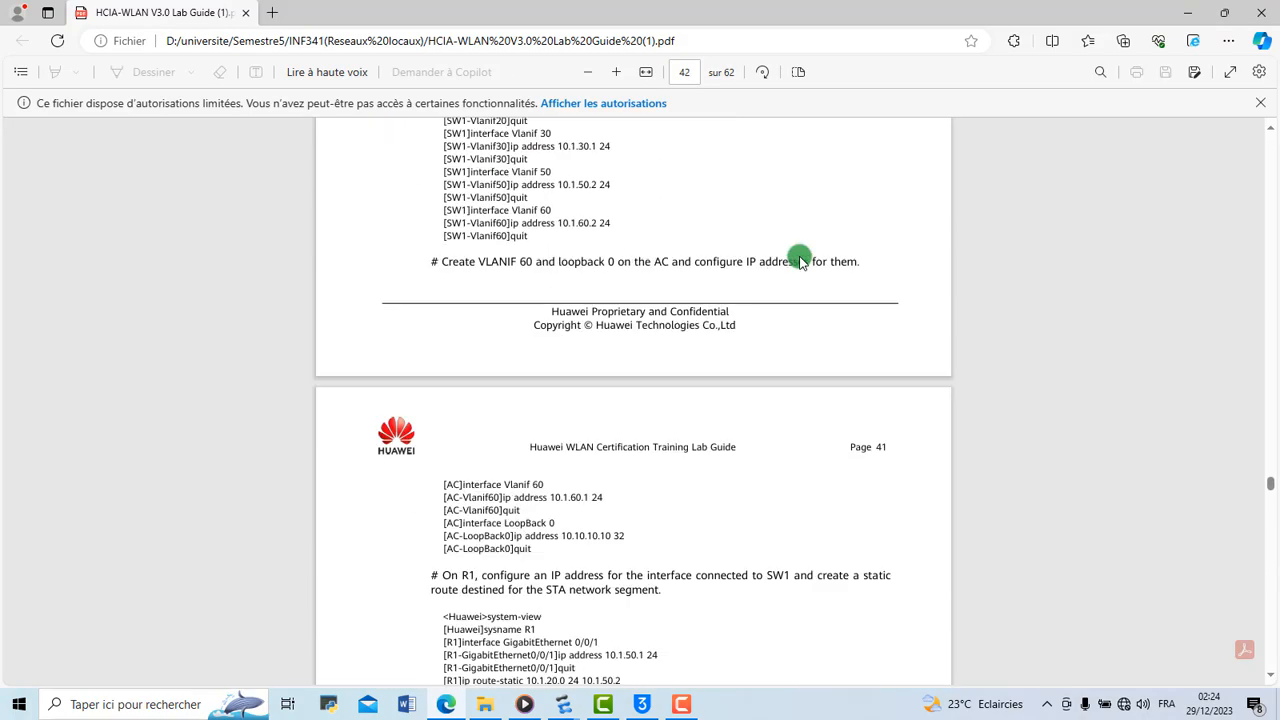
scroll(800, 258, up, 20)
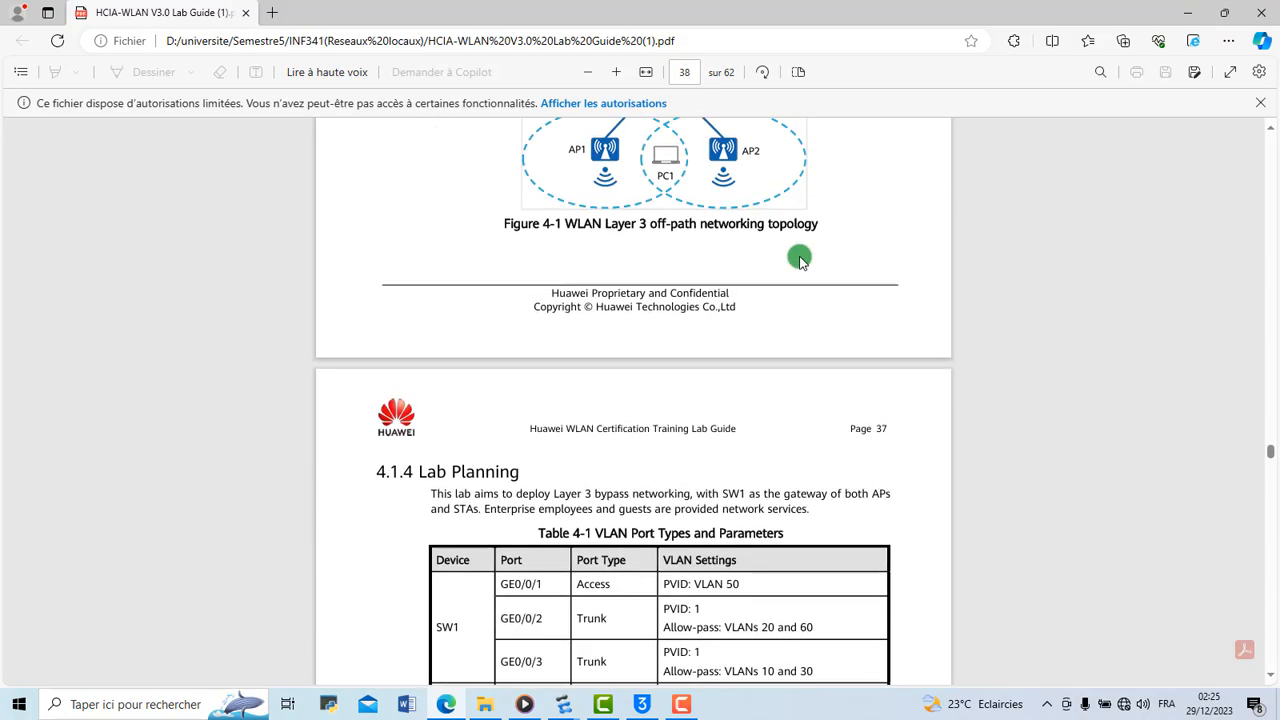
scroll(800, 258, down, 15)
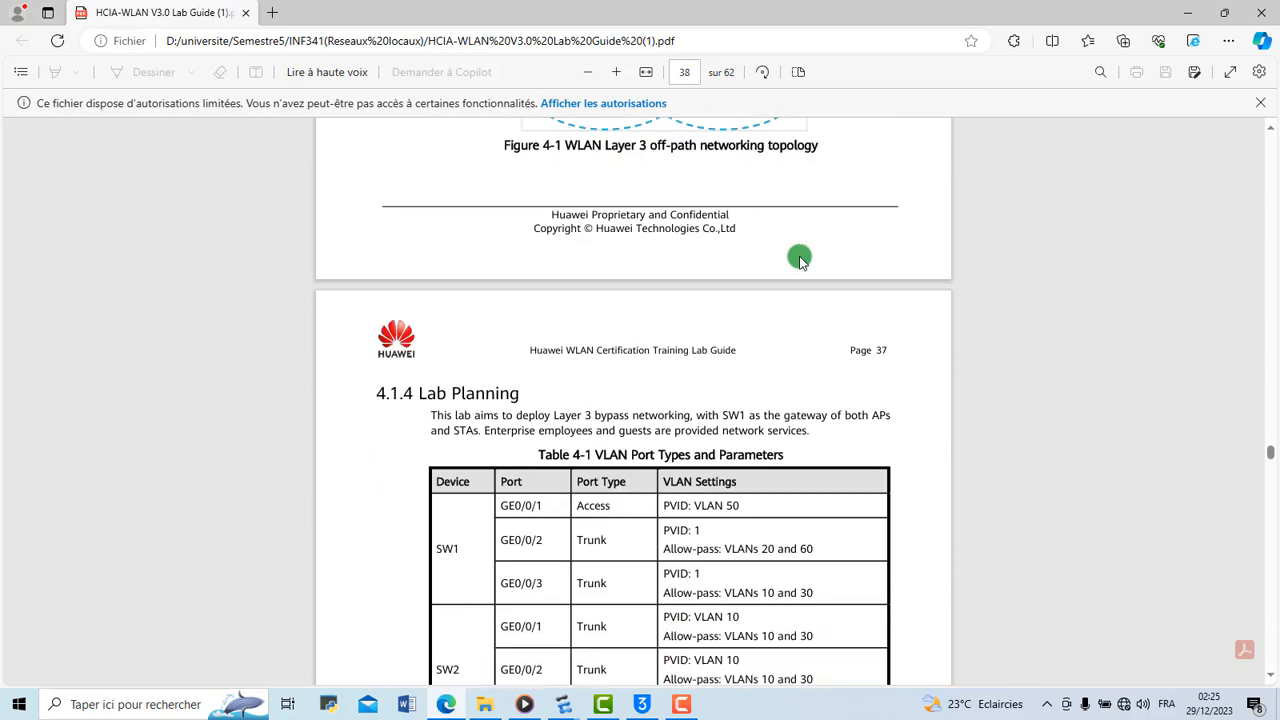
scroll(800, 258, down, 20)
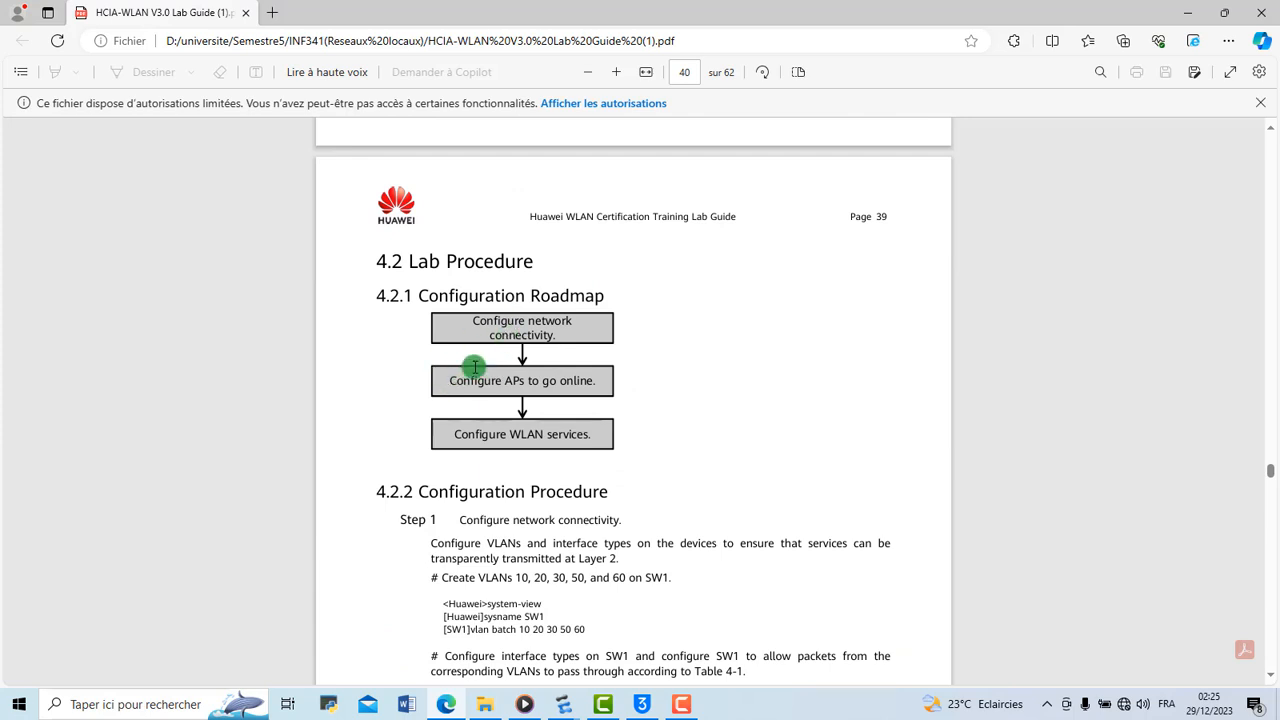
key(ctrl+plus)
key(ctrl+plus)
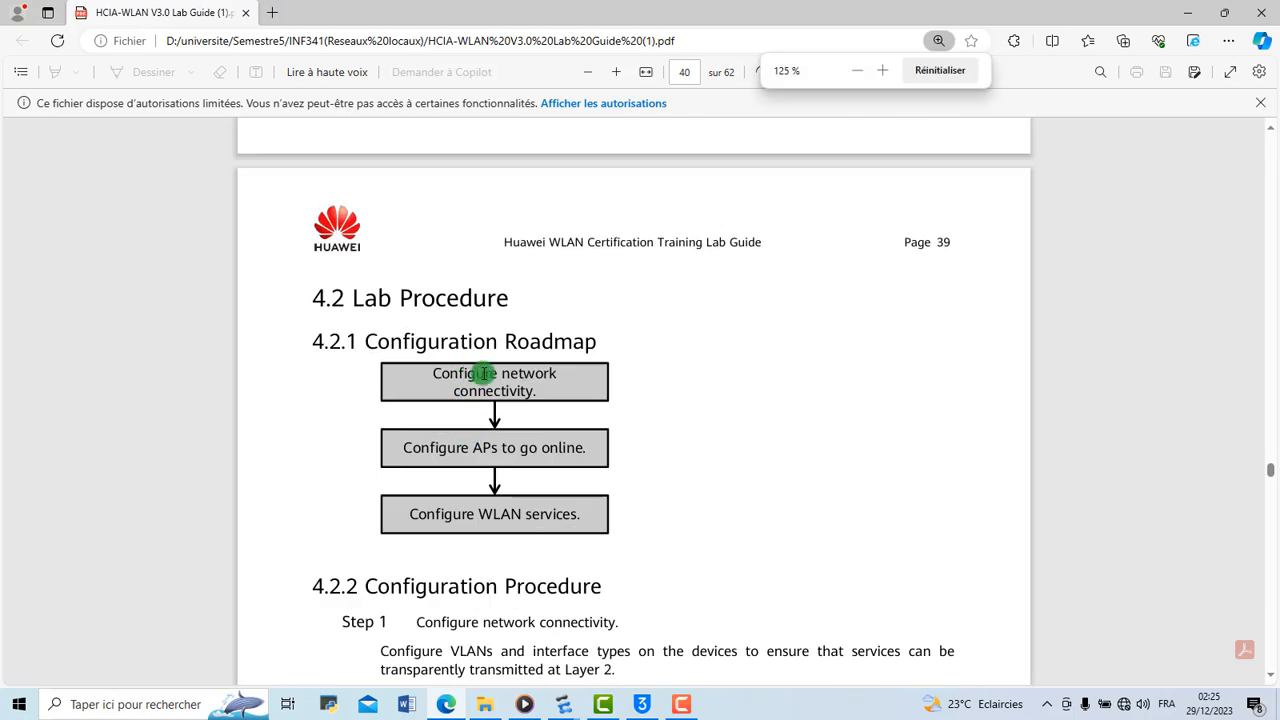
scroll(515, 521, down, 1)
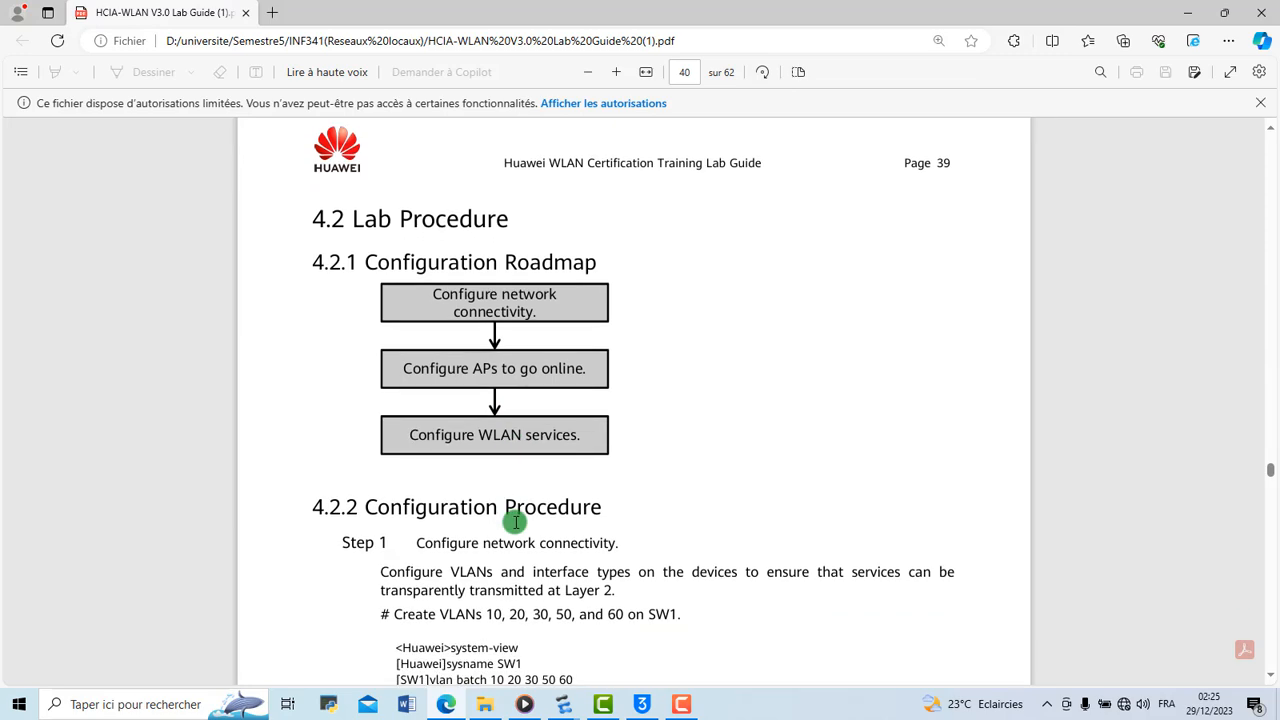
scroll(515, 521, down, 4)
scroll(515, 521, up, 3)
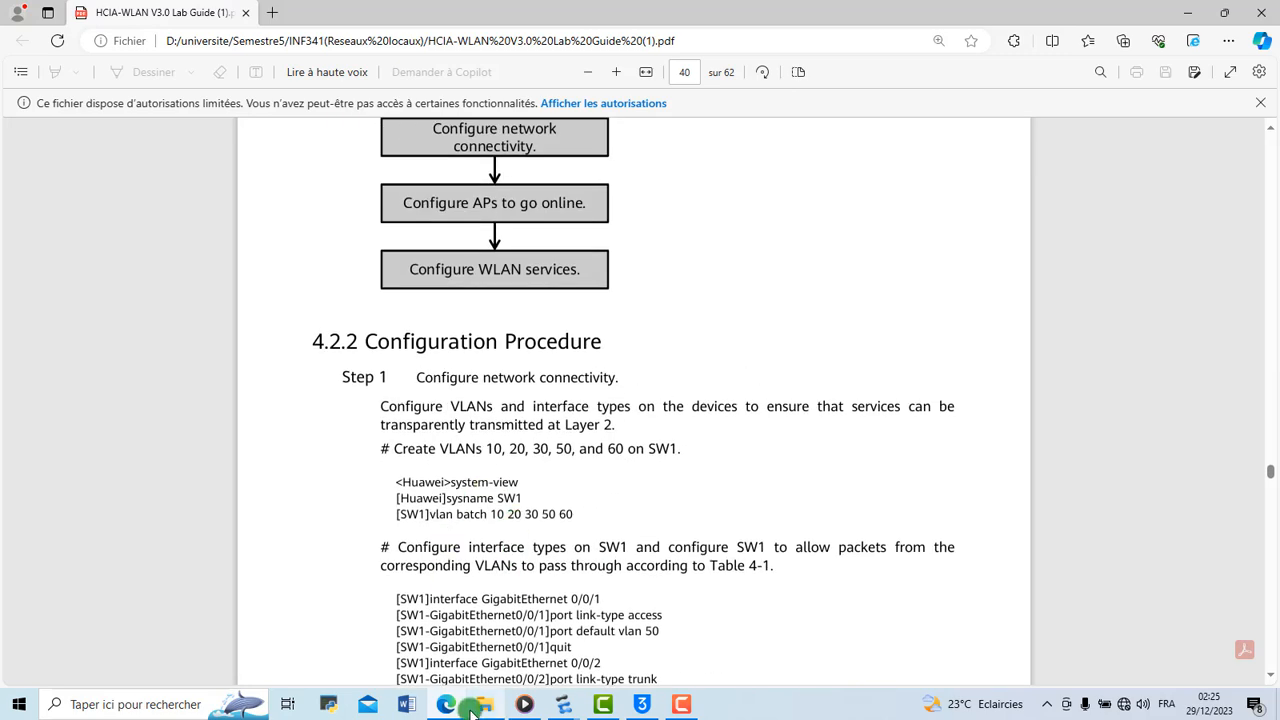
Return to the eNSP topology, minimize the AC console, then place a new STA laptop inside AP2's coverage area and start it
mouse_move(555, 712)
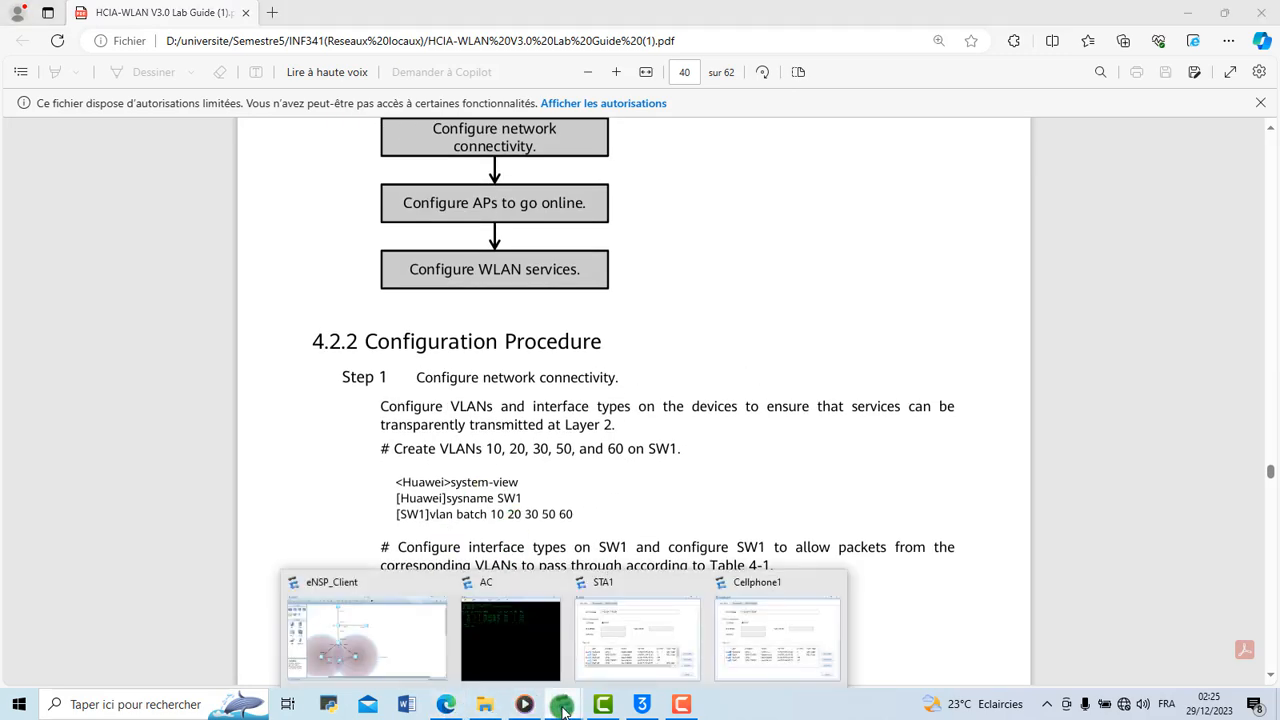
click(502, 652)
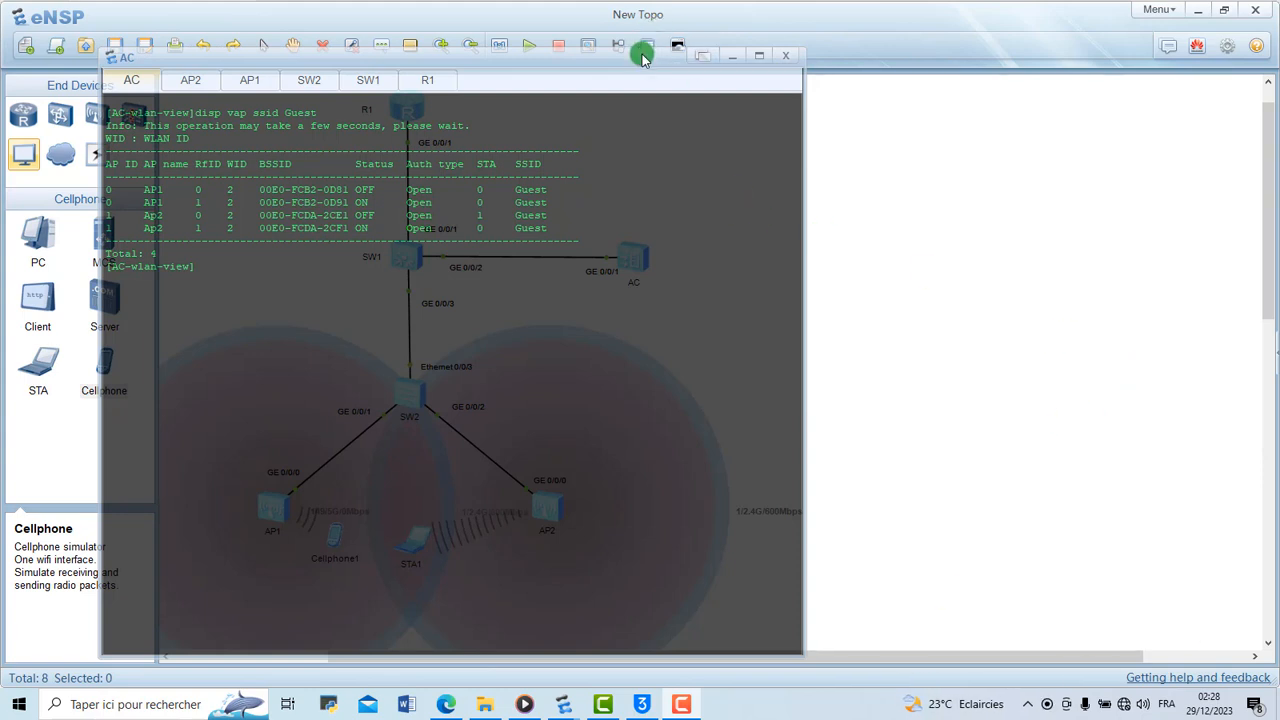
drag(643, 62, 871, 114)
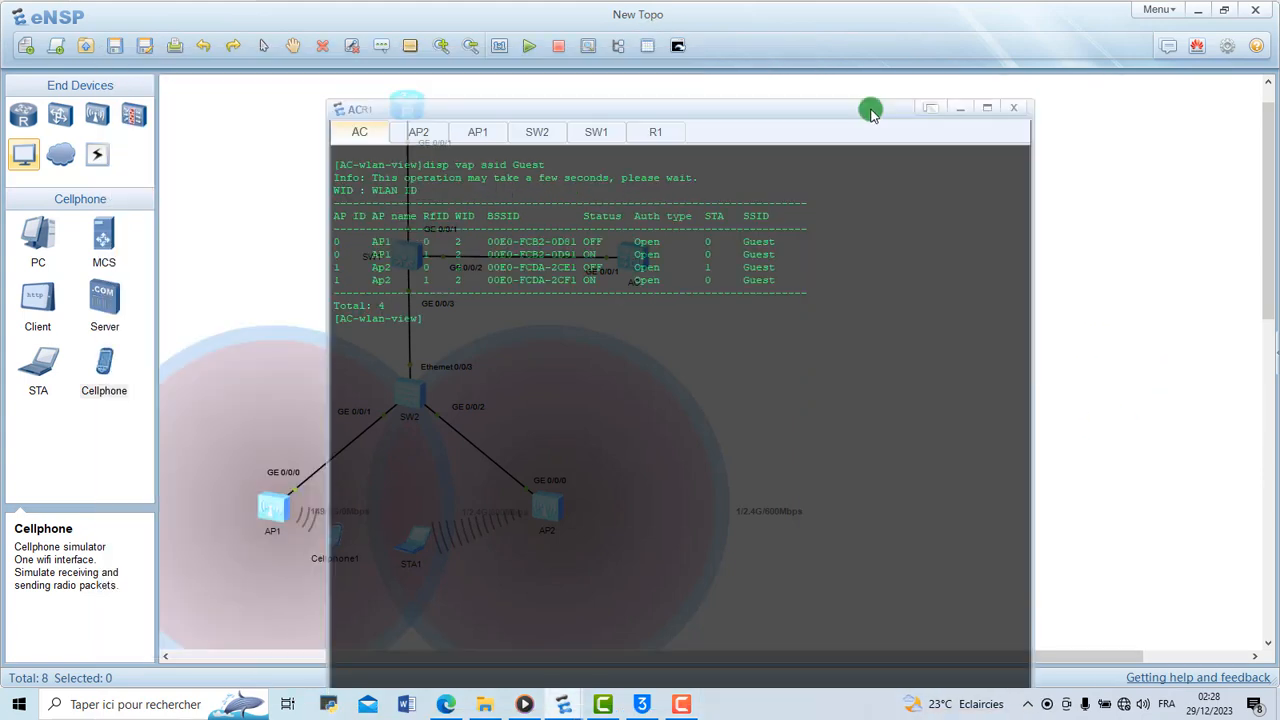
click(960, 107)
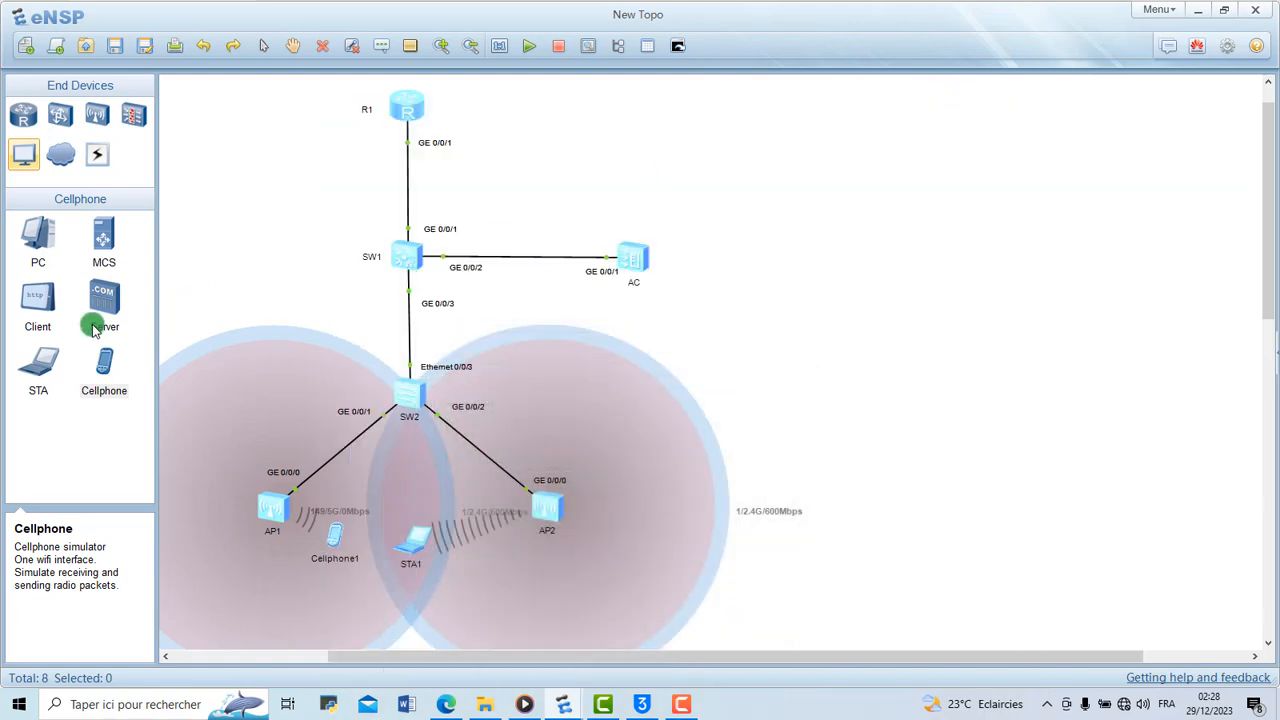
click(38, 362)
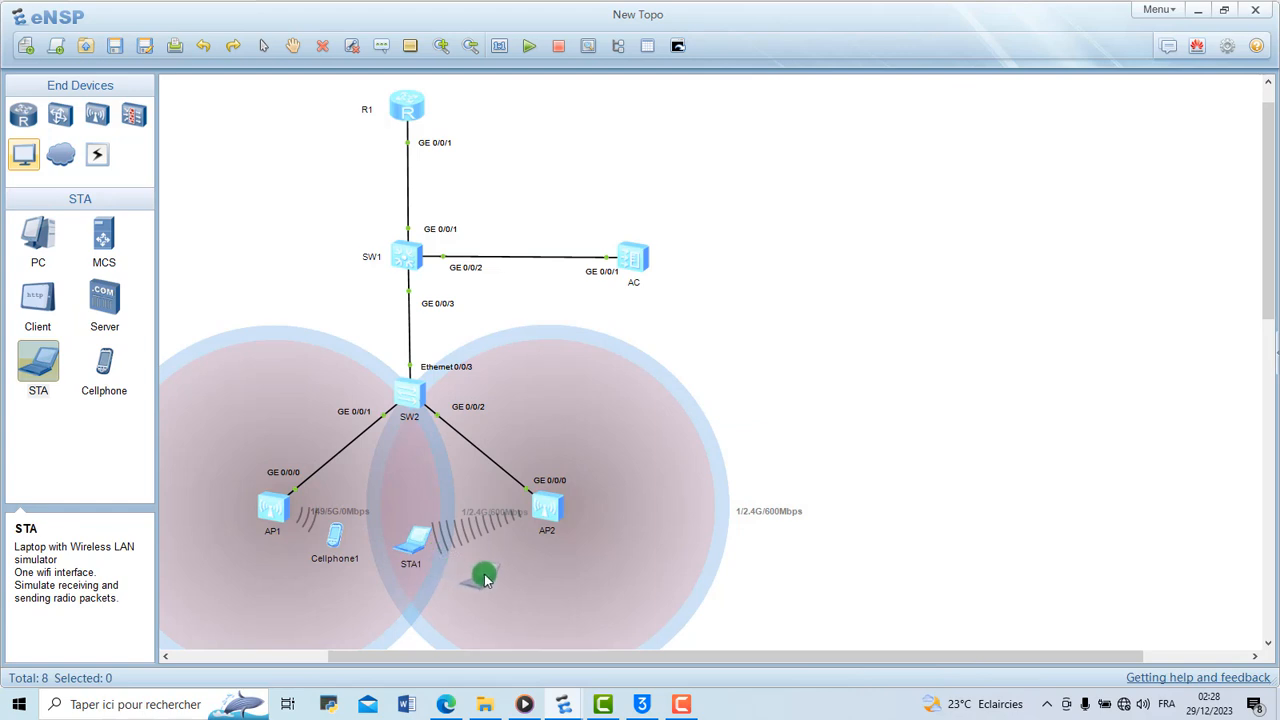
click(487, 578)
right_click(487, 578)
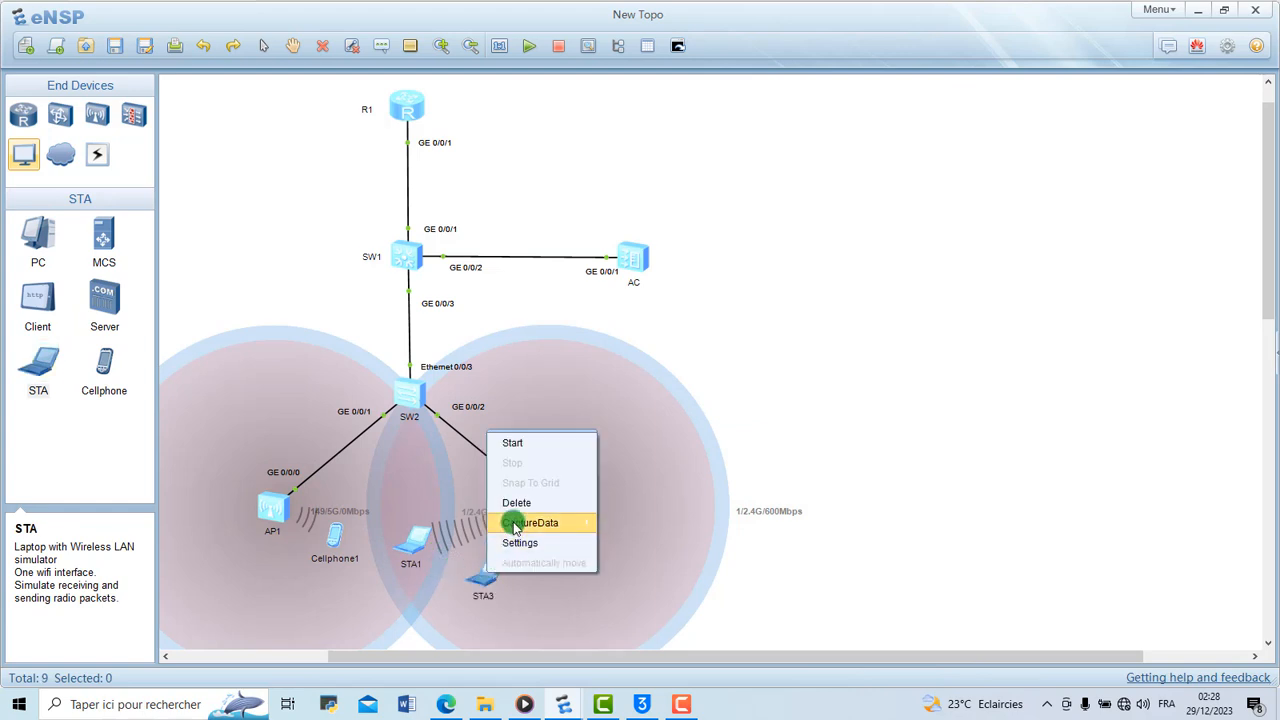
click(548, 450)
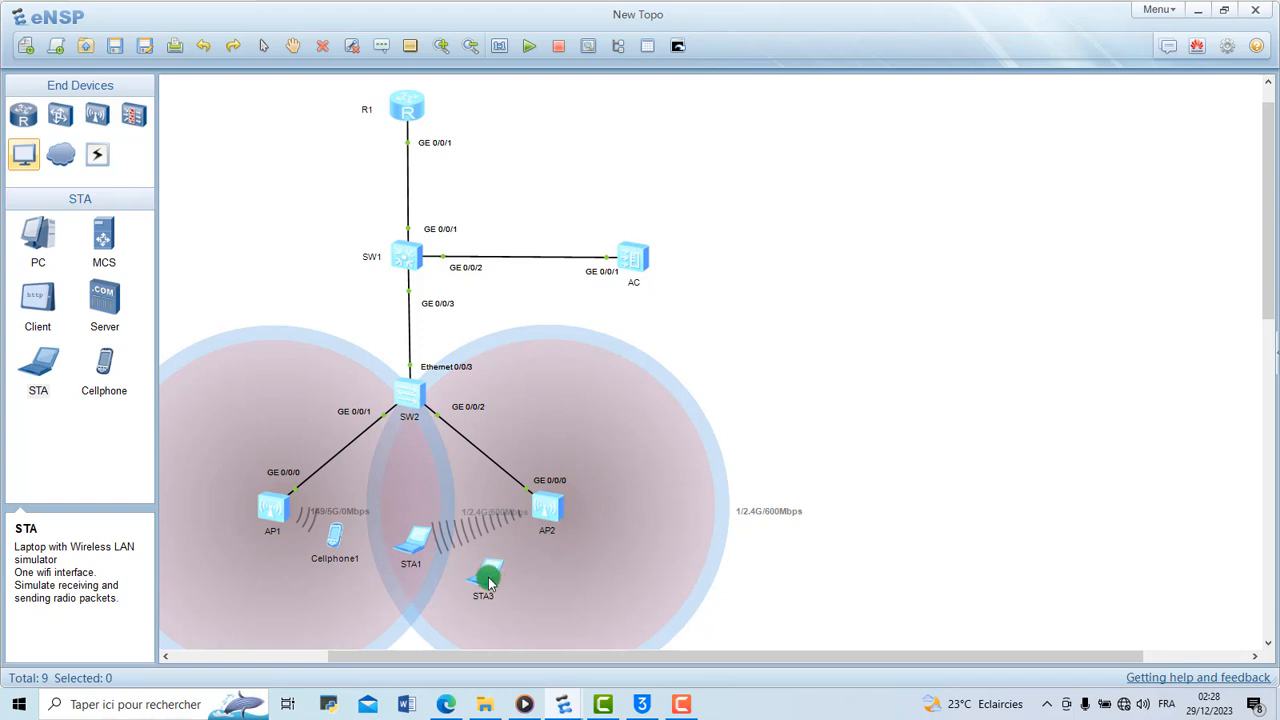
Start a data capture on AP2's GE 0/0/0 link, filter the packets by dhcp and move the capture aside to uncover the topology
right_click(528, 492)
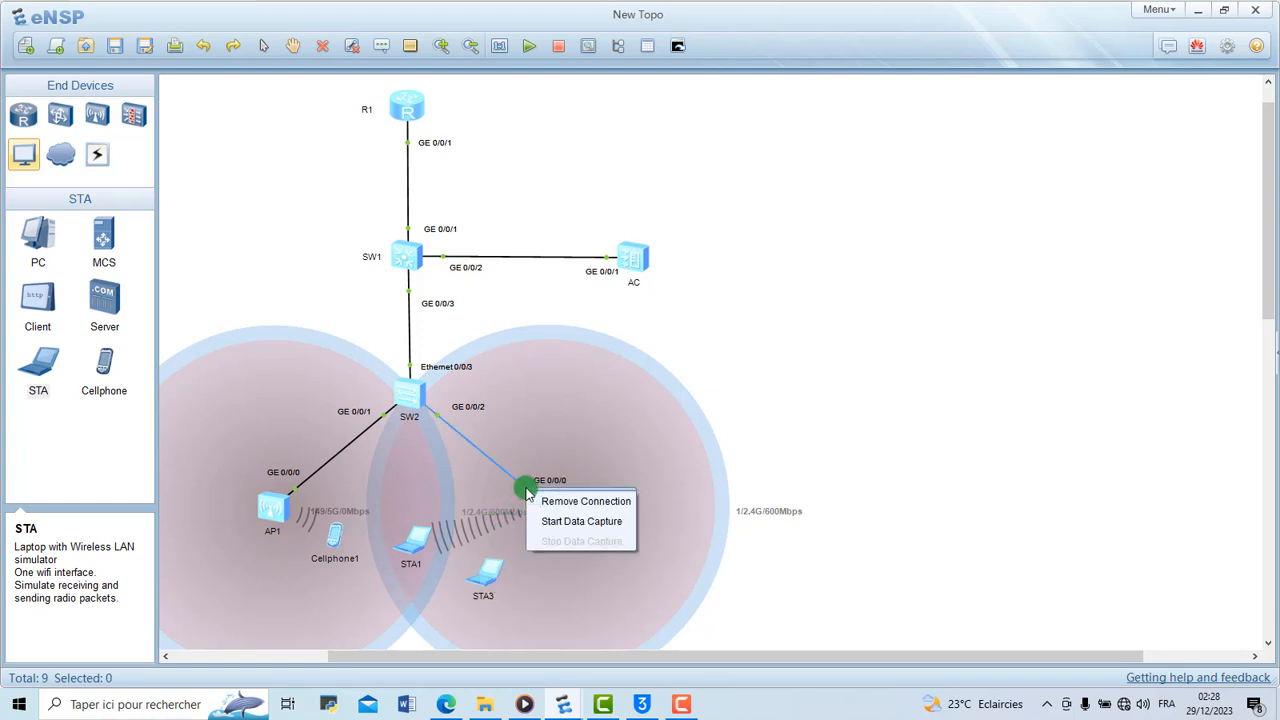
click(587, 522)
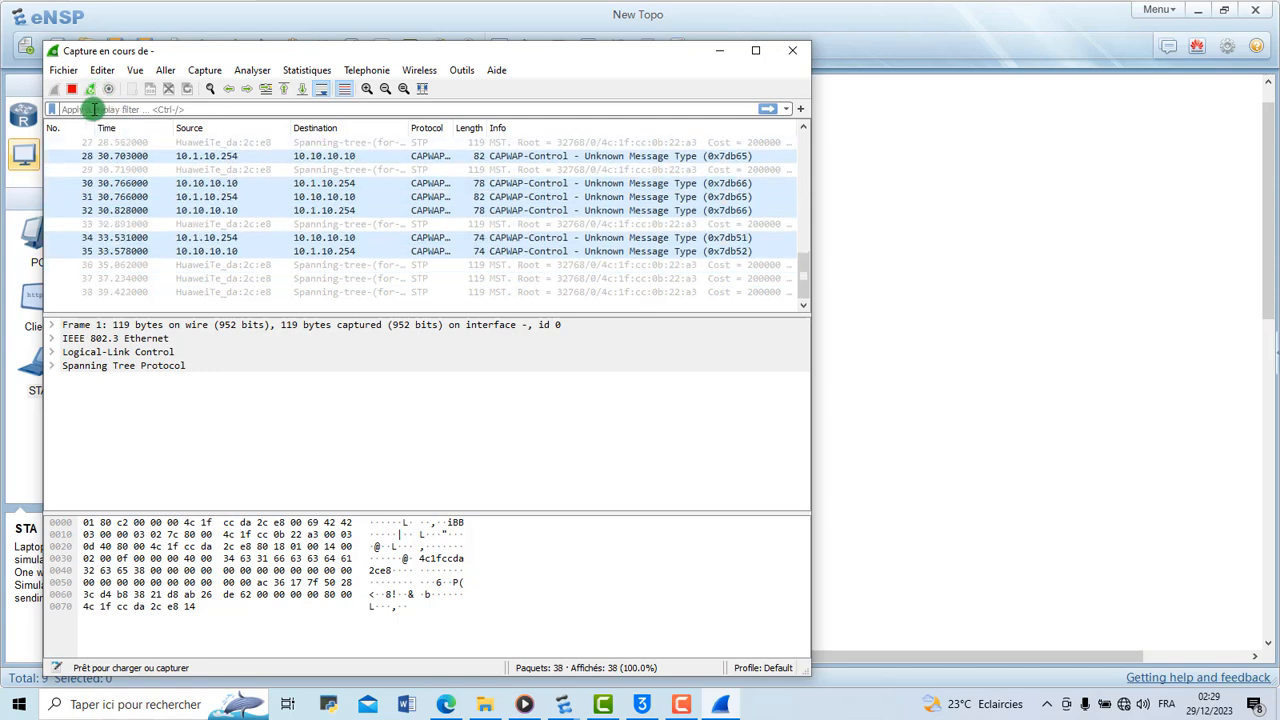
text(dhcp)
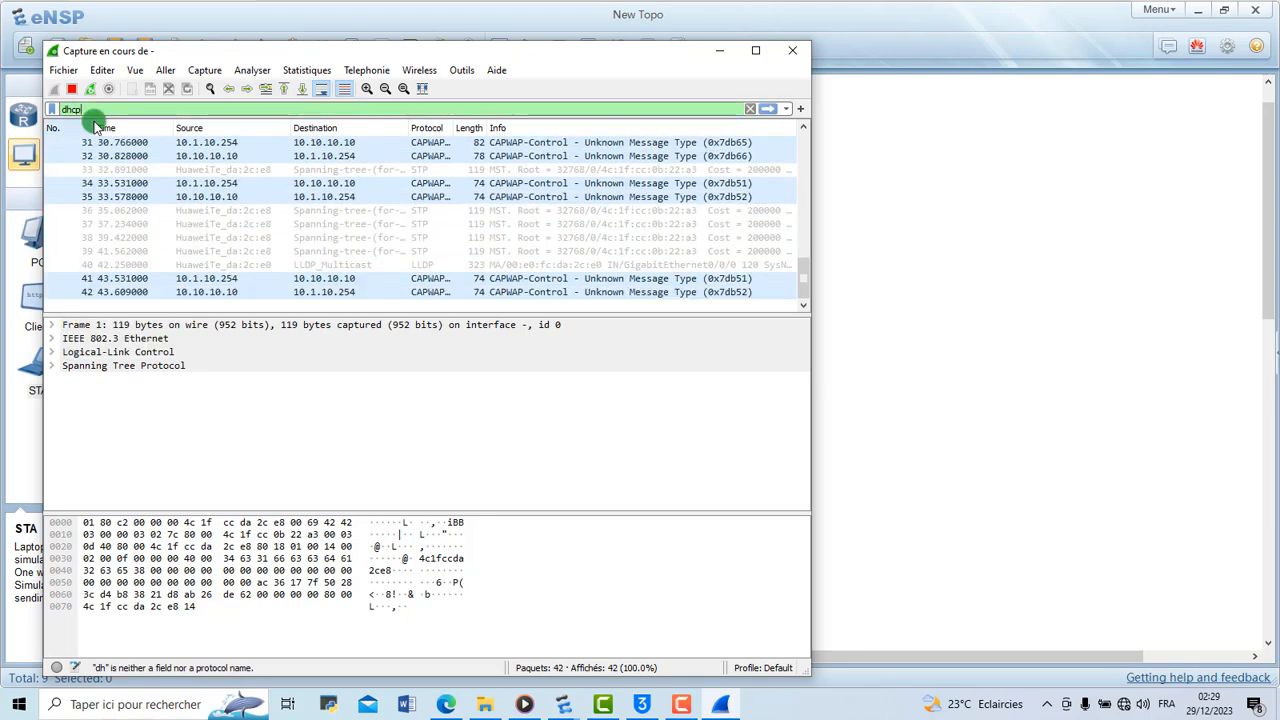
key(Return)
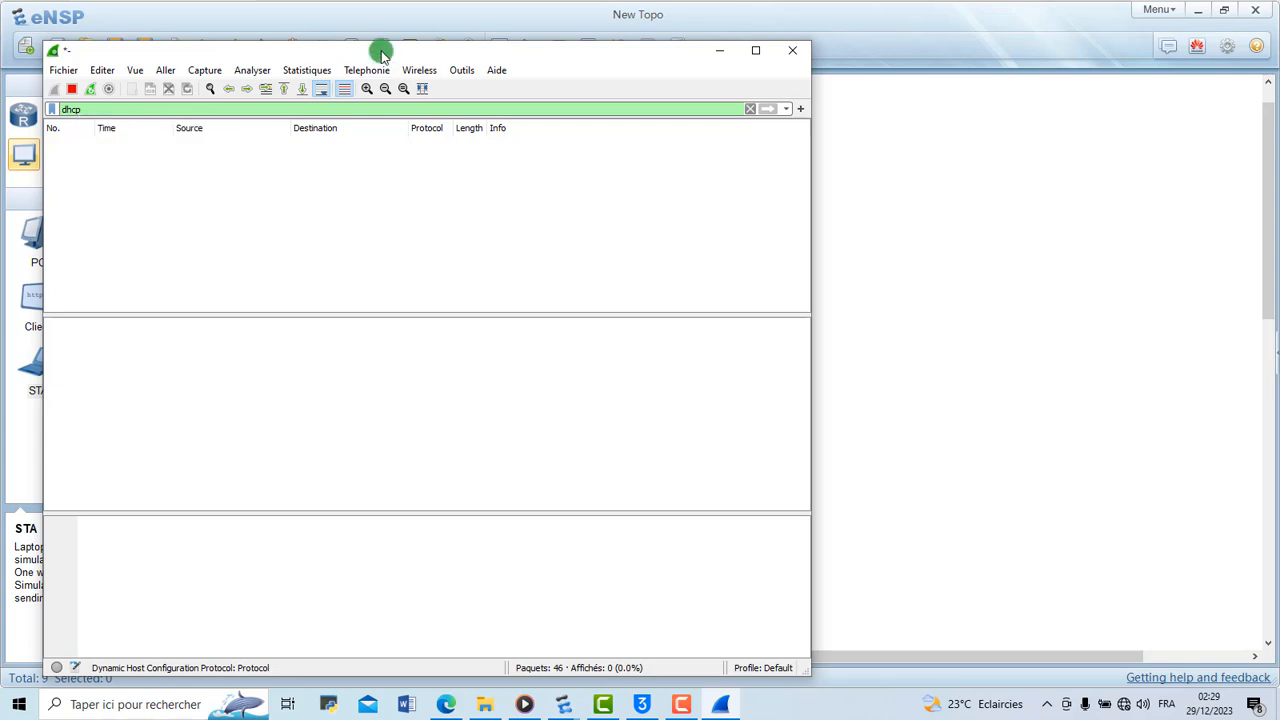
drag(408, 49, 1171, 69)
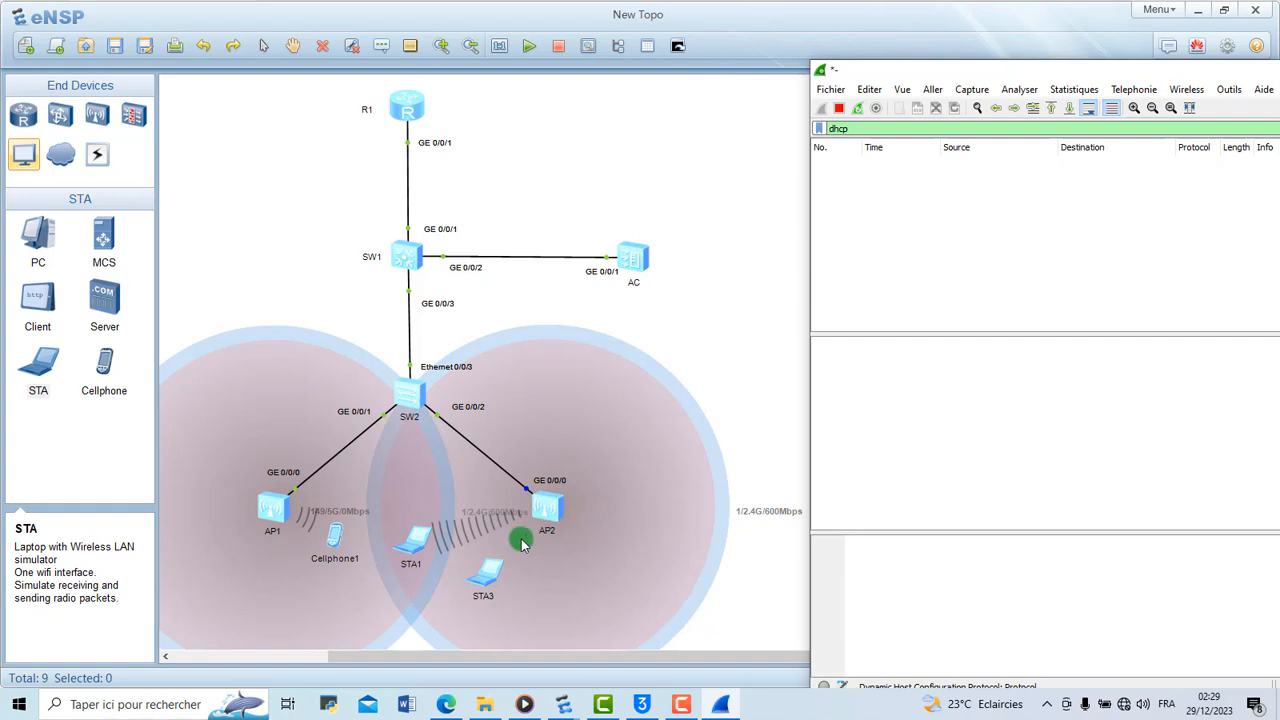
Connect STA3 to the Guest SSID on channel 1 and bring up the Wireshark capture to inspect its DHCP exchange
double_click(498, 565)
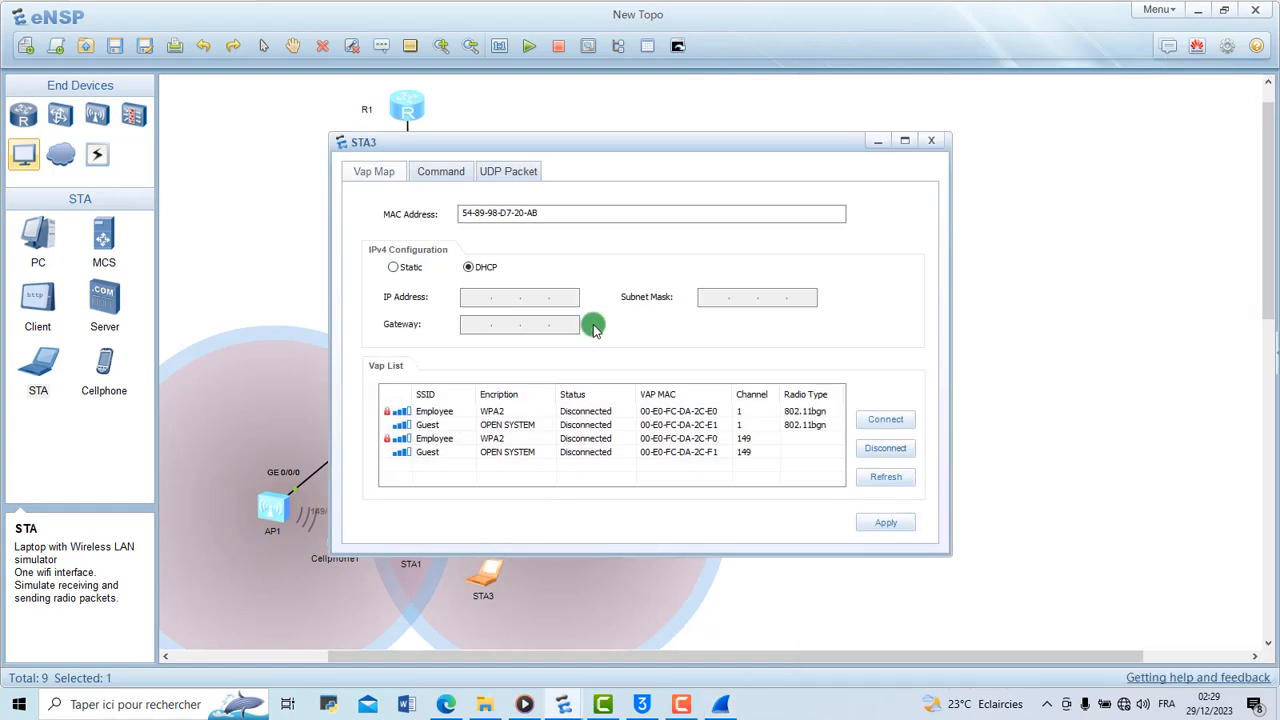
double_click(435, 426)
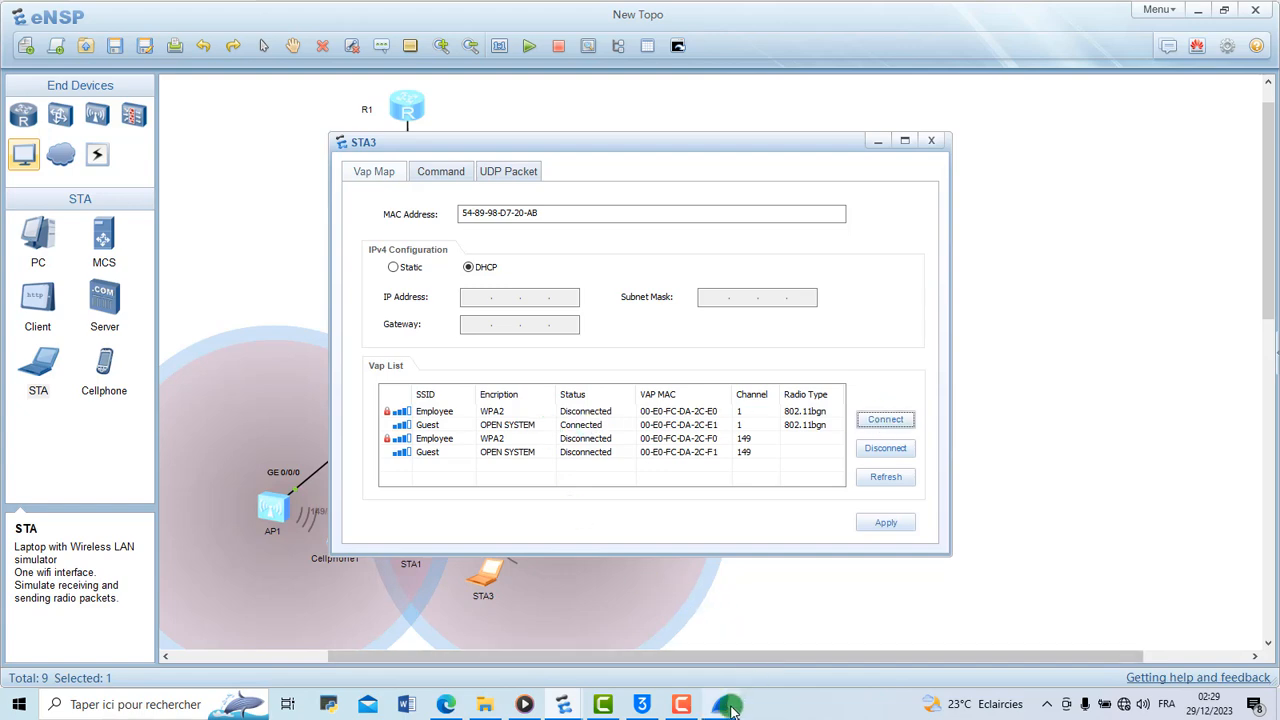
click(728, 706)
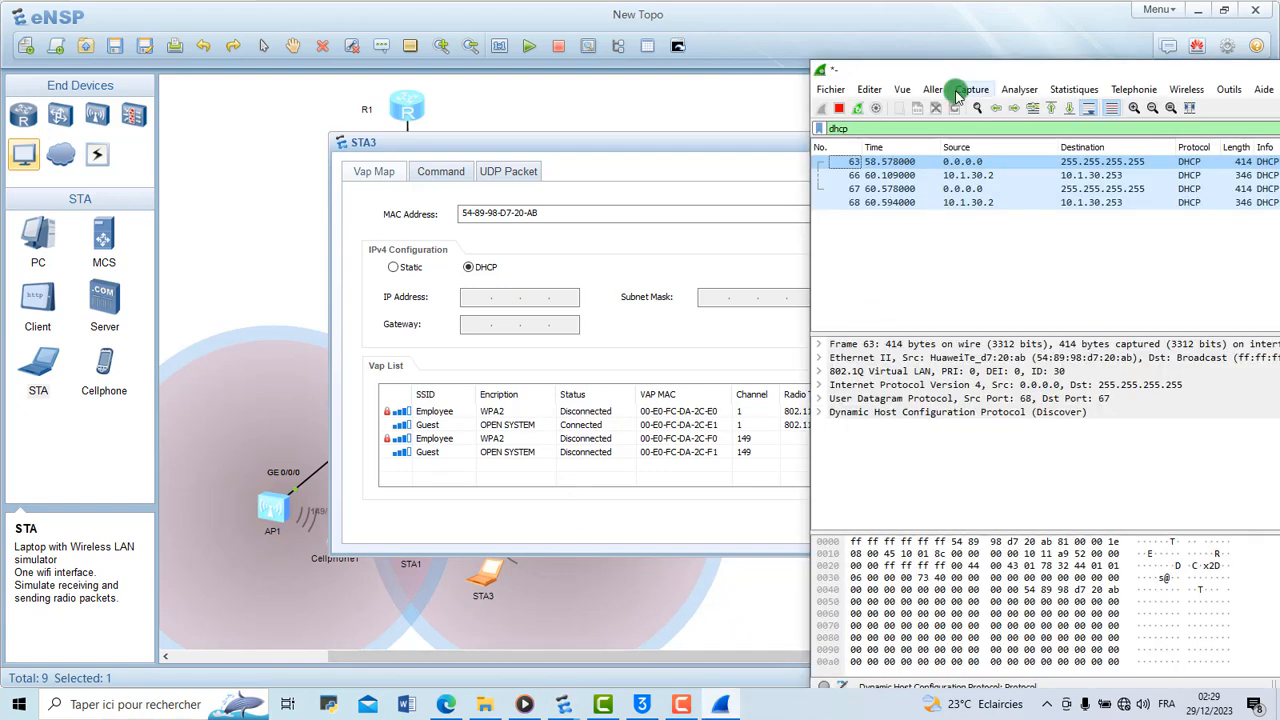
drag(930, 68, 590, 82)
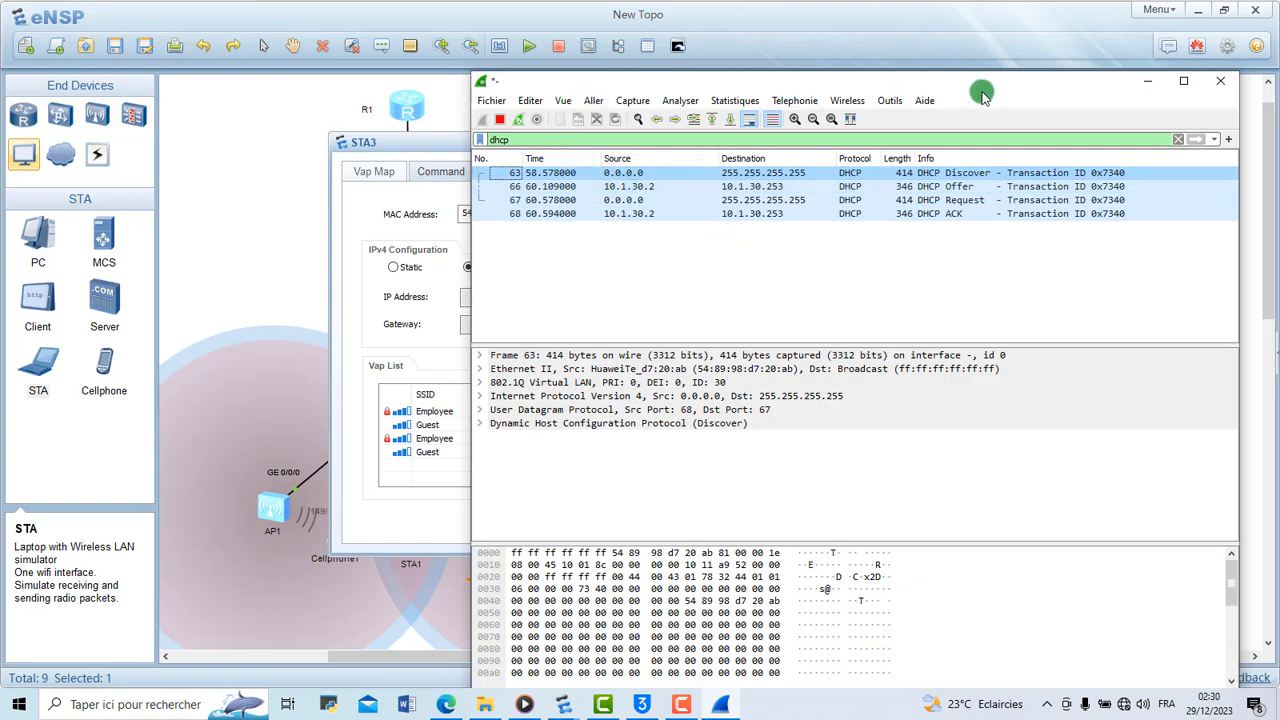
drag(1003, 84, 853, 88)
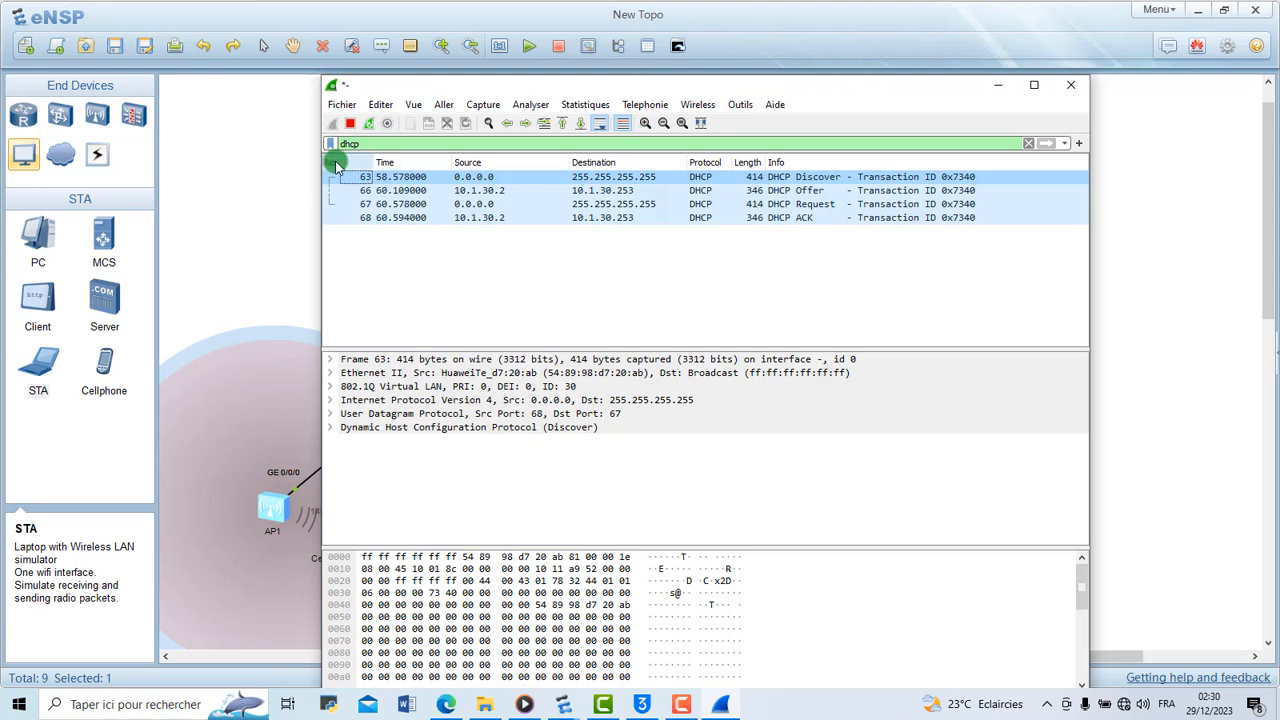
Clear the dhcp display filter and examine the full packet list captured on AP2's link alongside the STA3 settings
click(368, 147)
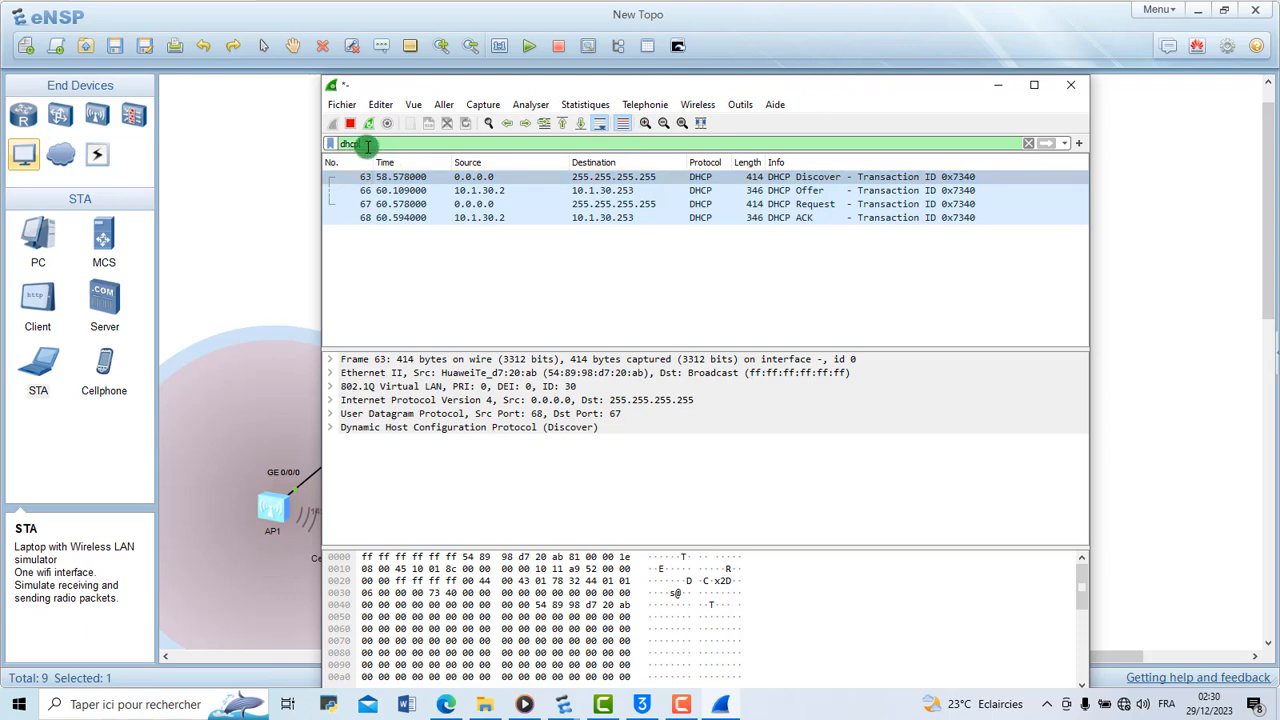
key(BackSpace)
key(BackSpace)
key(BackSpace)
key(BackSpace)
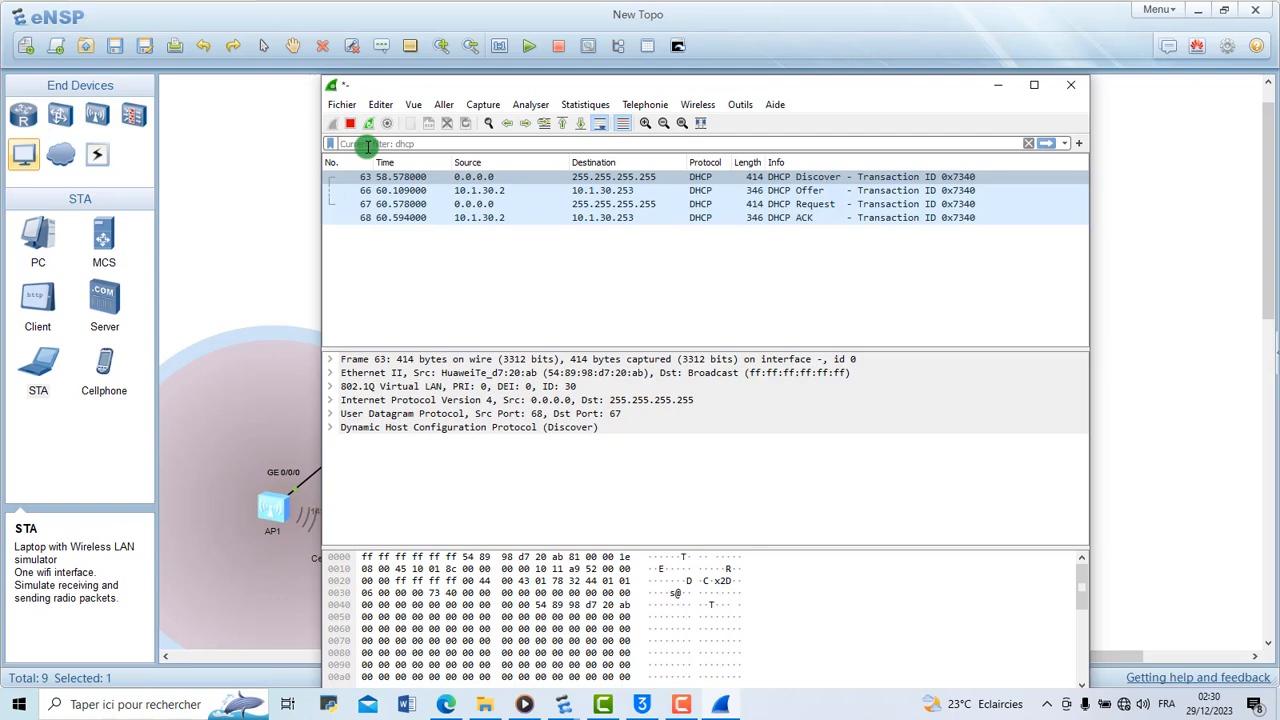
key(Return)
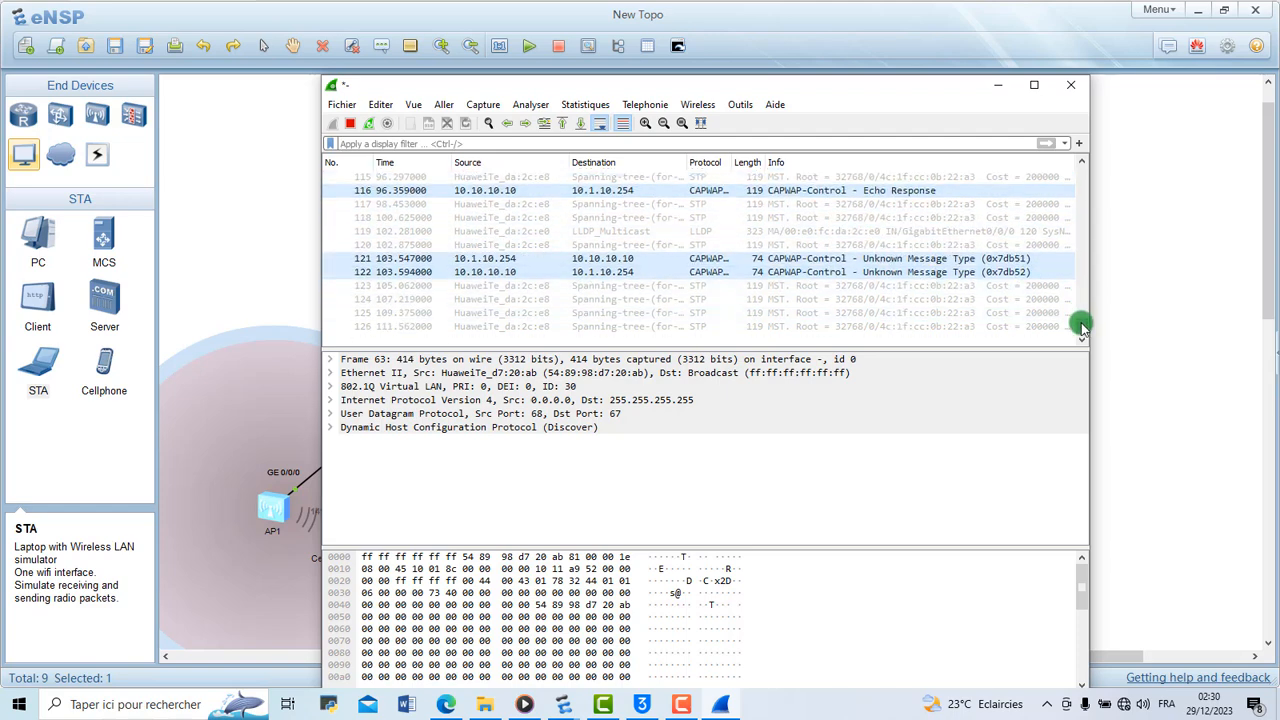
scroll(1081, 325, up, 3)
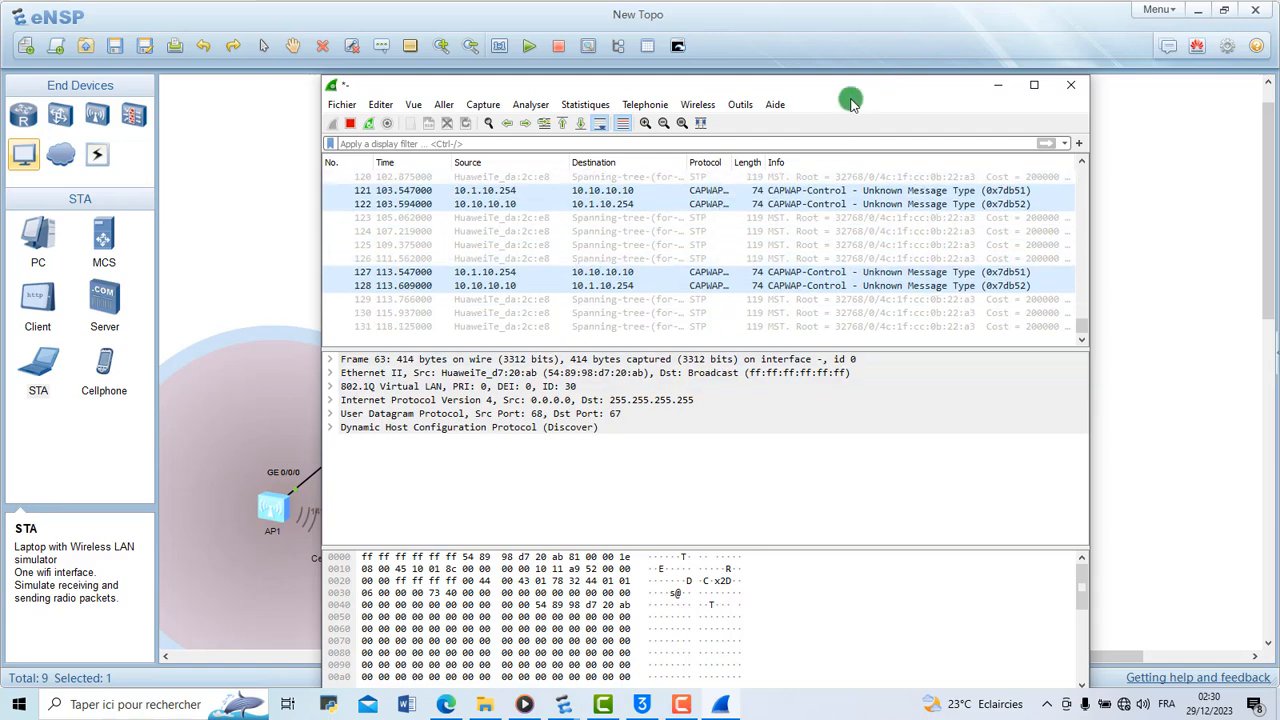
drag(849, 100, 671, 143)
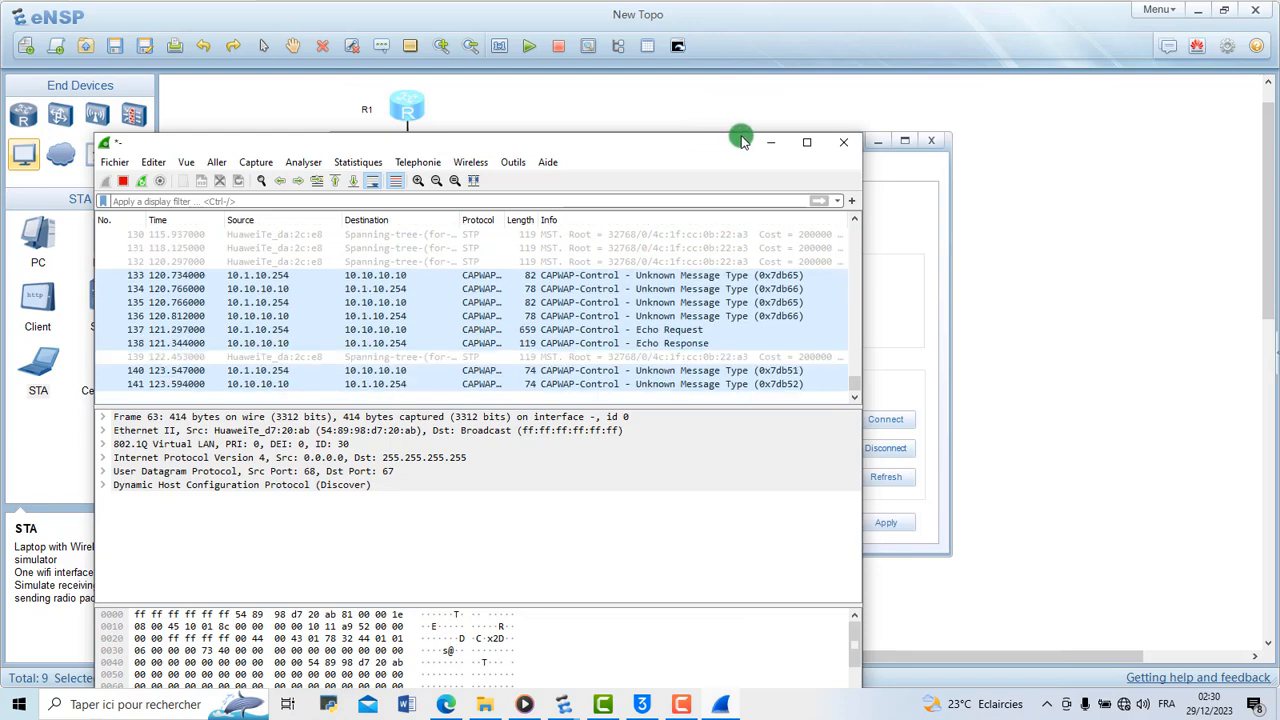
drag(748, 141, 1177, 92)
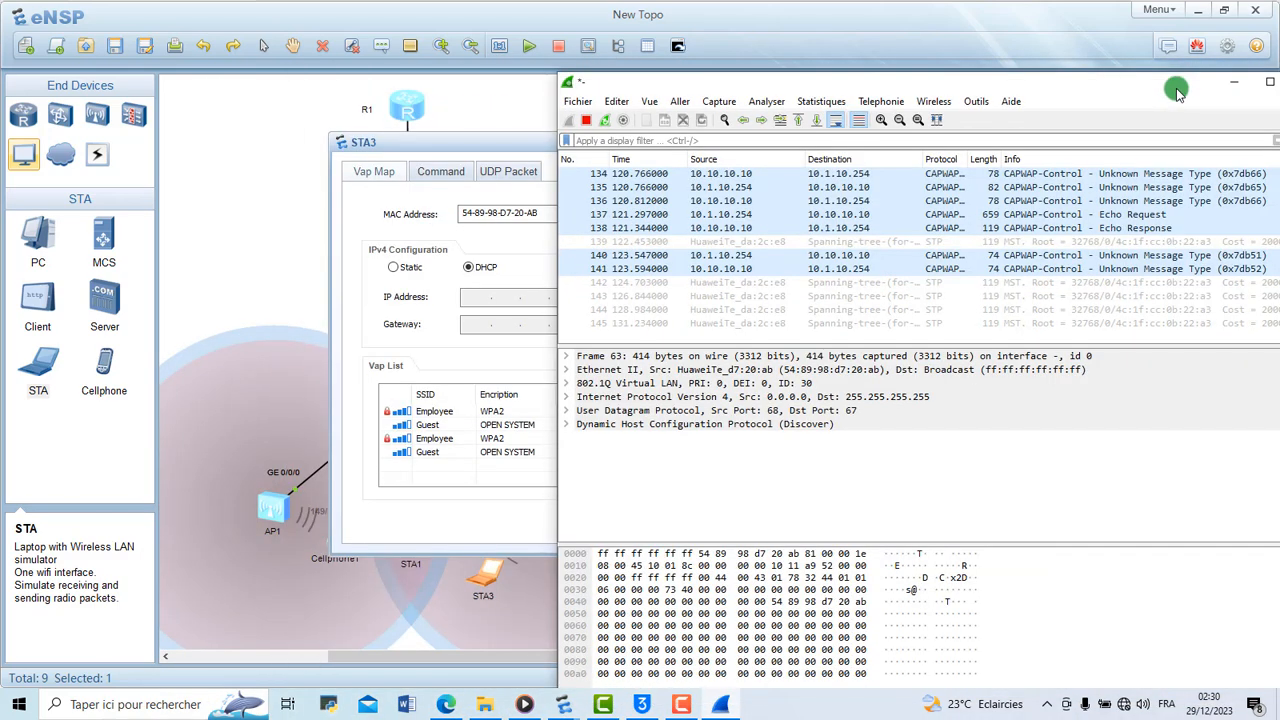